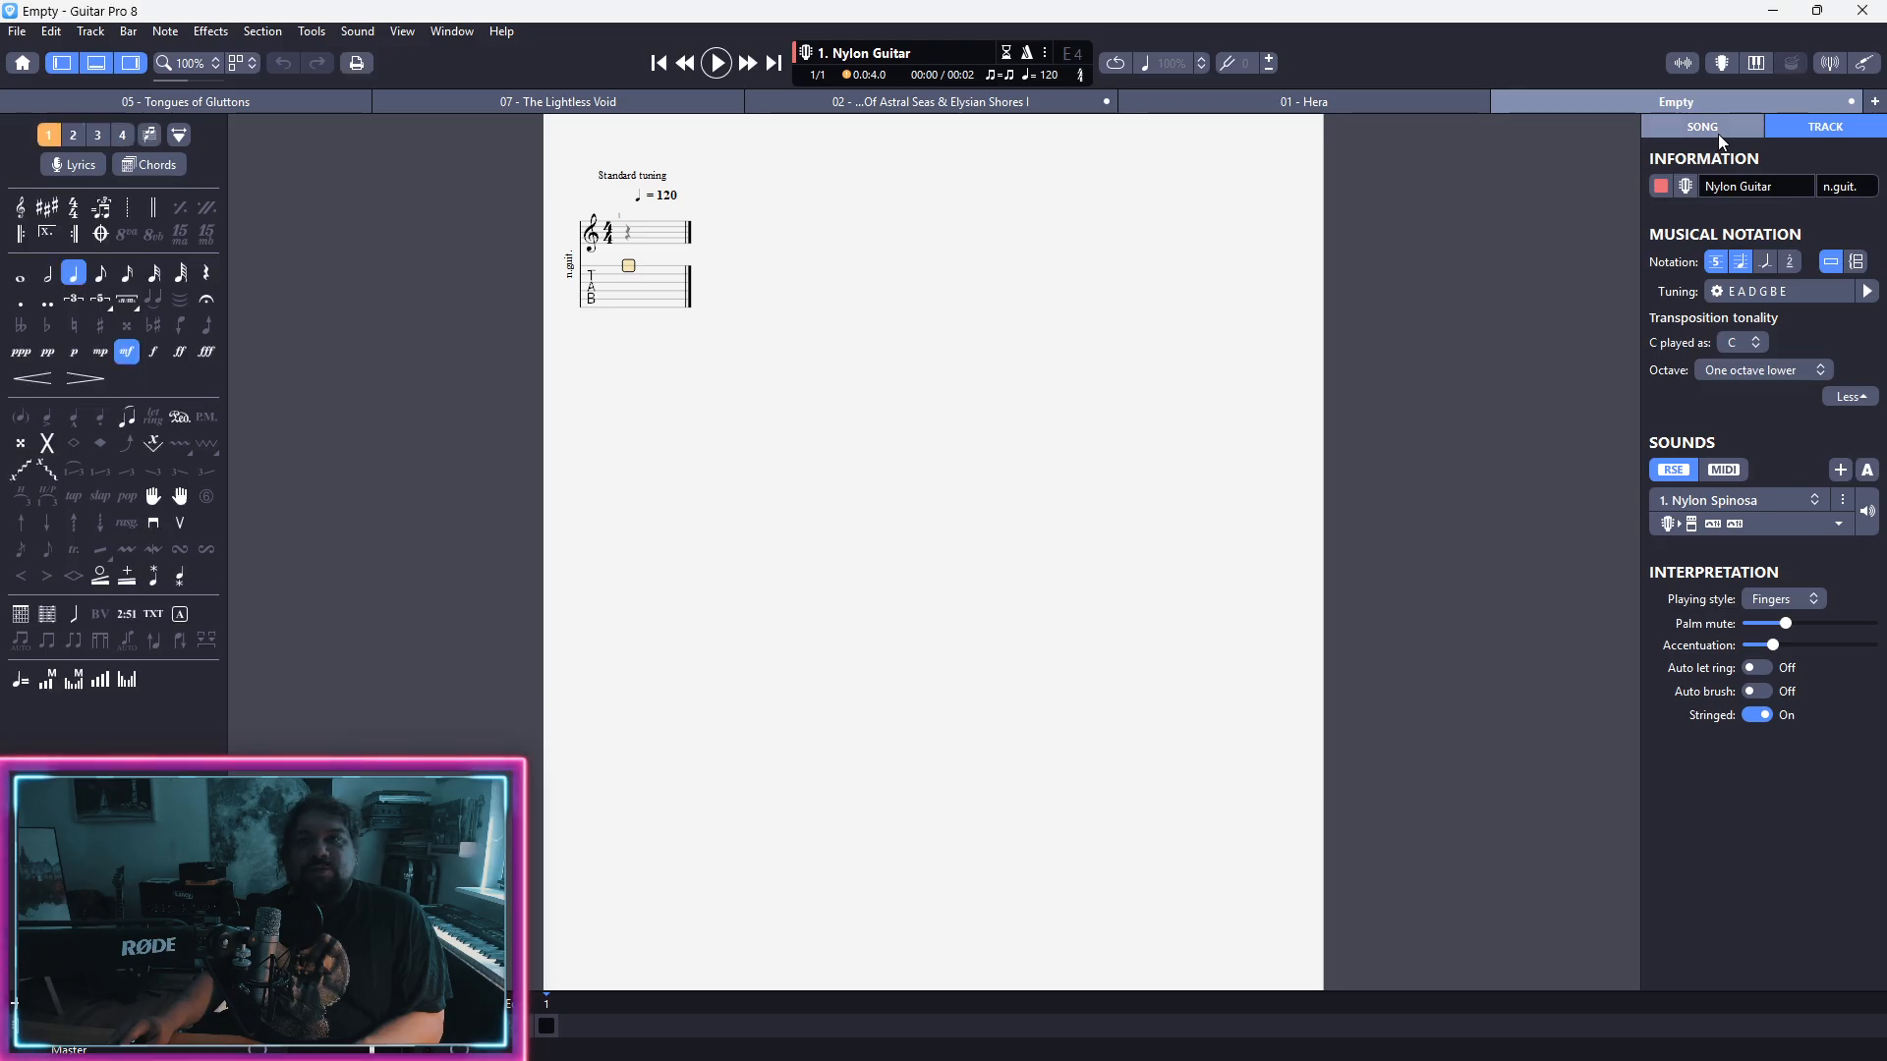
Step: Set the song title to "Passacaglia" in the song information
left_click(1717, 133)
left_click(1685, 204)
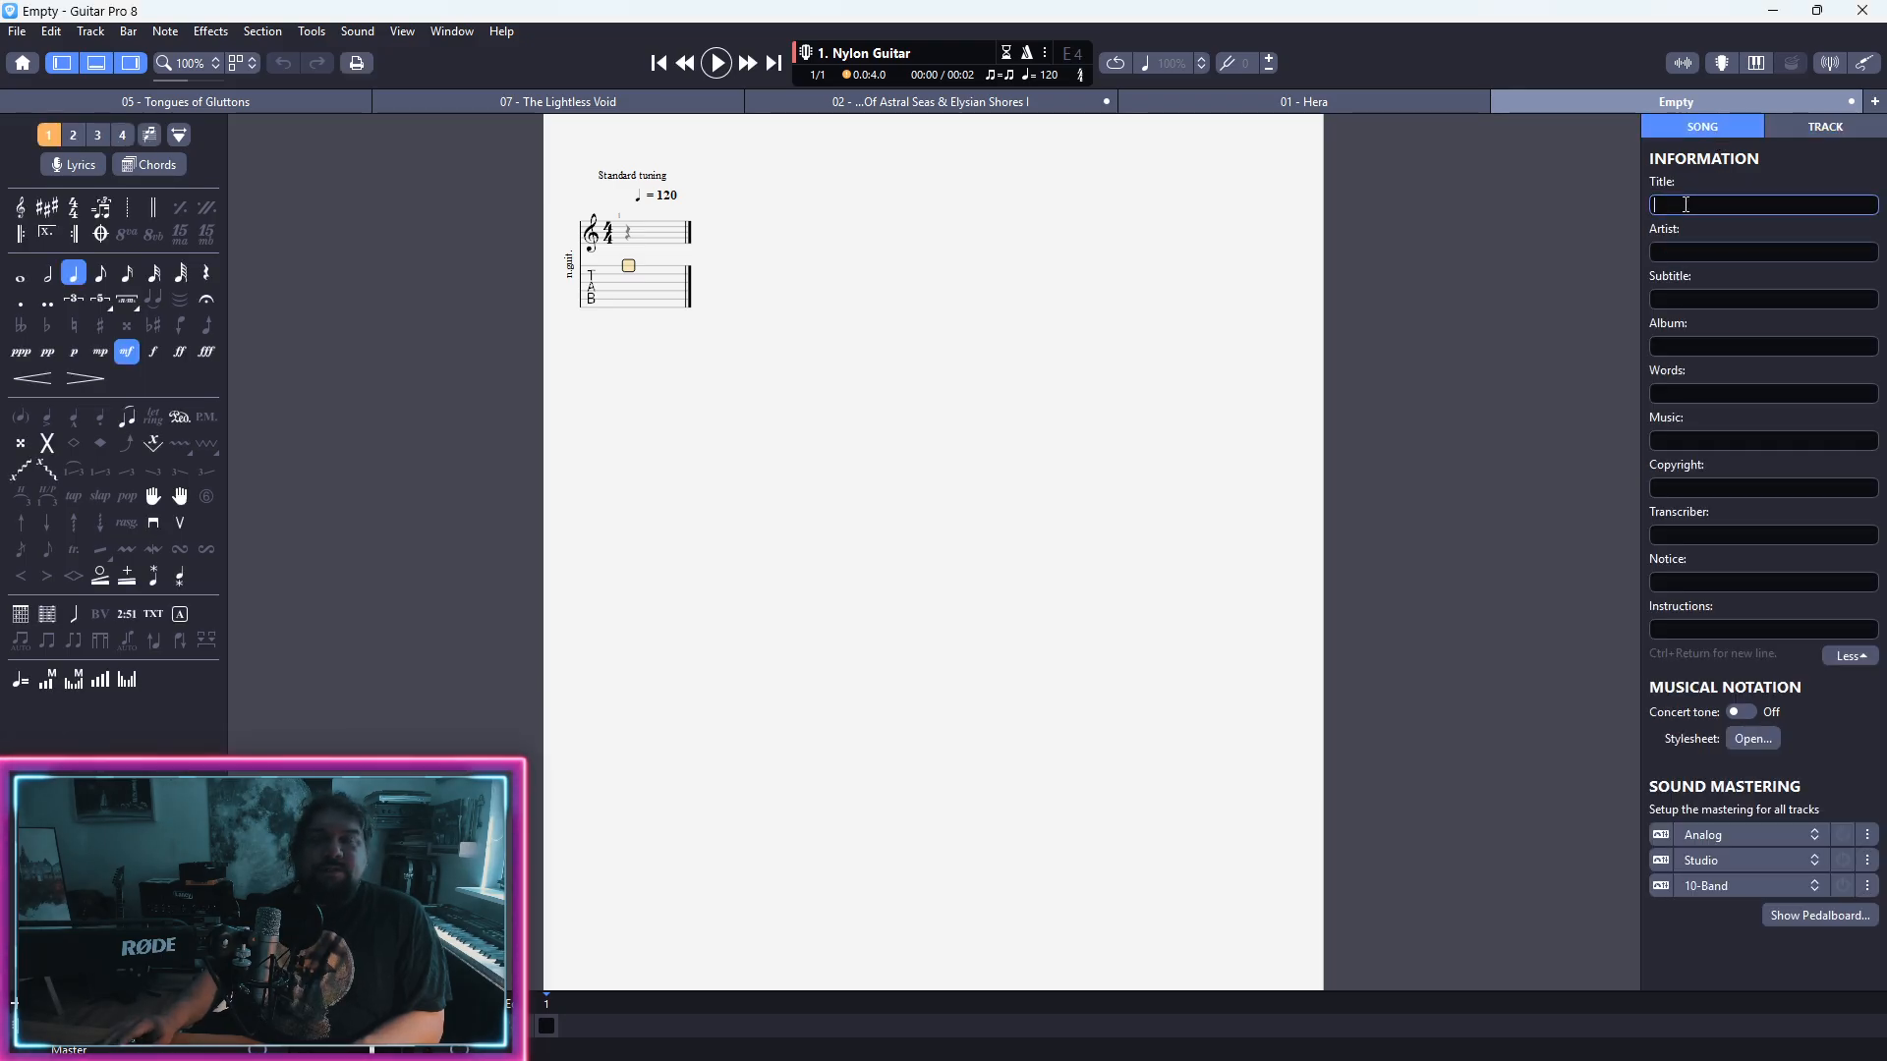
type("PAs")
key("BackSpace")
key("BackSpace")
type("a")
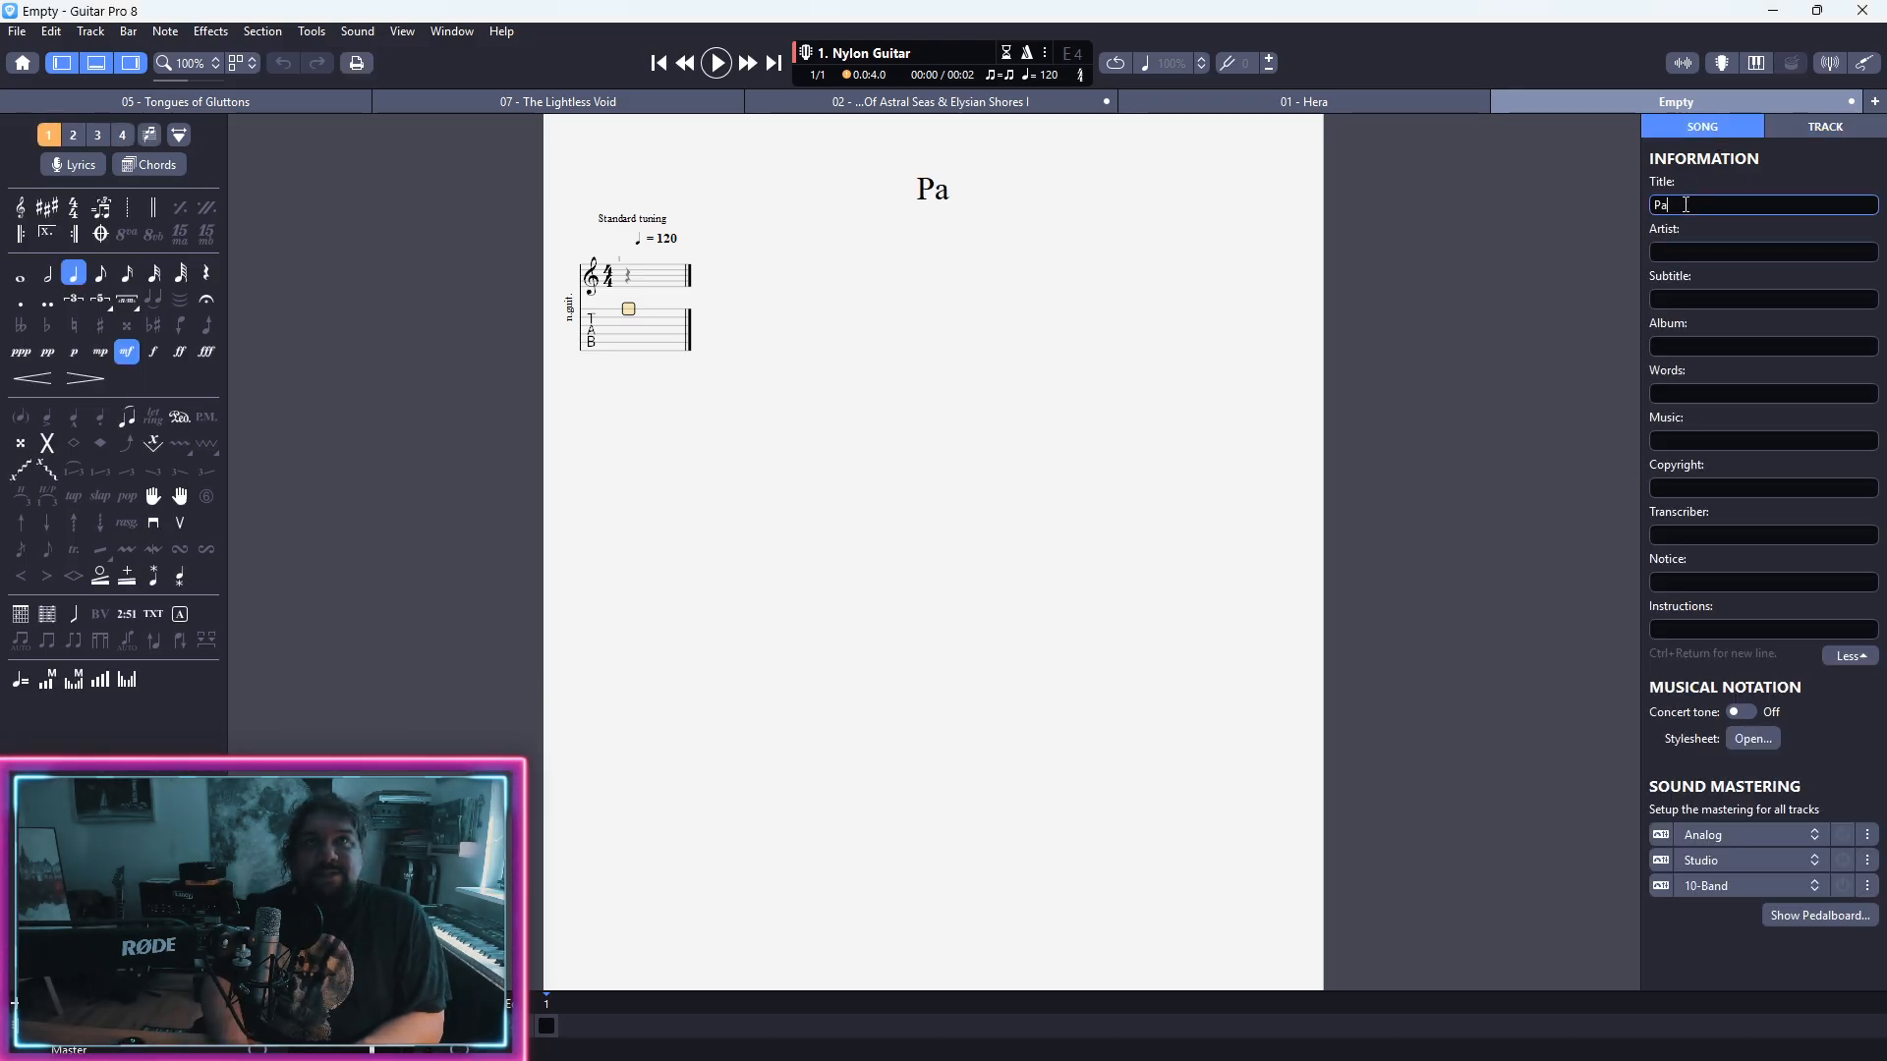
type("ssacaglia")
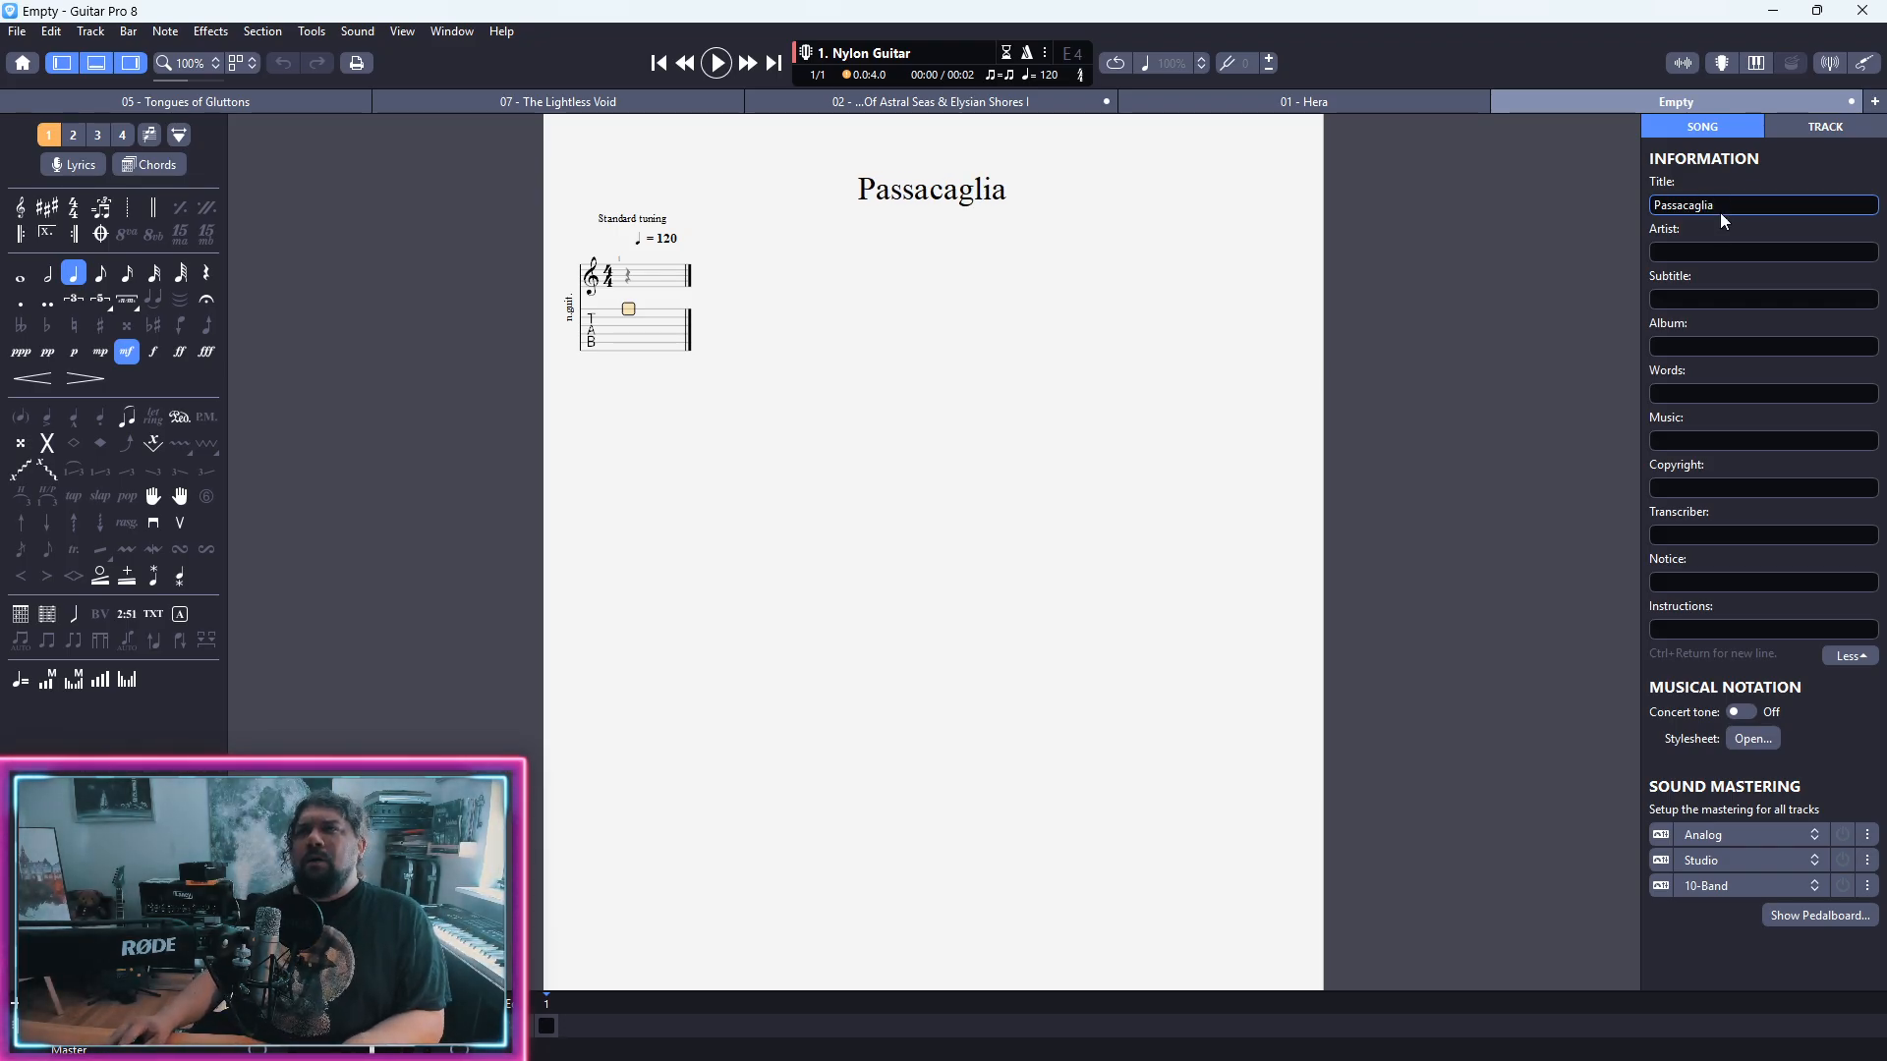
Step: Set the song's artist to "Karl Scheit" and return to the first beat of the tablature
left_click(1754, 248)
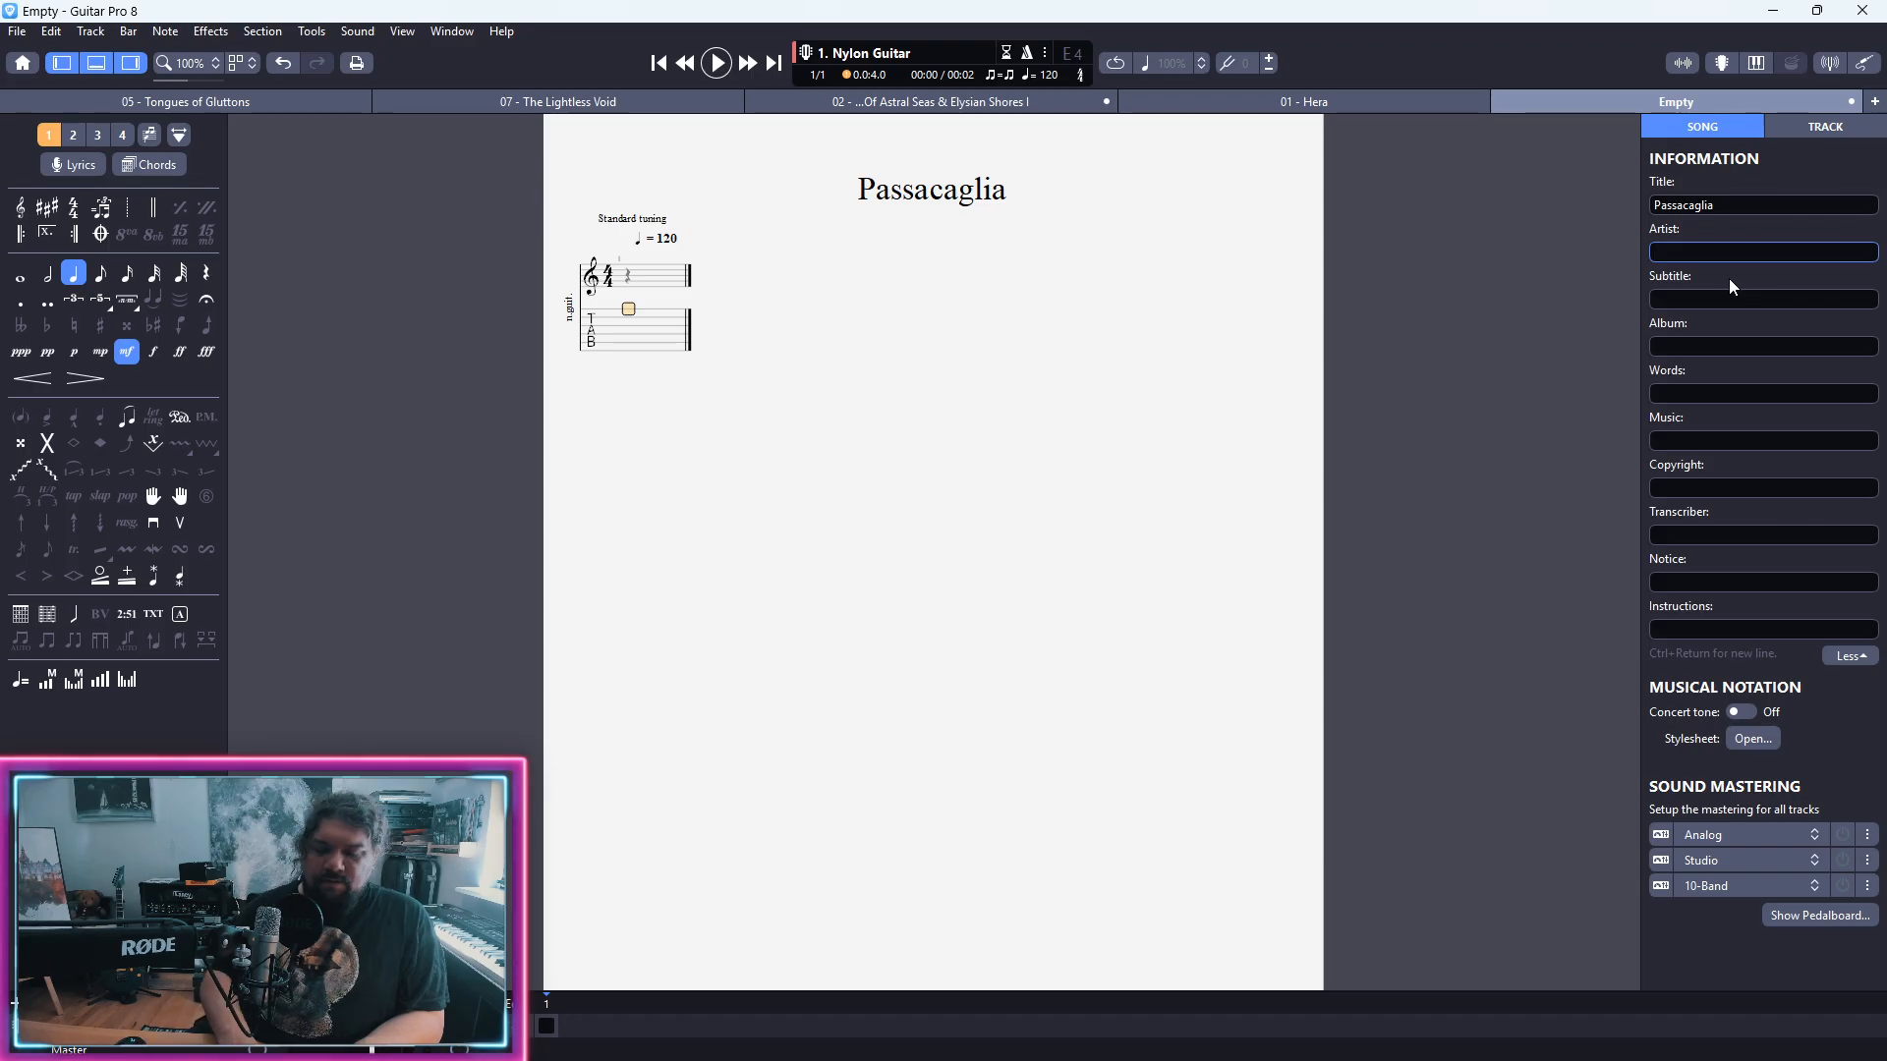
type("Karl Scheit")
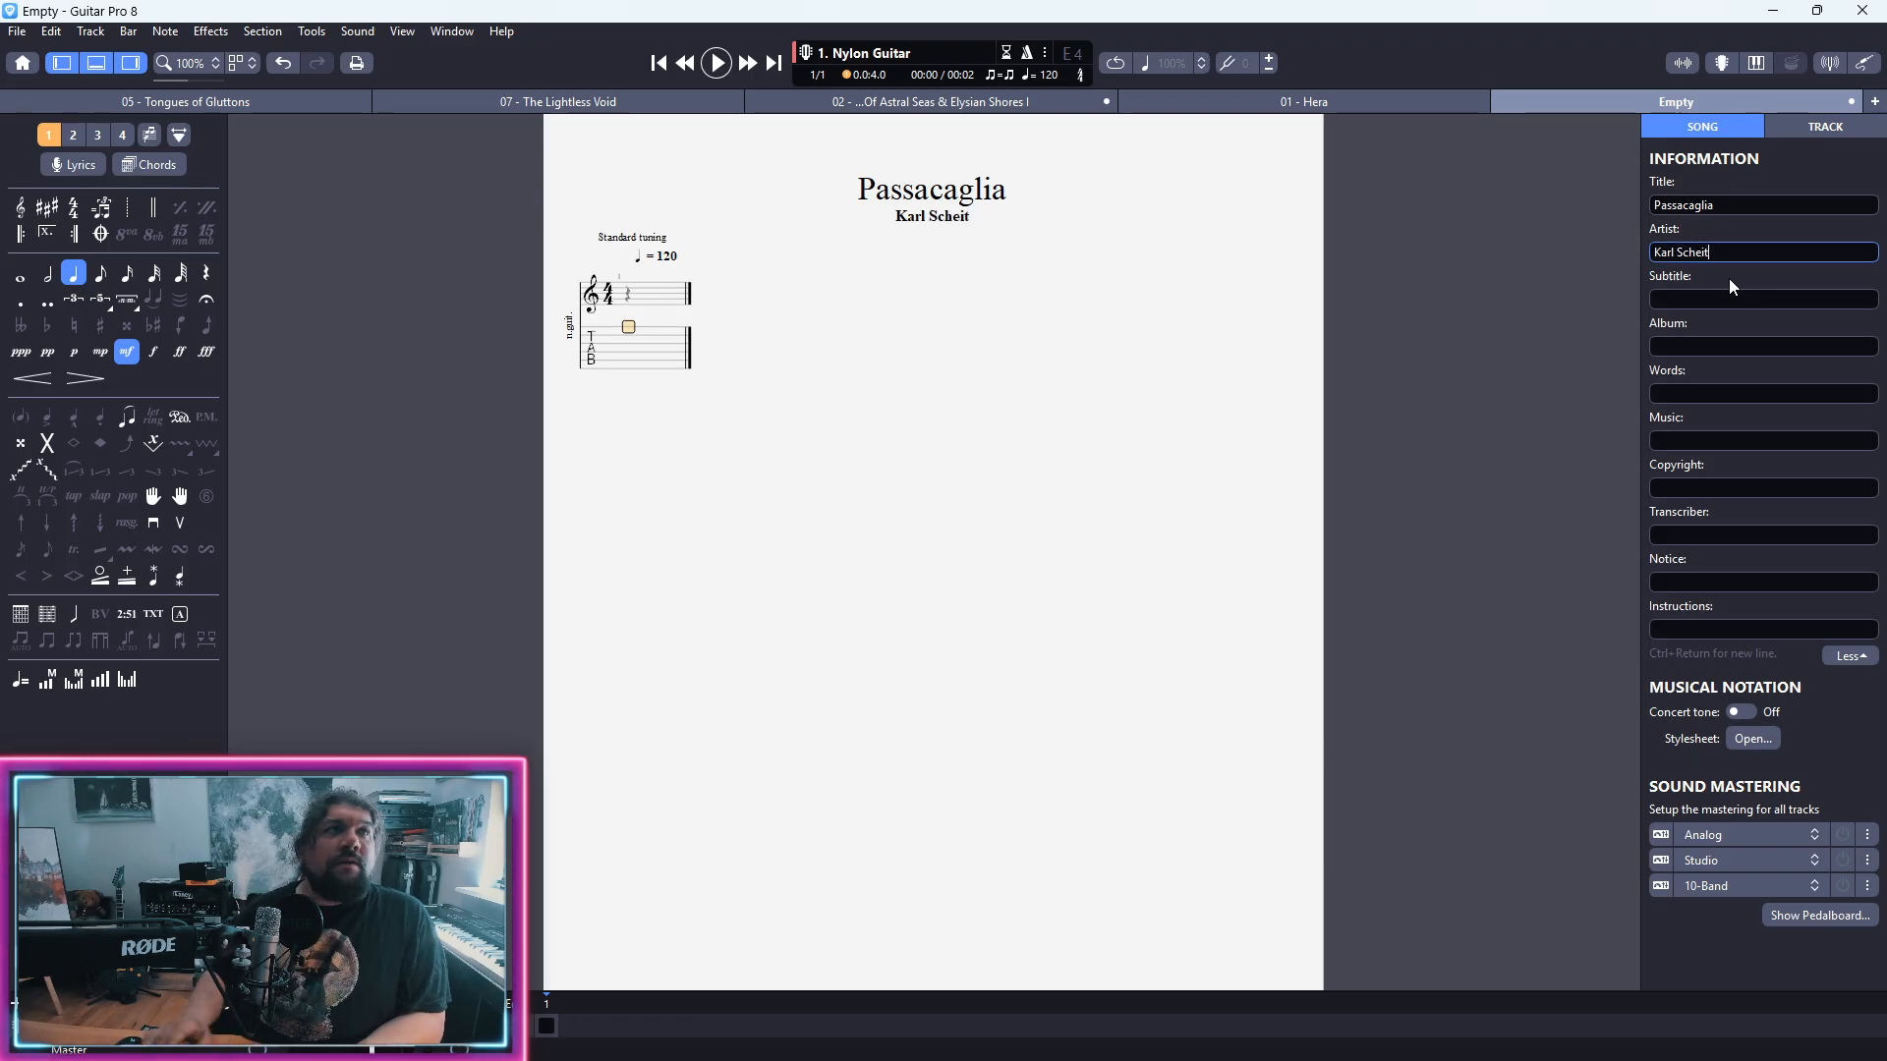
left_click(629, 360)
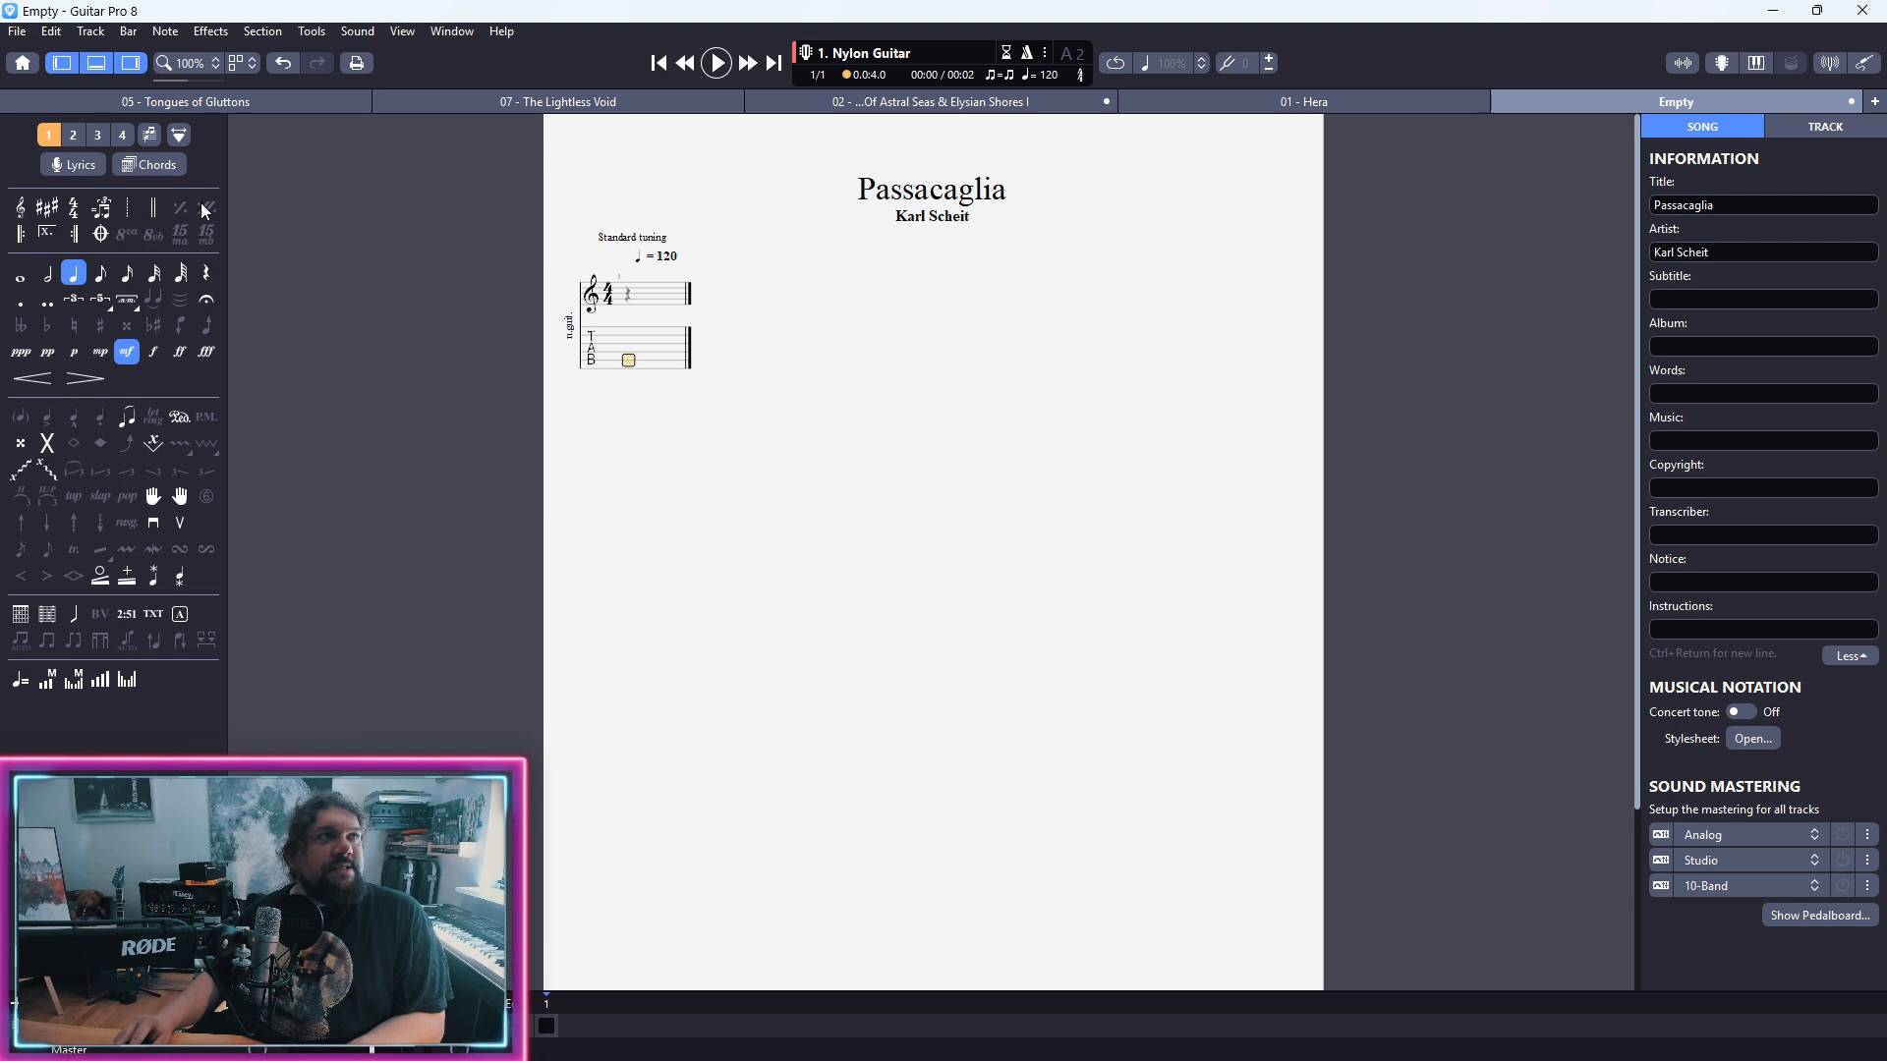
Step: Set the Nylon Guitar track's transposition octave to Same octave
left_click(1812, 121)
left_click(1741, 369)
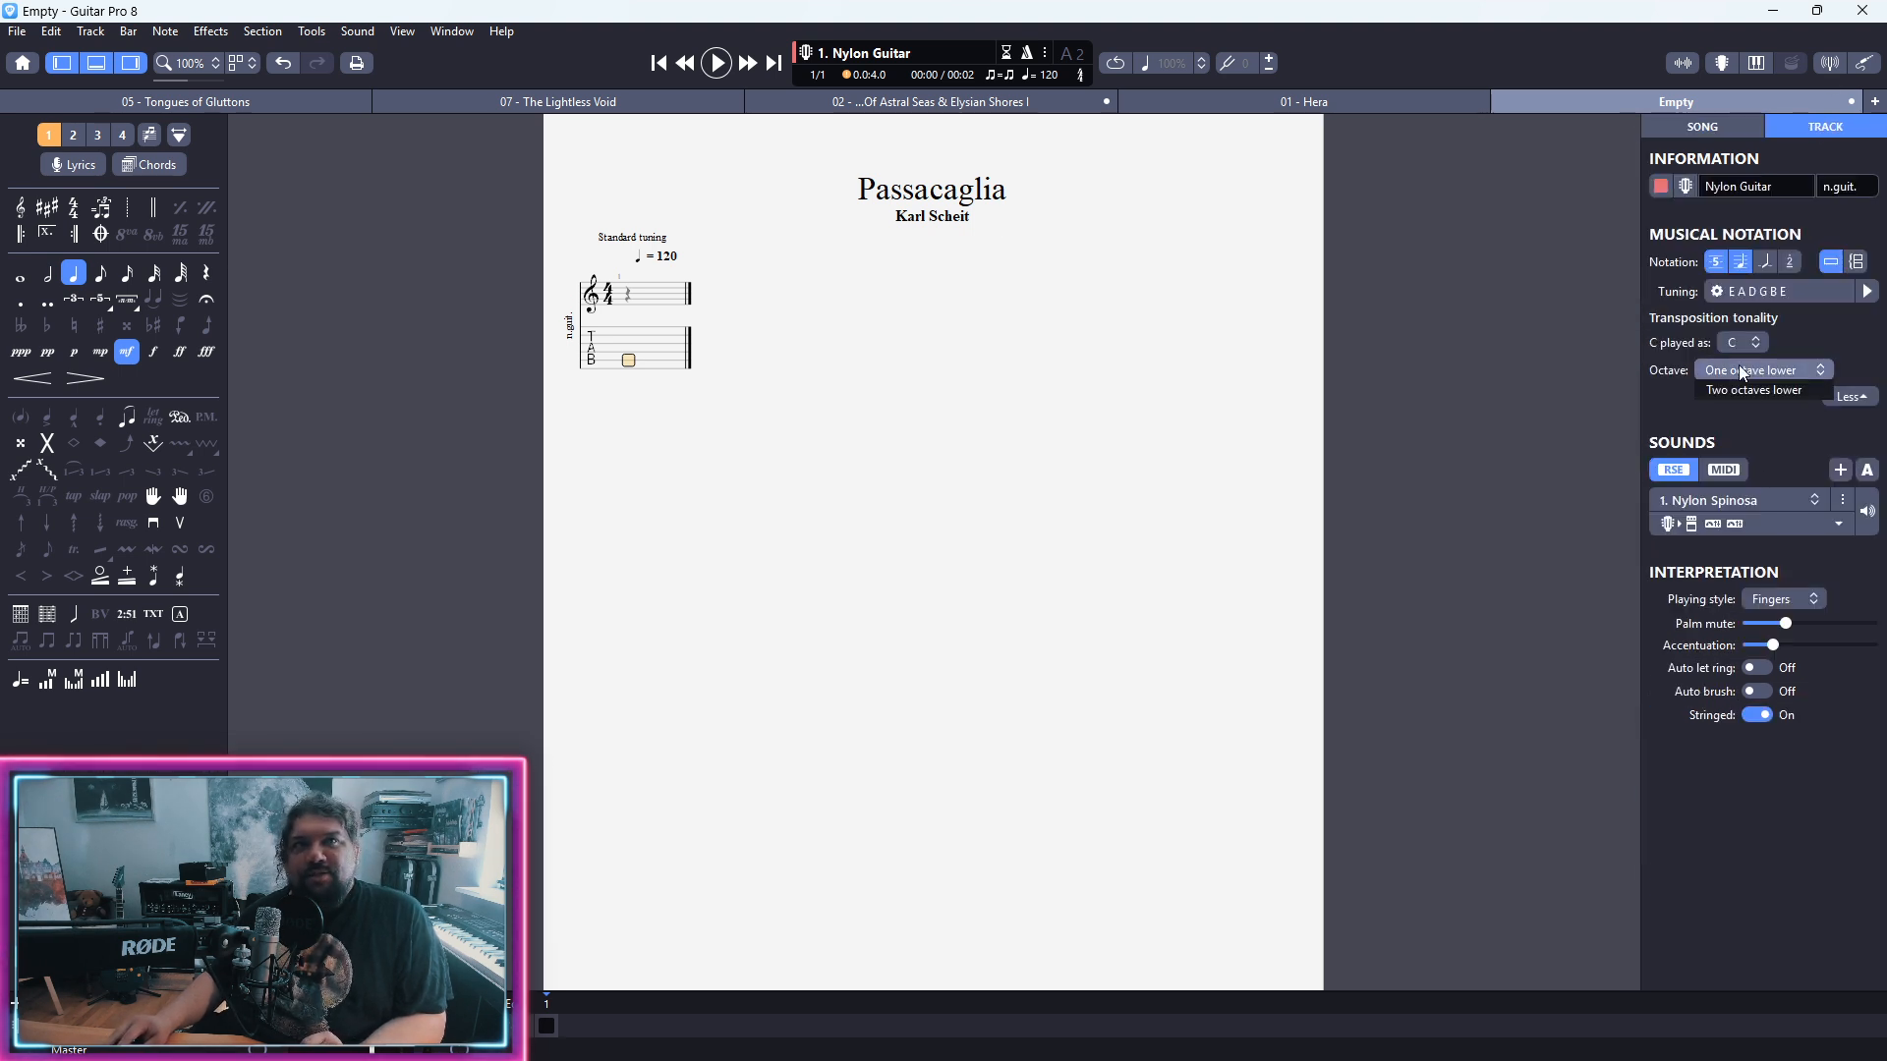
left_click(1739, 367)
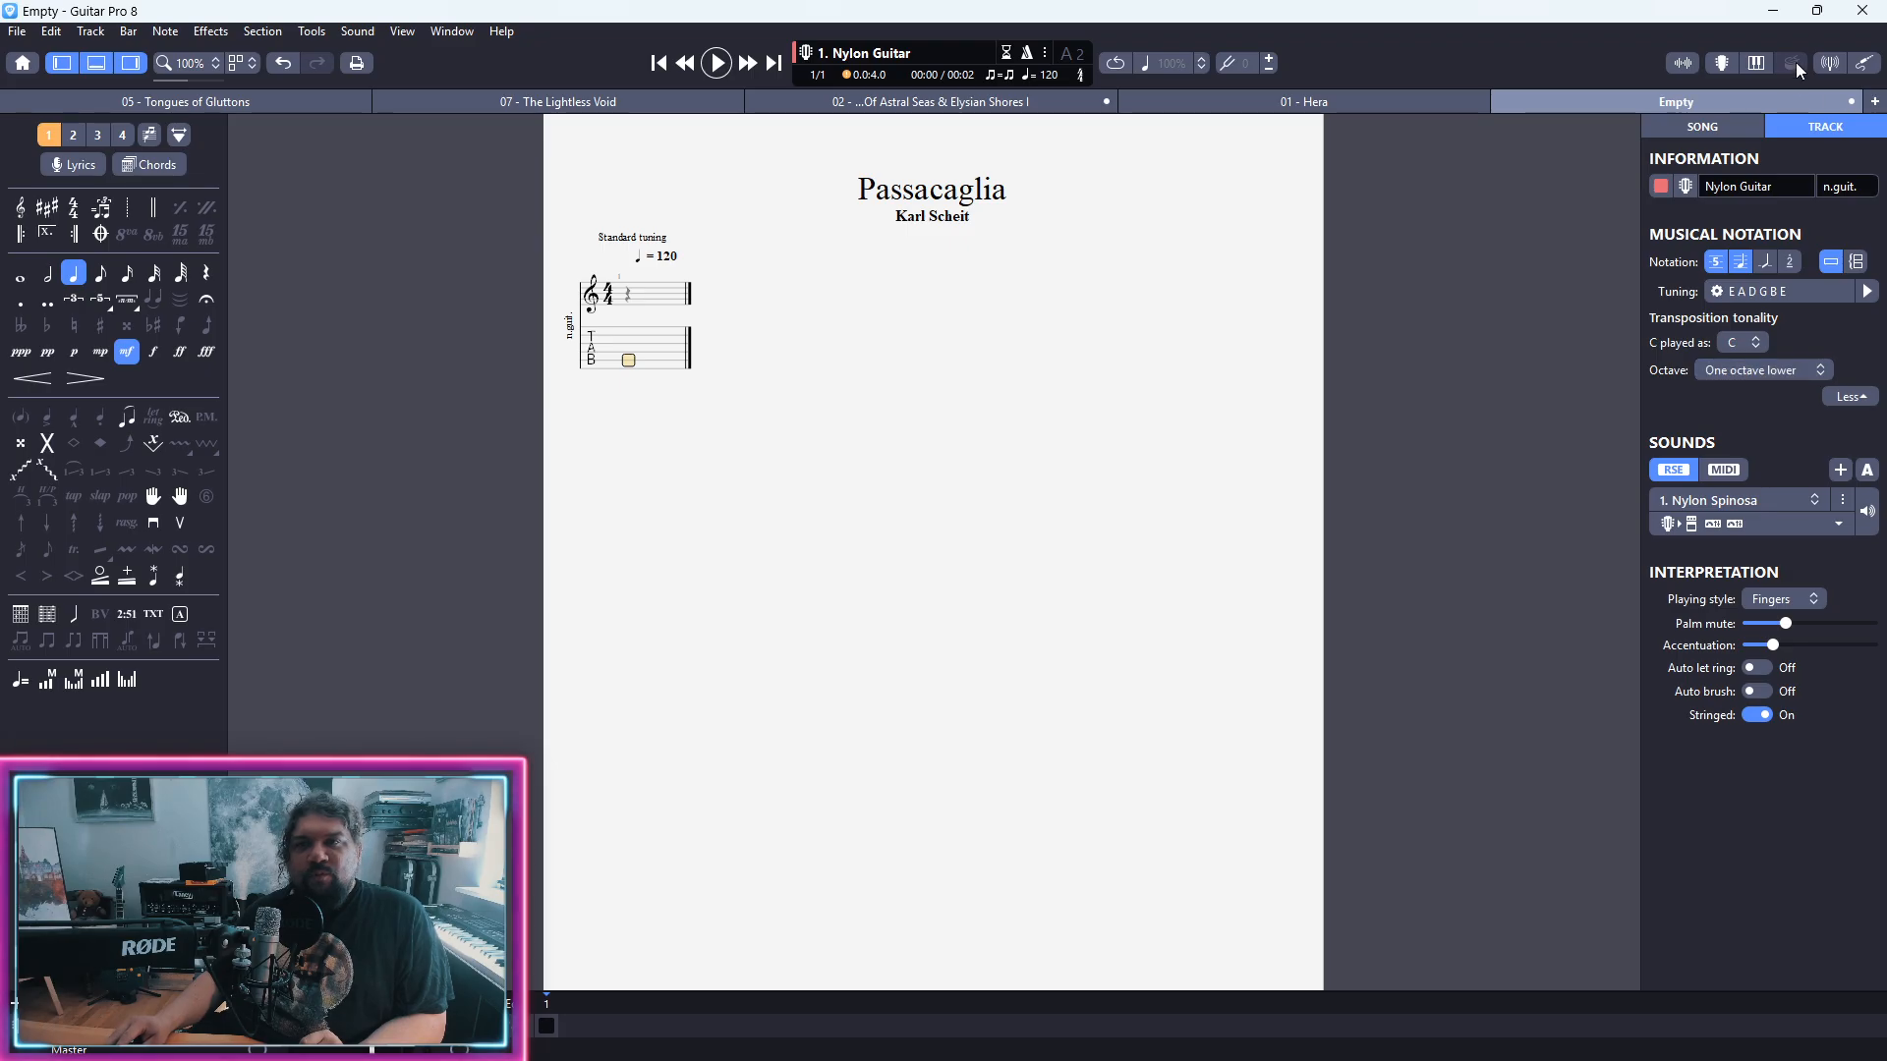
left_click(1767, 375)
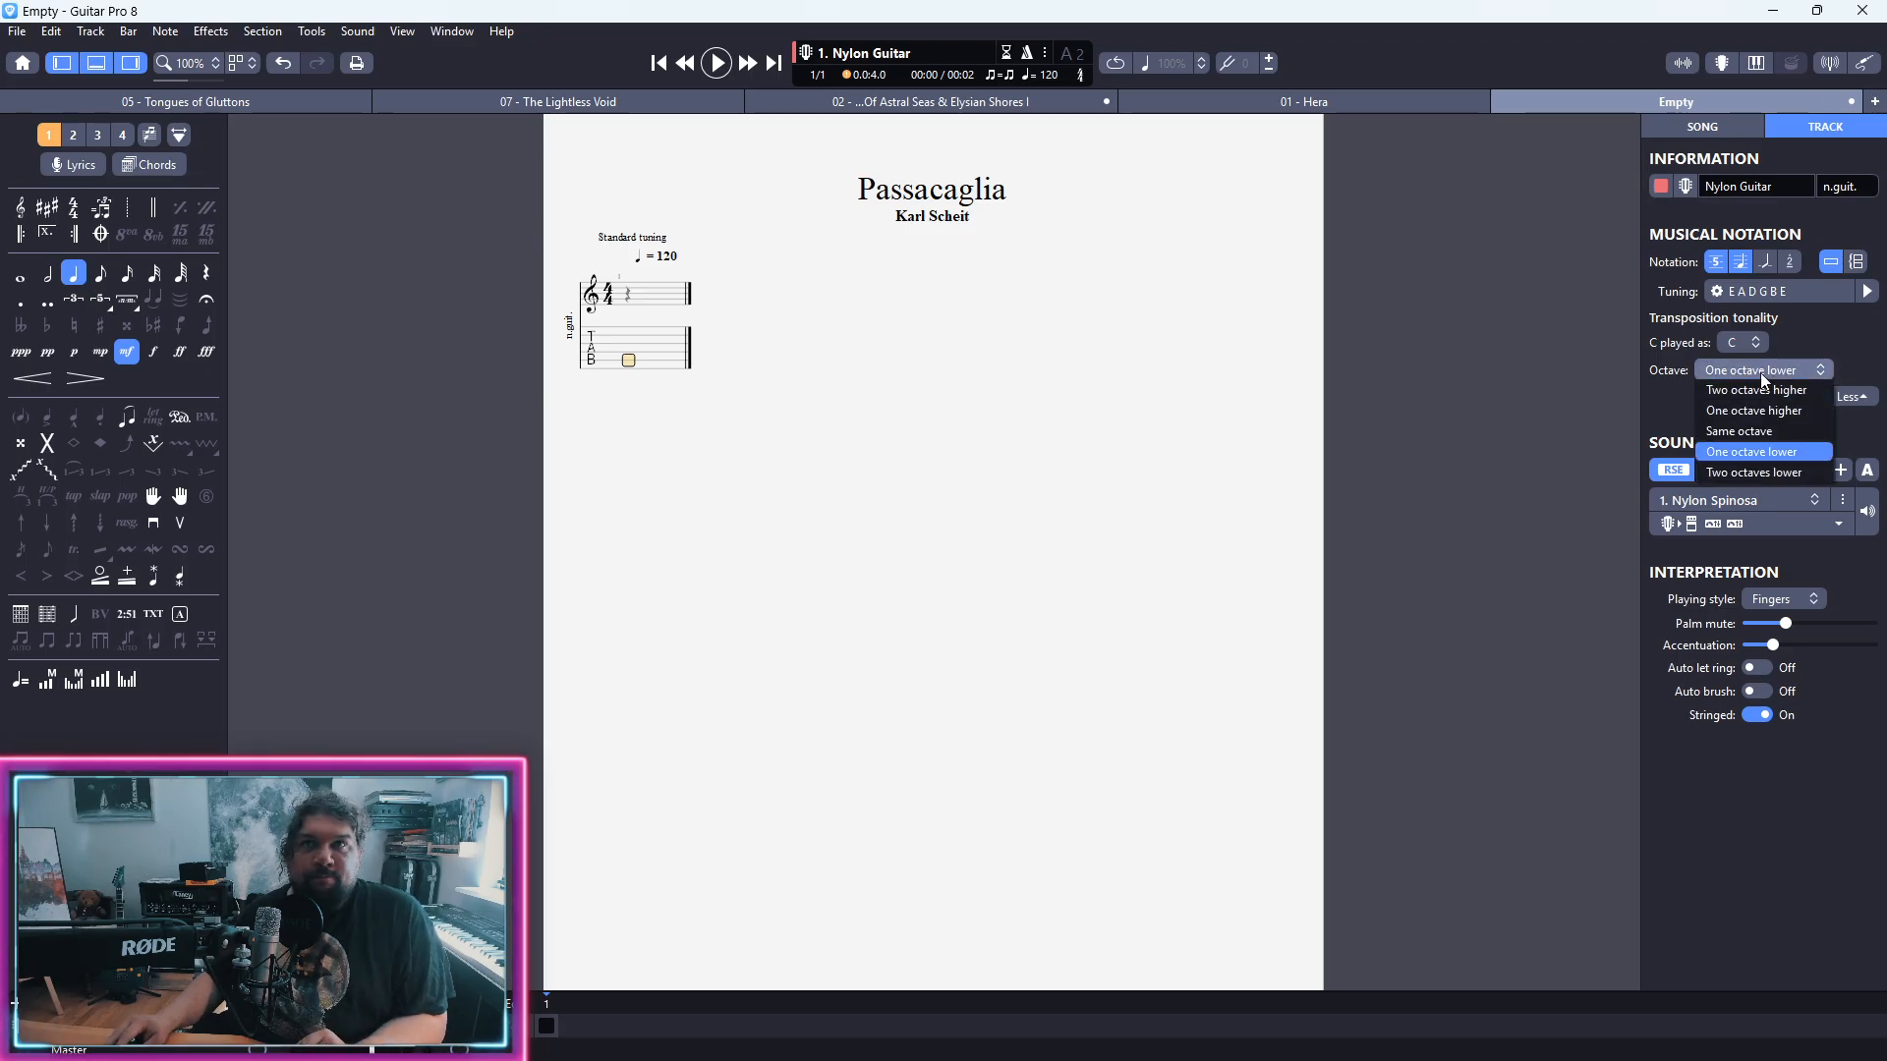
left_click(1761, 431)
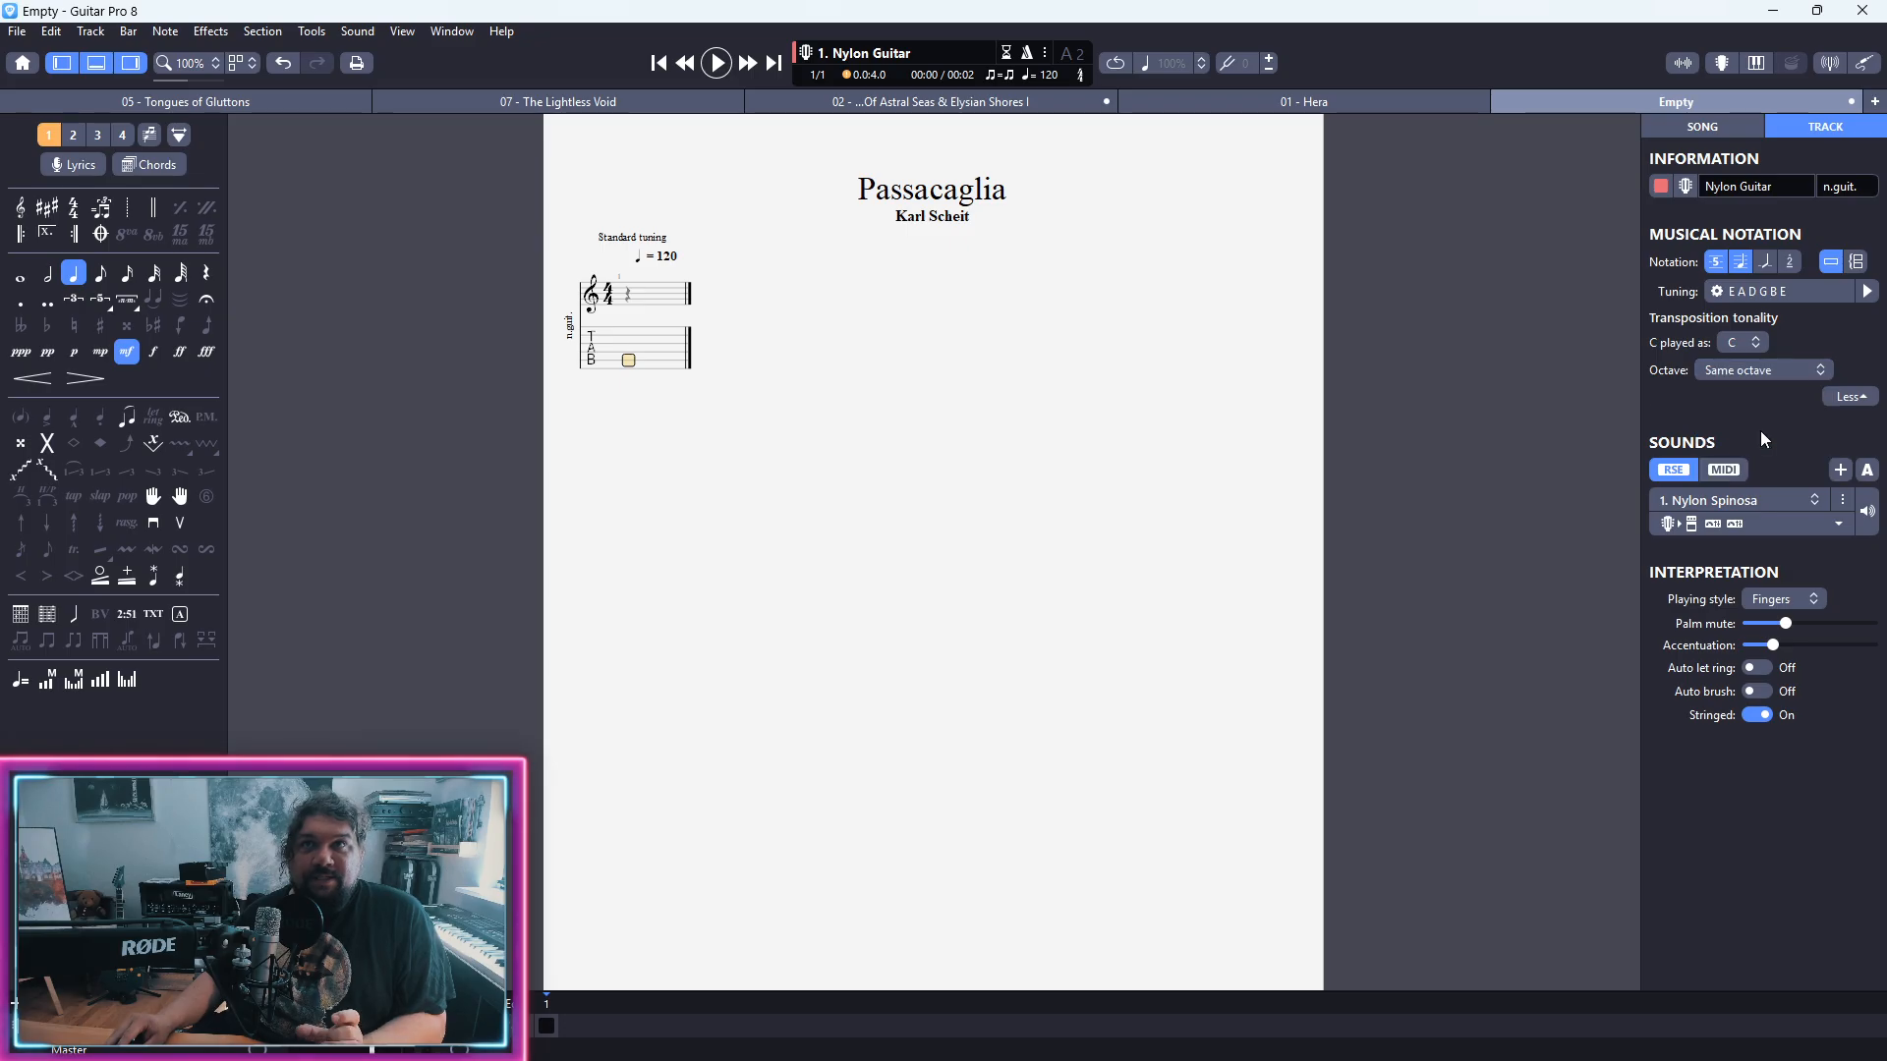
Step: Change the clef to G2 with its octave set to 8vb
left_click(628, 335)
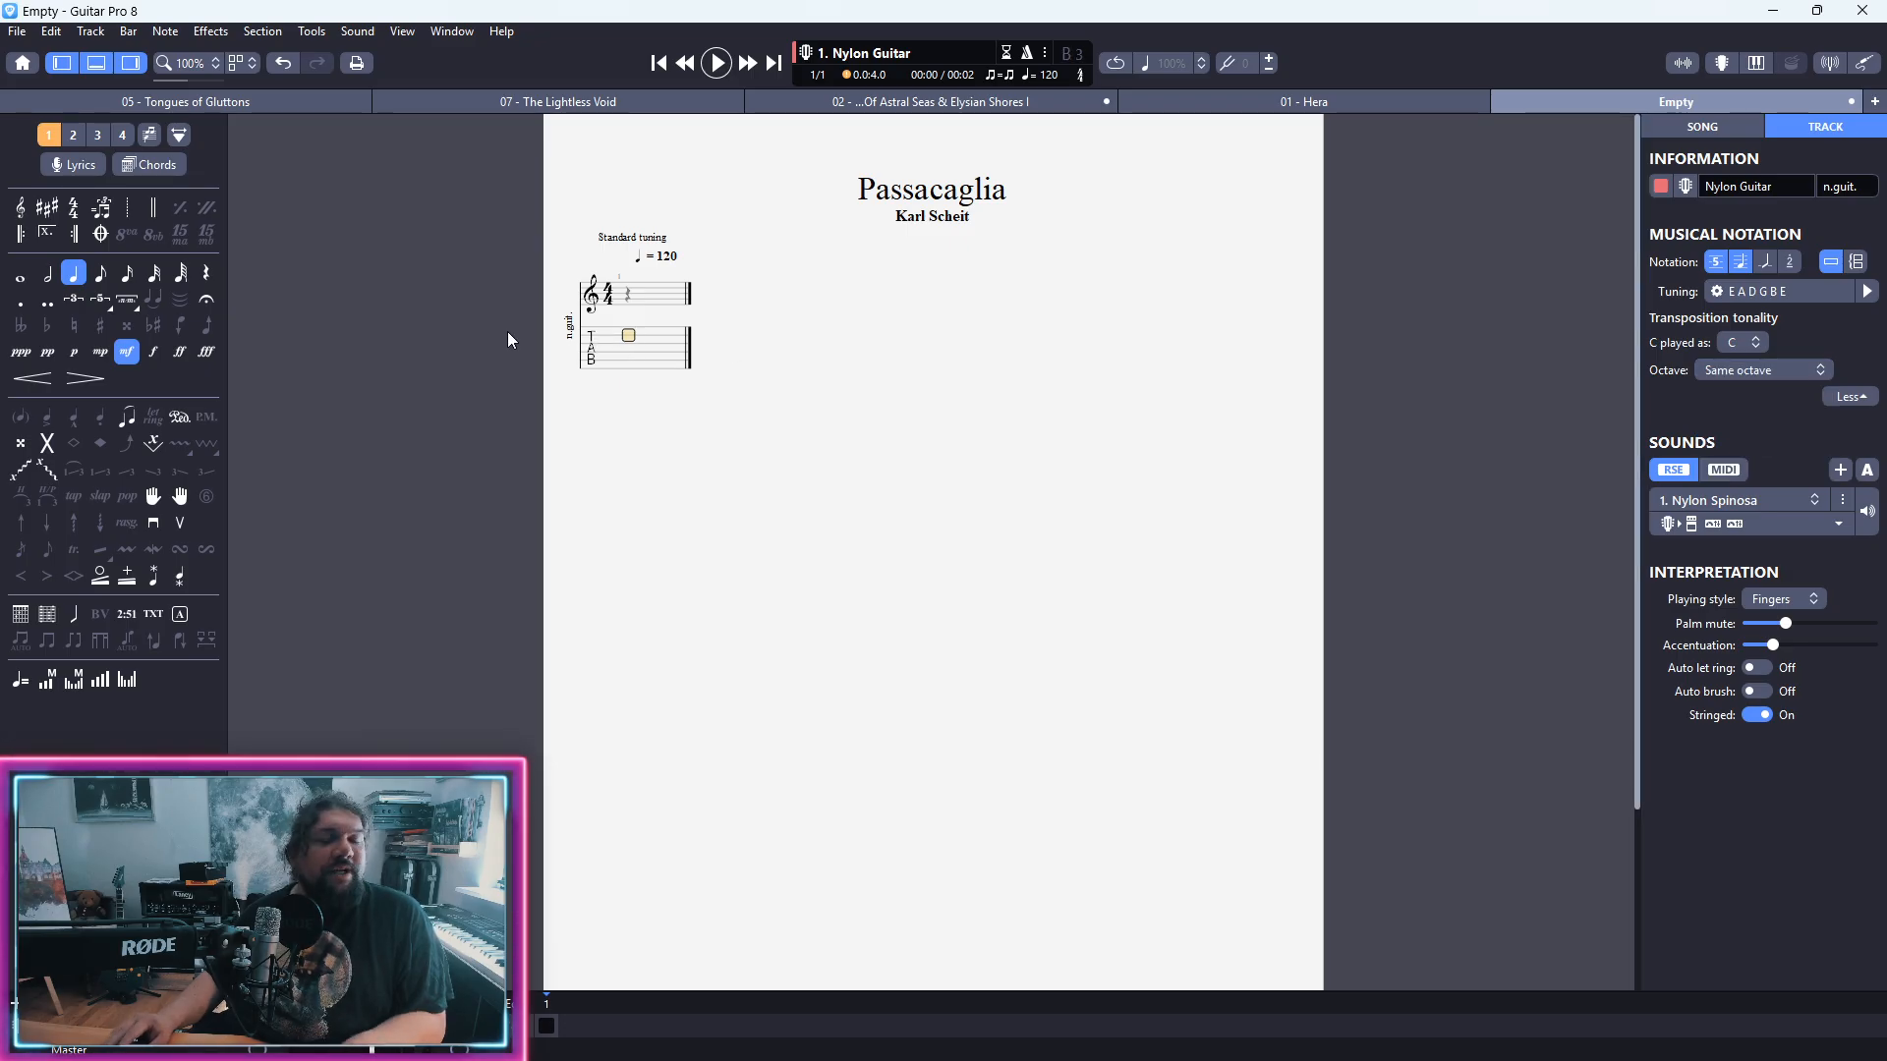
key("k")
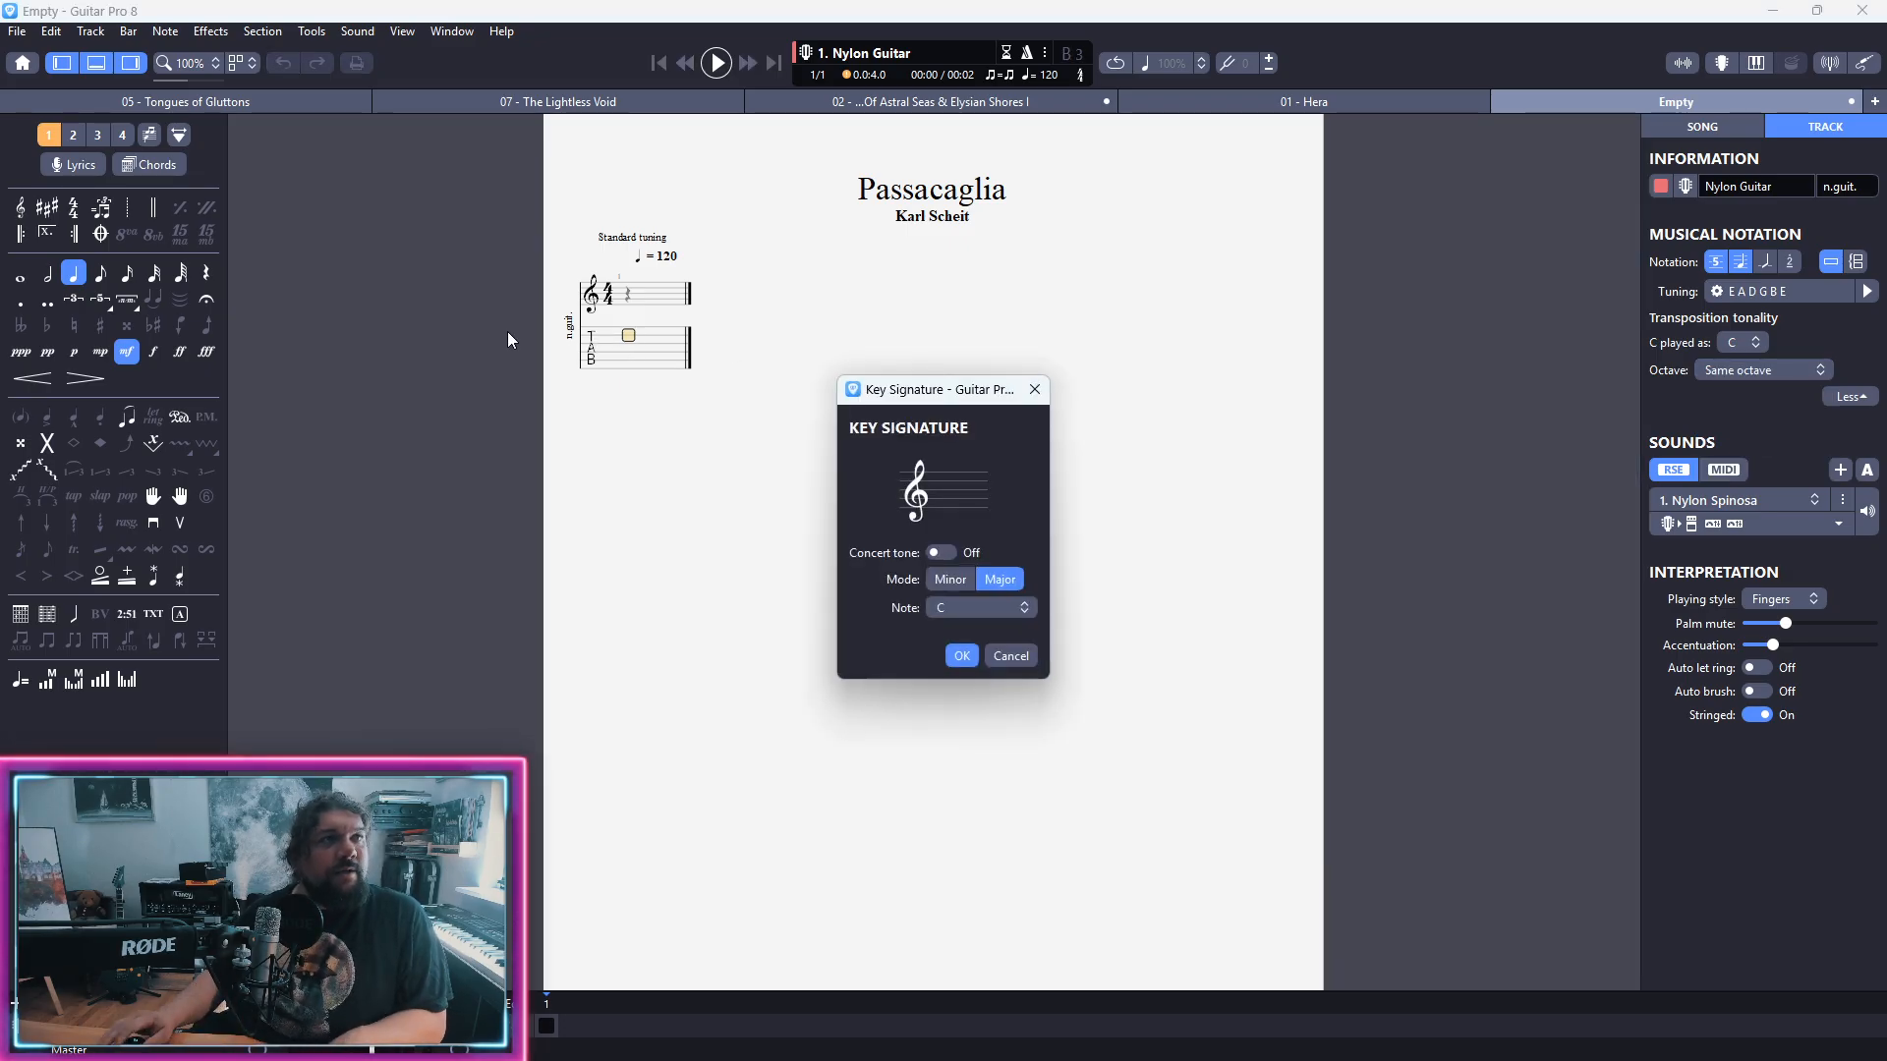
key("Escape")
key("k")
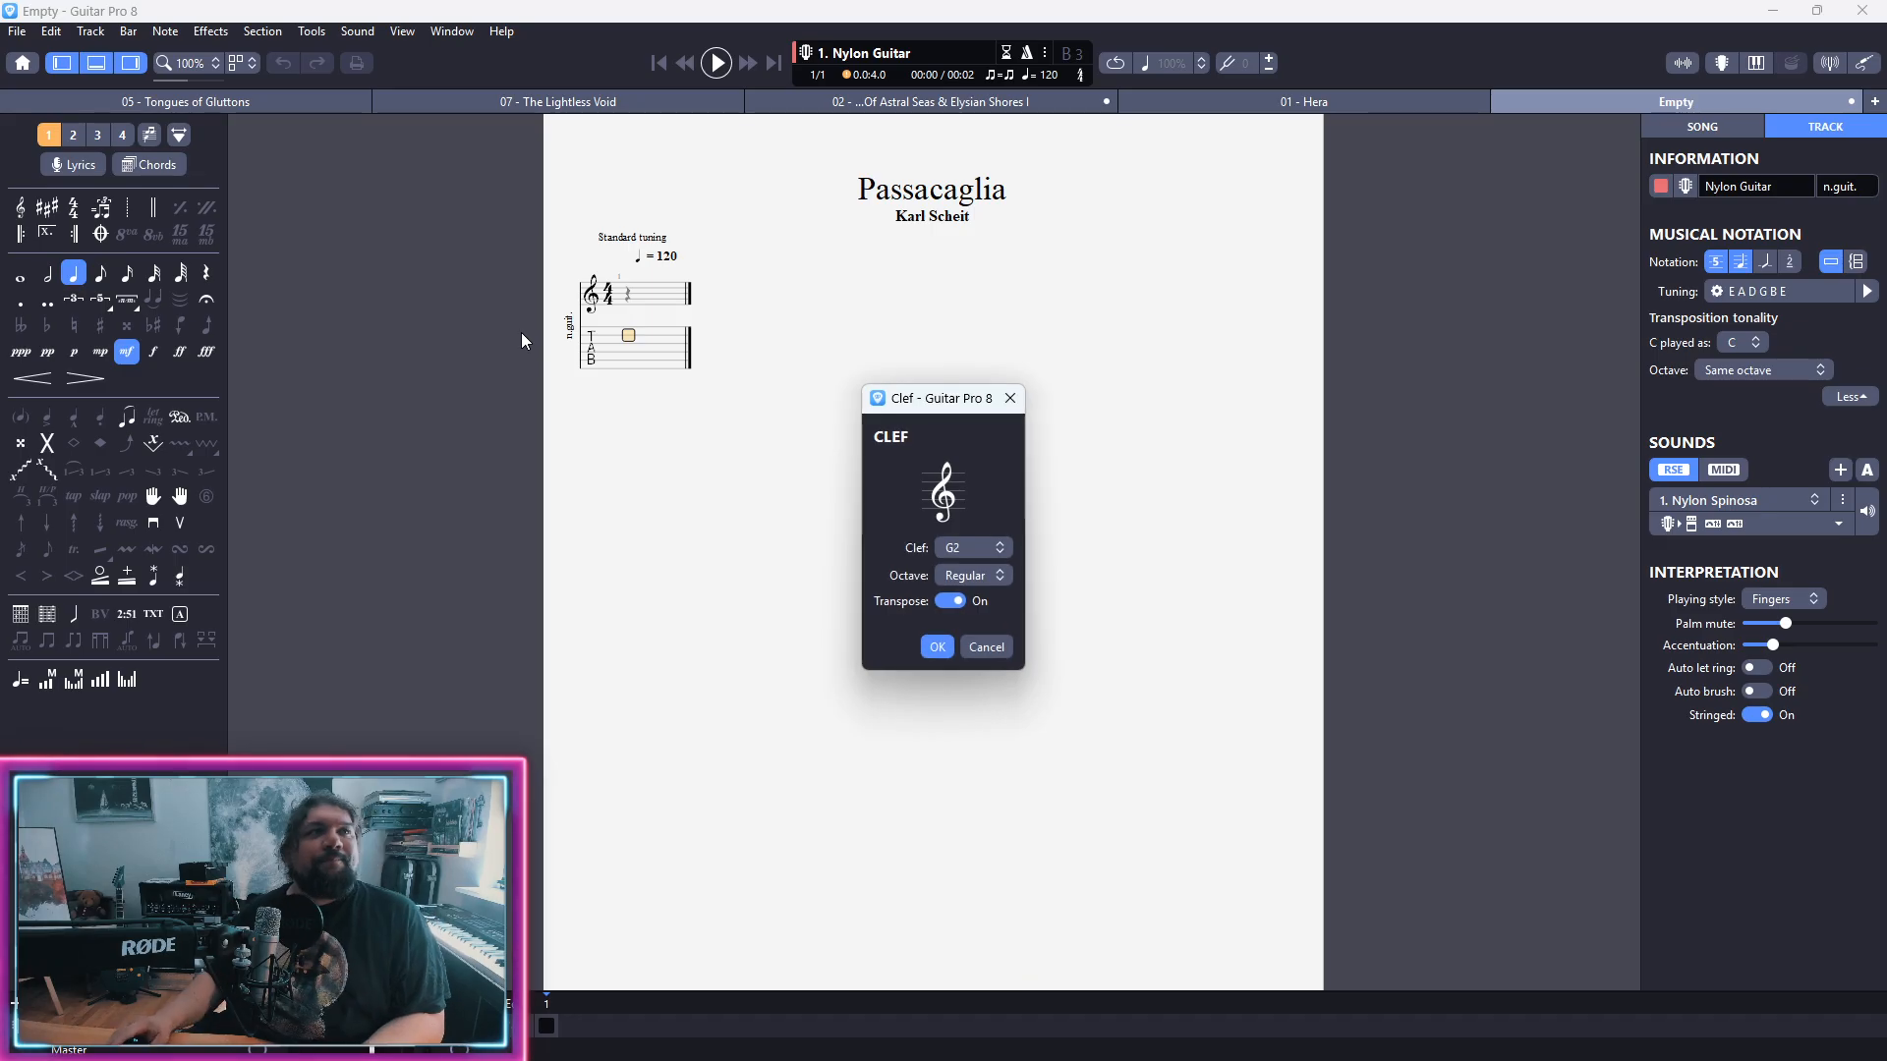
left_click(1004, 580)
left_click(983, 637)
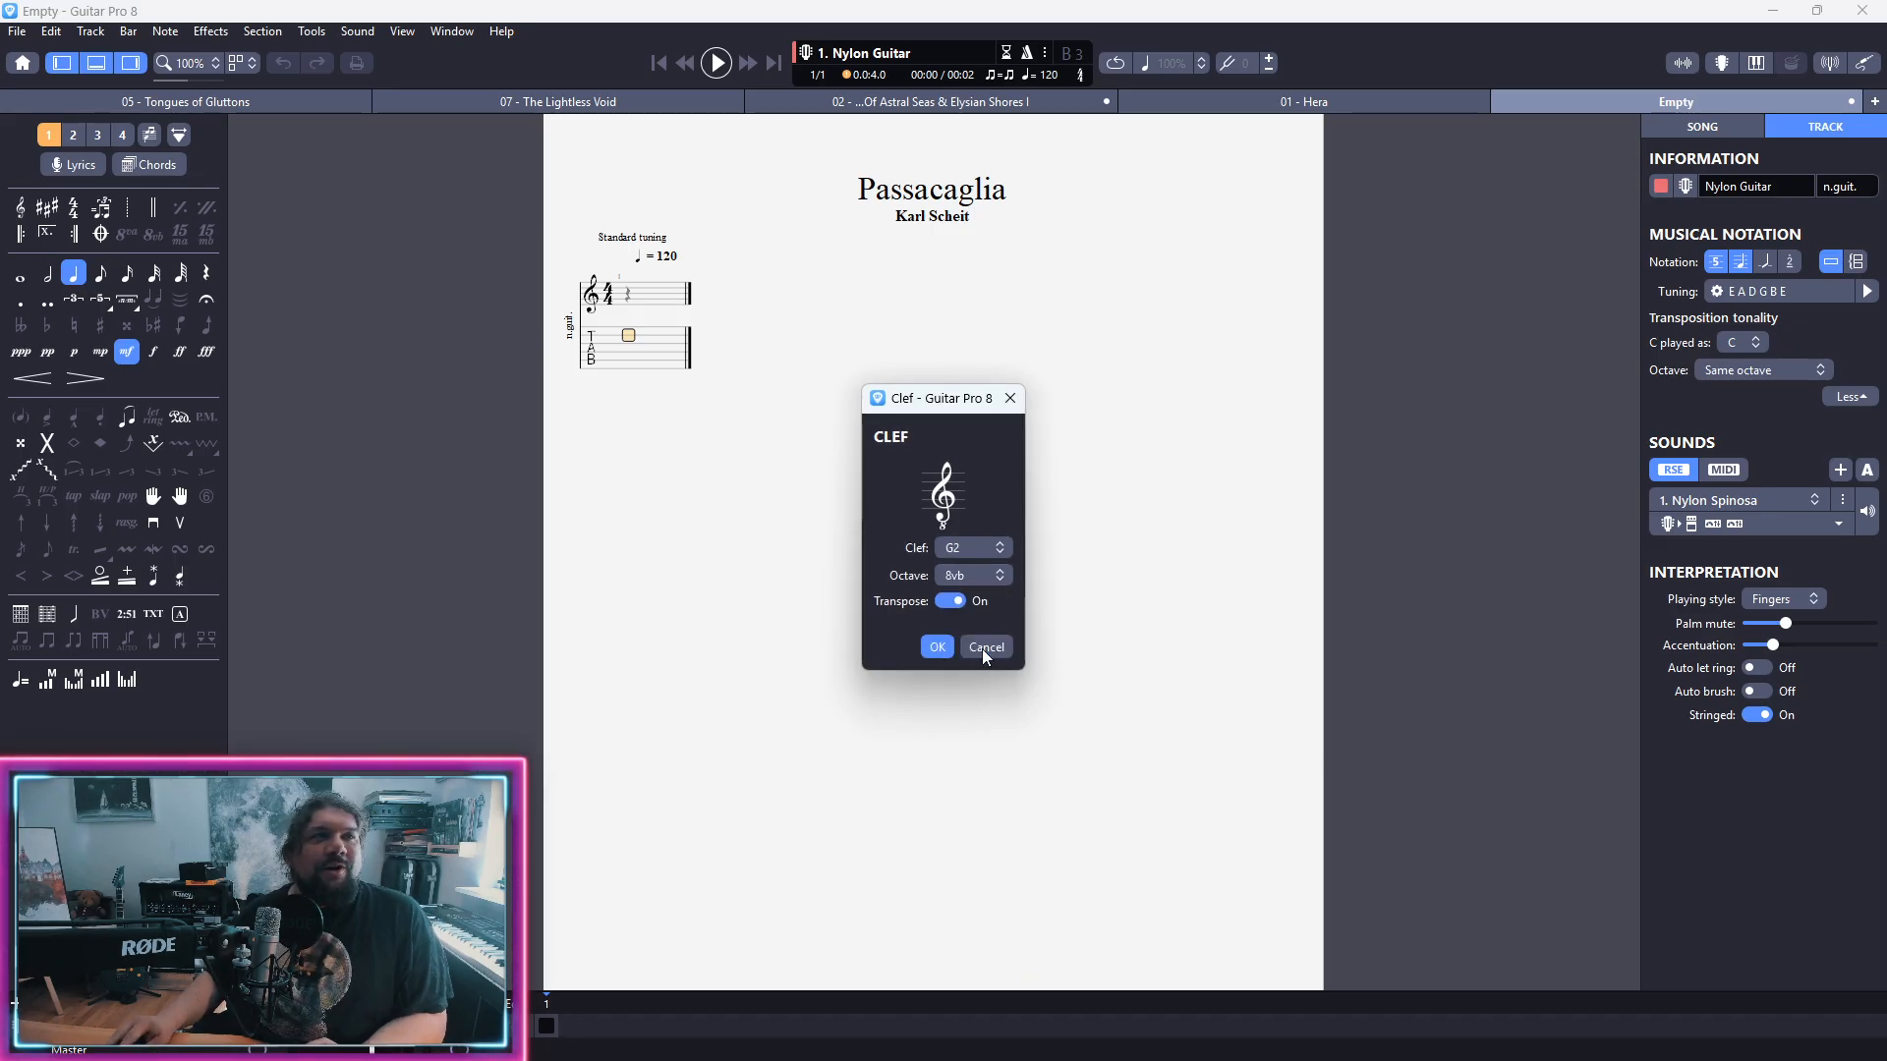
left_click(941, 652)
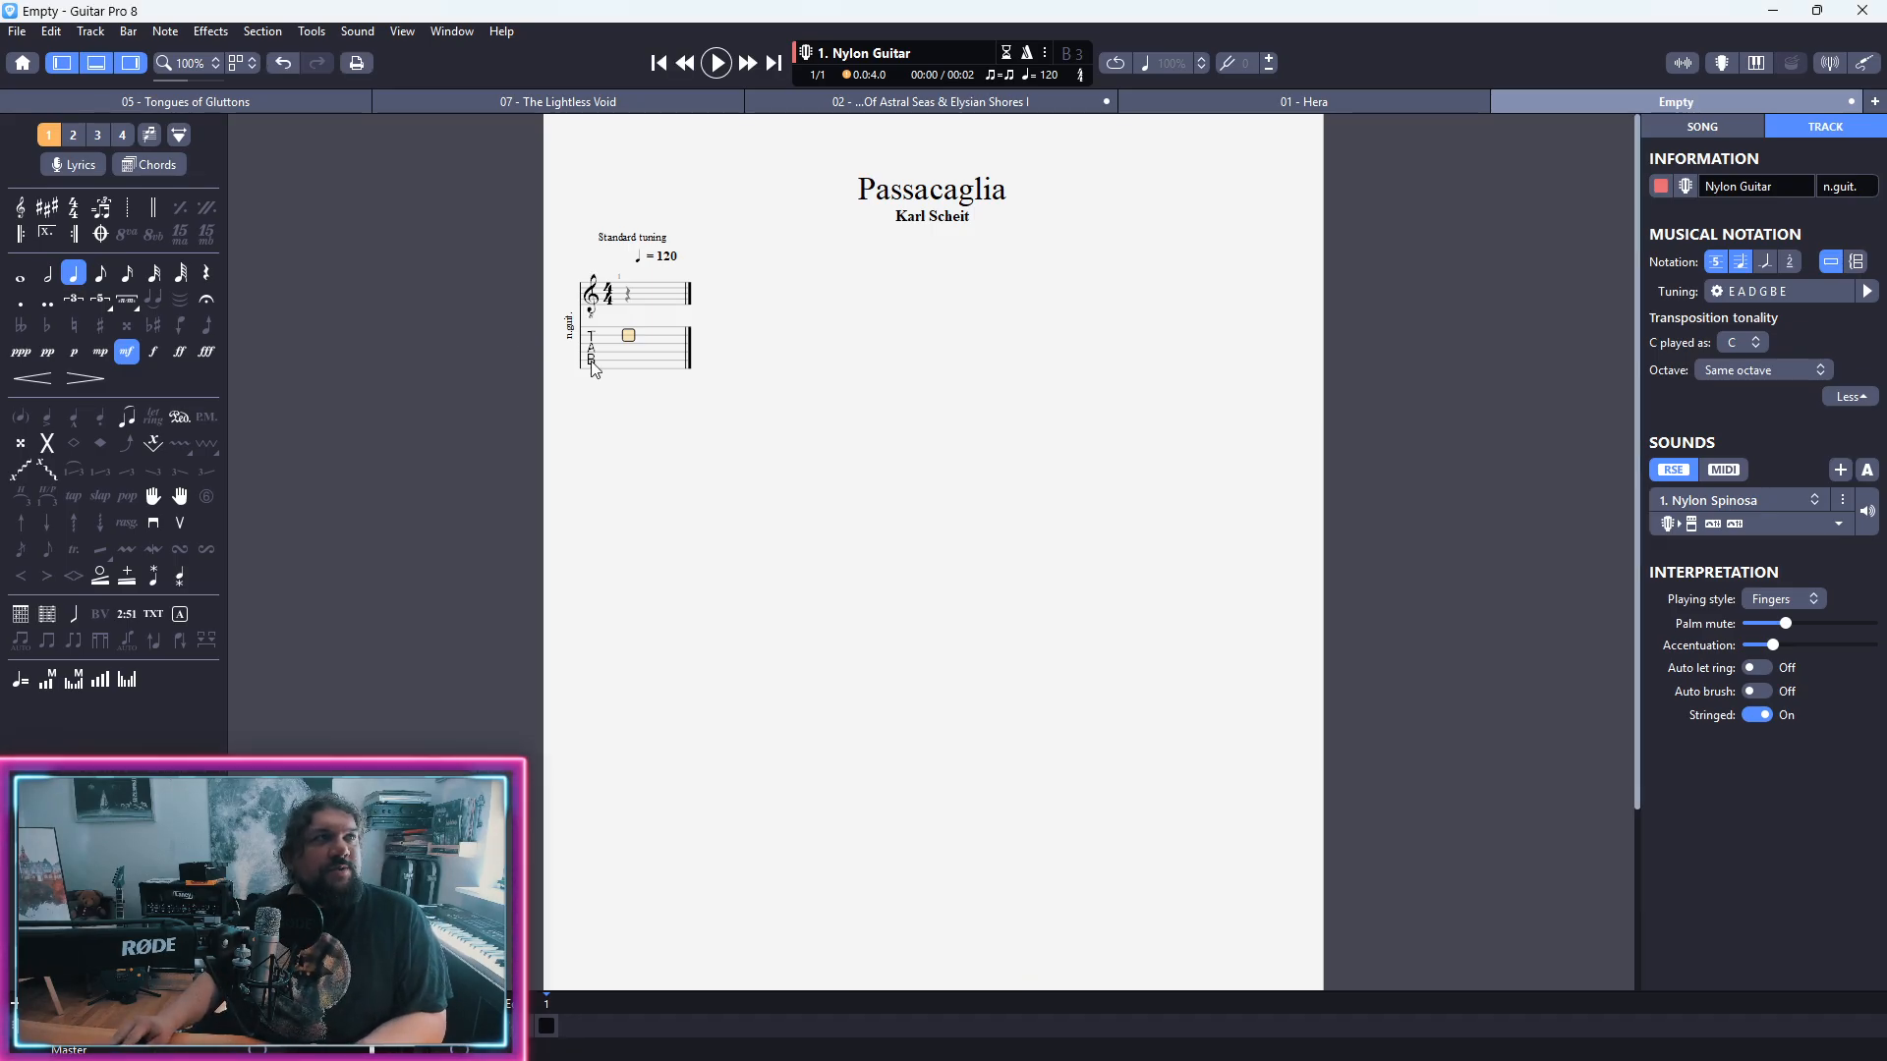
Step: Set the key signature to D major with two sharps
left_click(639, 363)
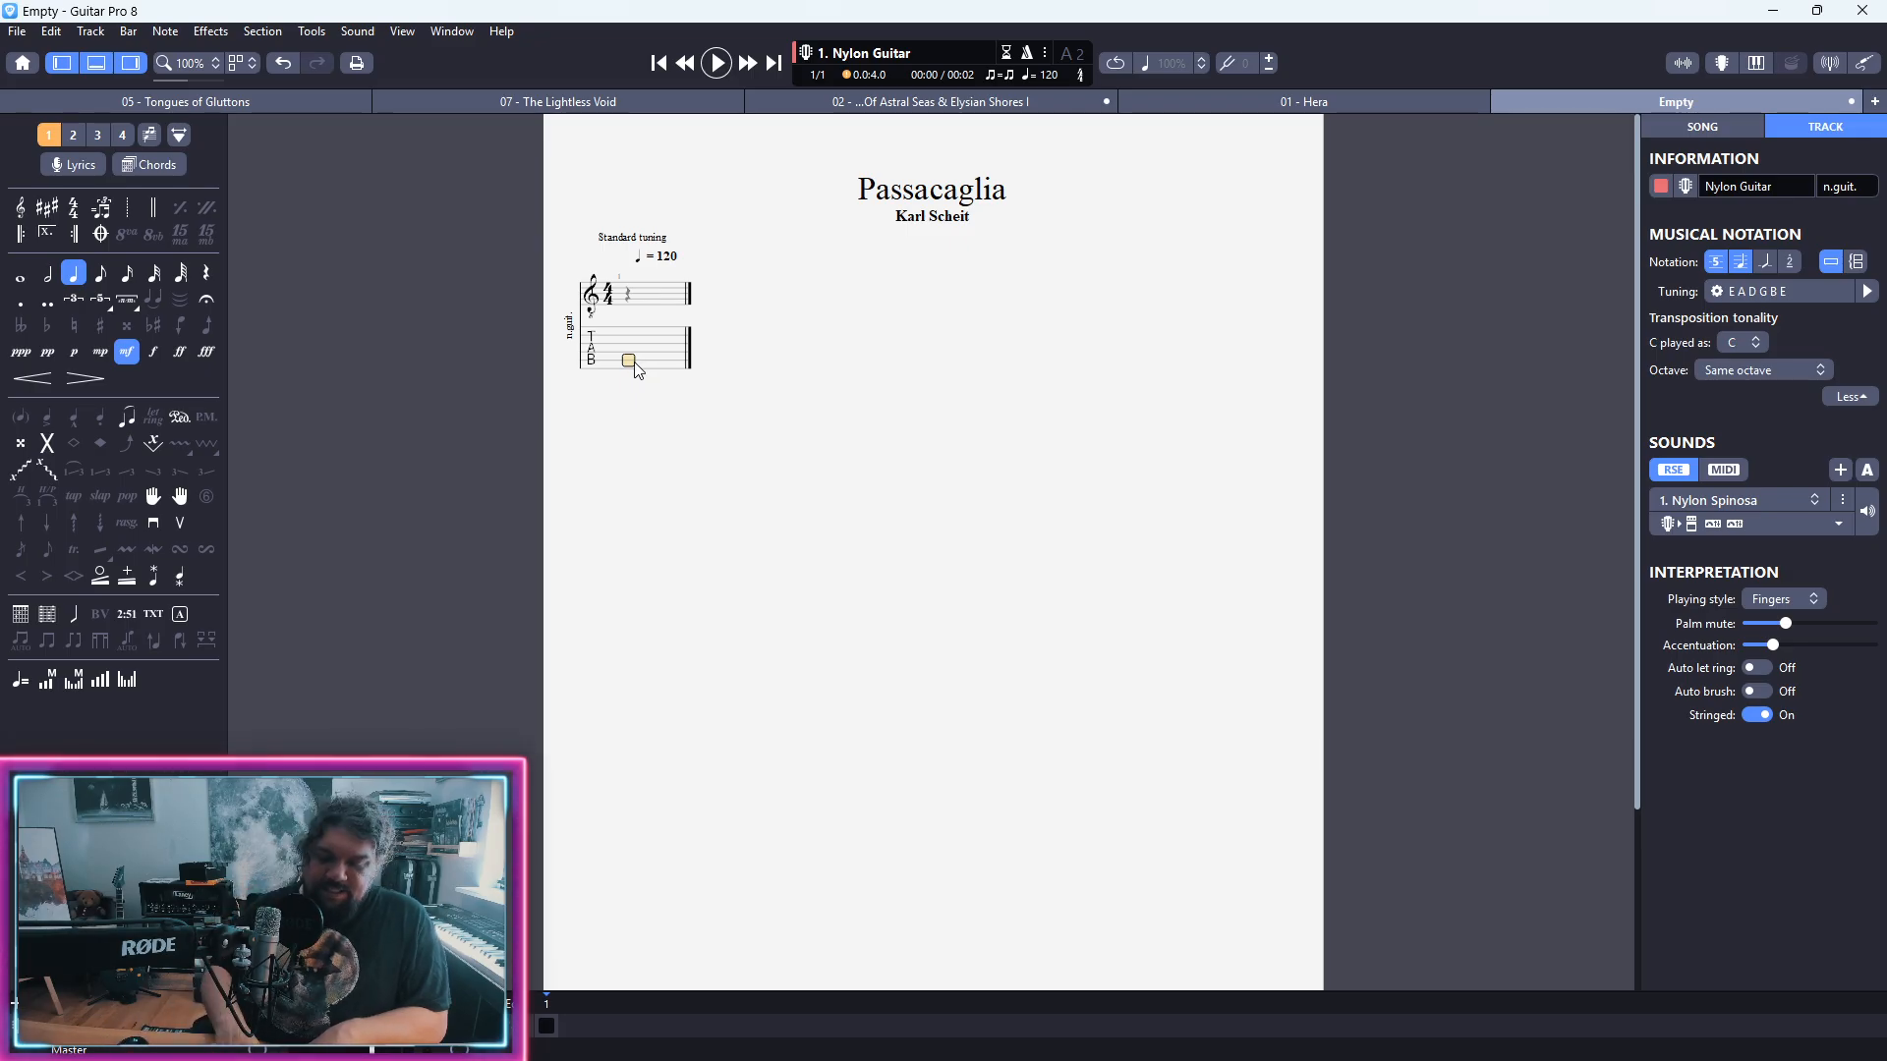
key("k")
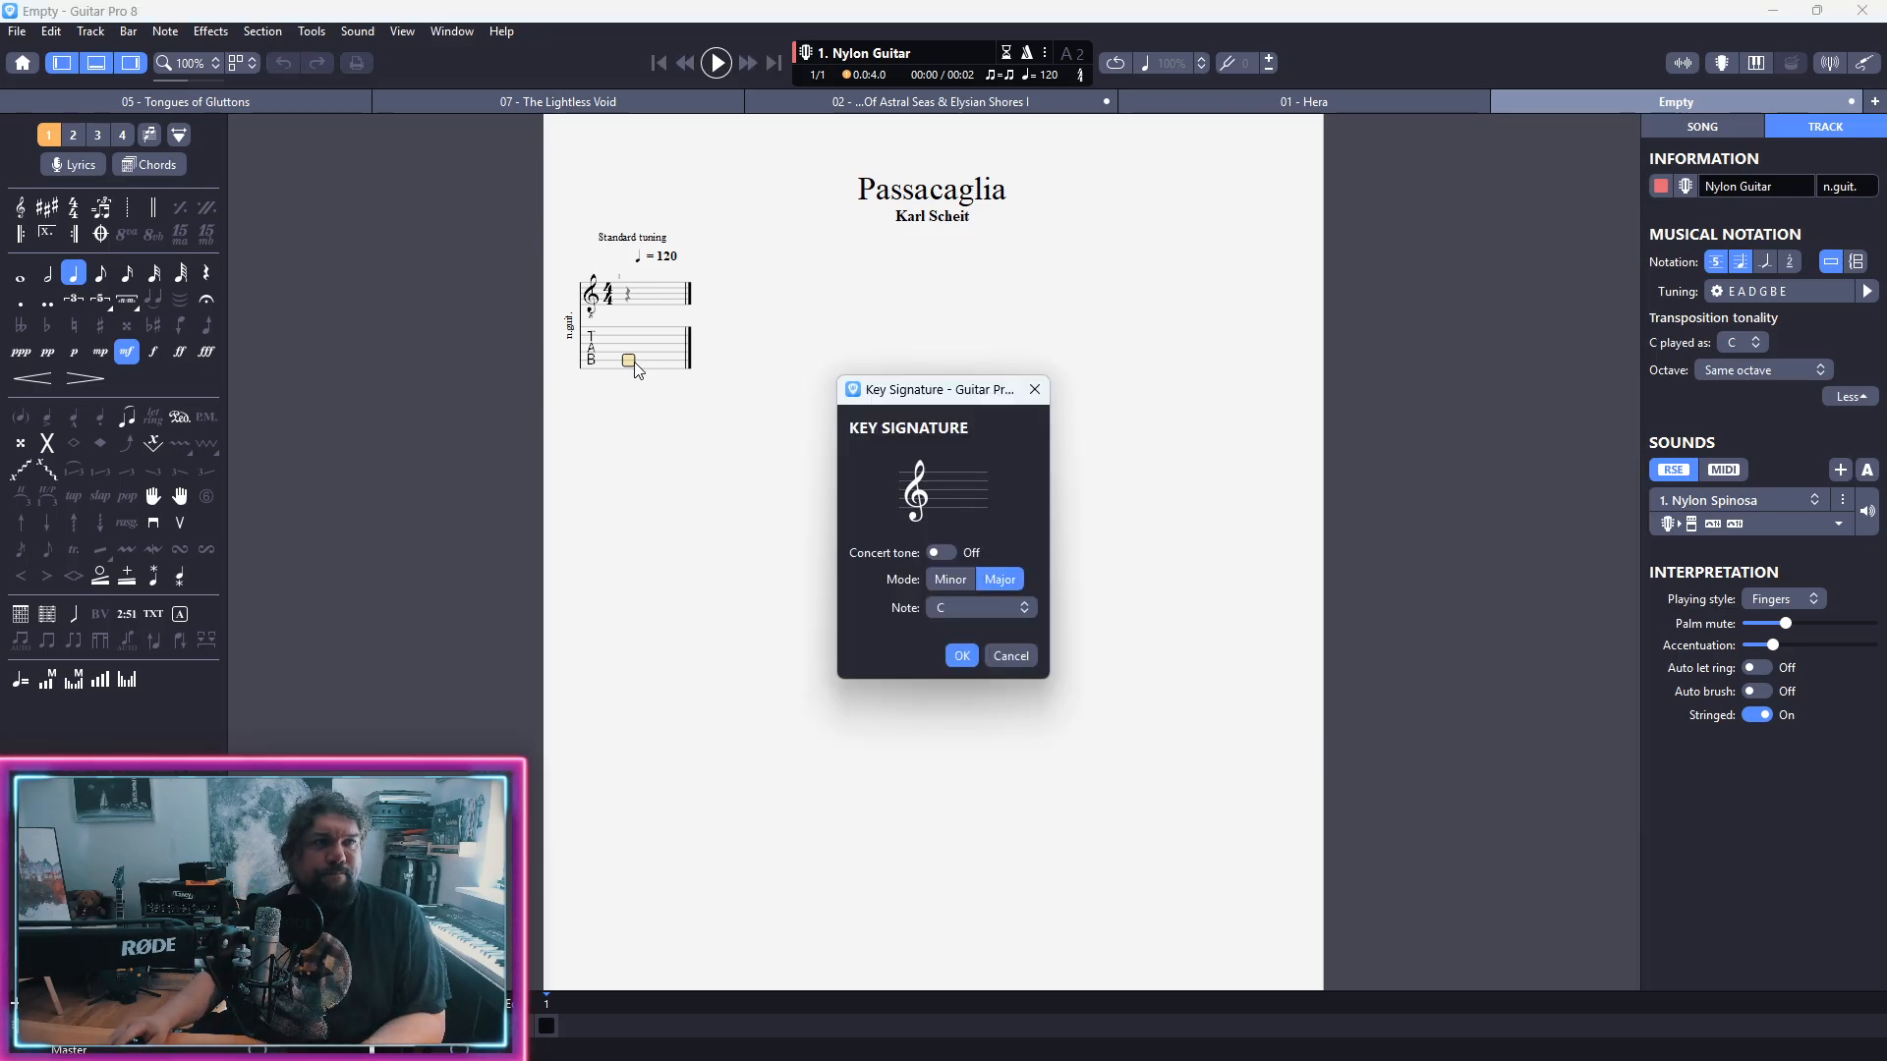
left_click(978, 608)
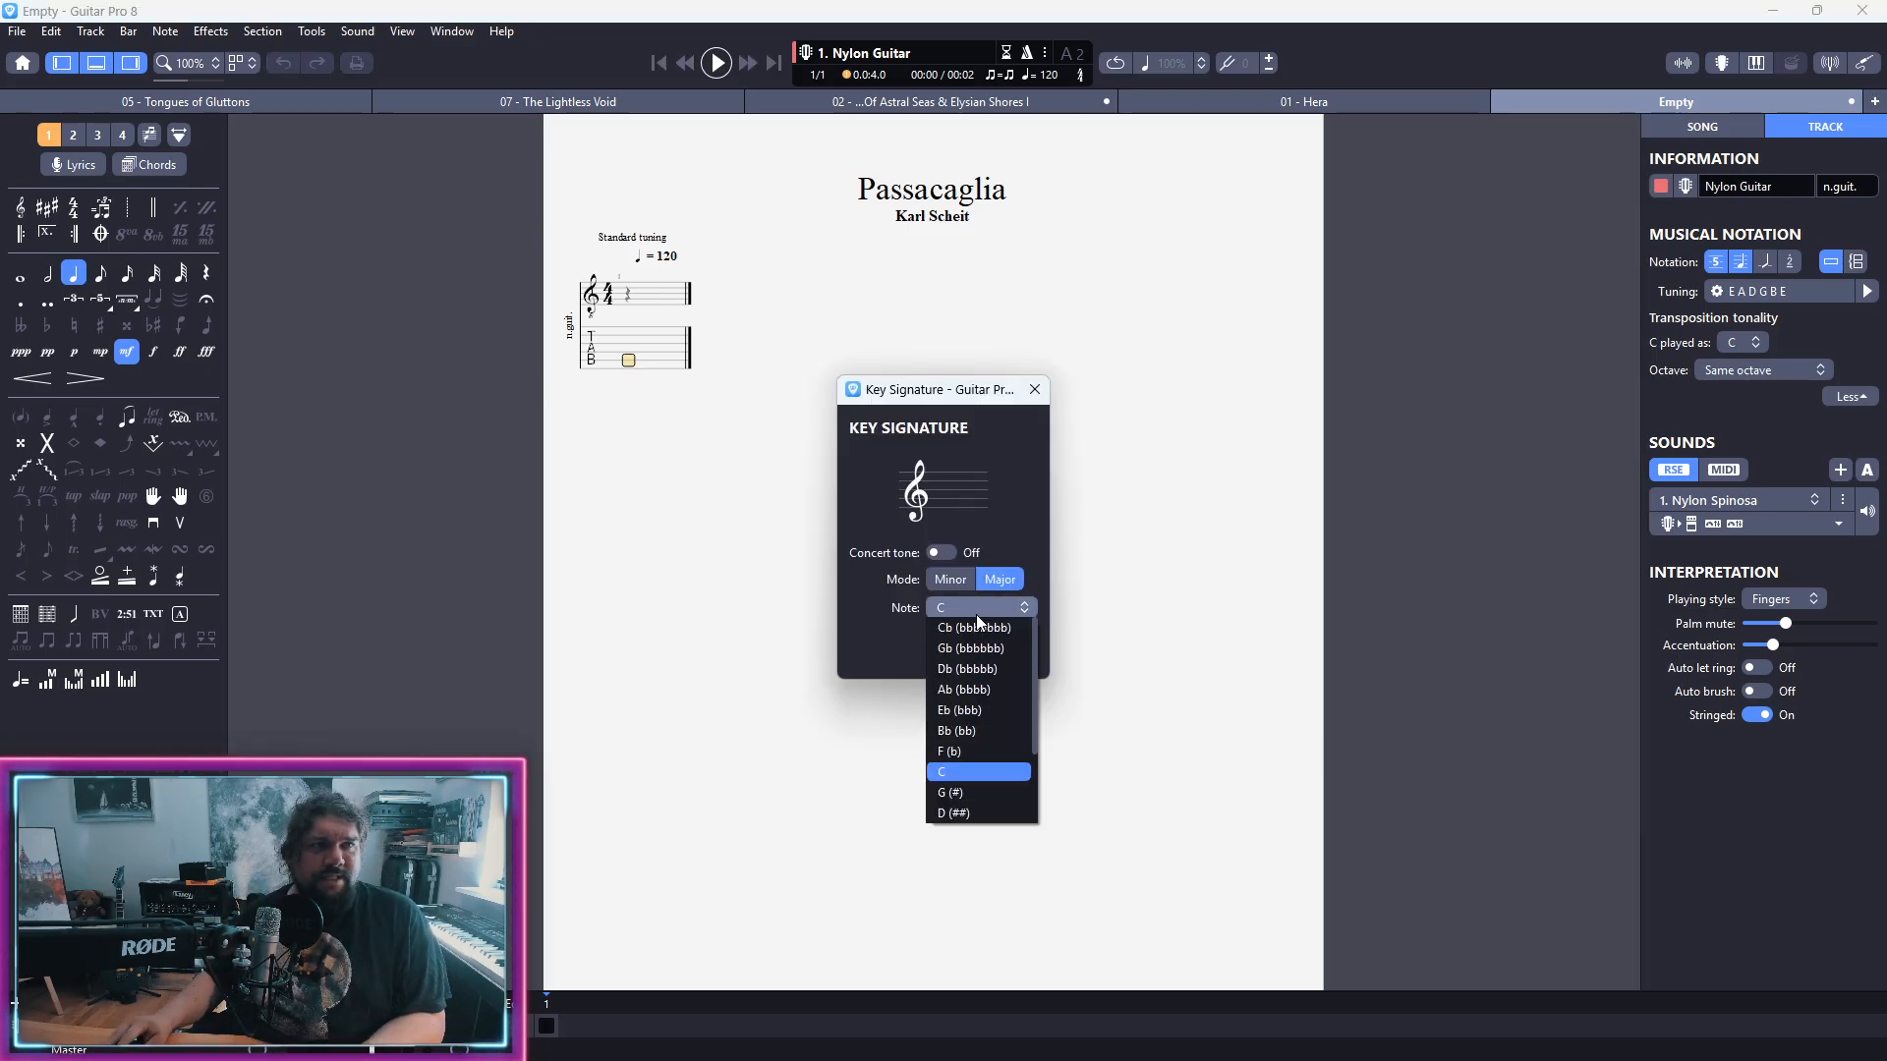
left_click(963, 812)
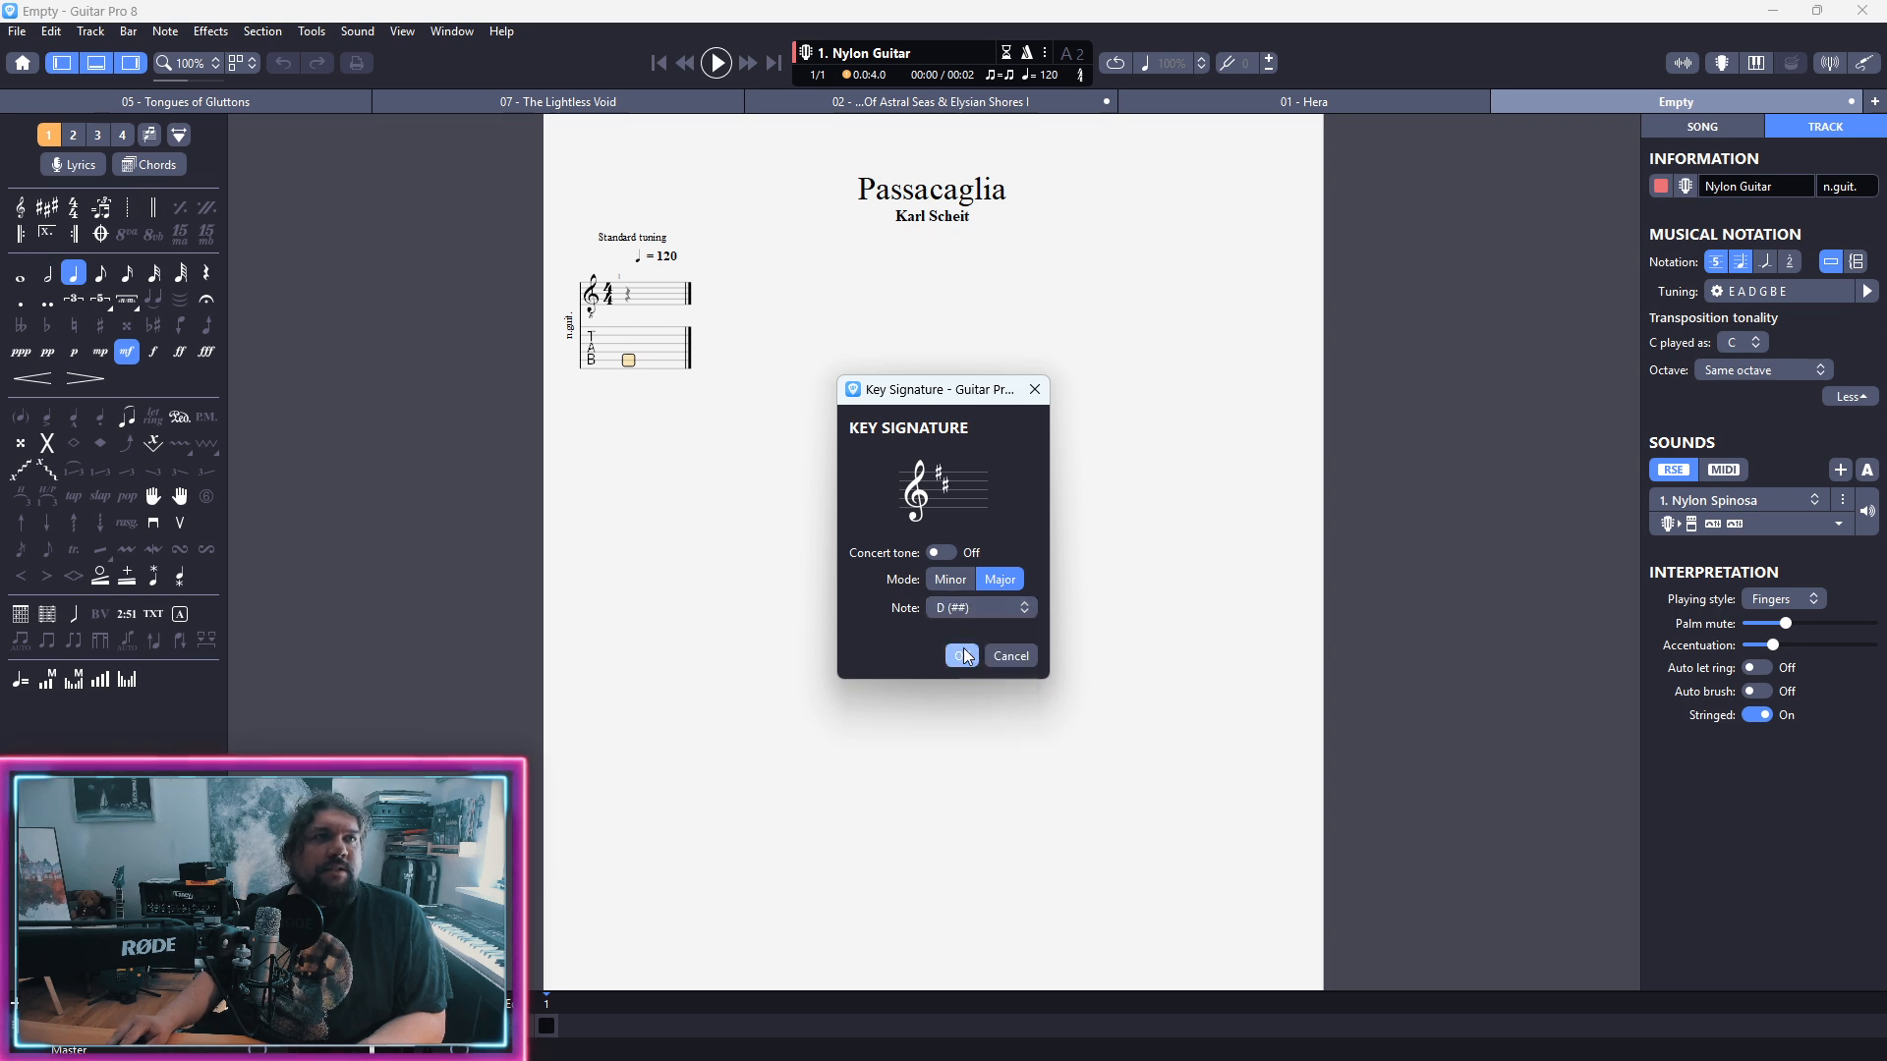
left_click(962, 655)
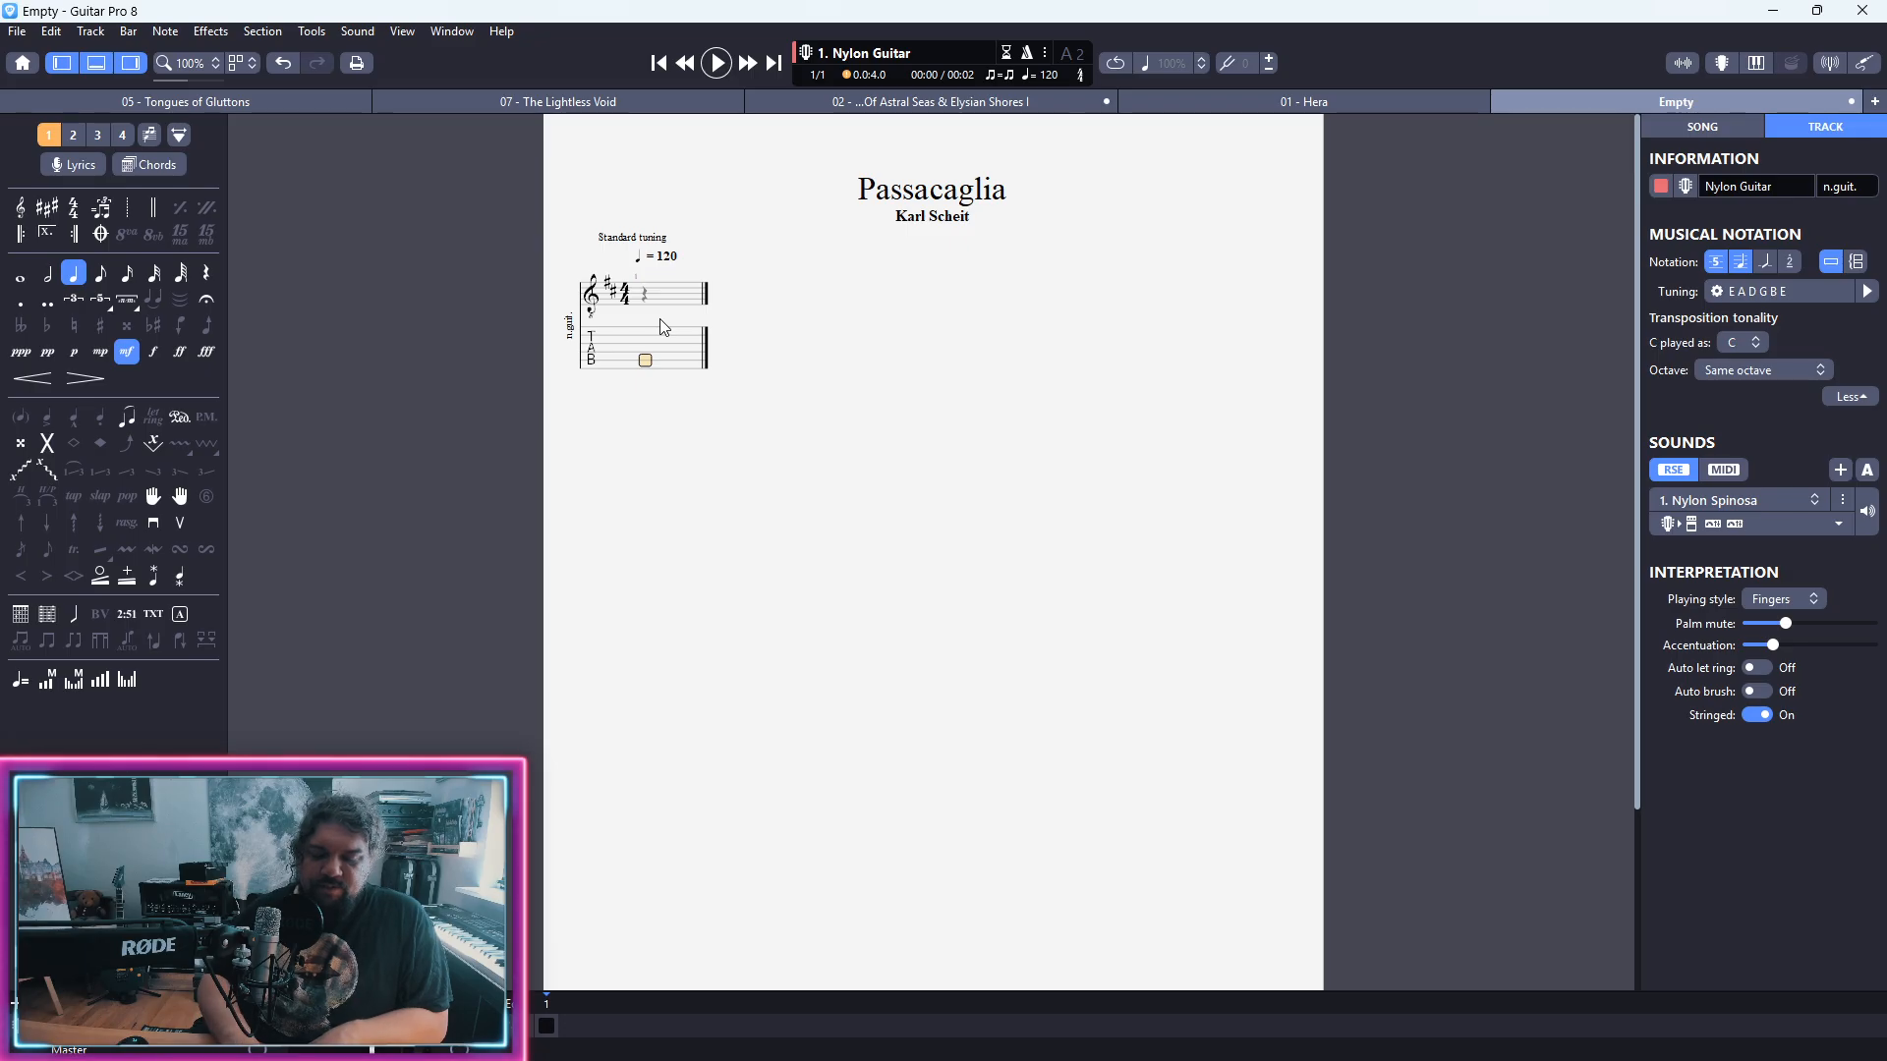
Step: Set the first bar's time signature to 3/4
key("ctrl+t")
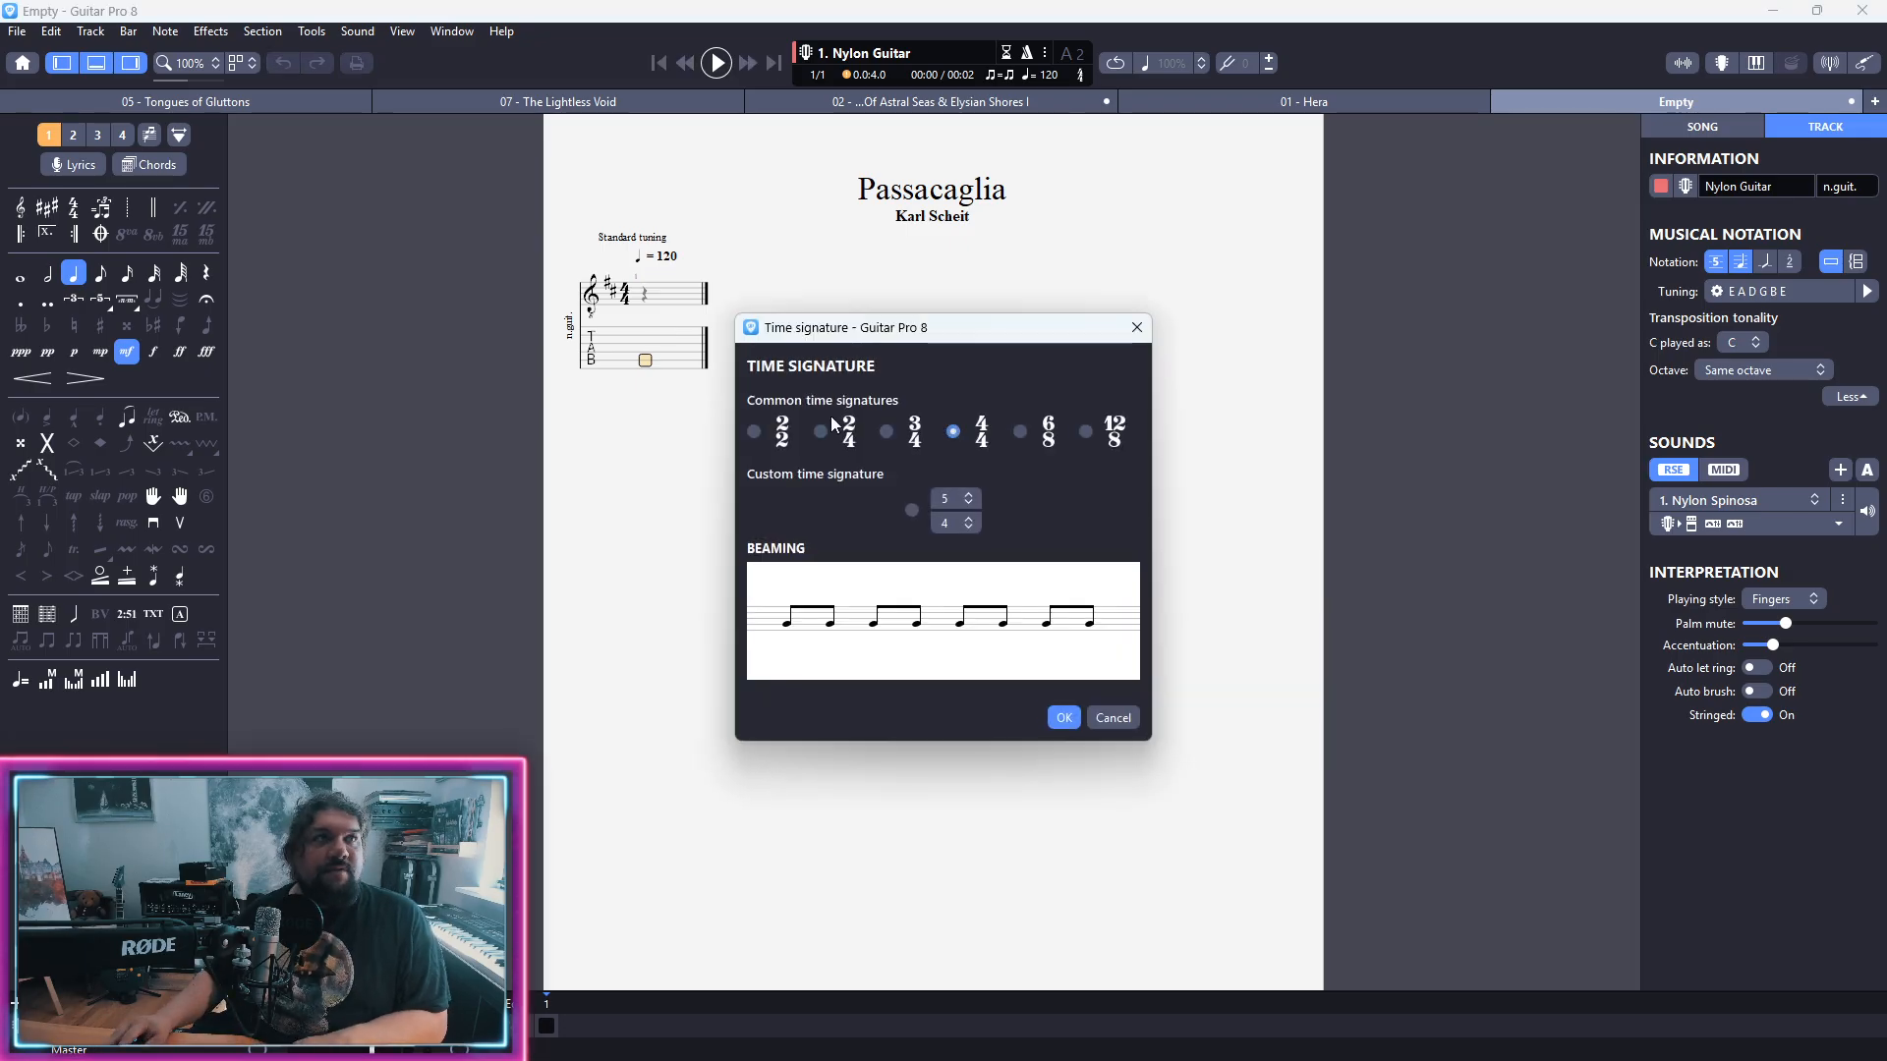
left_click(891, 440)
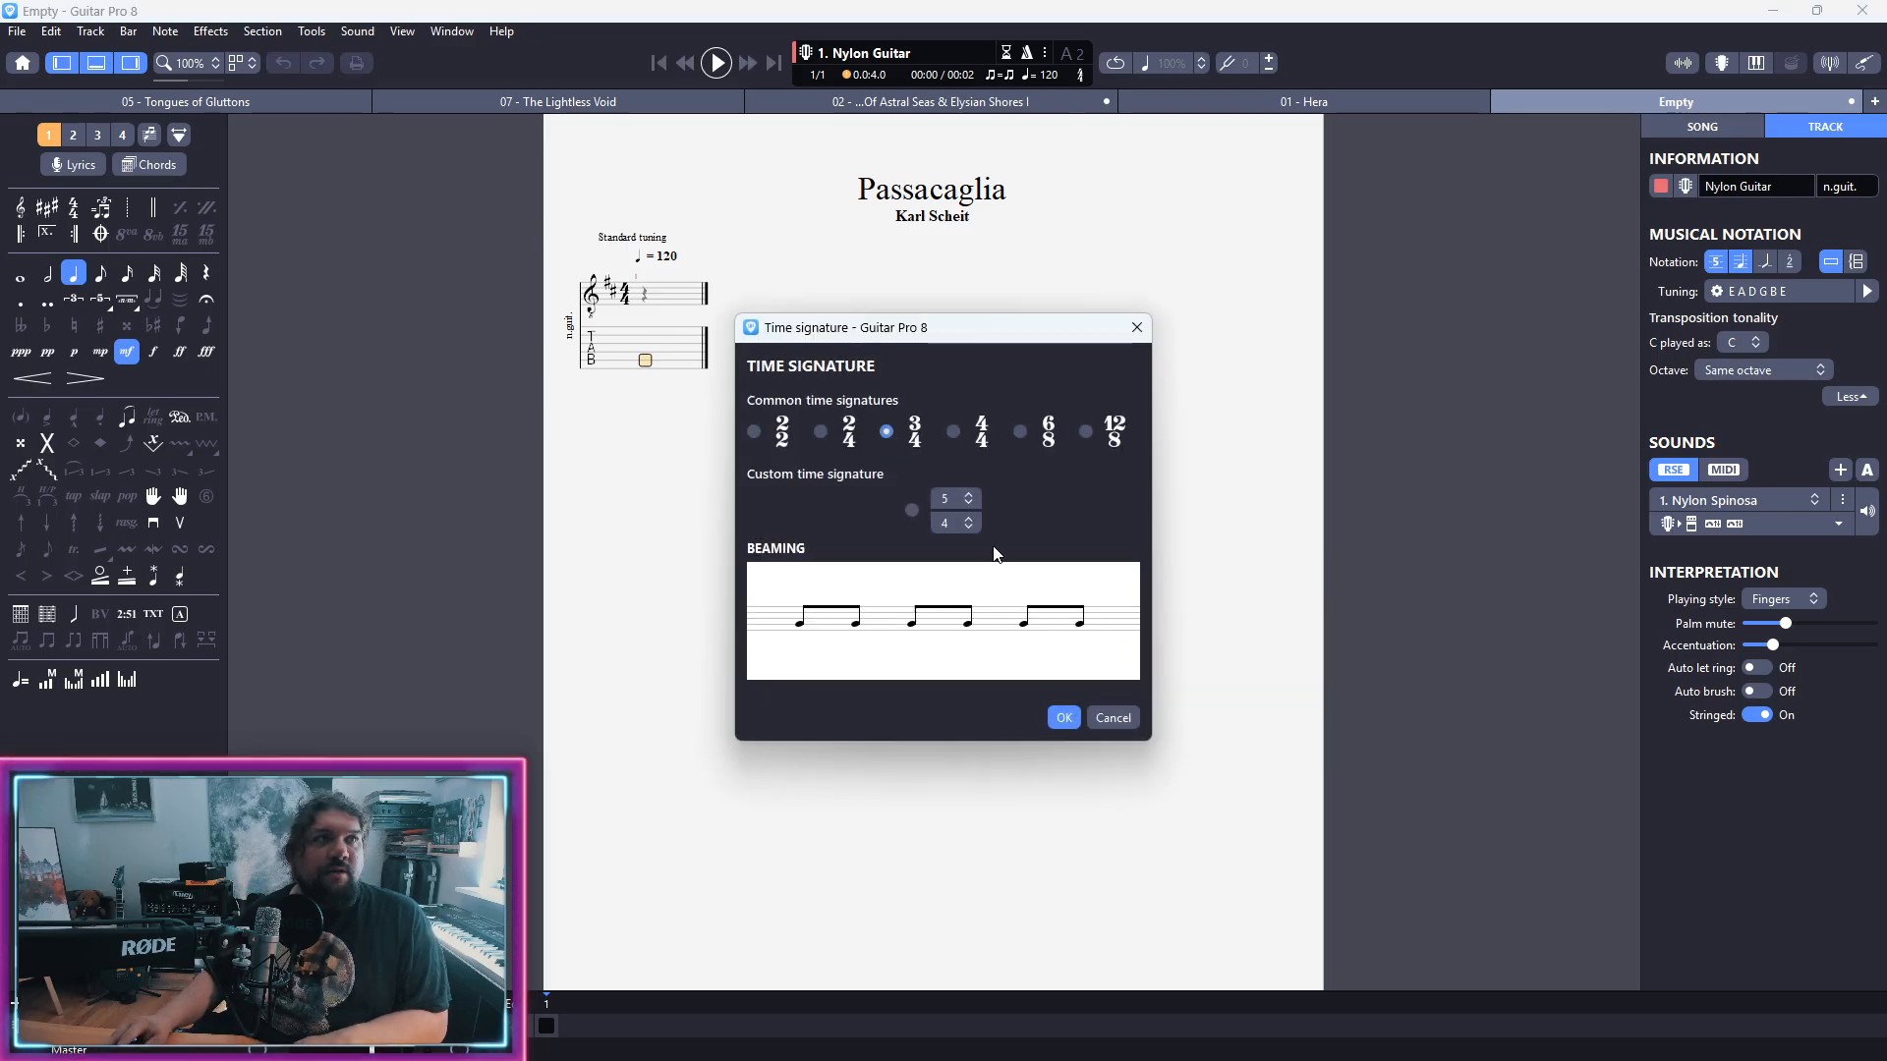
left_click(1064, 718)
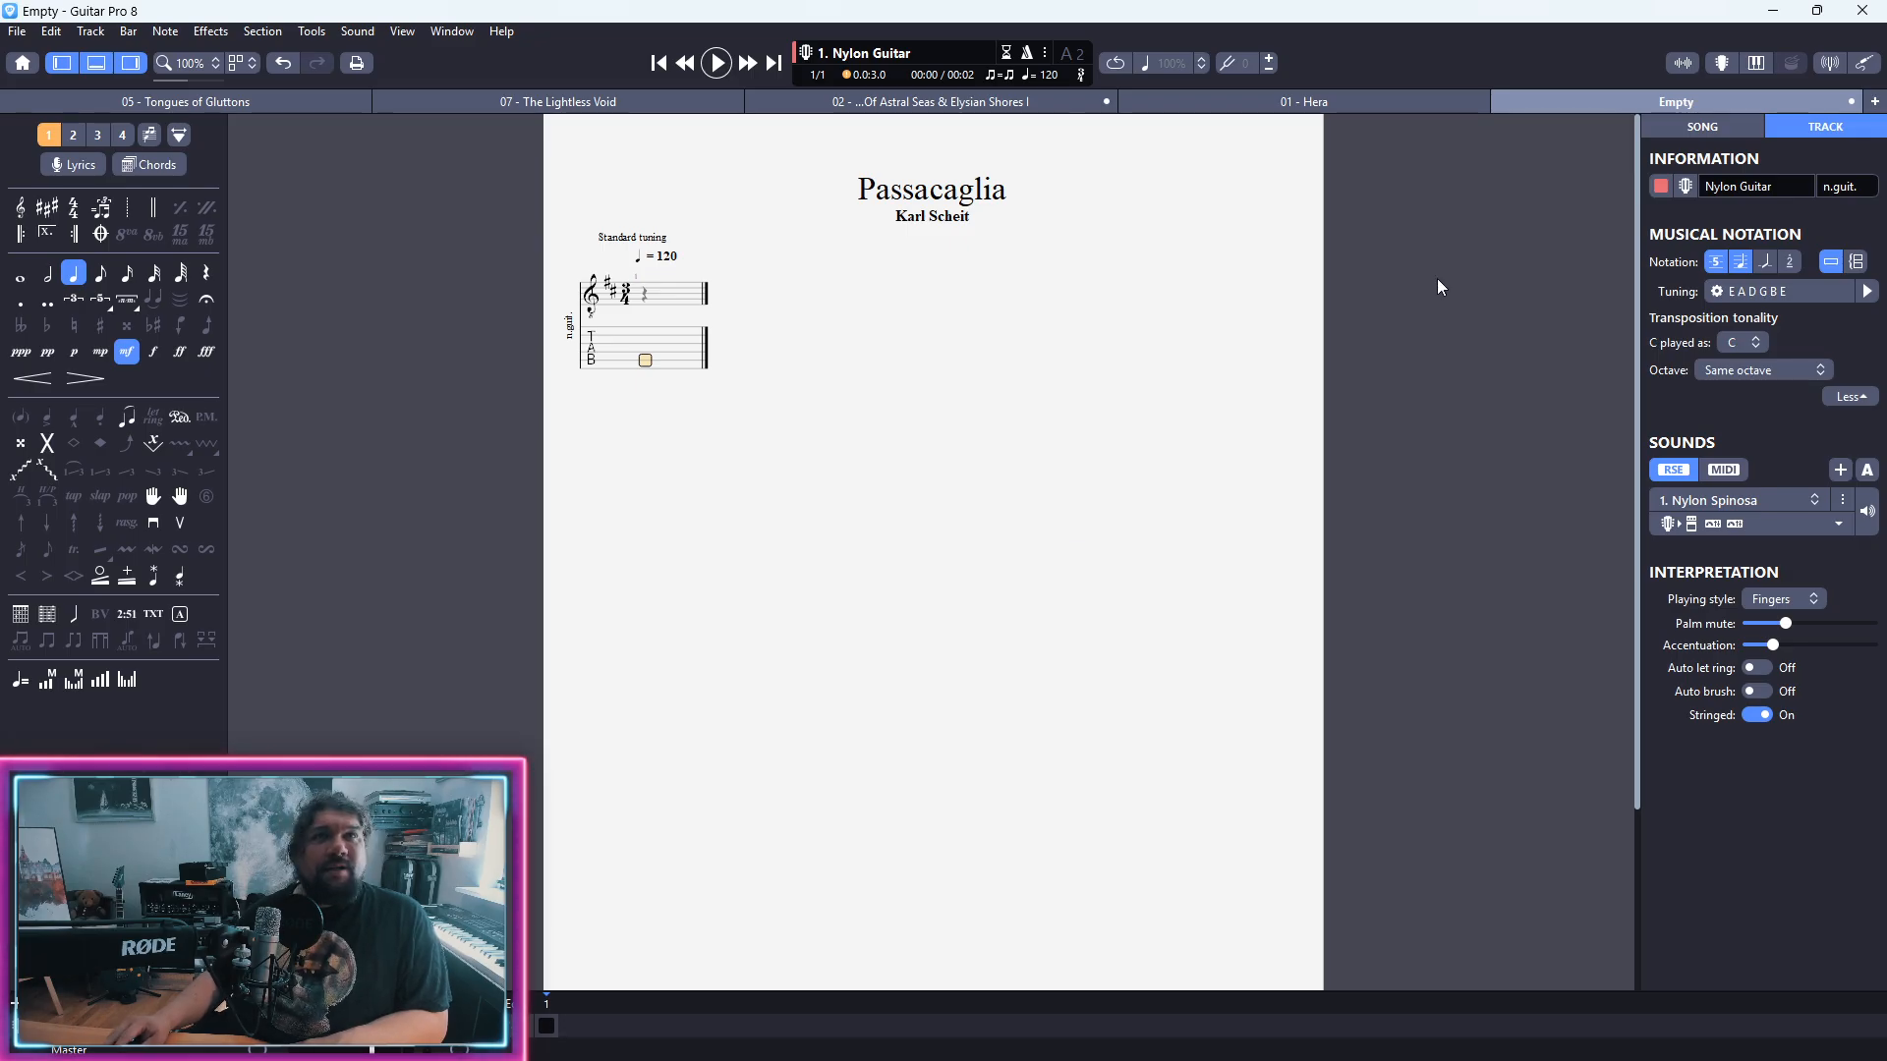
Step: Change the guitar tuning to the six-string Dropped D preset, keeping the fingering
left_click(1771, 289)
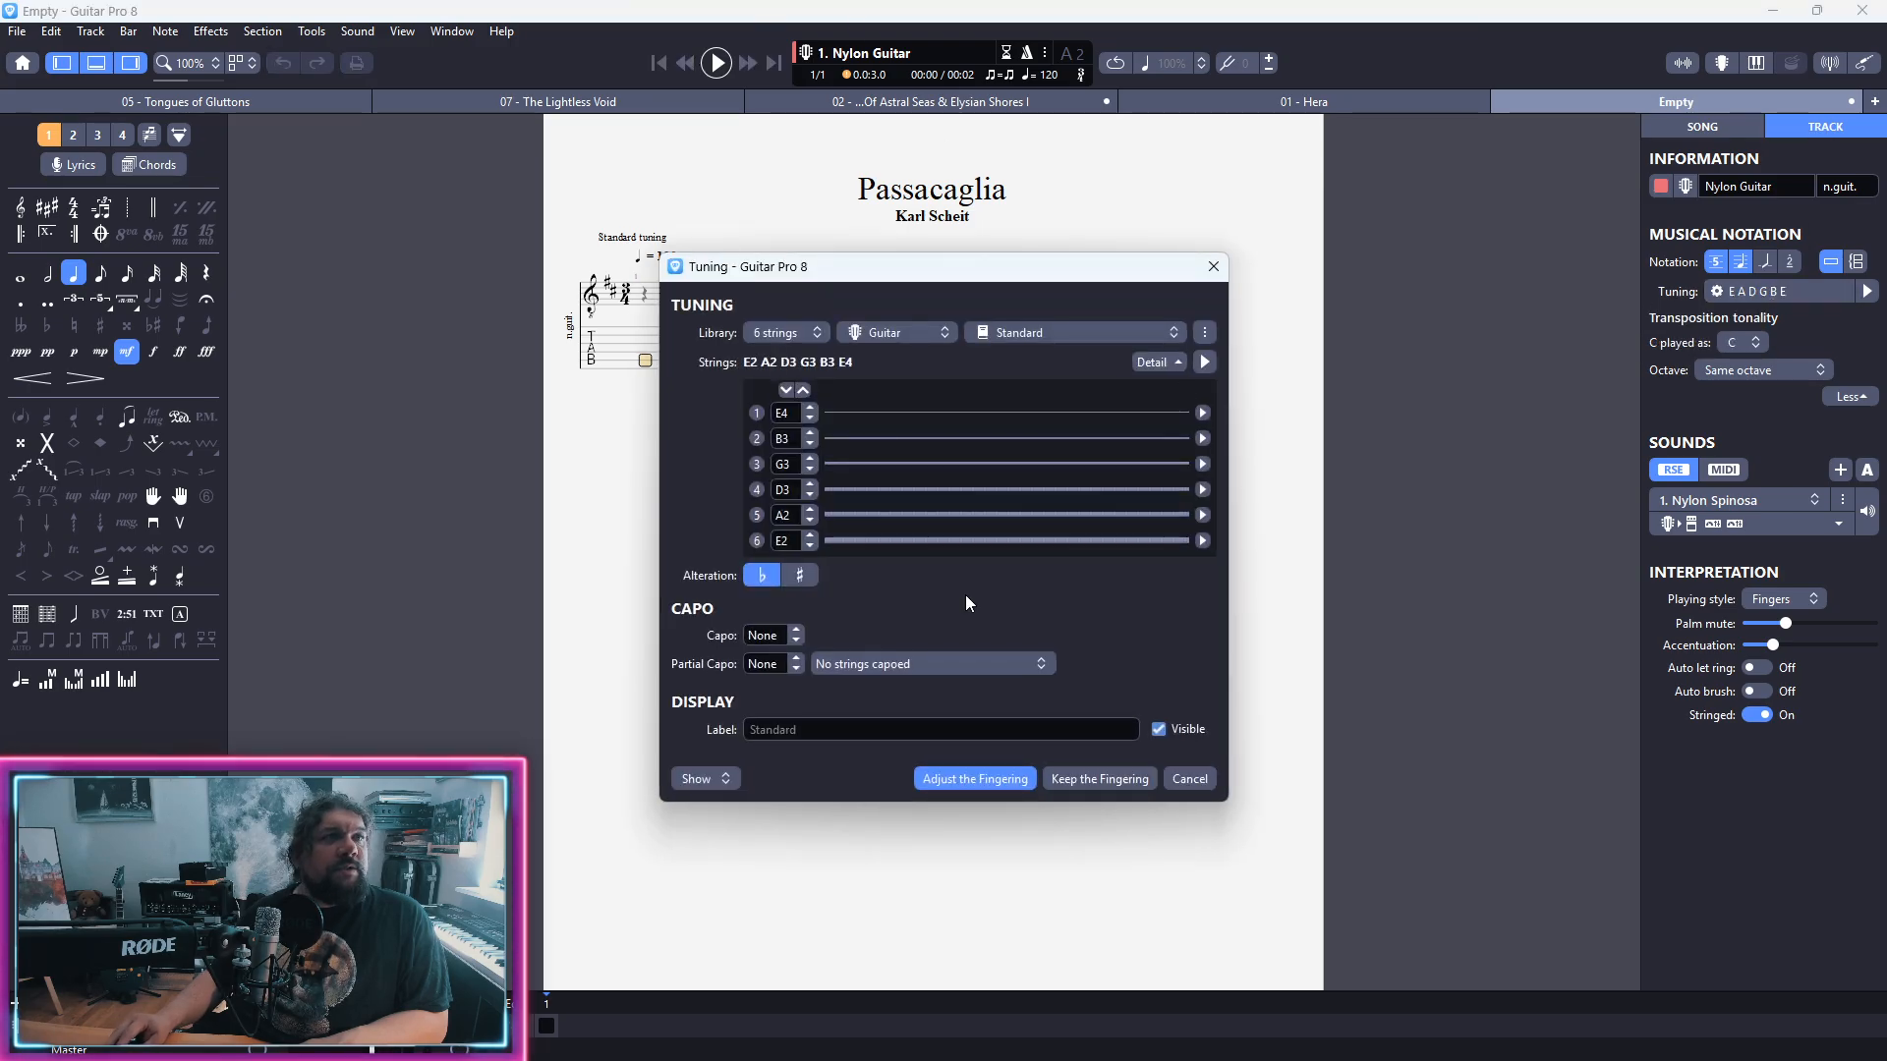
left_click(1061, 334)
left_click(1080, 448)
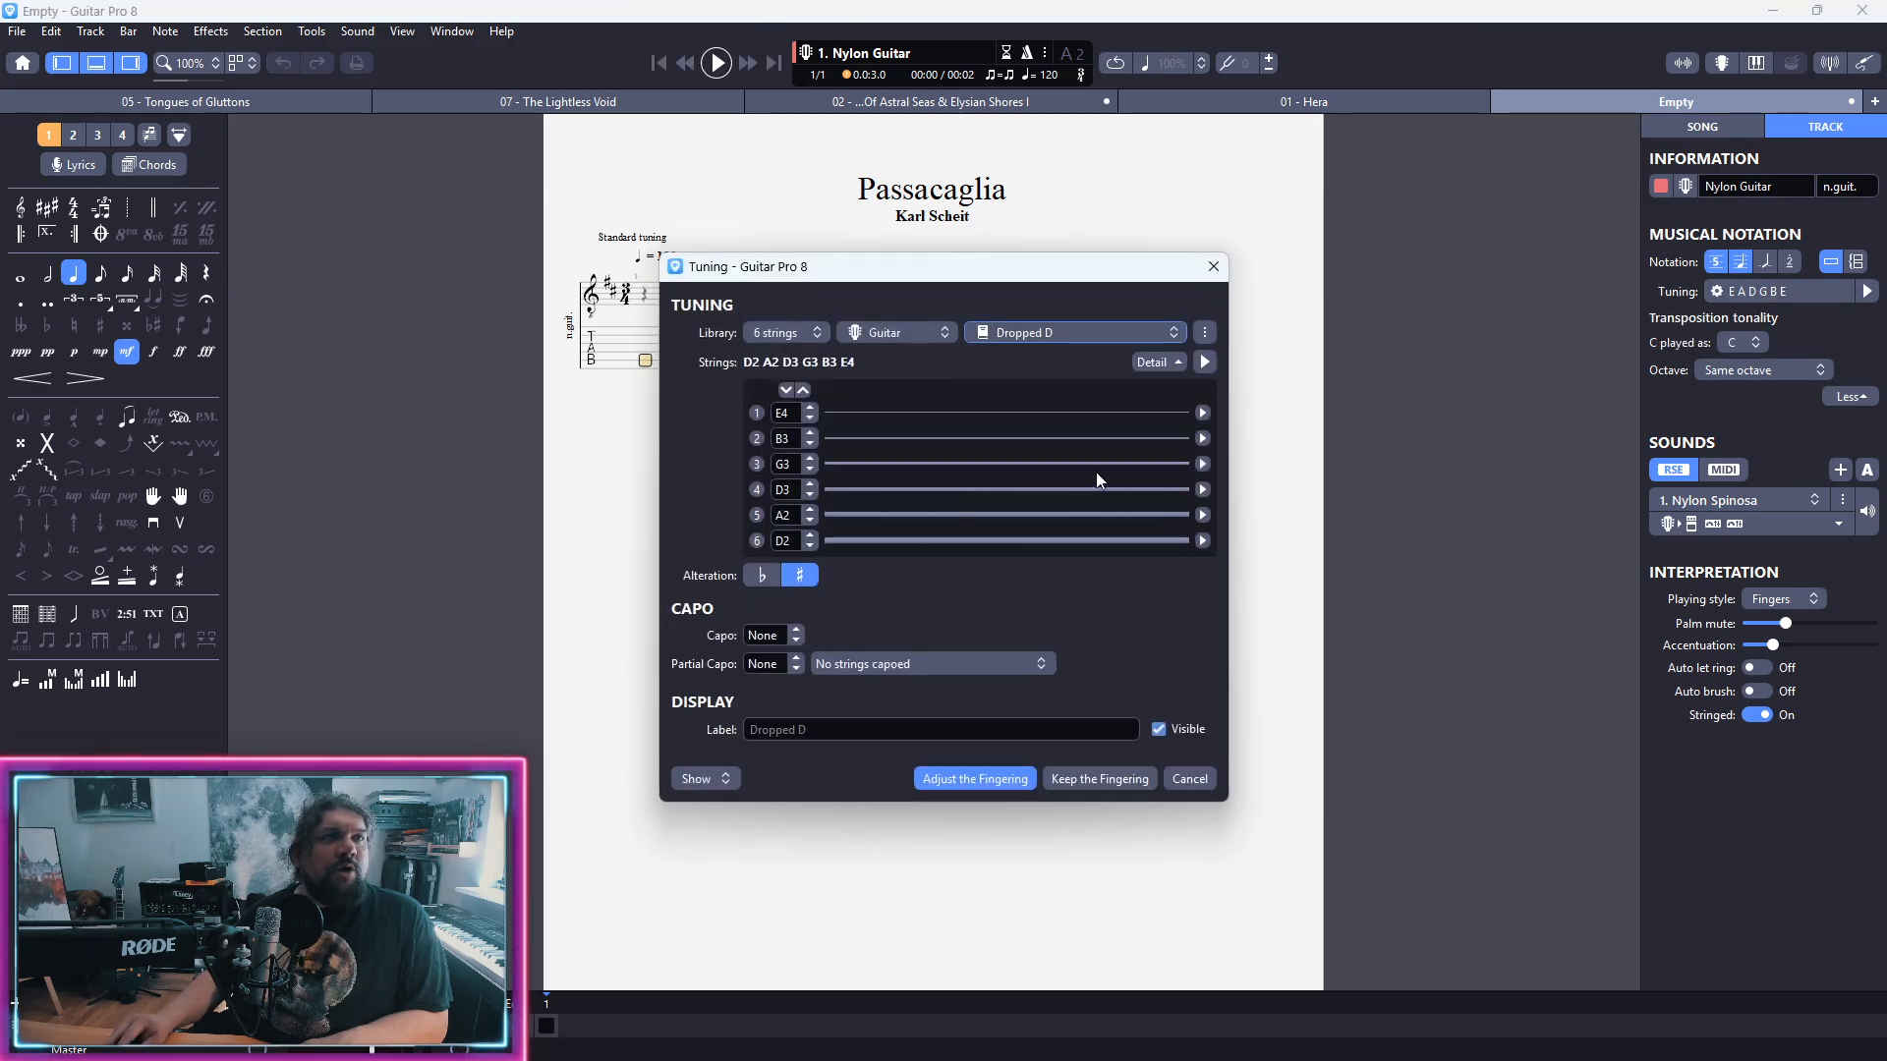
left_click(1099, 779)
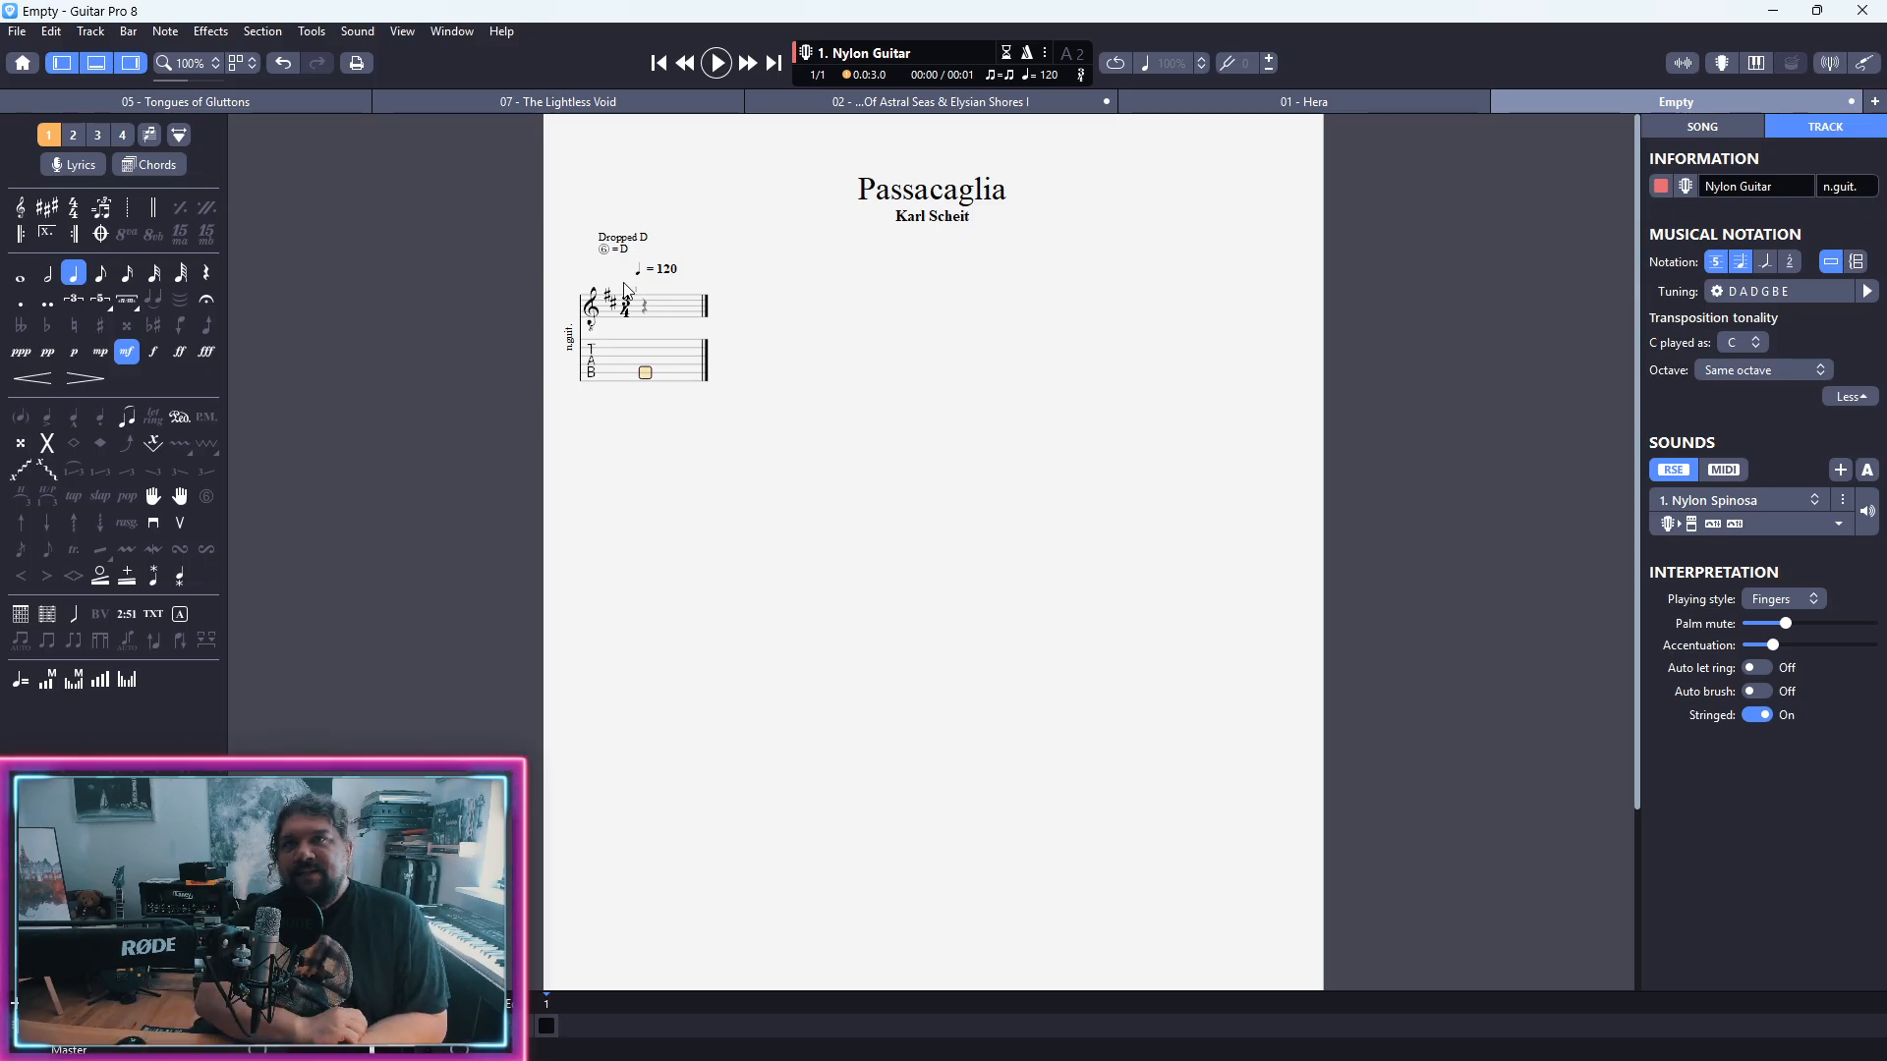
Step: Place the entry cursor on the second string of the first beat
key("Up")
key("Up")
key("Up")
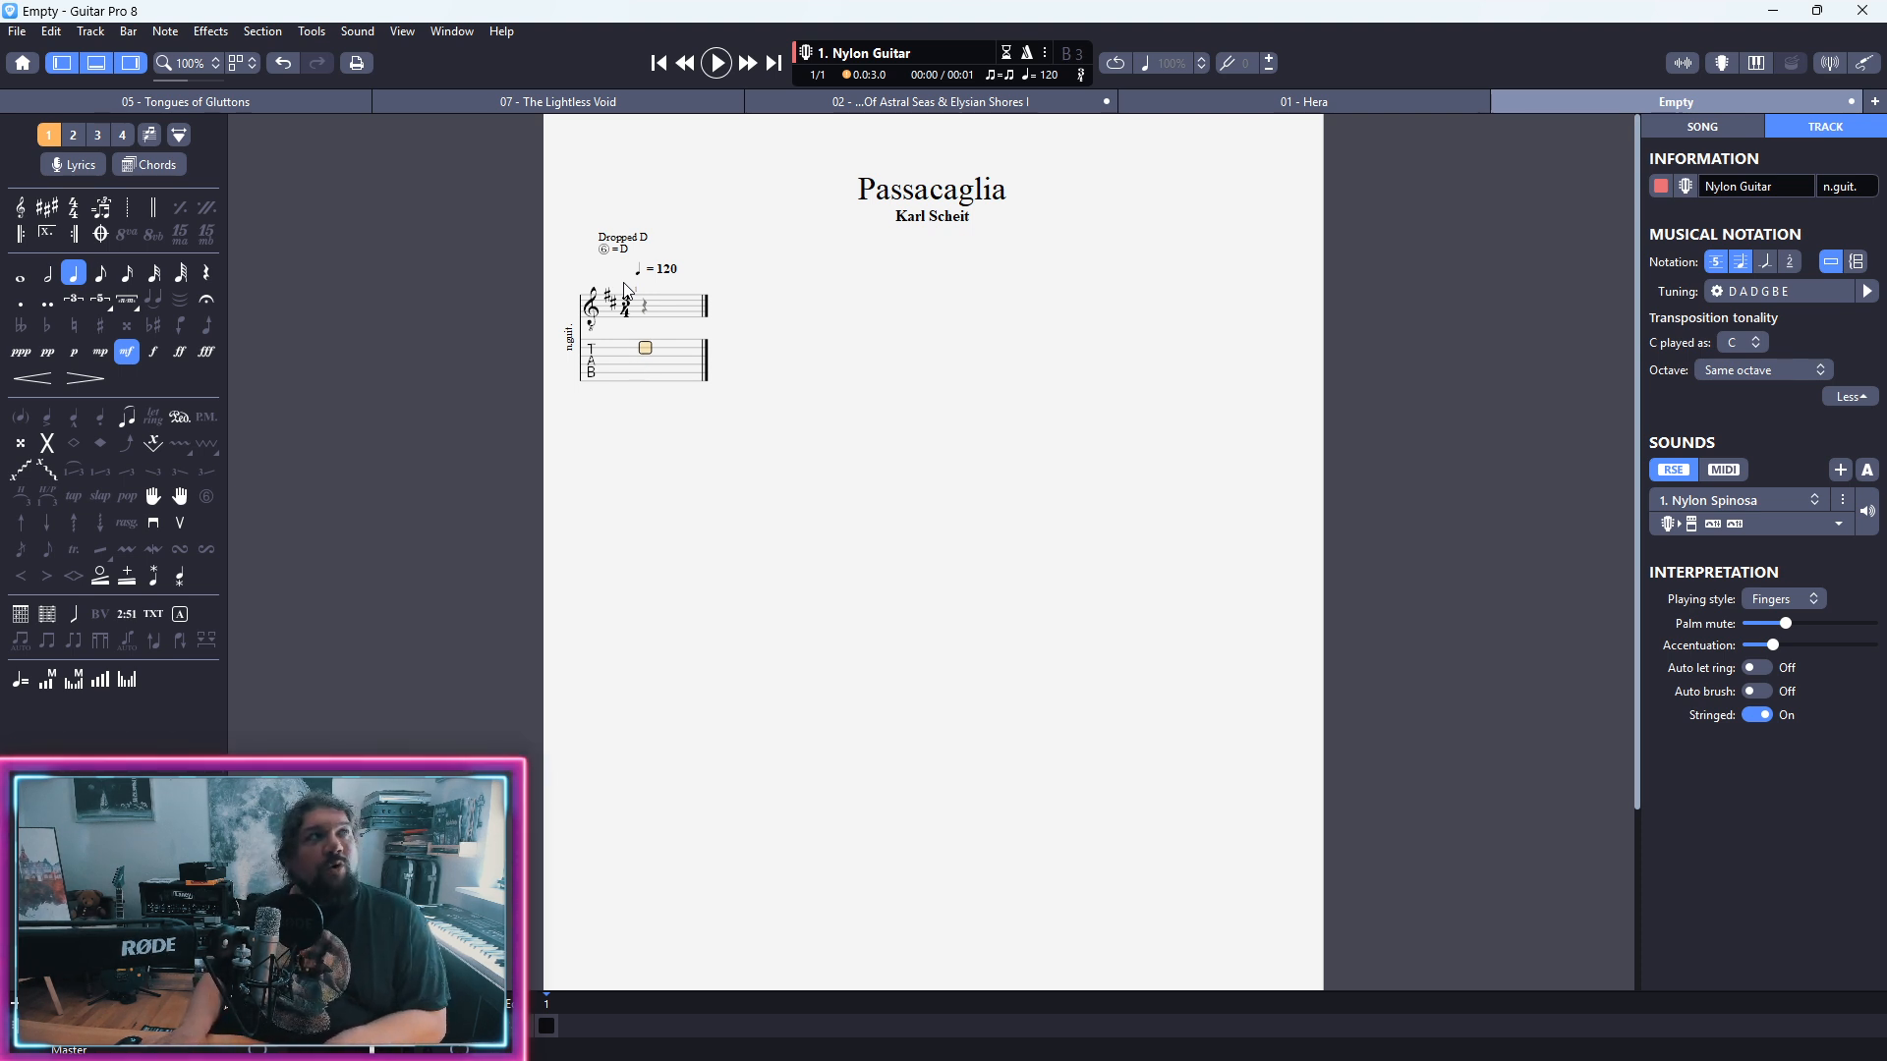
Step: Cycle through voices 2, 3 and 4, return to voice 1, and switch multi-voice editing on and off
key("ctrl+2")
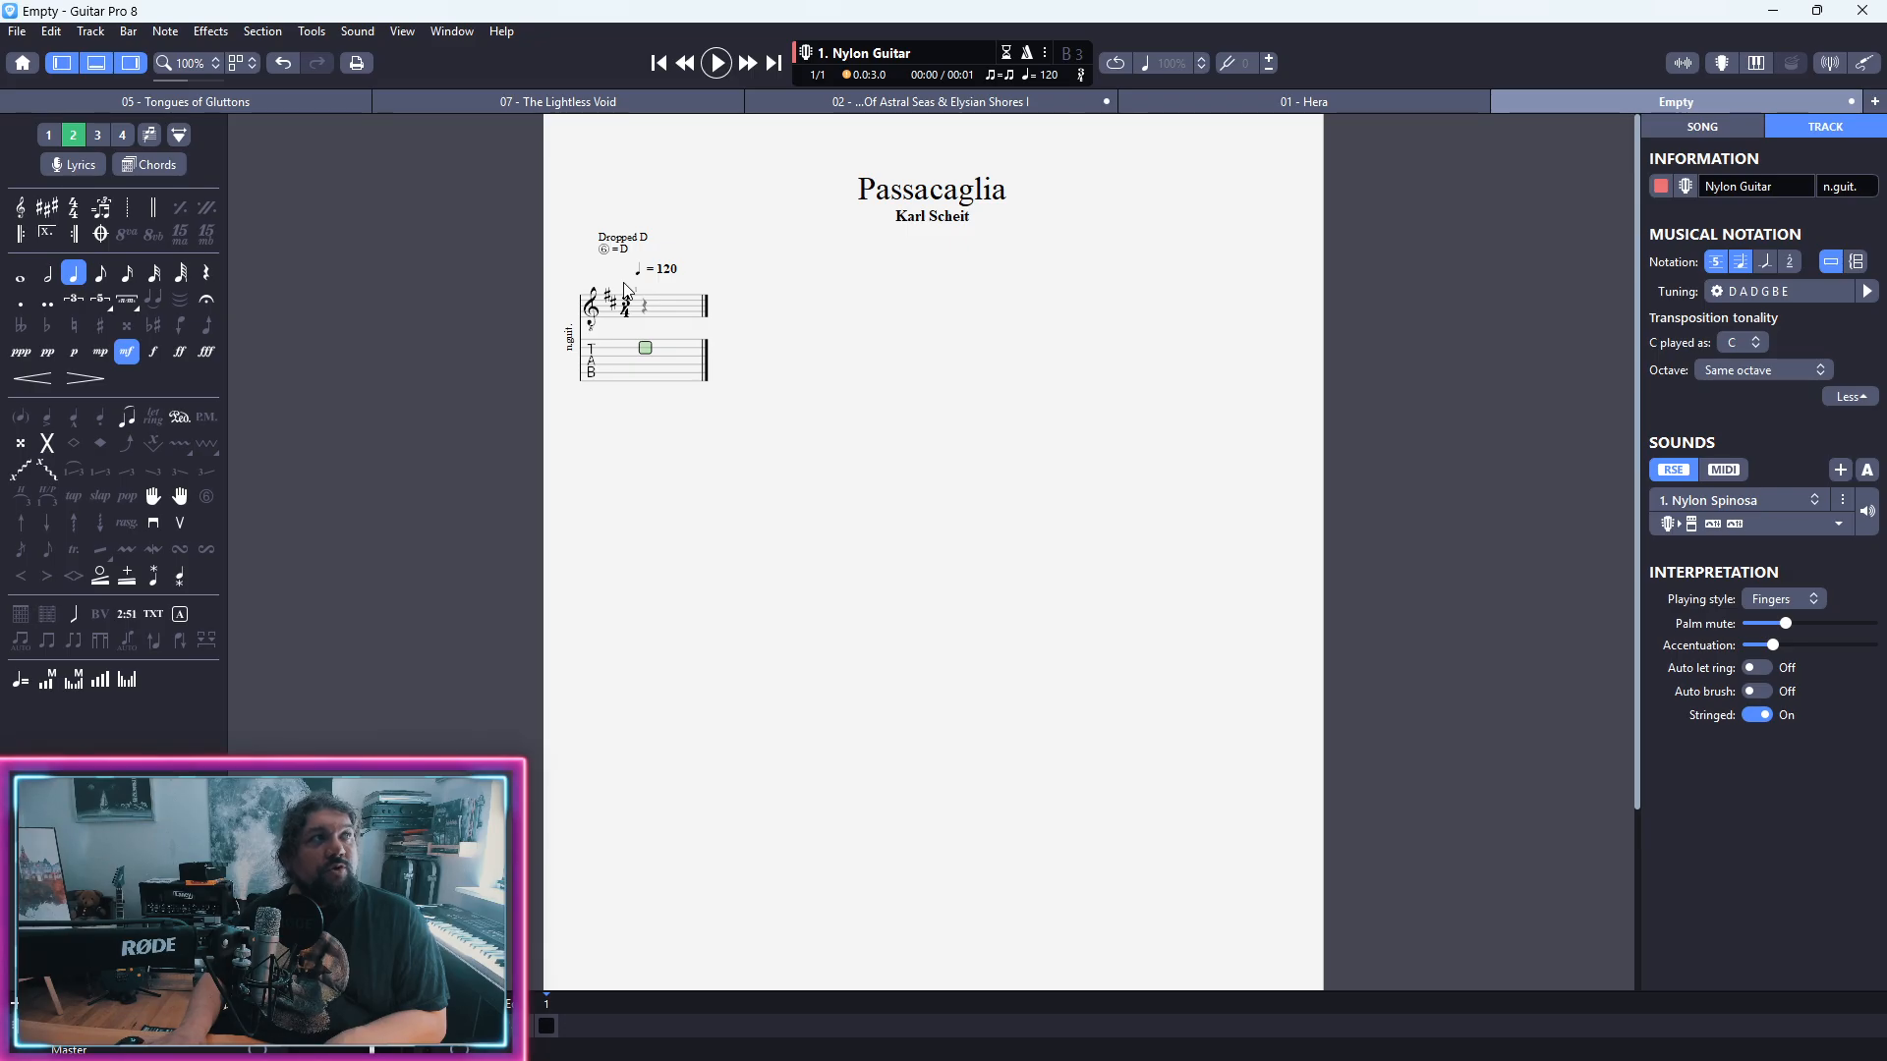
key("ctrl+3")
key("ctrl+4")
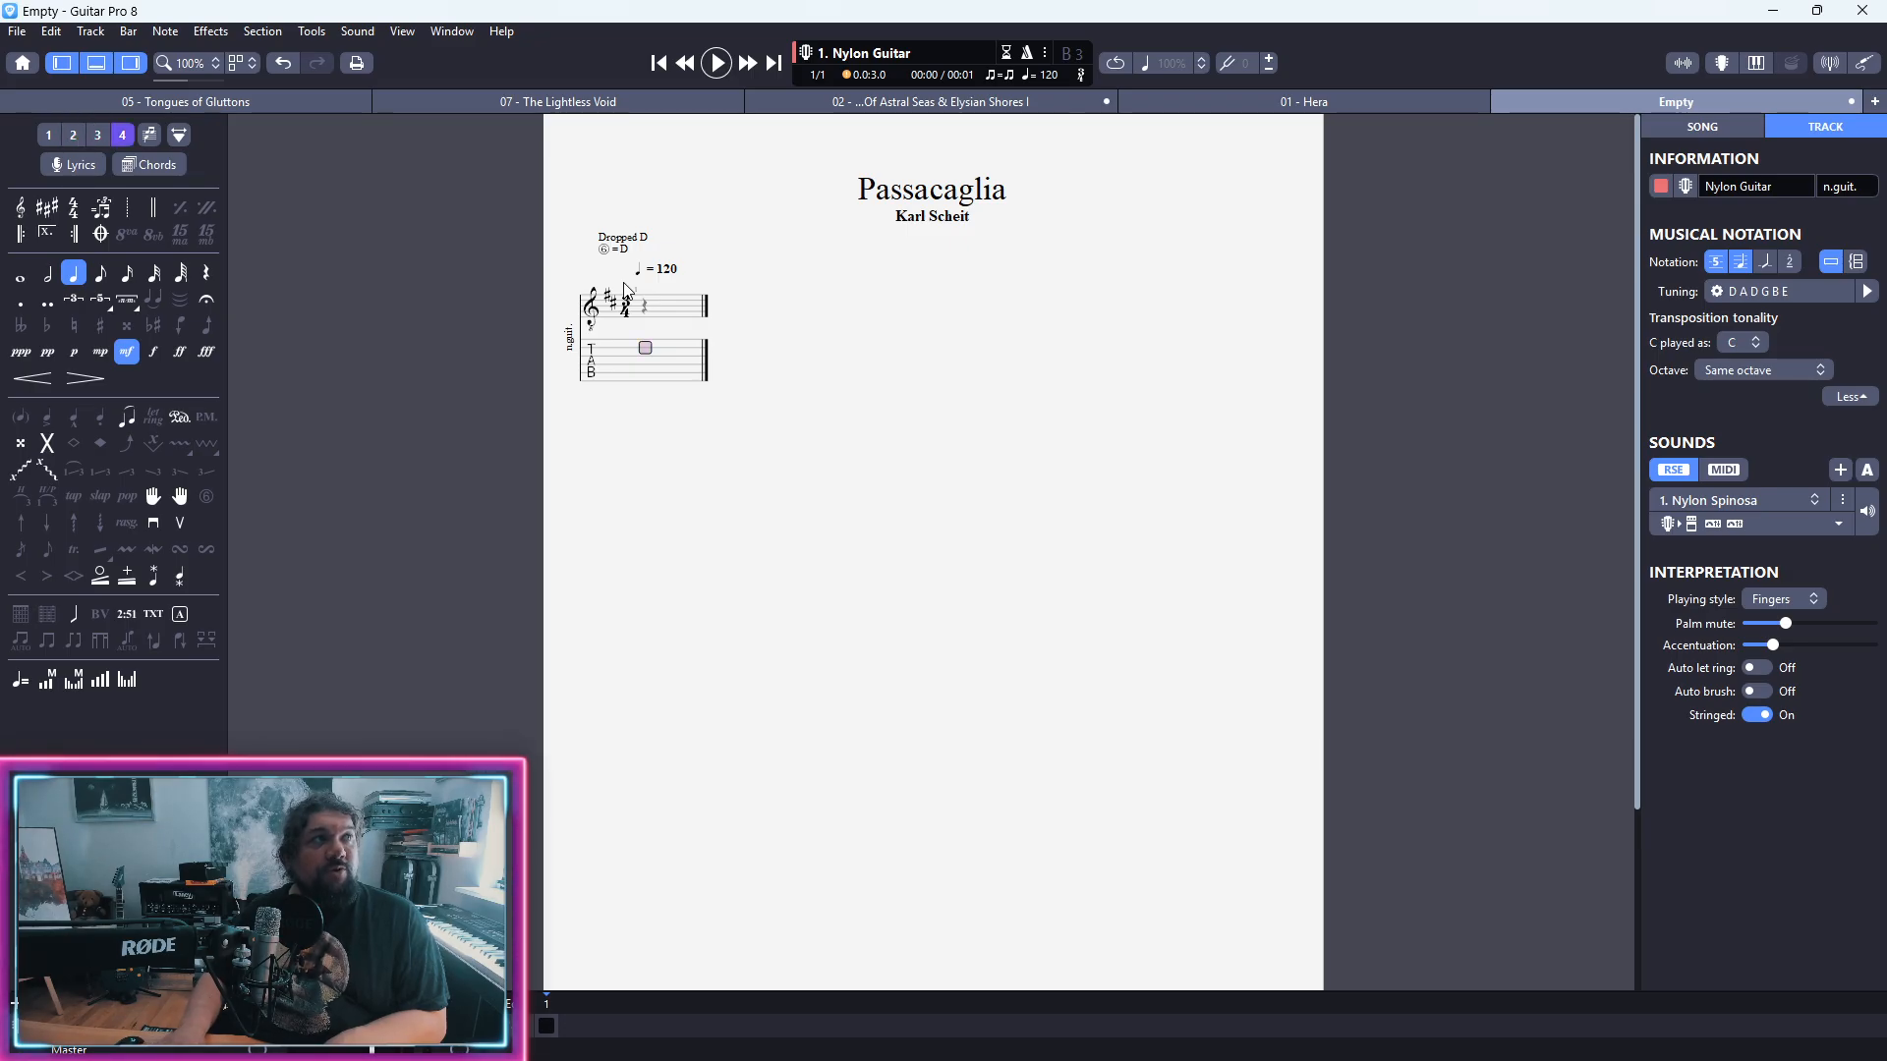
key("ctrl+1")
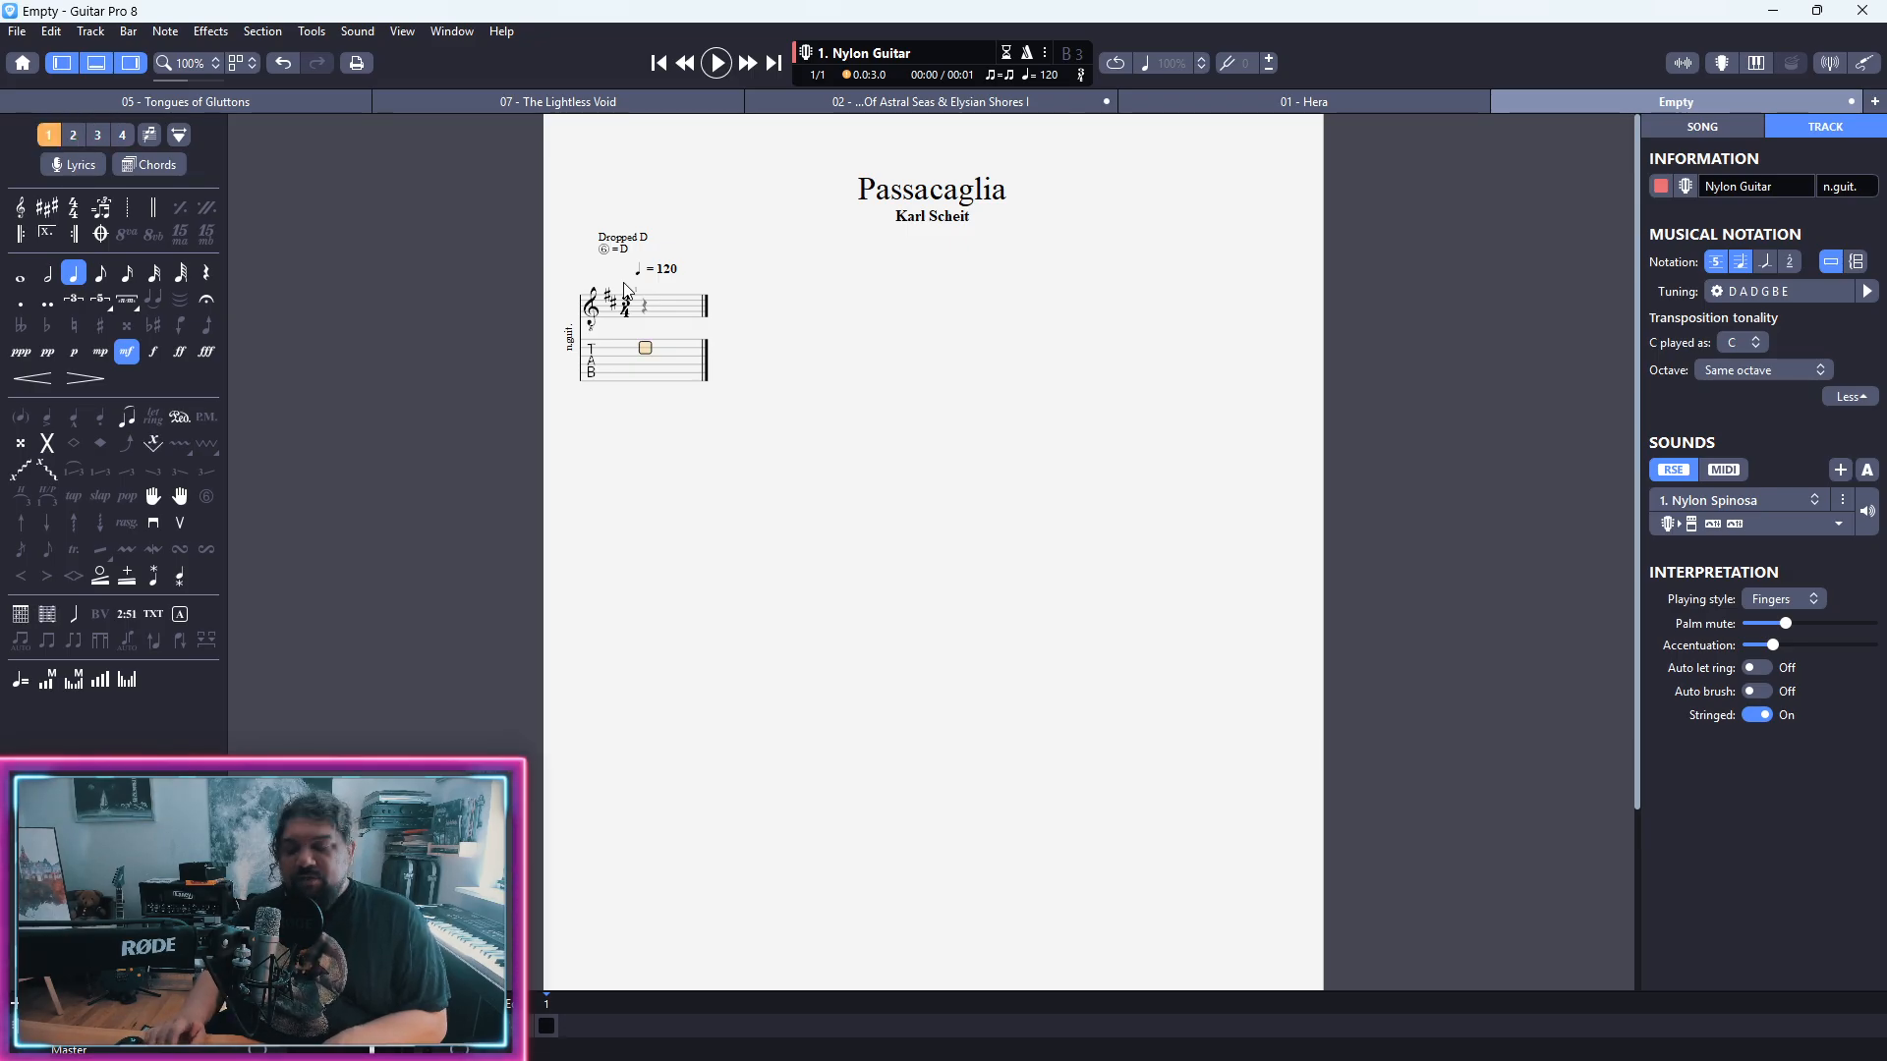
key("ctrl+m")
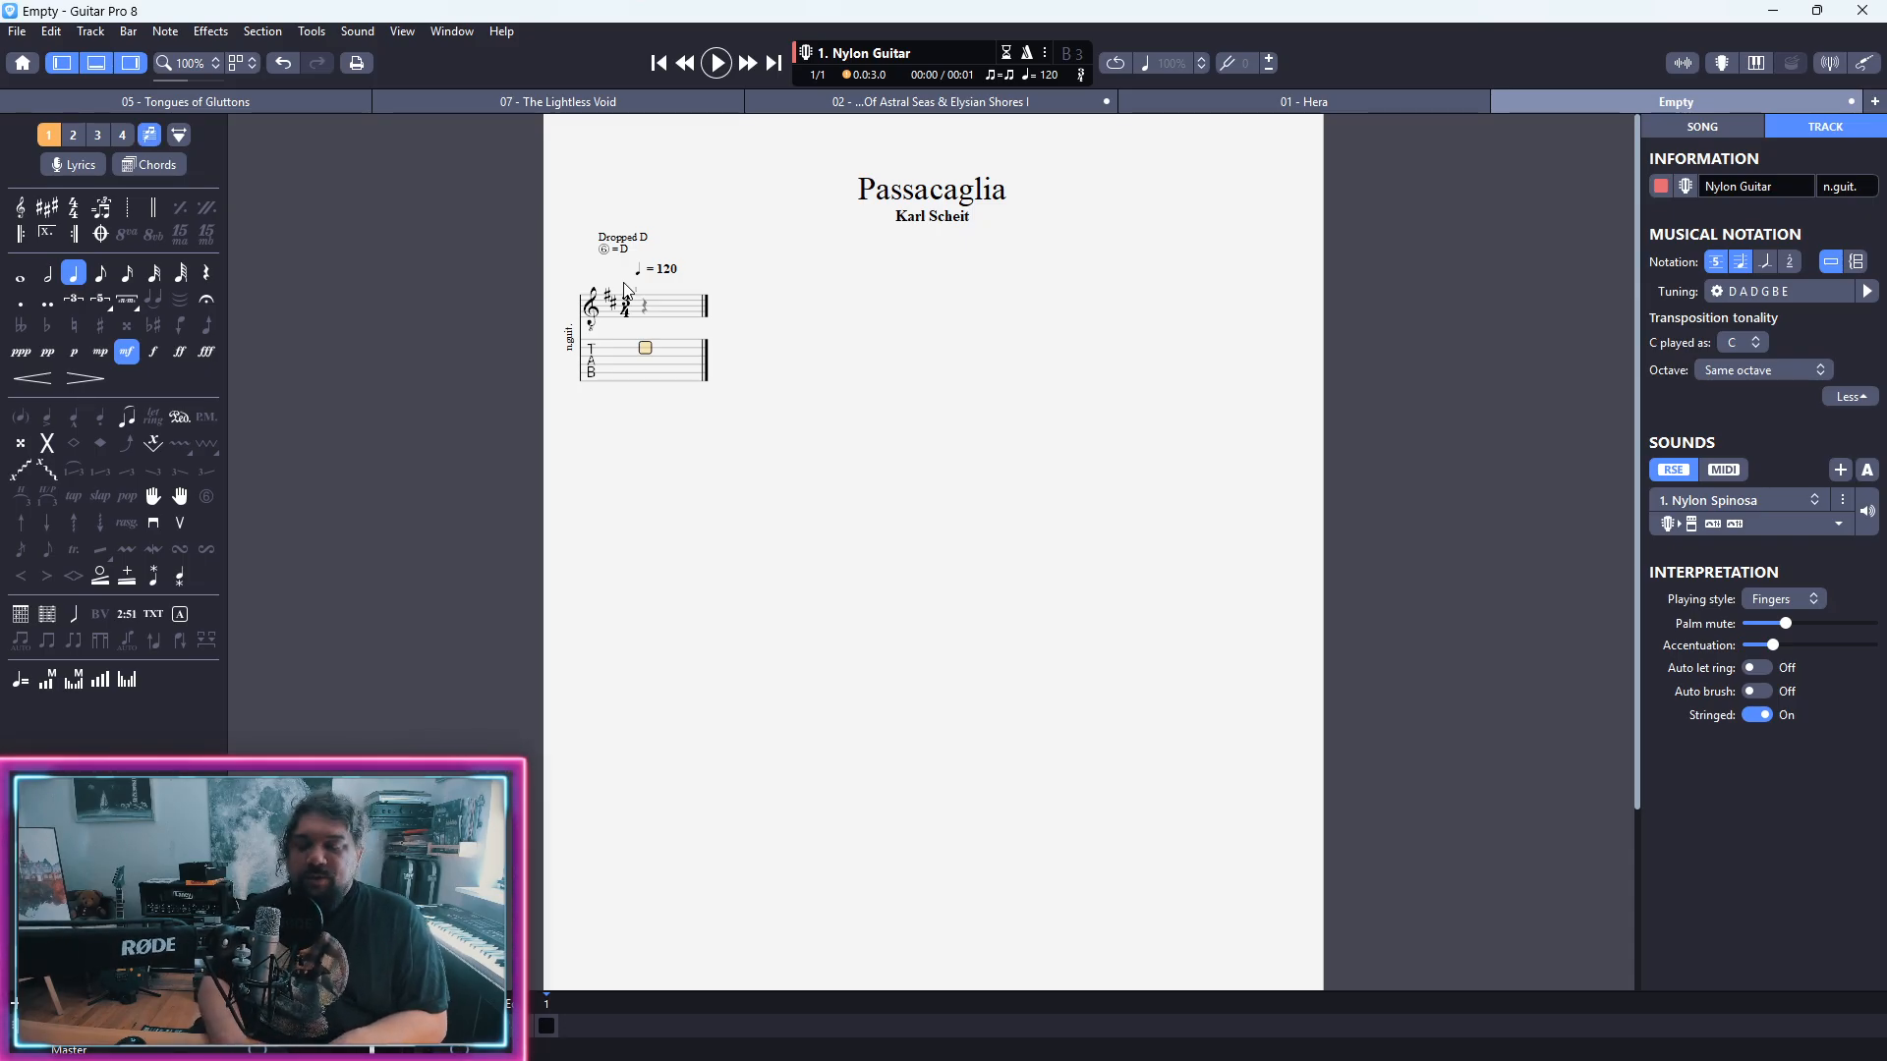
key("ctrl+m")
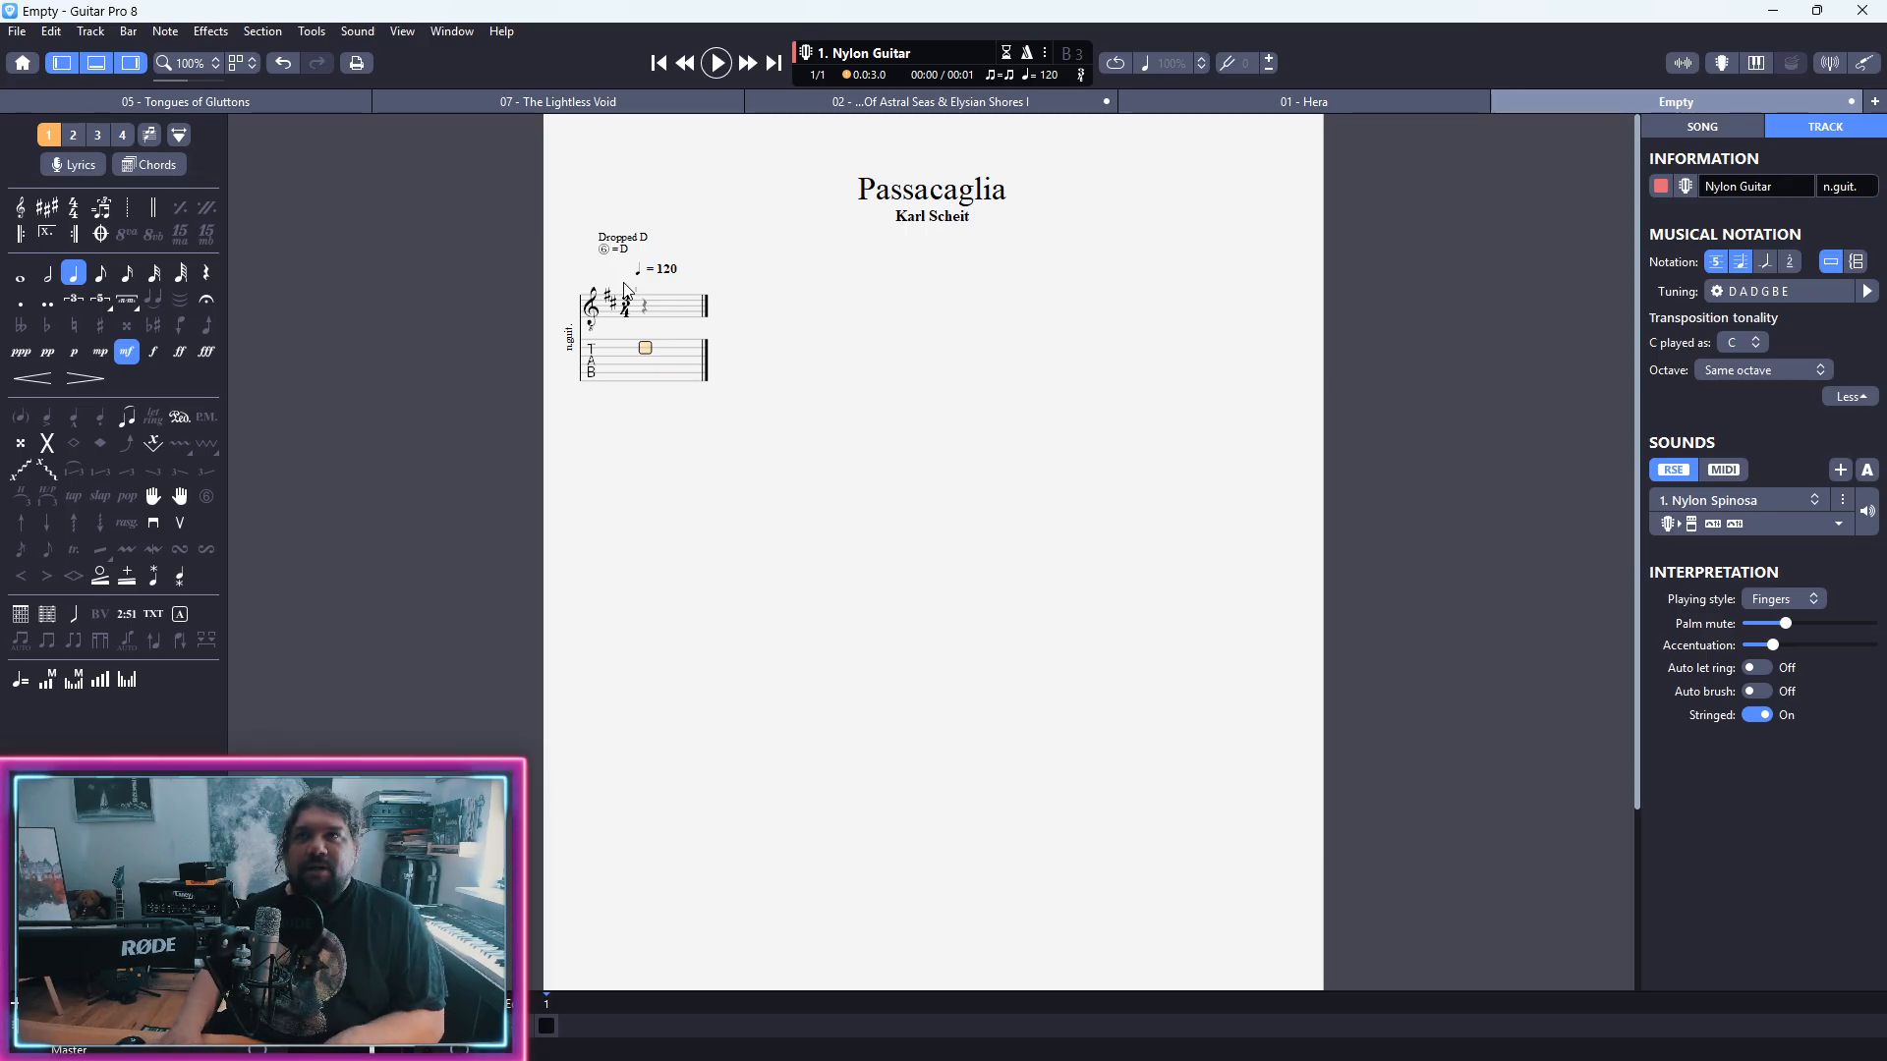
Step: Enter a quarter-note chord on the first beat with frets 3, 2 and 4 on the second, third and fourth strings
type("3")
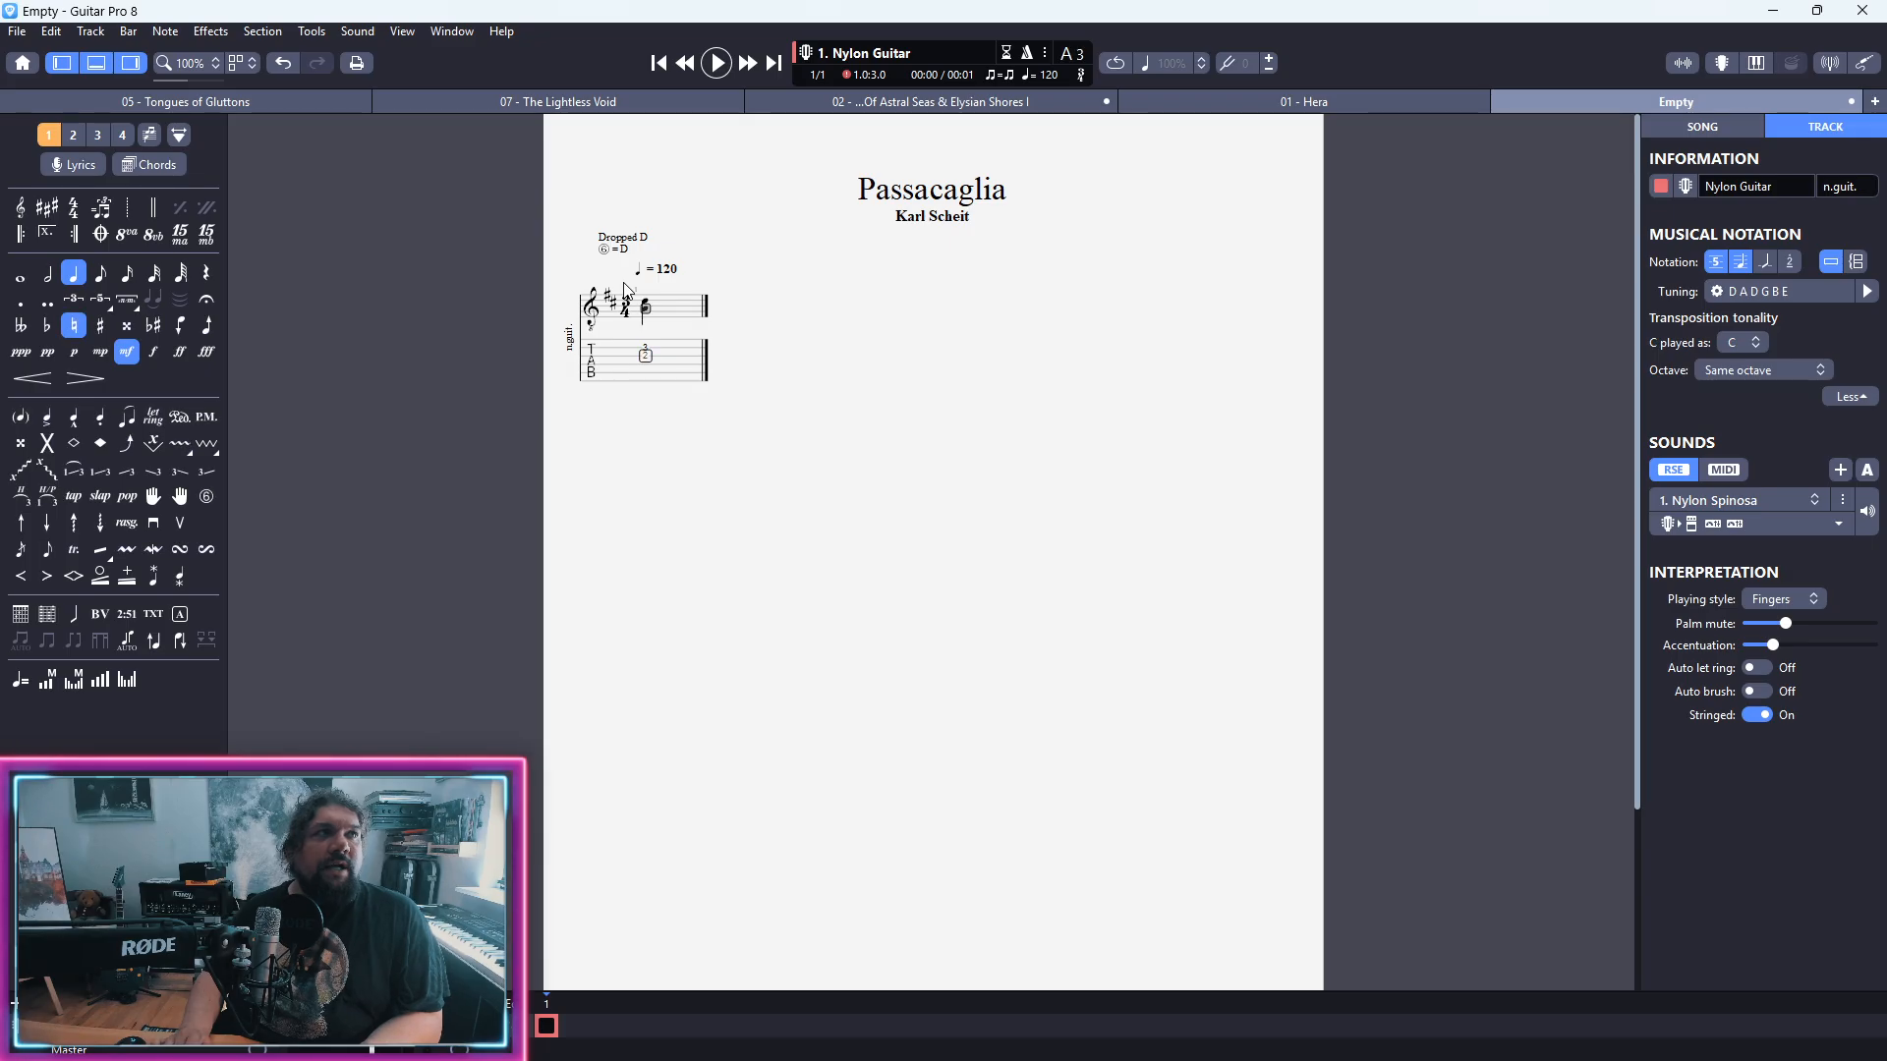
key("Down")
type("4")
key("Right")
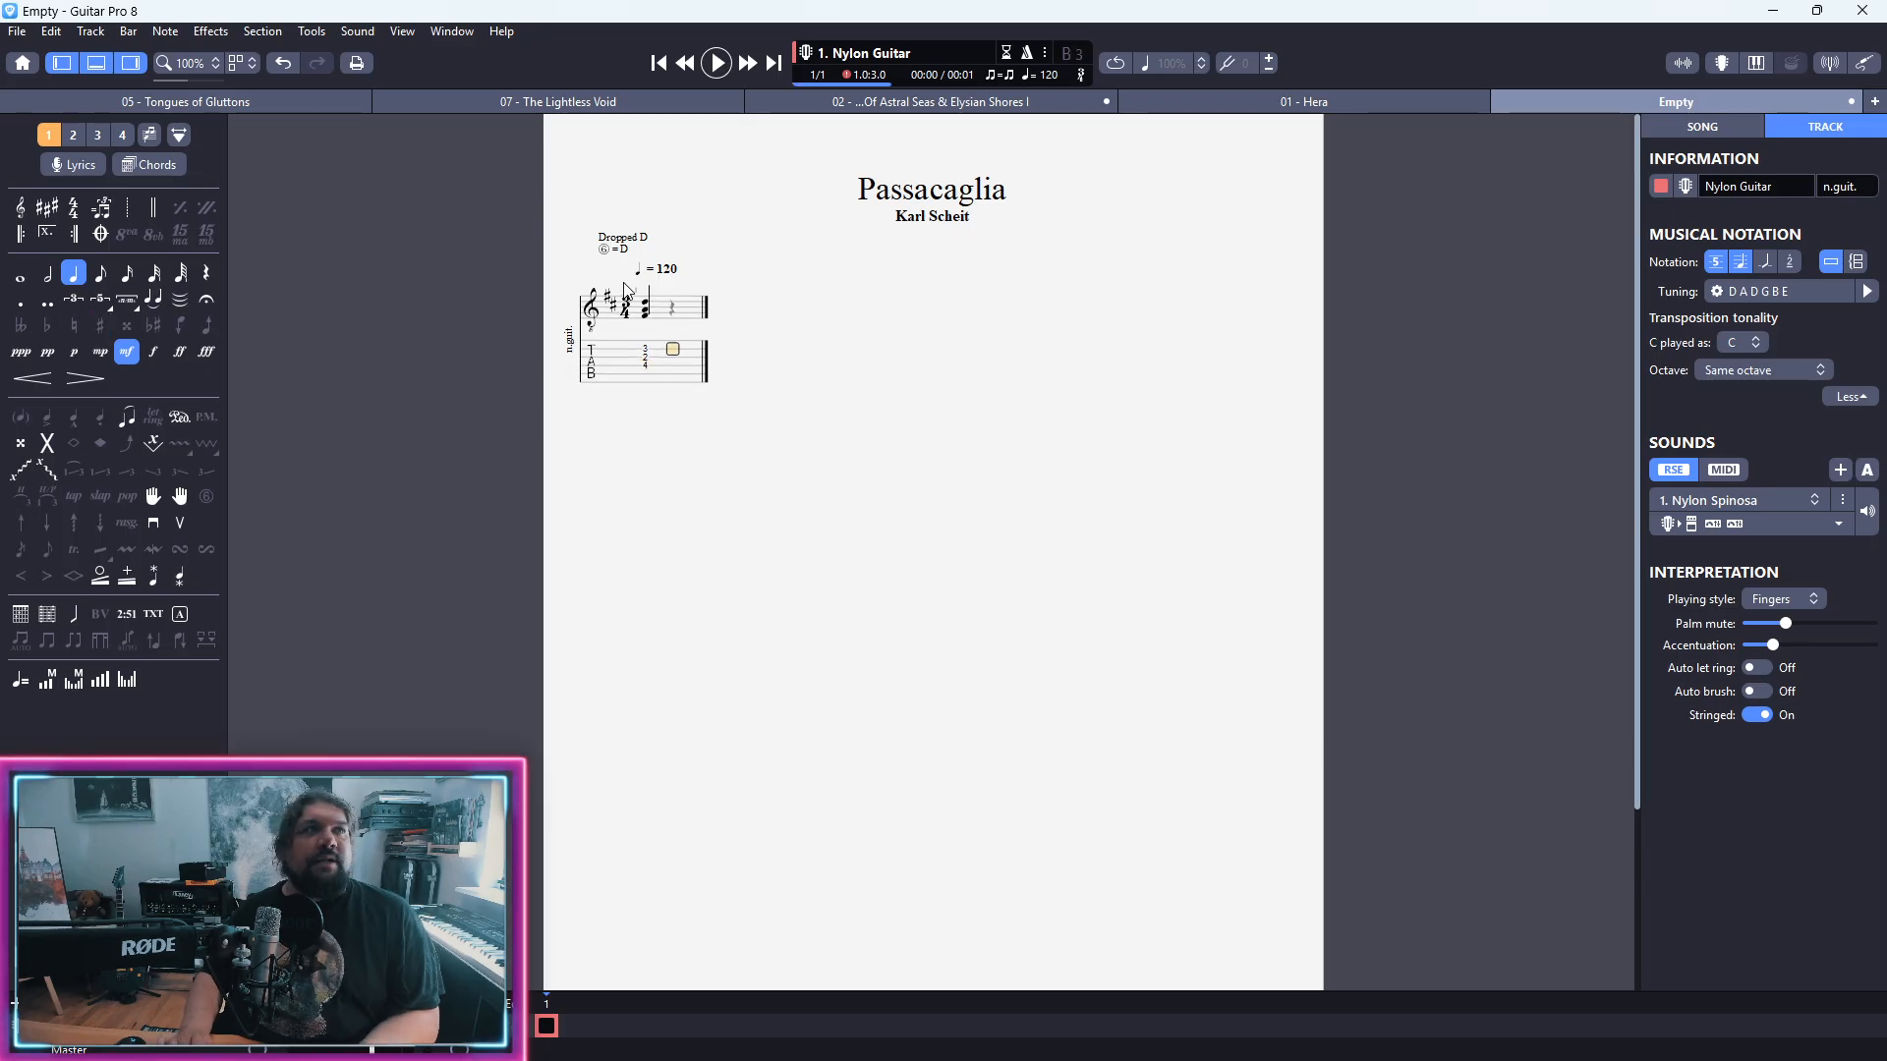
Step: Add an open first-string note with eighth-note duration after the opening chord
key("Up")
key("Up")
key("Up")
key("minus")
key("Down")
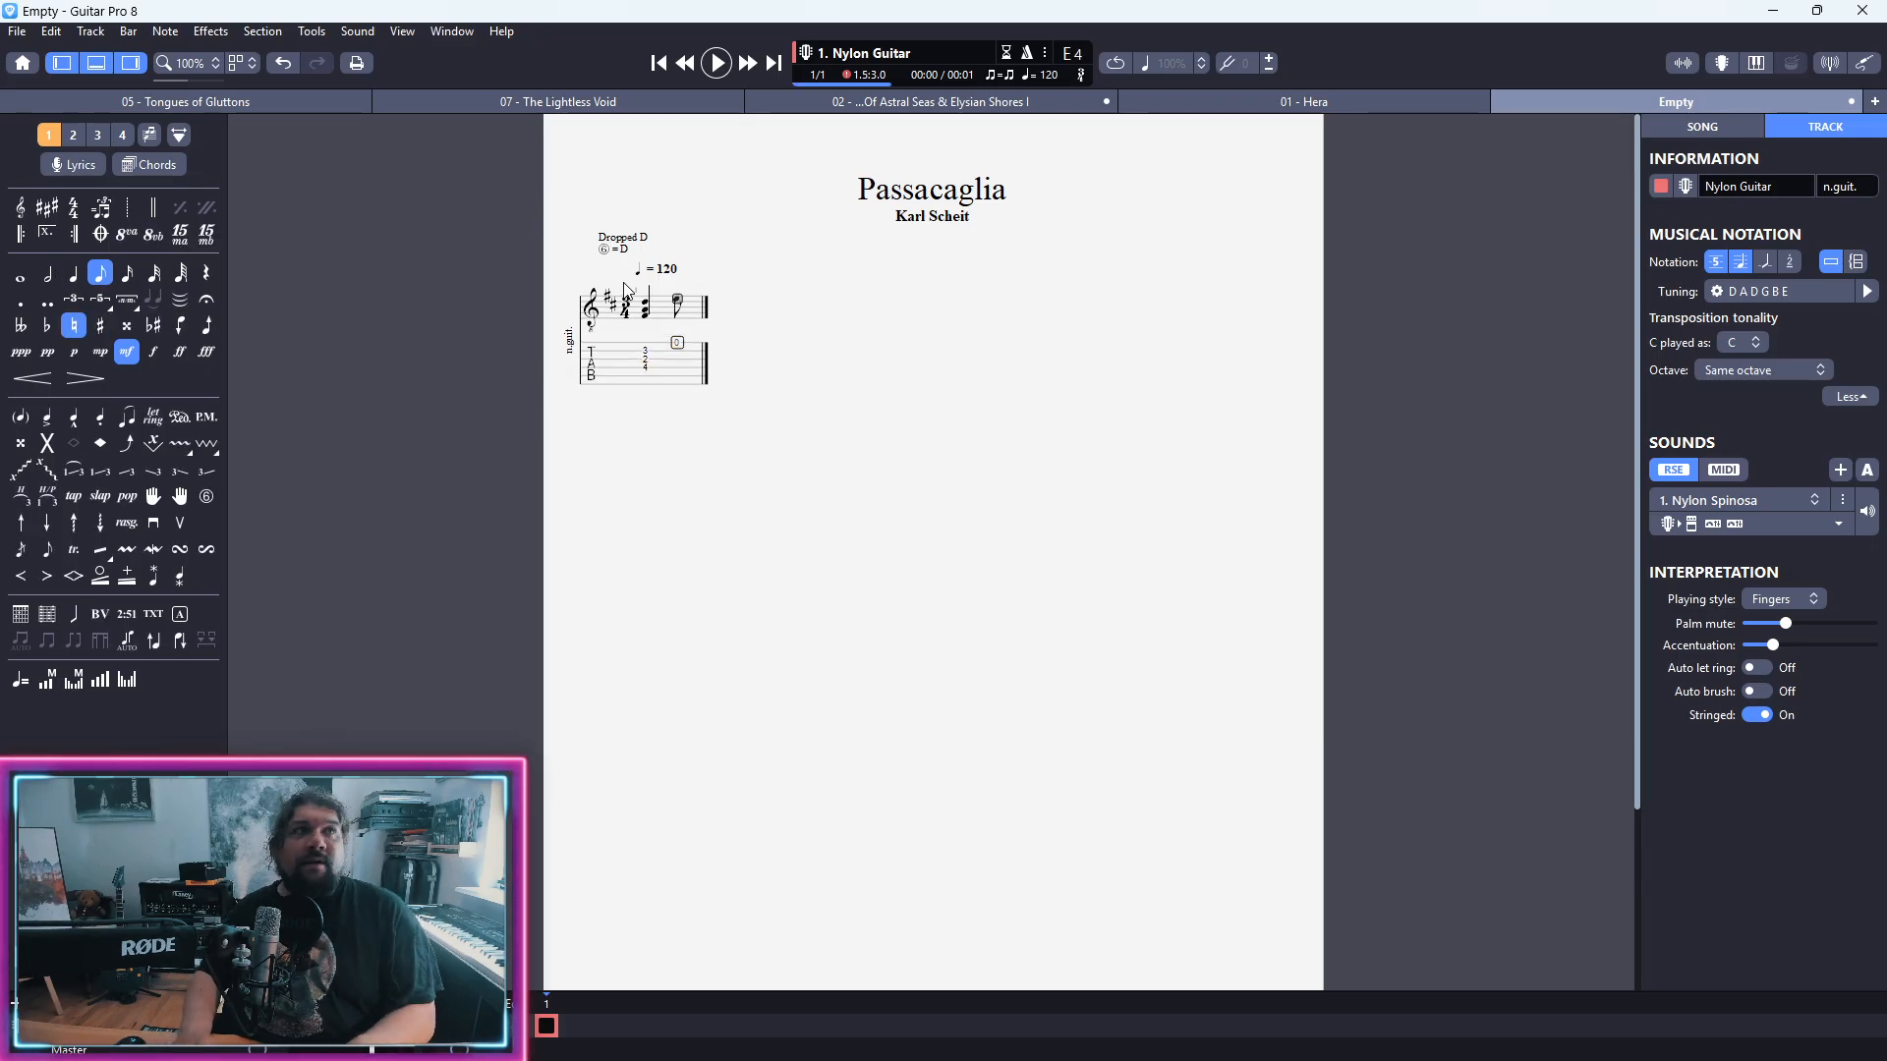
Step: Complete bar 1 with eighth notes at fret 2 on the first string, 5 on the second, and 2 and 3 on the first
type("2 ")
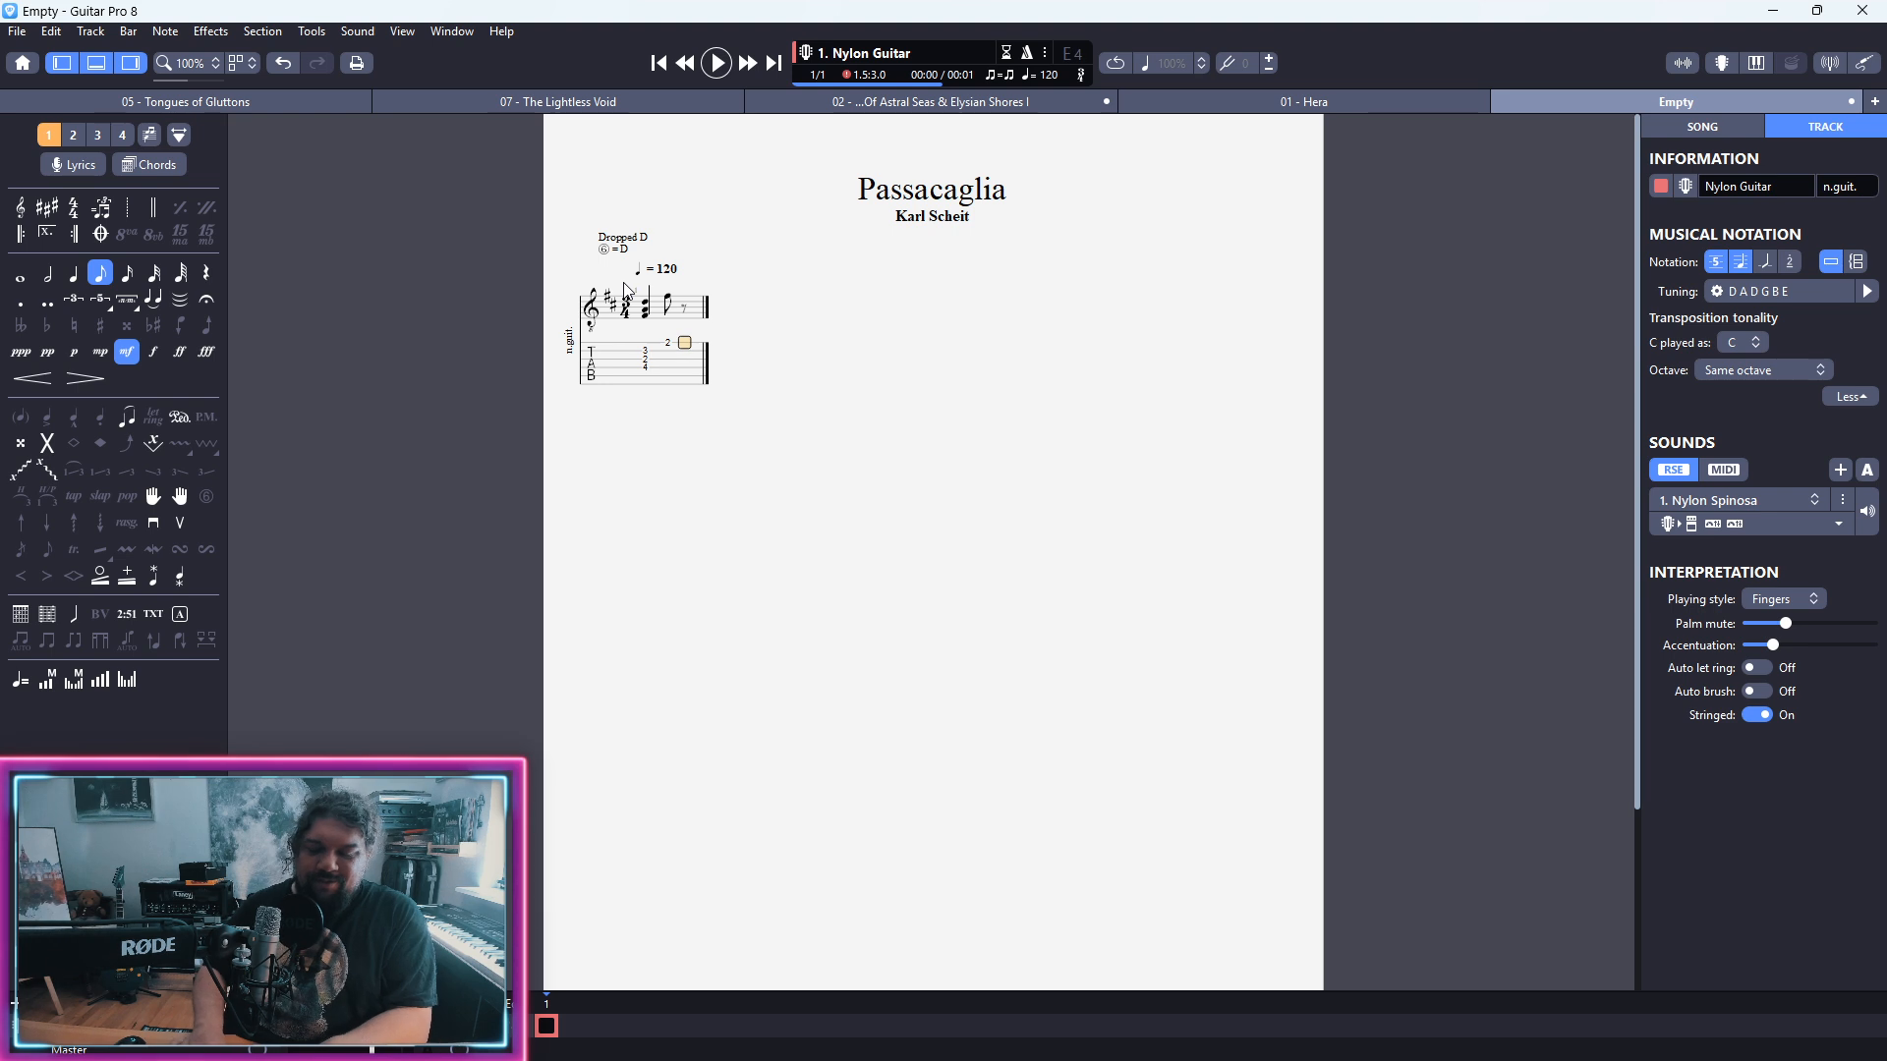
type("5")
key("Right")
key("Up")
type("2")
key("Right")
type("3")
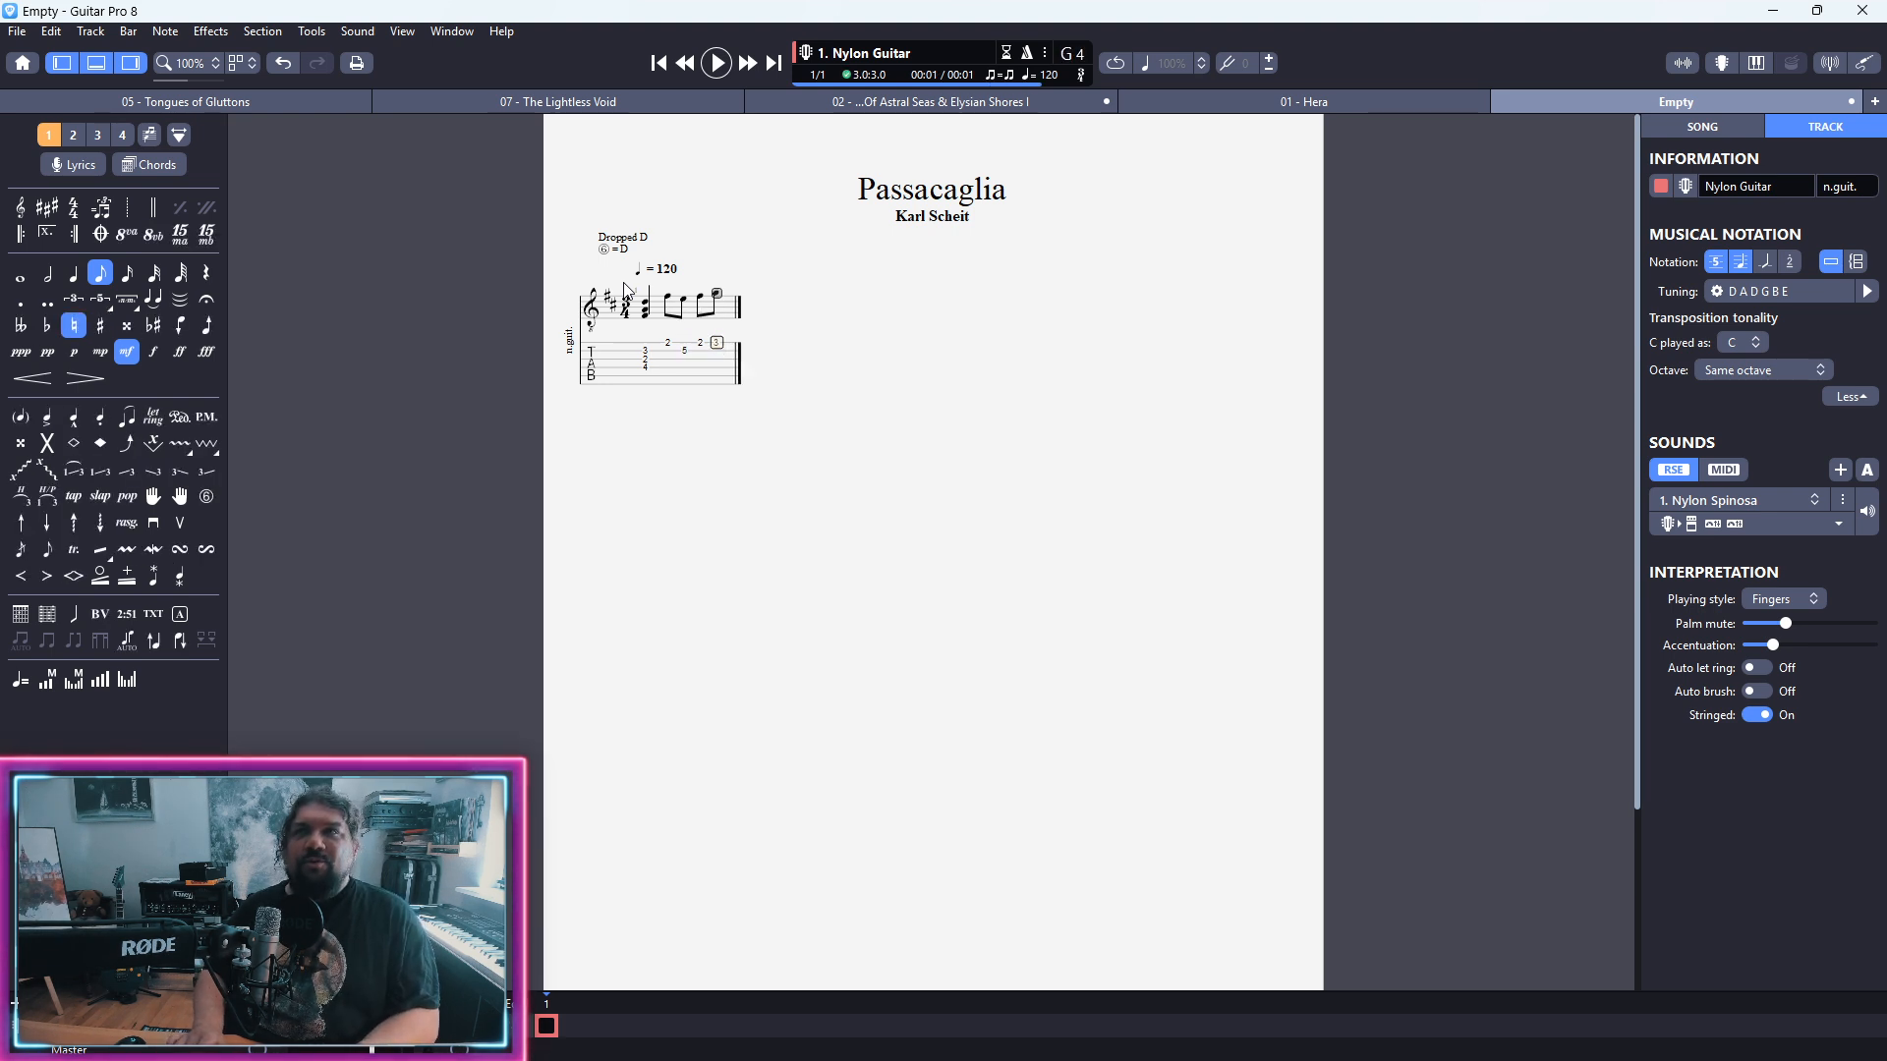
key("Right")
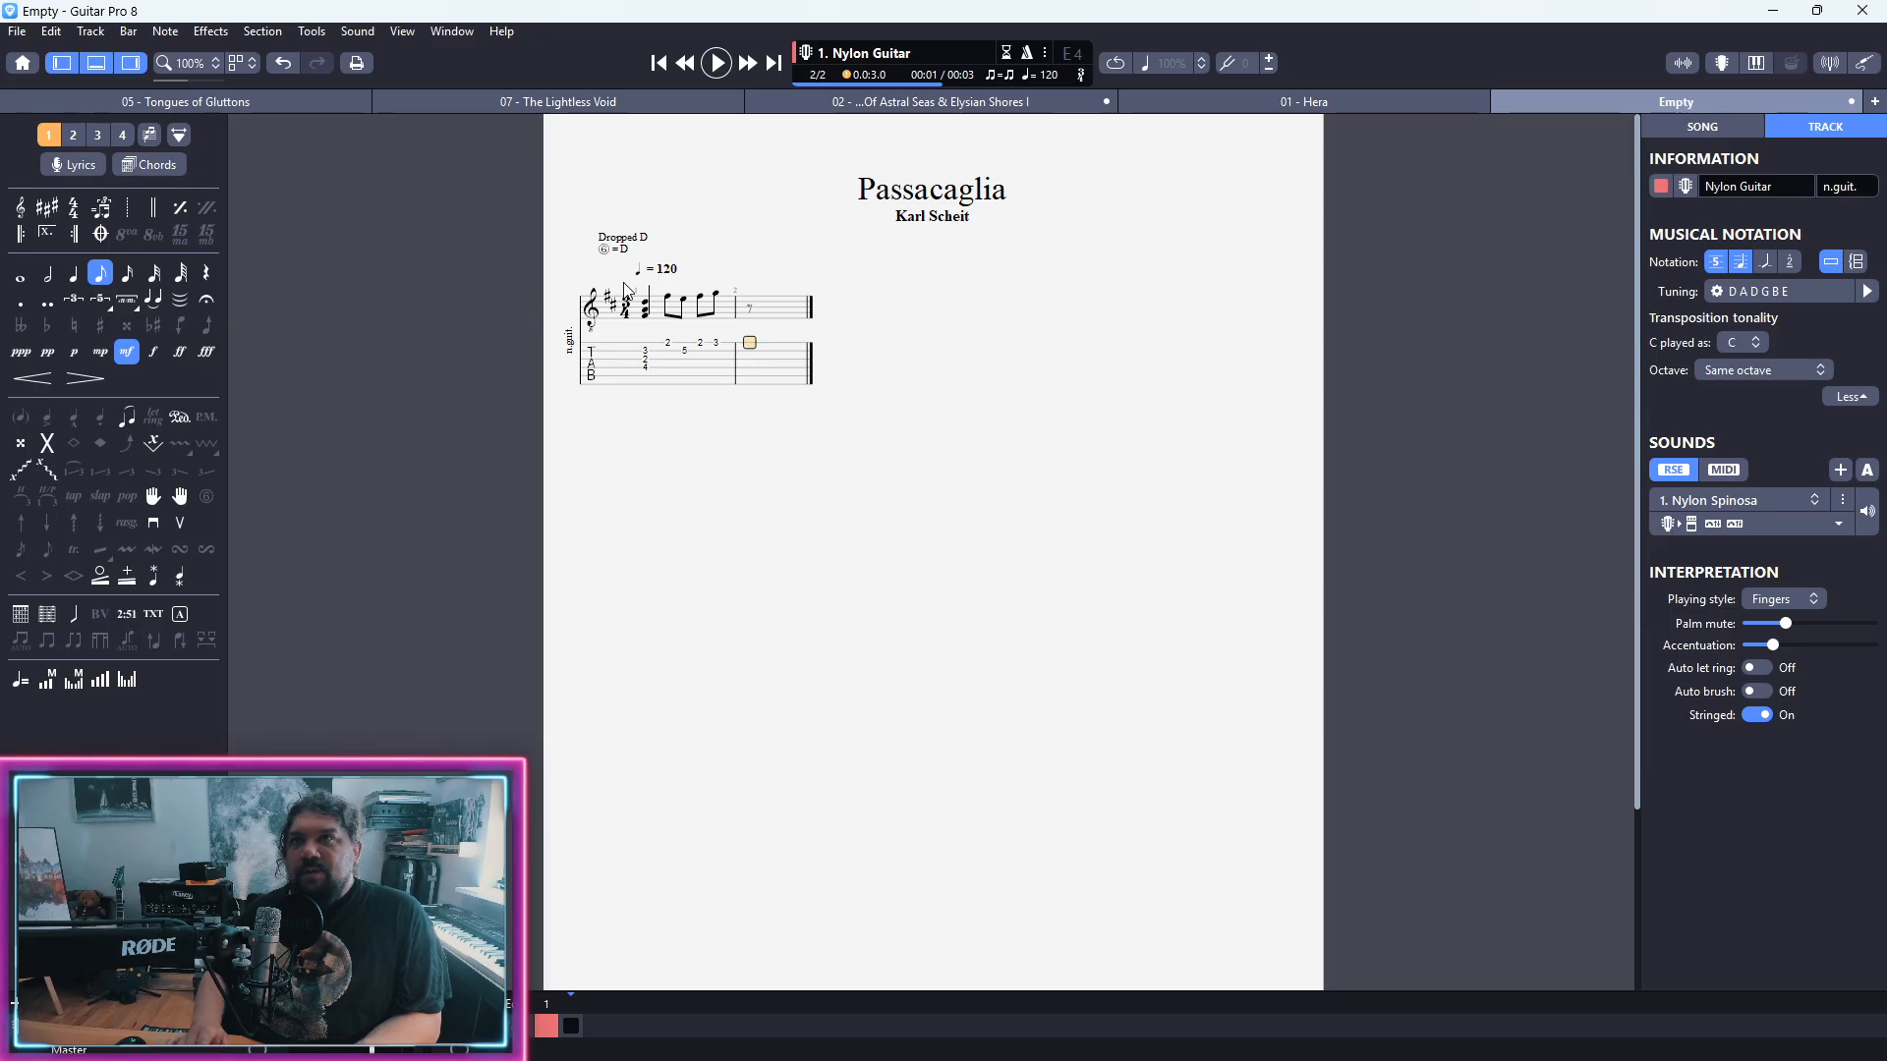
type("2g")
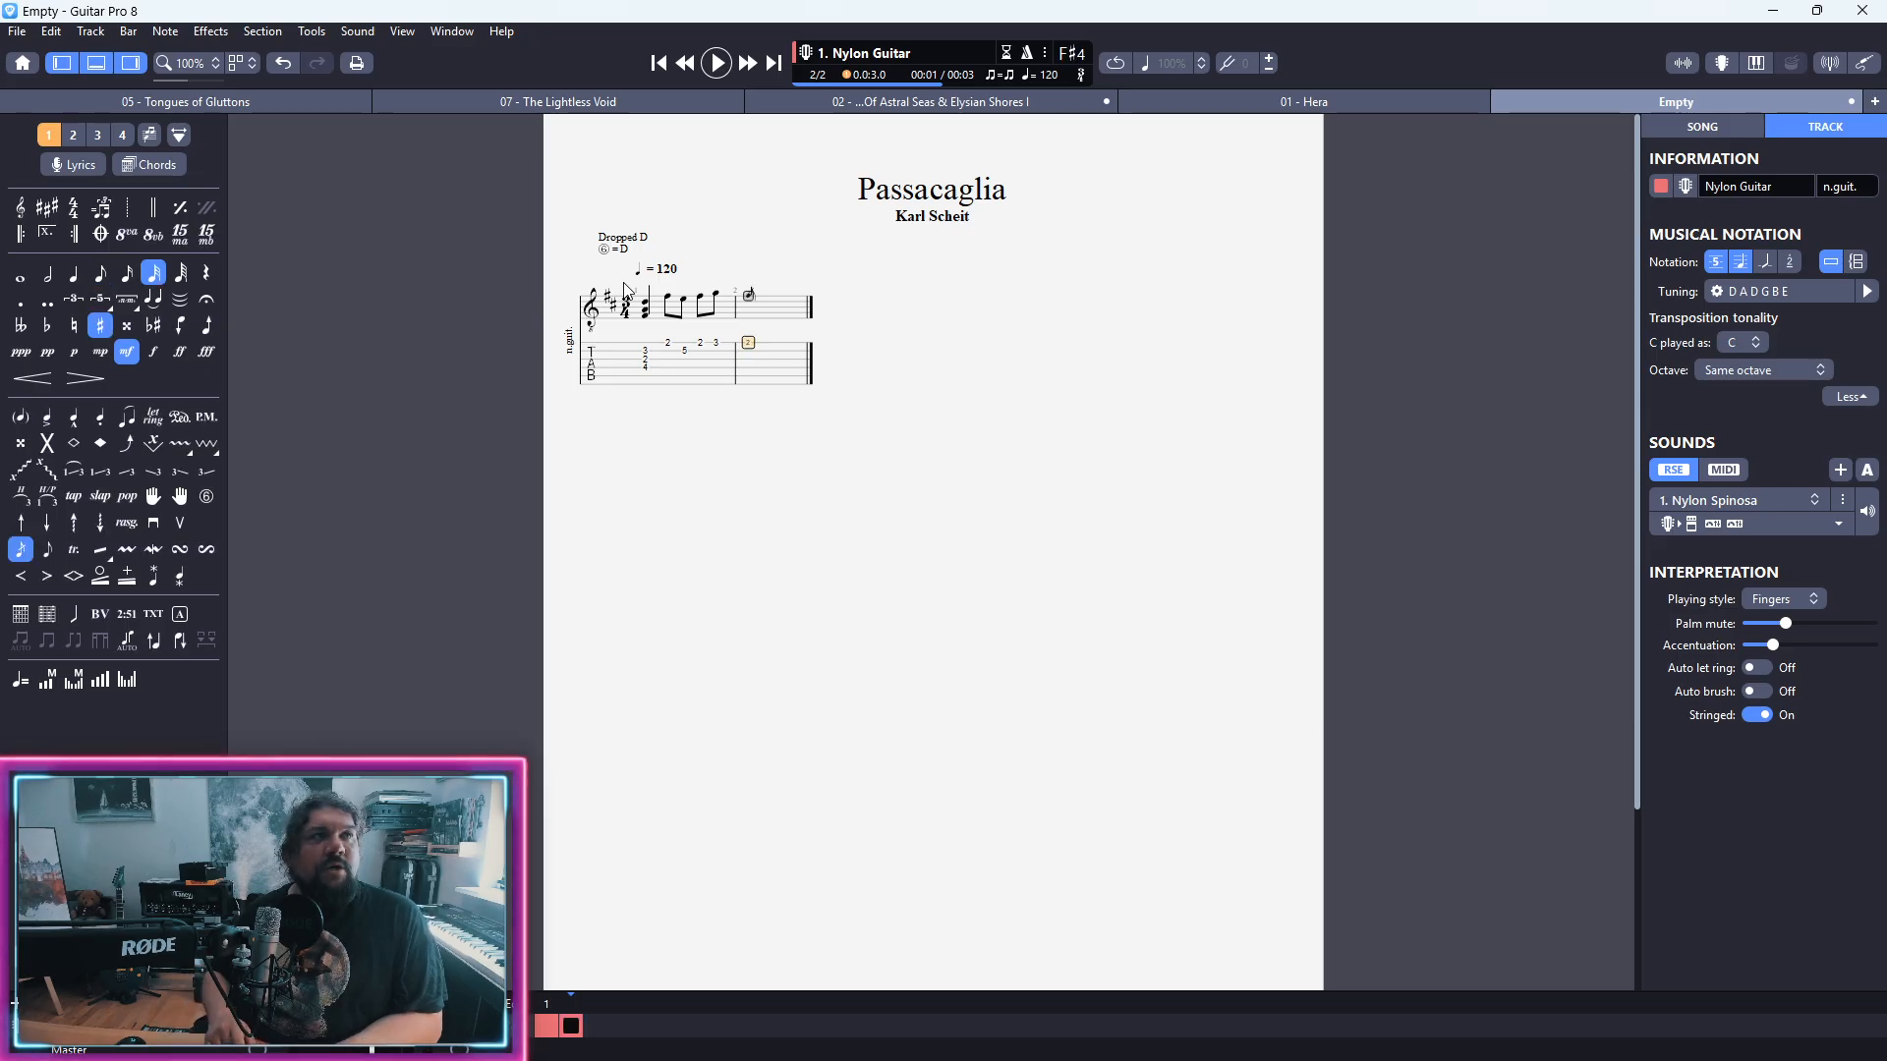
key("plus")
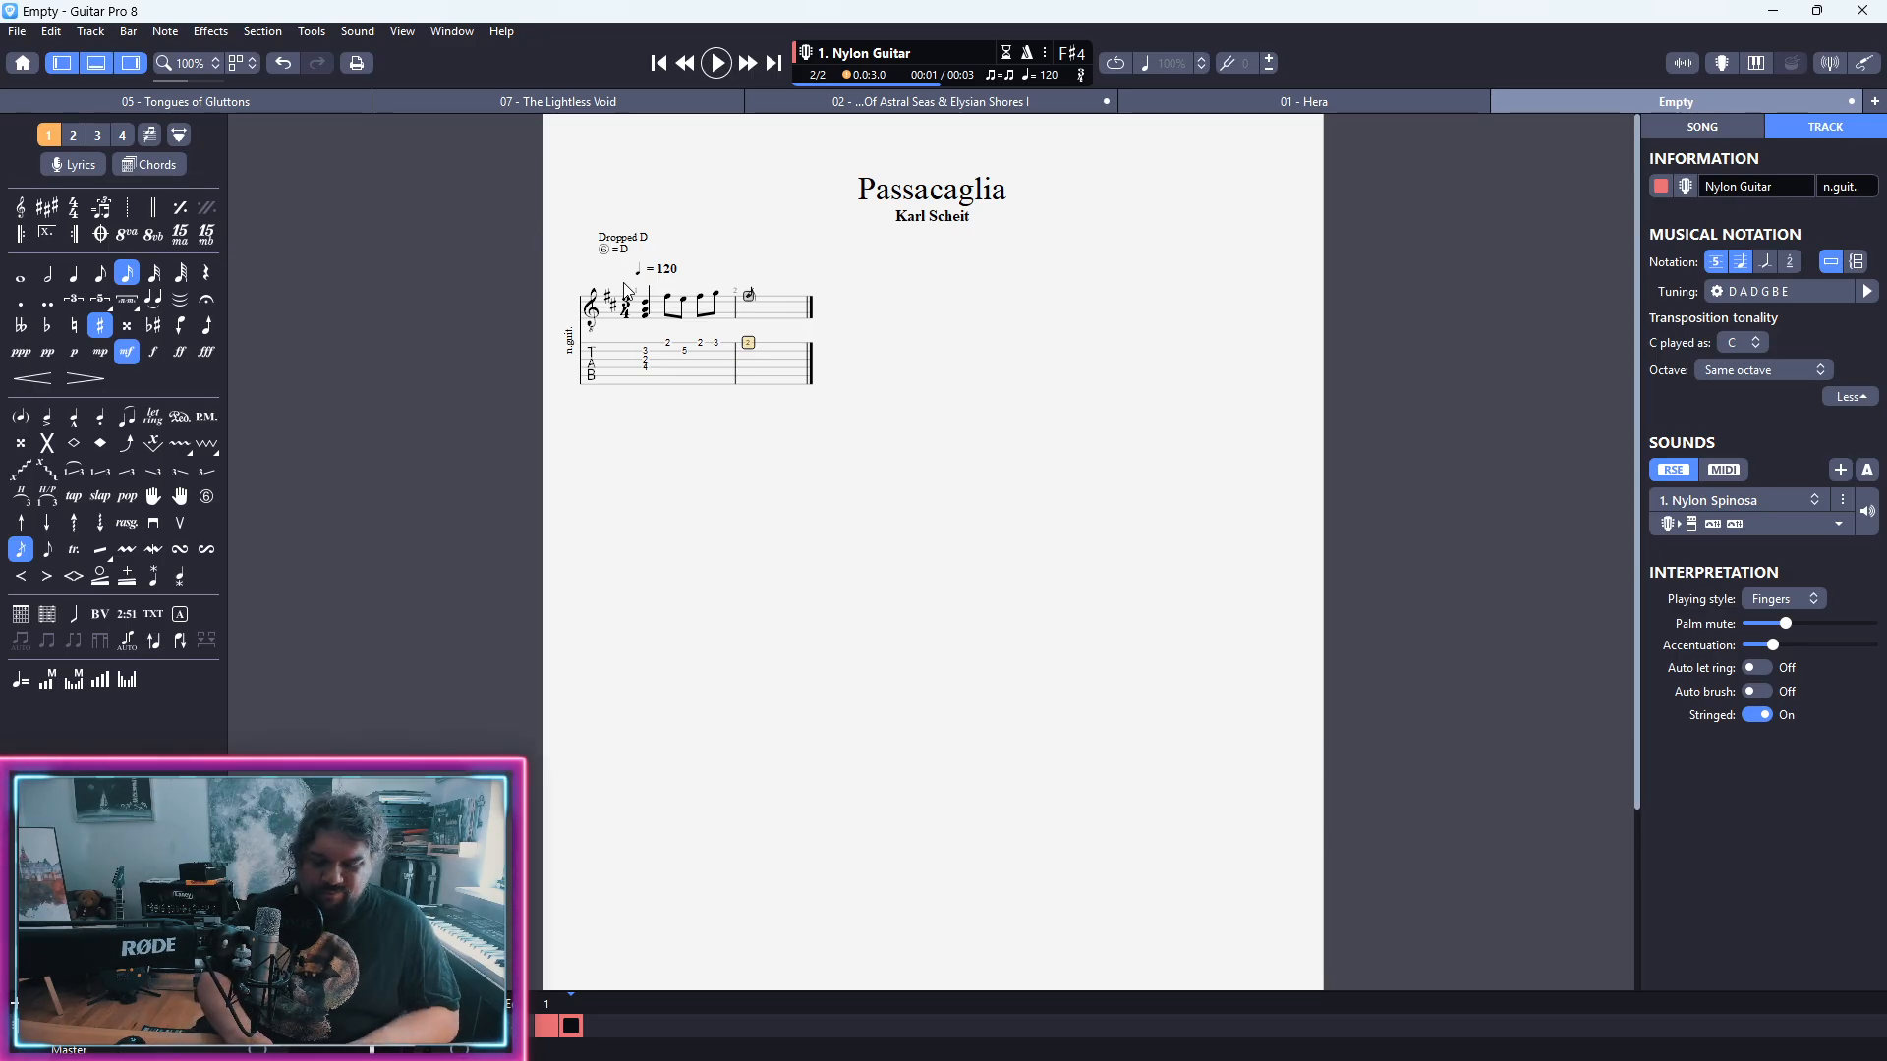
key("alt+g")
key("apostrophe")
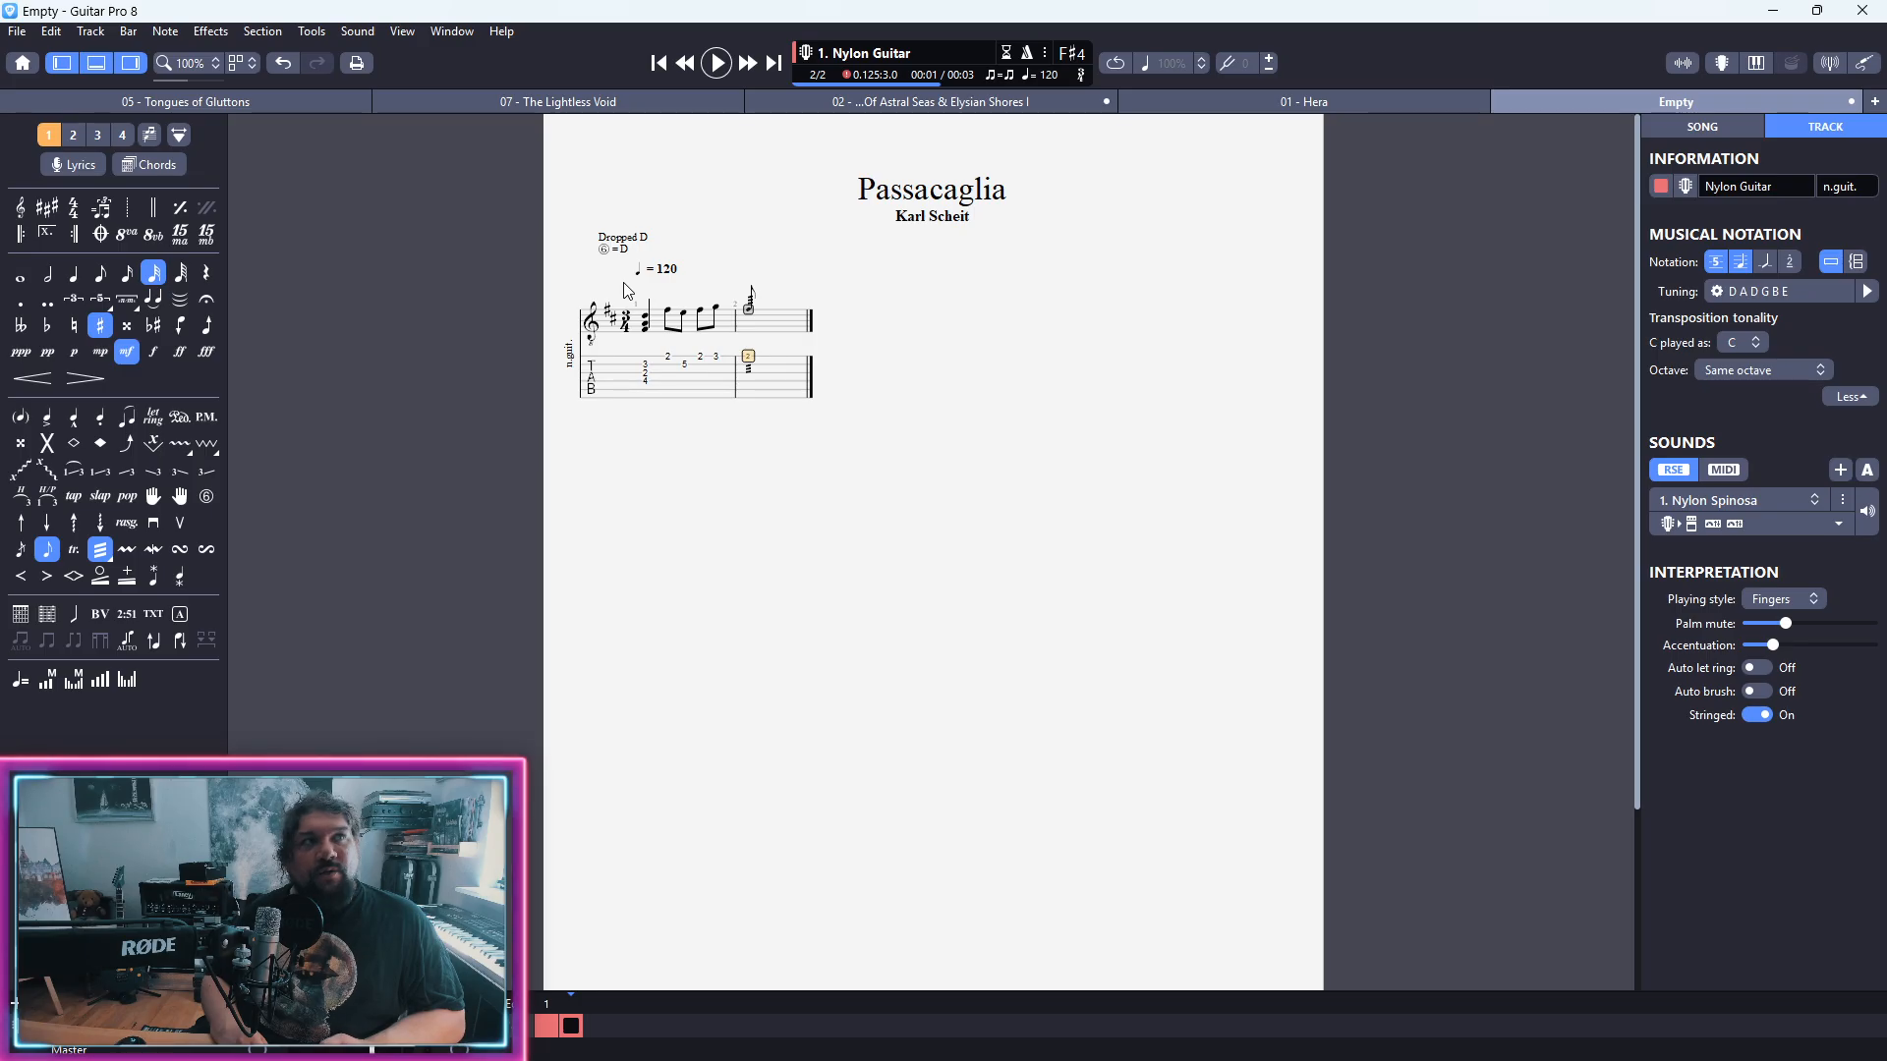
key("Delete")
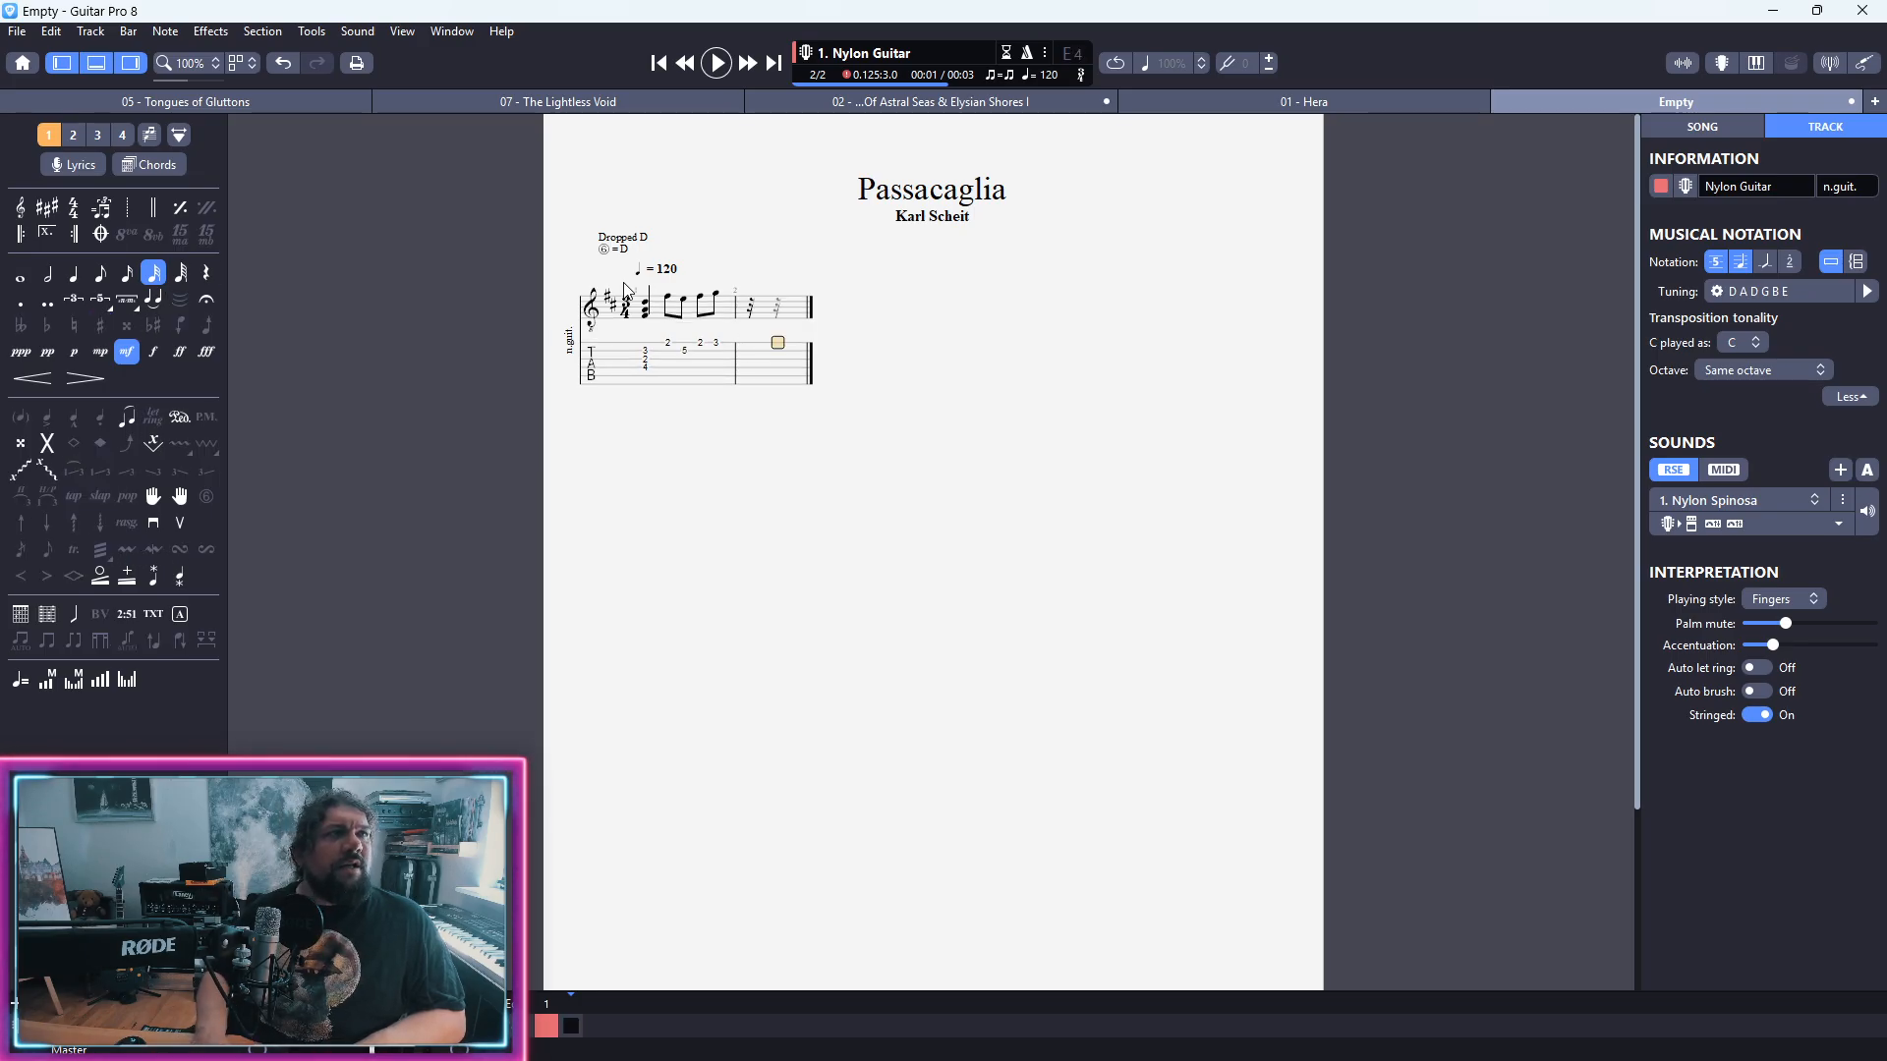
Step: Open bar 2 with a fret 2 grace note on the first string, followed by an open first-string quarter note
key("2")
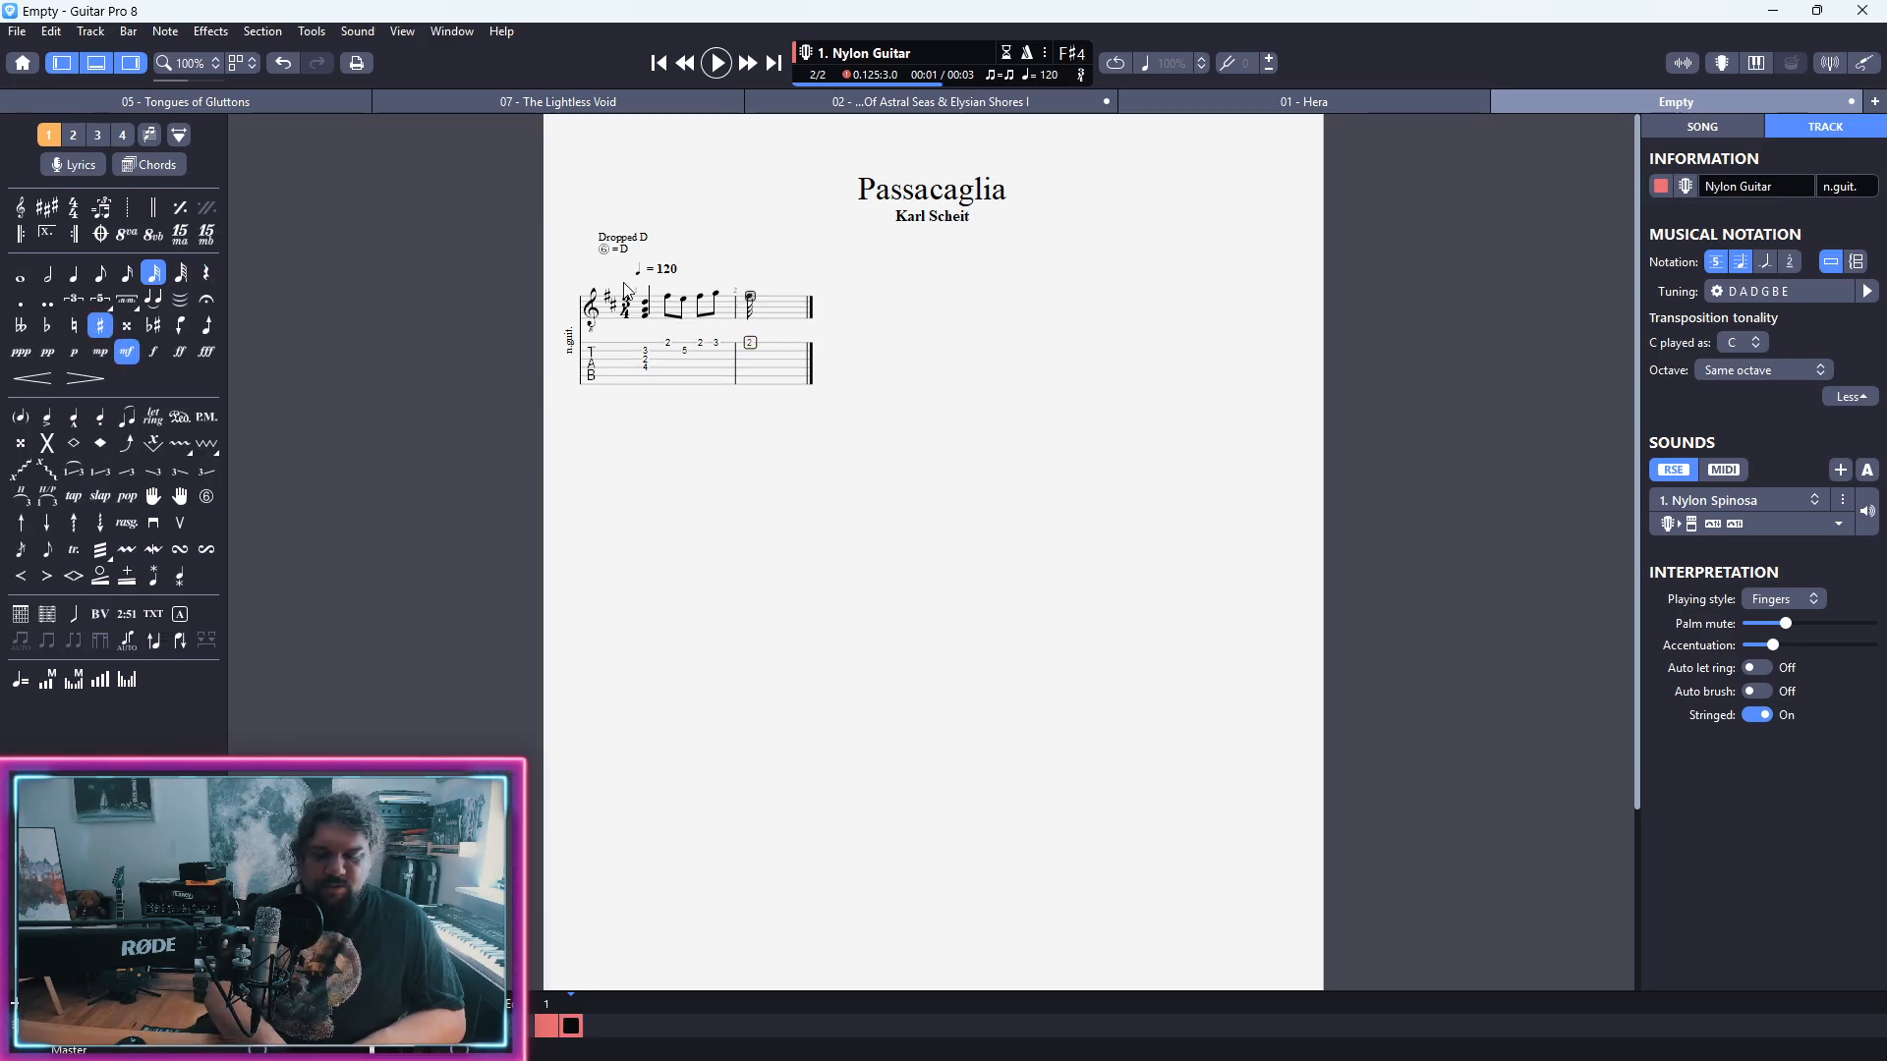
key("g")
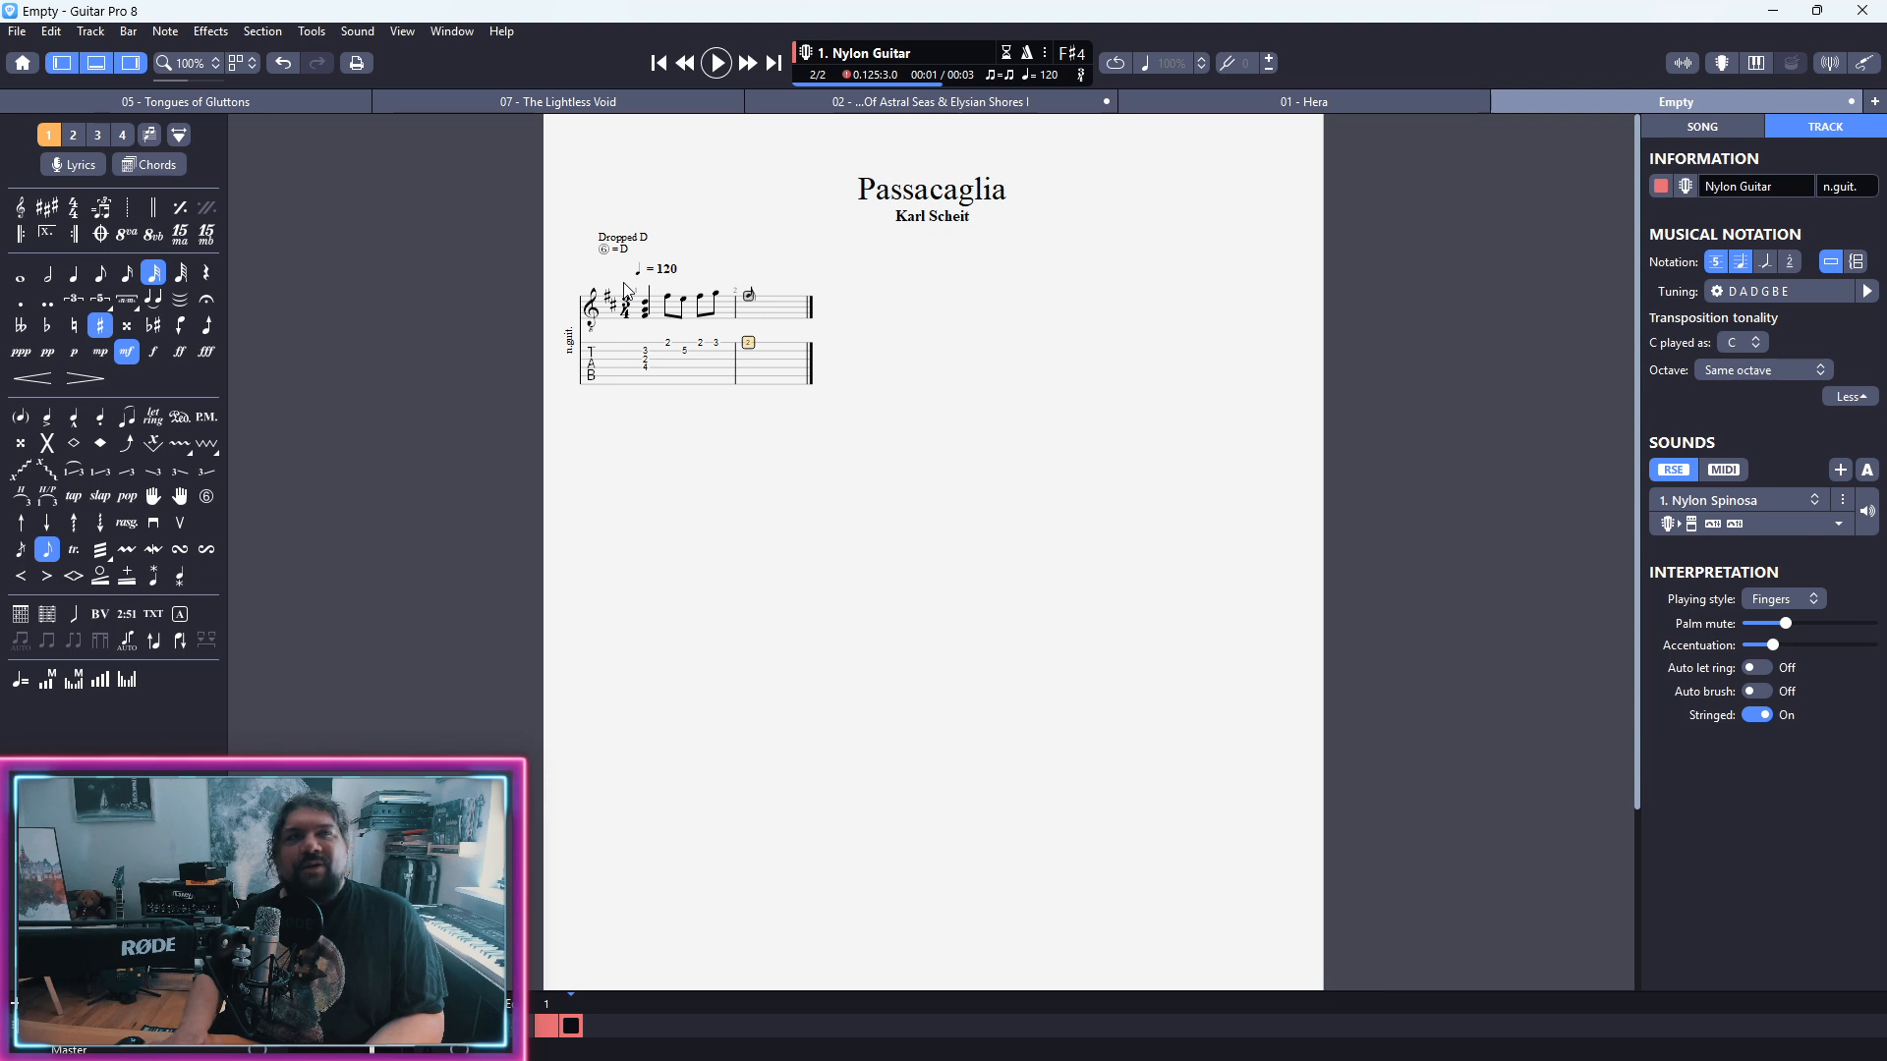
key("0")
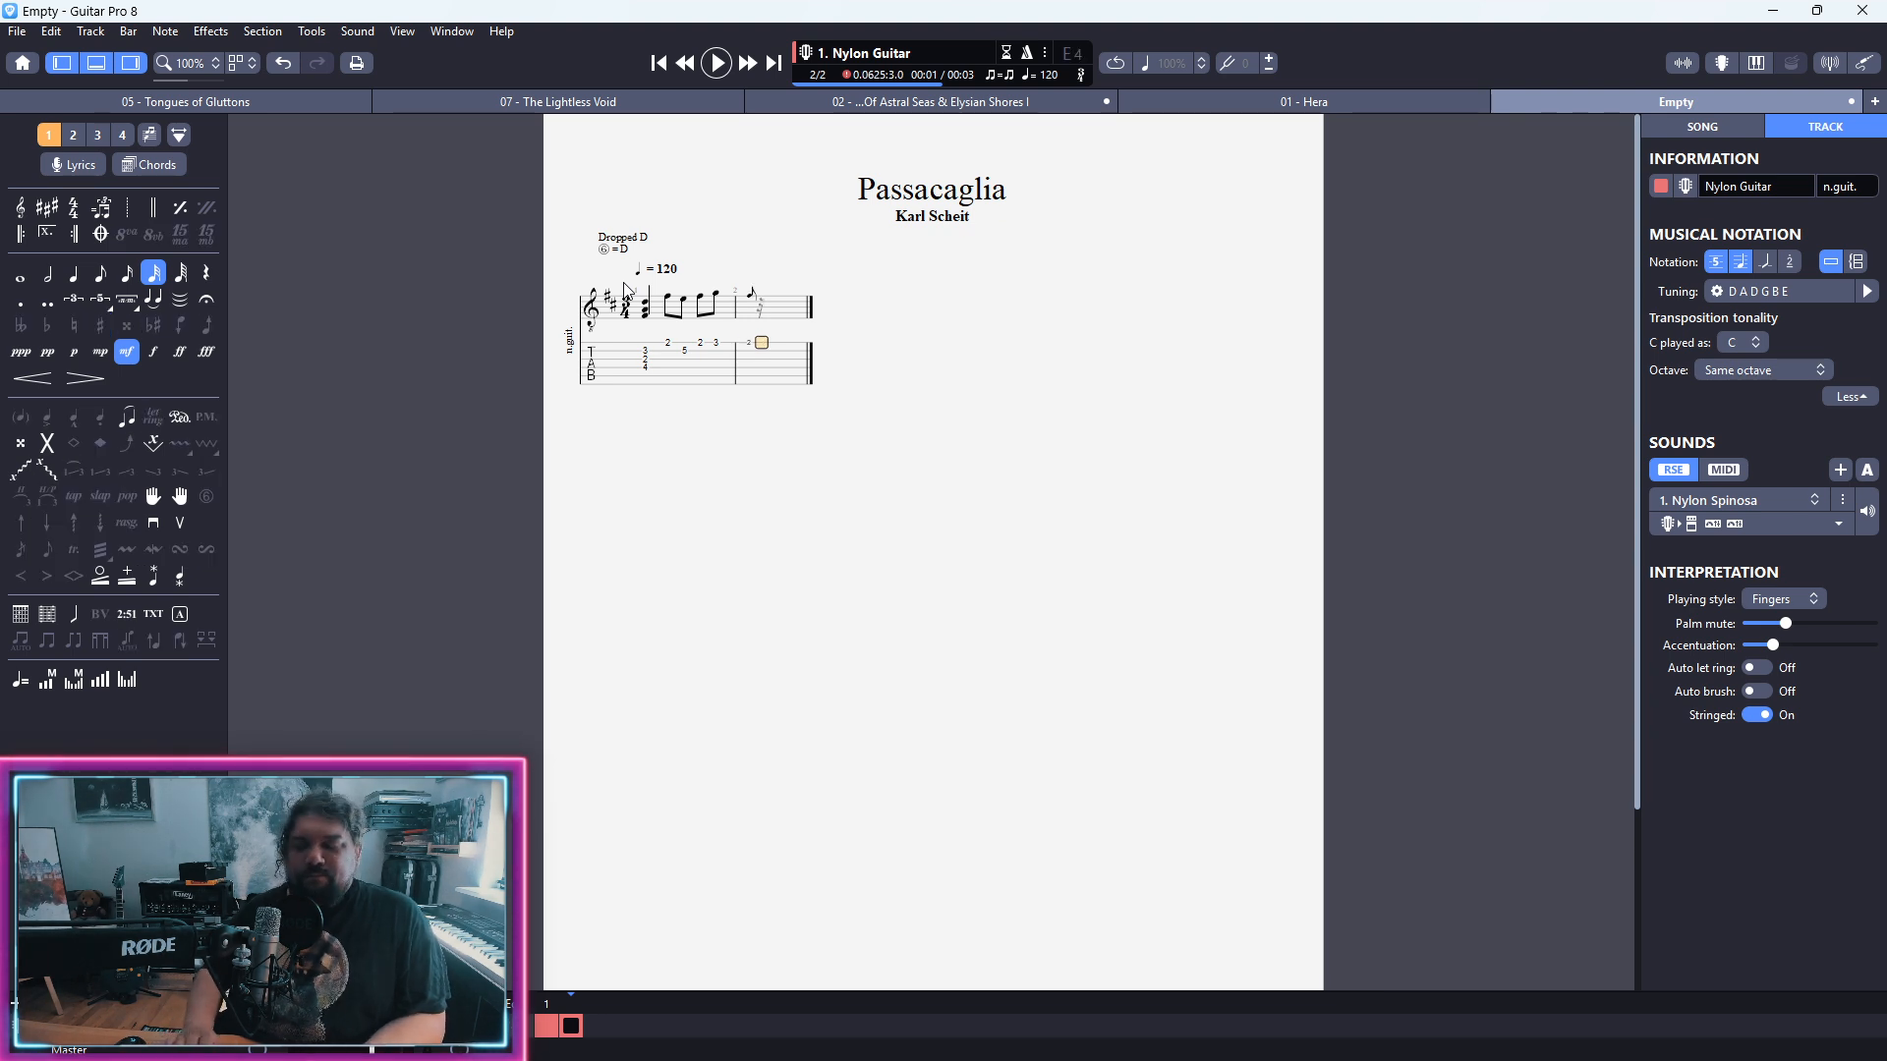
key("minus")
key("minus")
key("minus")
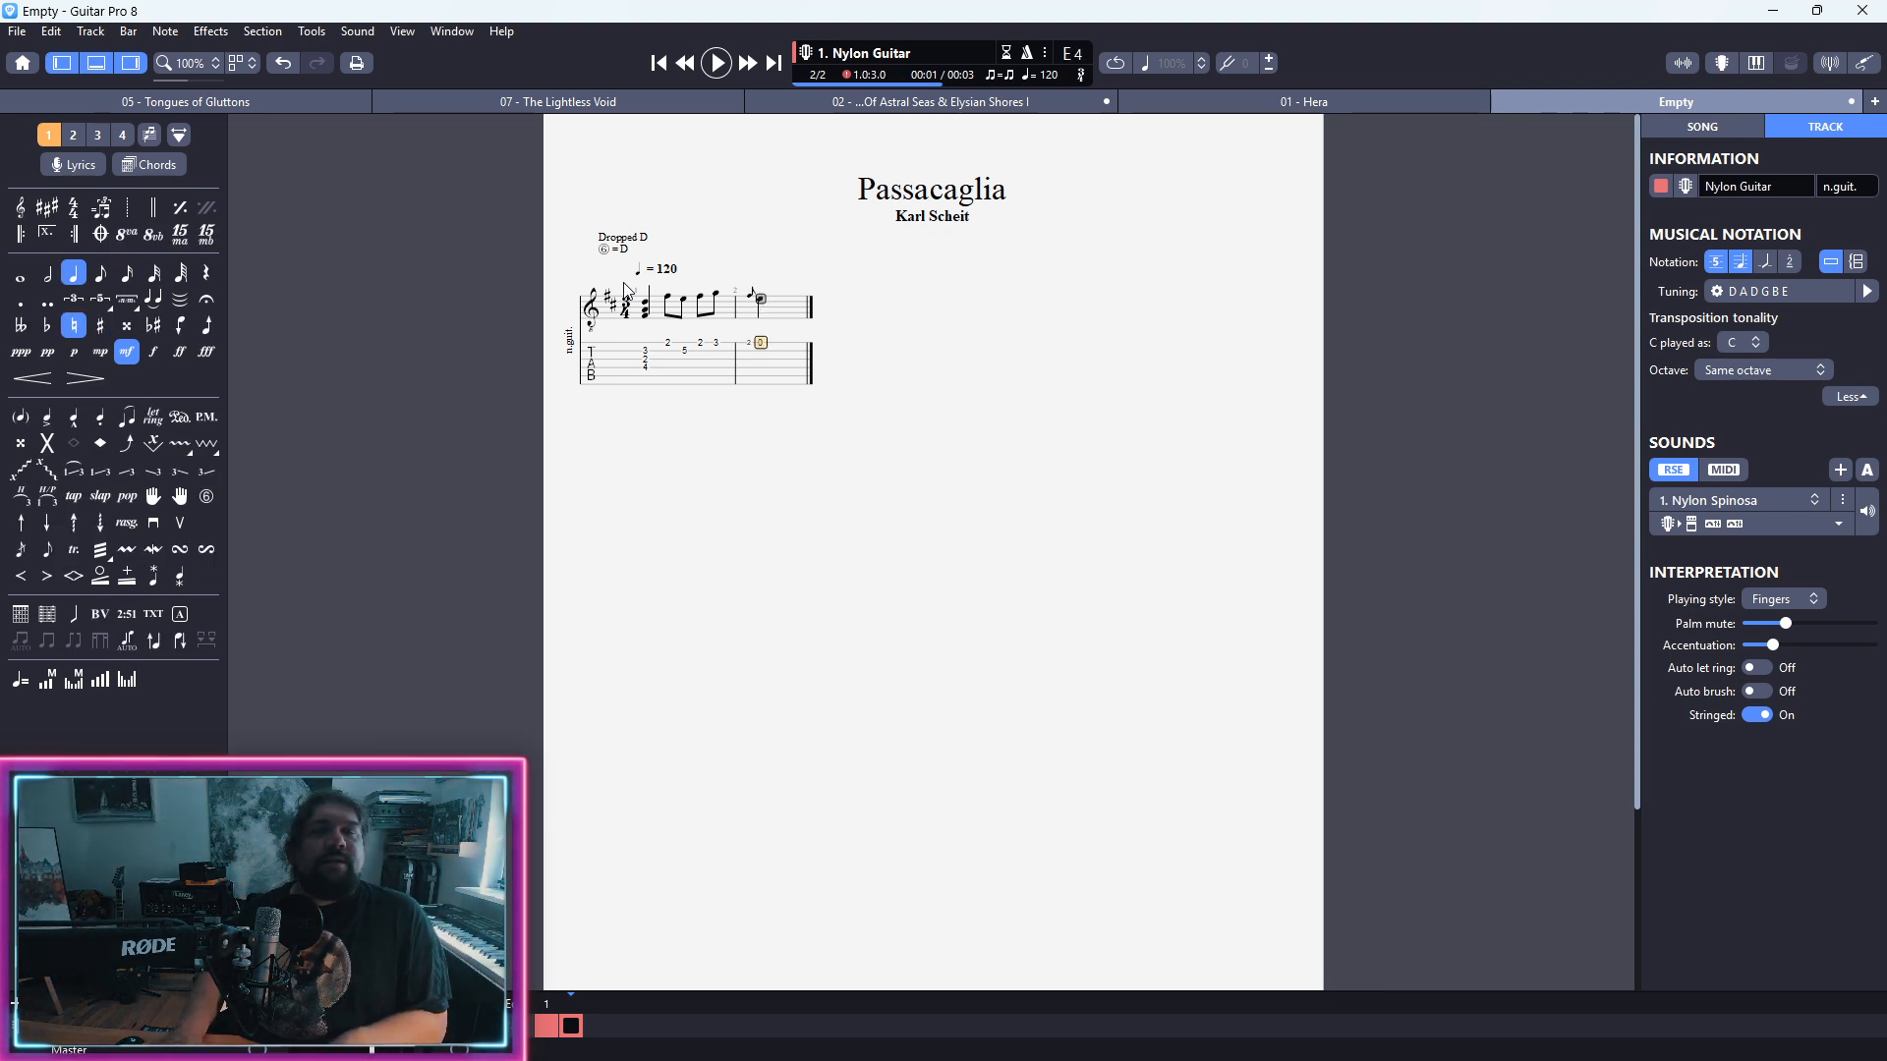
Step: Fill the rest of bar 2 with first-string quarter notes, open and at fret 5
key("Right")
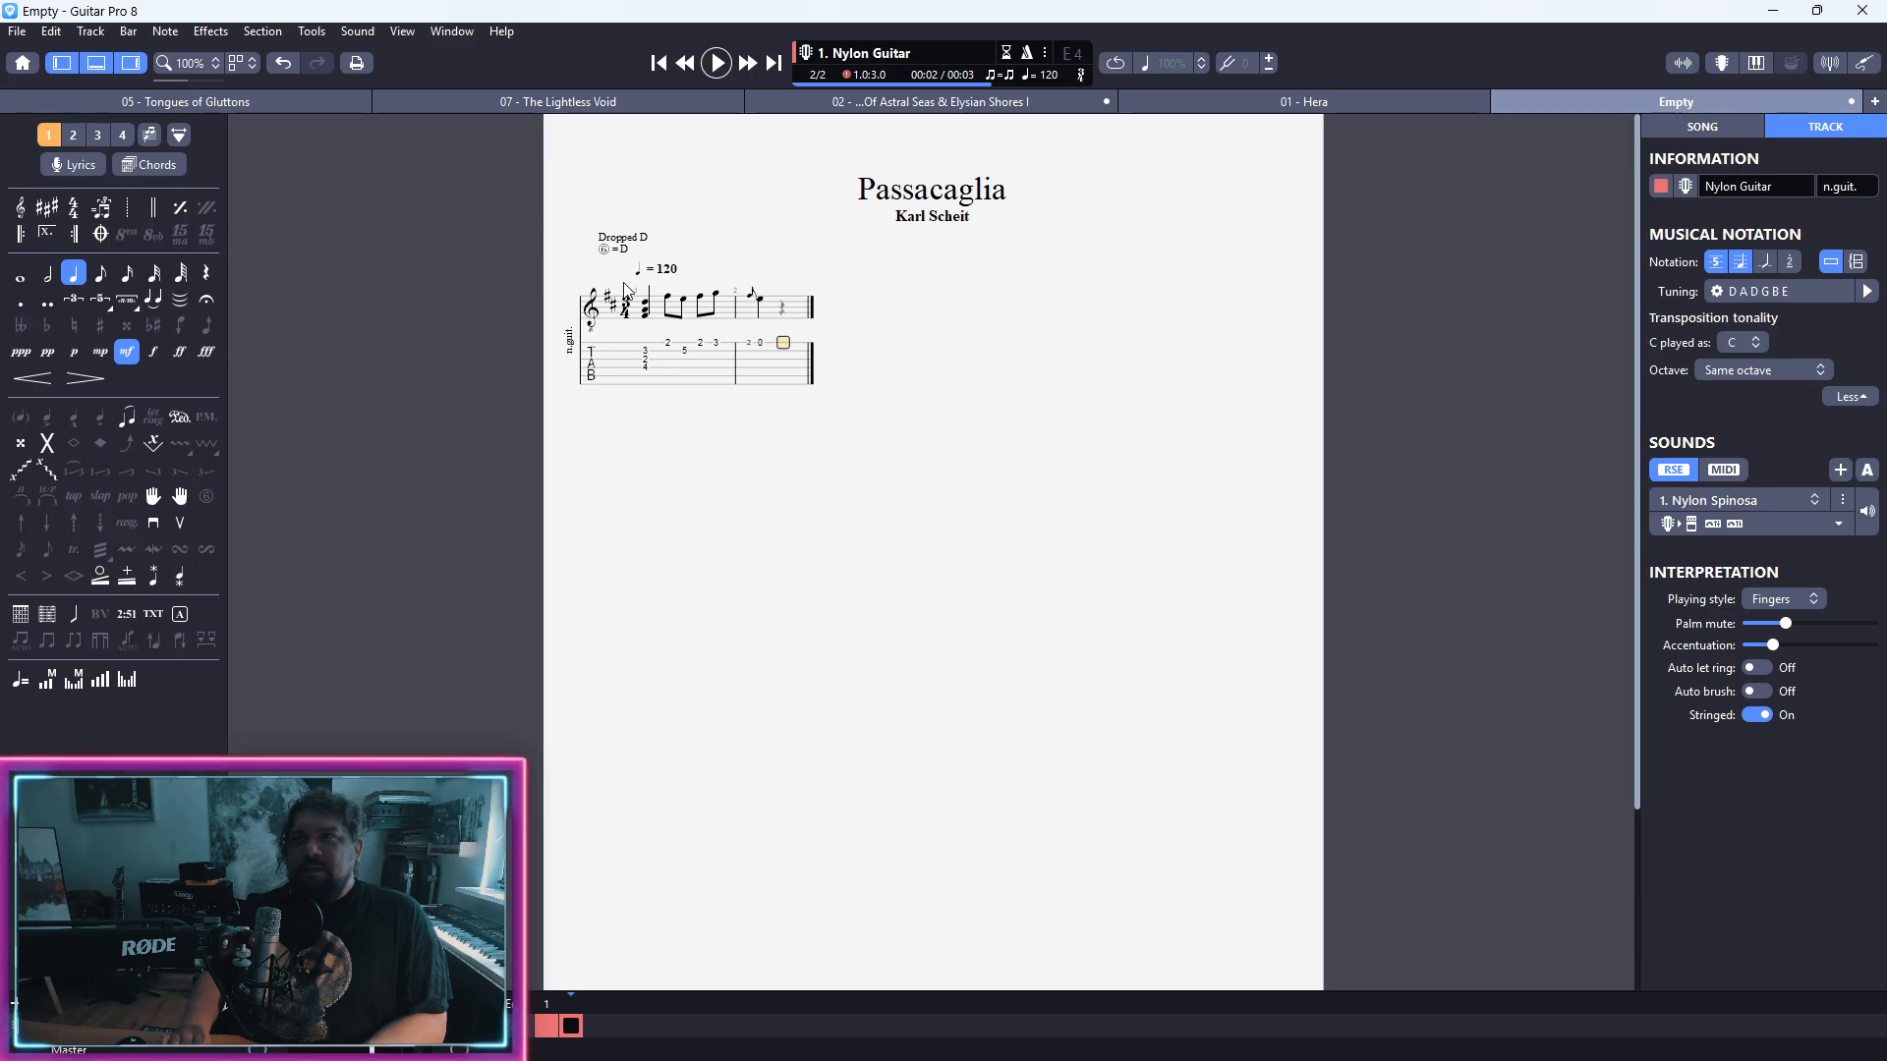
key("0")
key("Right")
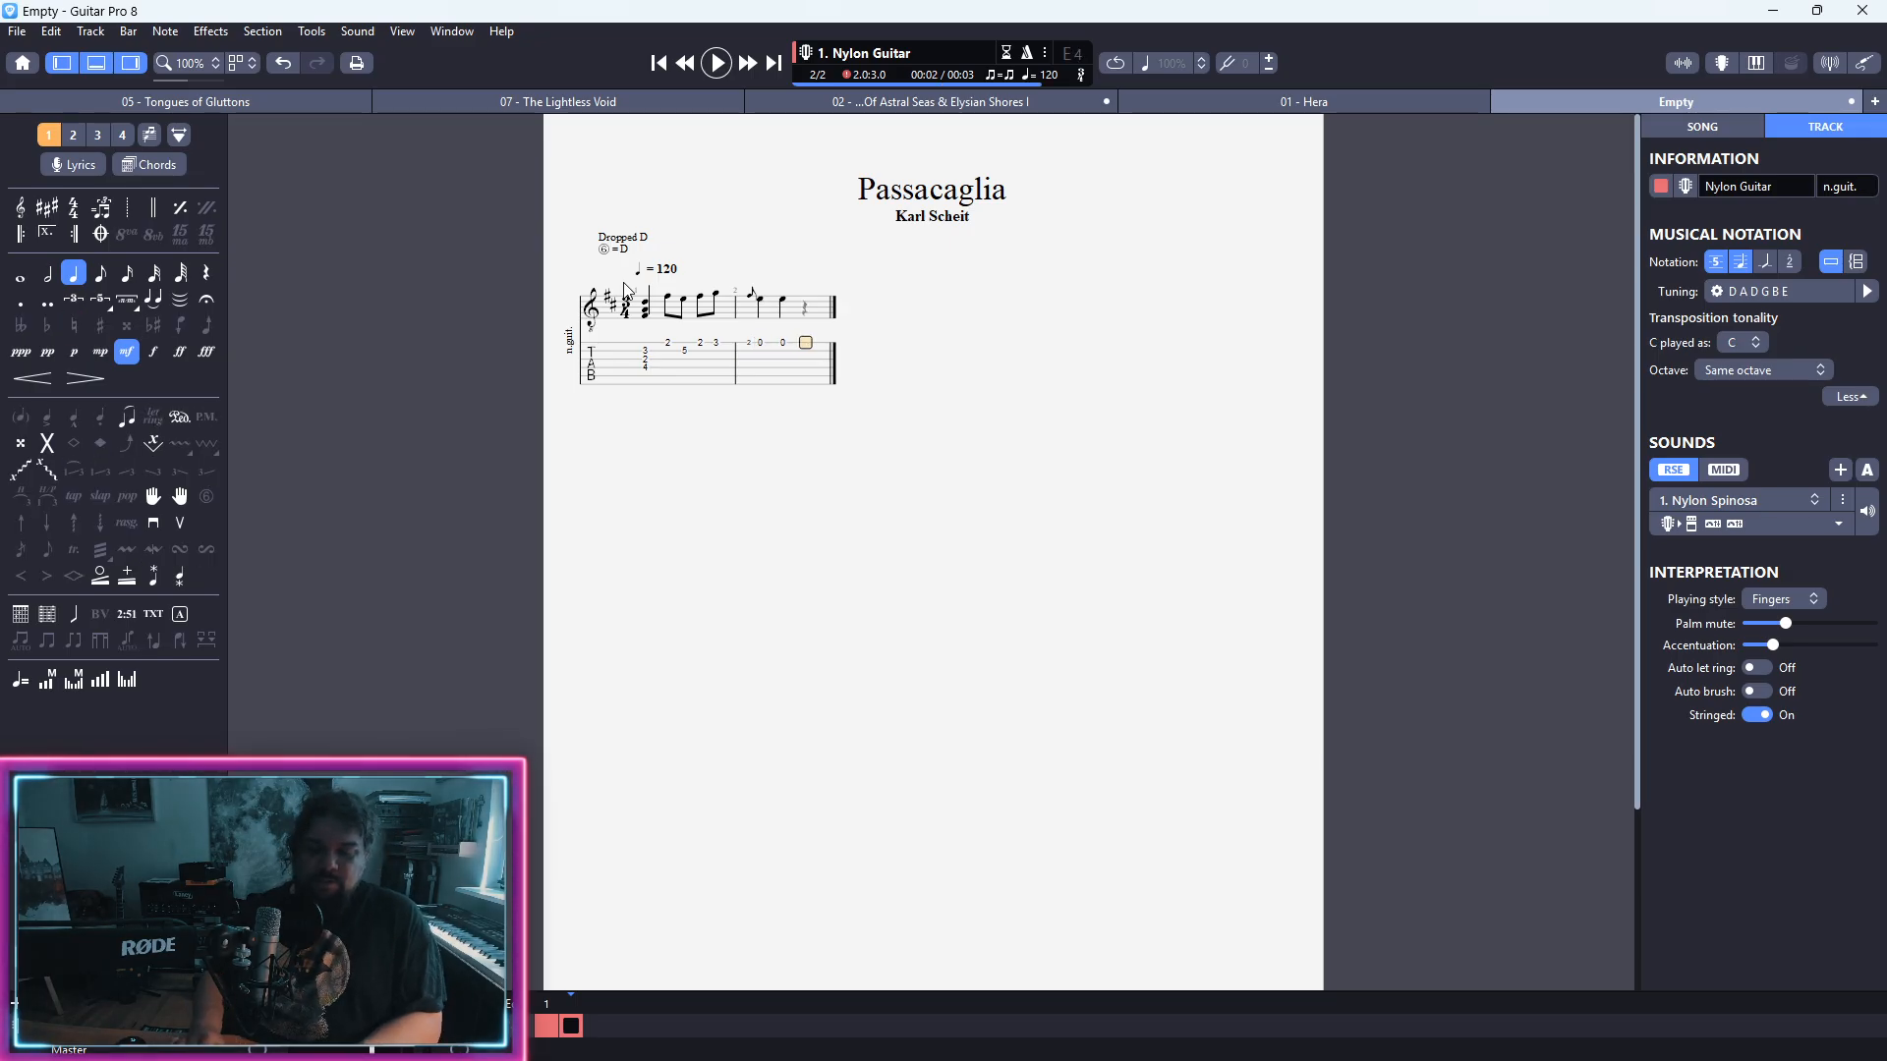
key("7")
key("5")
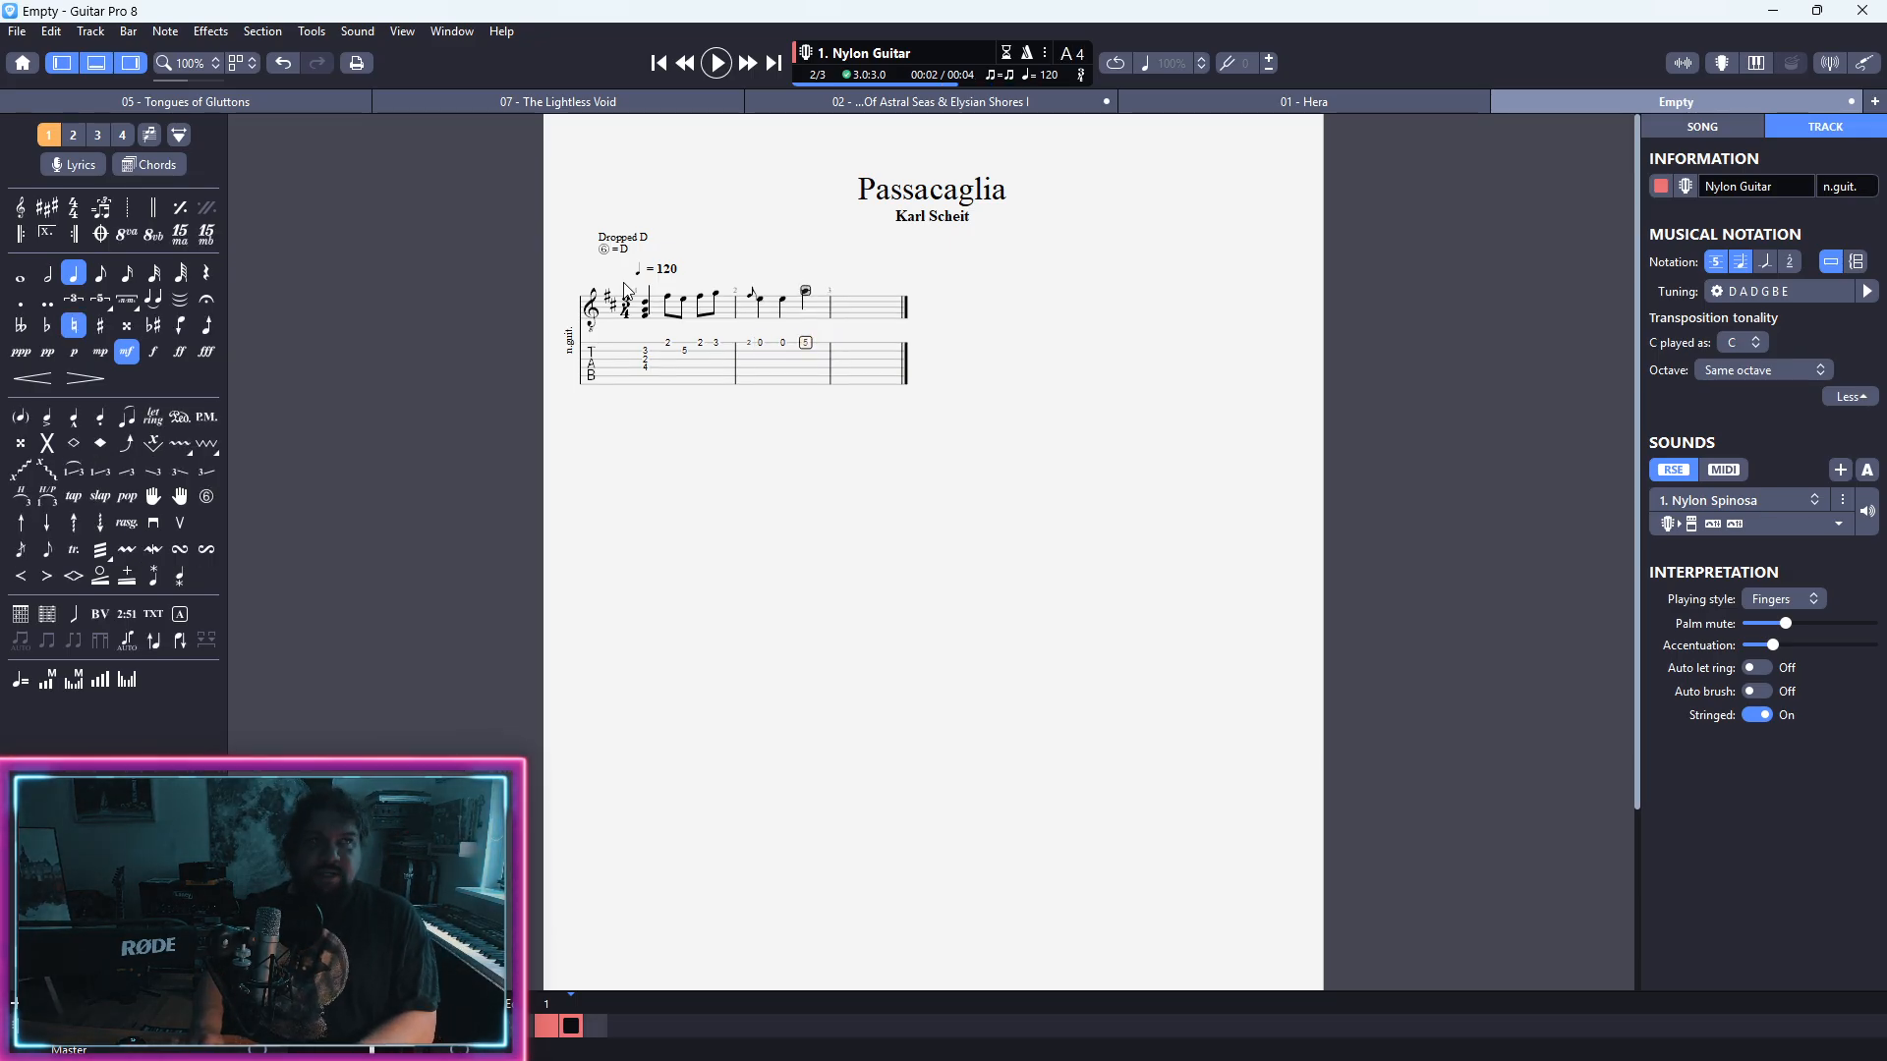
key("Right")
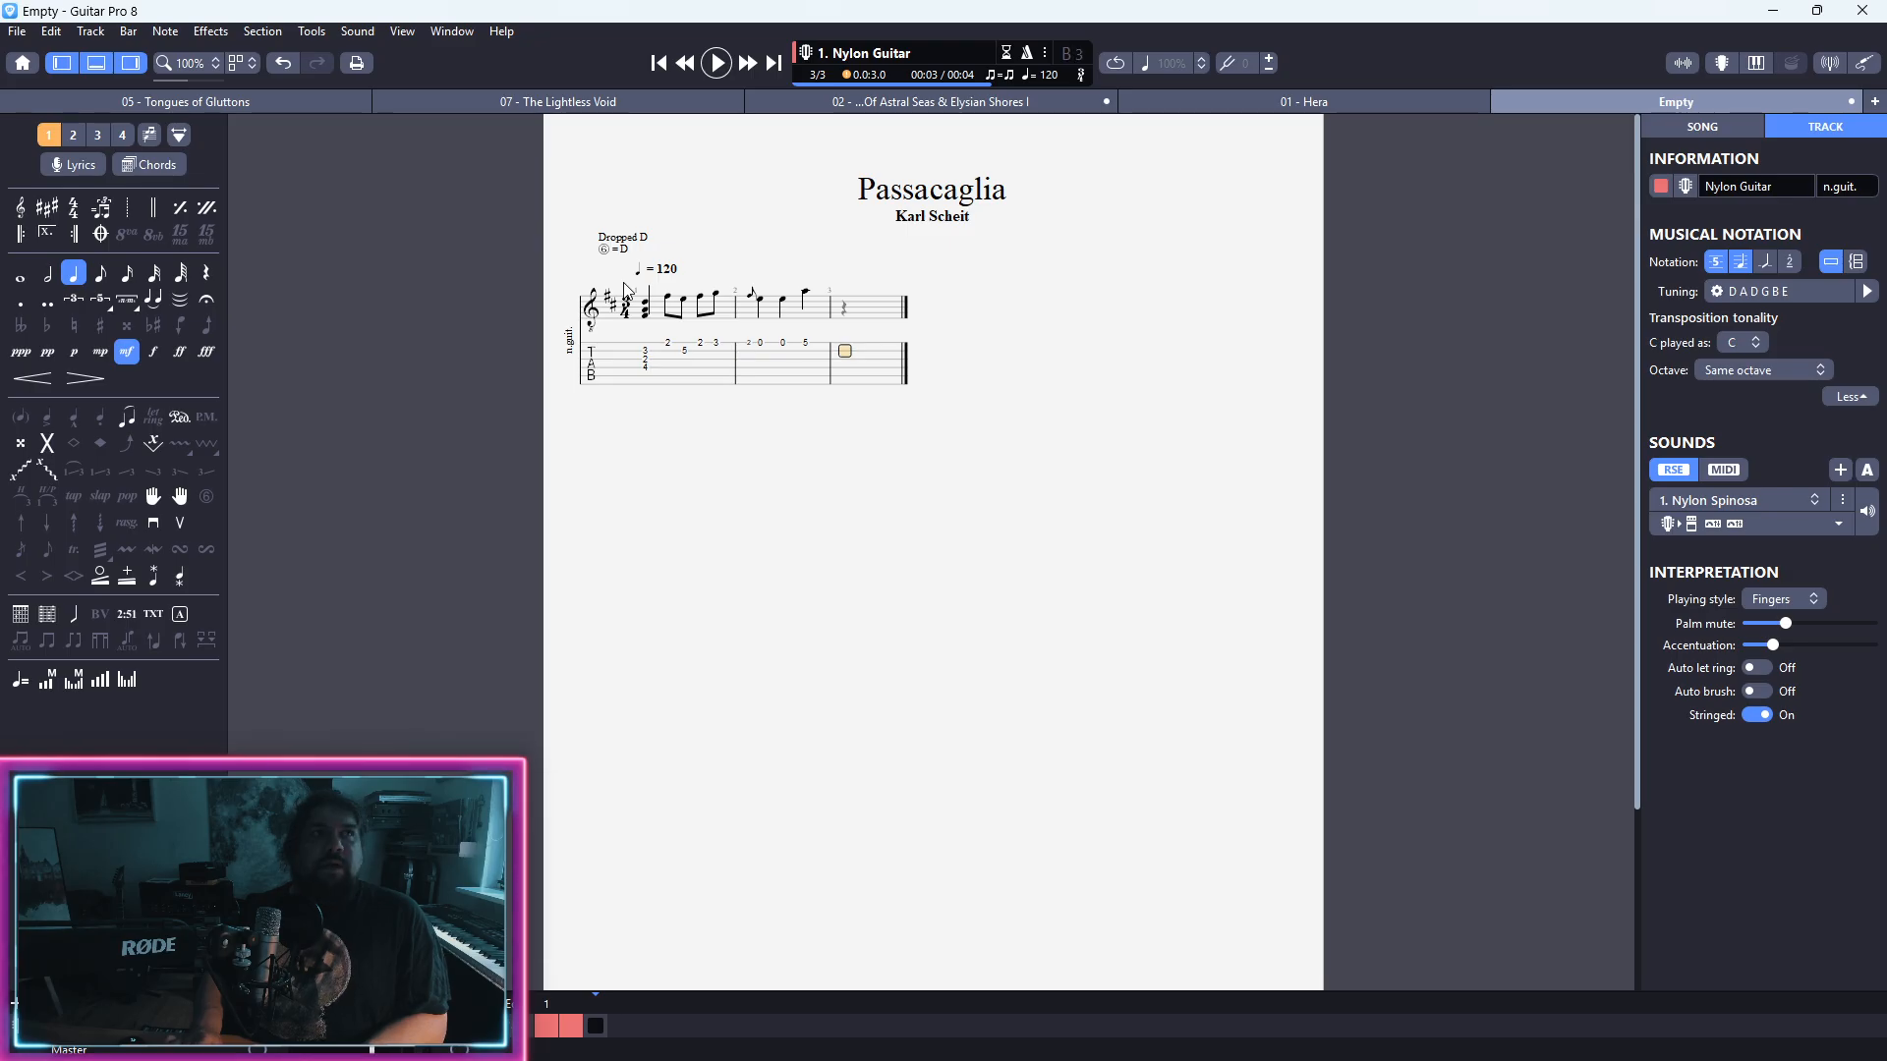
Step: Start bar 3 on the second string with a fret 3 quarter note followed by eighth notes at frets 3 and 2
key("3")
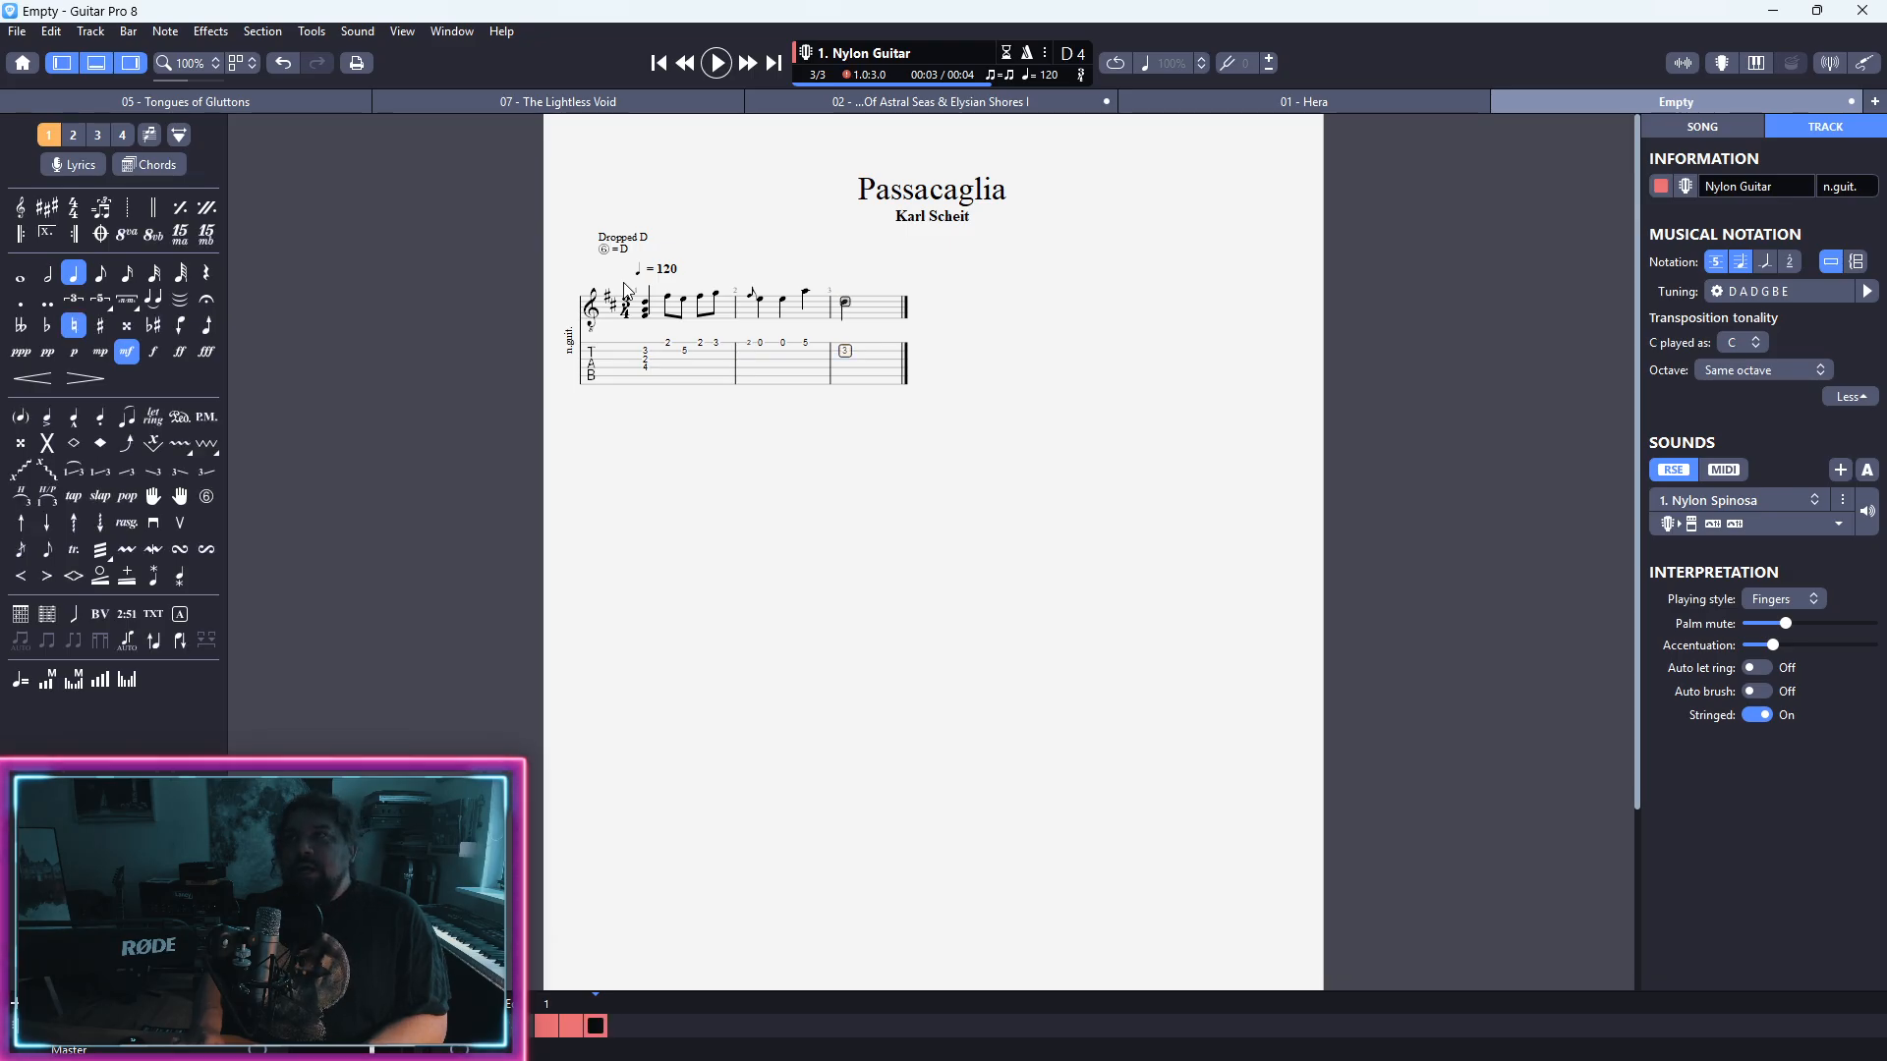
key("Right")
key("3")
key("plus")
key("Right")
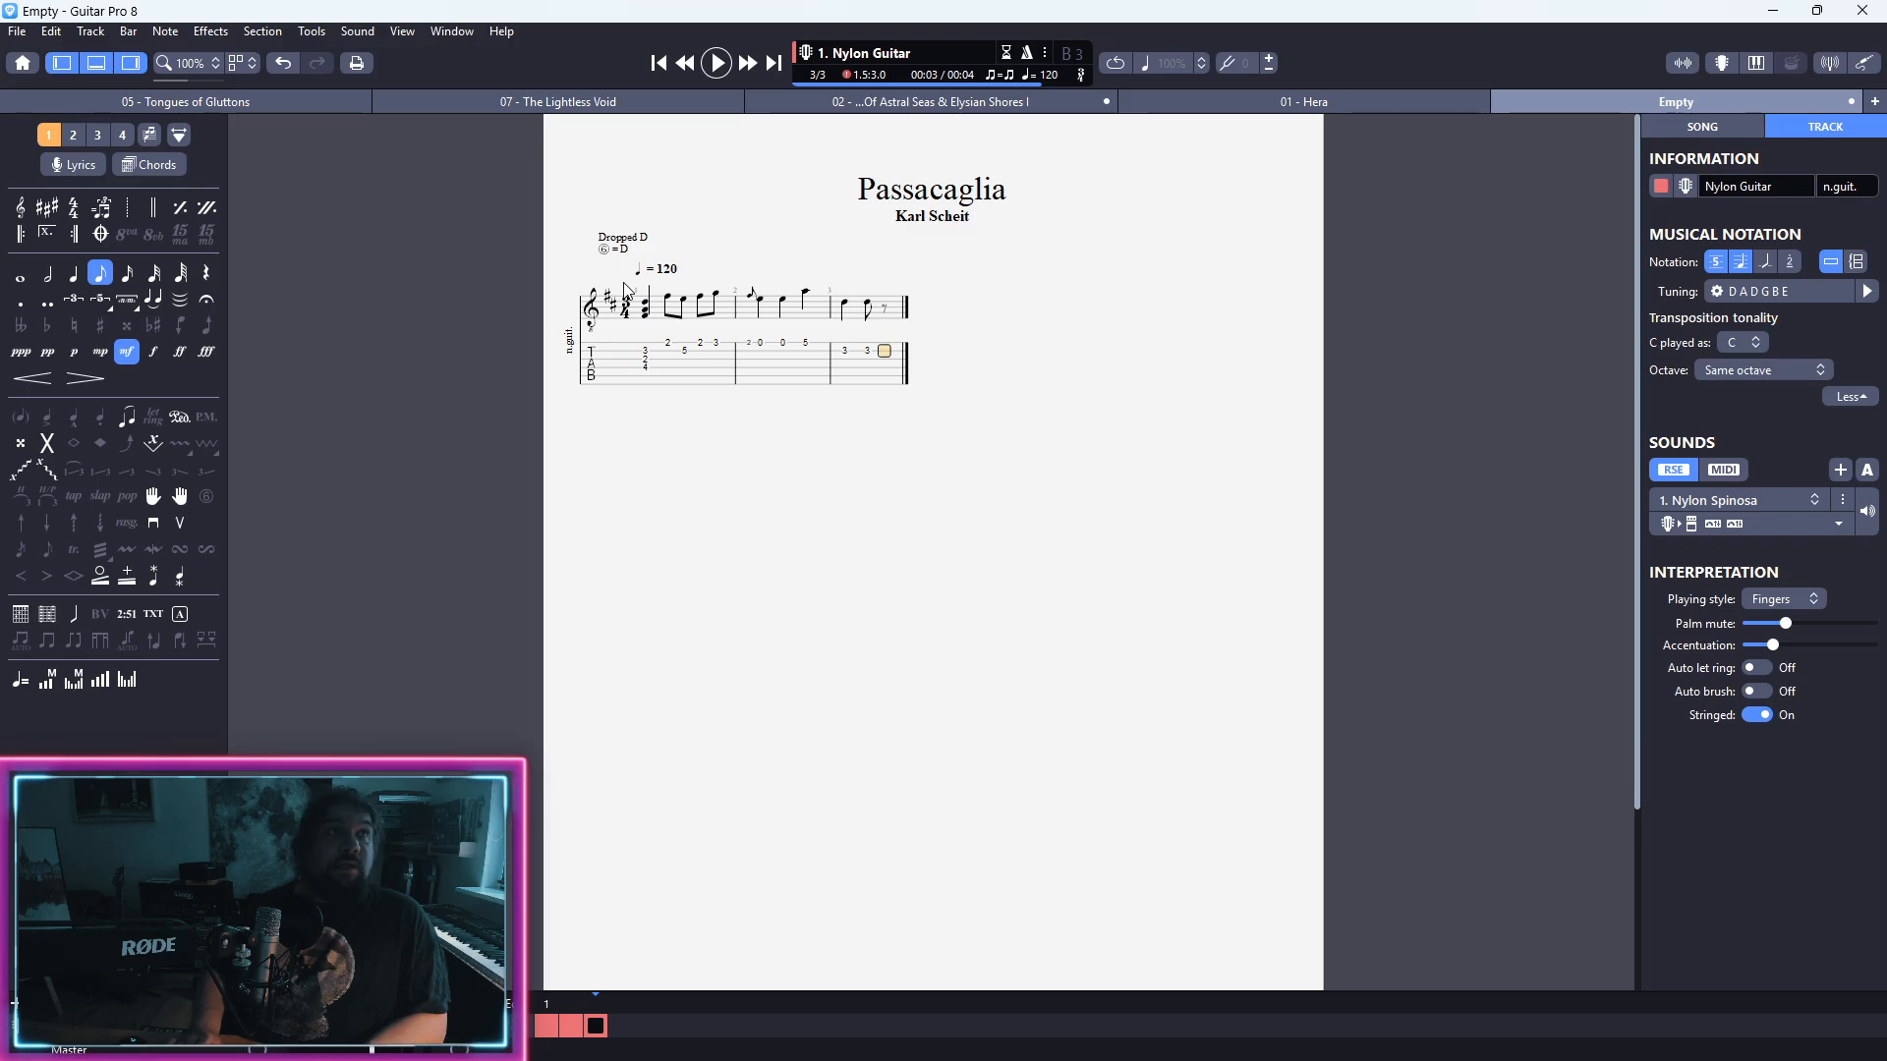
key("1")
key("2")
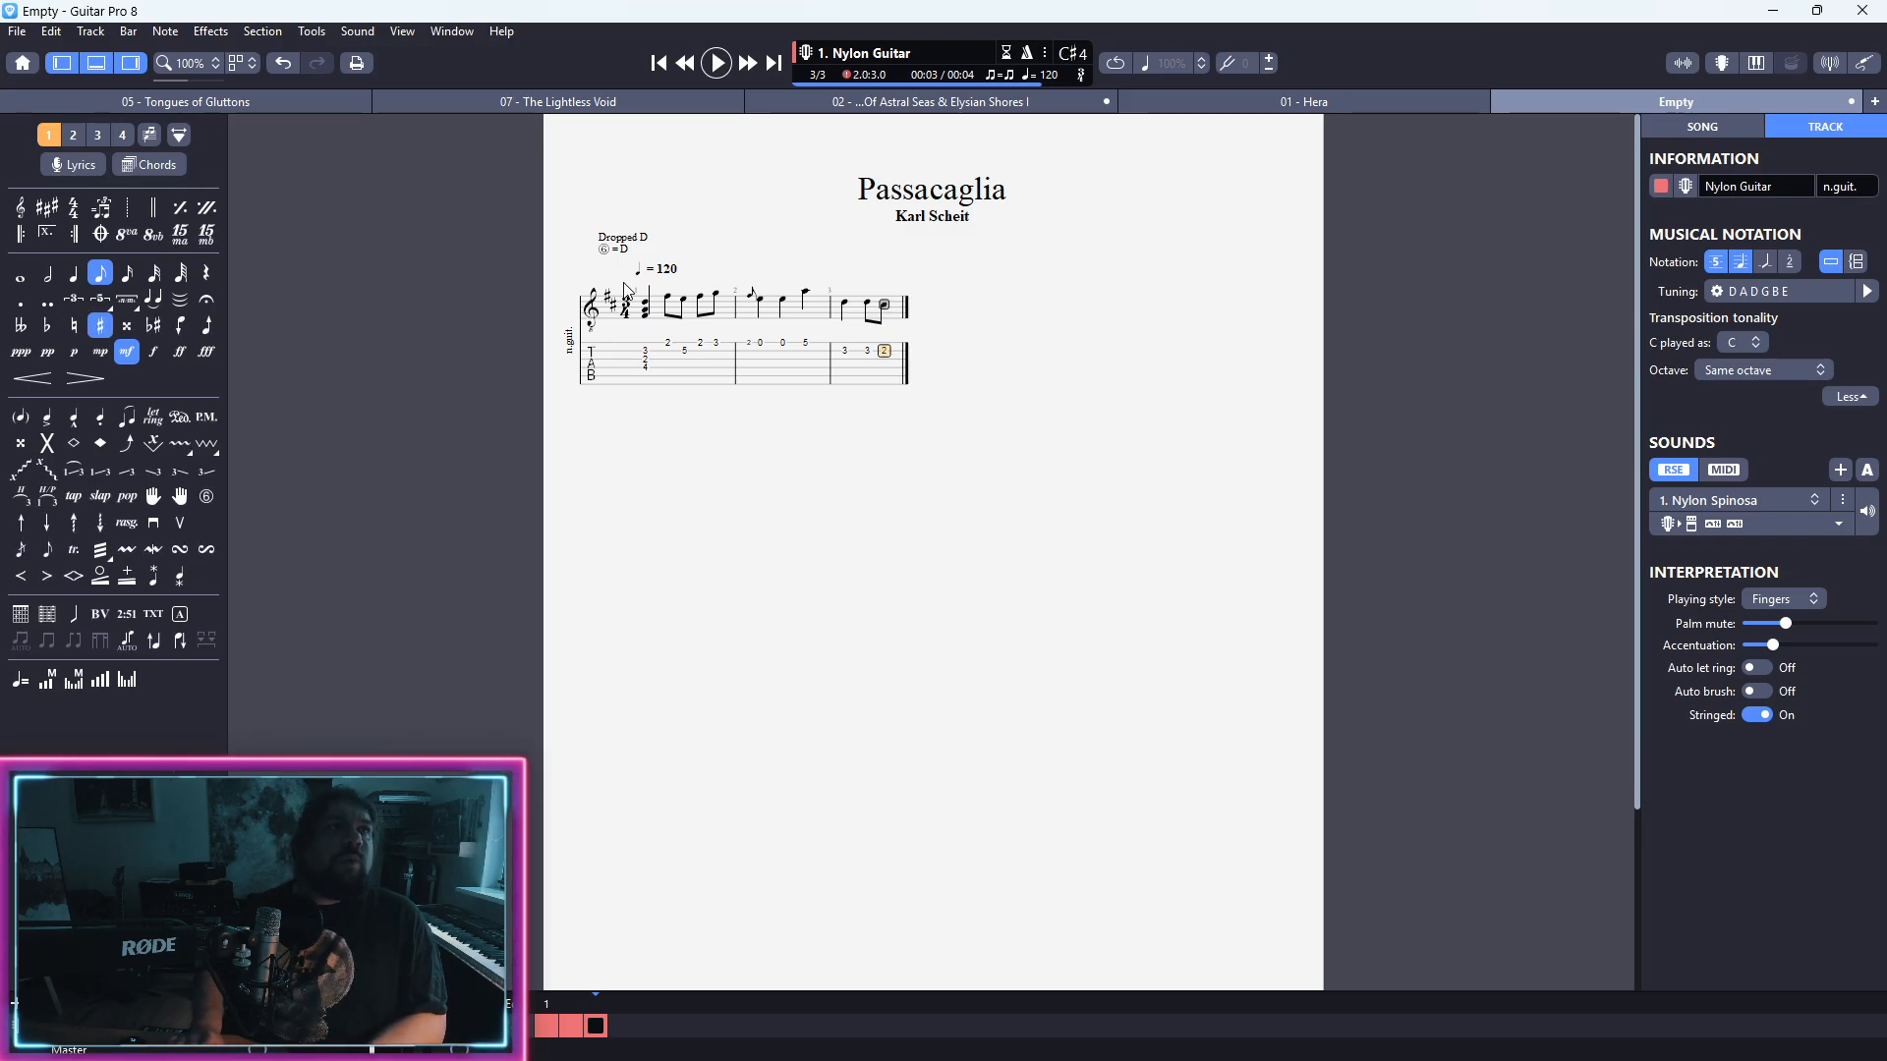
Step: Finish bar 3 with eighth notes at second-string fret 3 and open first string, and begin bar 4 with second-string fret 3
key("Right")
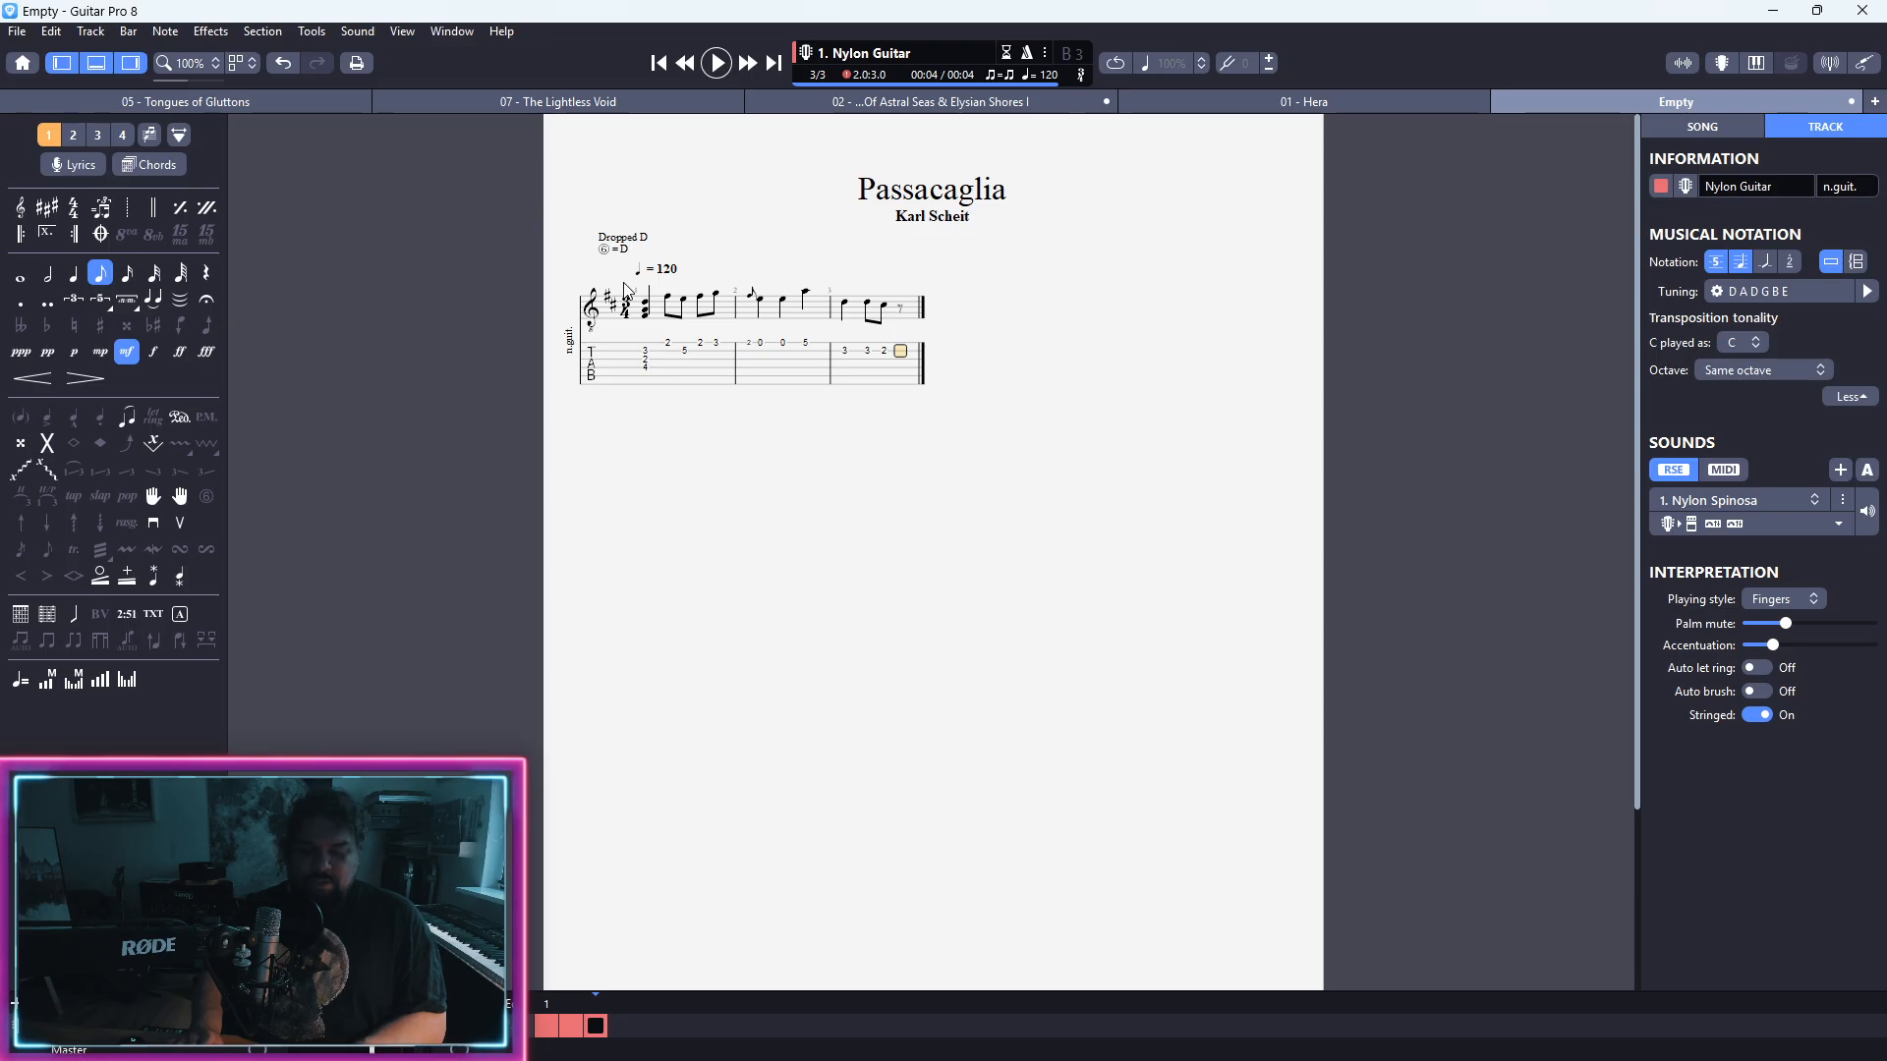
key("3")
key("Right")
key("Up")
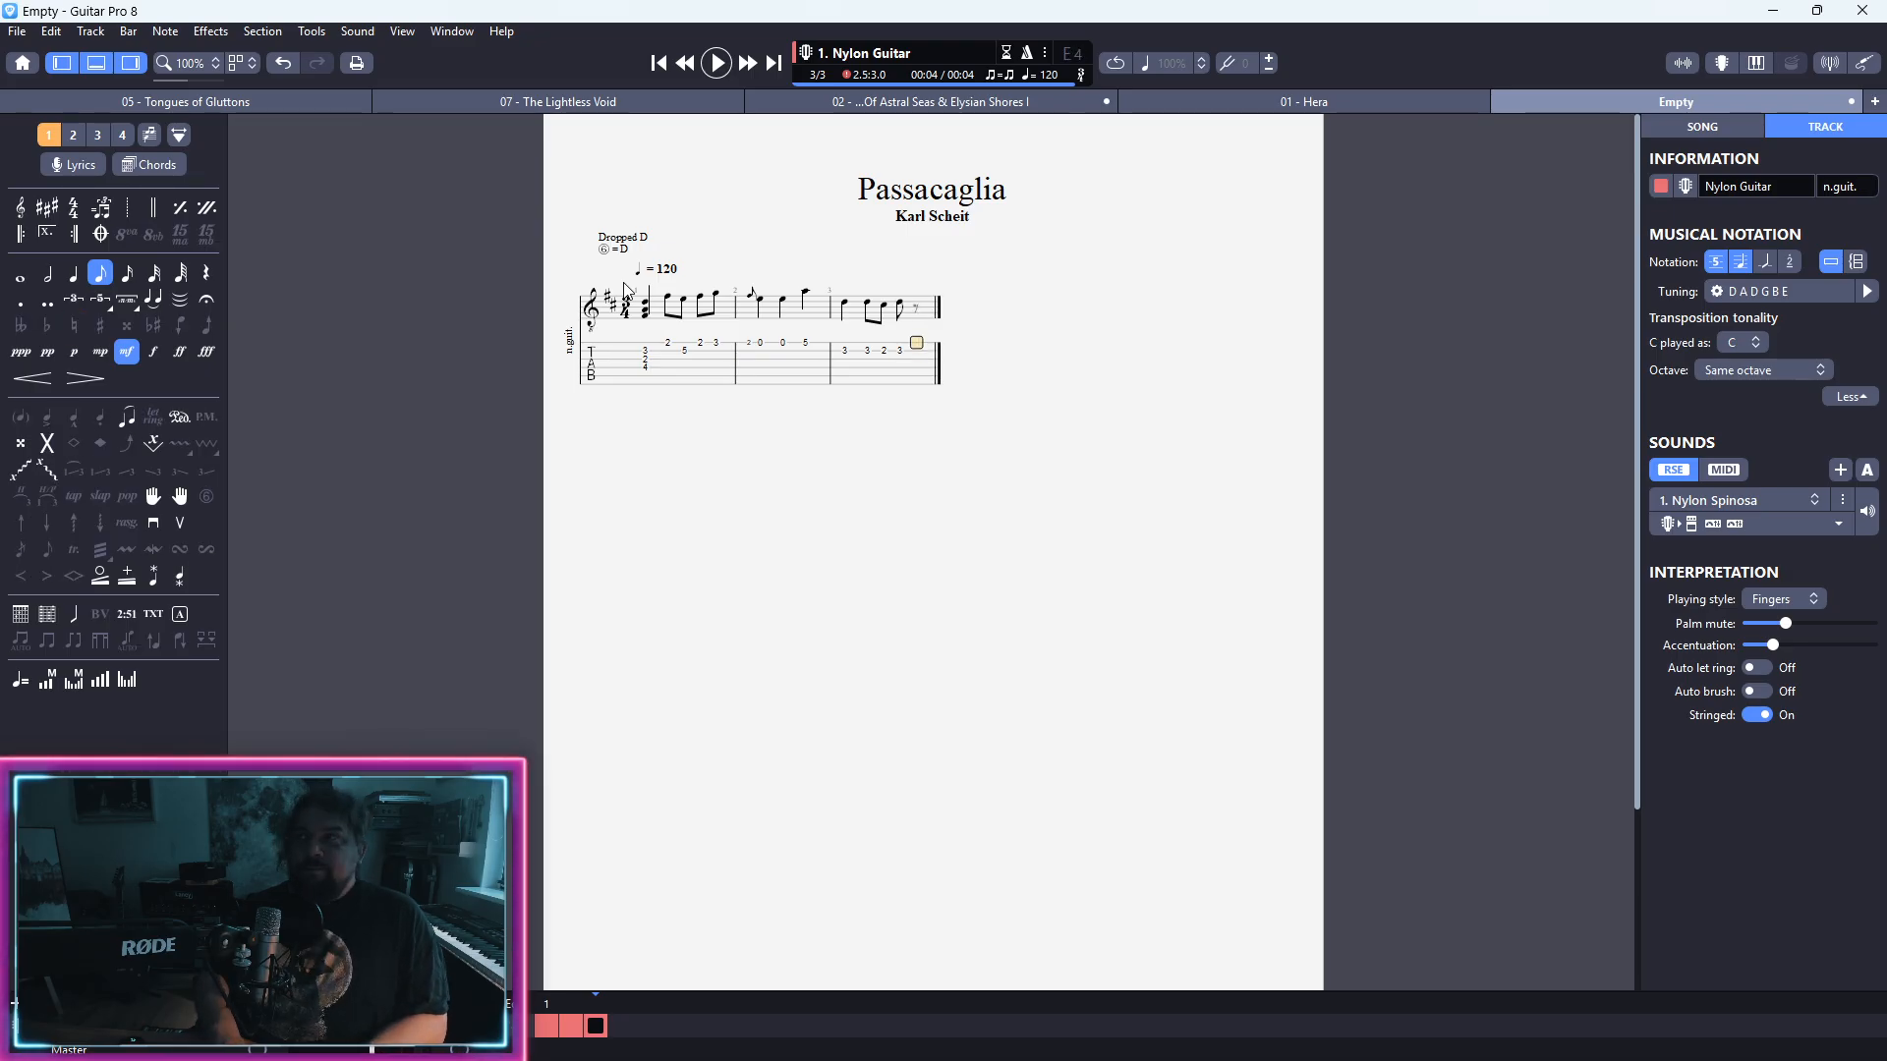
key("0")
key("Right")
key("Down")
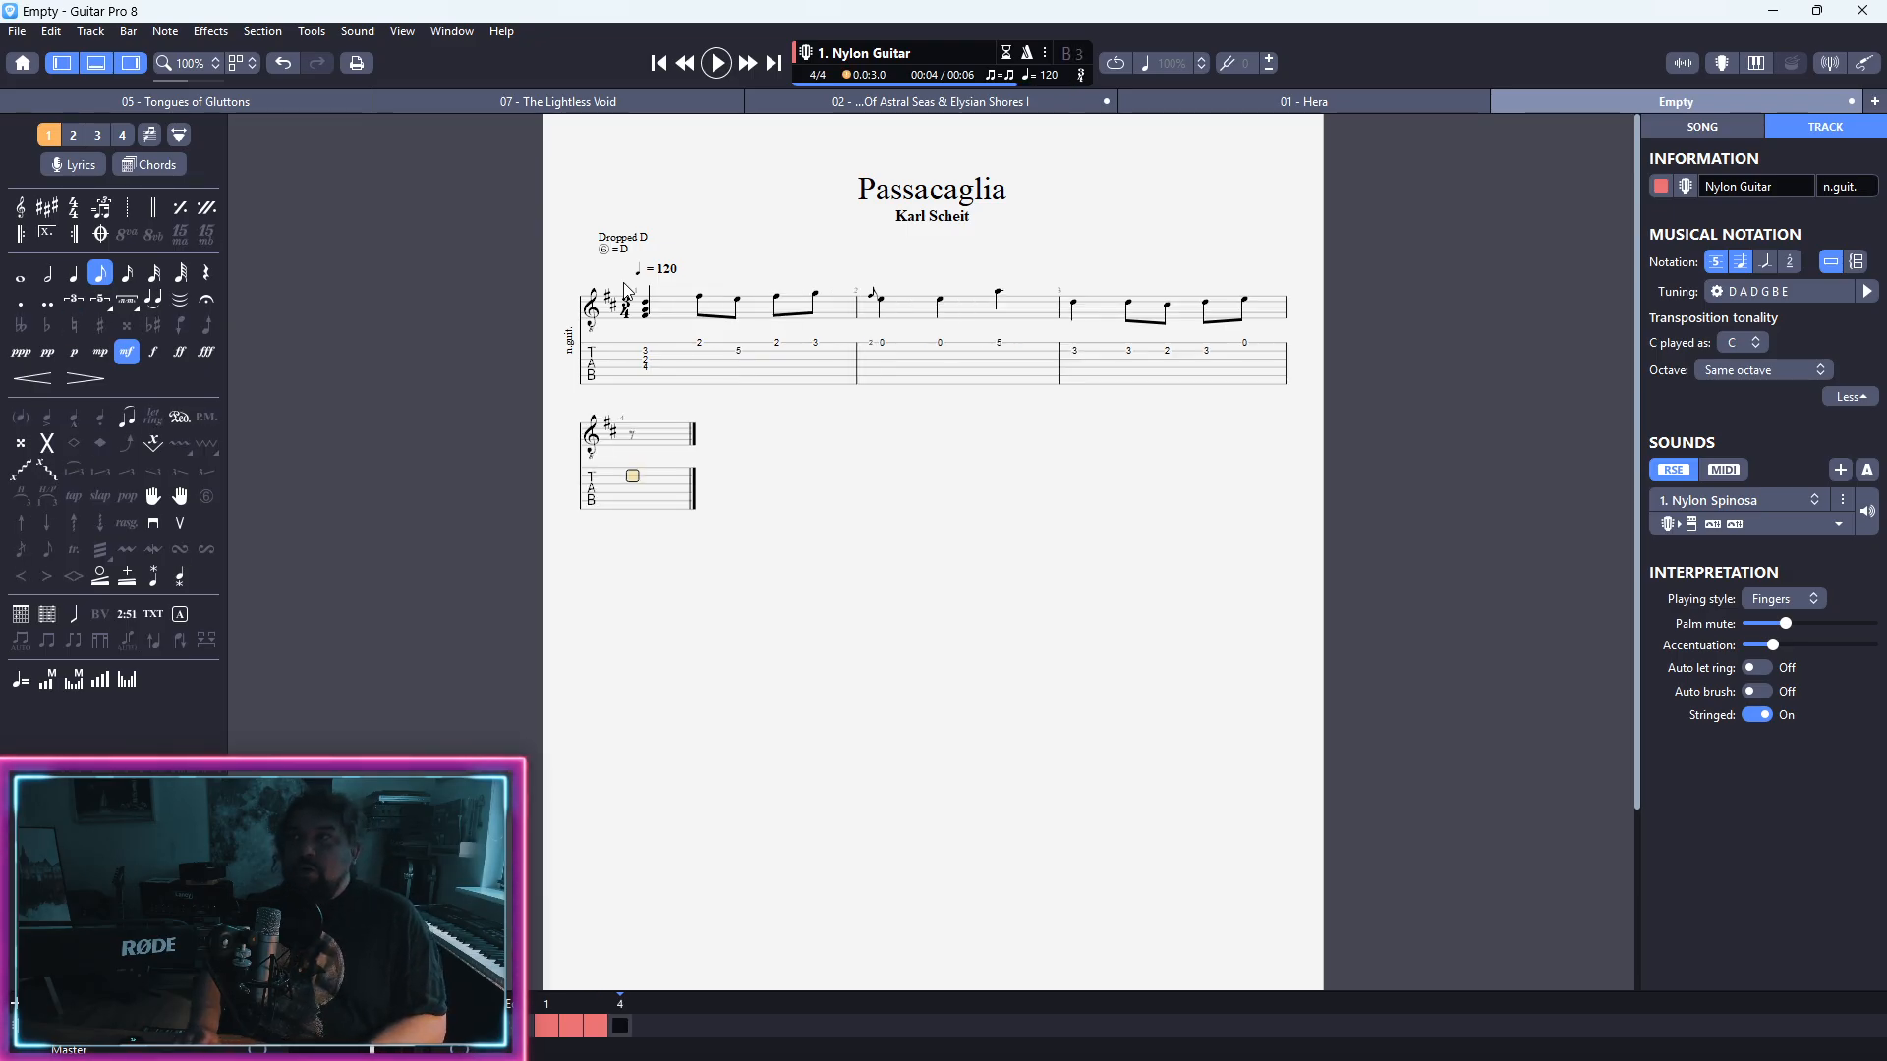
key("3")
Step: Prevent a line break at bar 3 so that bar 4 stays on the same system
key("Left")
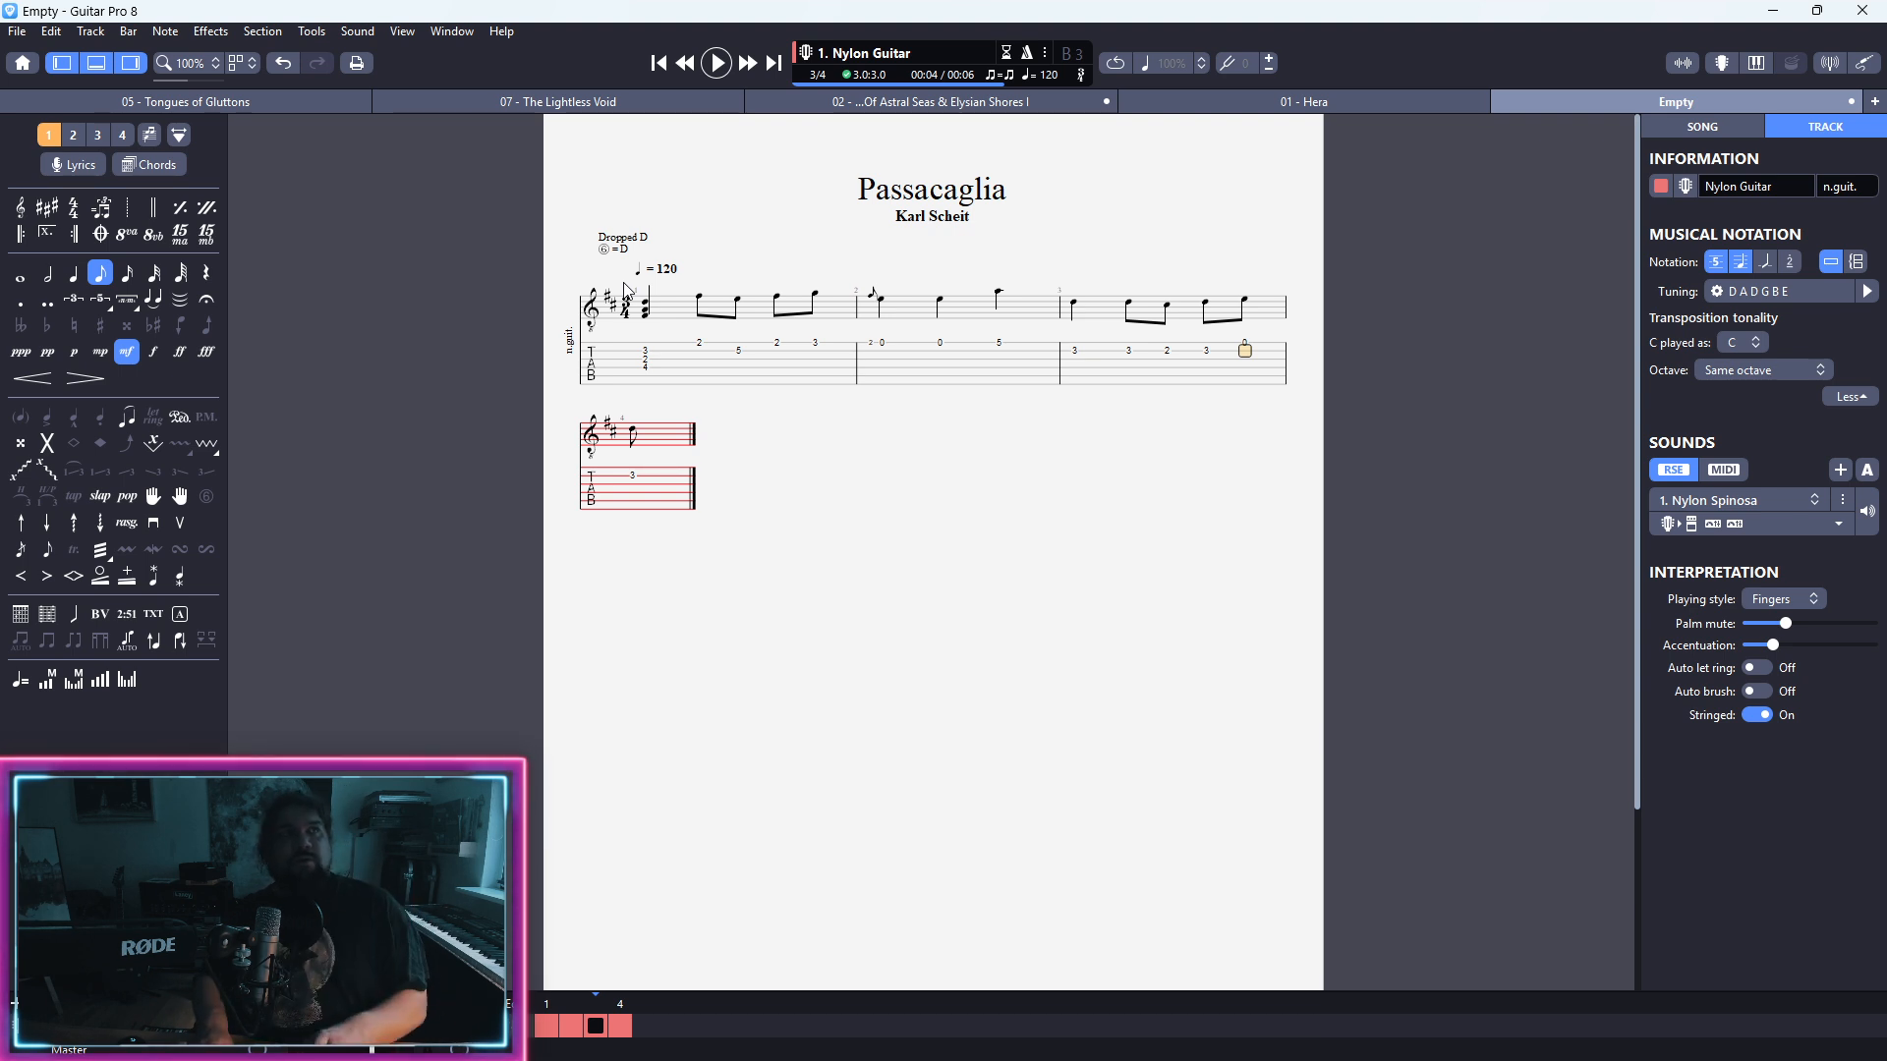
key("Left")
key("Left")
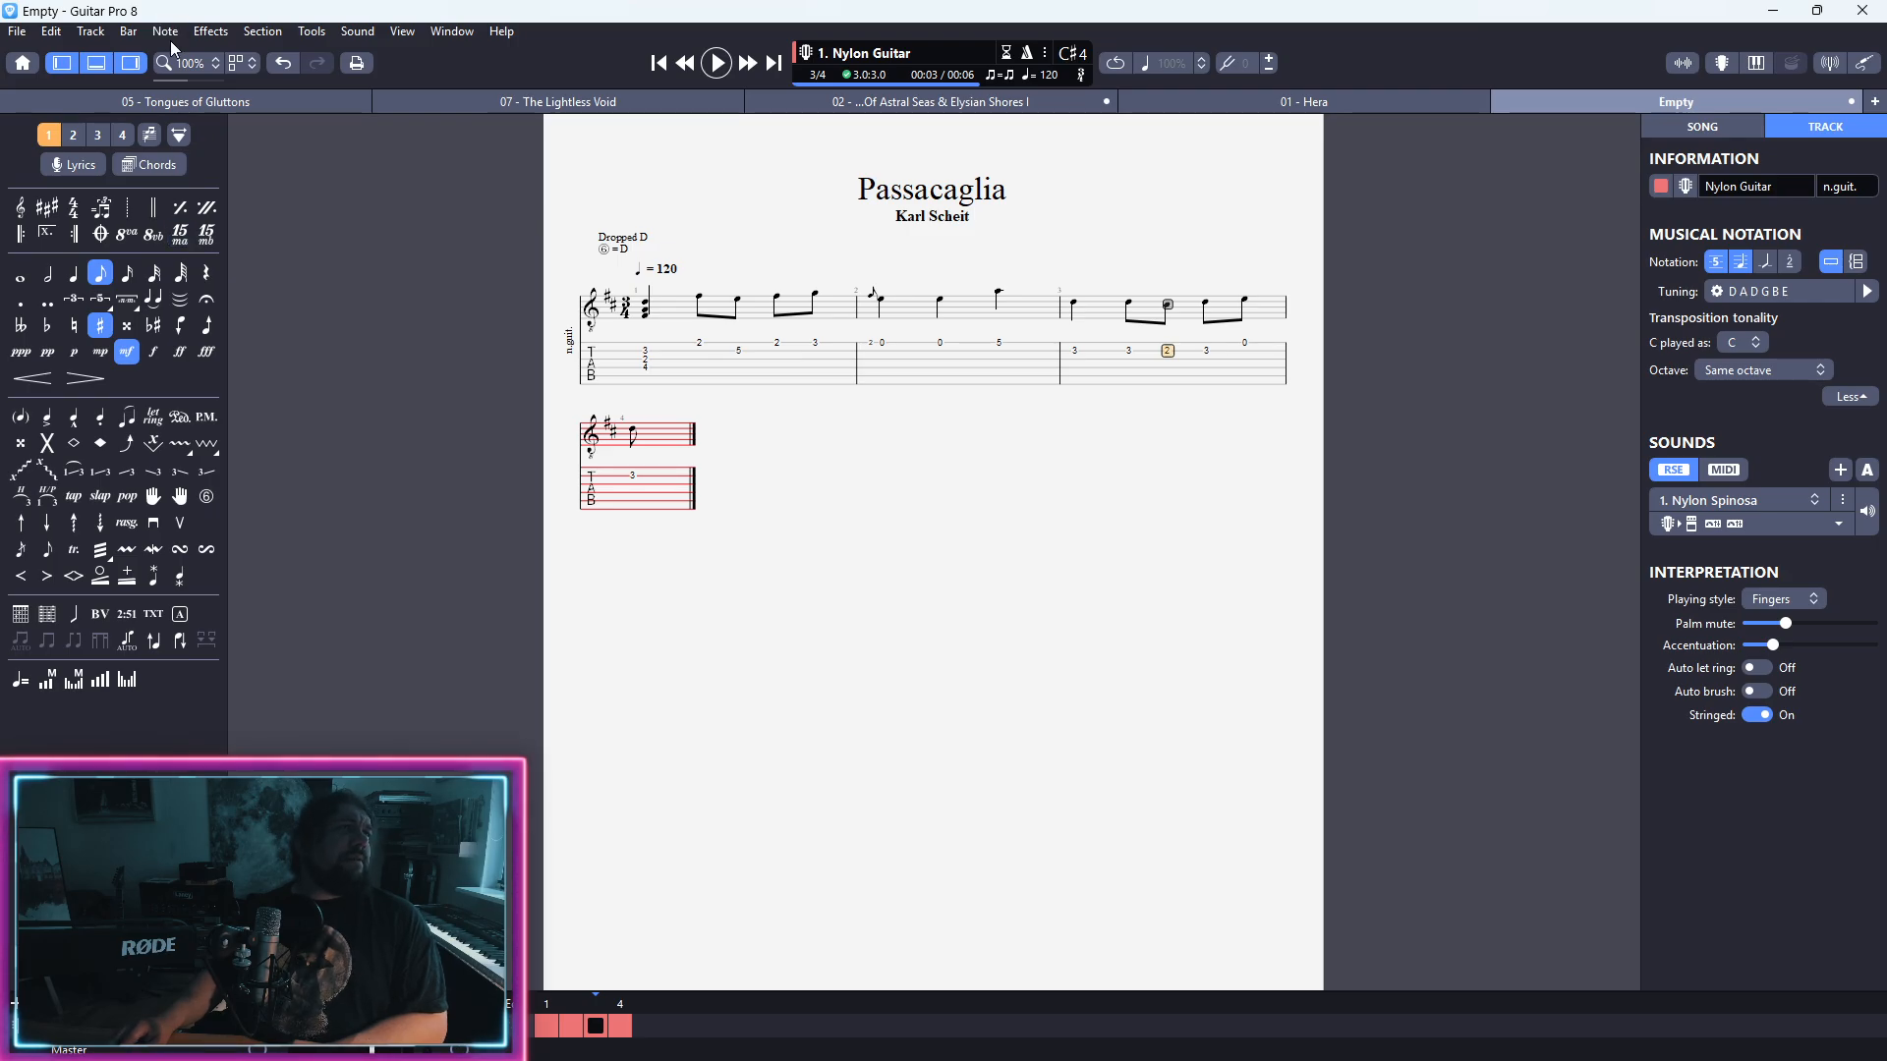
left_click(261, 35)
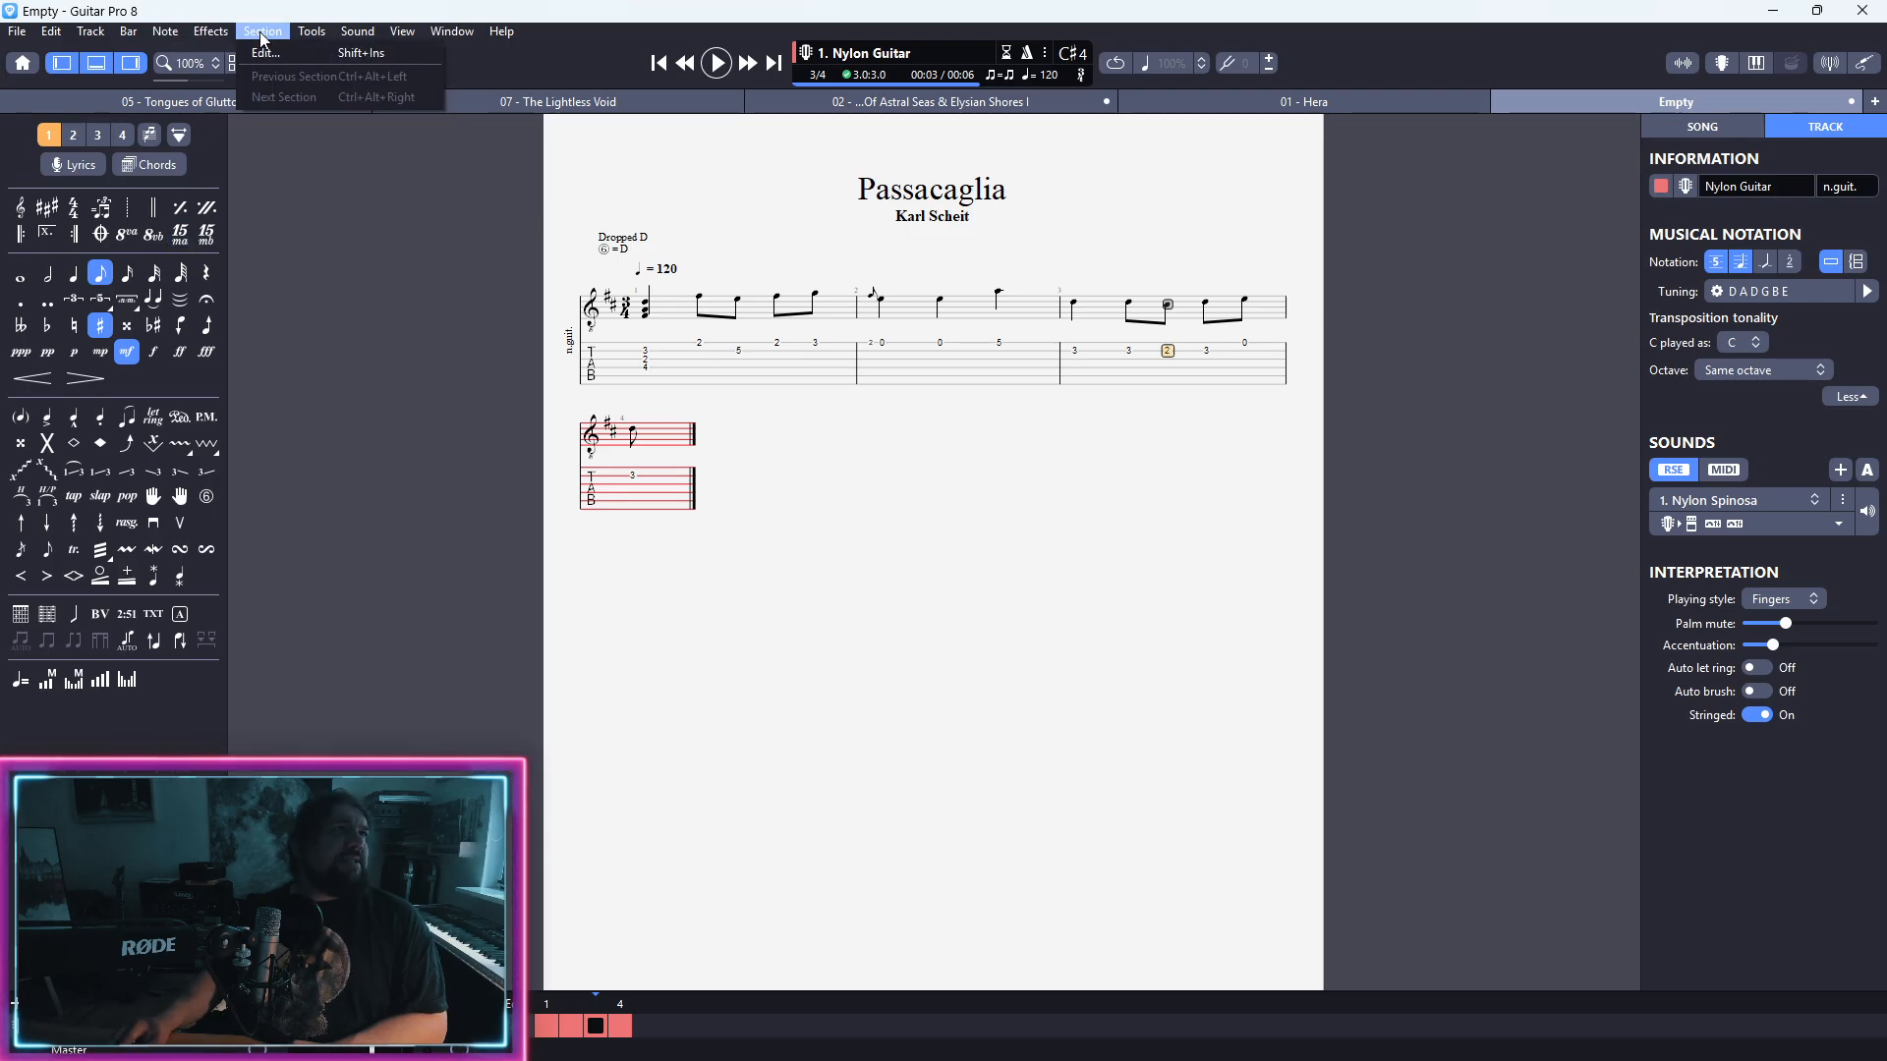
mouse_move(206, 36)
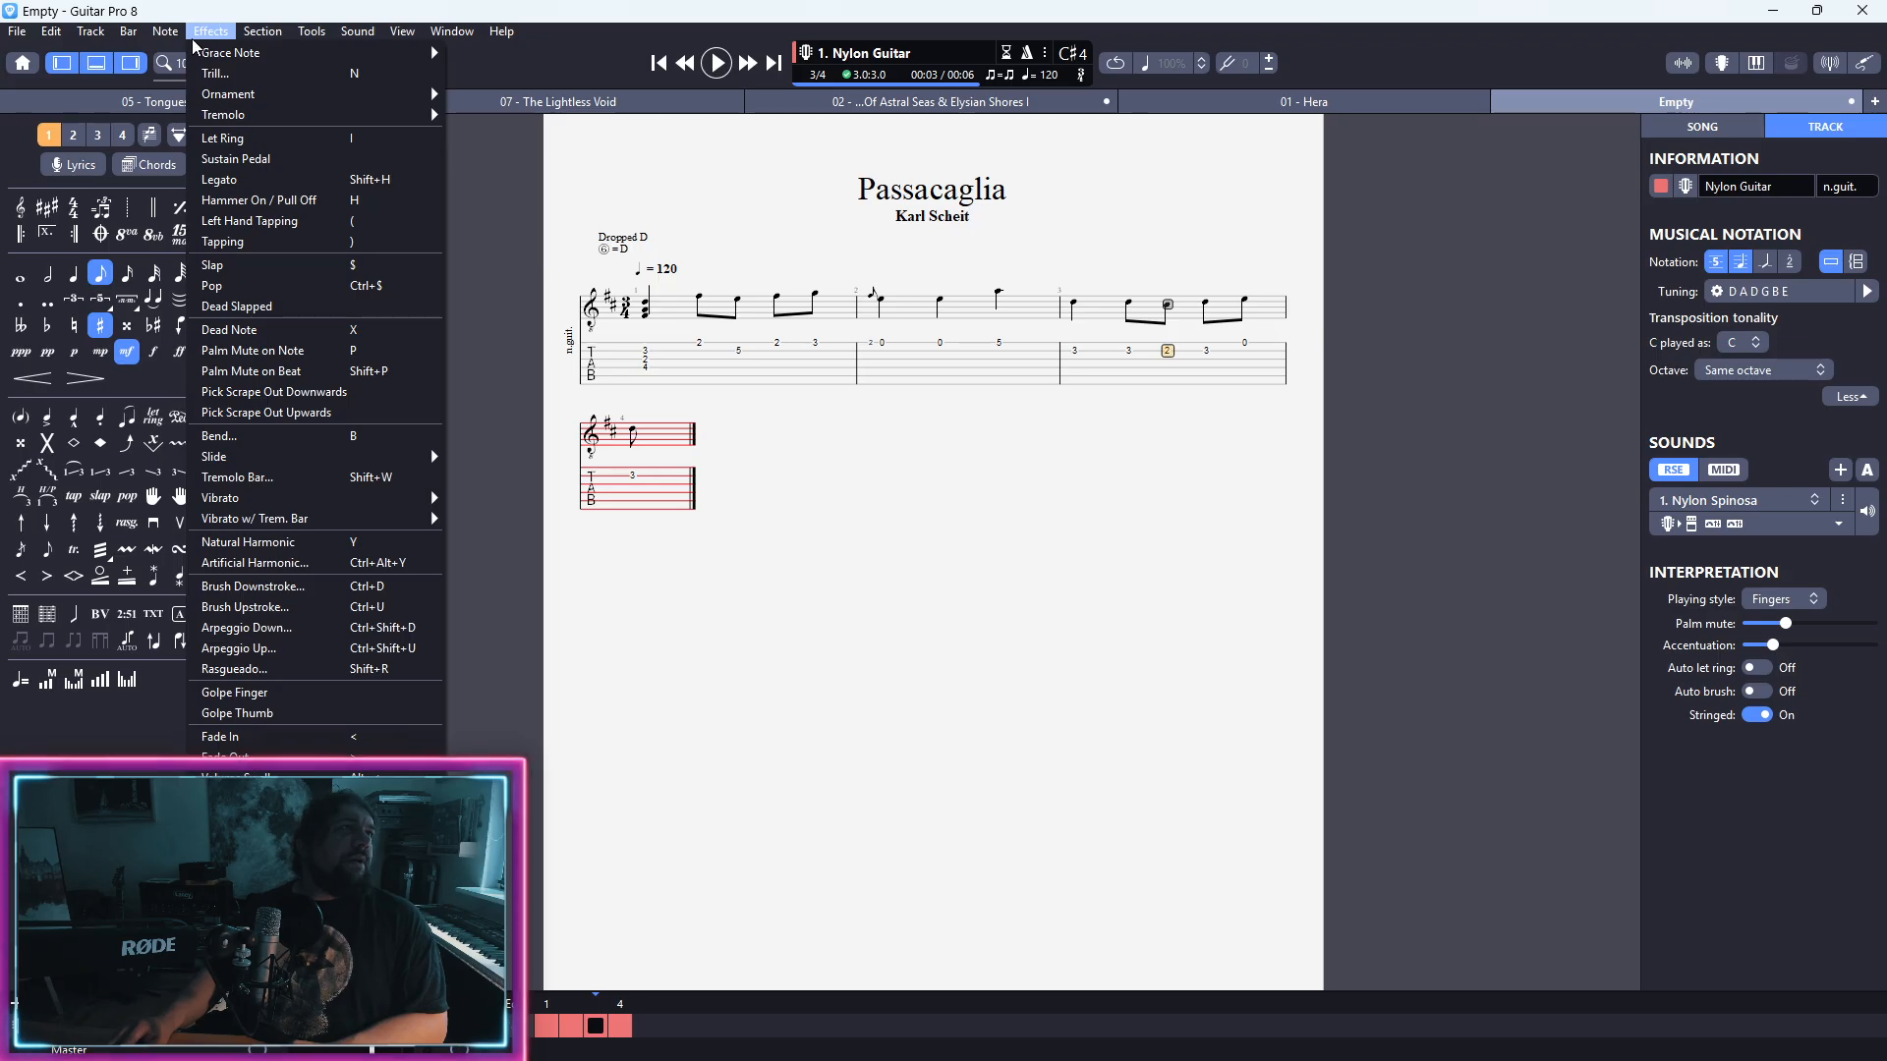
mouse_move(128, 36)
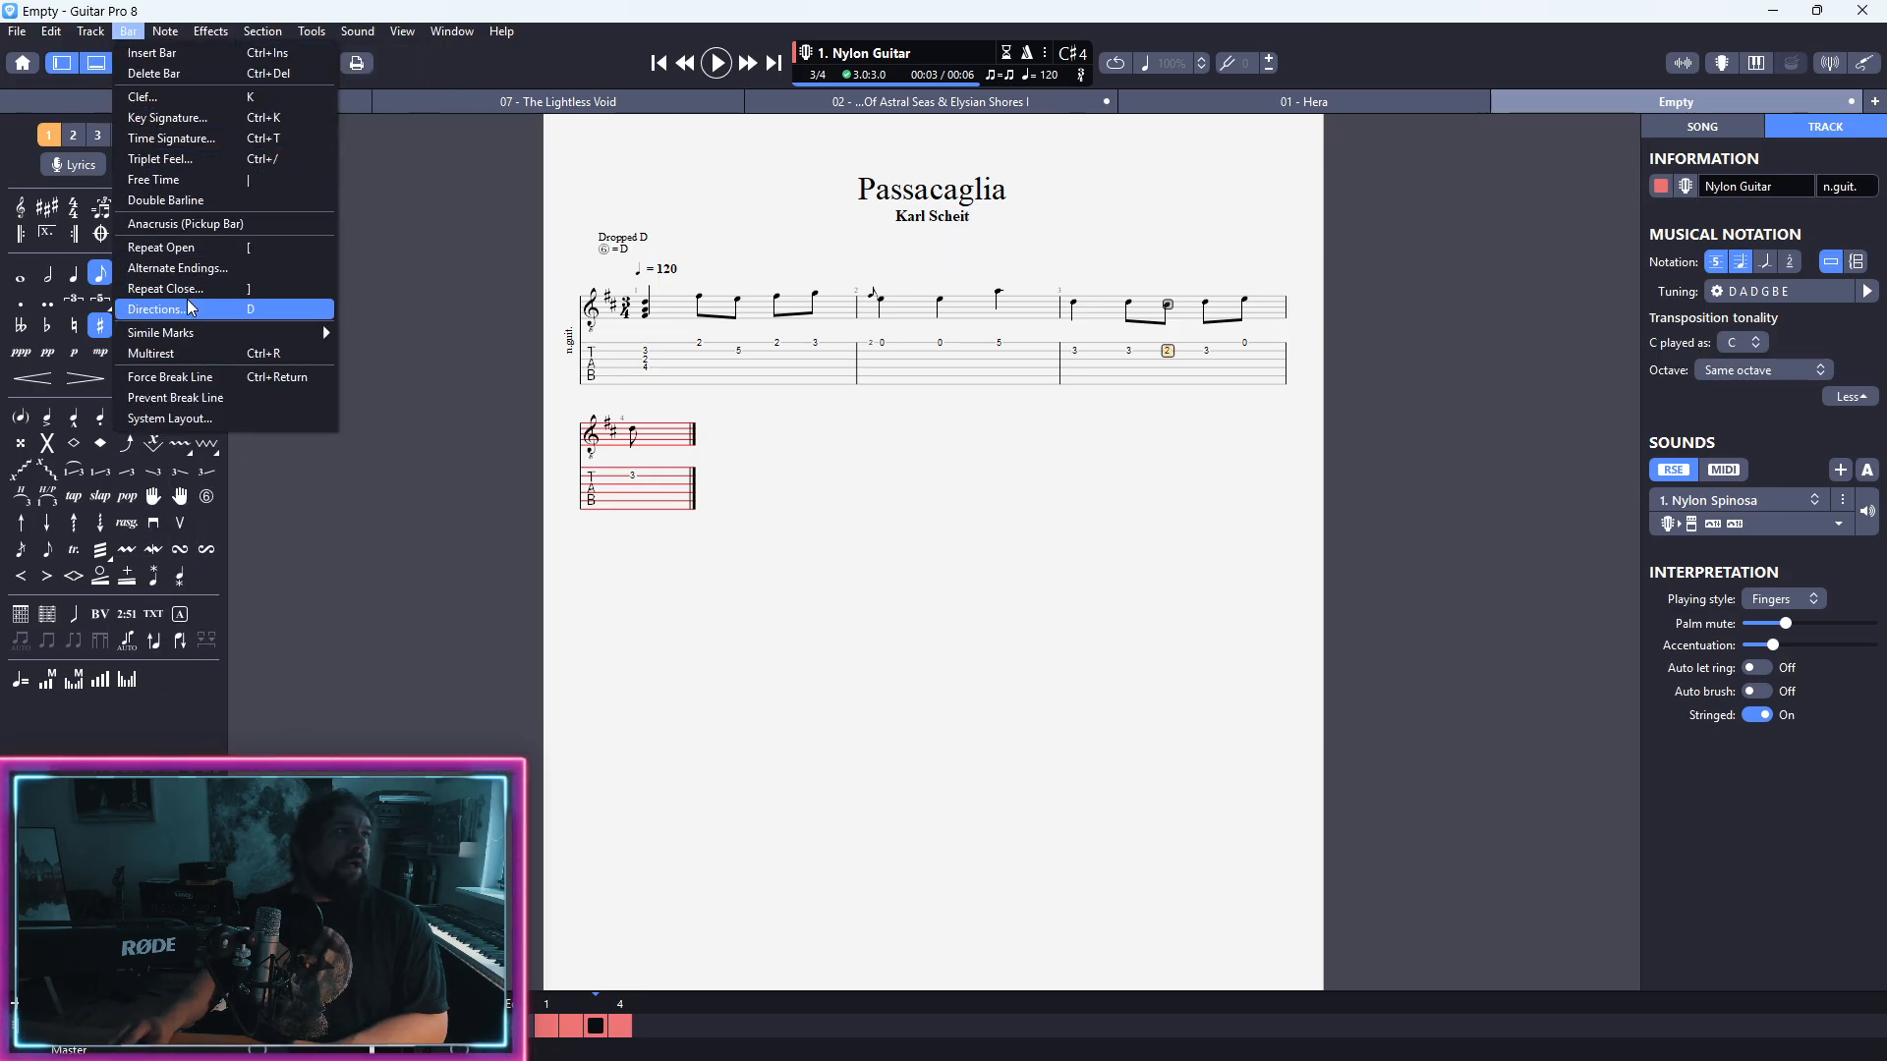
left_click(233, 402)
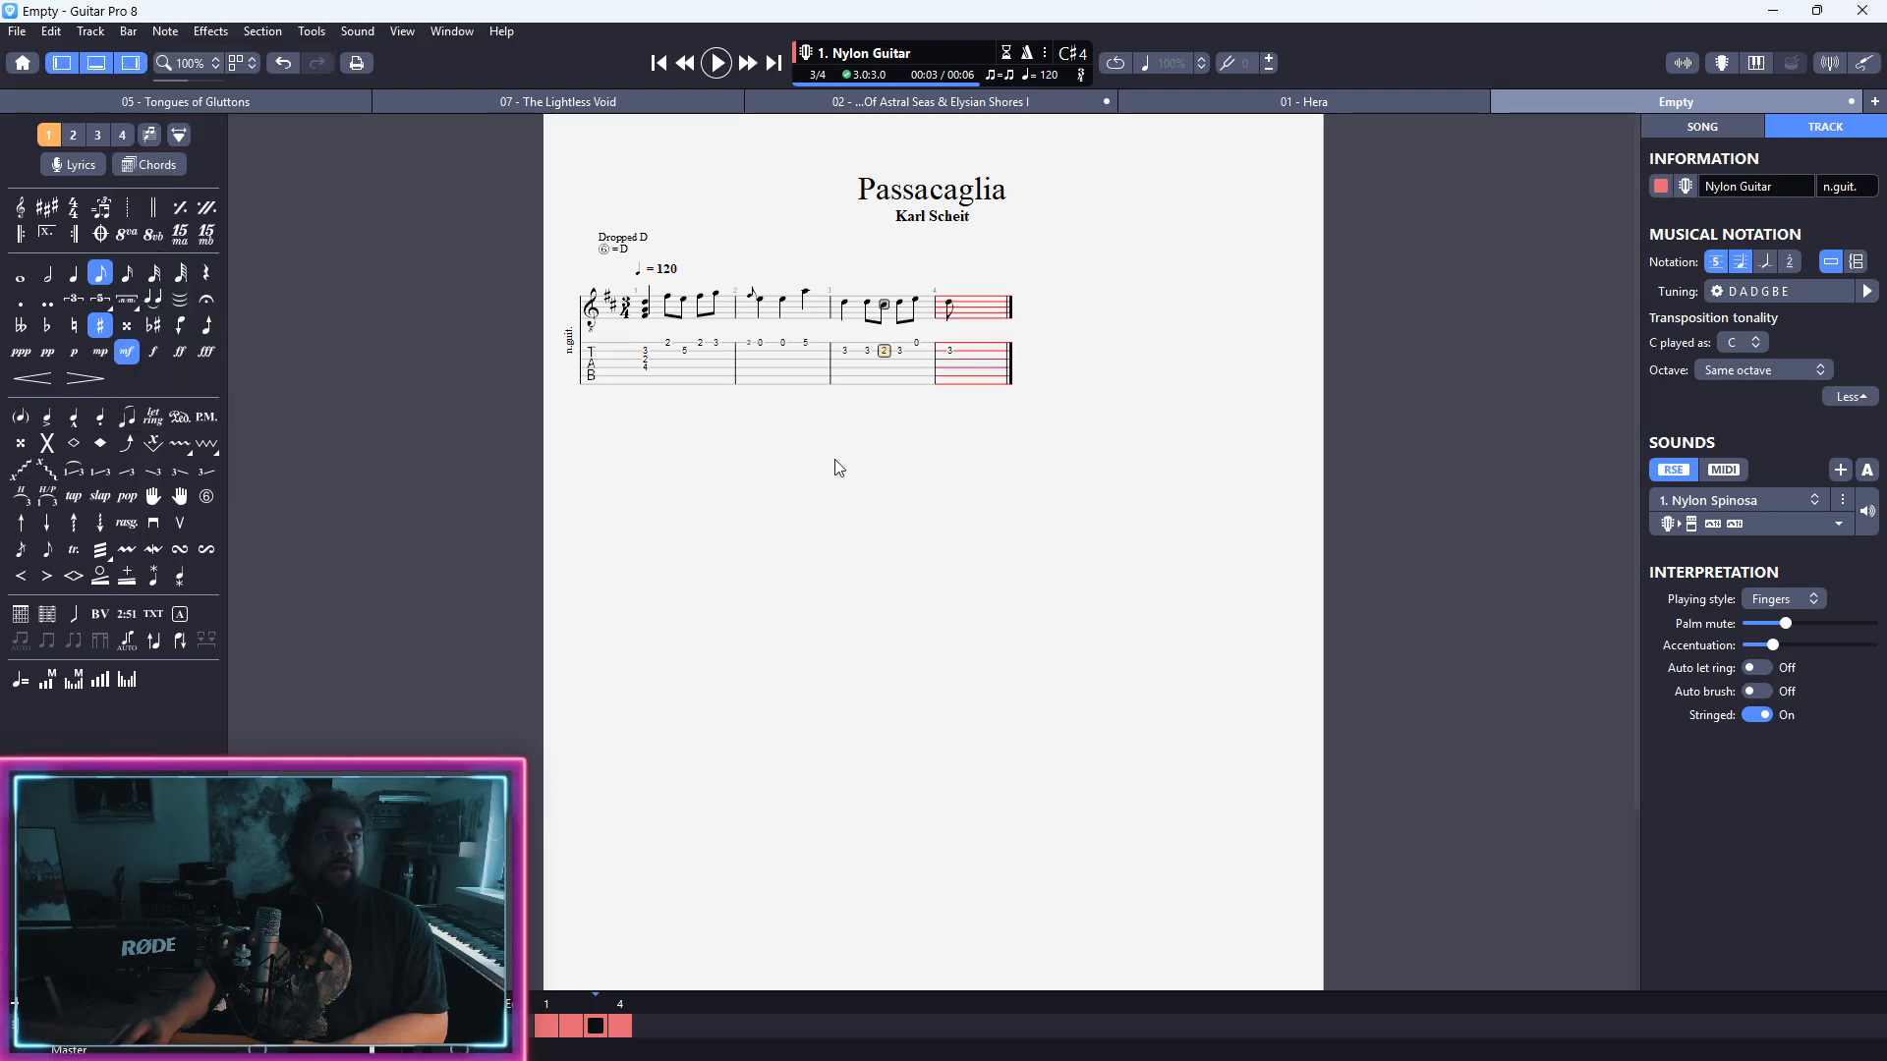
Step: Make bar 4's opening fret 3 note a quarter note and follow it with a fret 1 quarter note on the second string
left_click(958, 362)
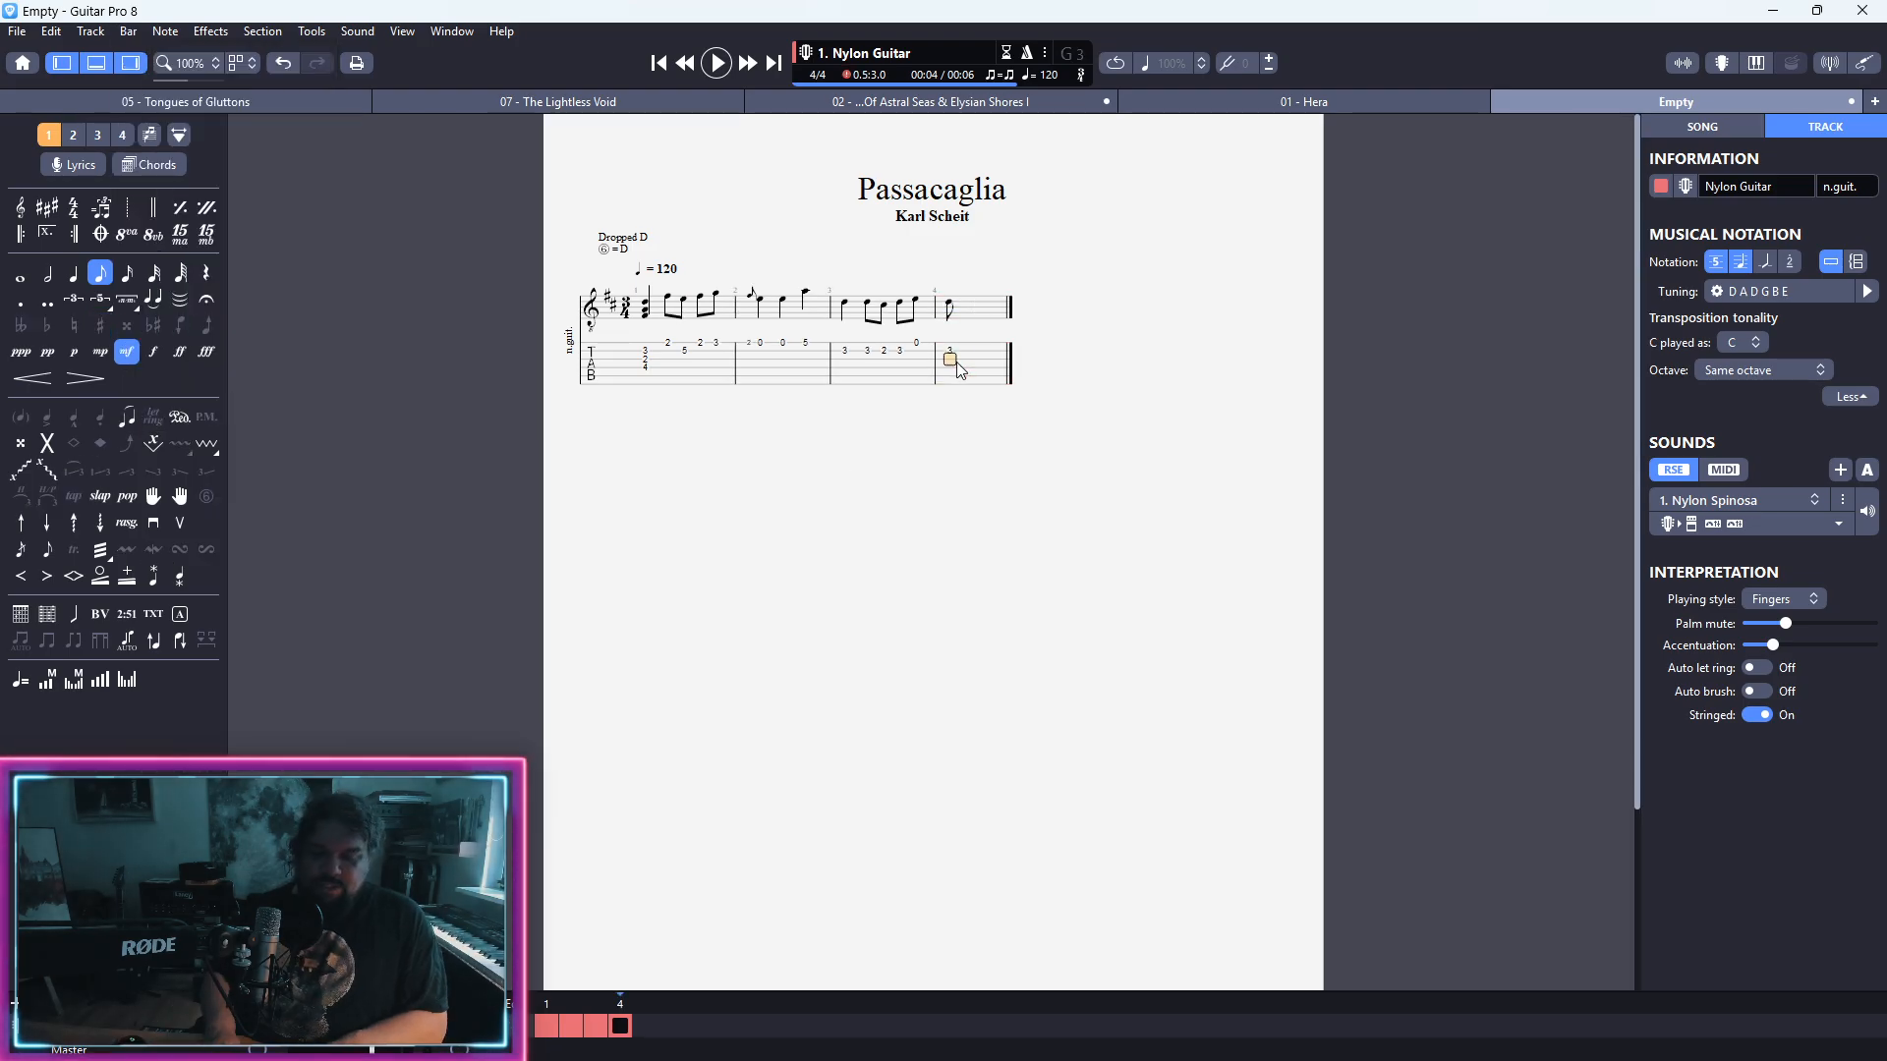
key("ctrl+z")
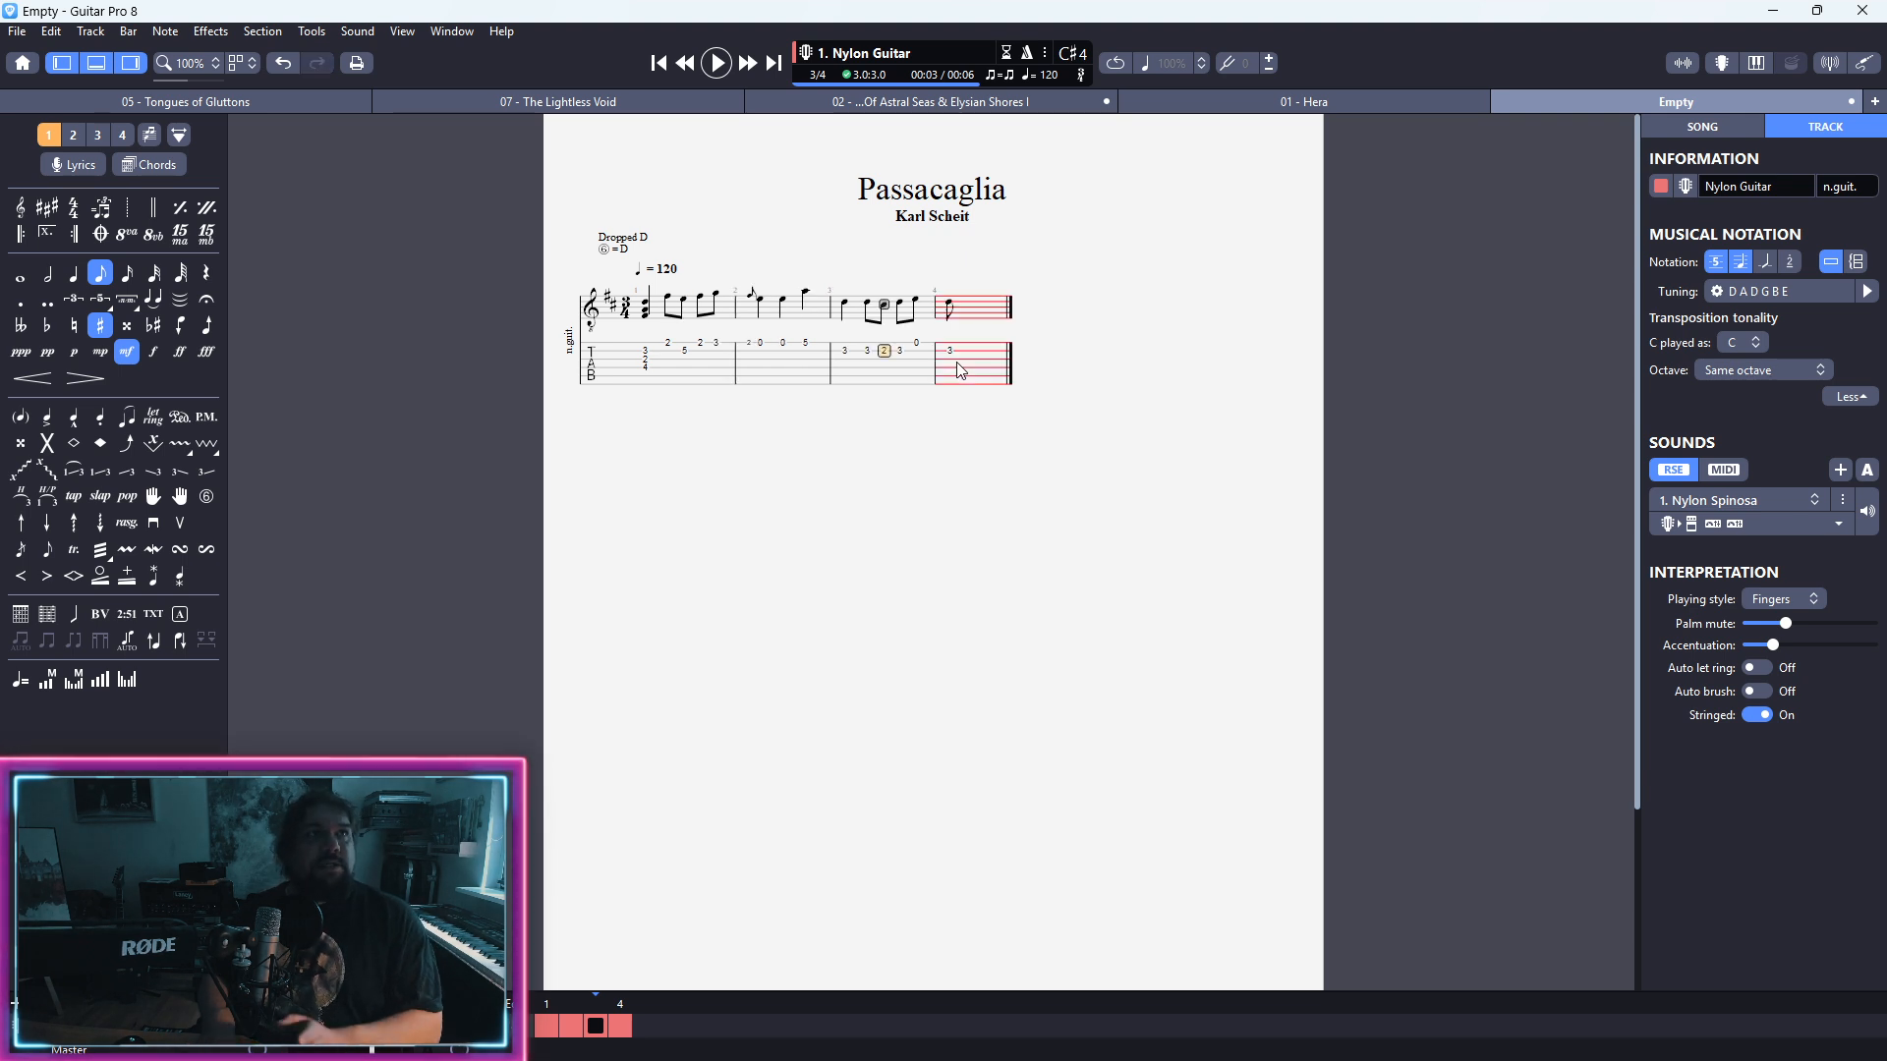
key("Right")
key("Right")
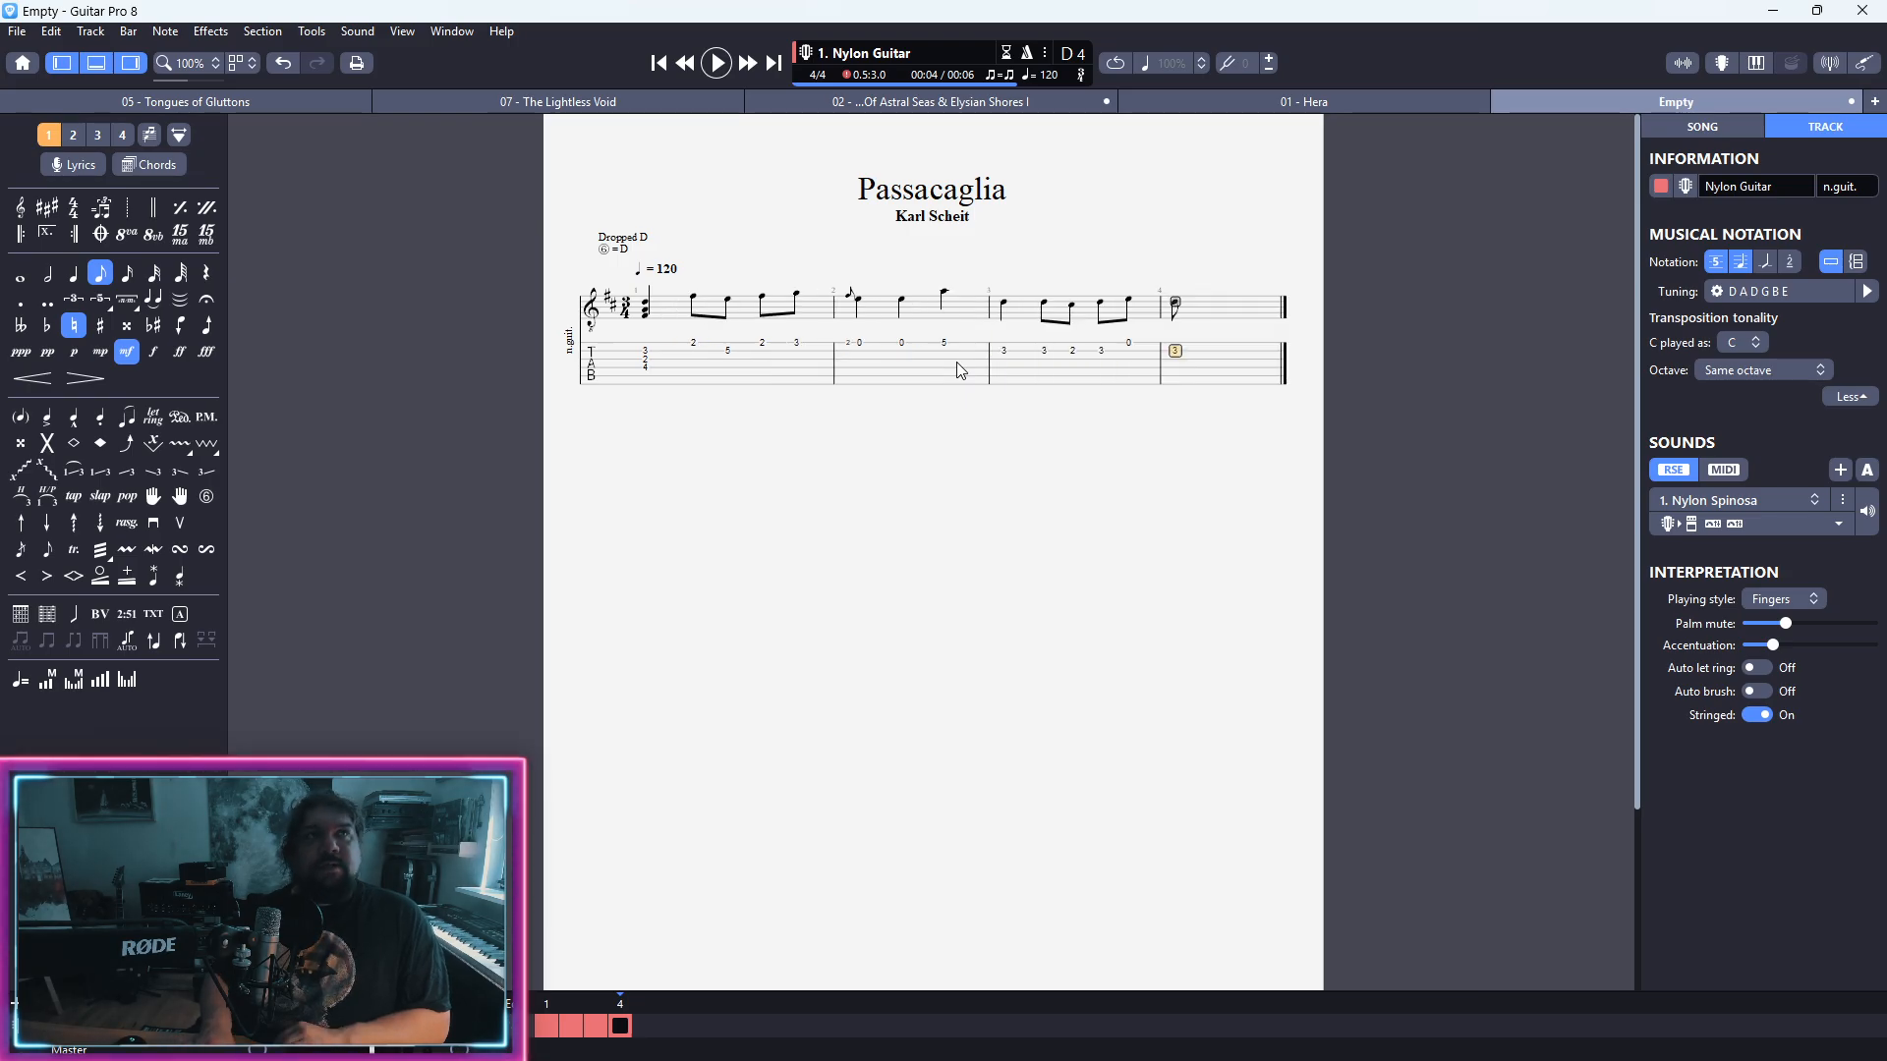
key("minus")
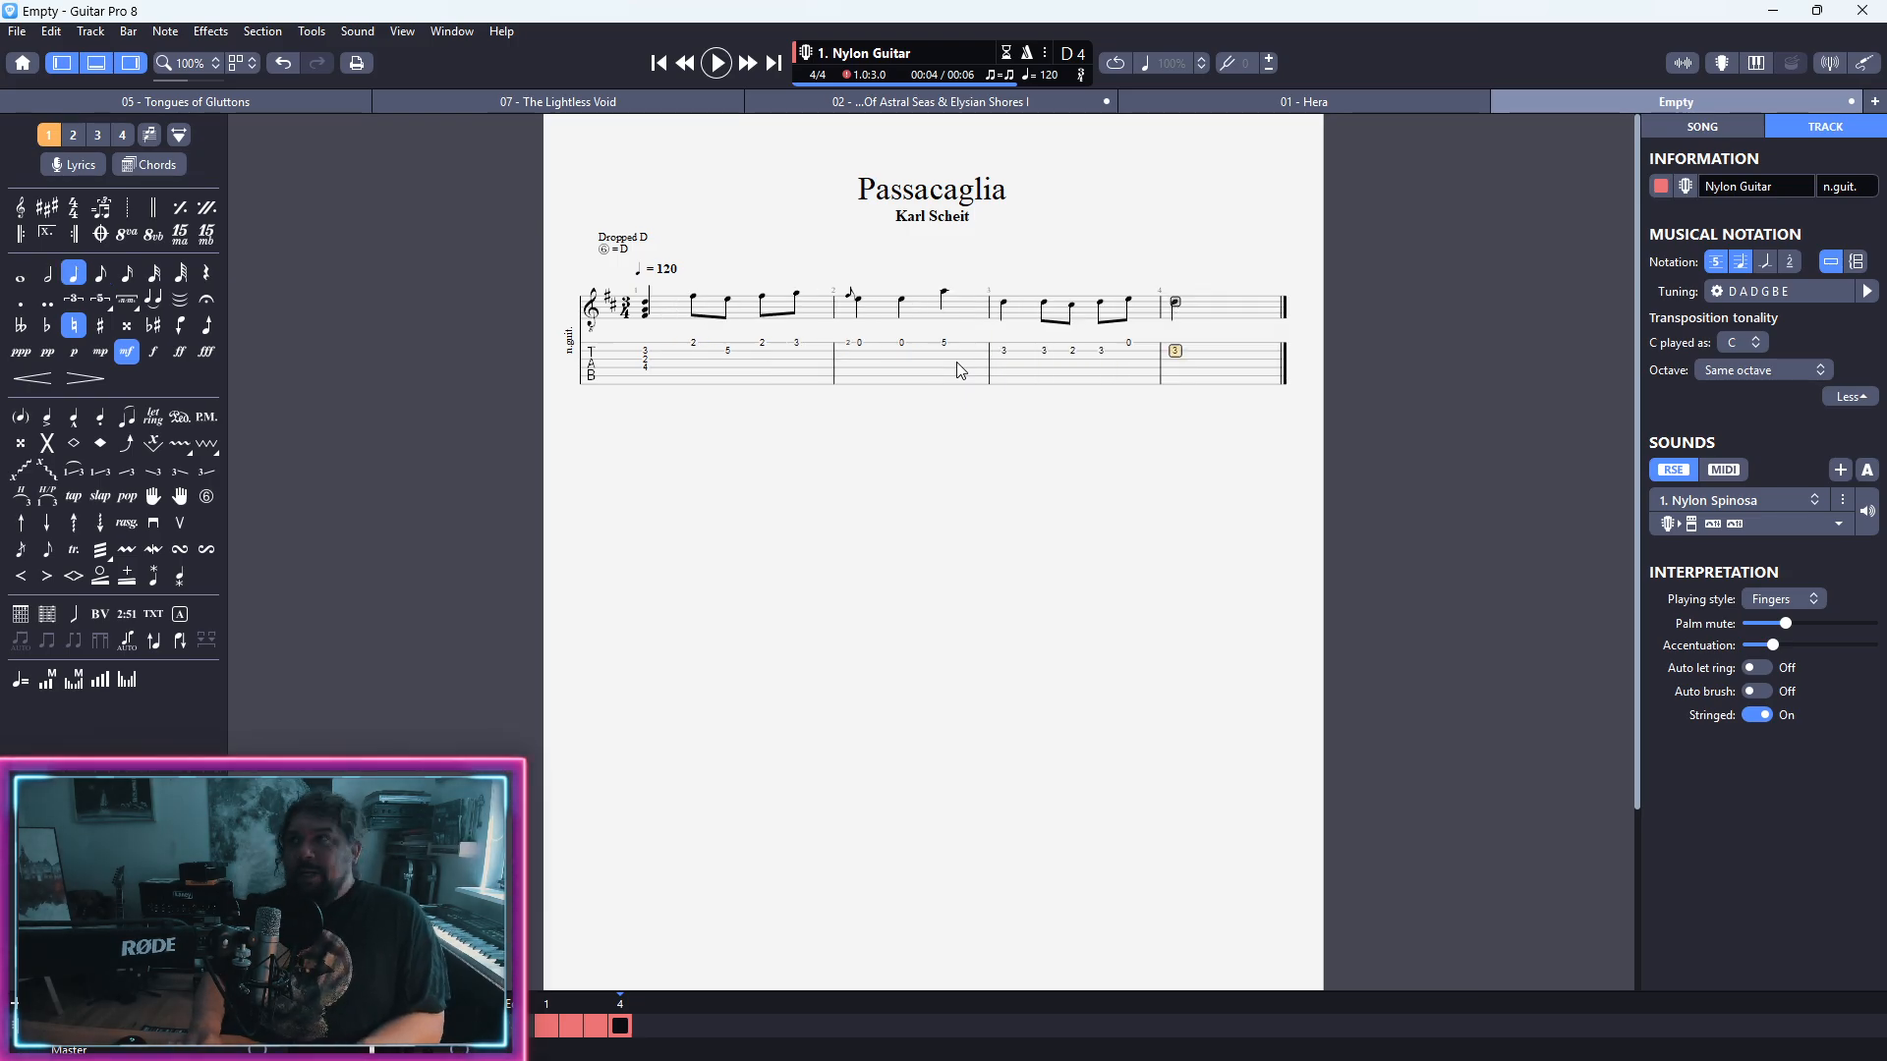
key("Right")
key("1")
key("Left")
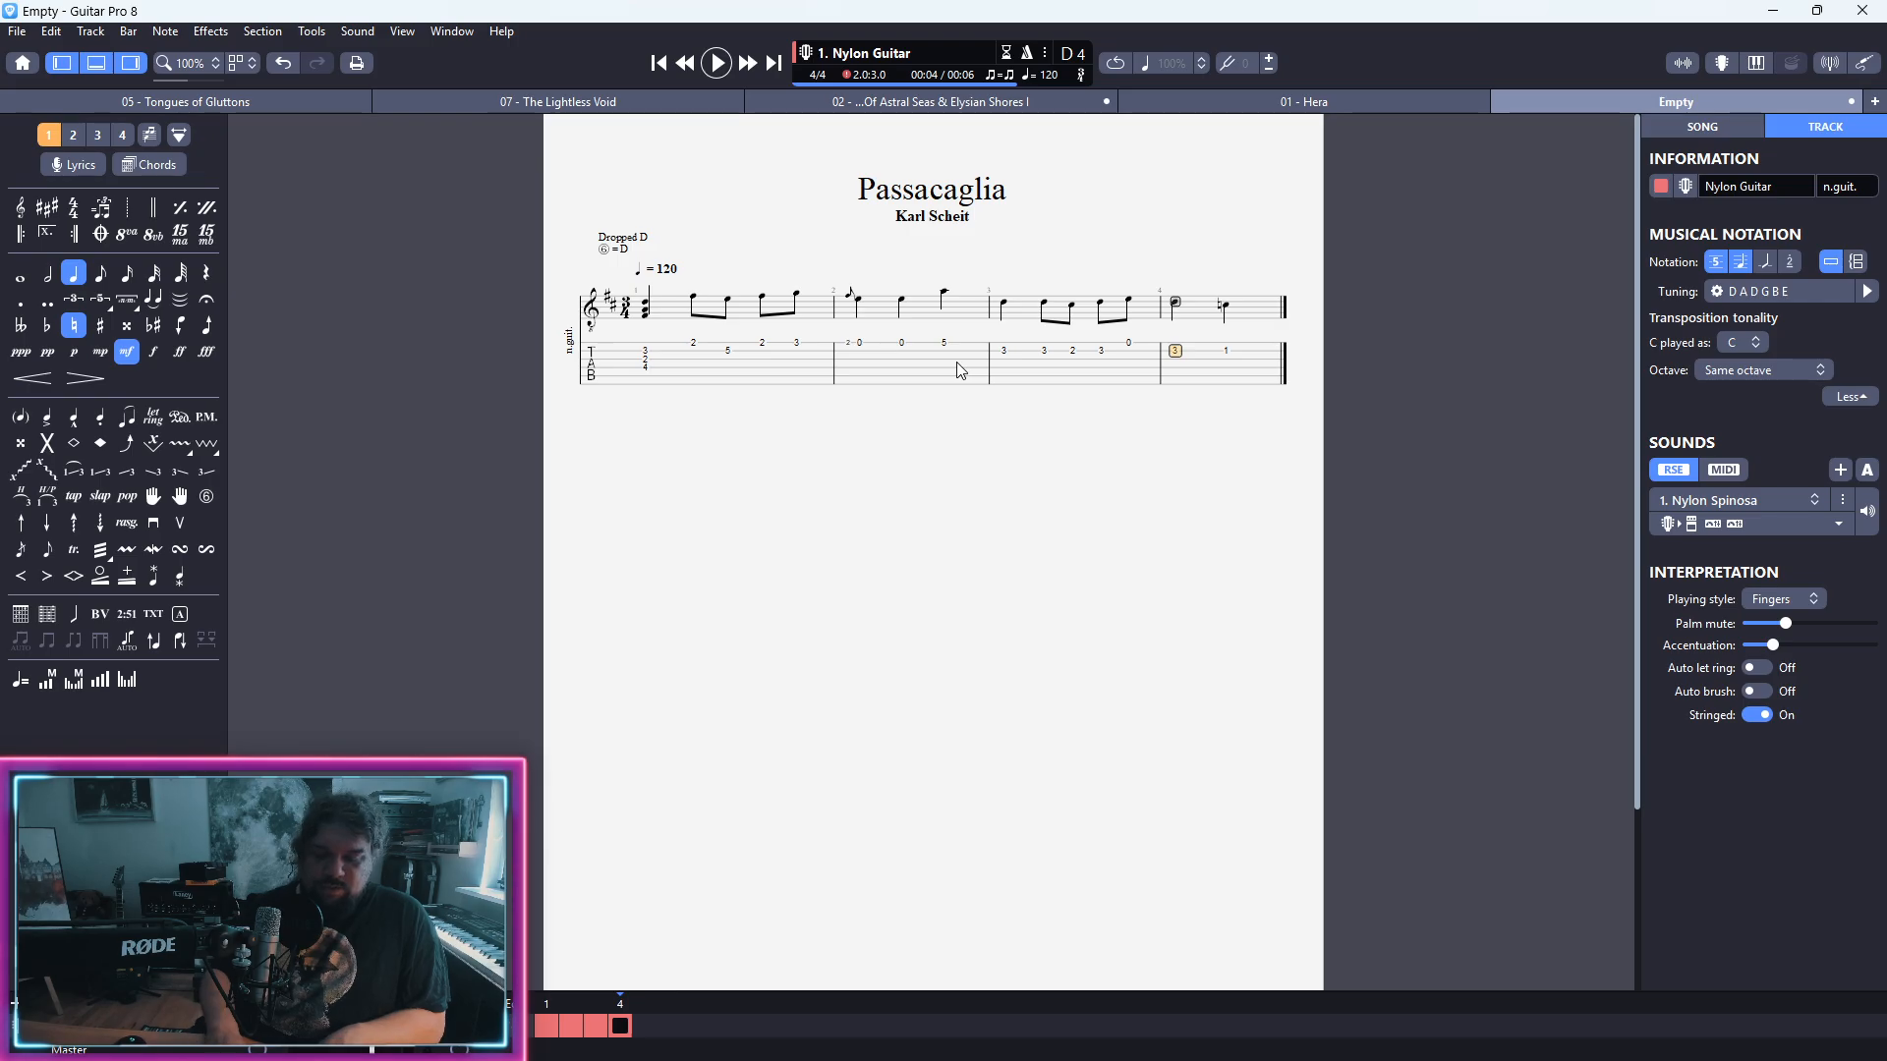
Step: Turn bar 4's opening fret 3 note into a grace note and set the following quarter note to fret 2
key("g")
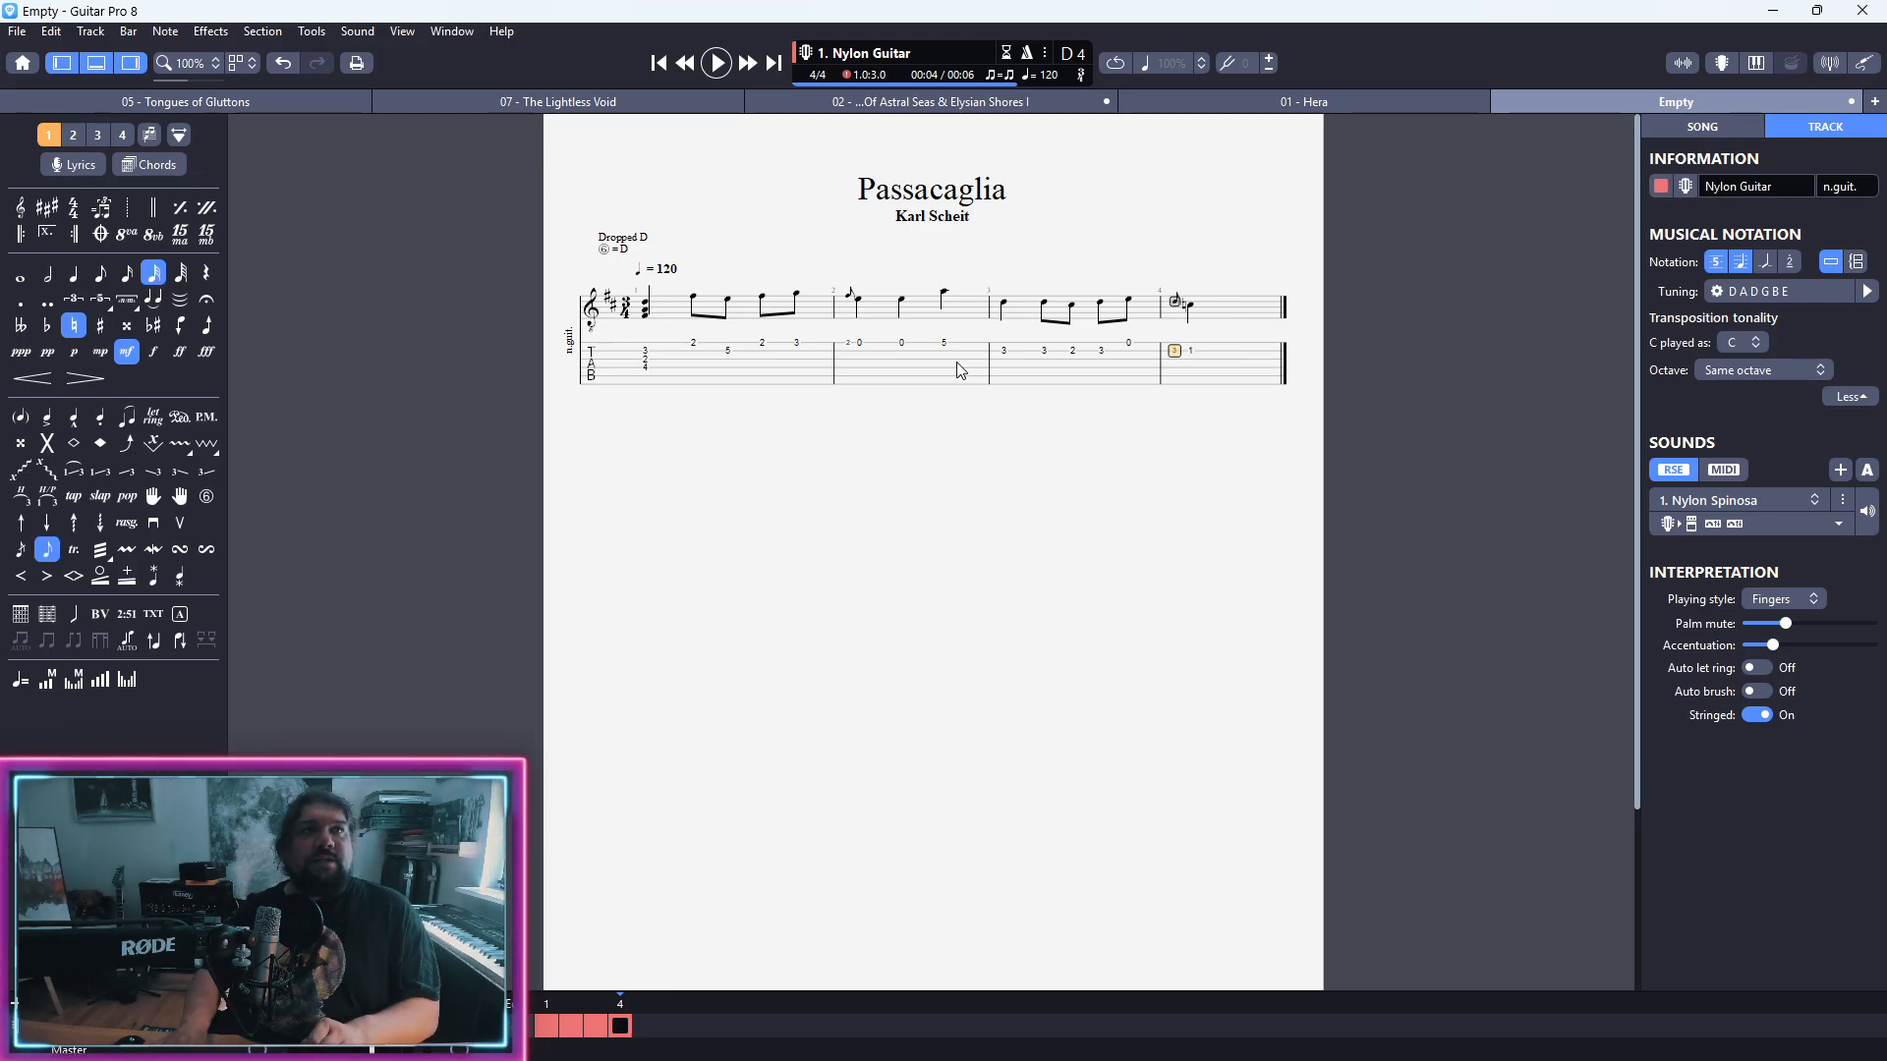
key("Right")
key("2")
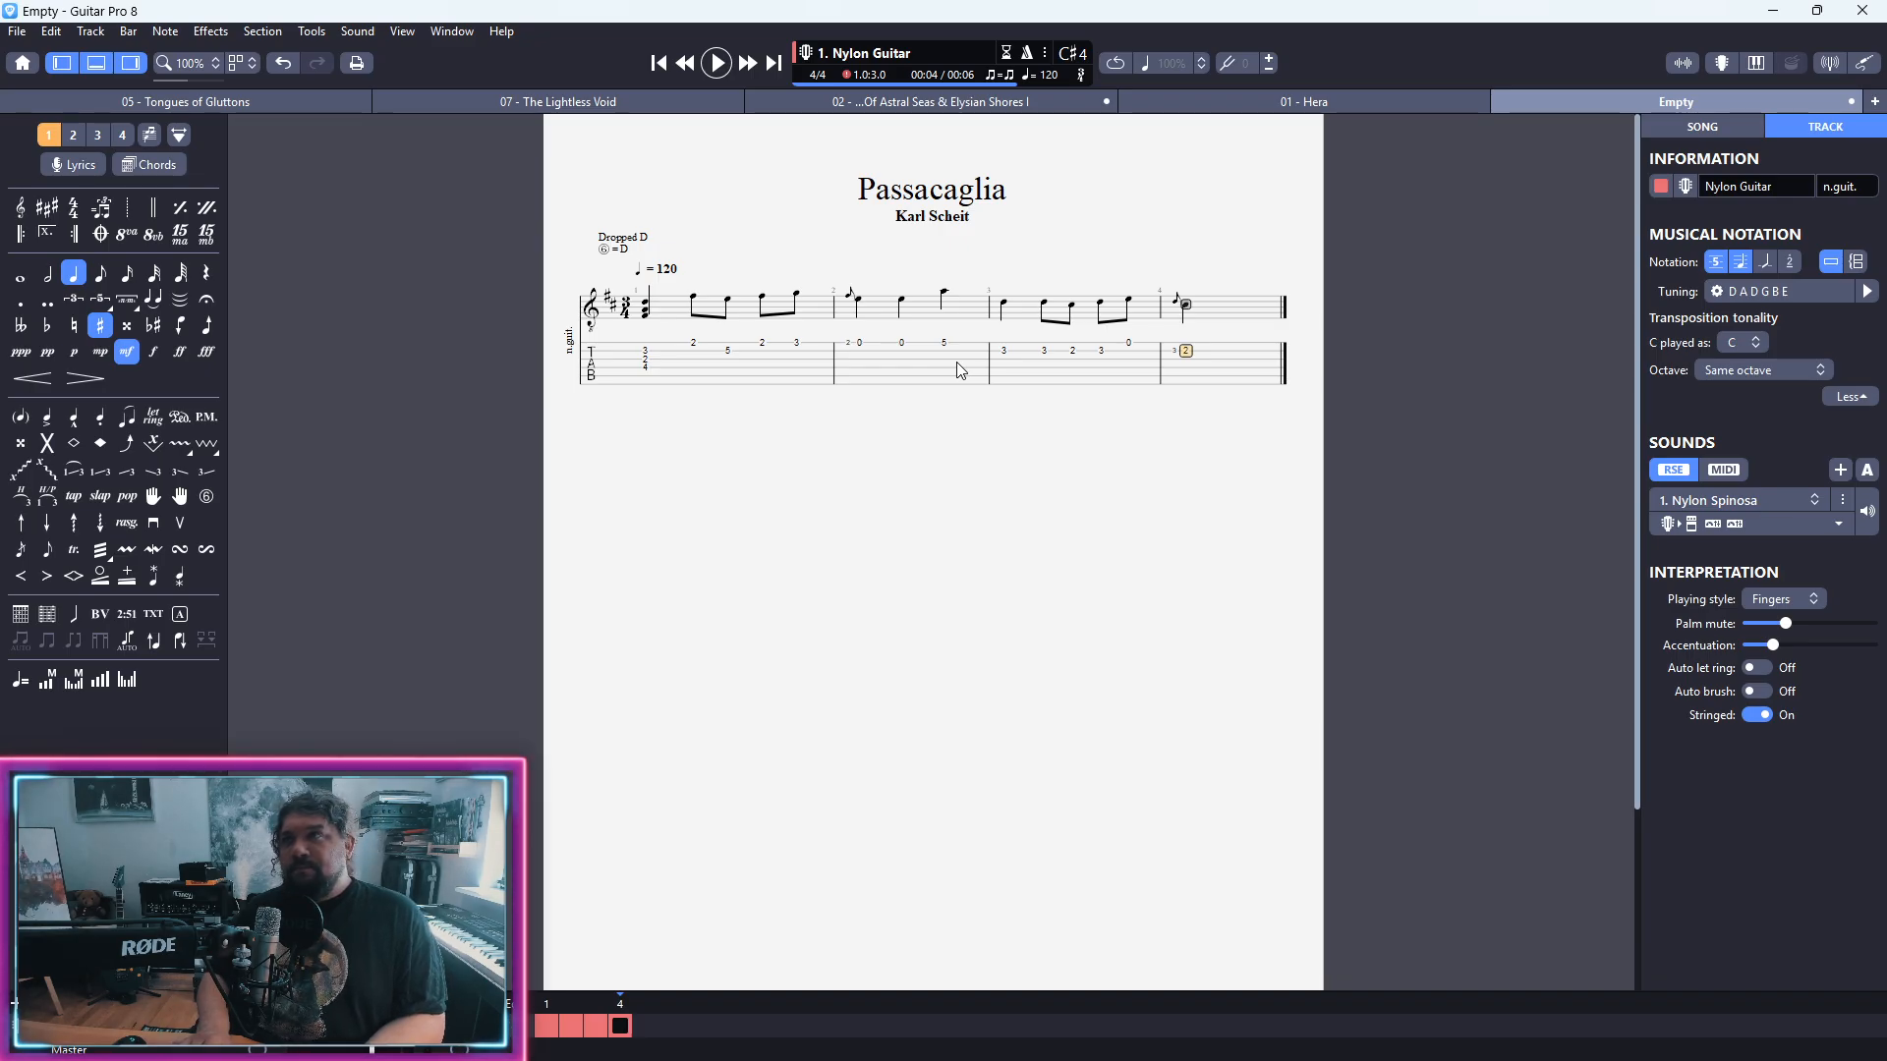
key("Right")
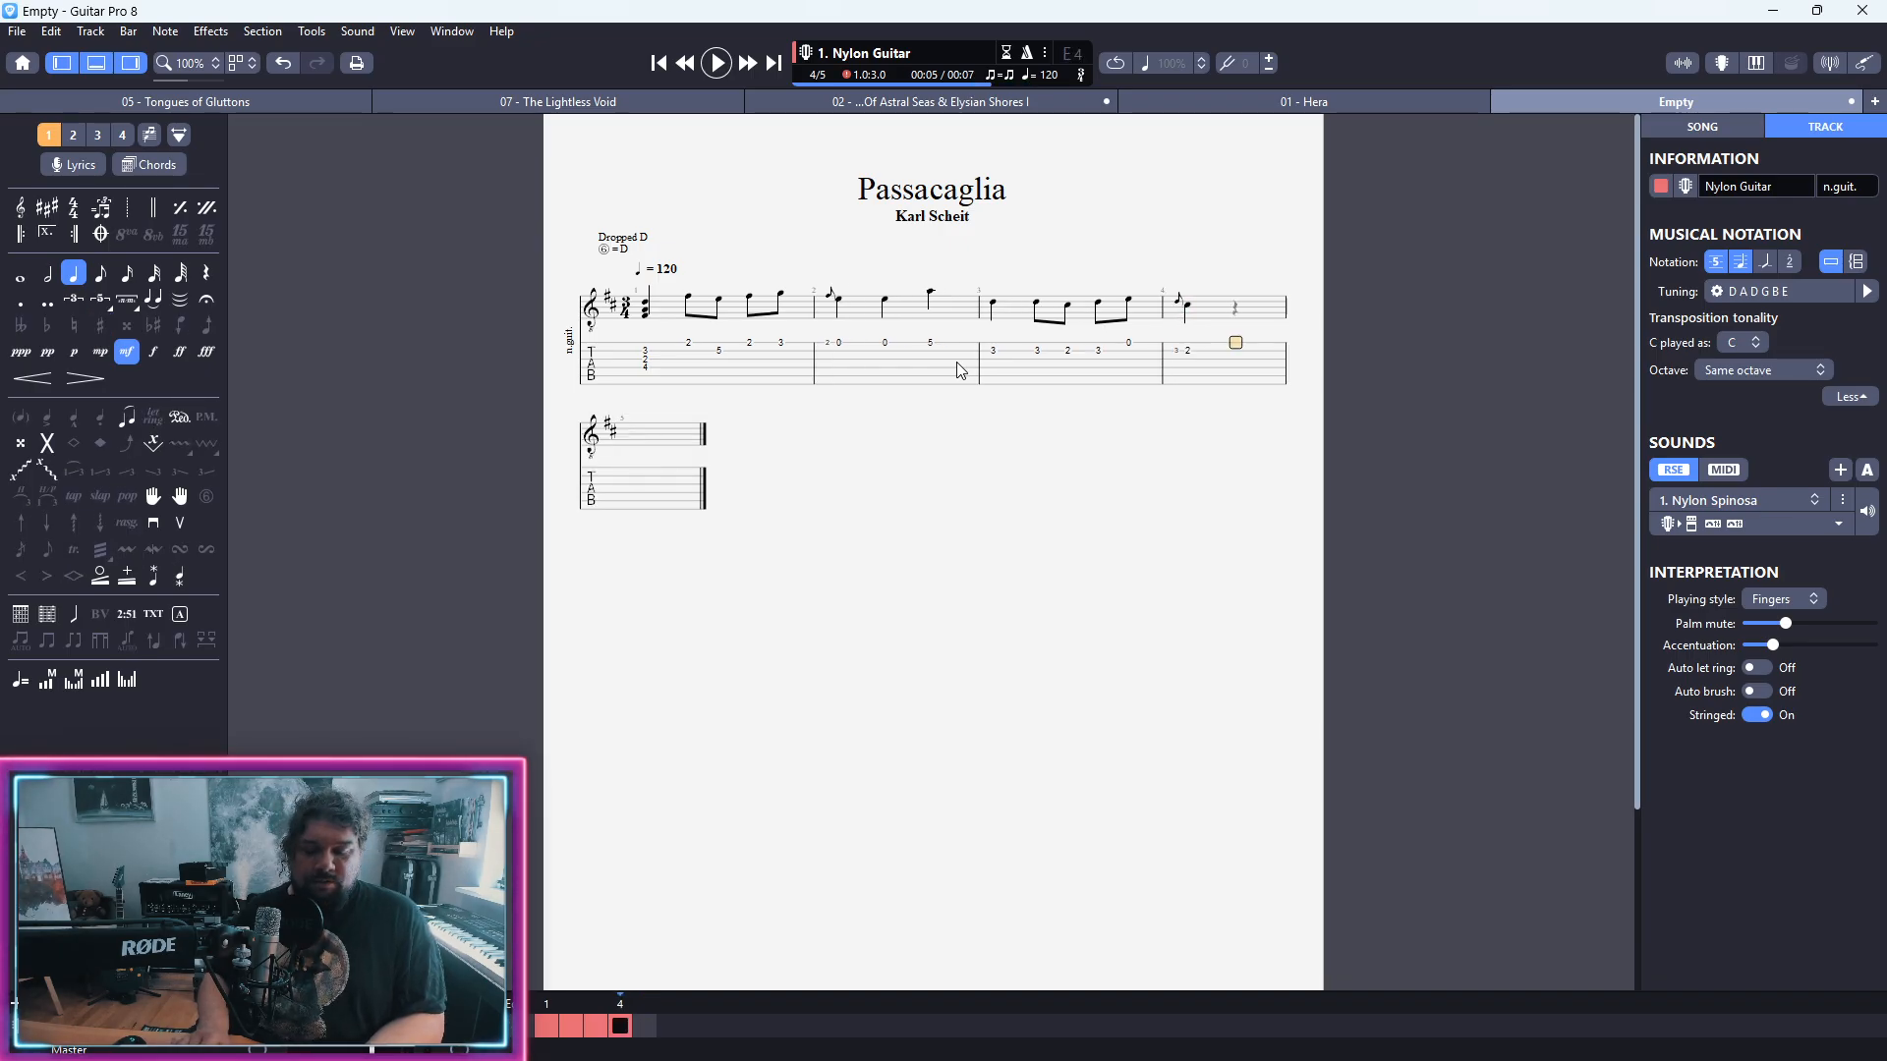
Step: Complete bar 4 with two quarter notes at fret 5 on the first string
type("5")
key("Right")
type("5")
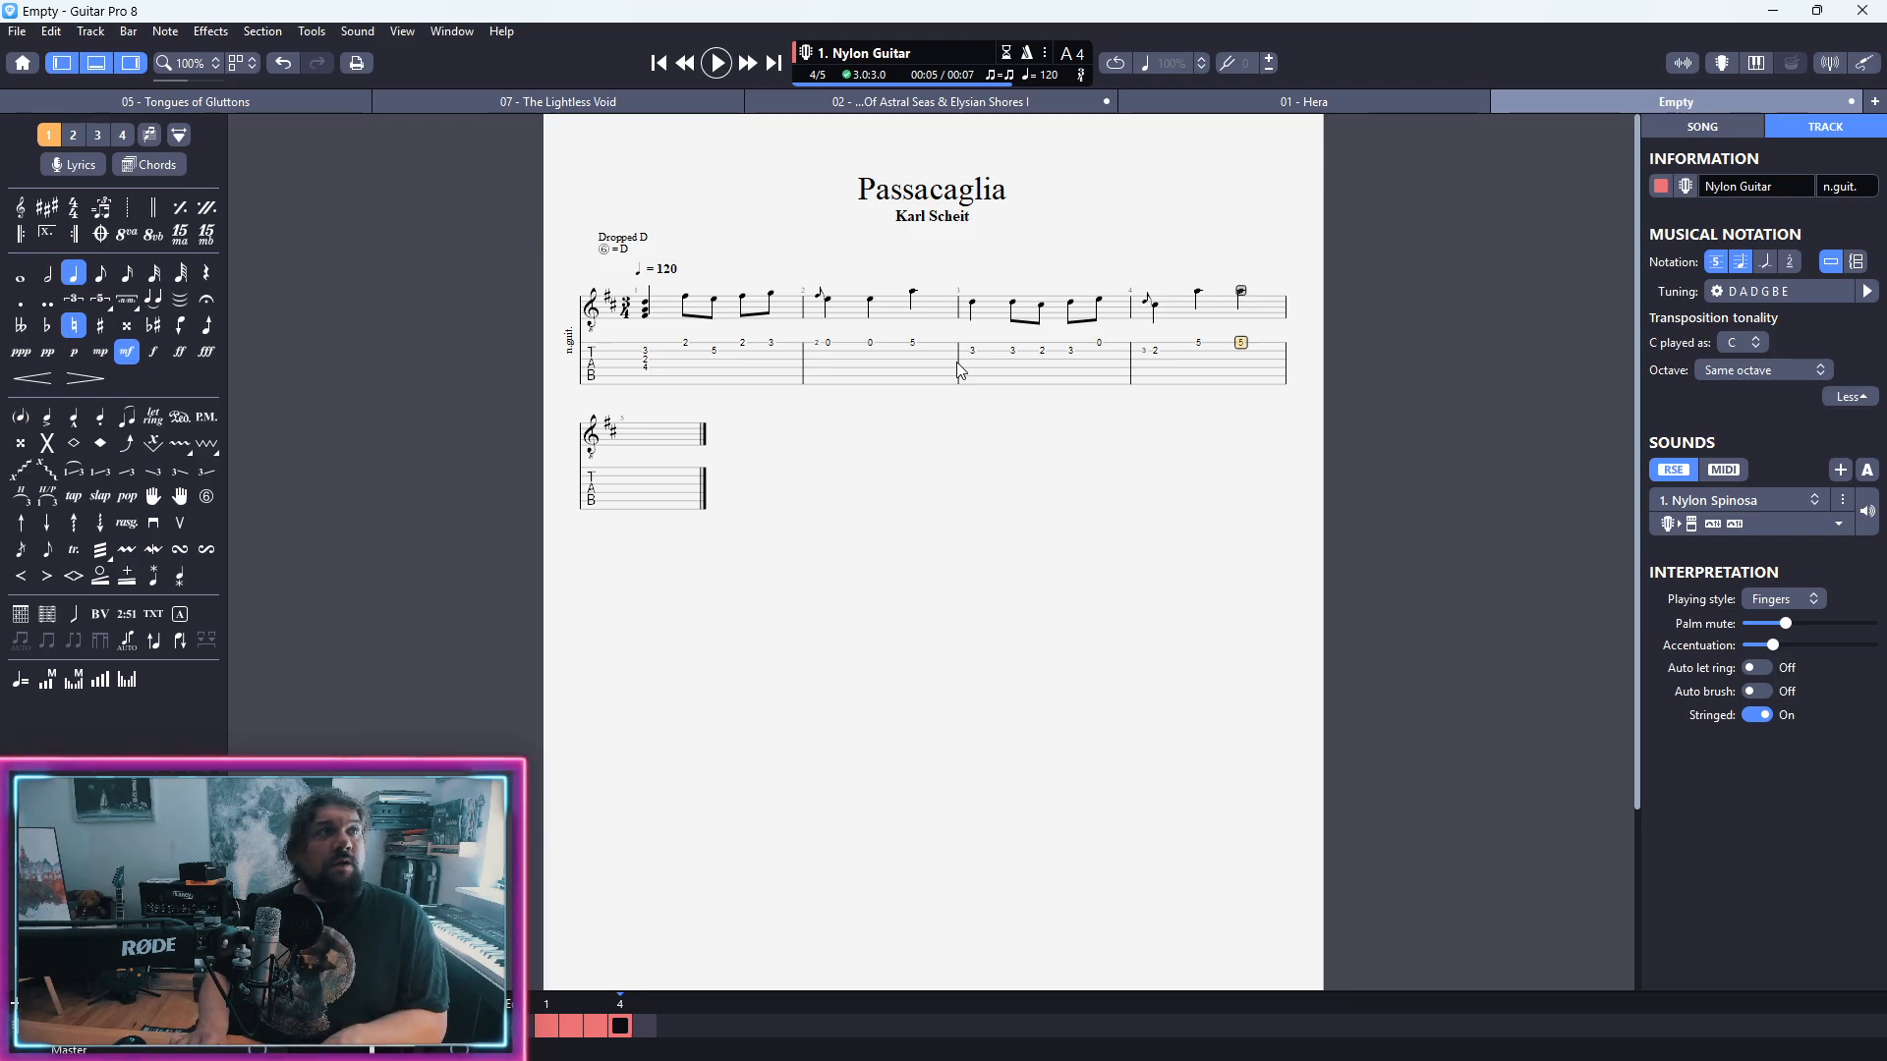
key("Right")
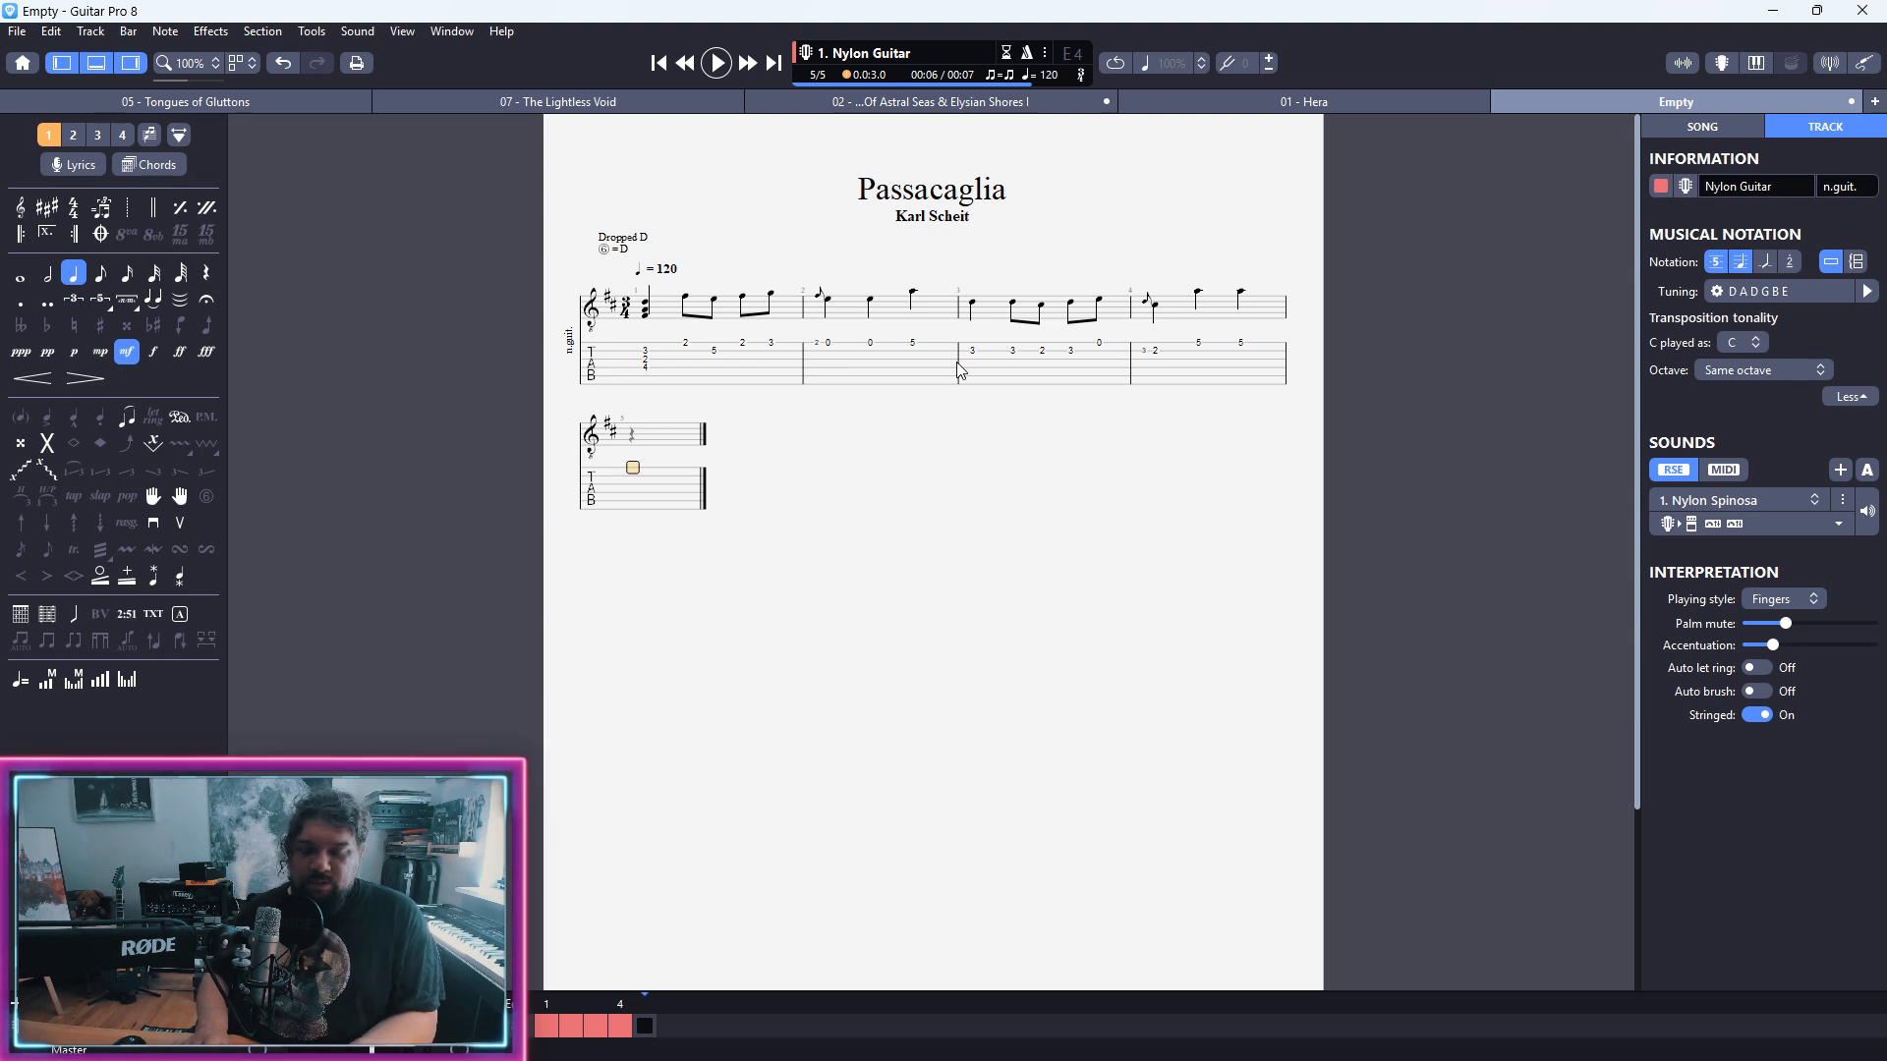
Step: Fill bar 5 on the first string with a fret 7 quarter note and eighth notes at frets 7, 7, 9 and 10
type("7")
key("Right")
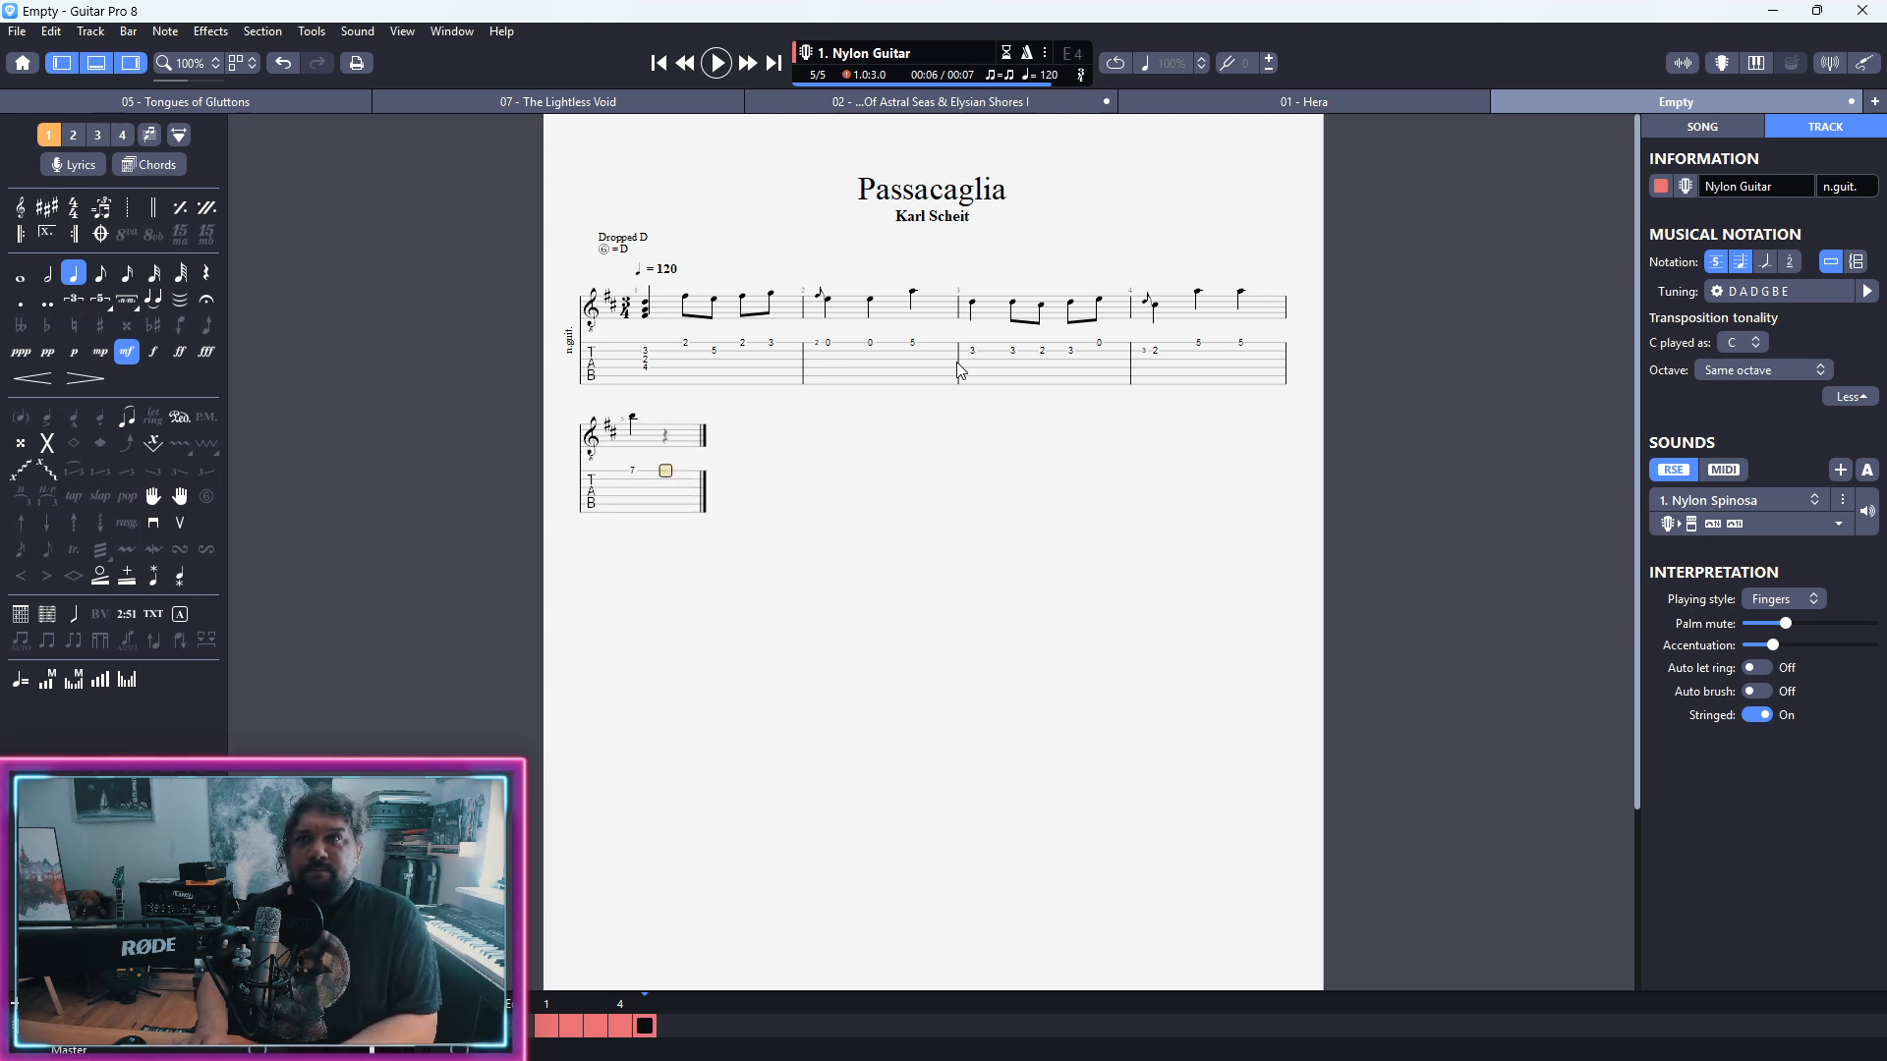
type("7")
key("plus")
key("Right")
type("7")
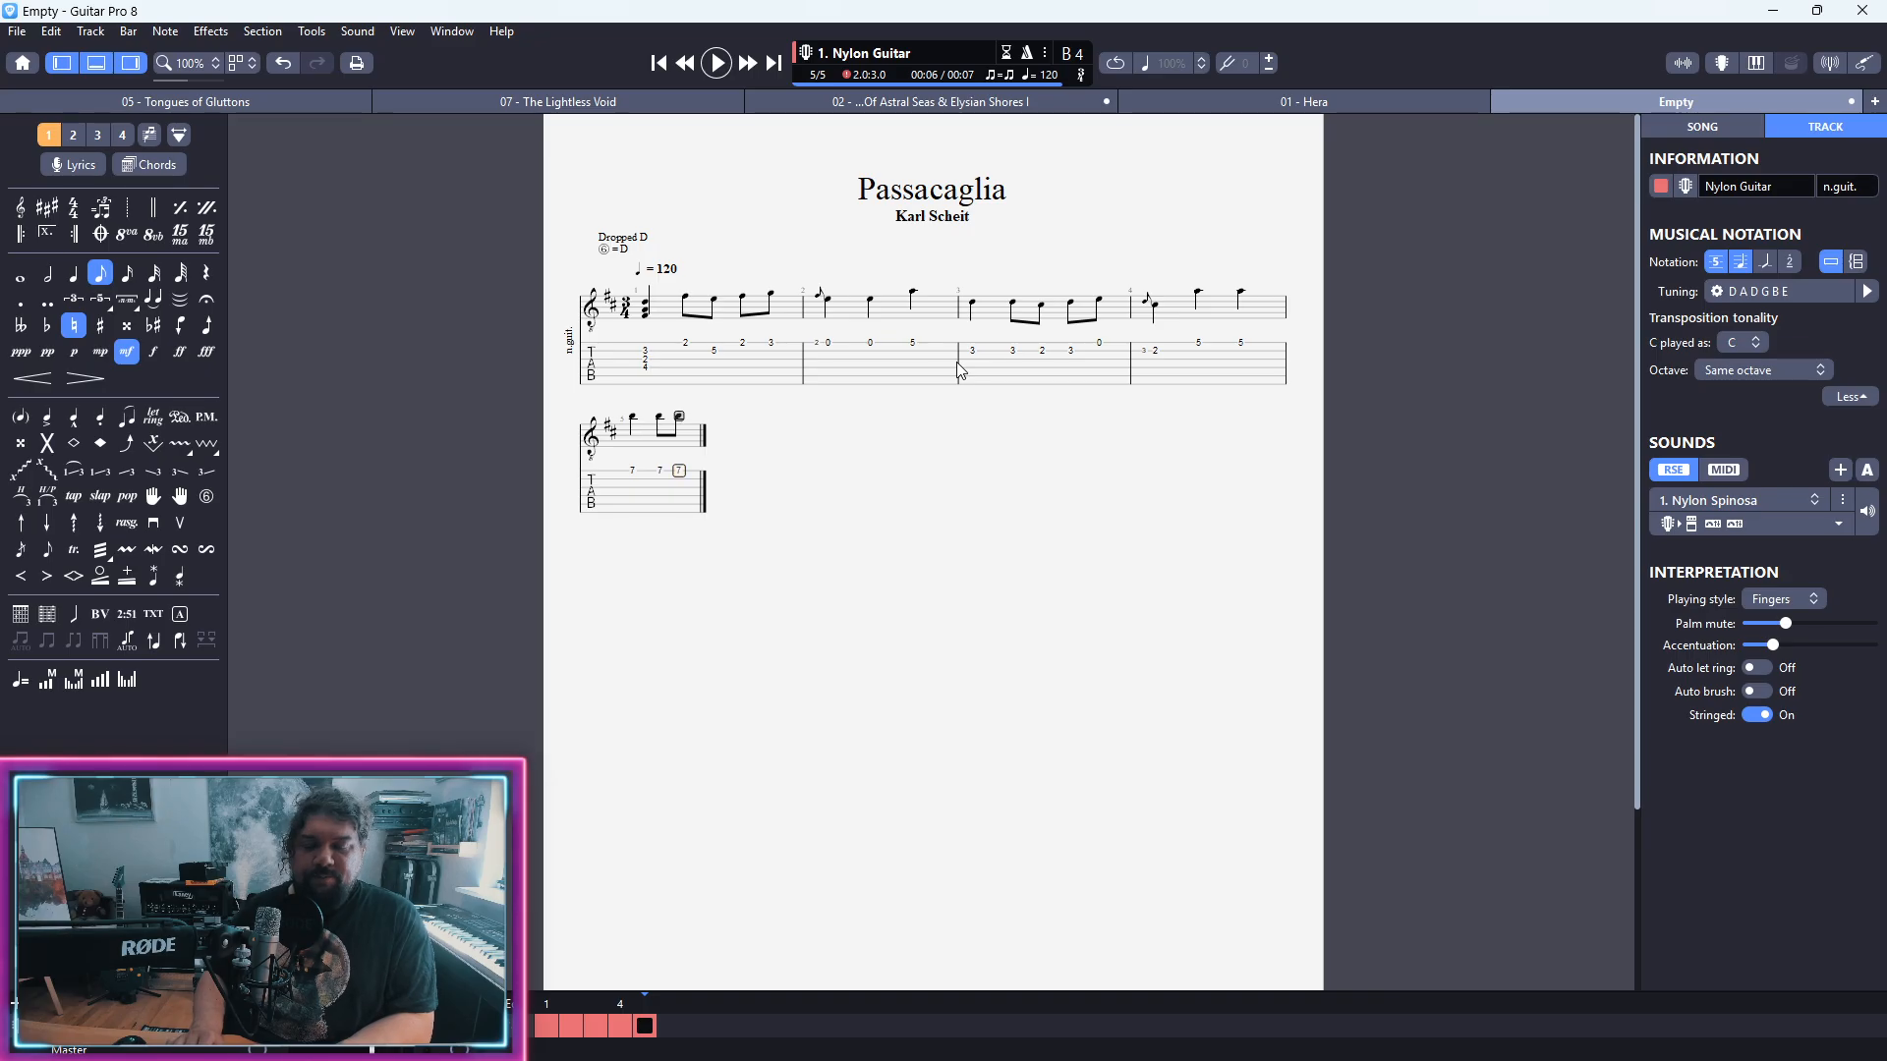
key("Right")
type("9")
key("Right")
type("10")
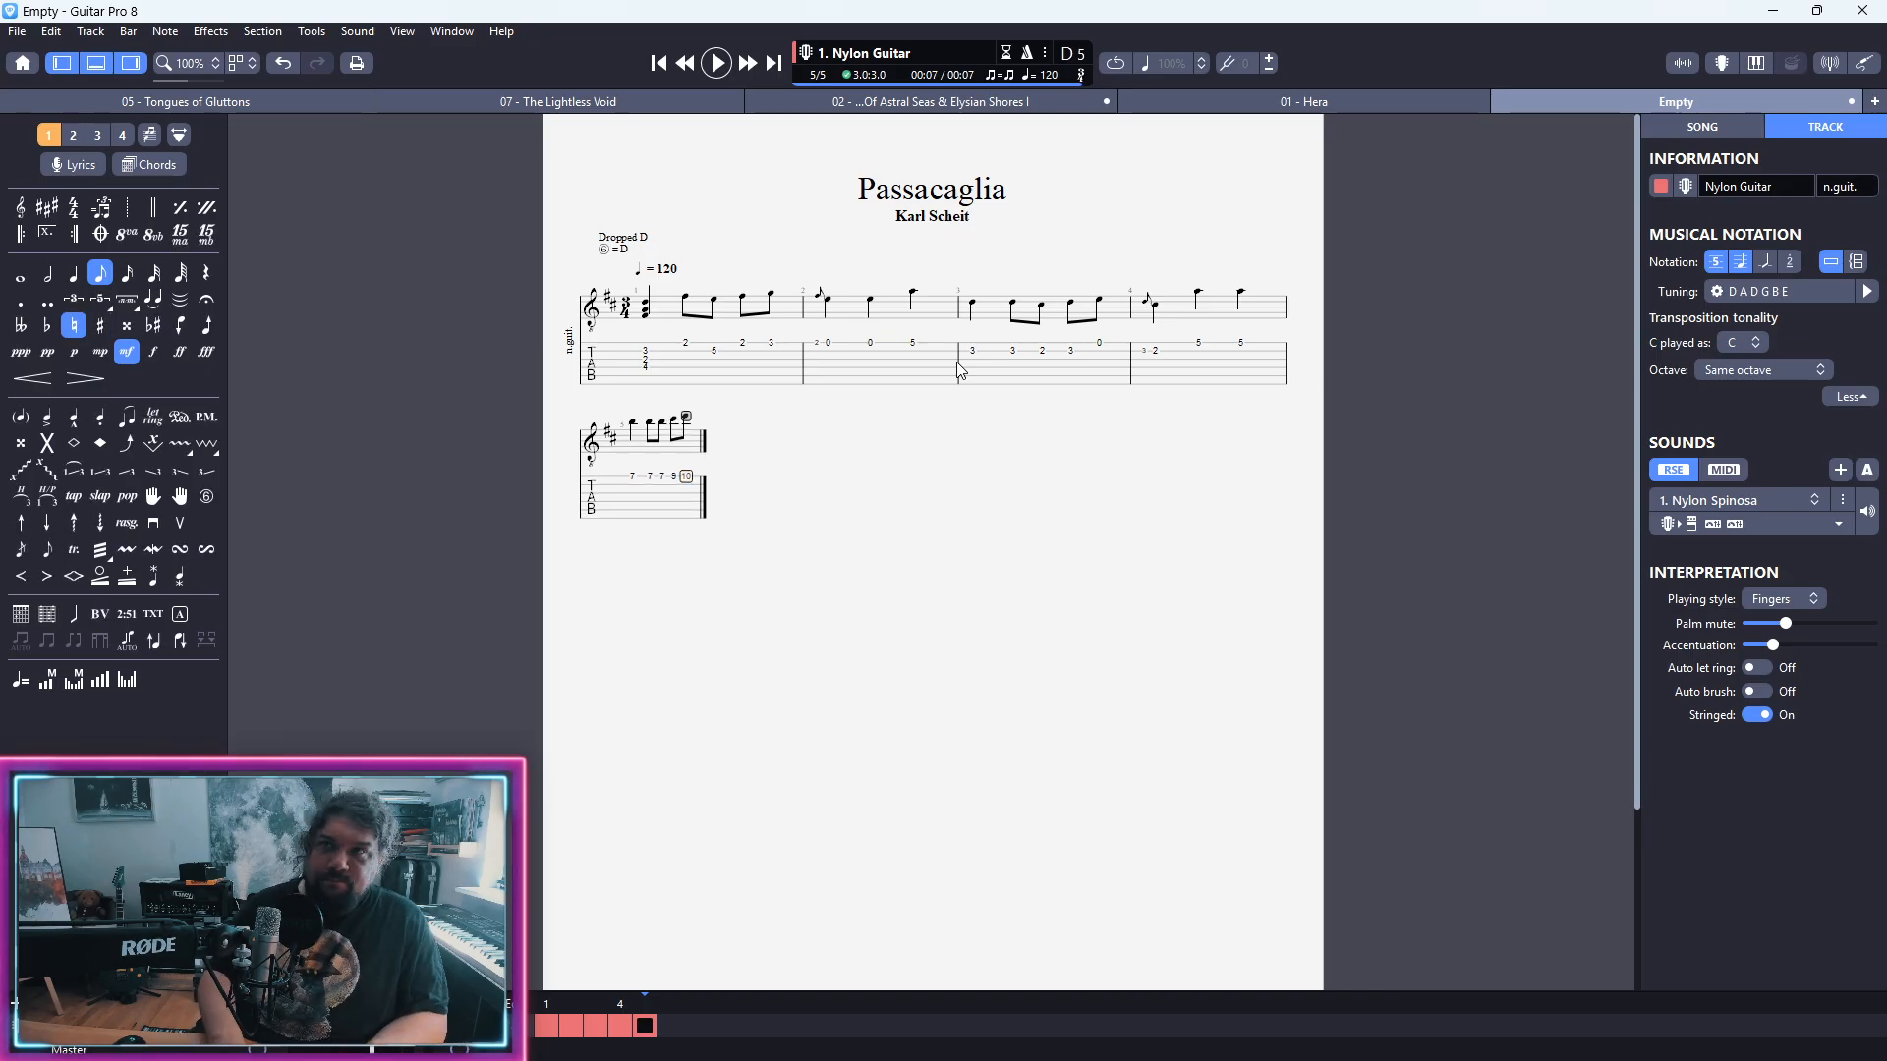
Step: Begin bar 6 on the first string with a fret 9 quarter note and eighth notes at frets 7 and 5
key("Right")
type("9")
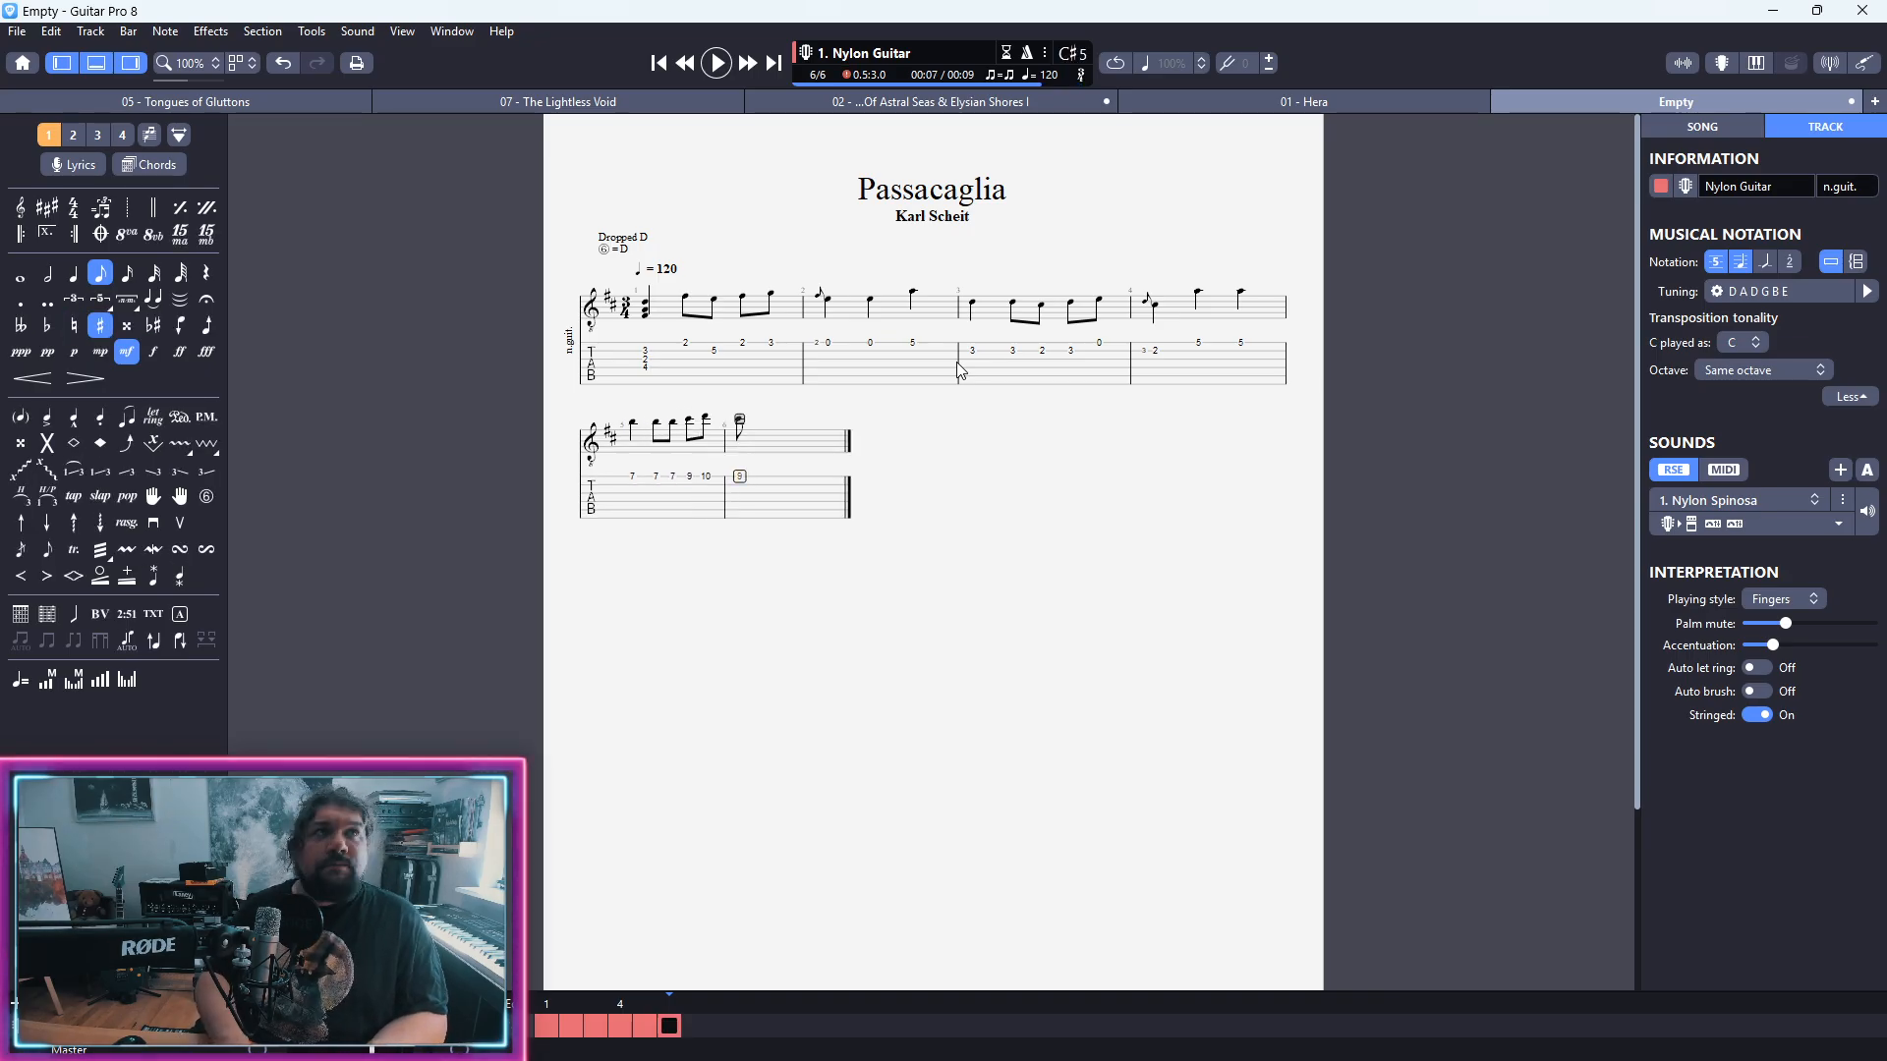
key("minus")
key("Right")
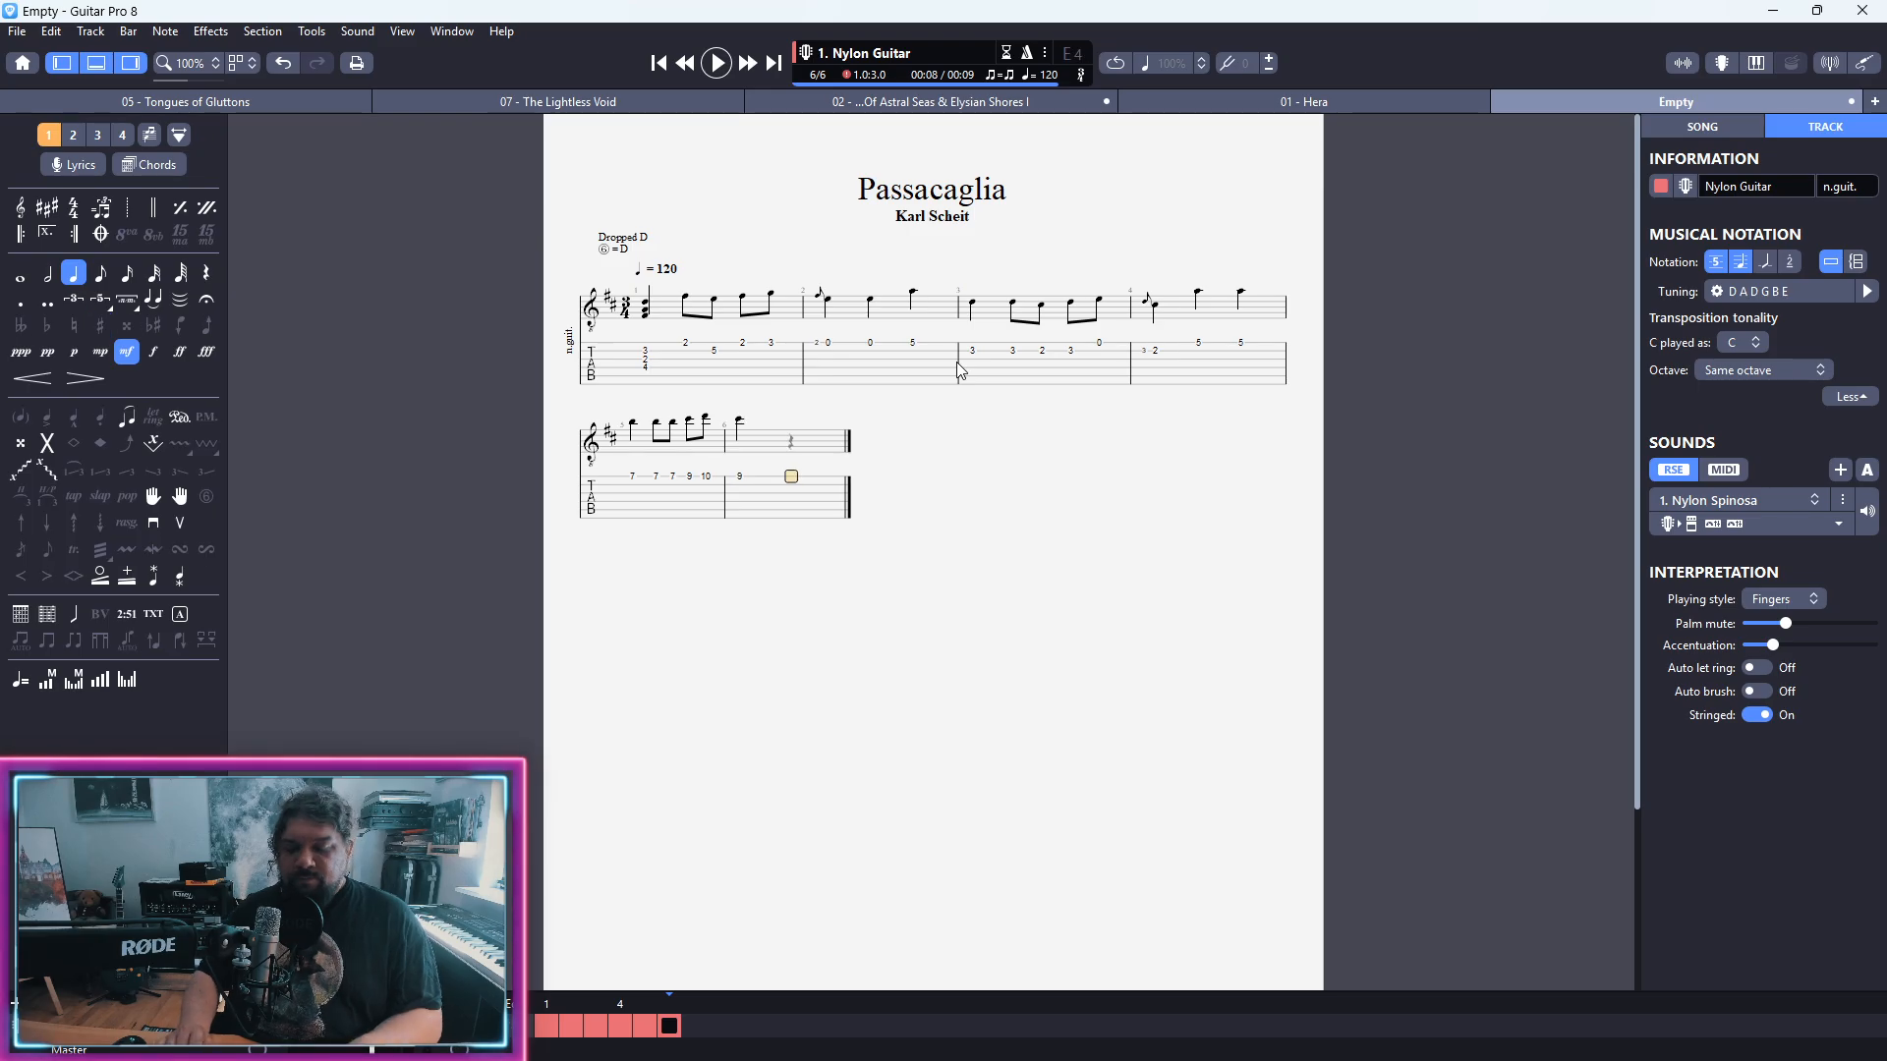
key("plus")
type("7")
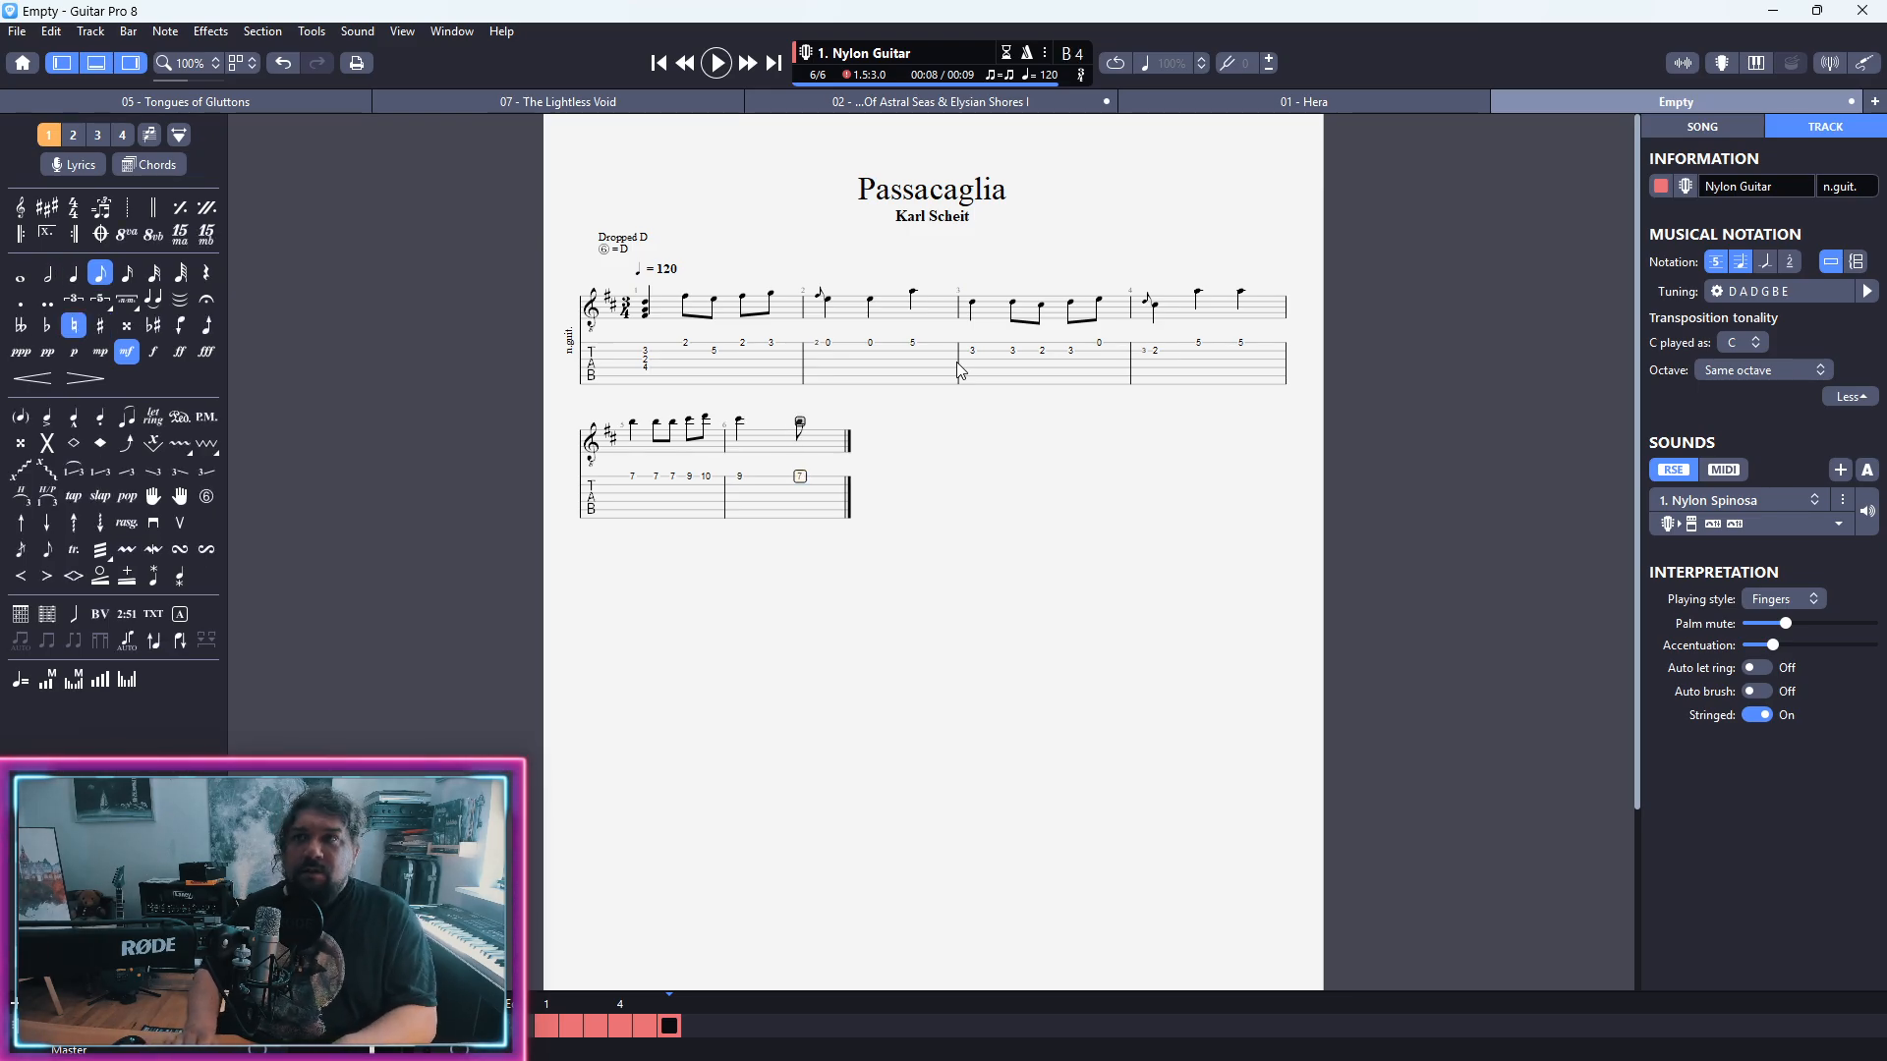
key("Right")
type("5")
Step: End bar 6 with a quarter note at fret 10 on the first string
key("Right")
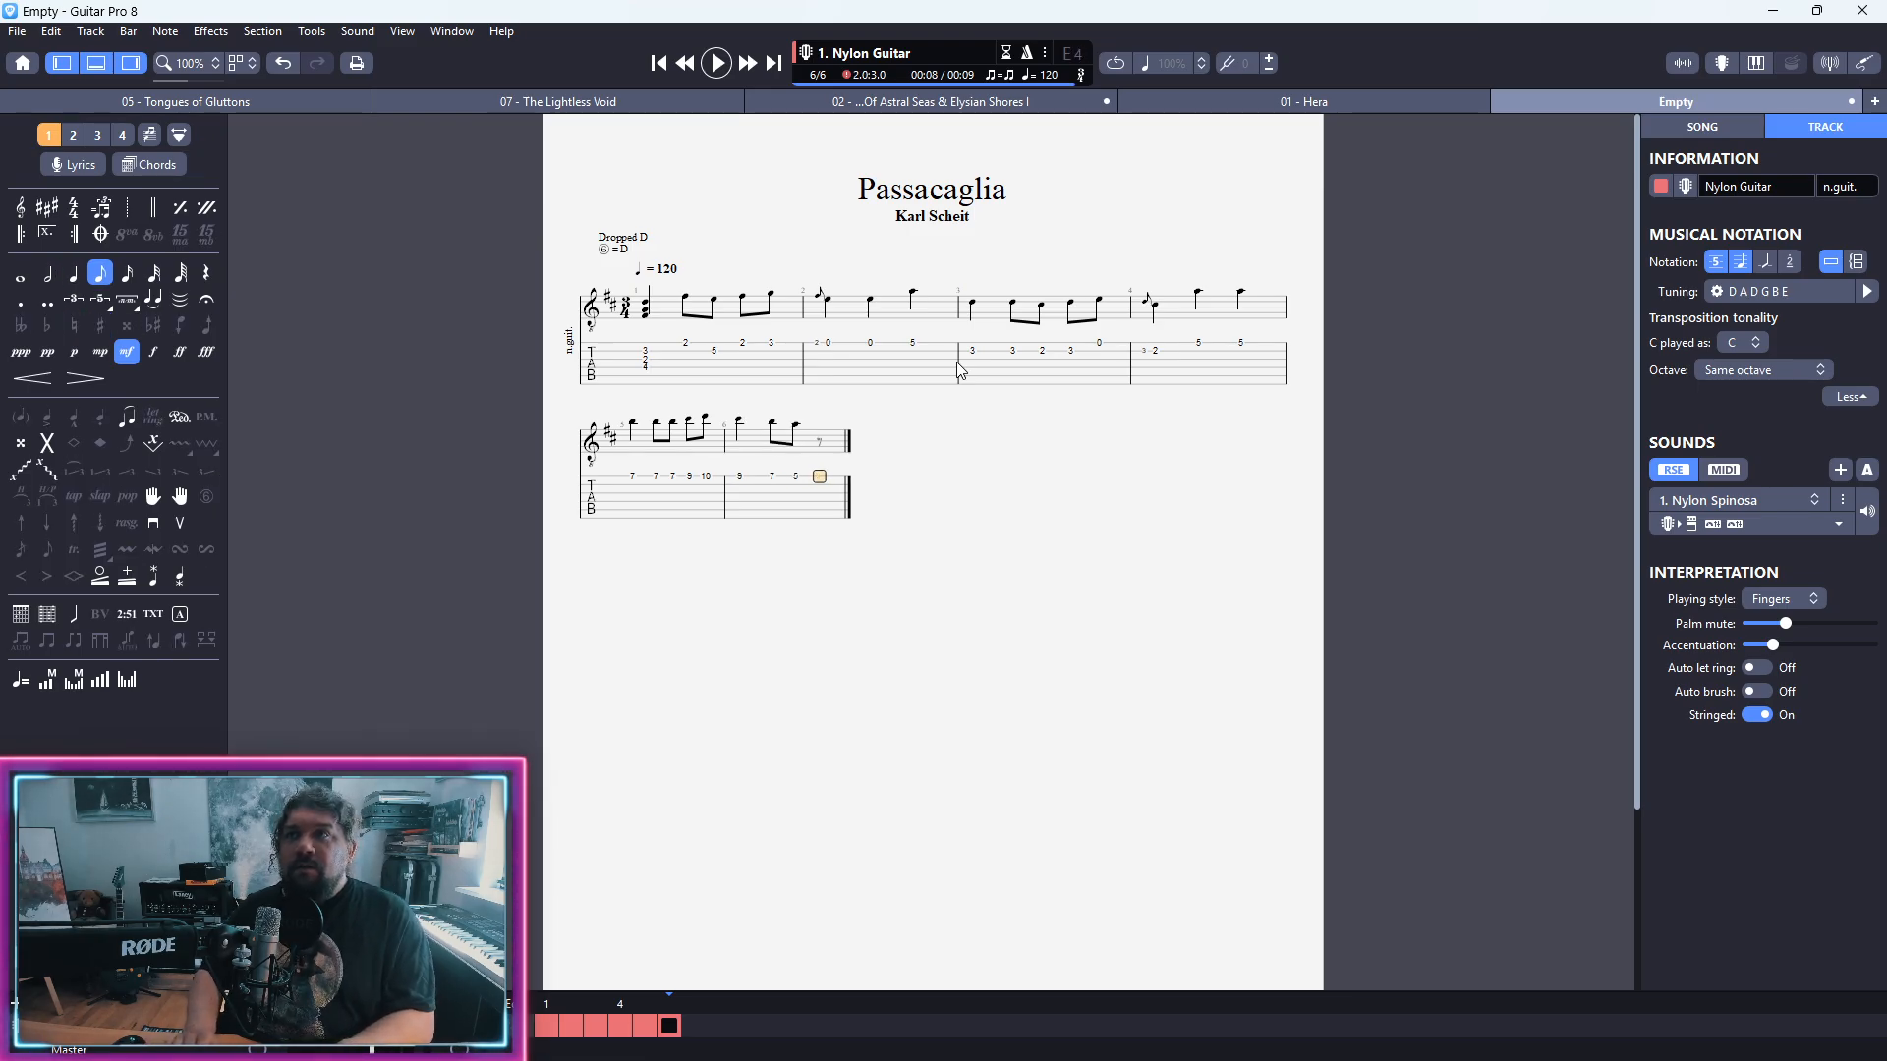
type("1")
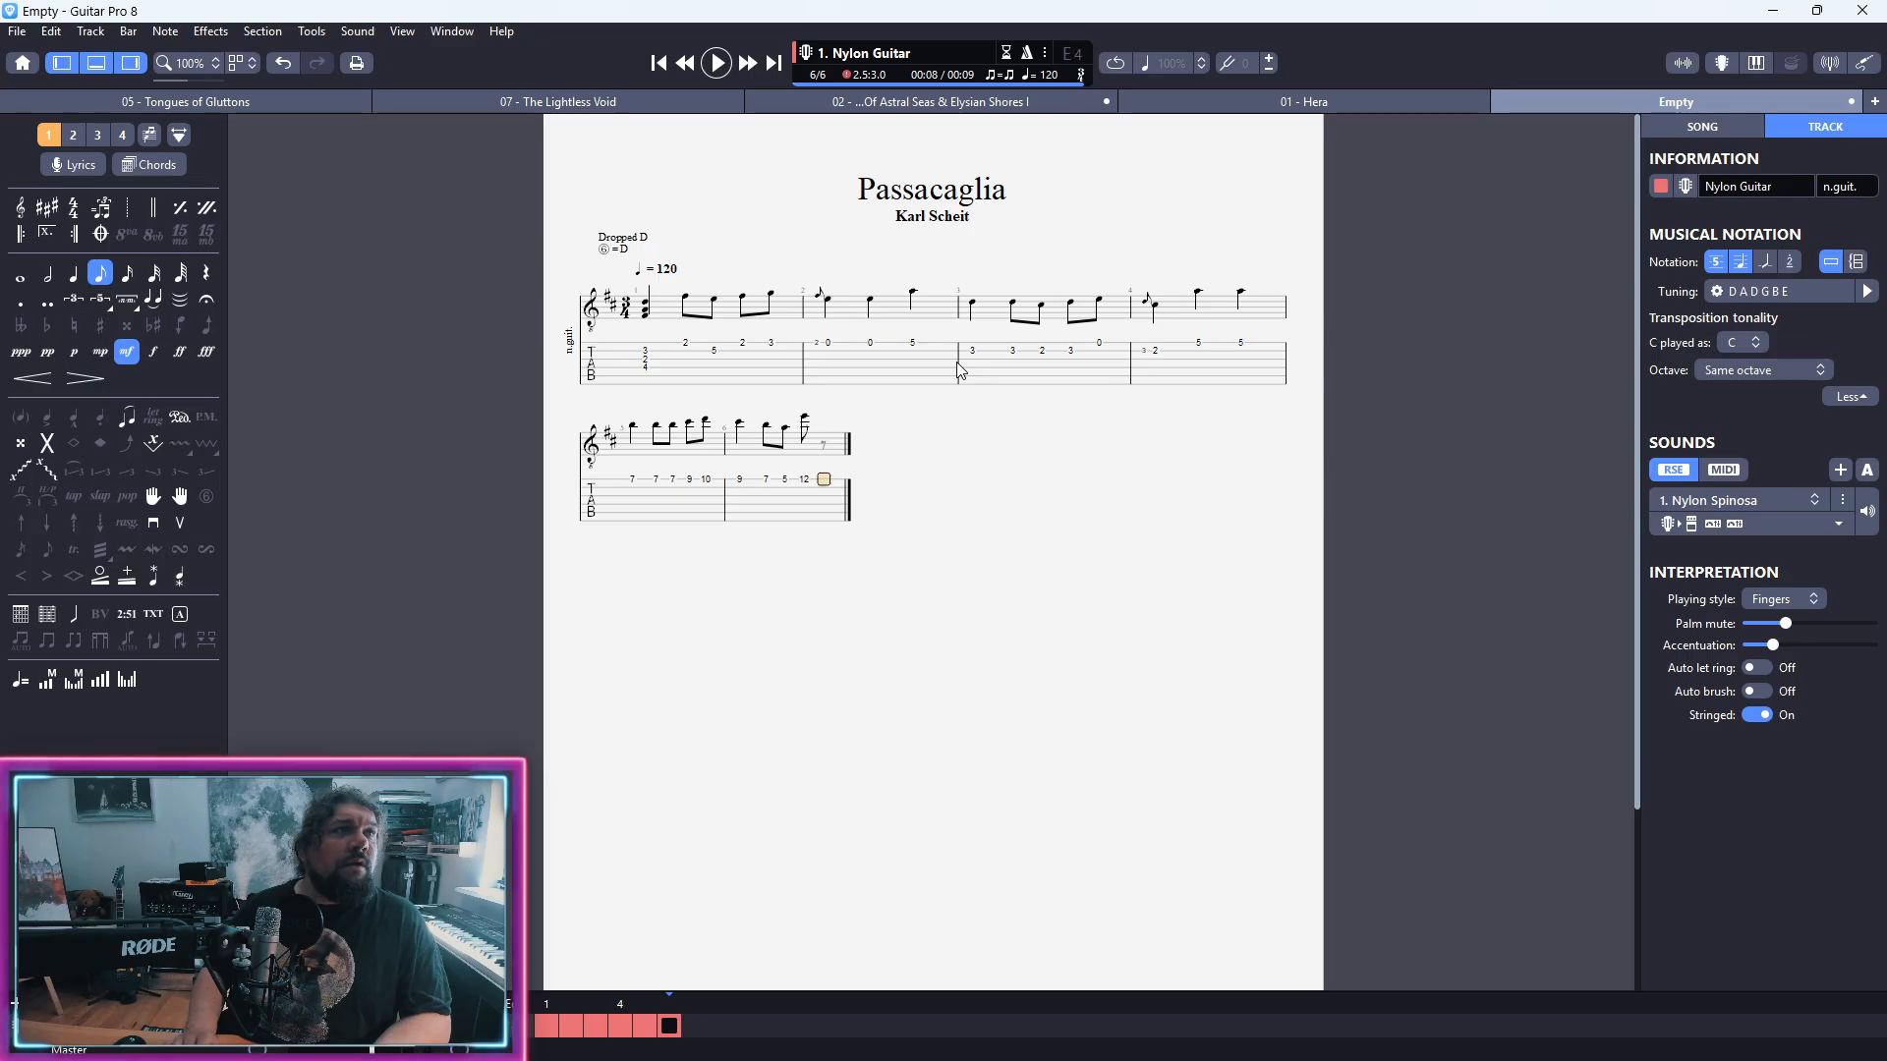
type("0")
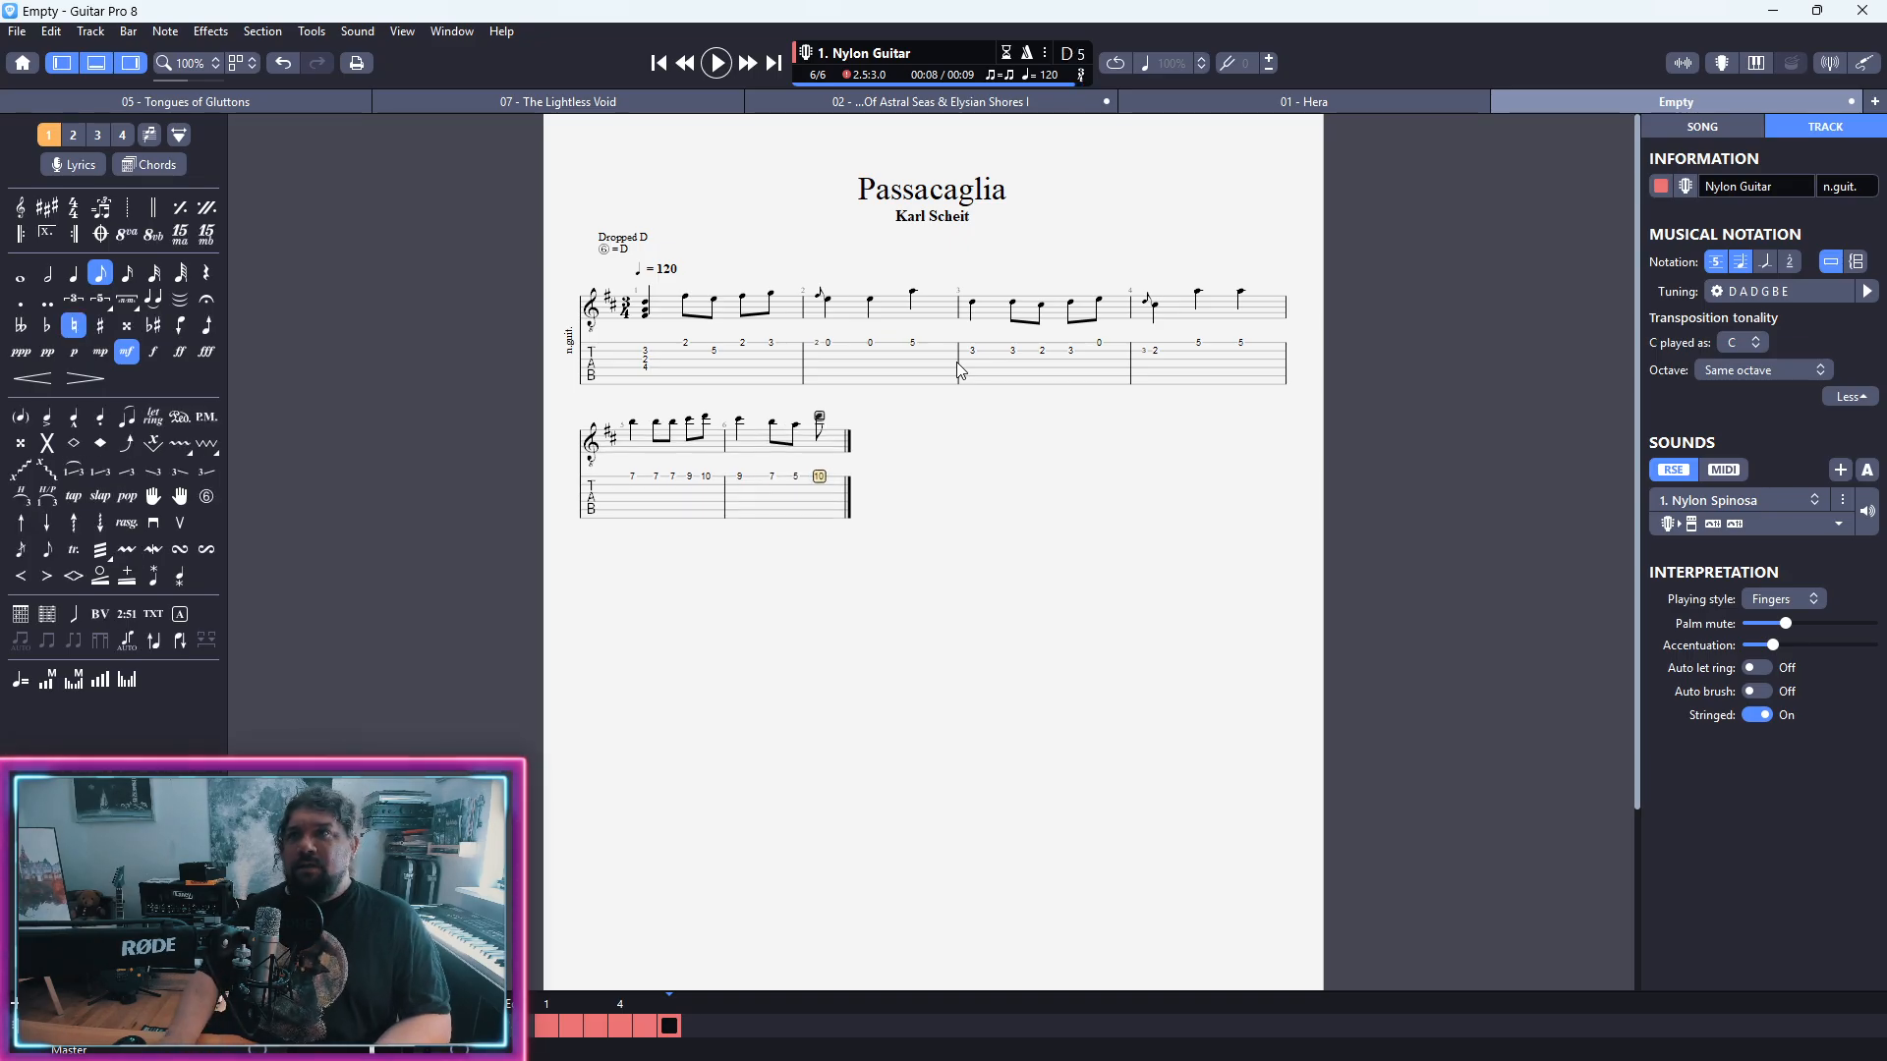
key("minus")
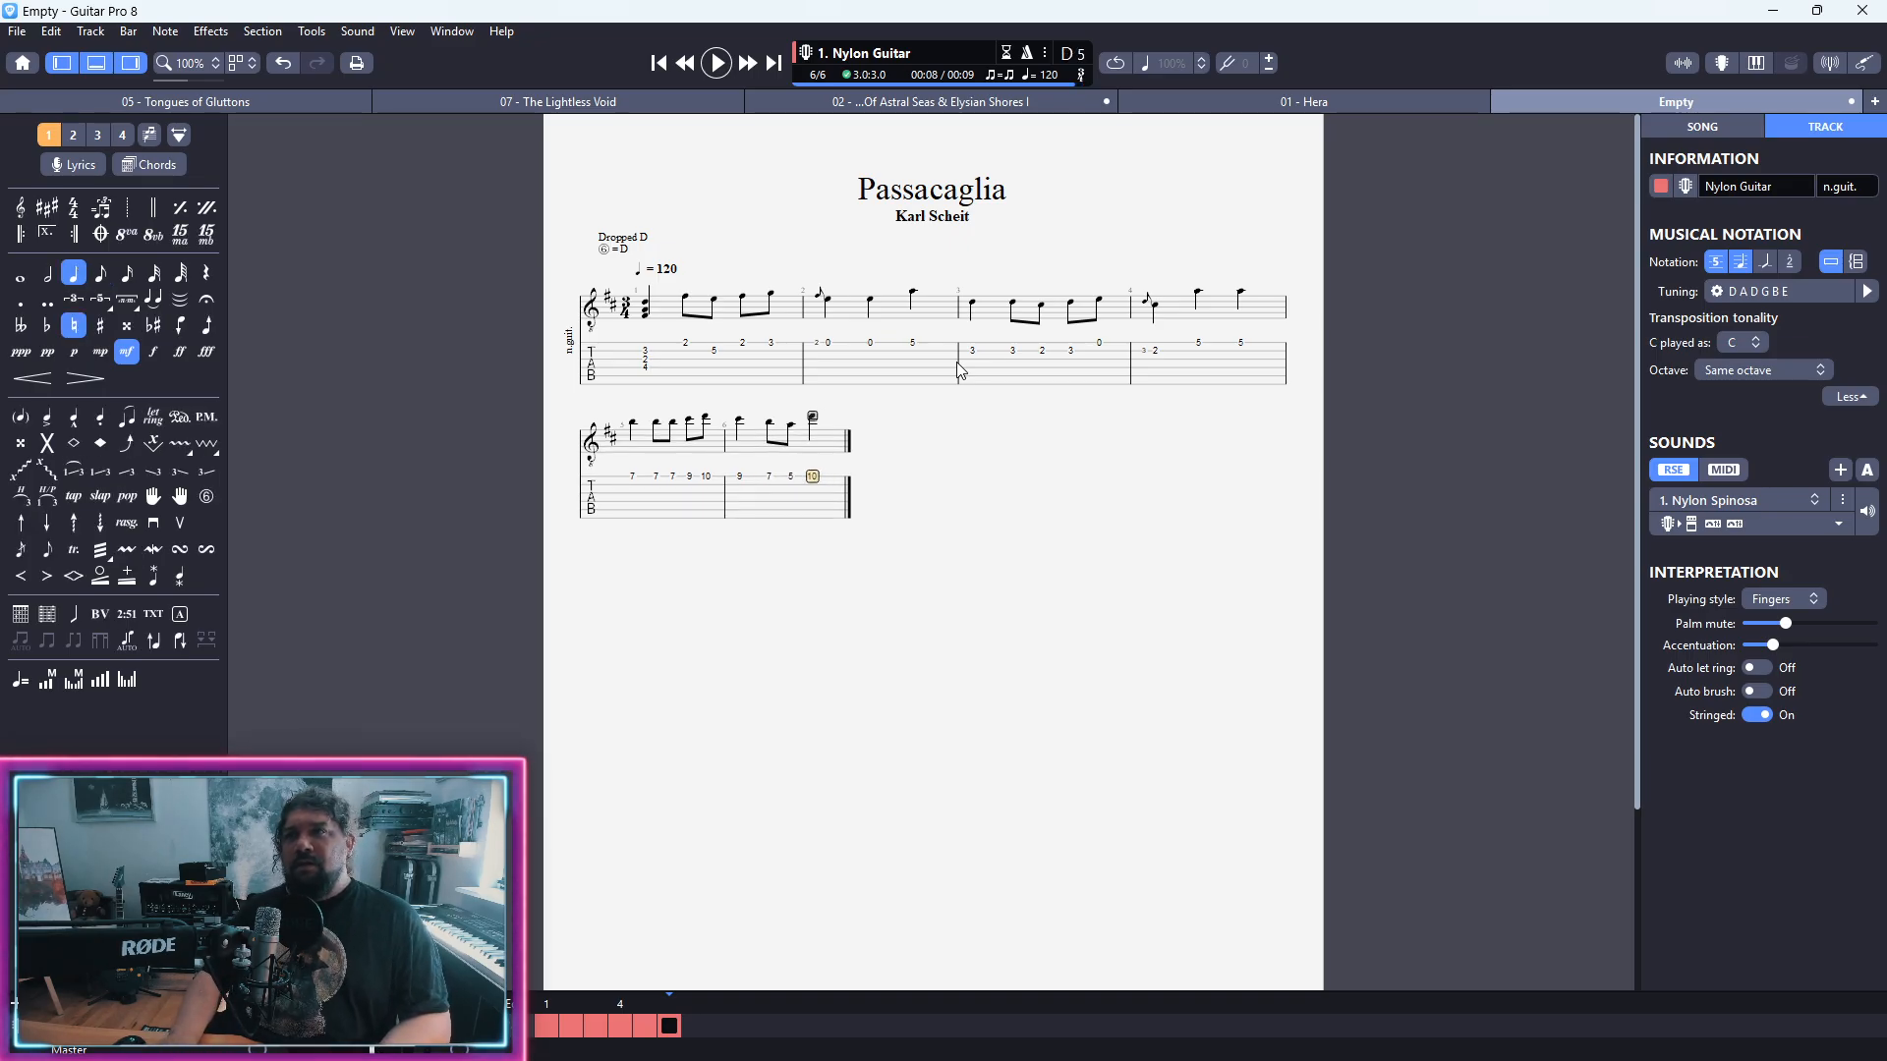
key("Right")
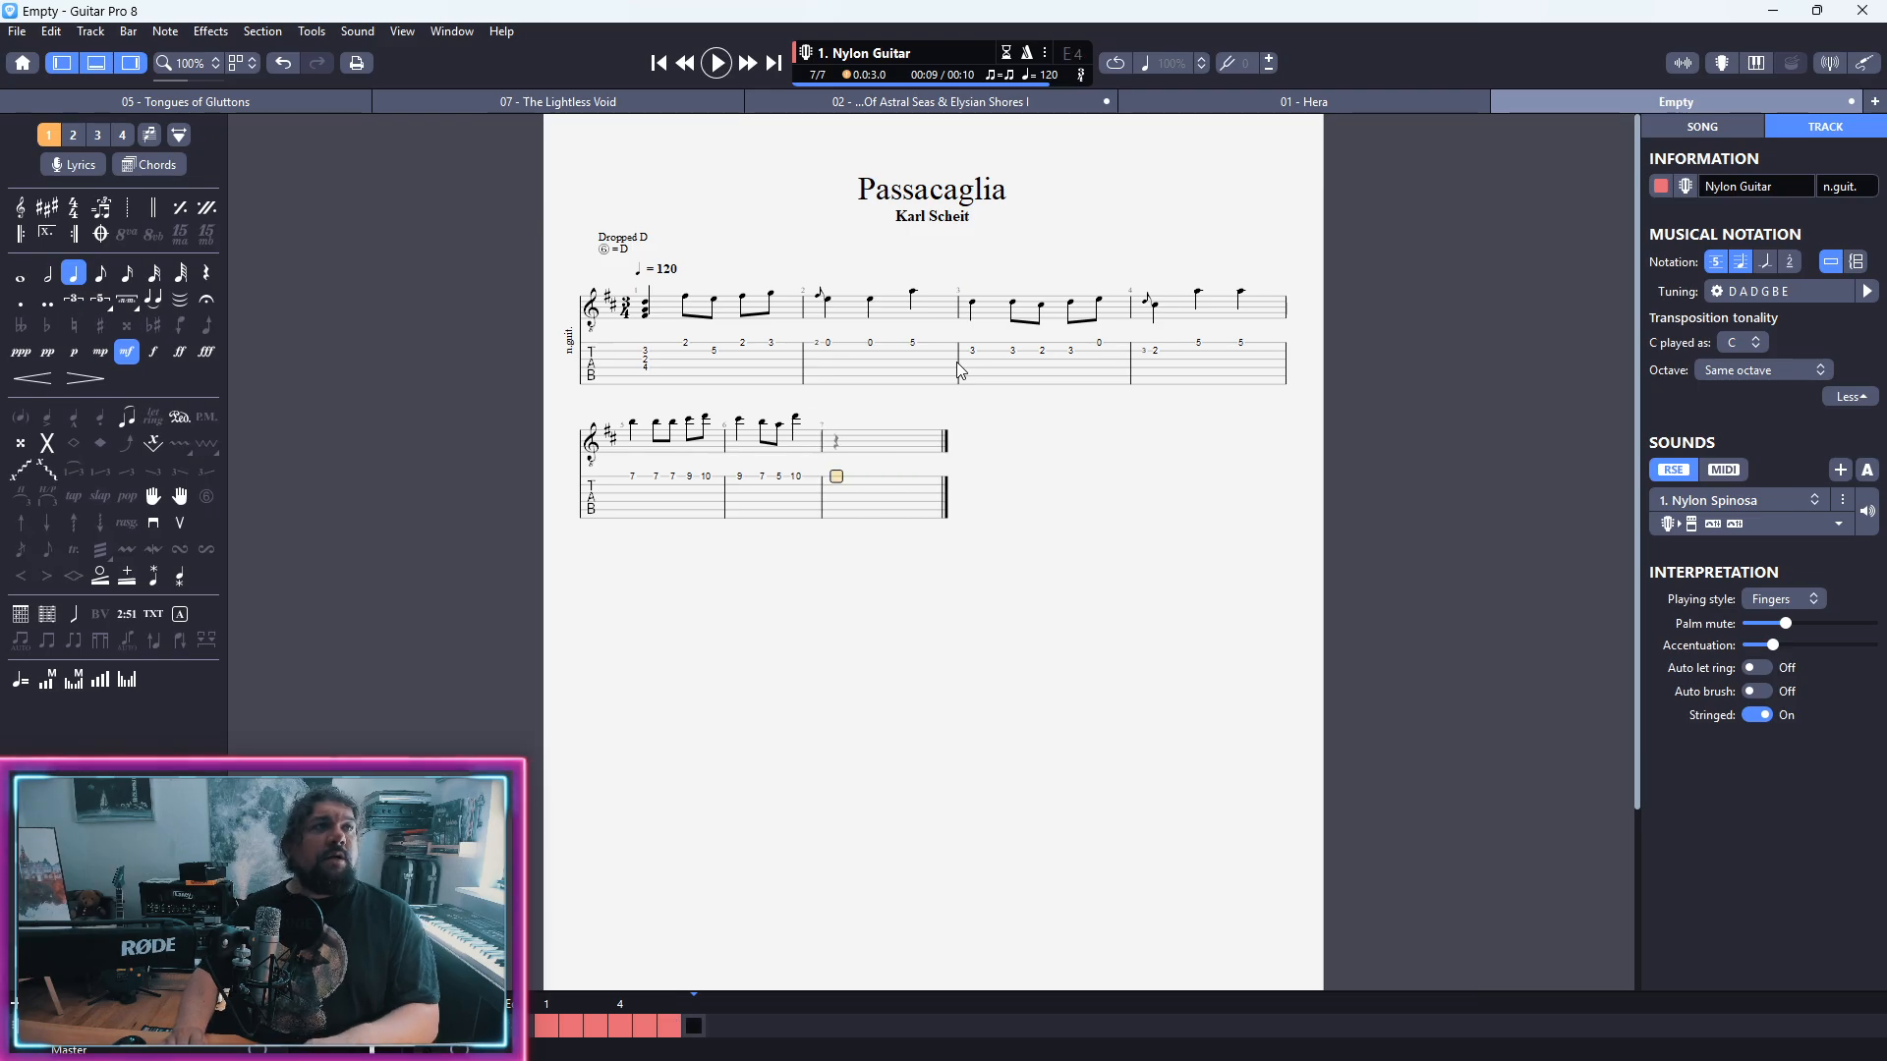
Step: Tie the fret 10 note into bar 7 as an eighth note and follow it with a first-string fret 3 eighth note
key("l")
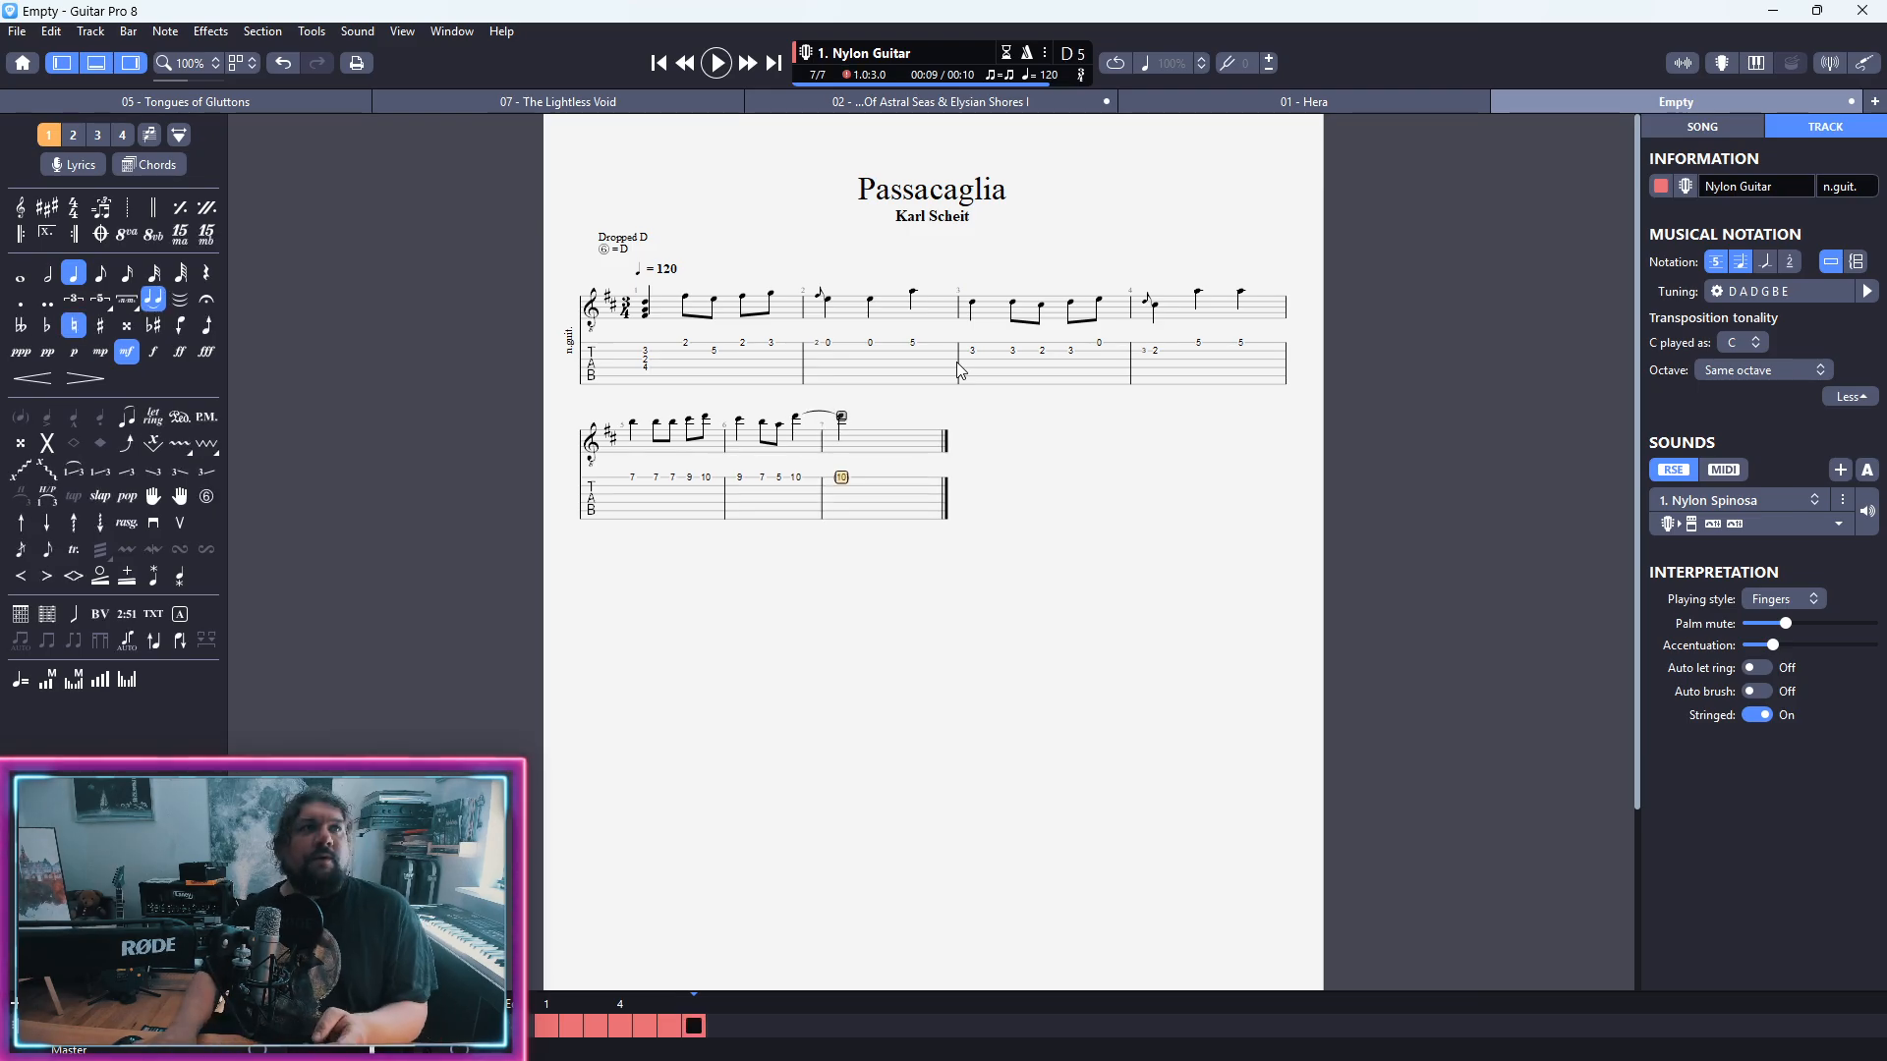
key("plus")
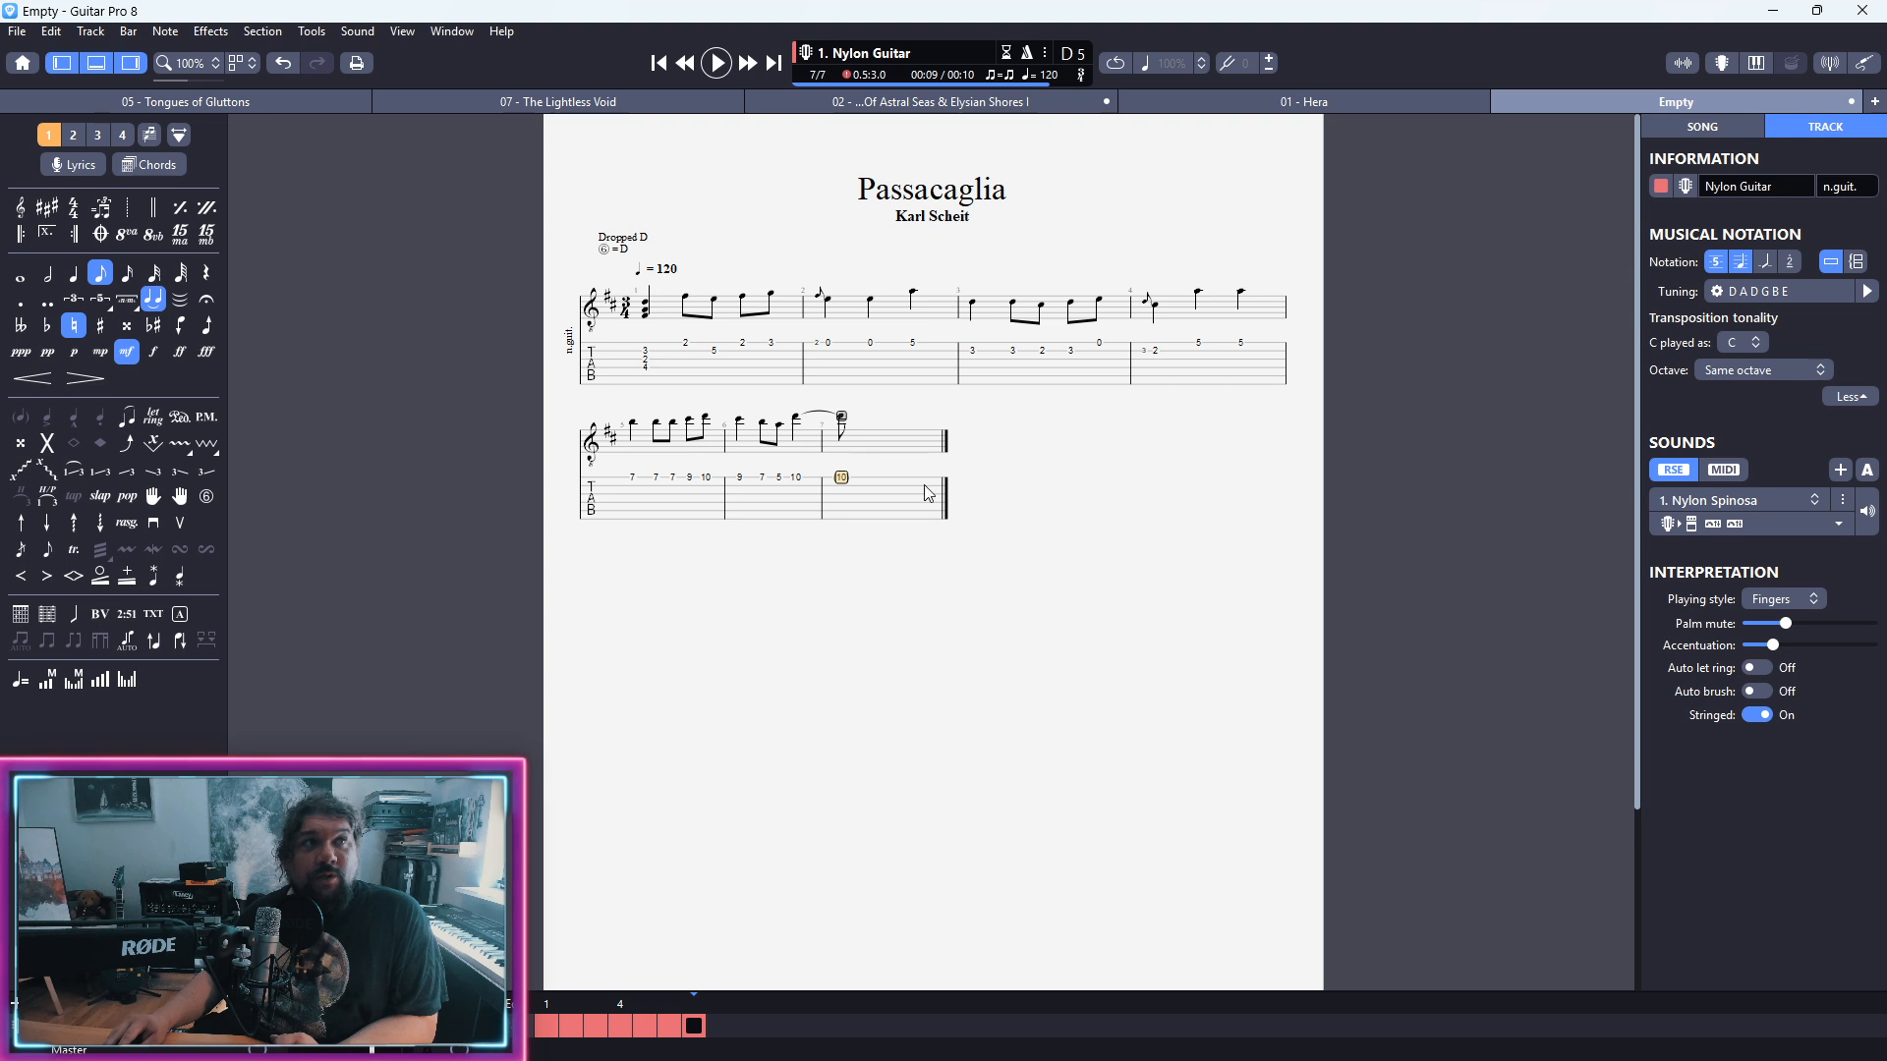
left_click(840, 489)
key("Up")
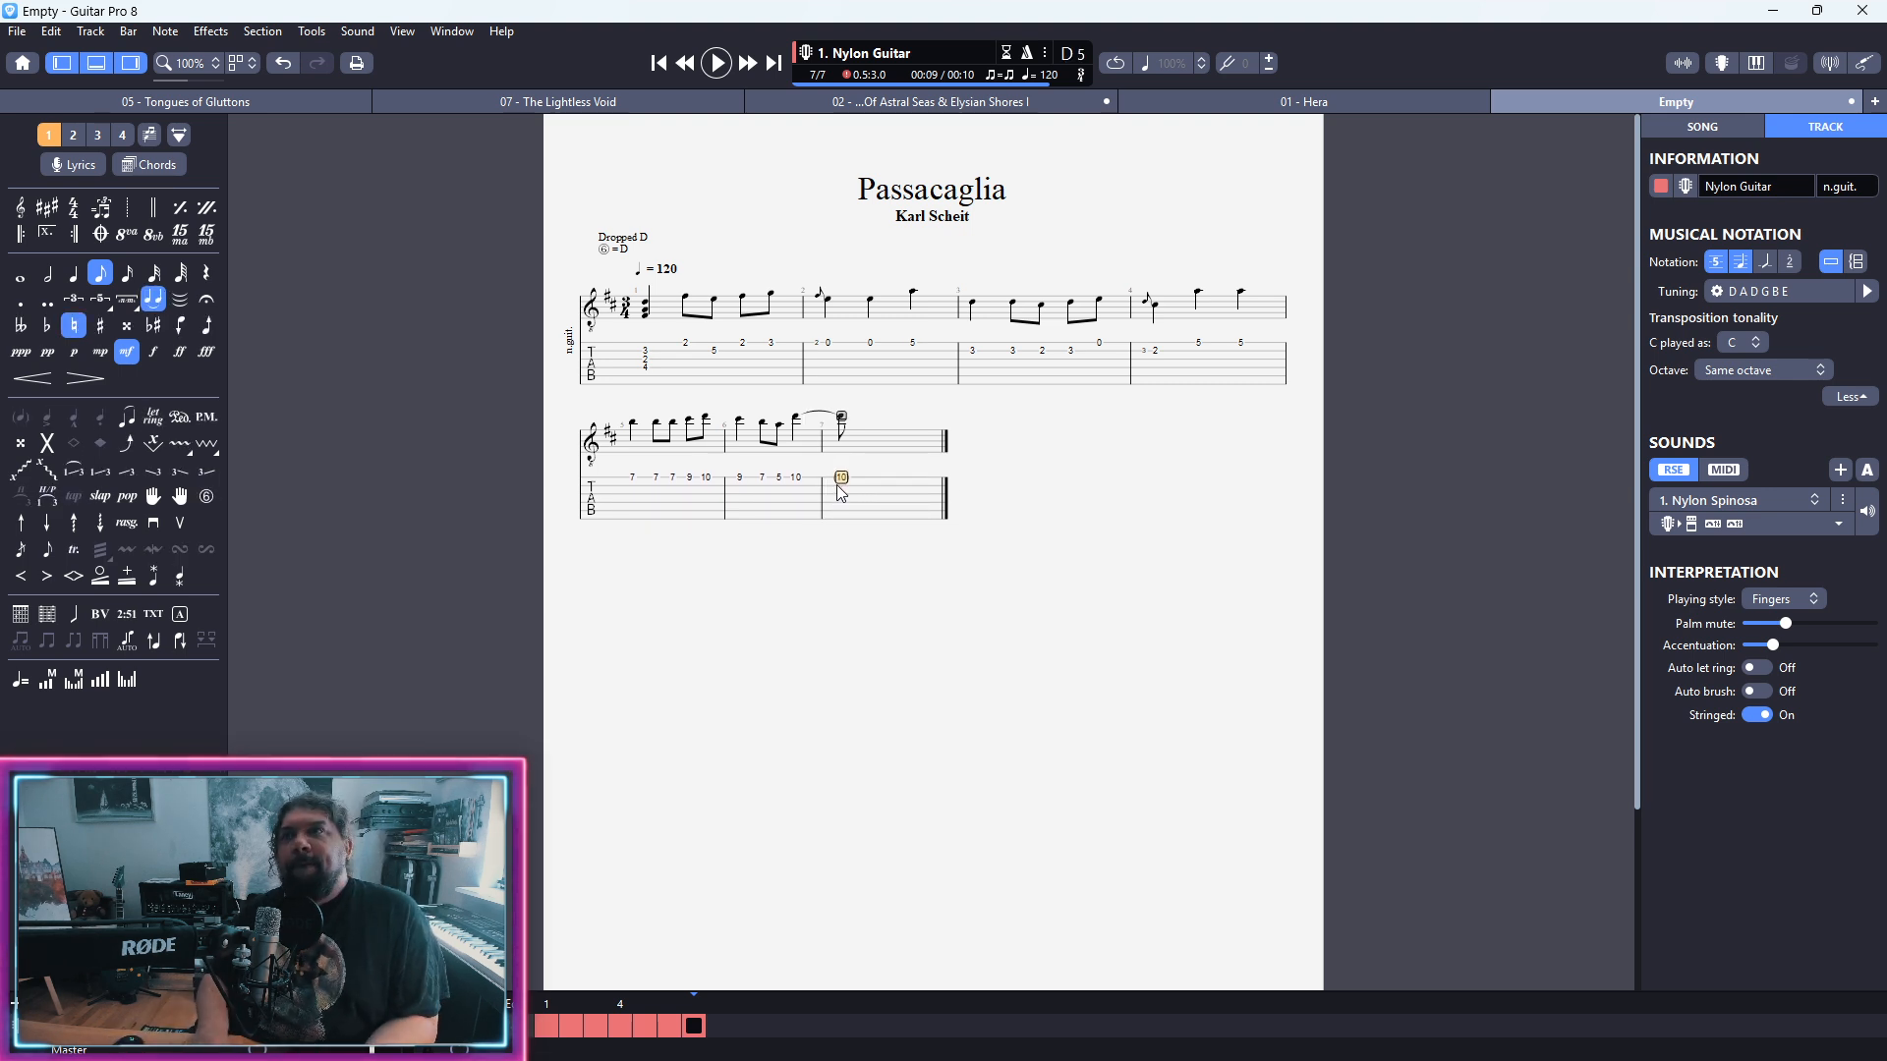
key("Right")
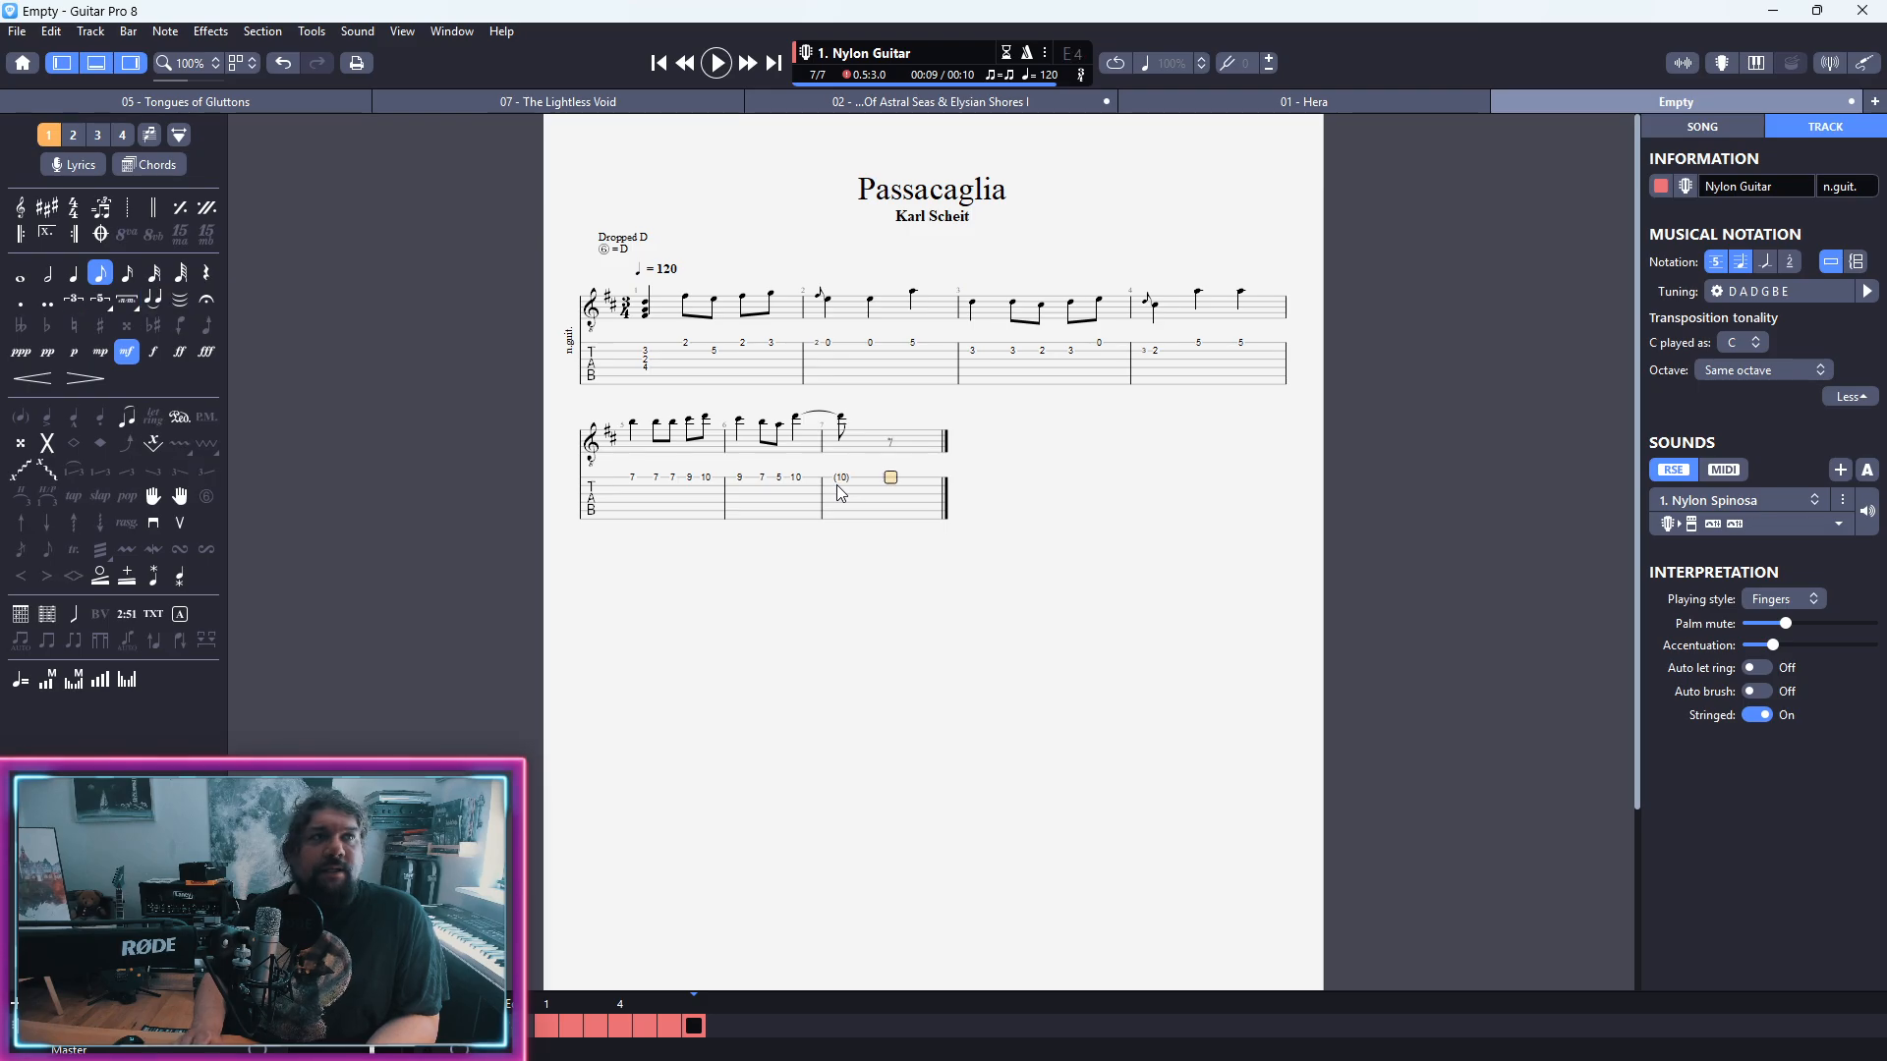
type("3")
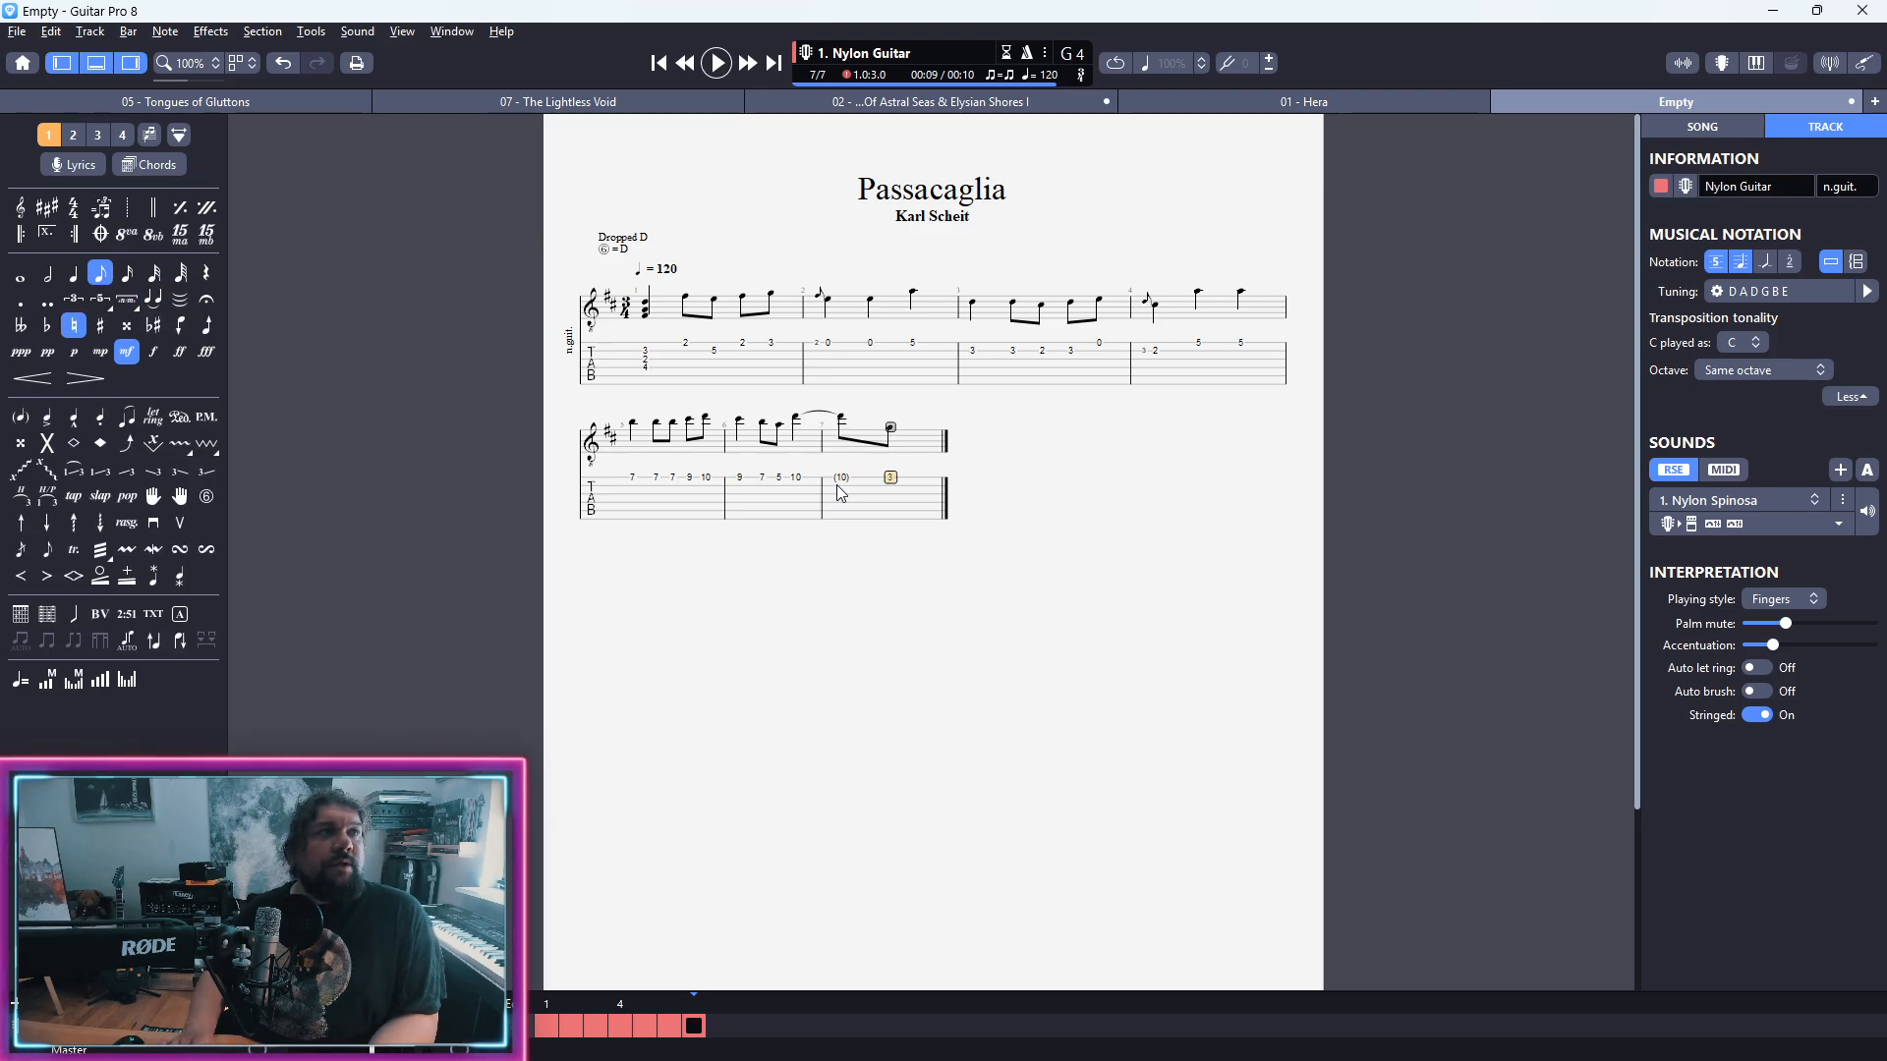
Step: Try moving bar 7's second note to lower strings at the same pitch, and return it to the first string
key("alt+Down")
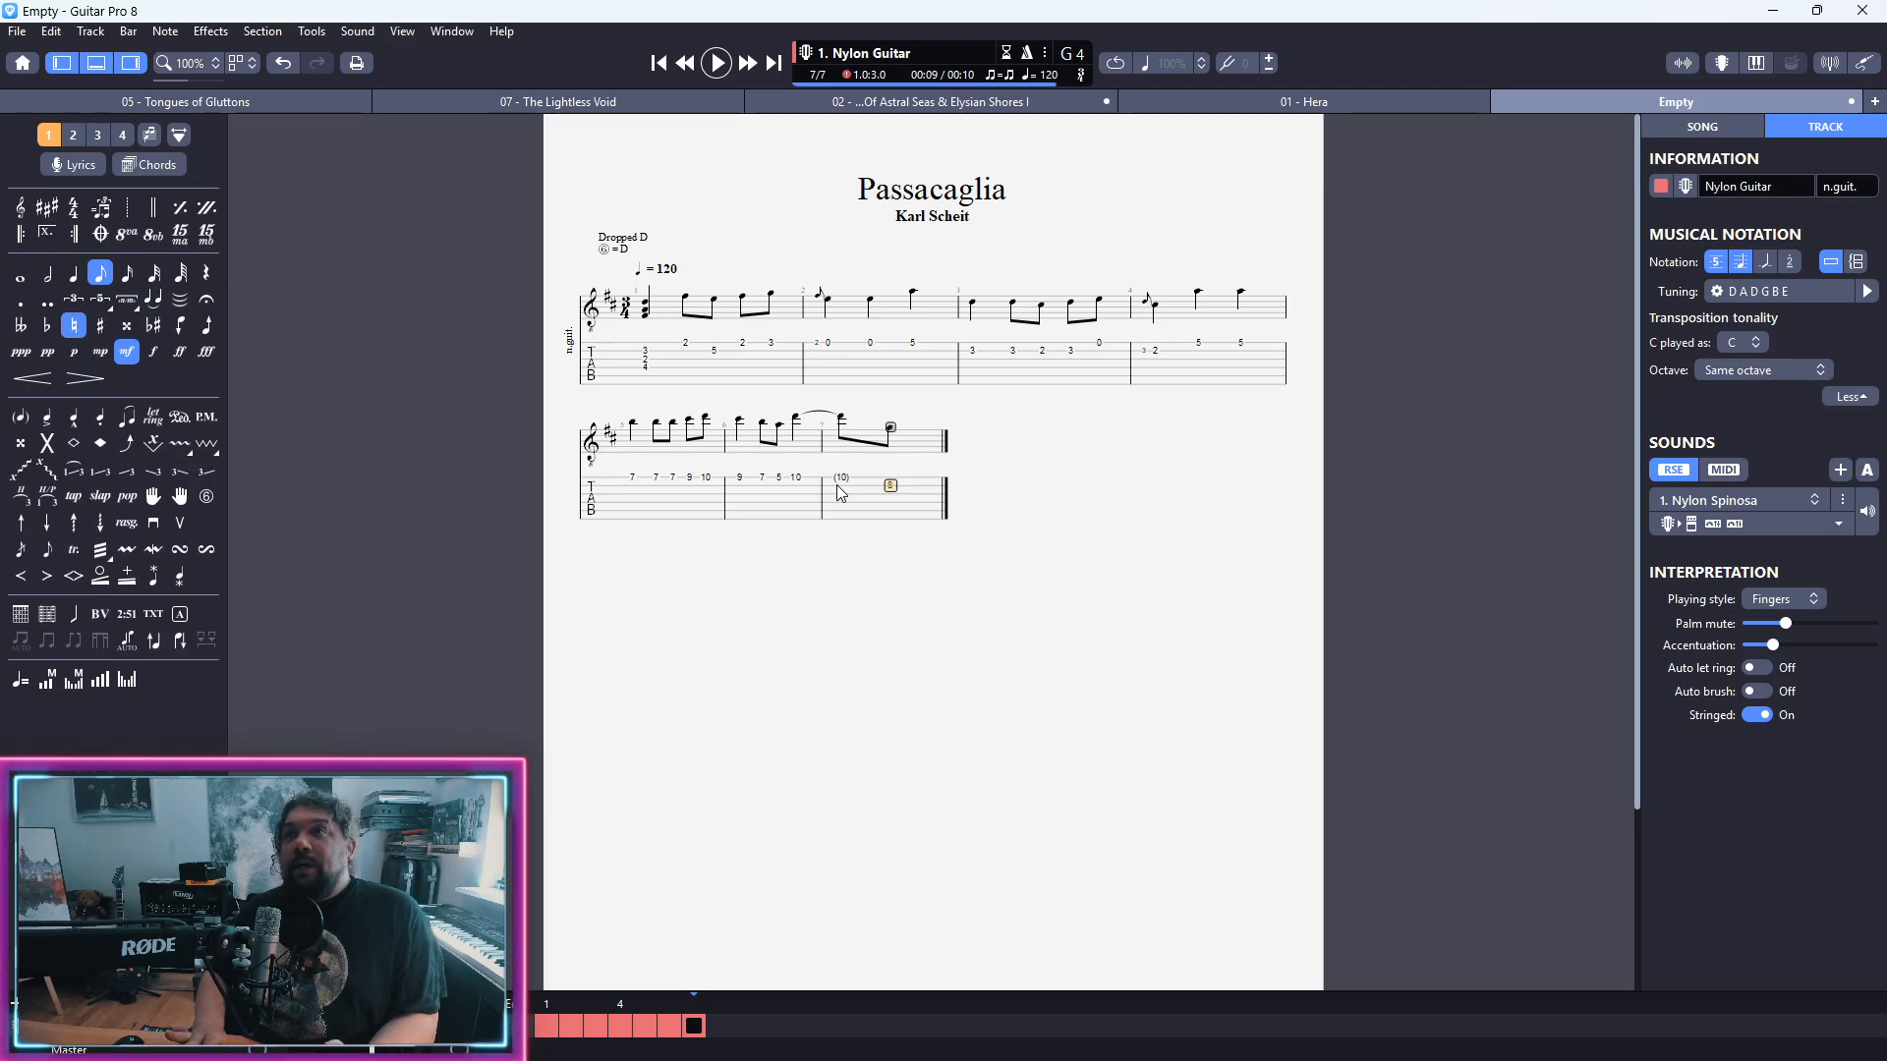
key("Left")
key("Left")
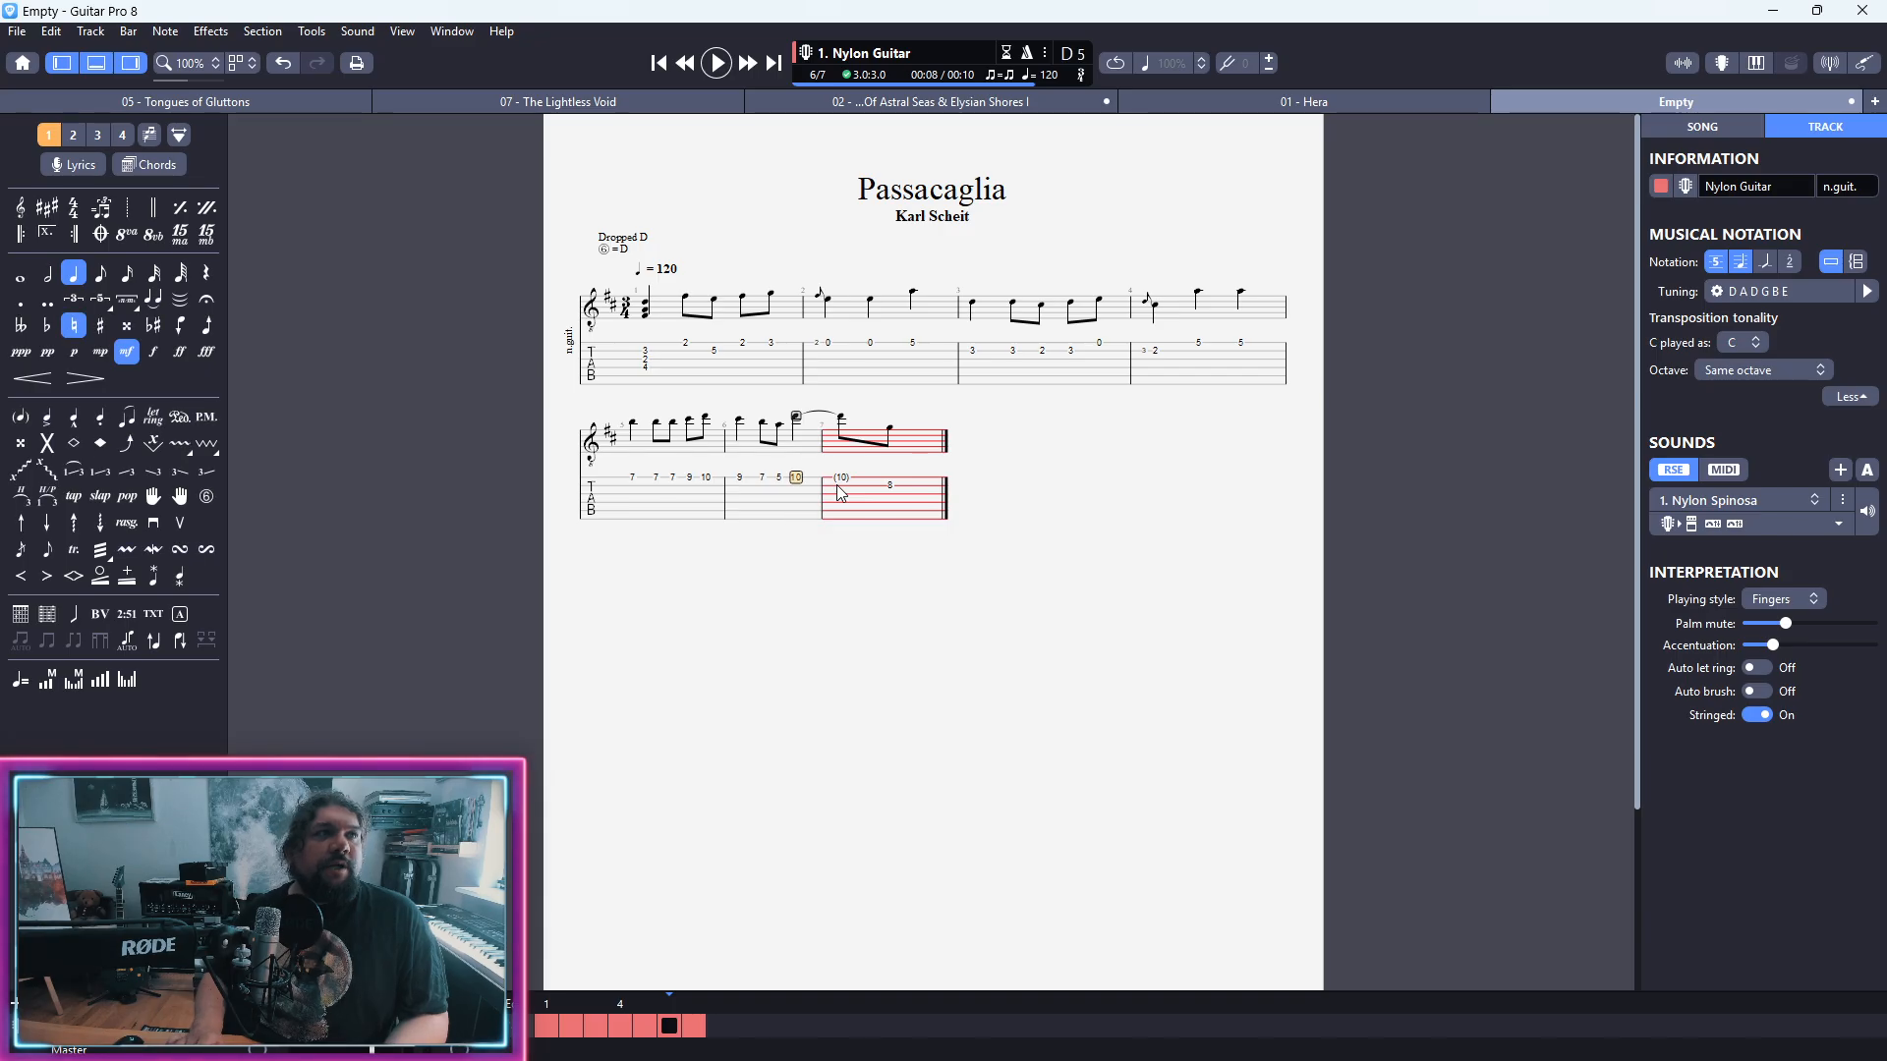
key("Right")
key("Right")
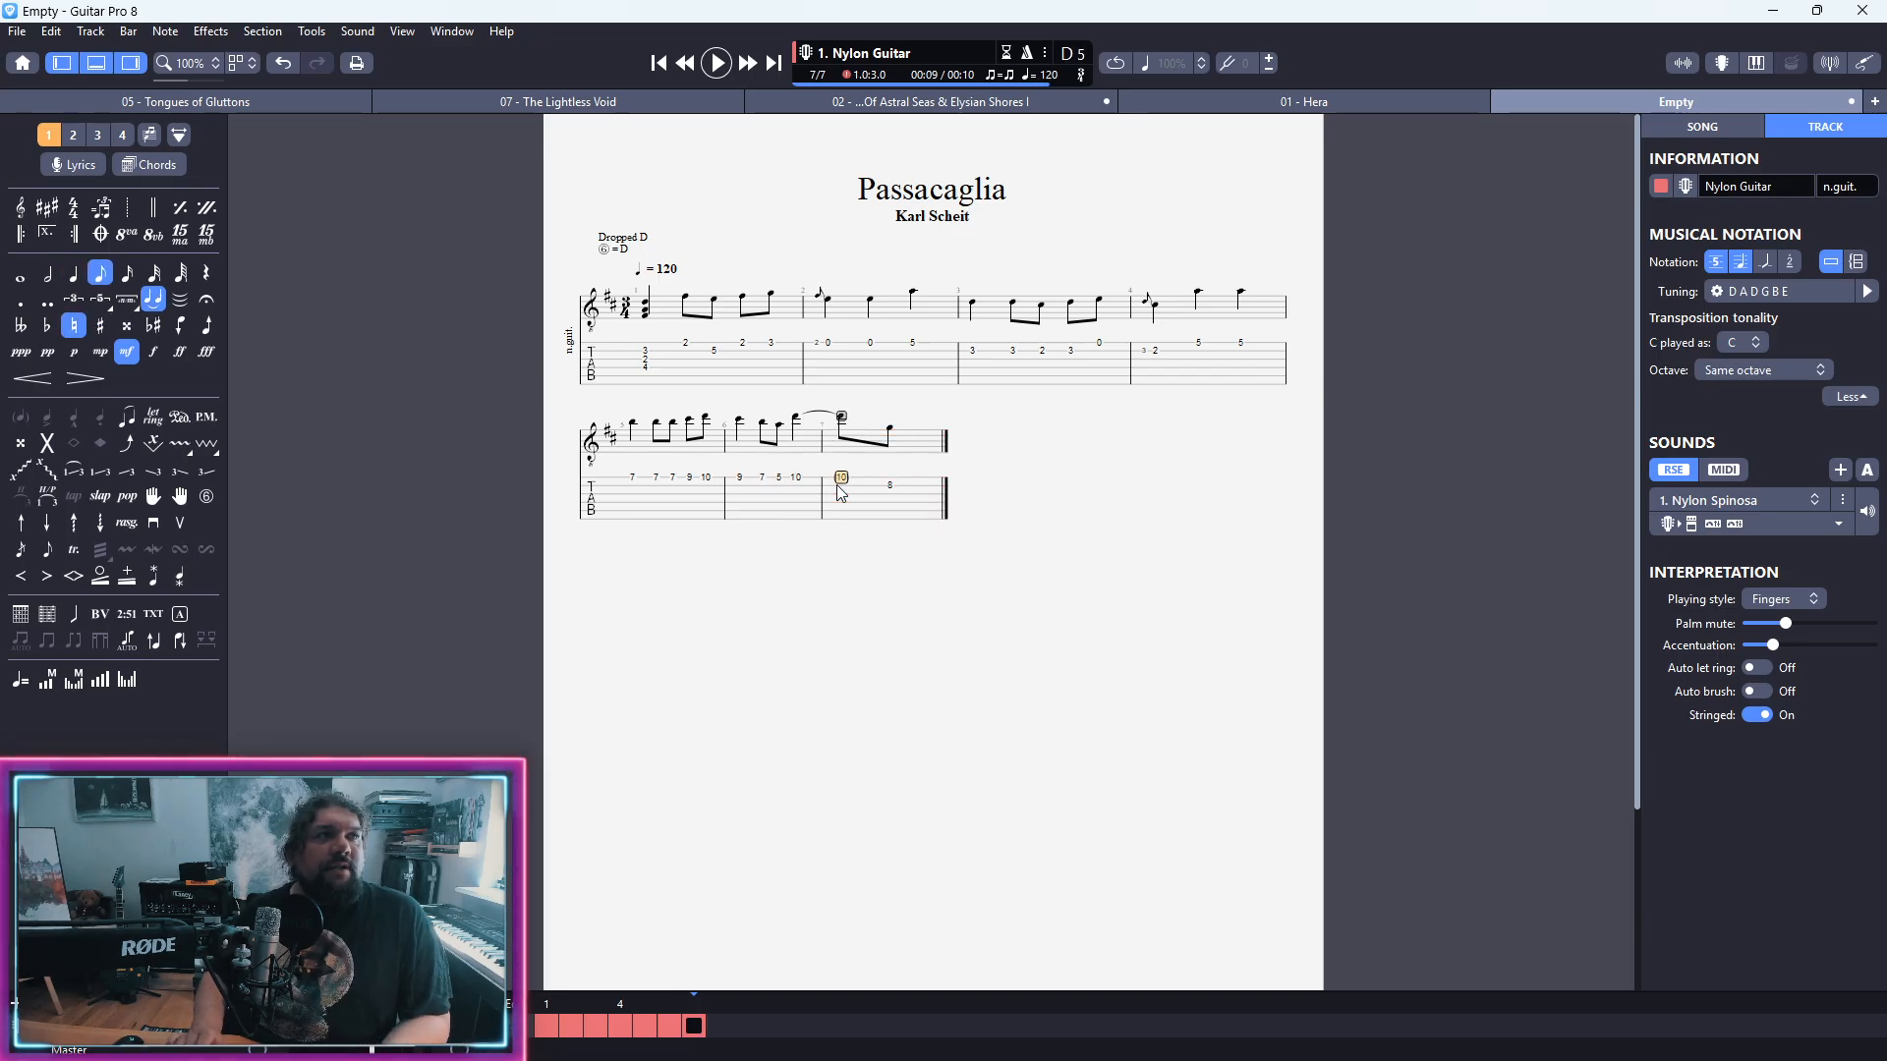
key("alt+Up")
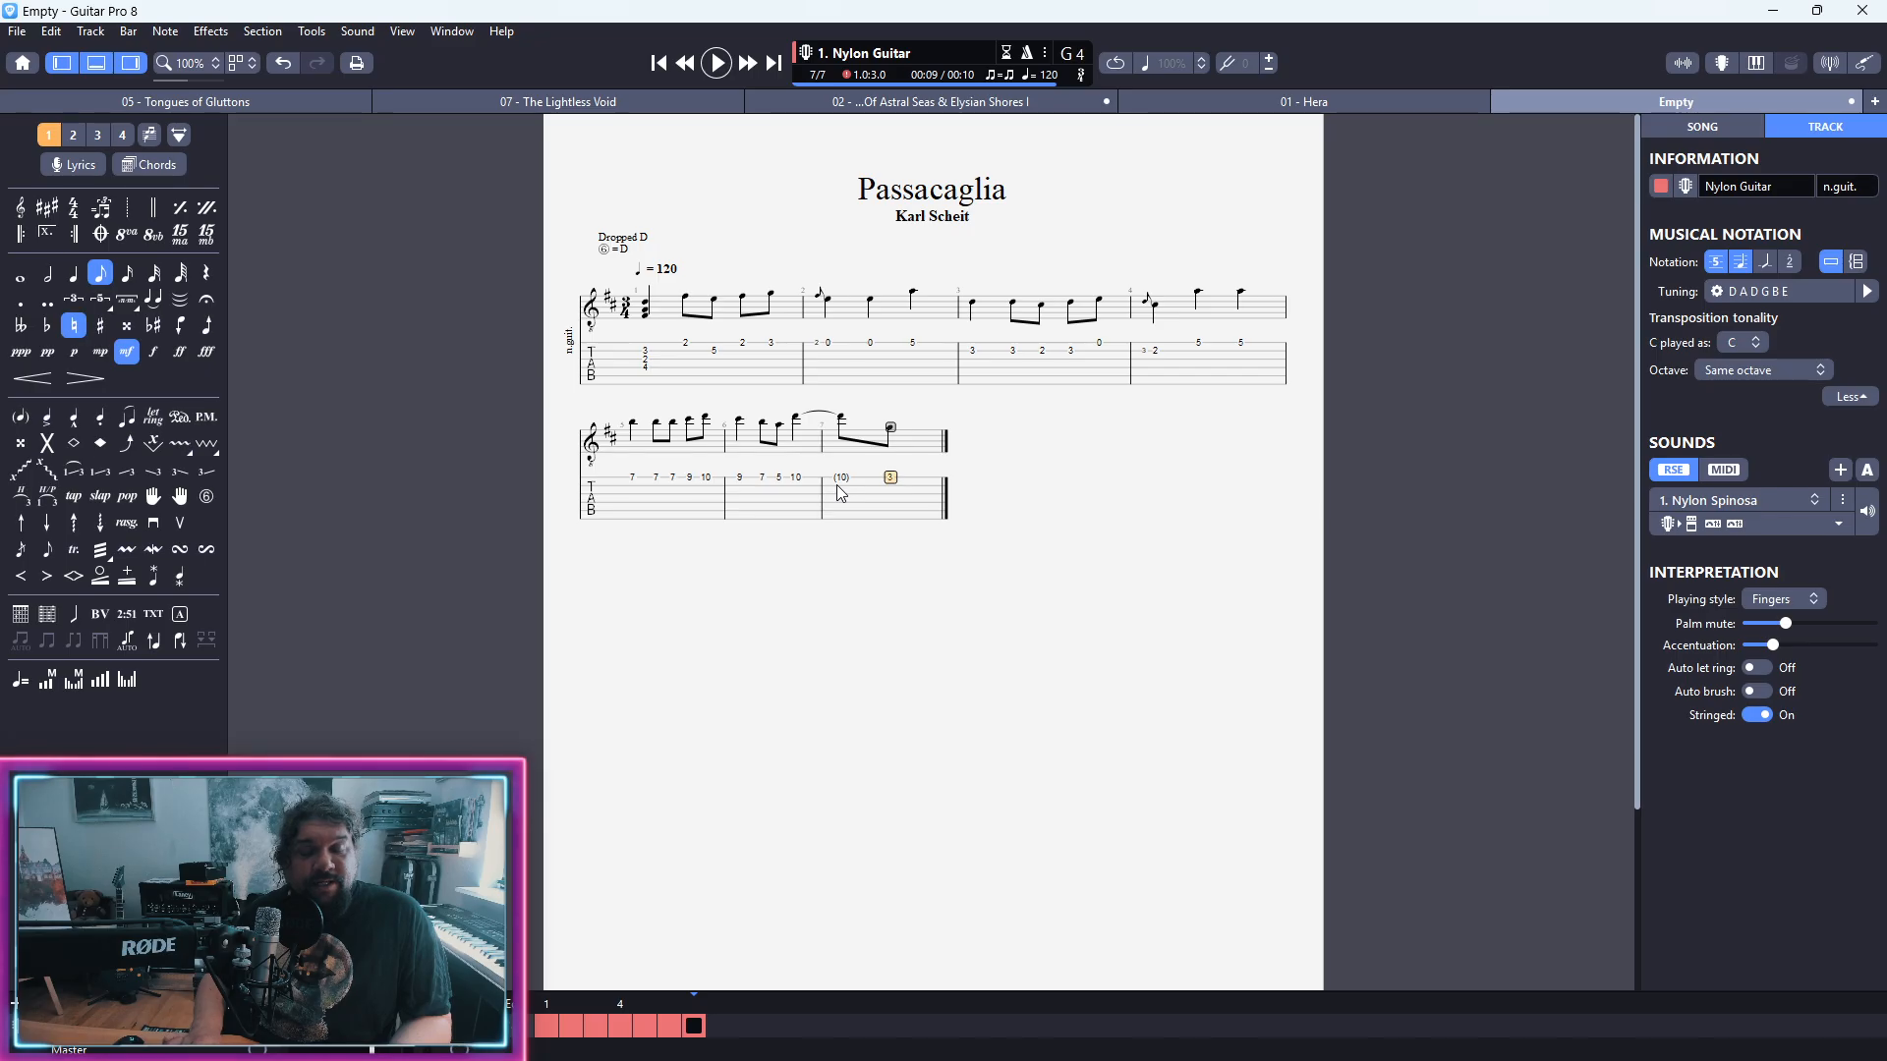
key("alt+Down")
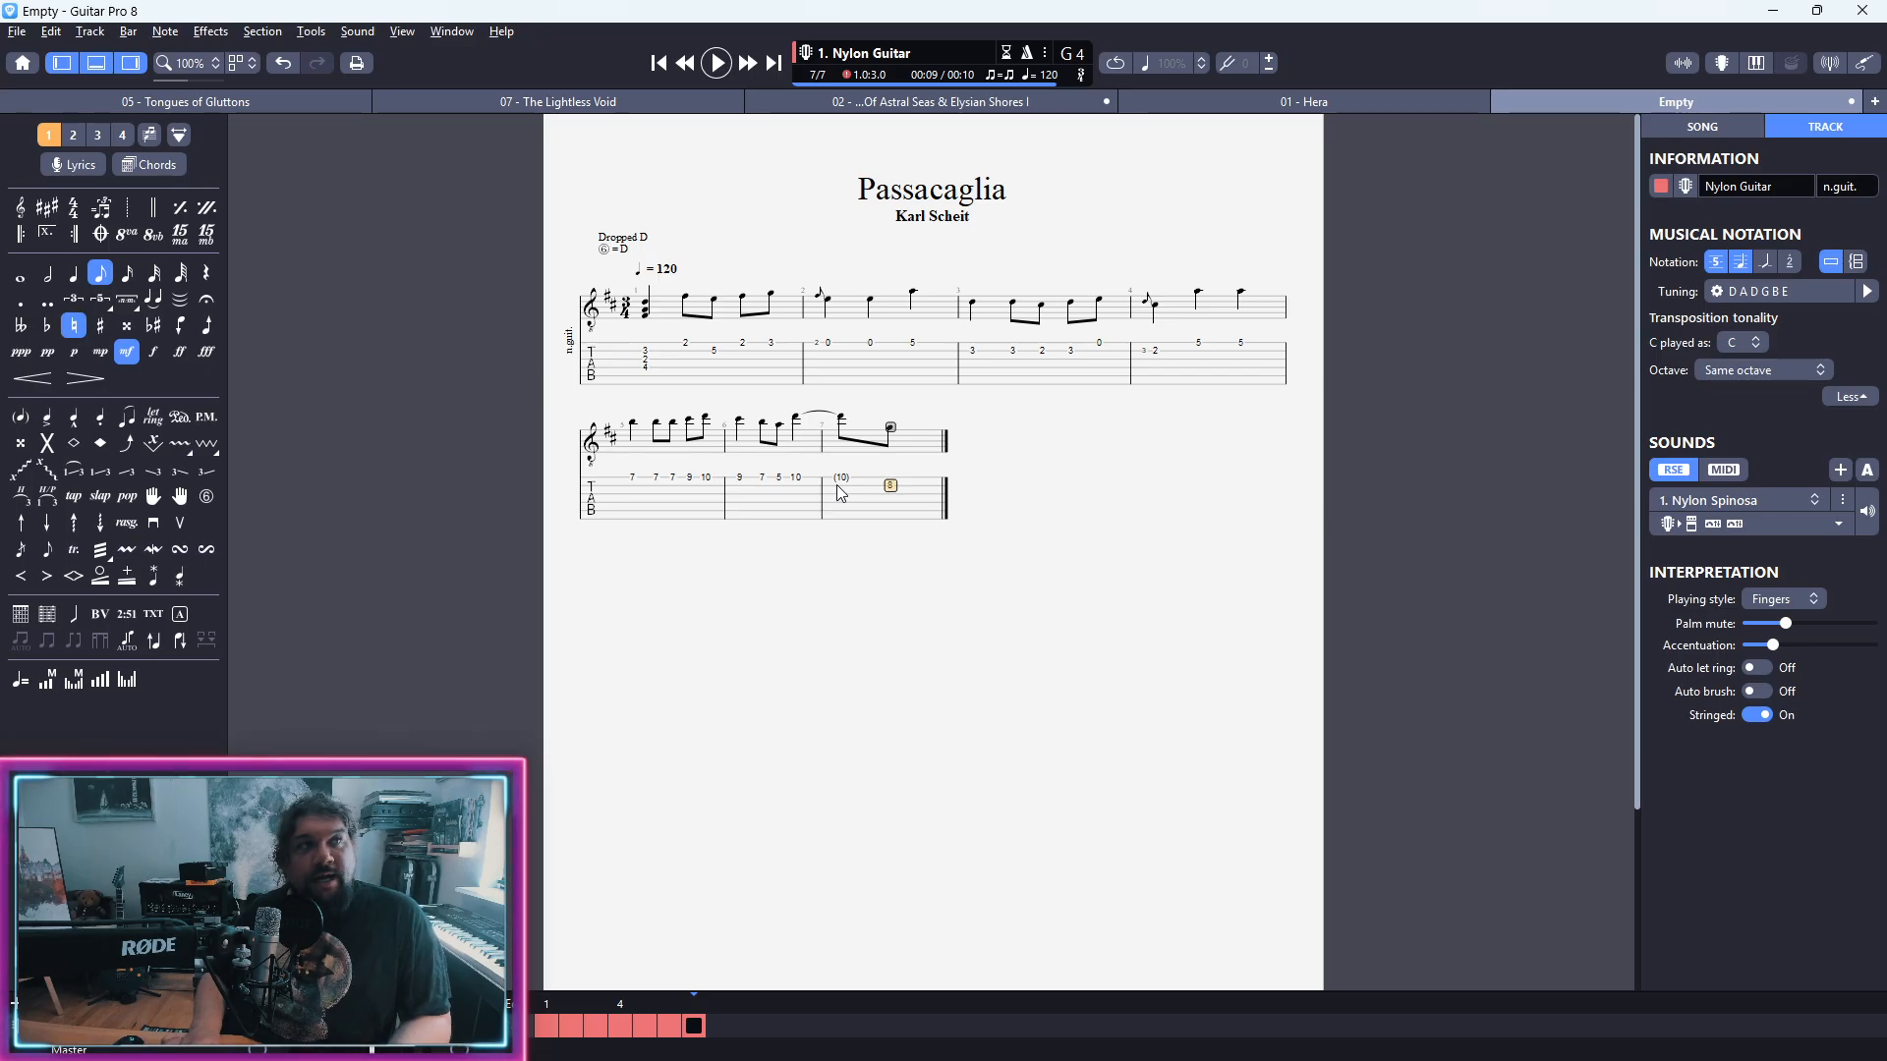
key("alt+Down")
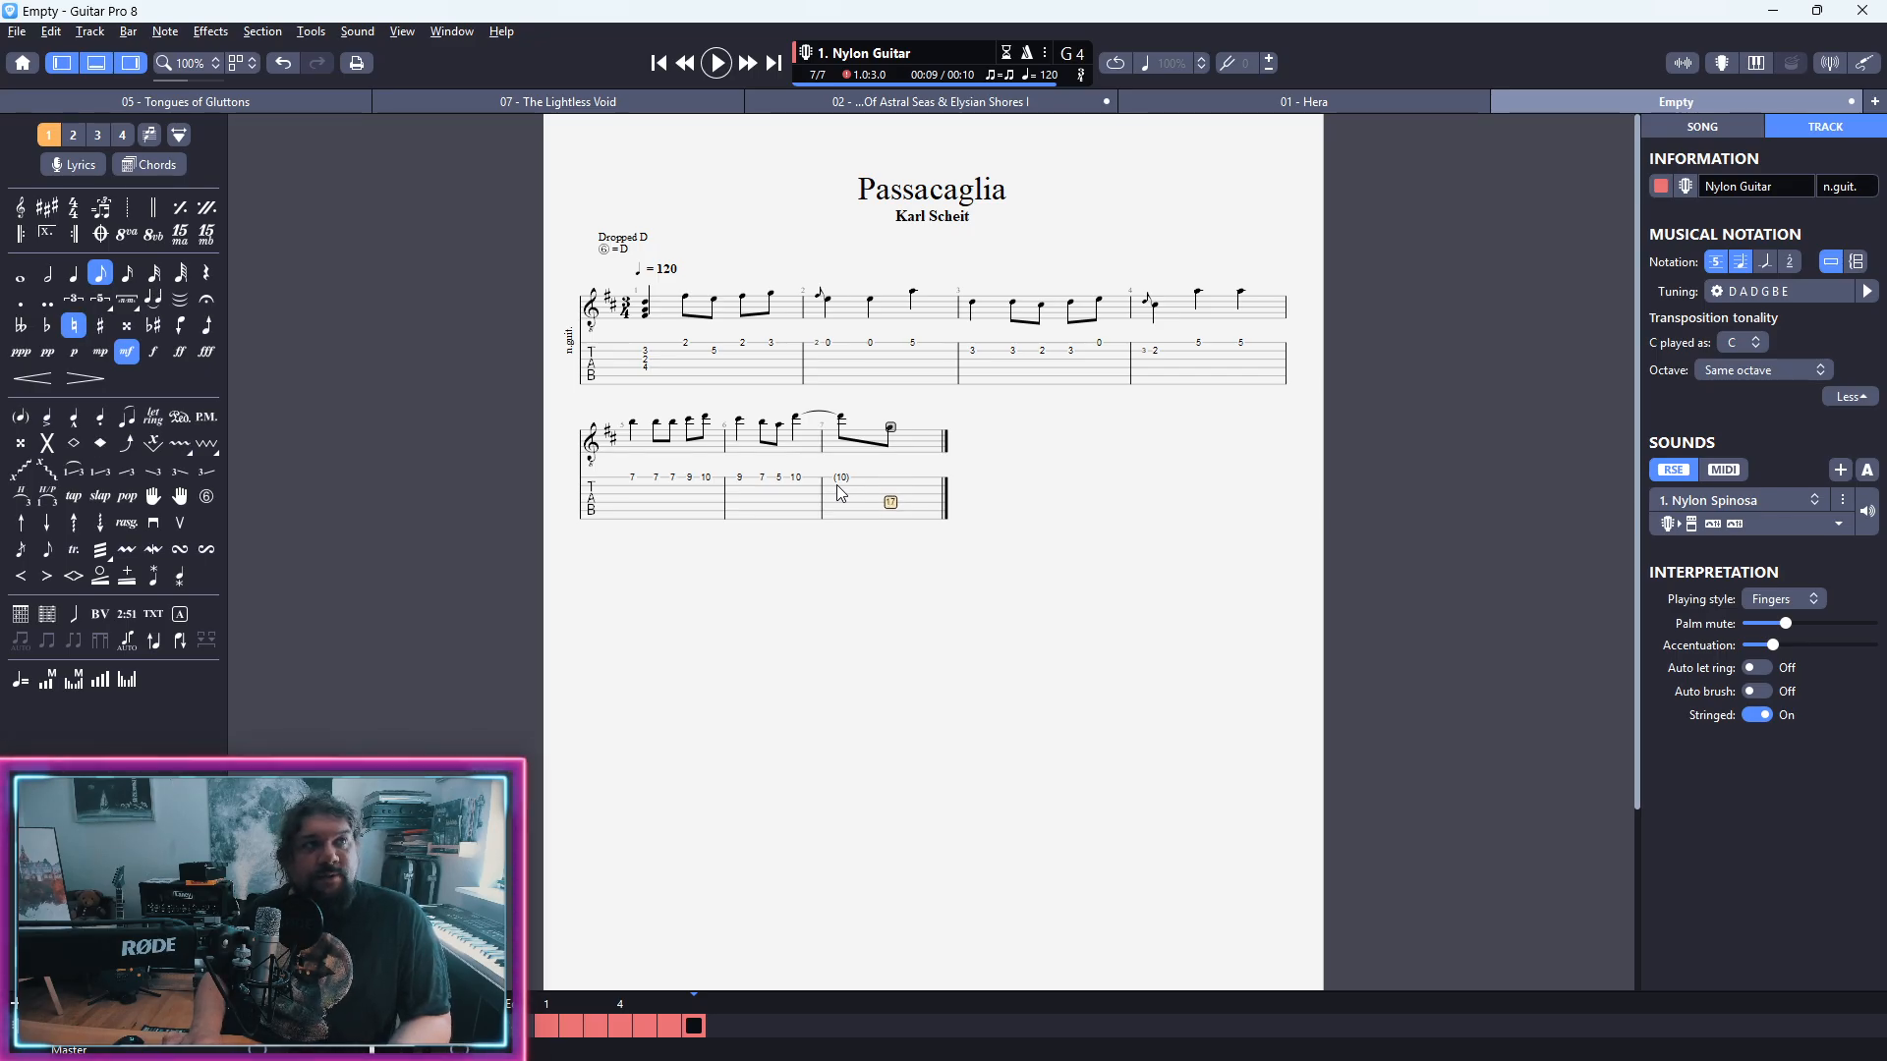
key("alt+Up")
key("alt+Up")
key("Left")
key("Left")
key("Left")
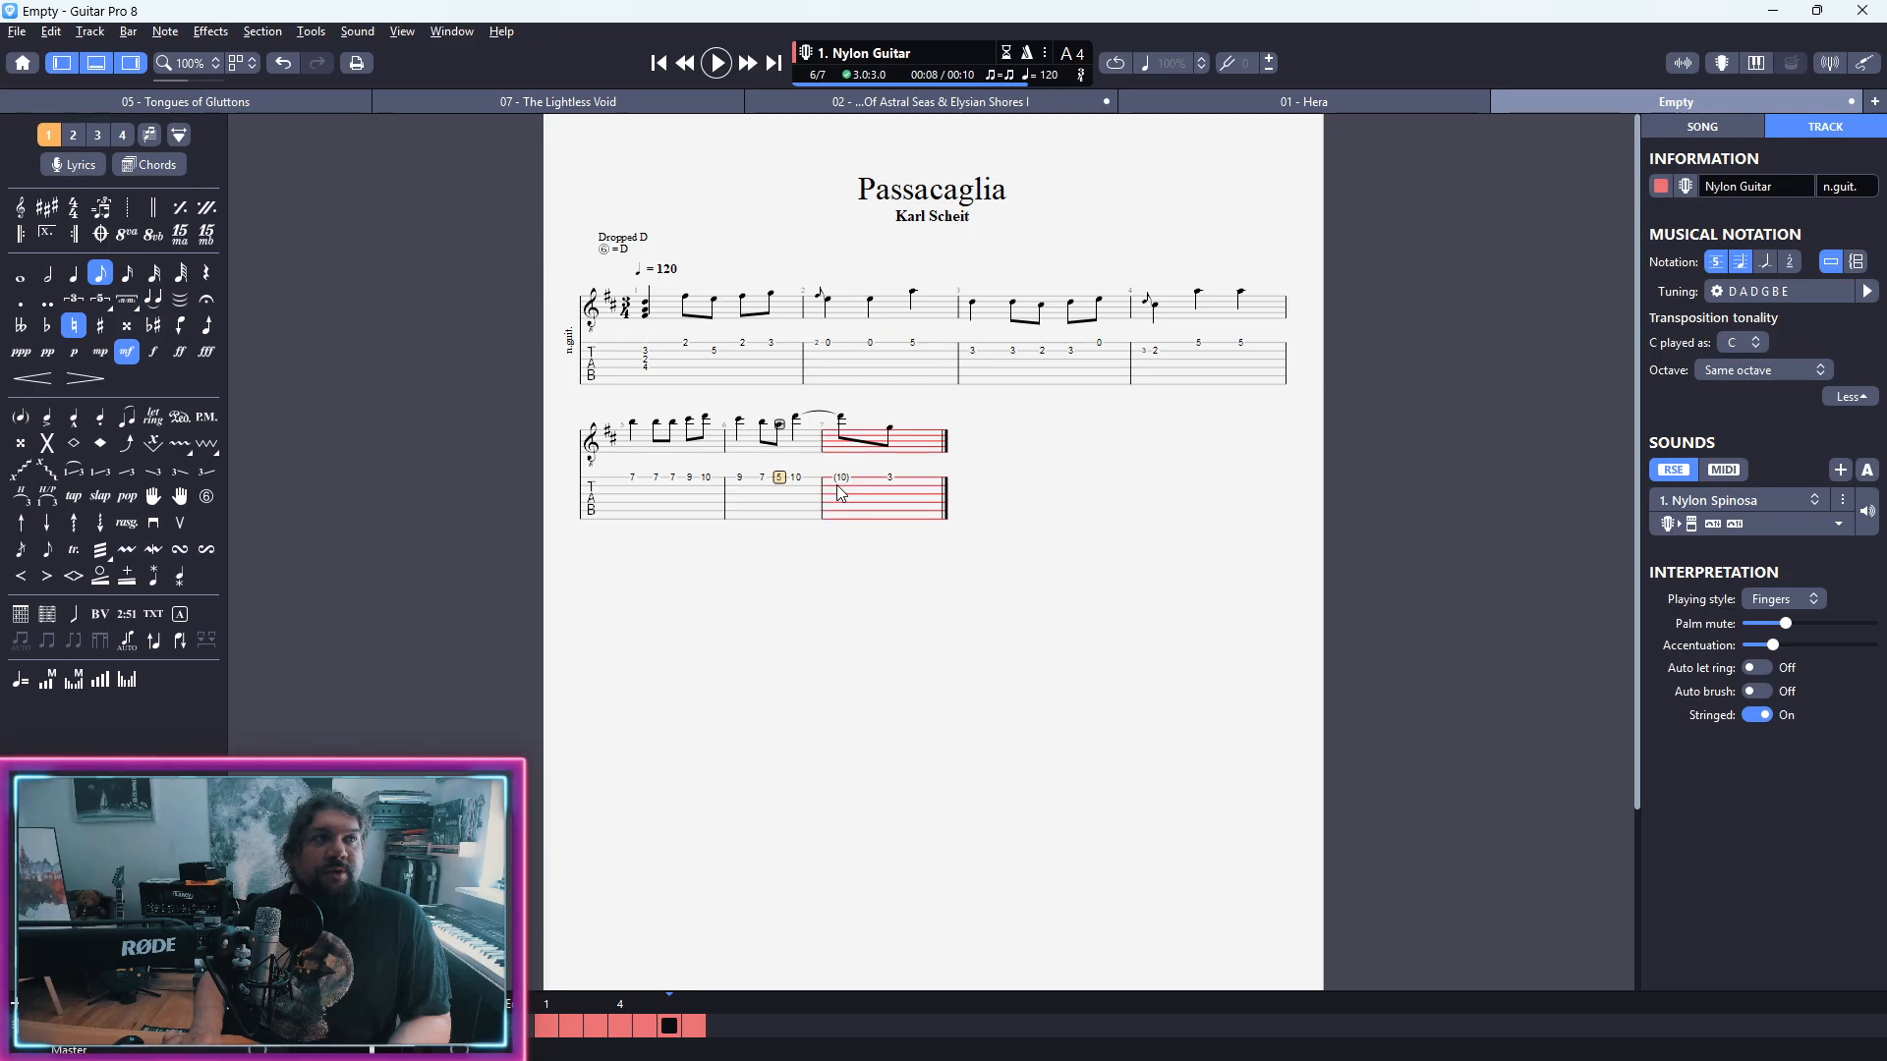
key("alt+Down")
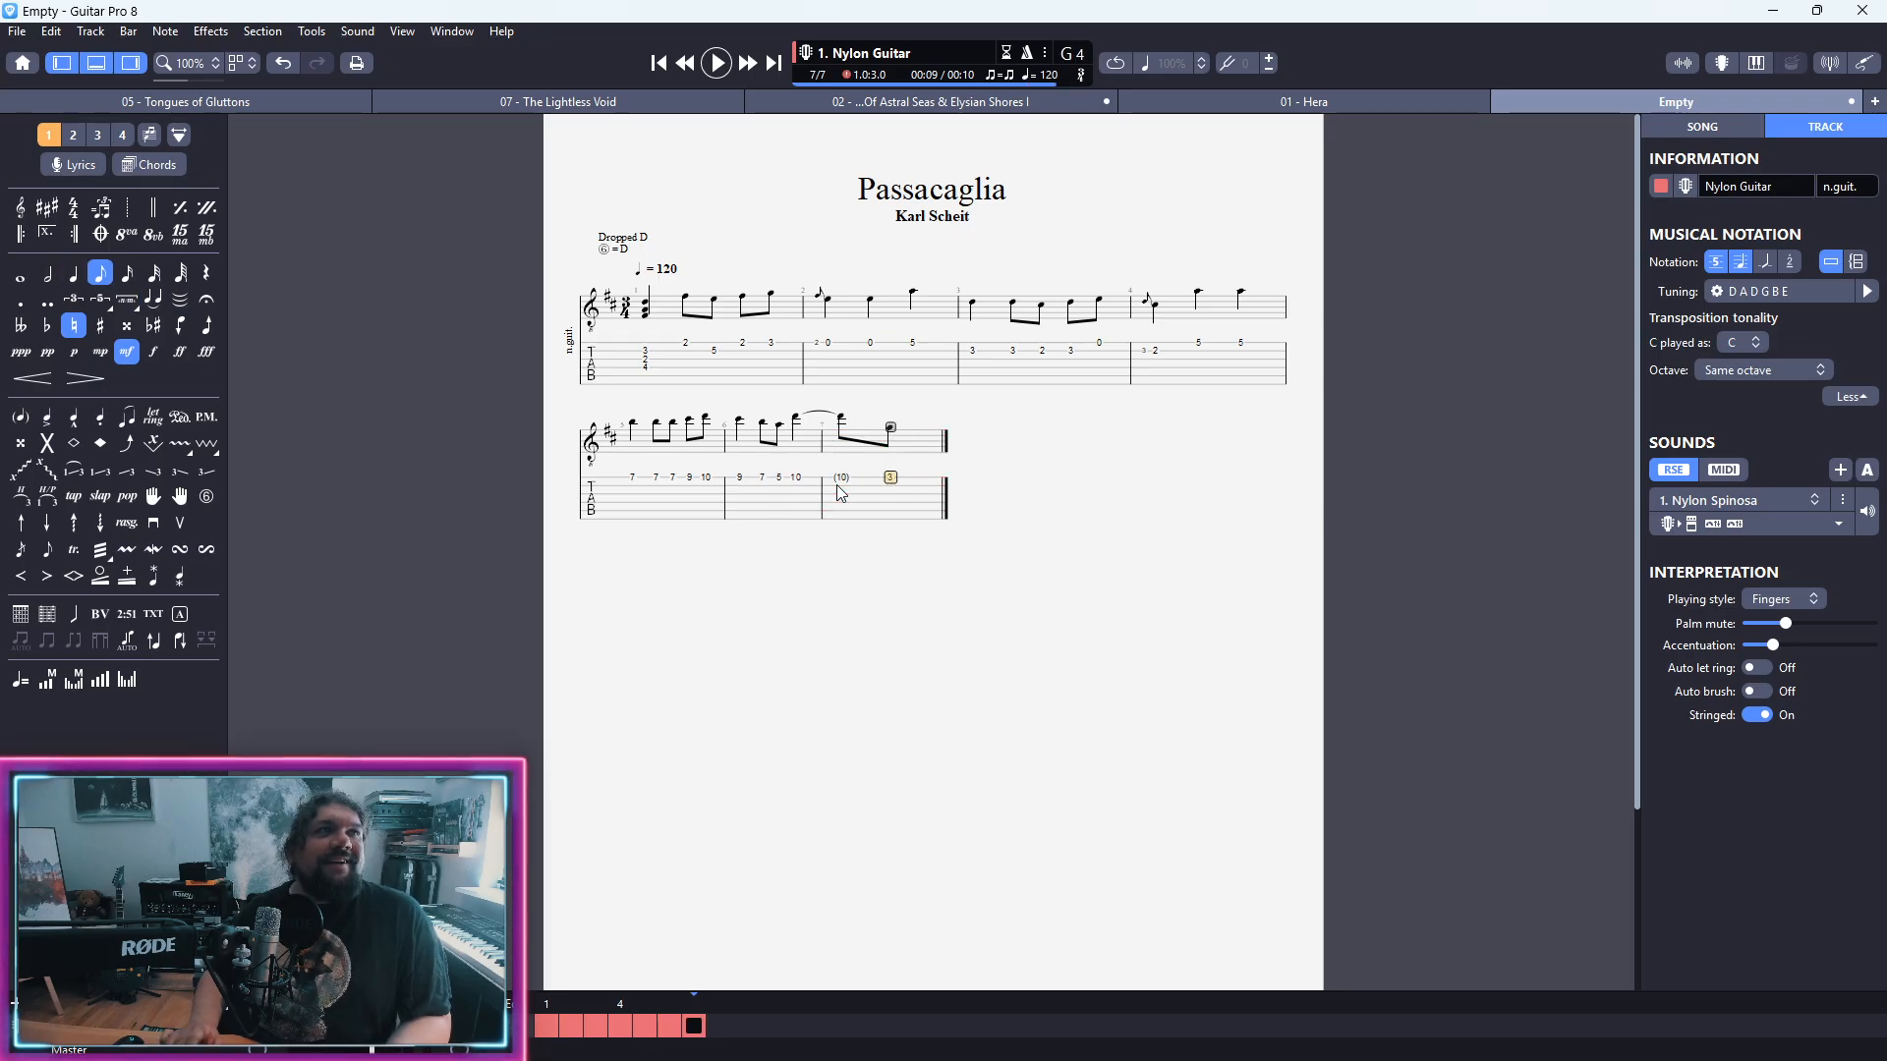
Step: Select the notes in bars 1 to 7, shift them to lower strings at the same pitch, and bring them back to the highest possible strings
left_click(671, 375)
left_click_drag(674, 380, 1069, 547)
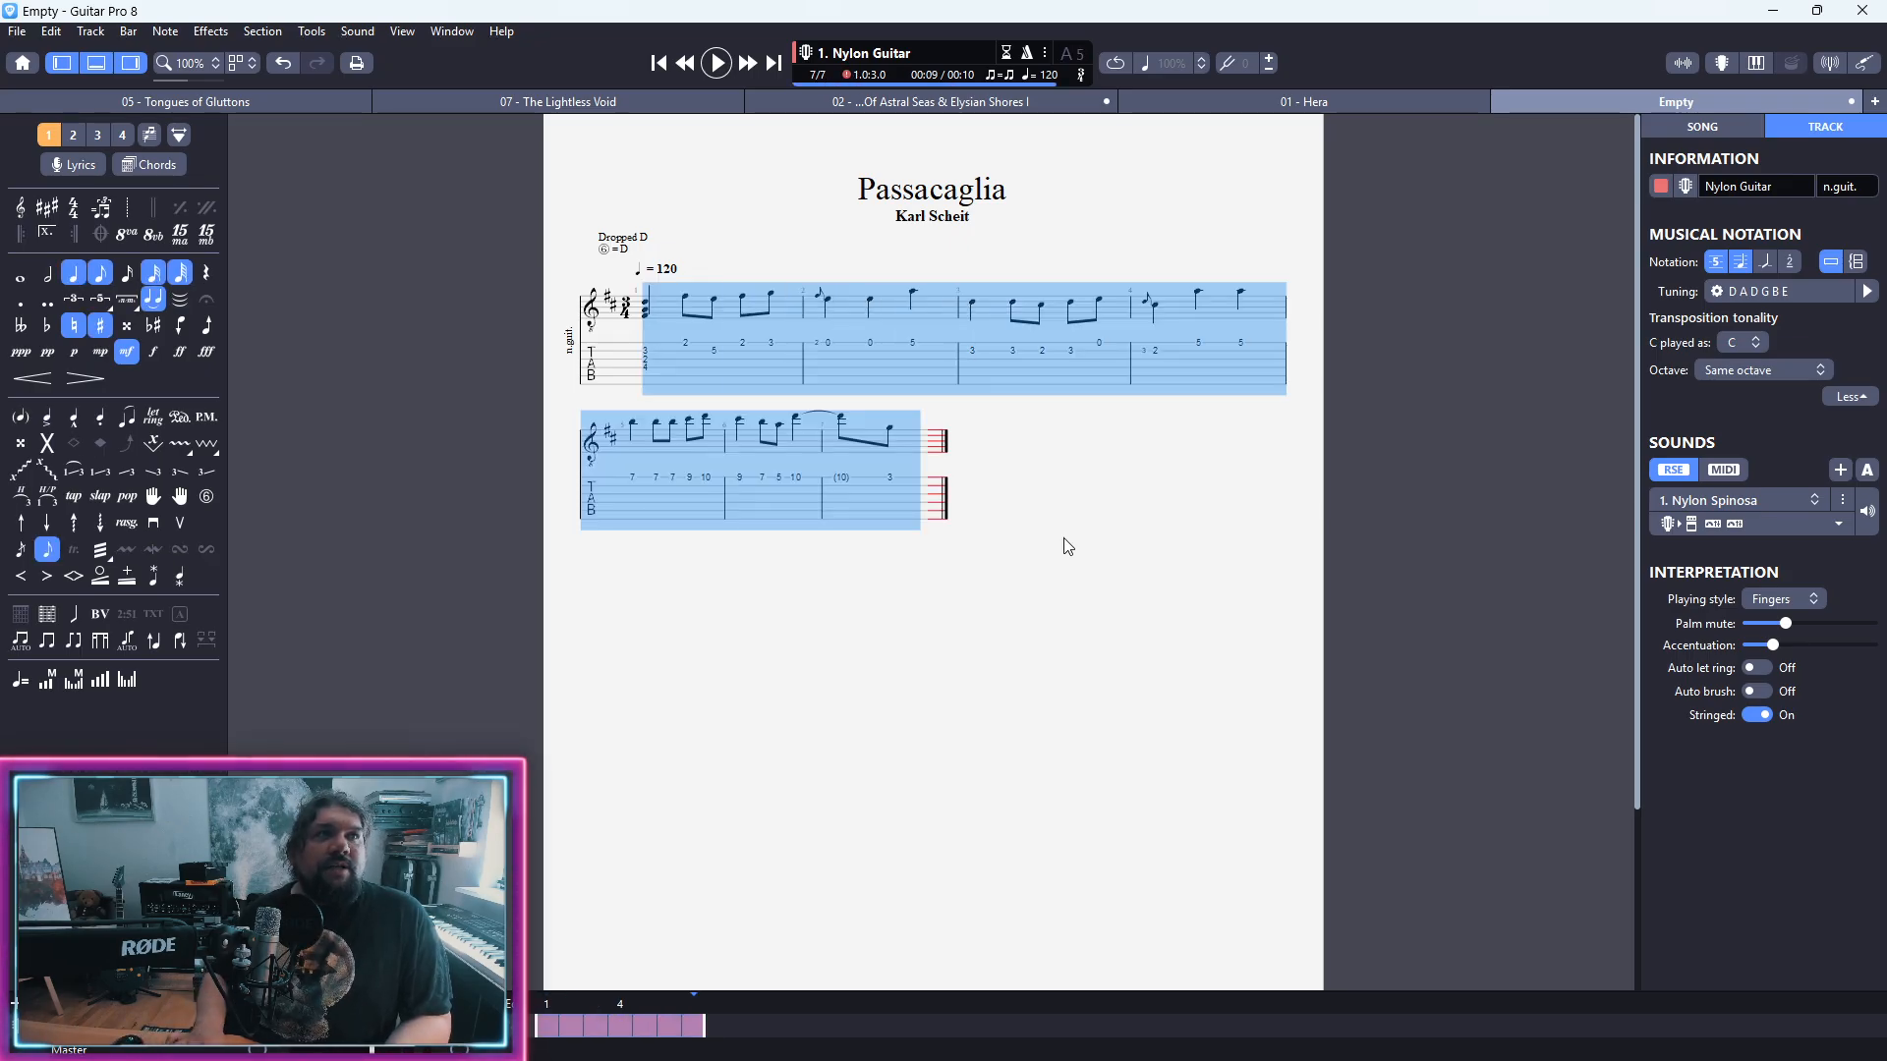
key("alt+Down")
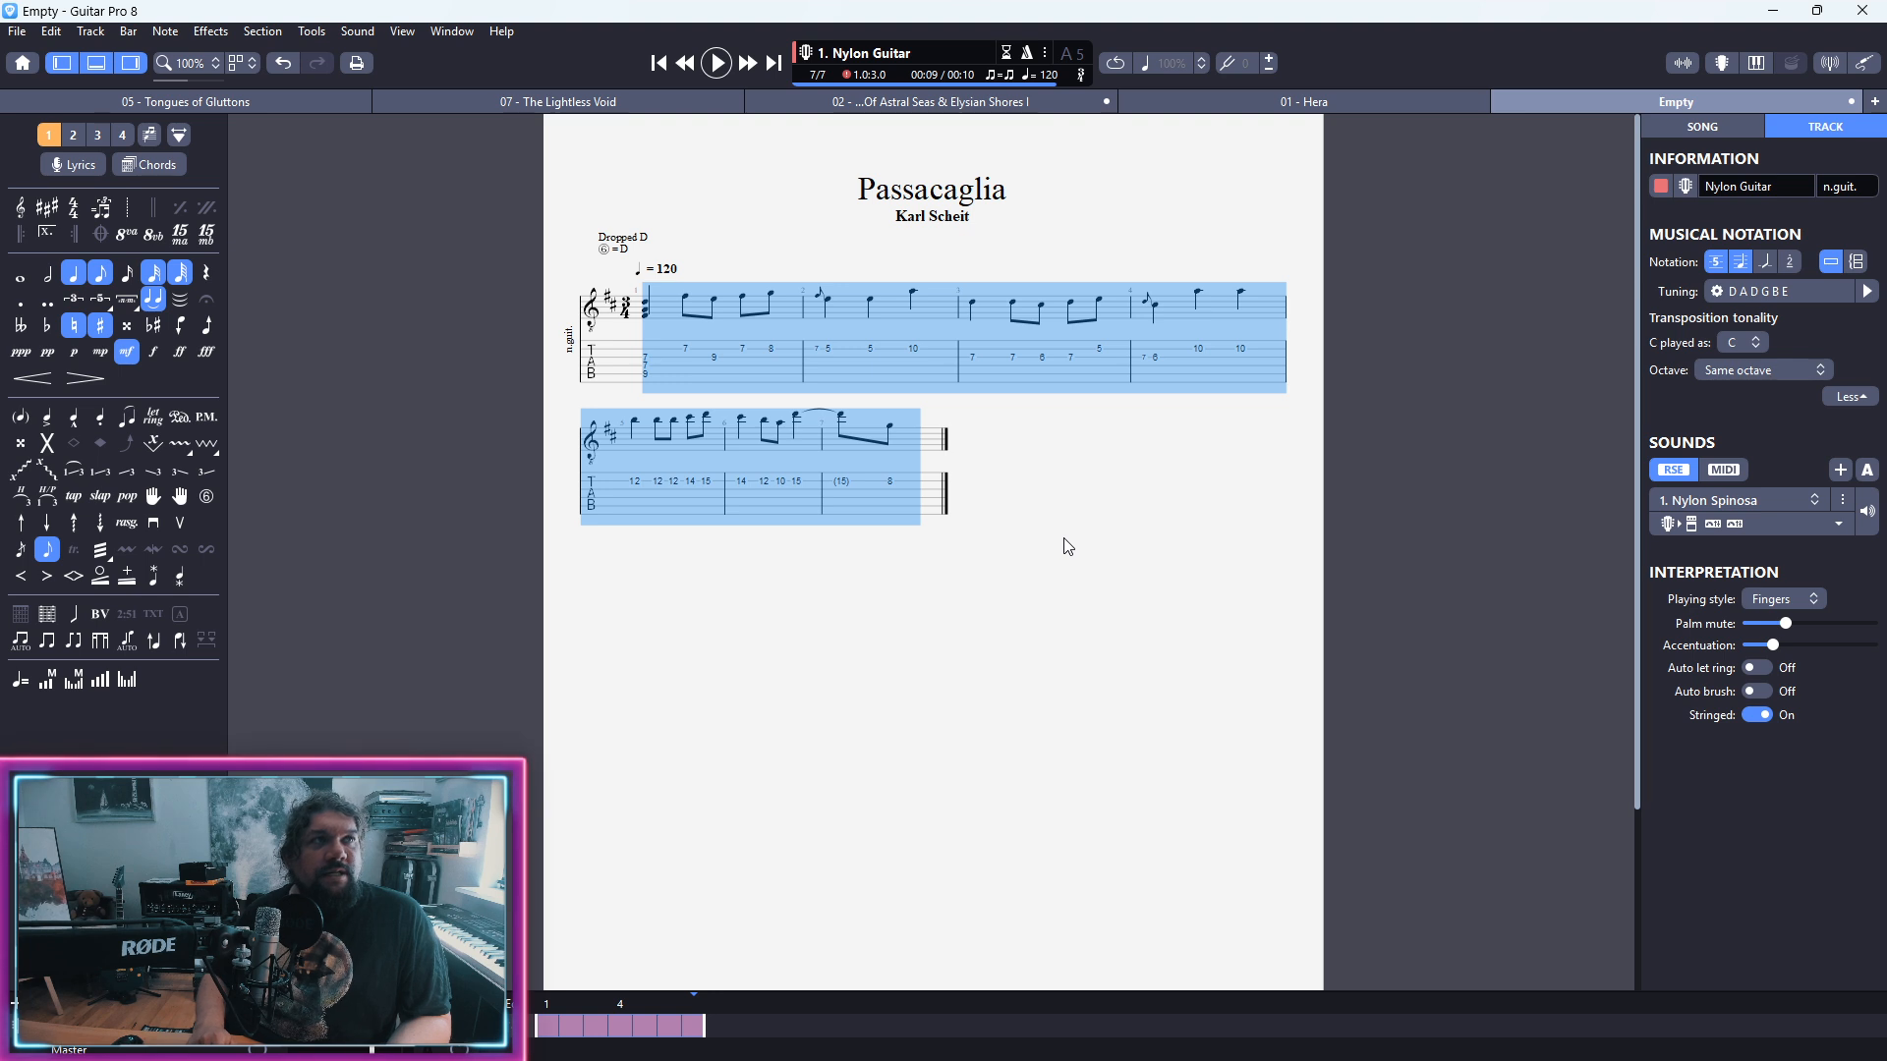
key("alt+Down")
key("alt+Up")
key("alt+Up")
key("alt+Up")
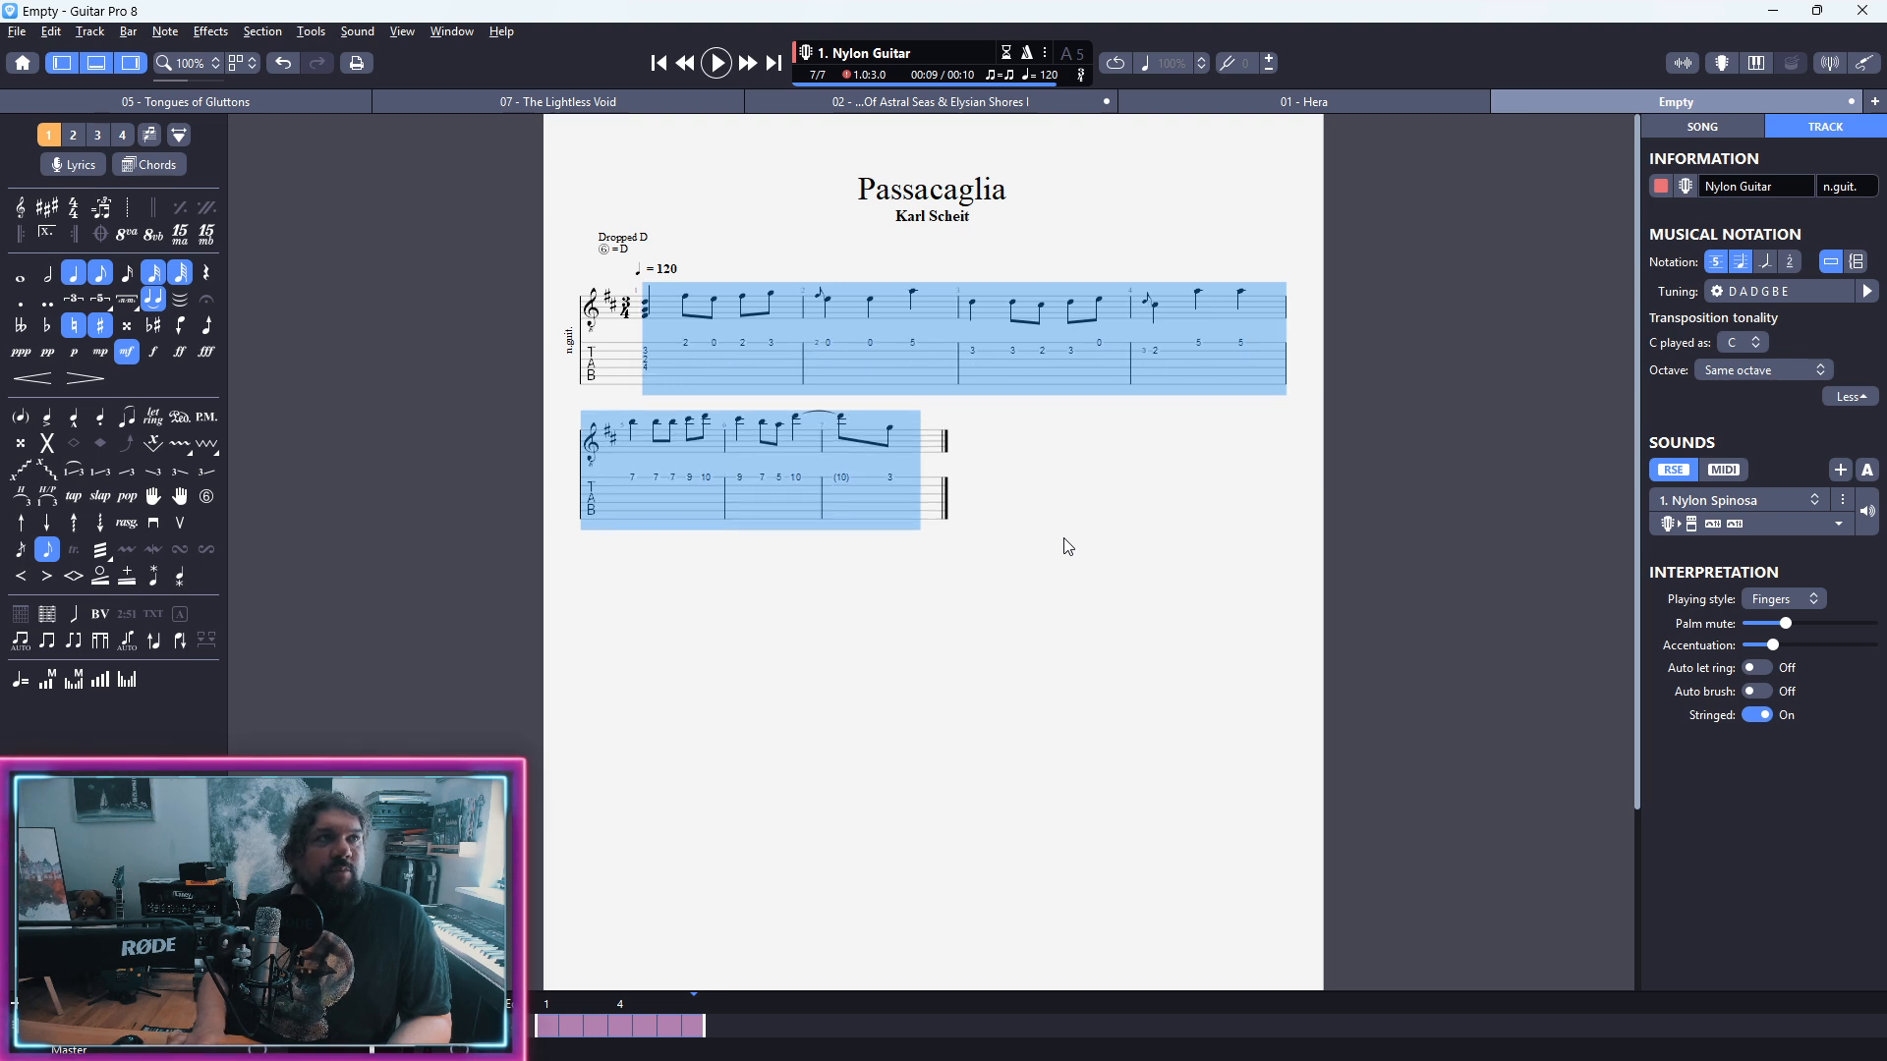
key("alt+Down")
key("alt+Up")
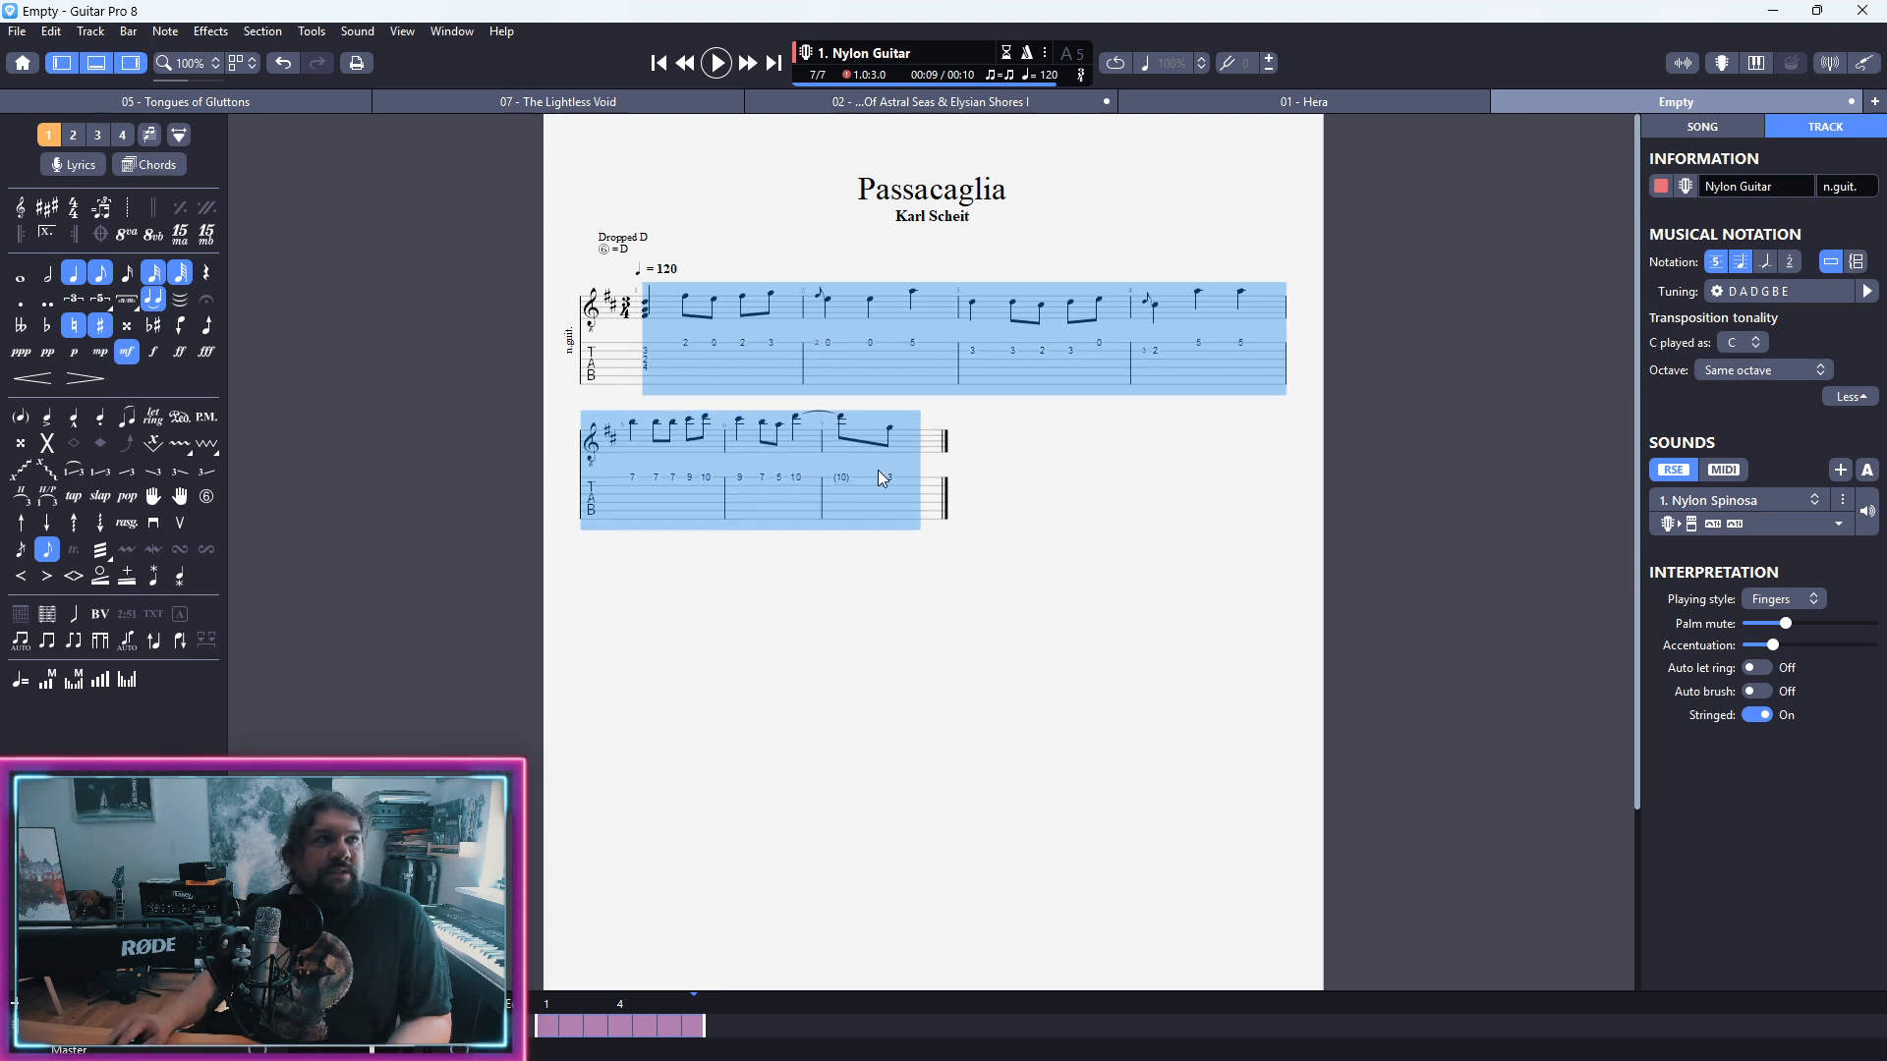
Step: Continue bar 7 with a first-string fret 2 grace note leading into an open first-string eighth note
left_click(911, 481)
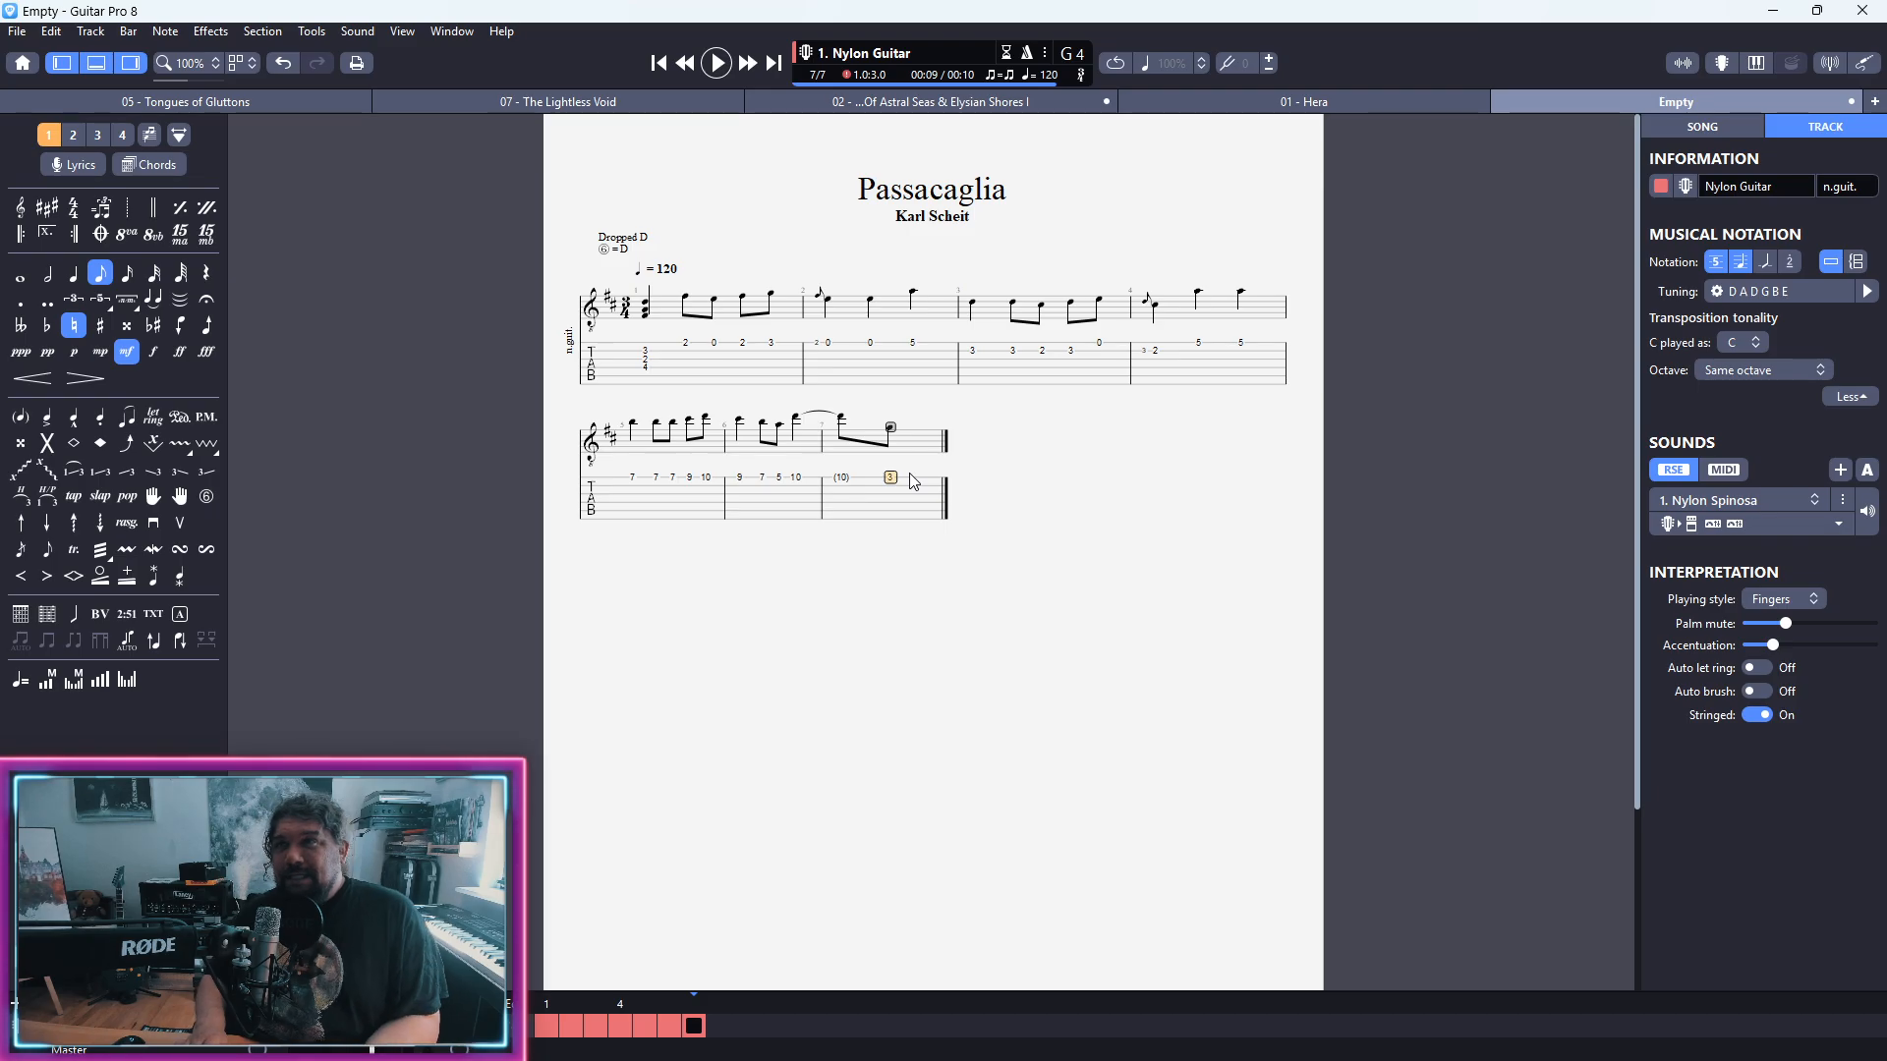
key("Right")
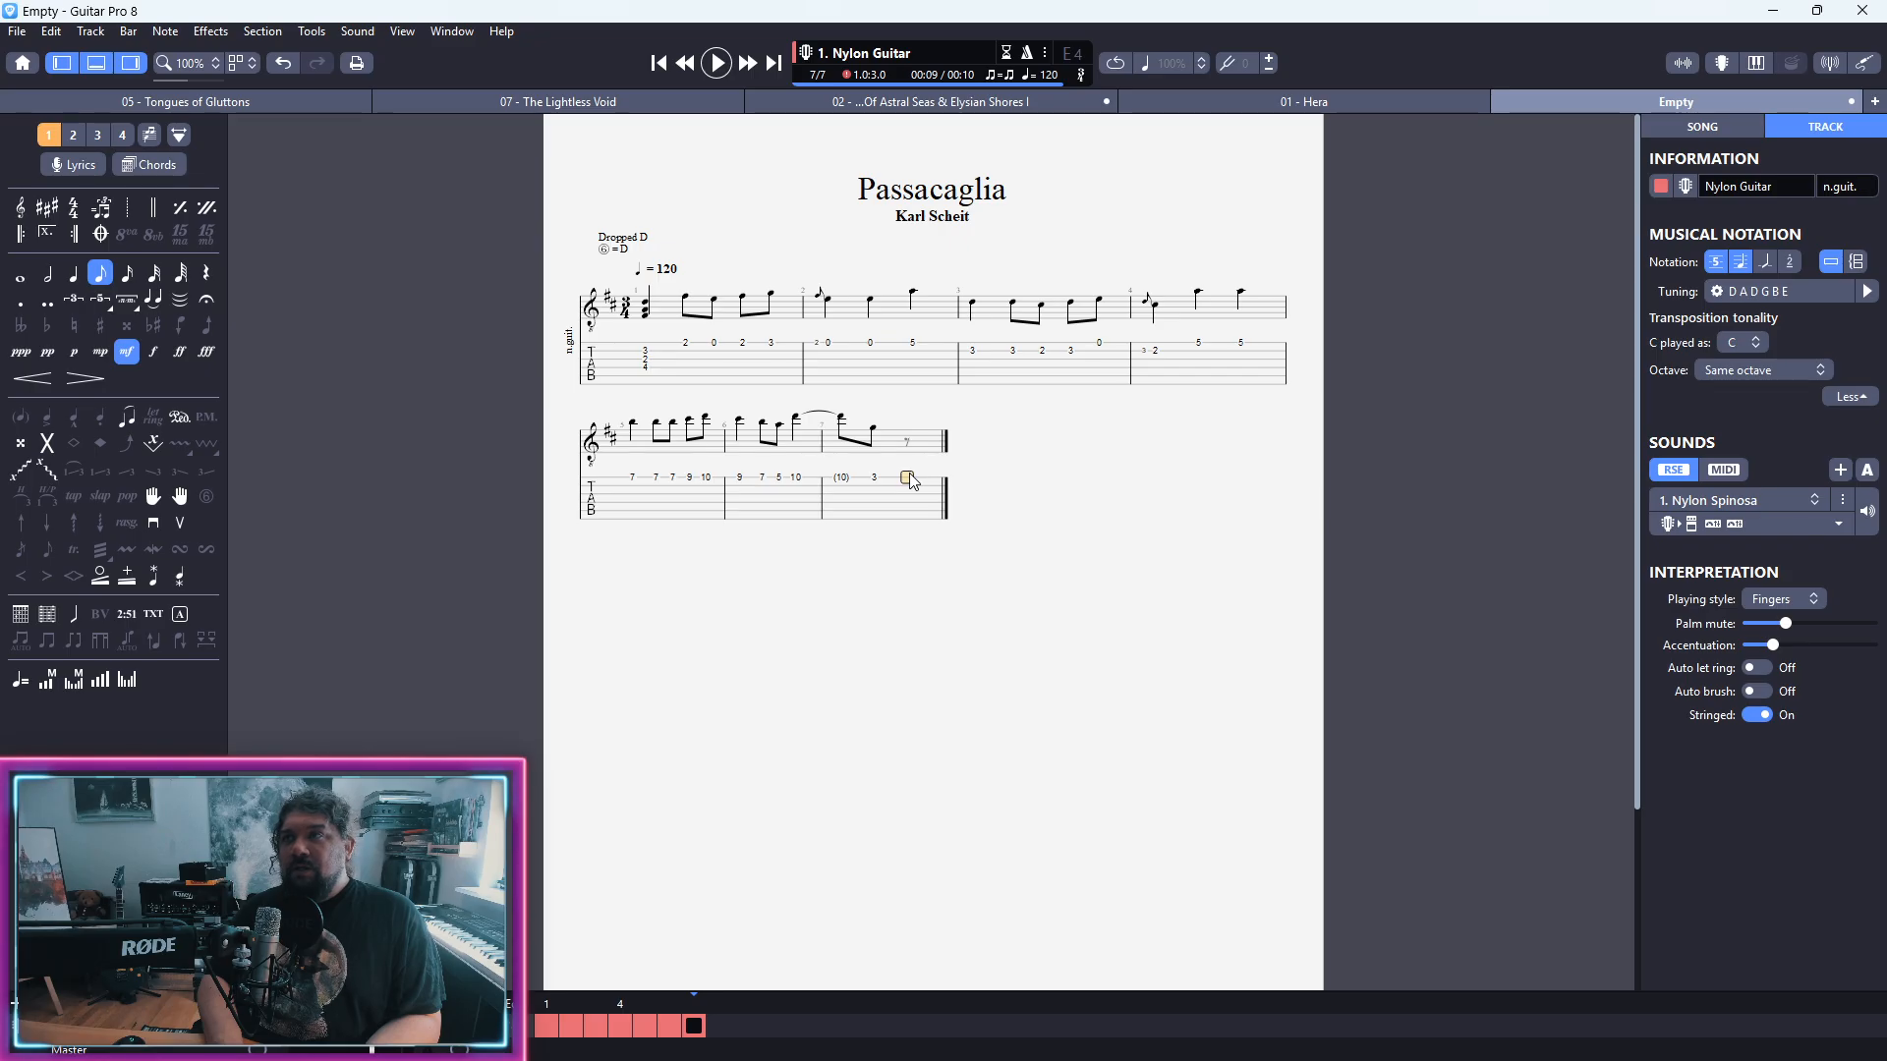
type("2")
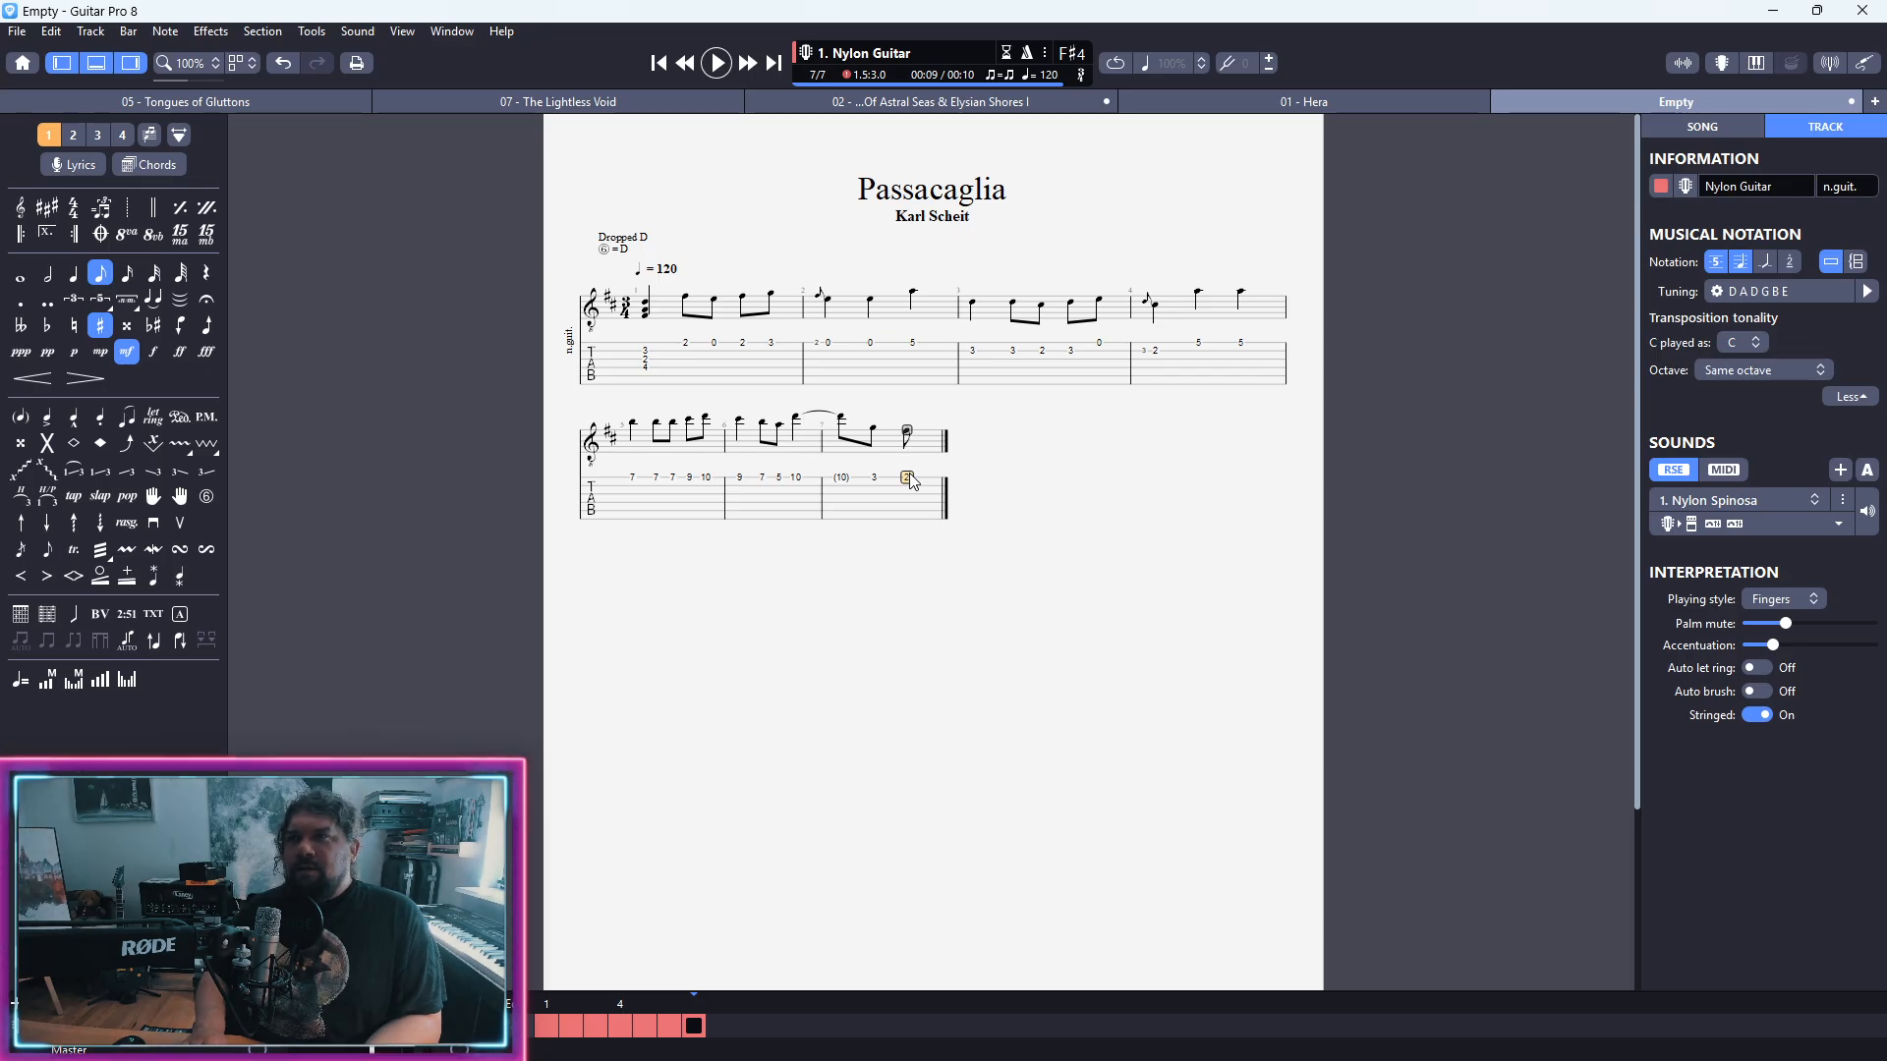
key("Right")
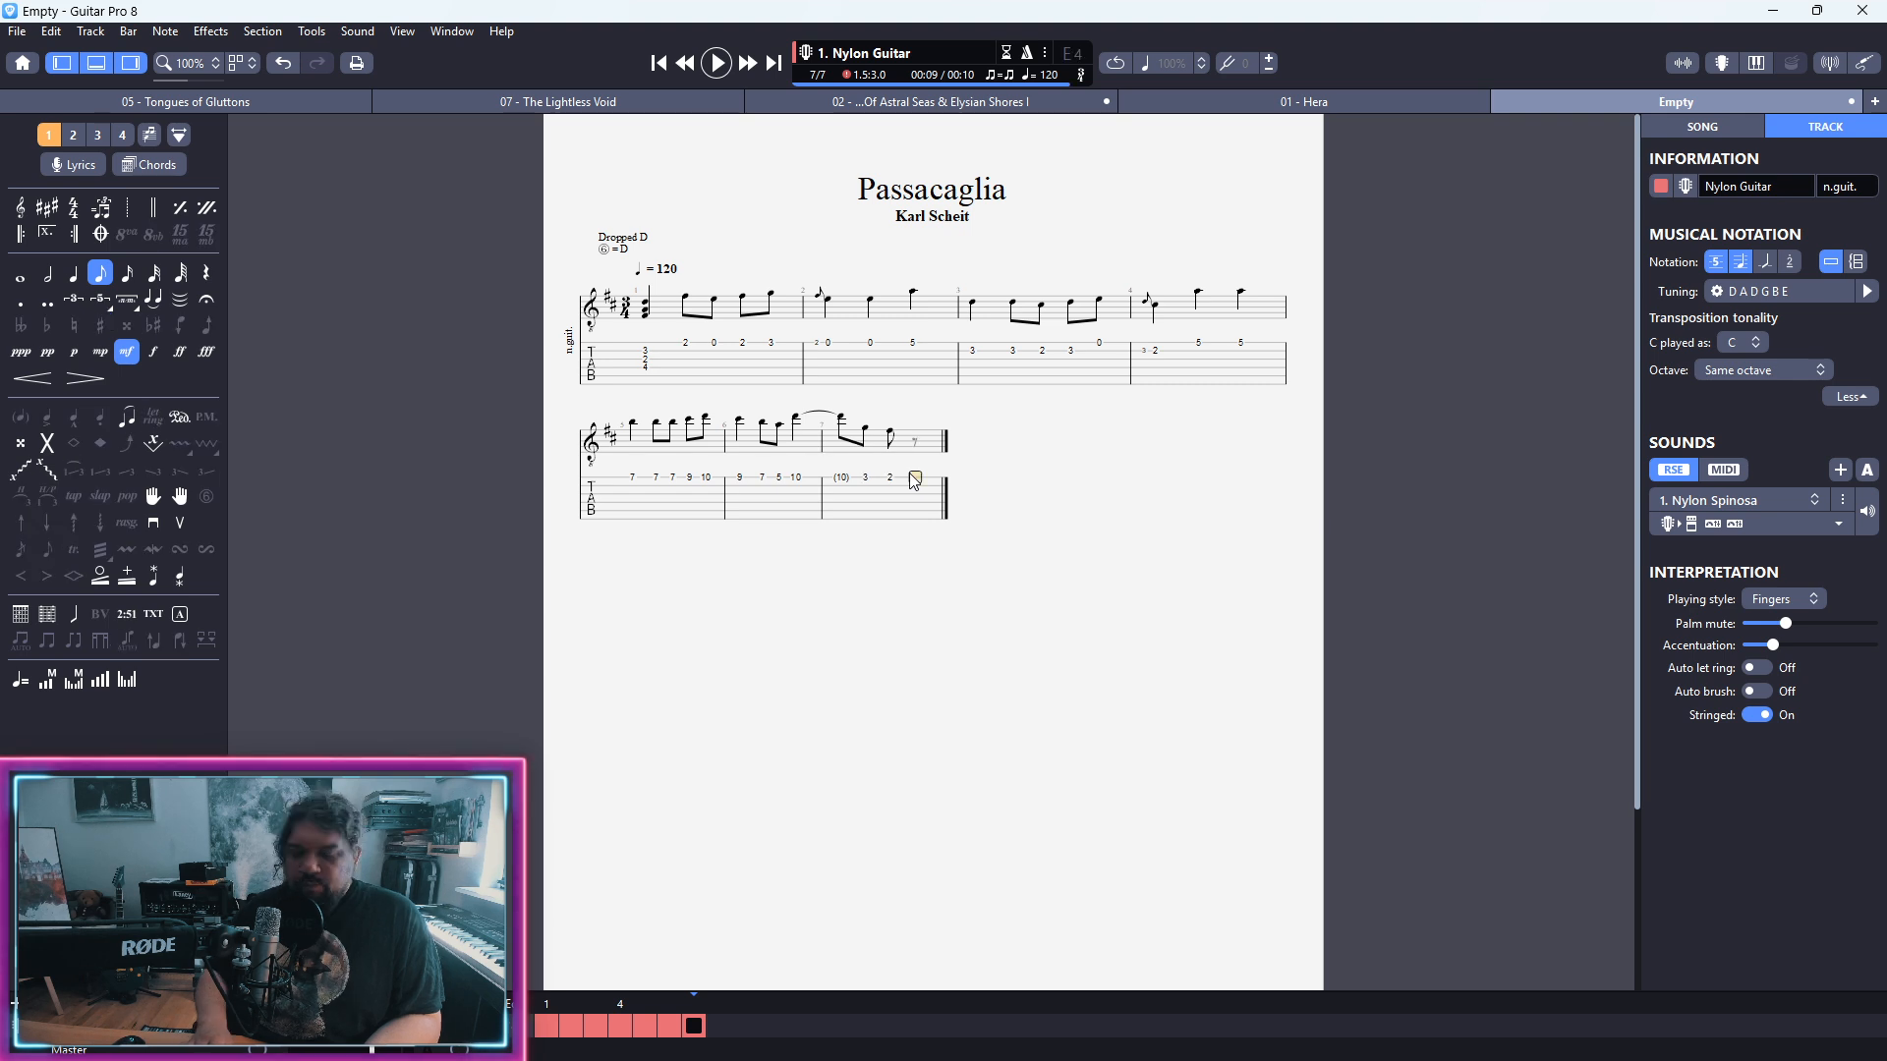
key("0")
key("Left")
key("g")
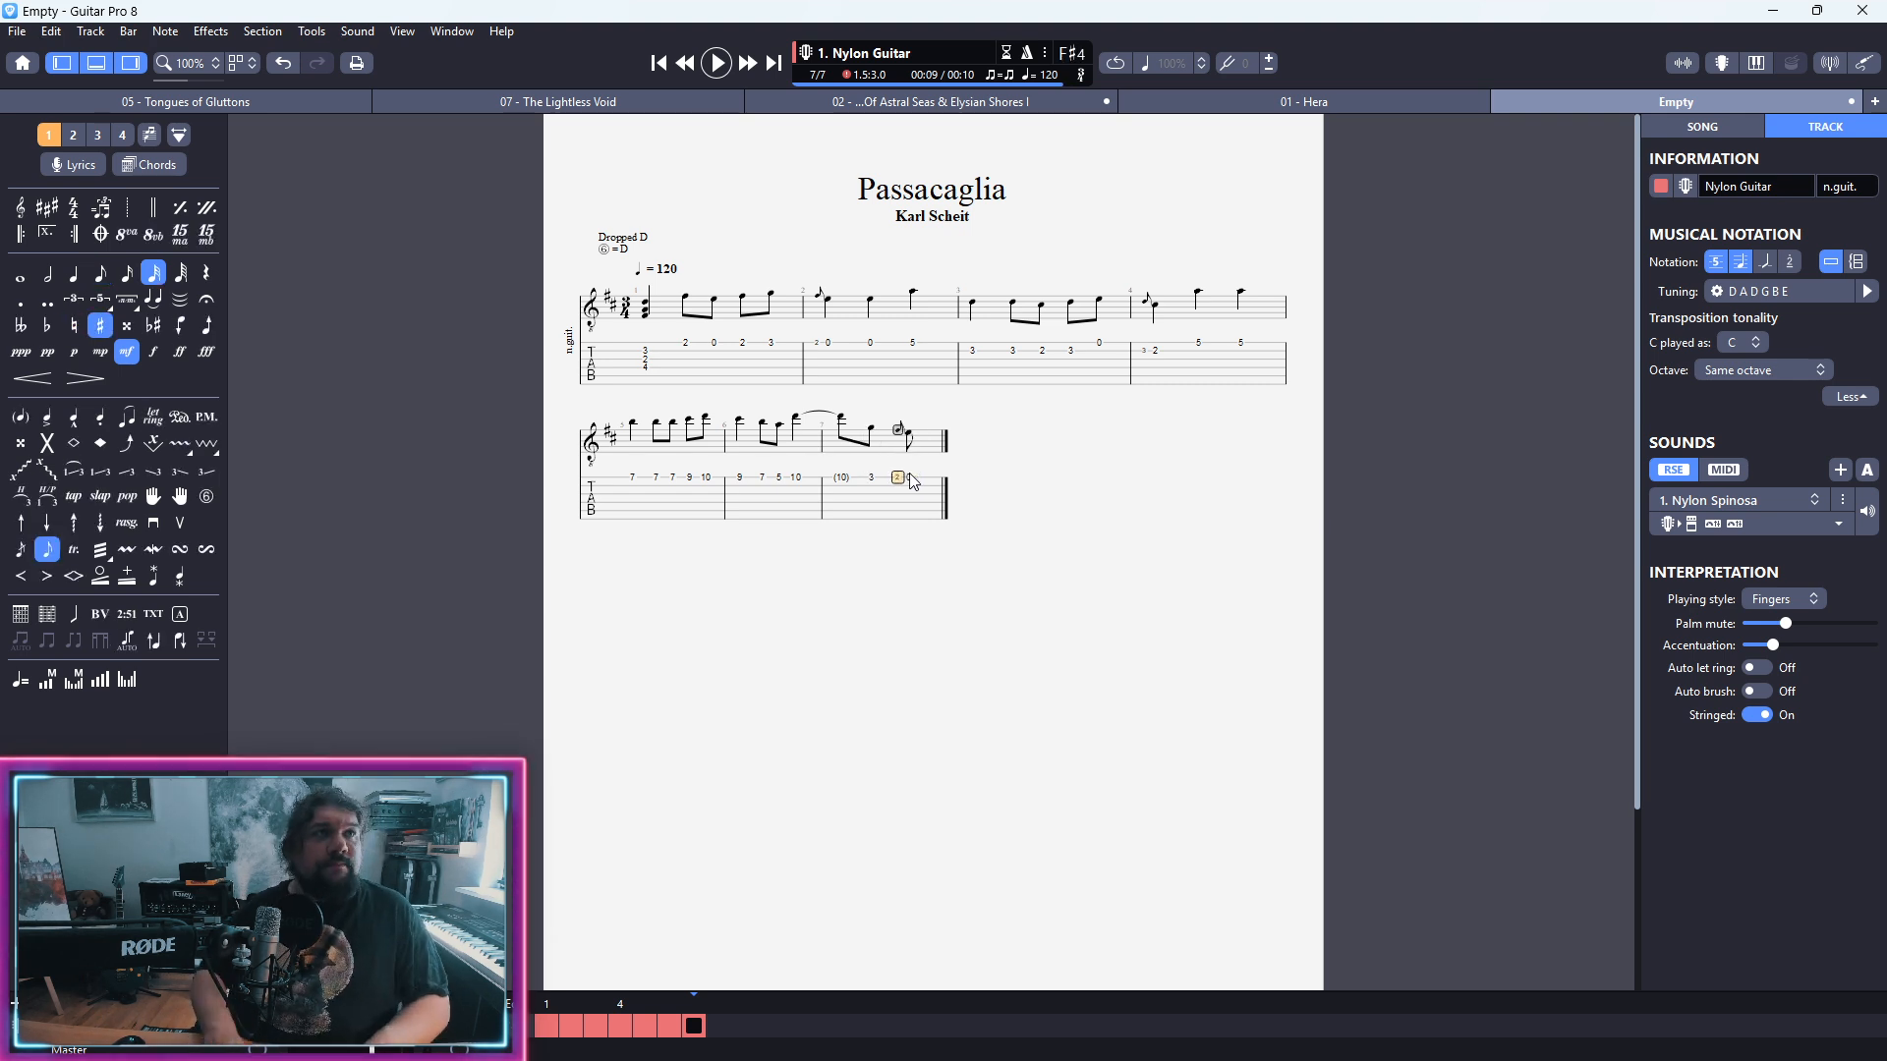
Step: Complete bar 7 with a dotted-quarter open first-string note and a second-string fret 3 eighth note, and add a closing repeat there
key("Right")
key("KP_Subtract")
key("period")
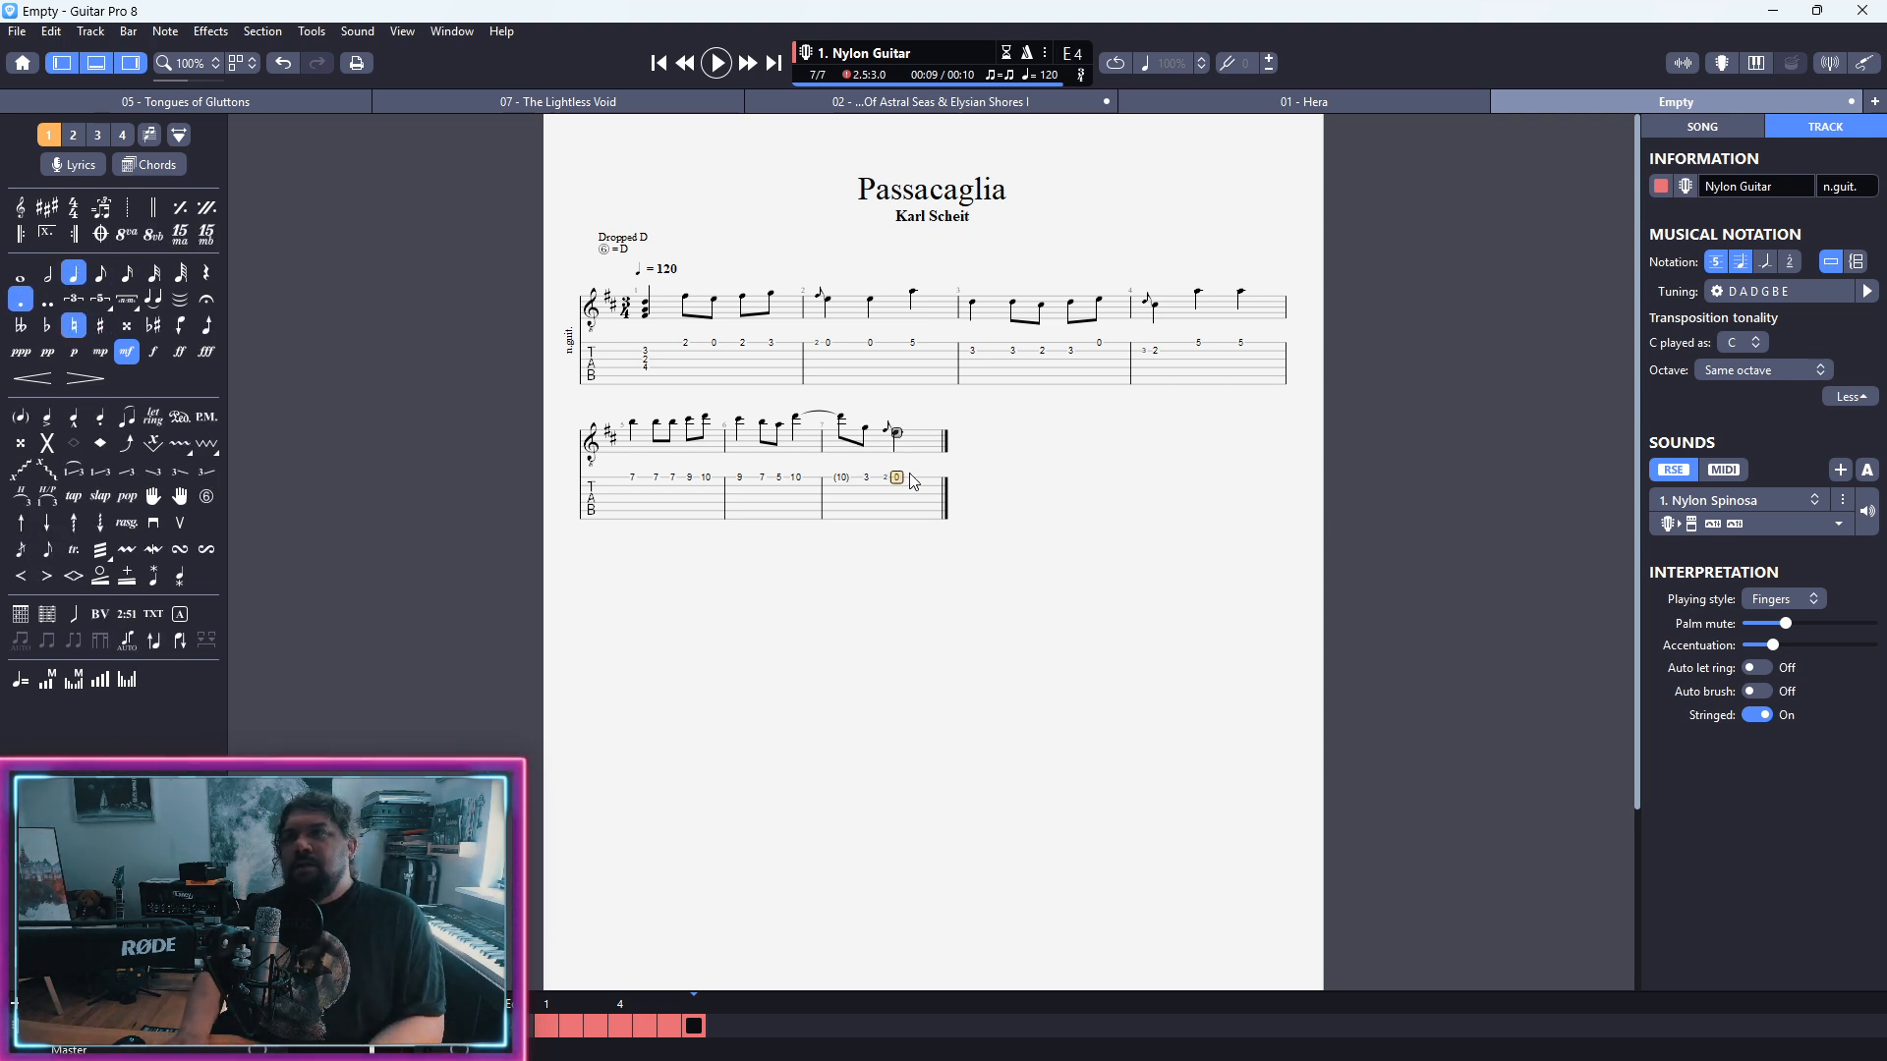
key("Right")
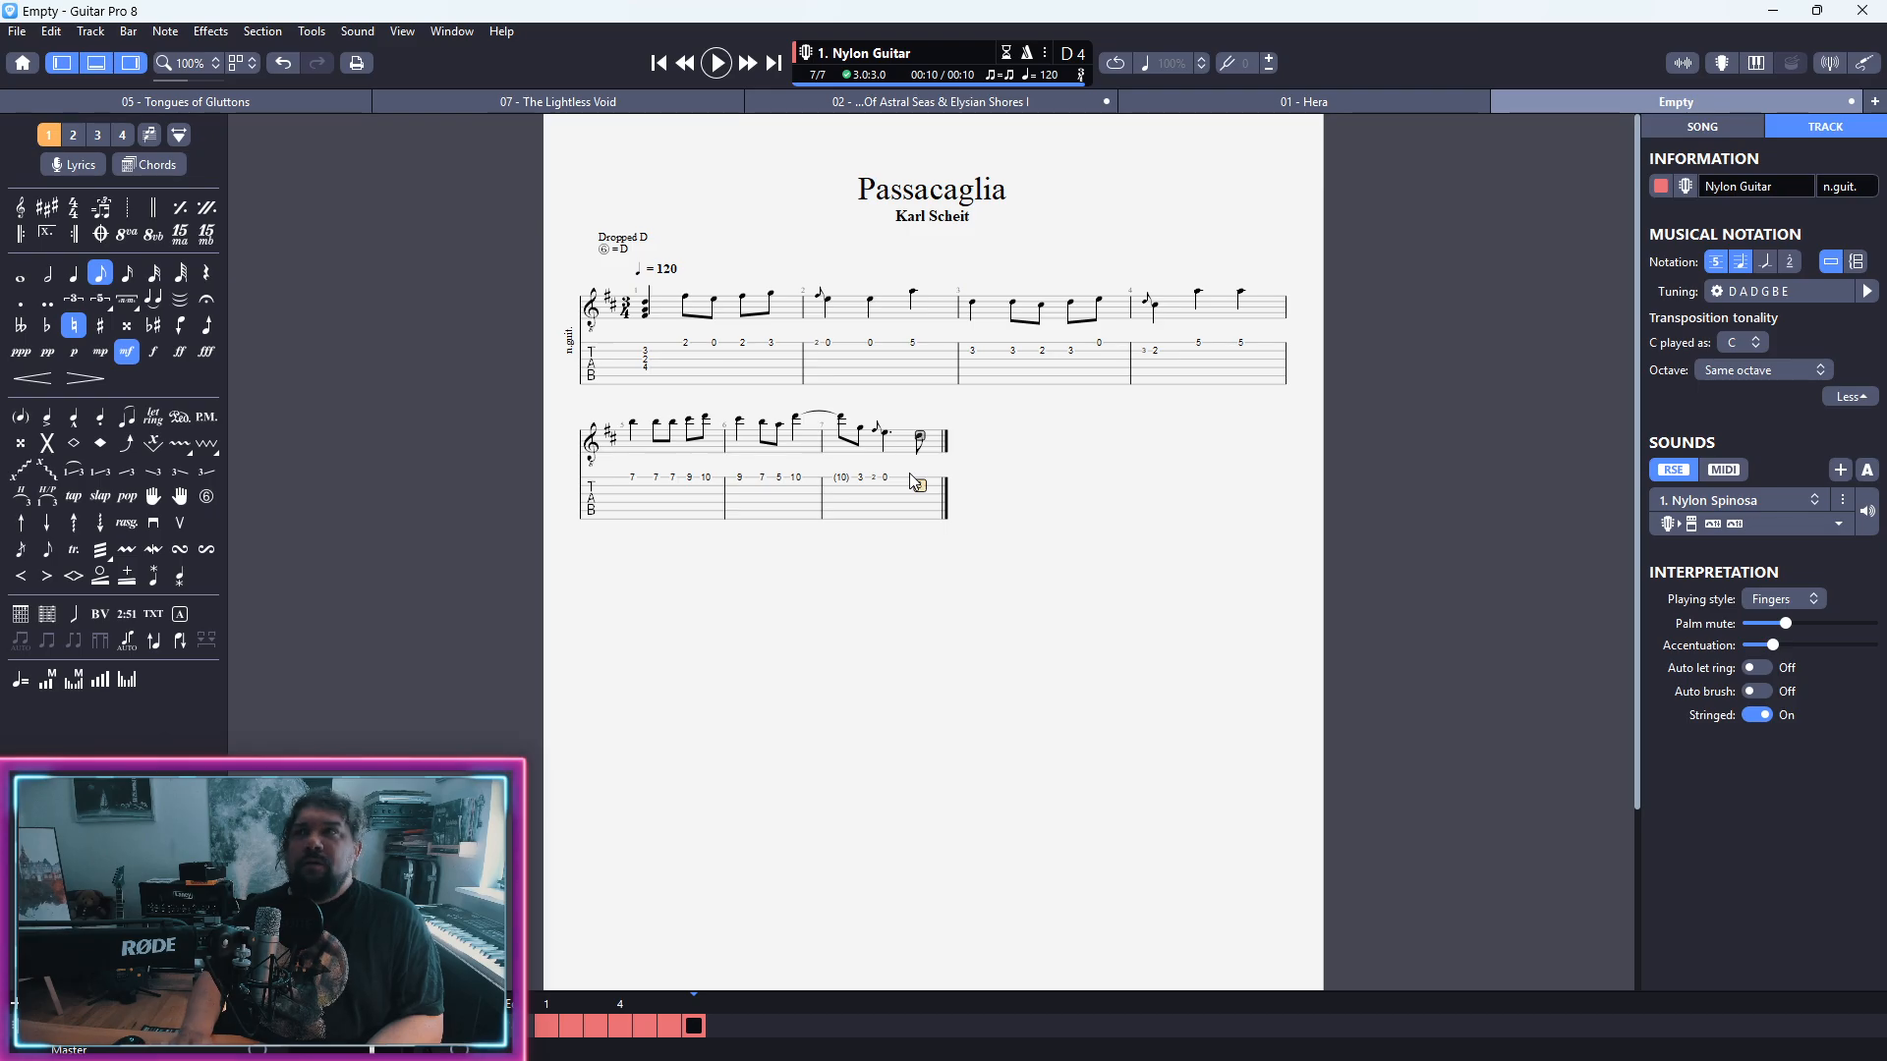
left_click(73, 234)
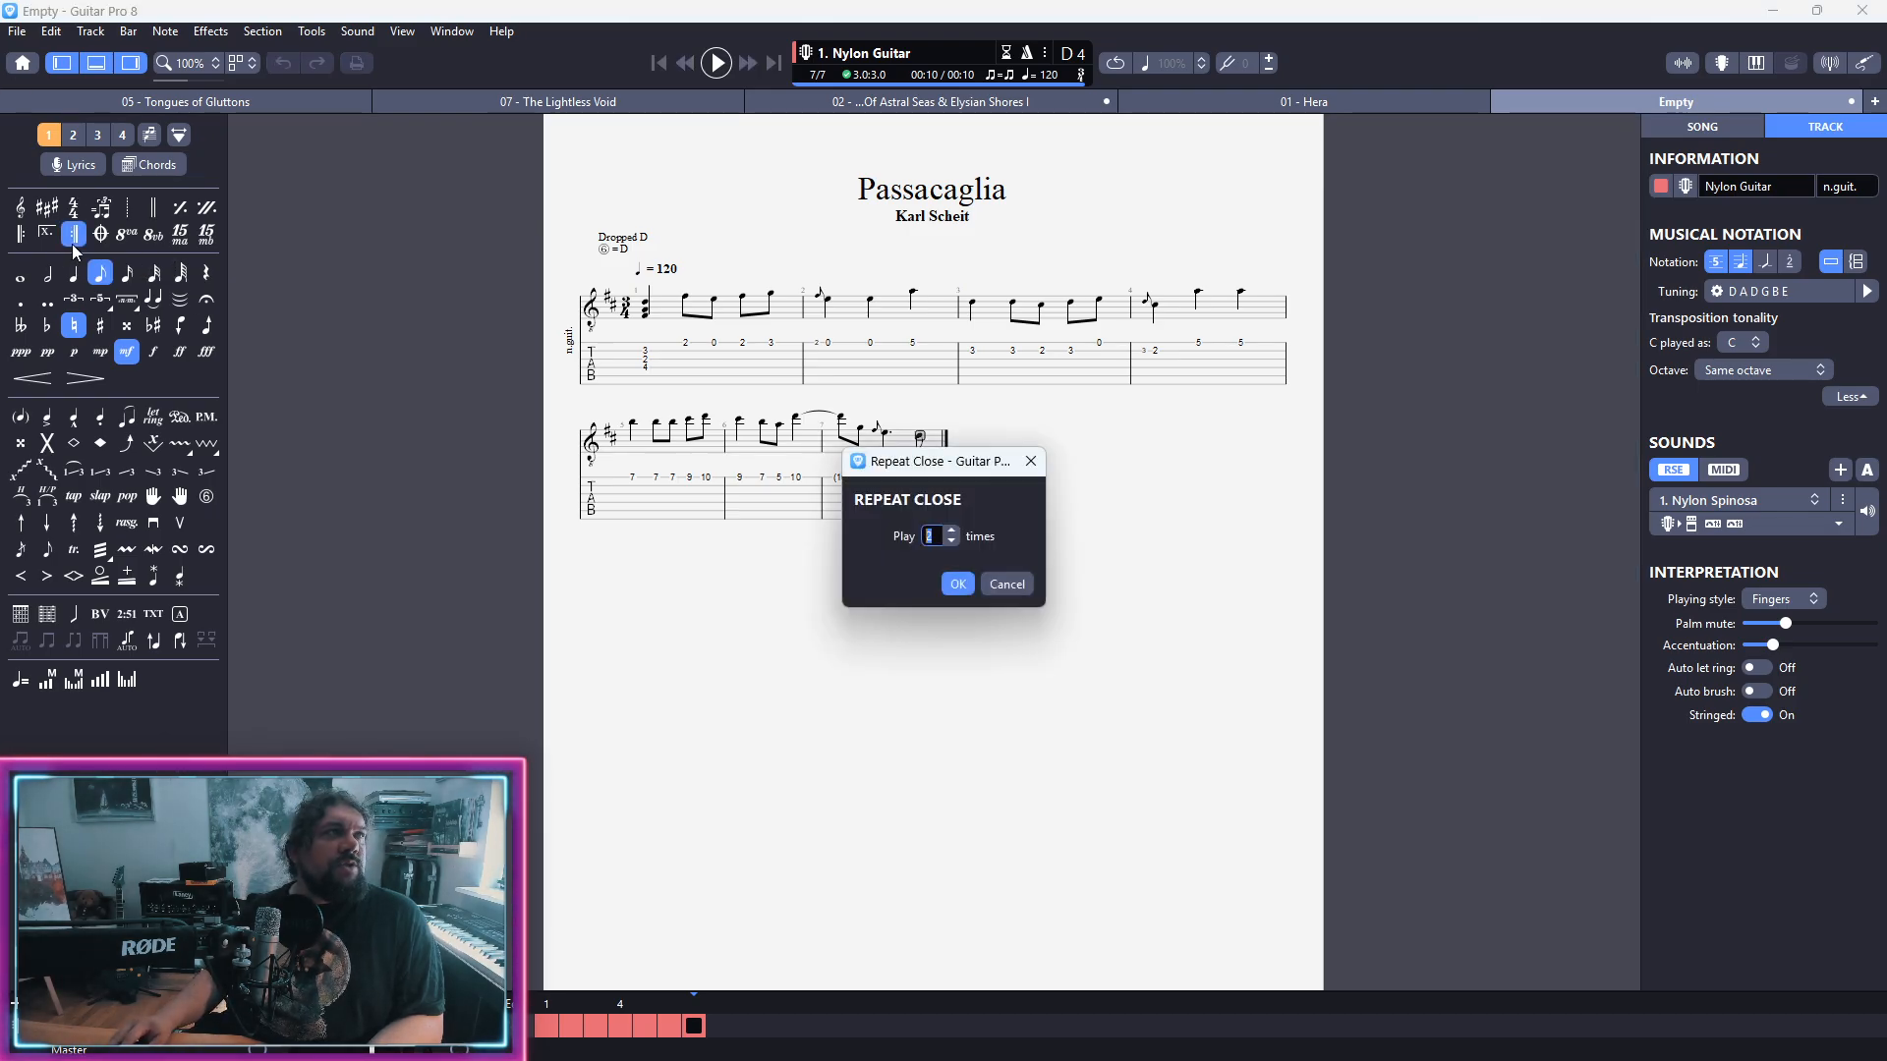
left_click(957, 585)
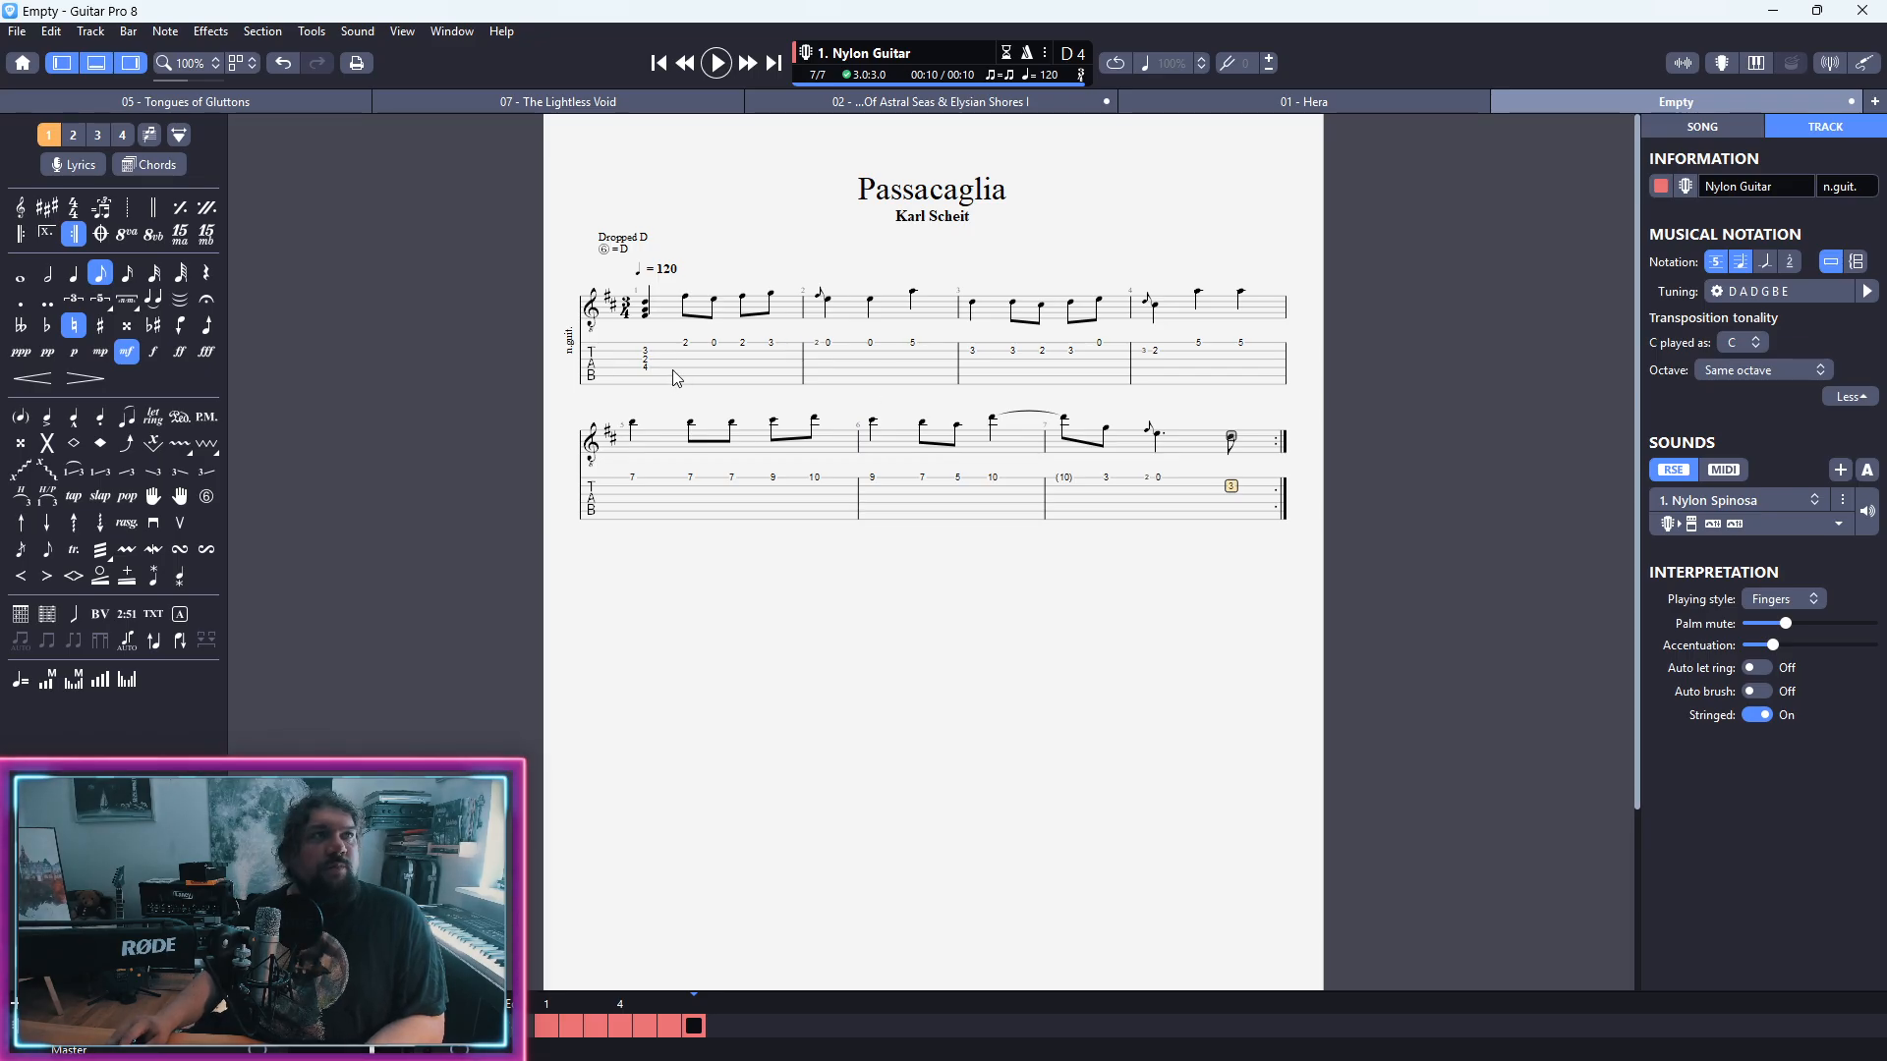
Step: In voice 2, enter a dotted-half bass chord in bar 1 on the fifth string and the open sixth string
left_click(630, 373)
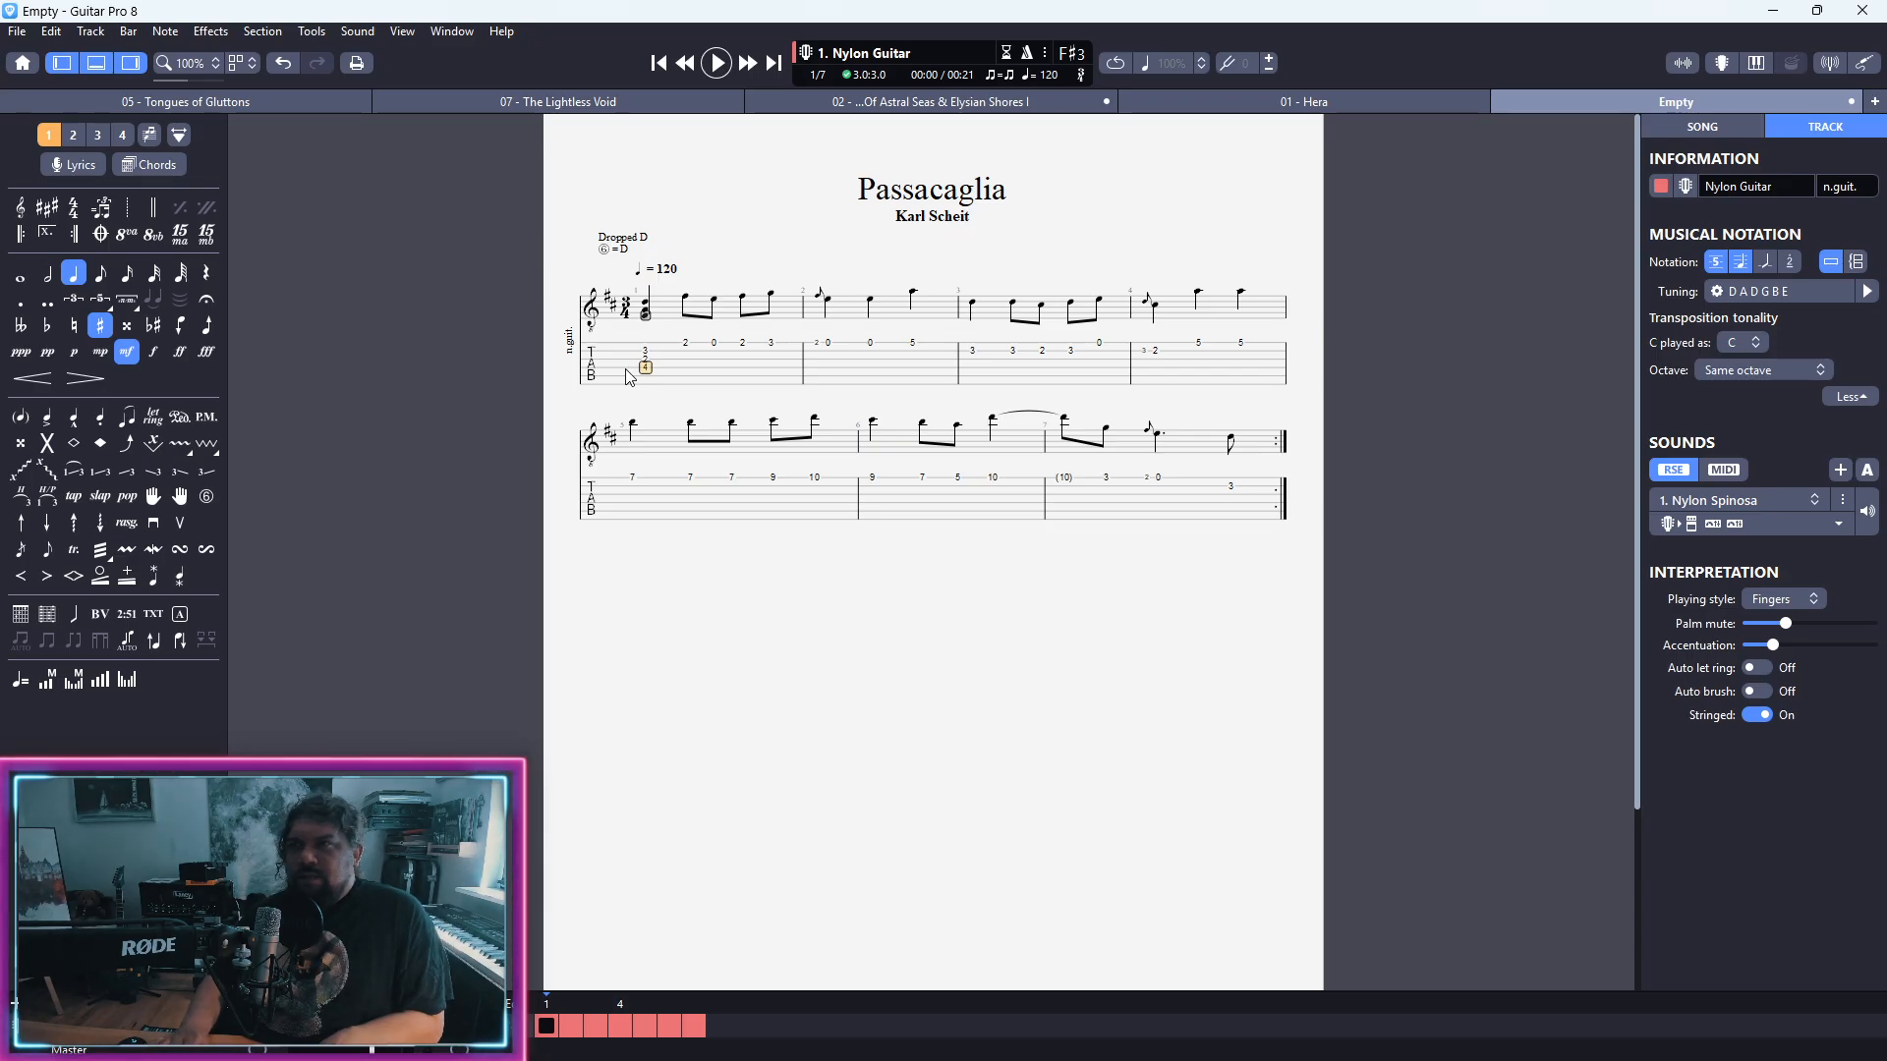
key("ctrl+2")
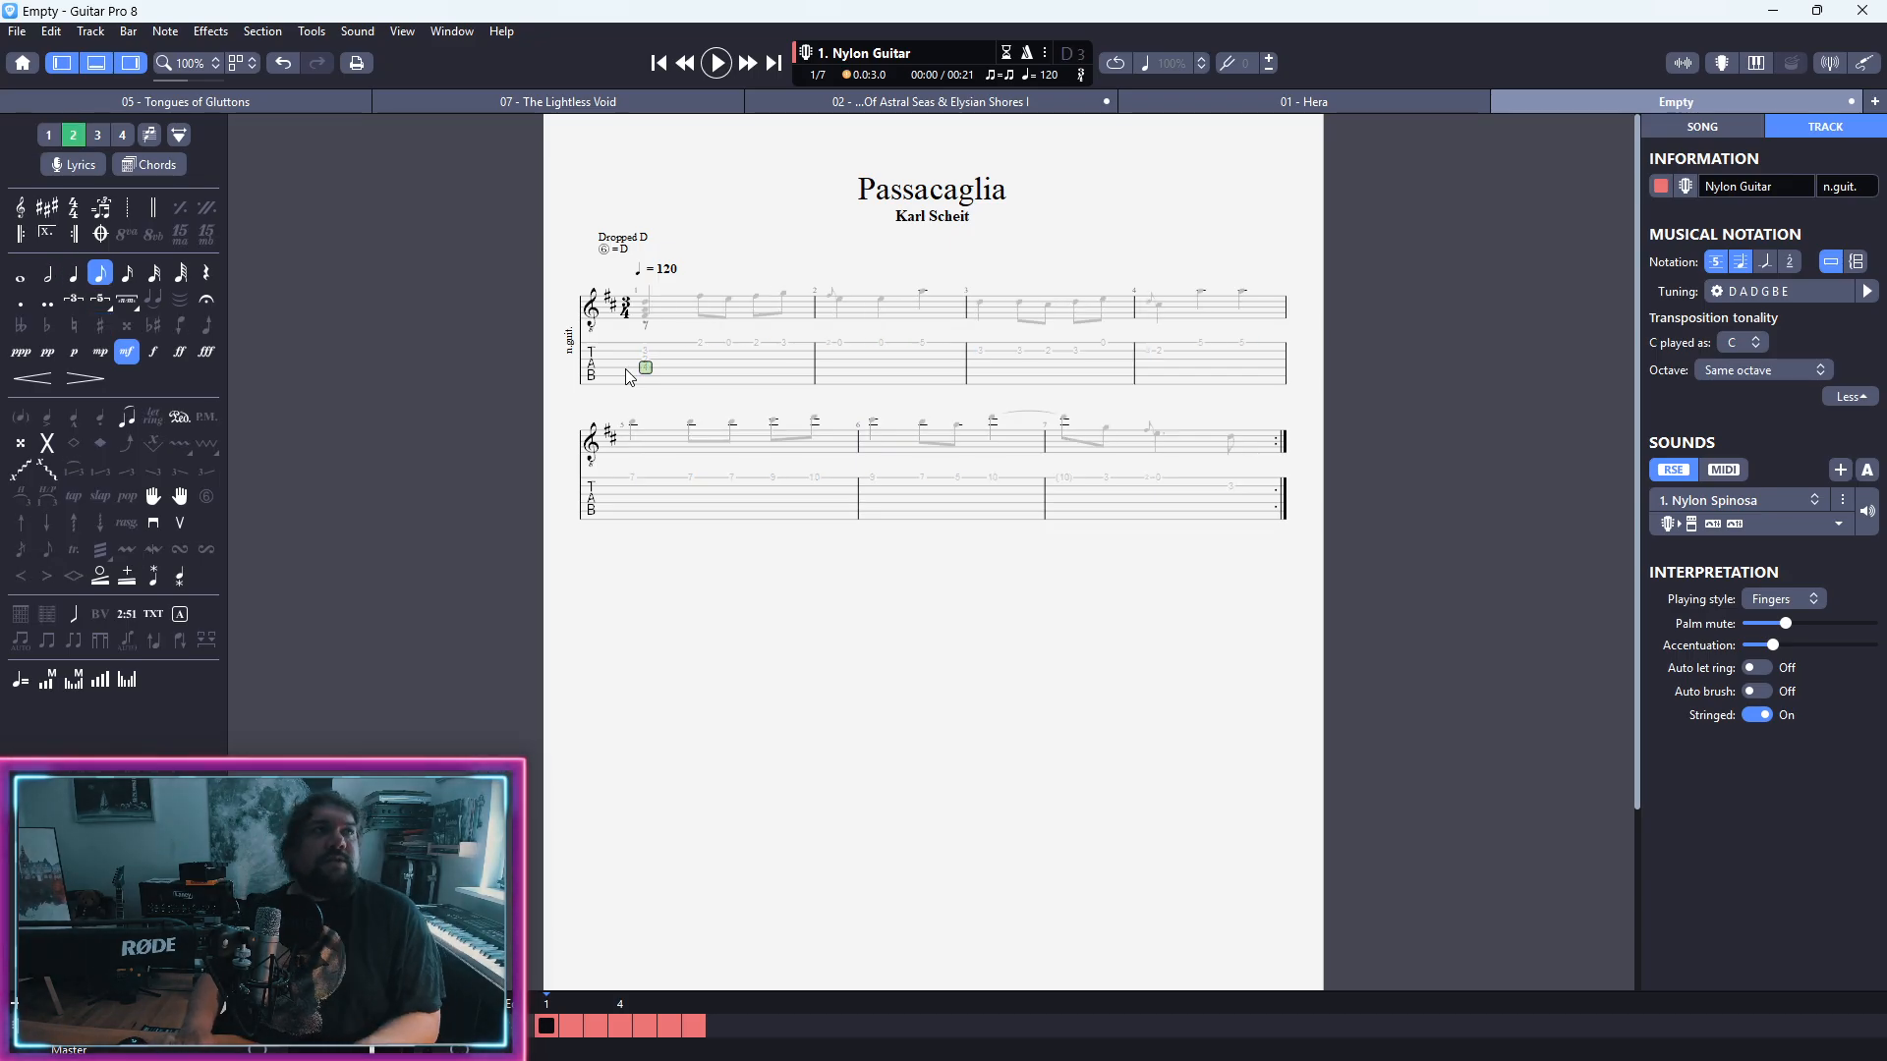
key("Down")
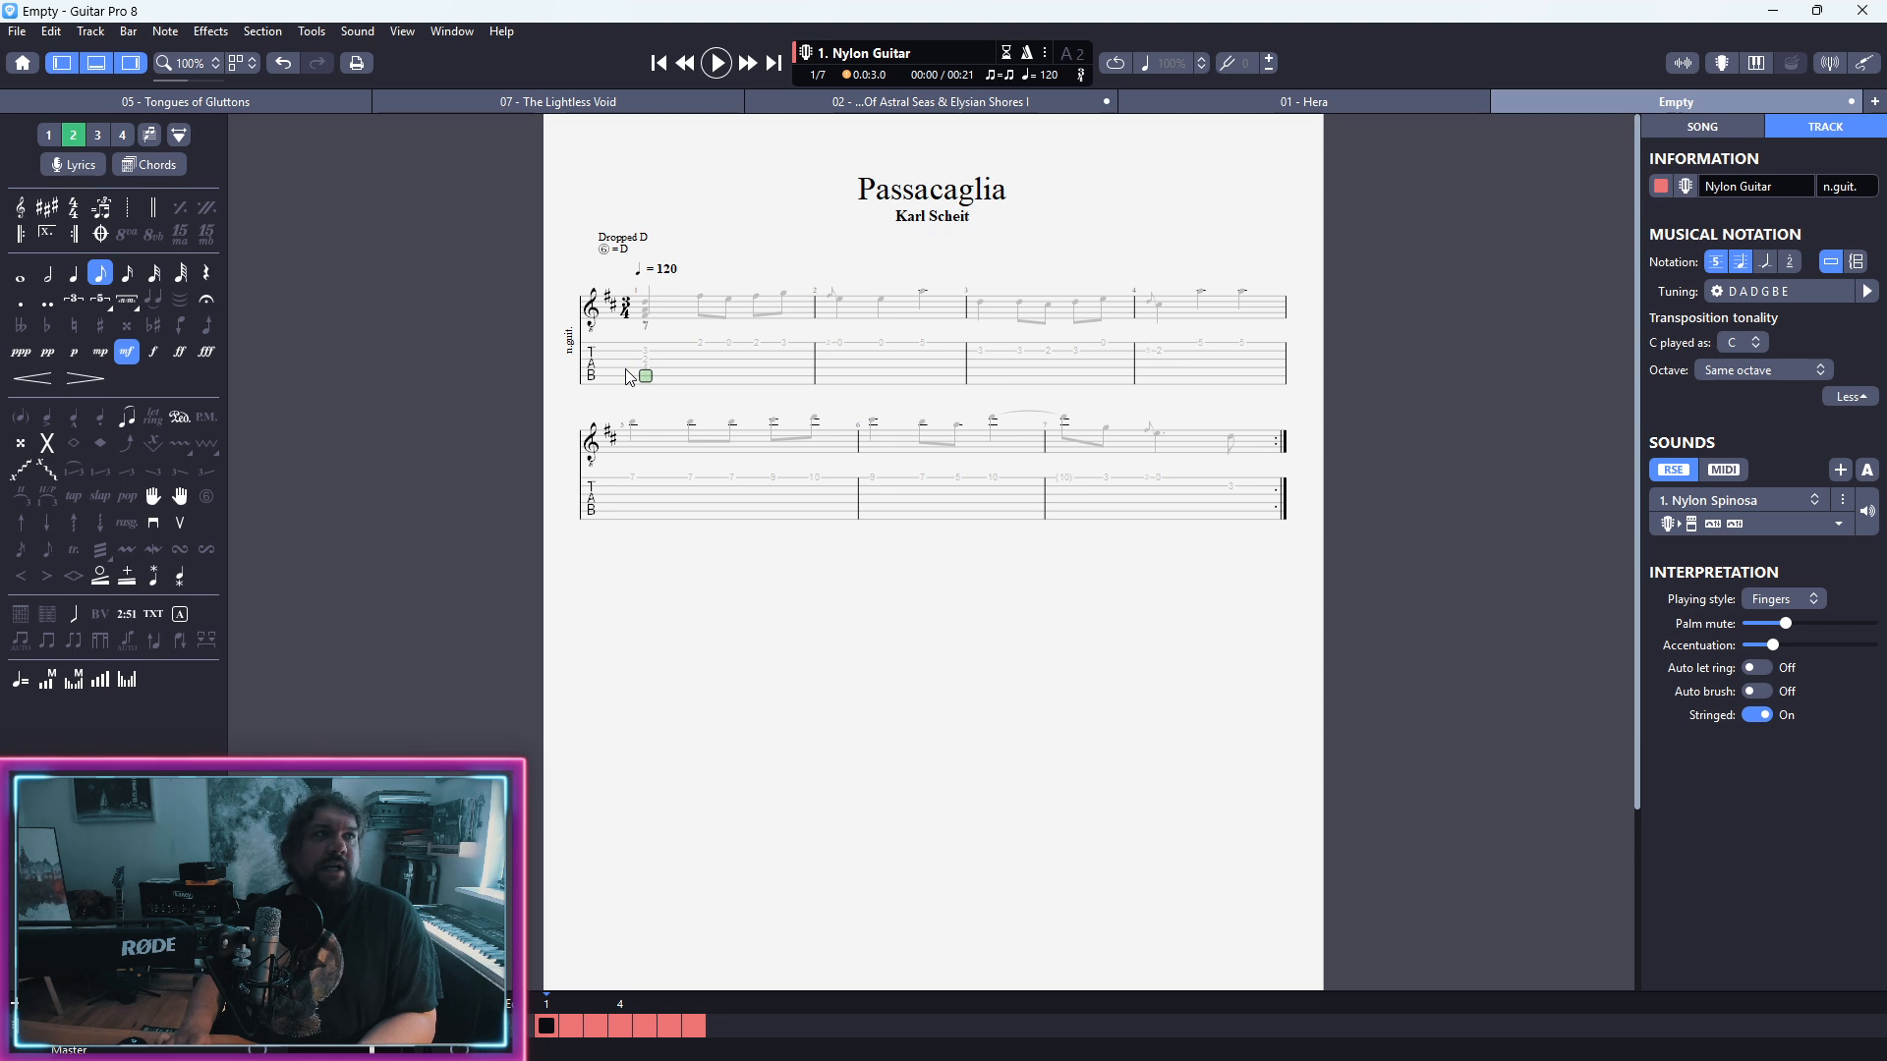
key("Down")
key("0")
key("KP_Subtract")
key("KP_Subtract")
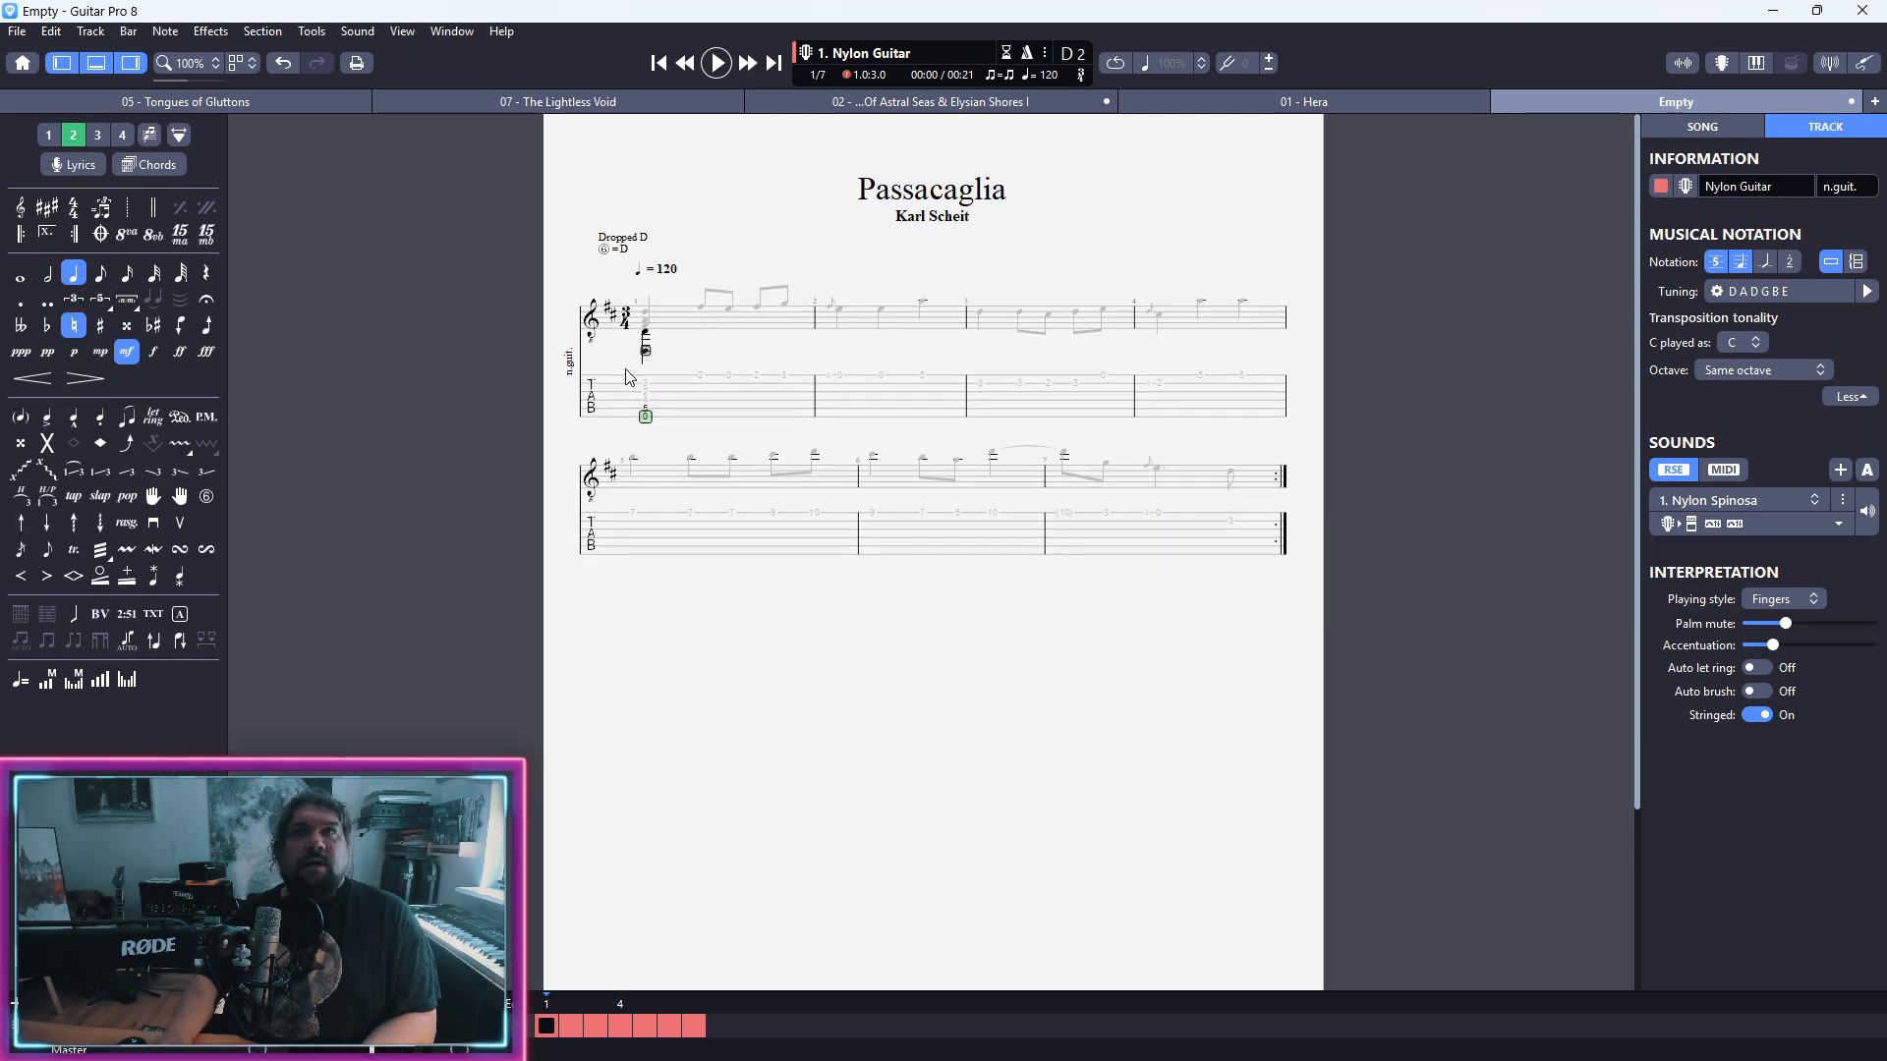
key("period")
key("Right")
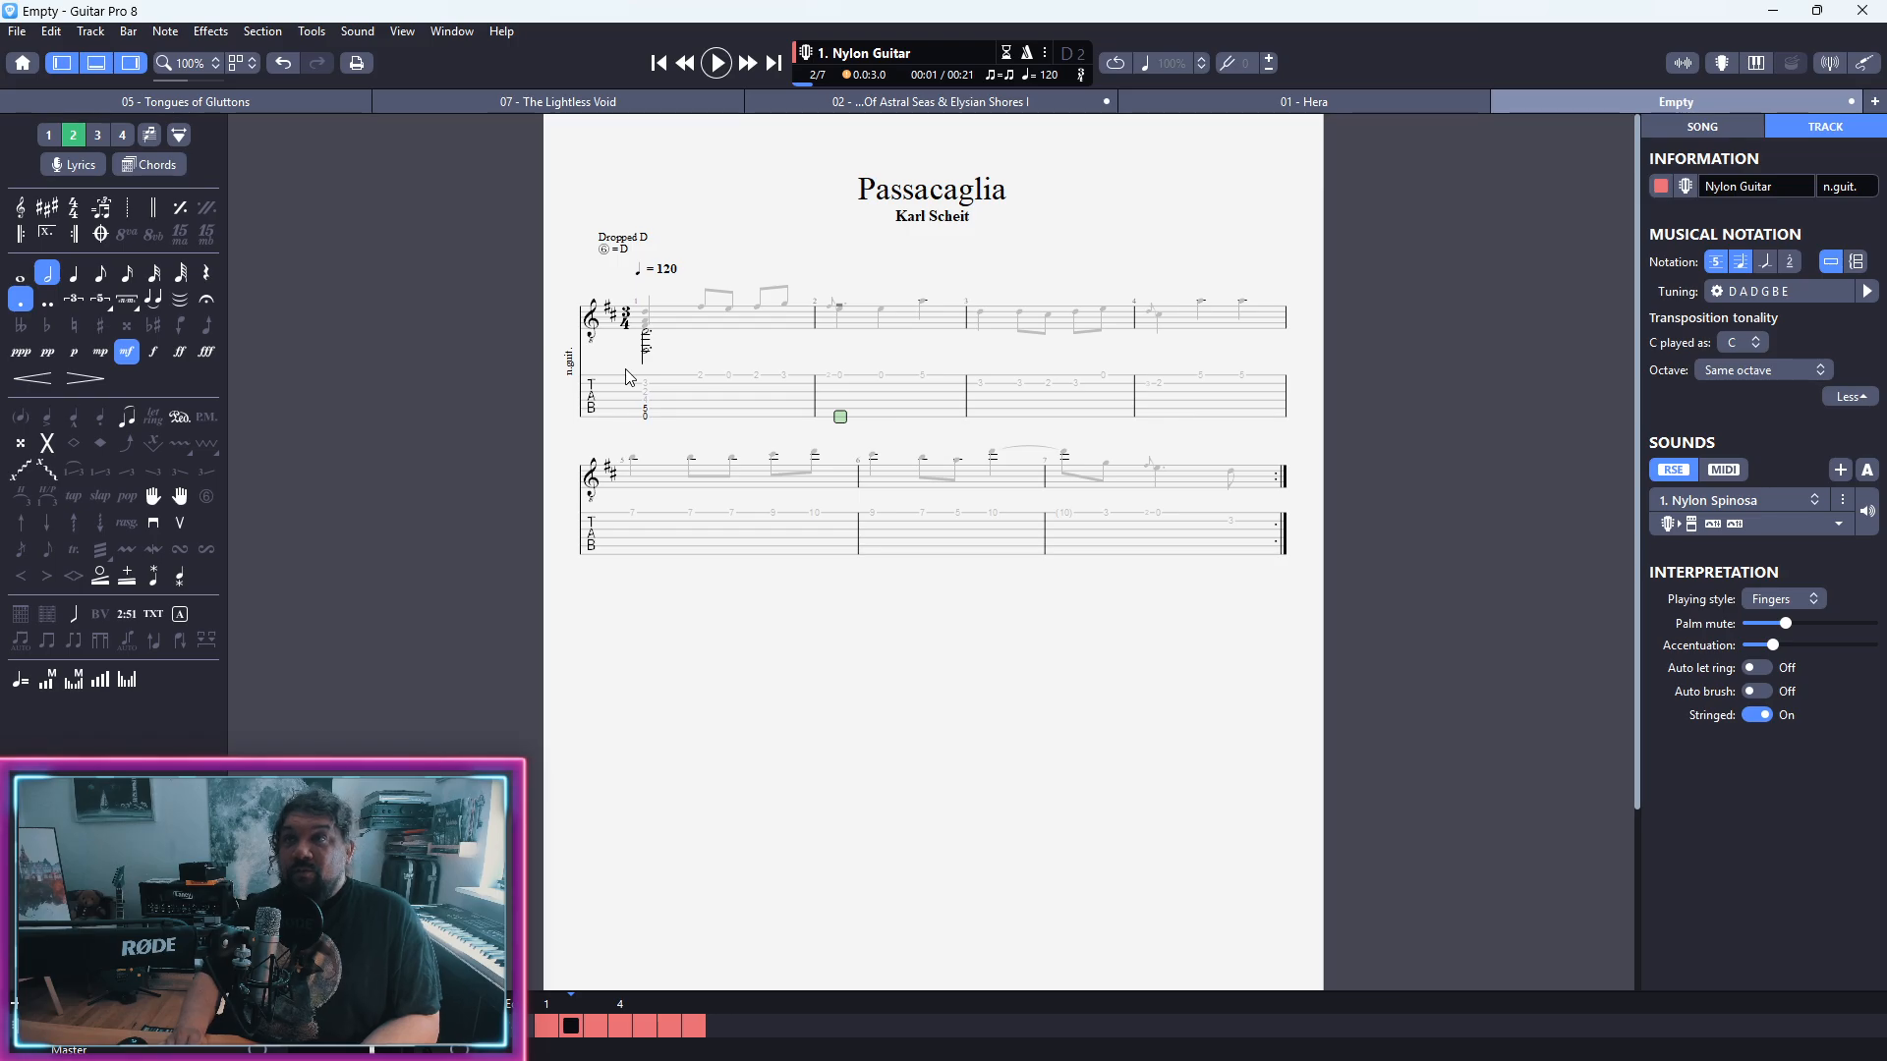
Step: Enter bar 2's first voice 2 chord as a quarter note with fret 5 on the fifth string and fret 6 on the fourth
key("Up")
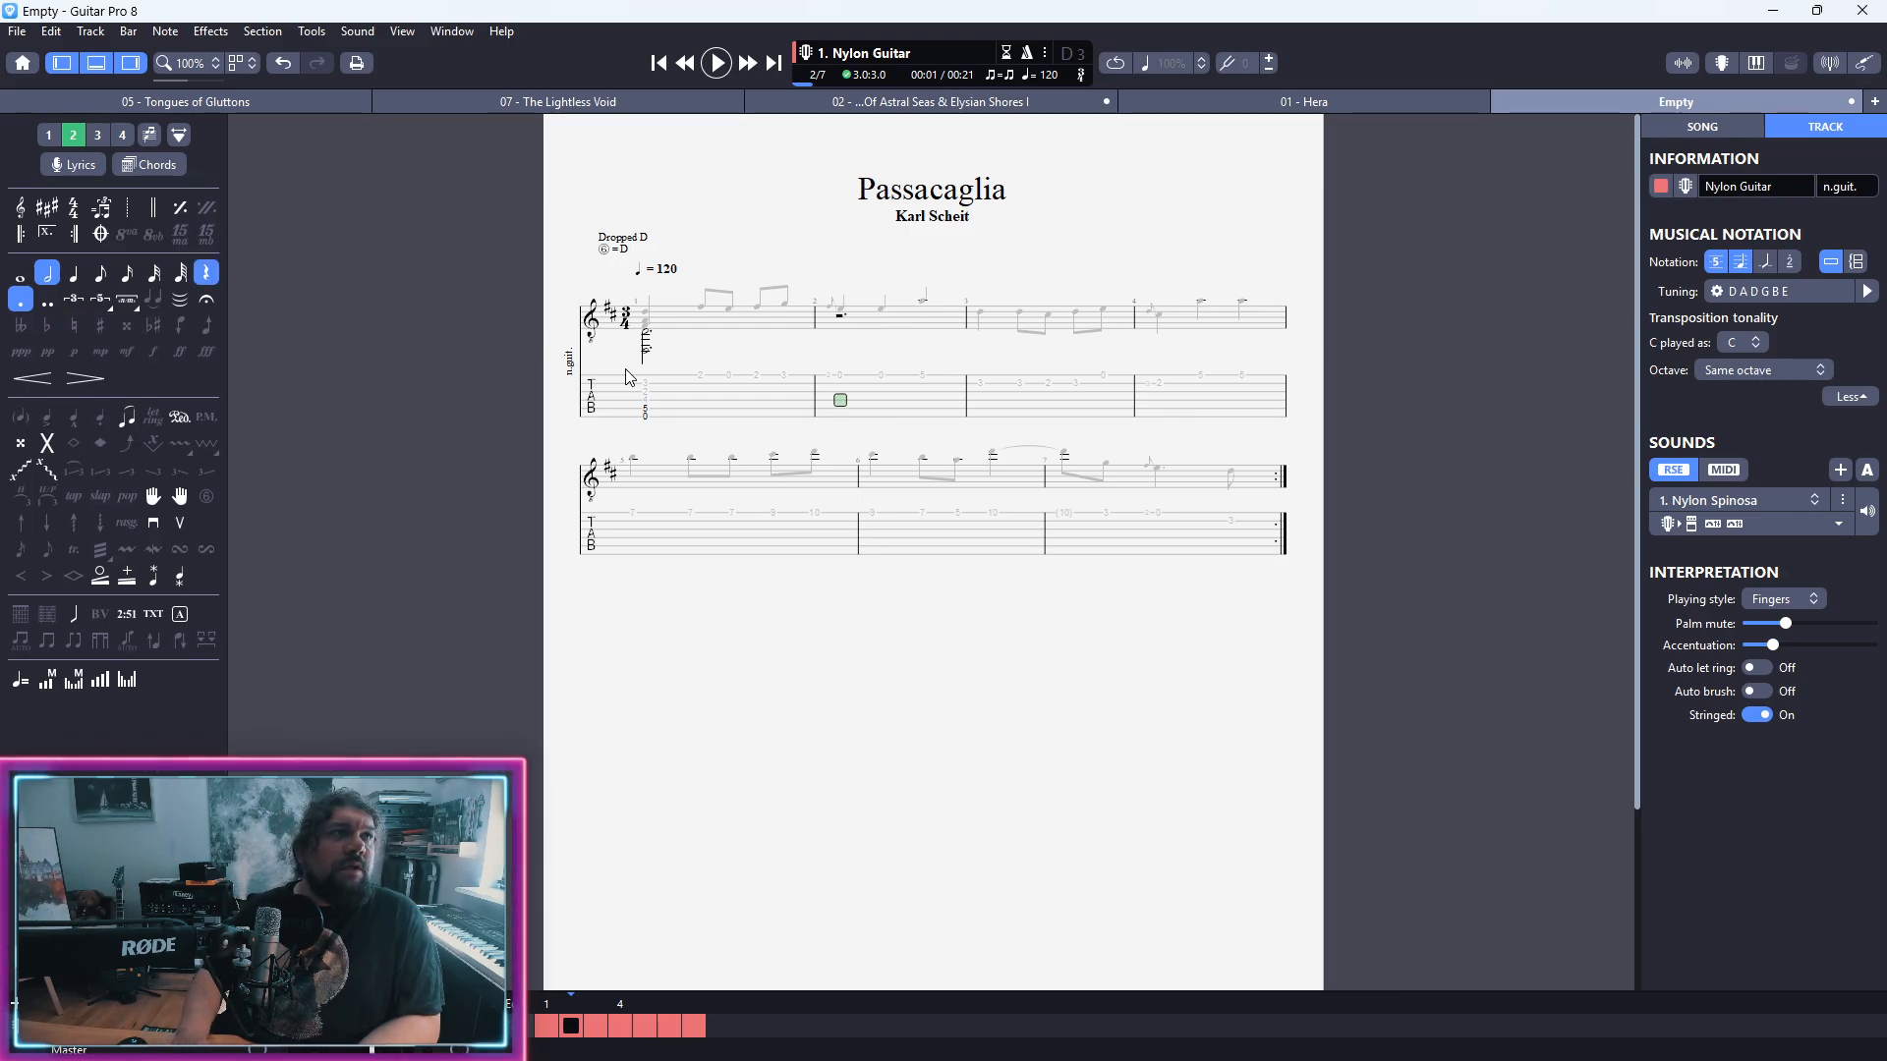
key("r")
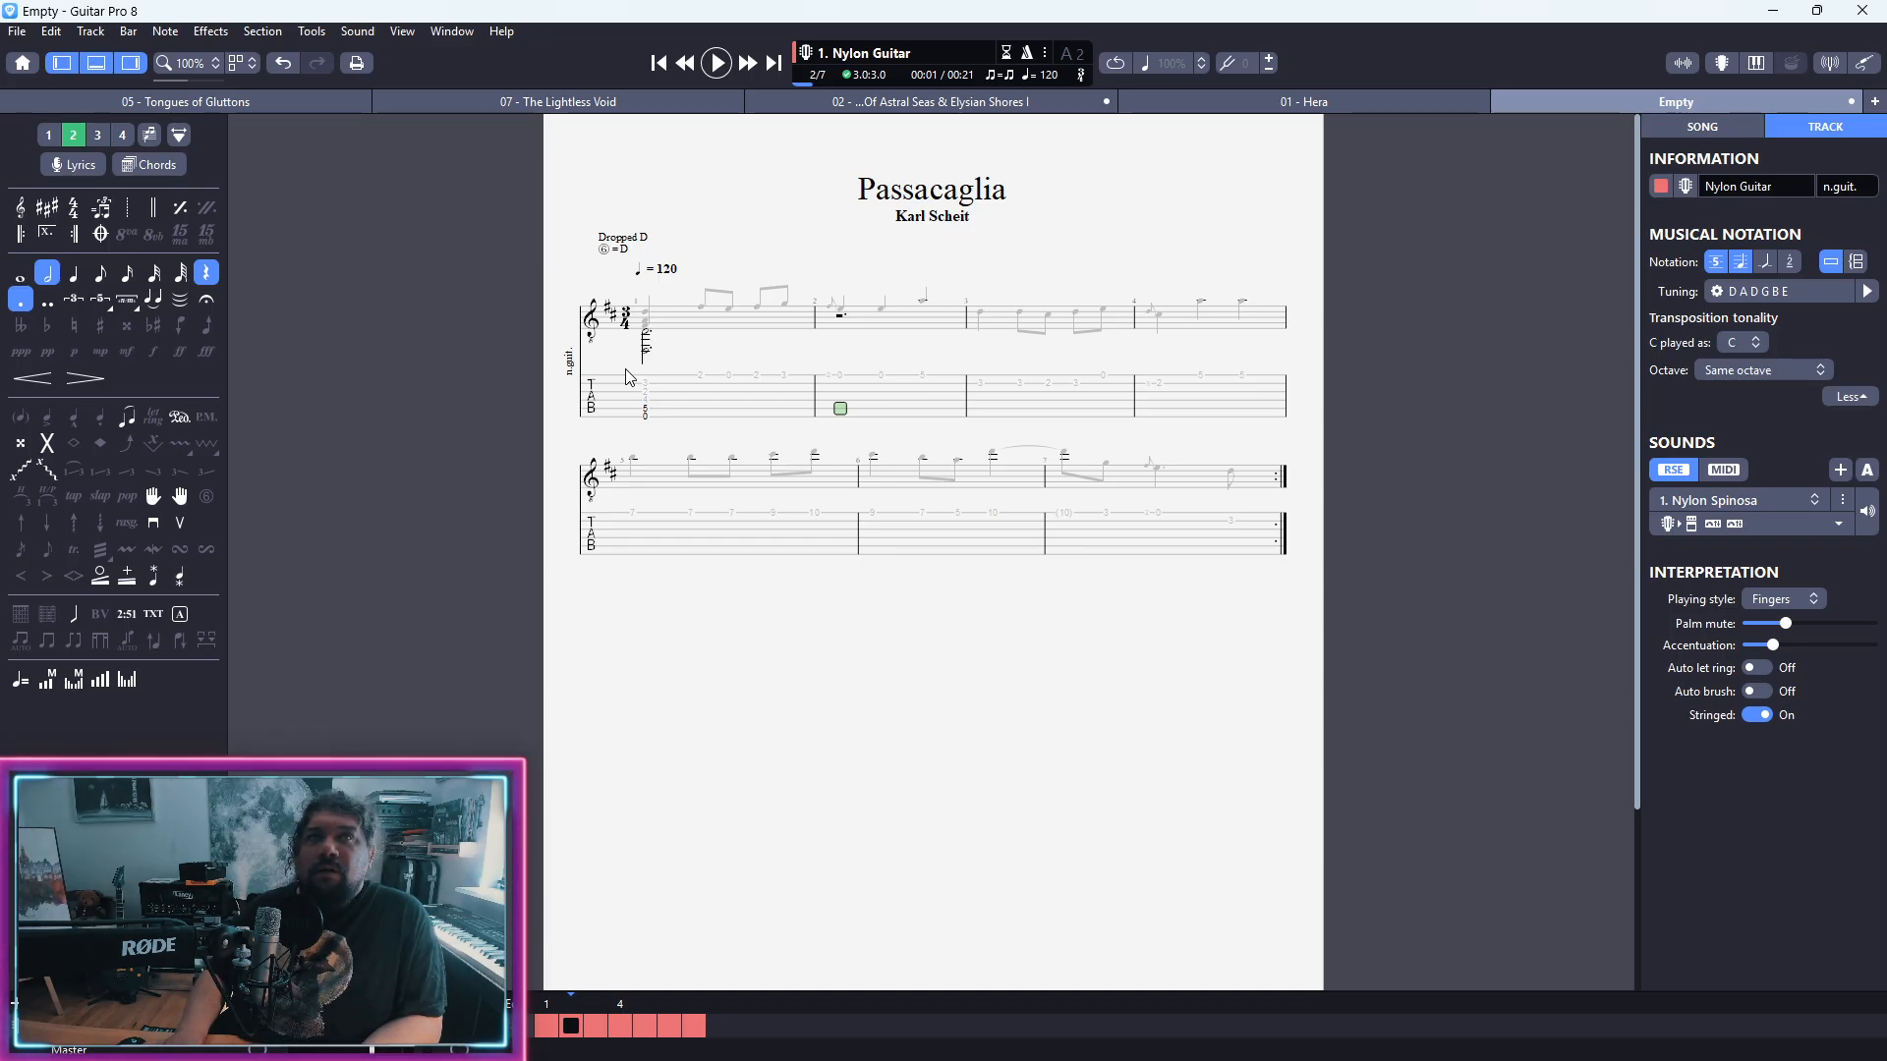
key("KP_Add")
key("5")
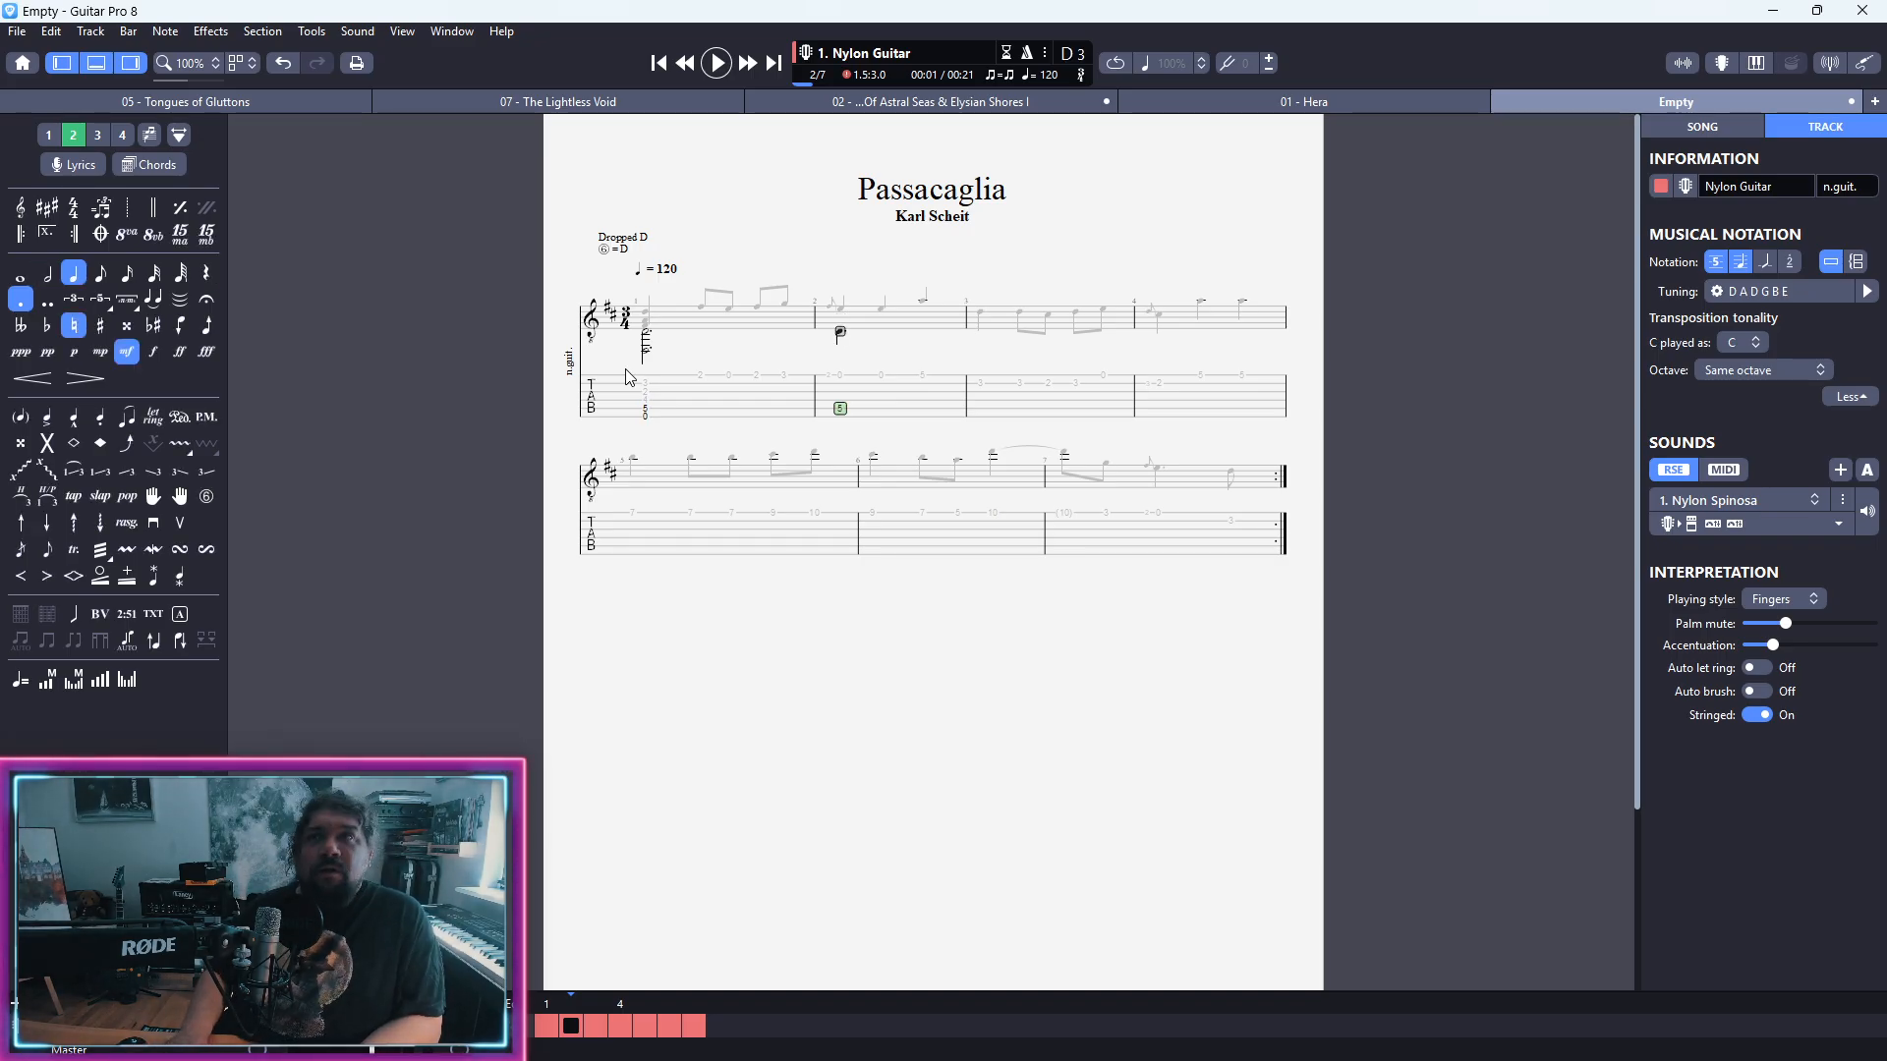
key("KP_Subtract")
key("Delete")
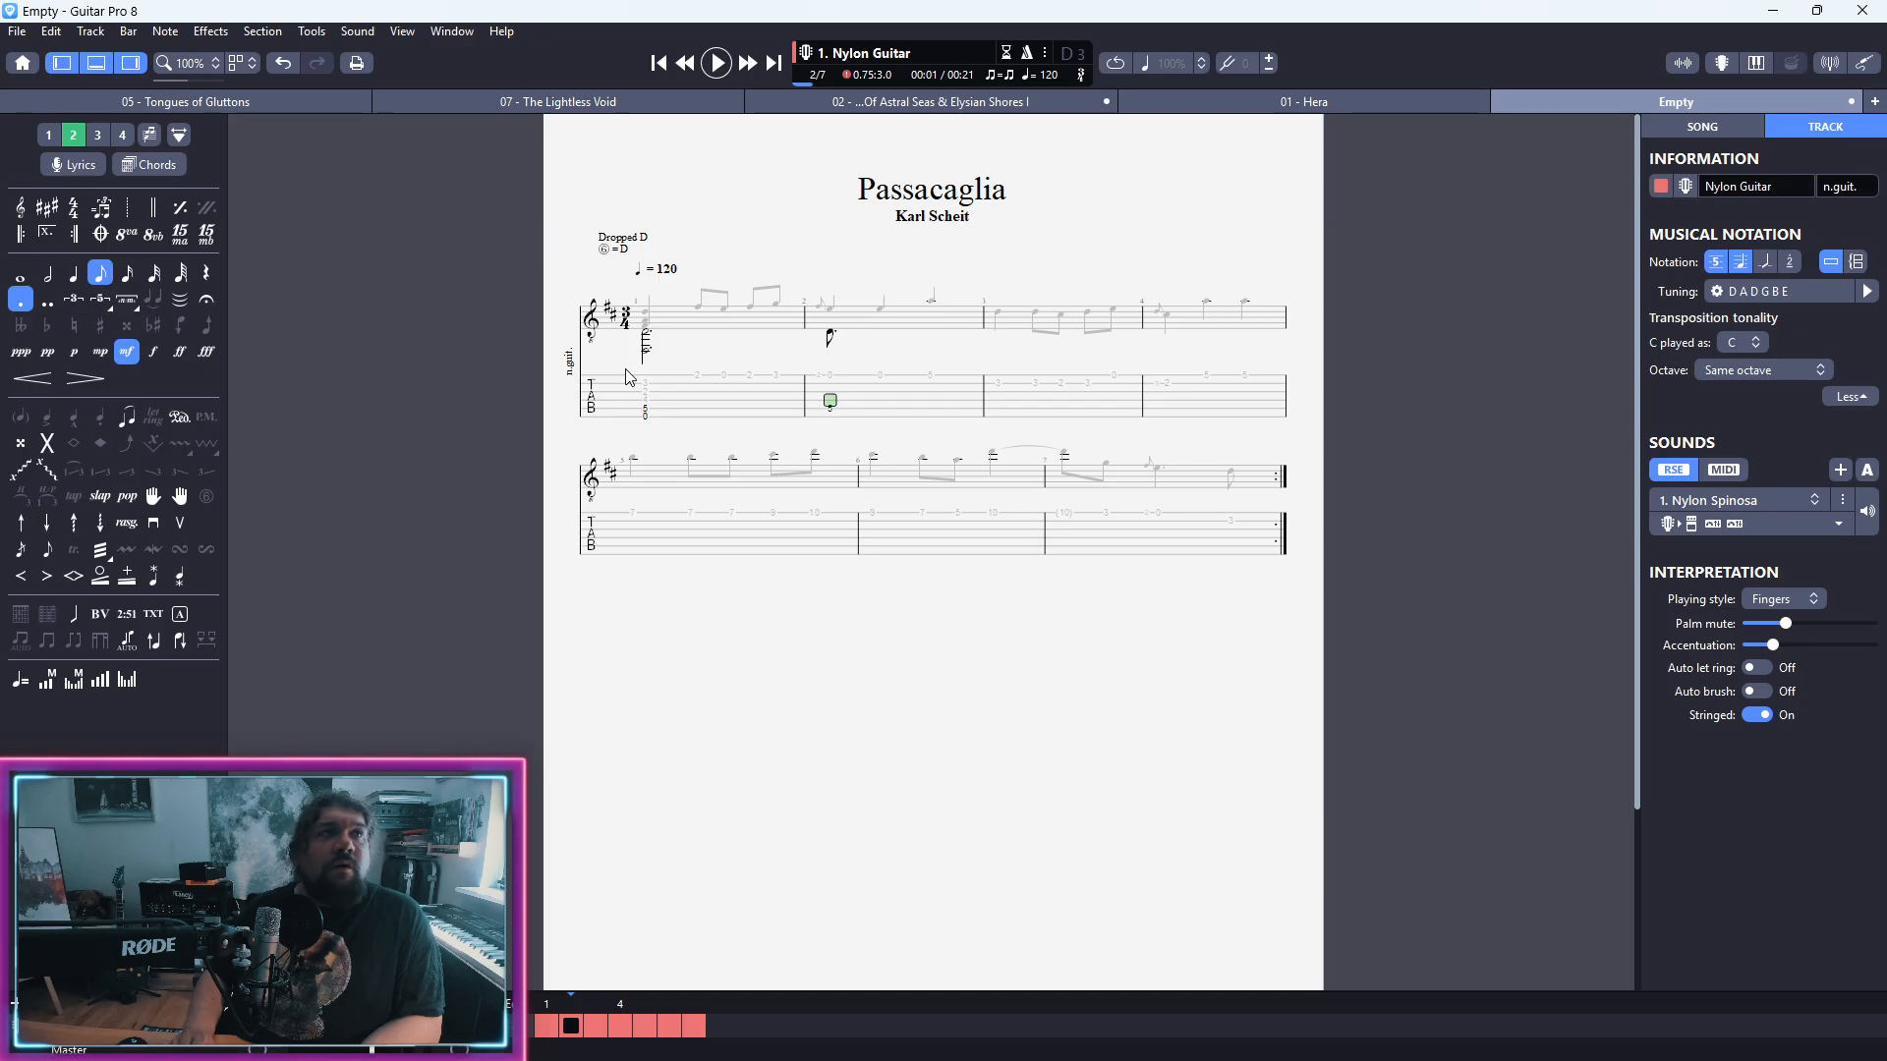
key("6")
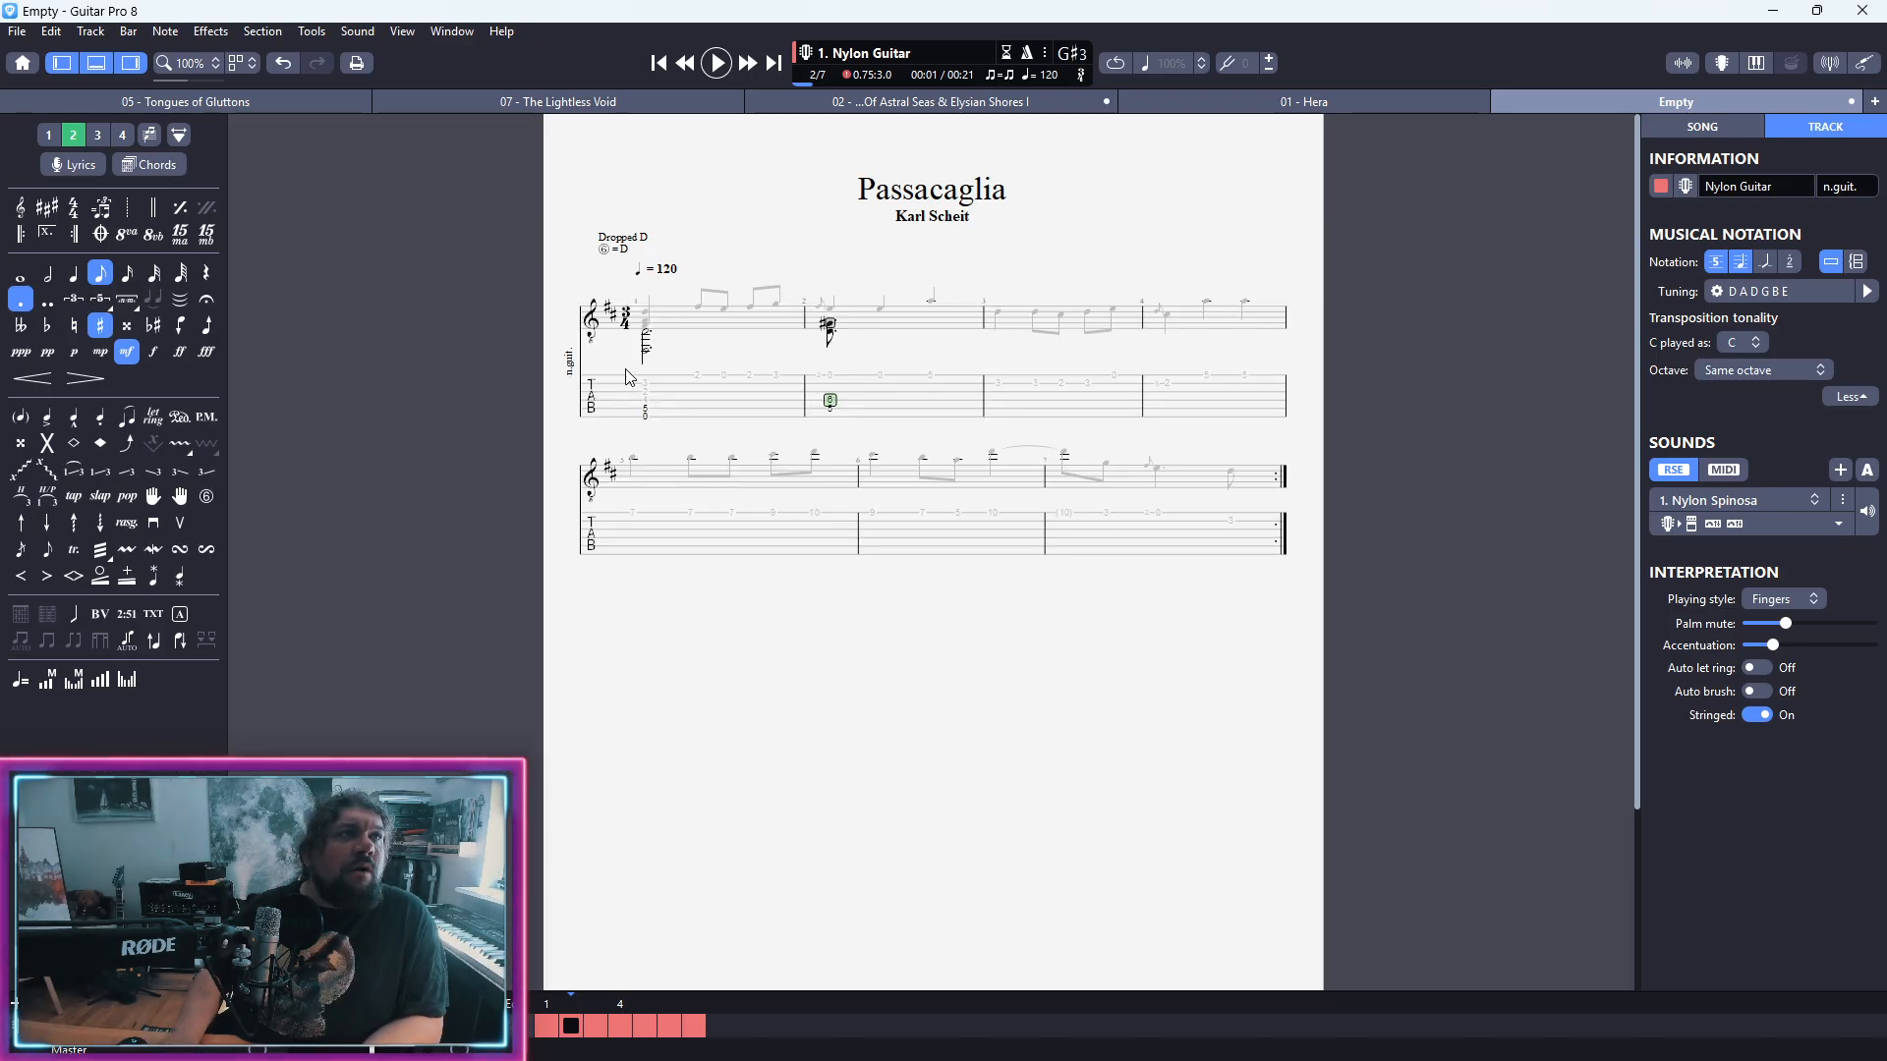
key("KP_Add")
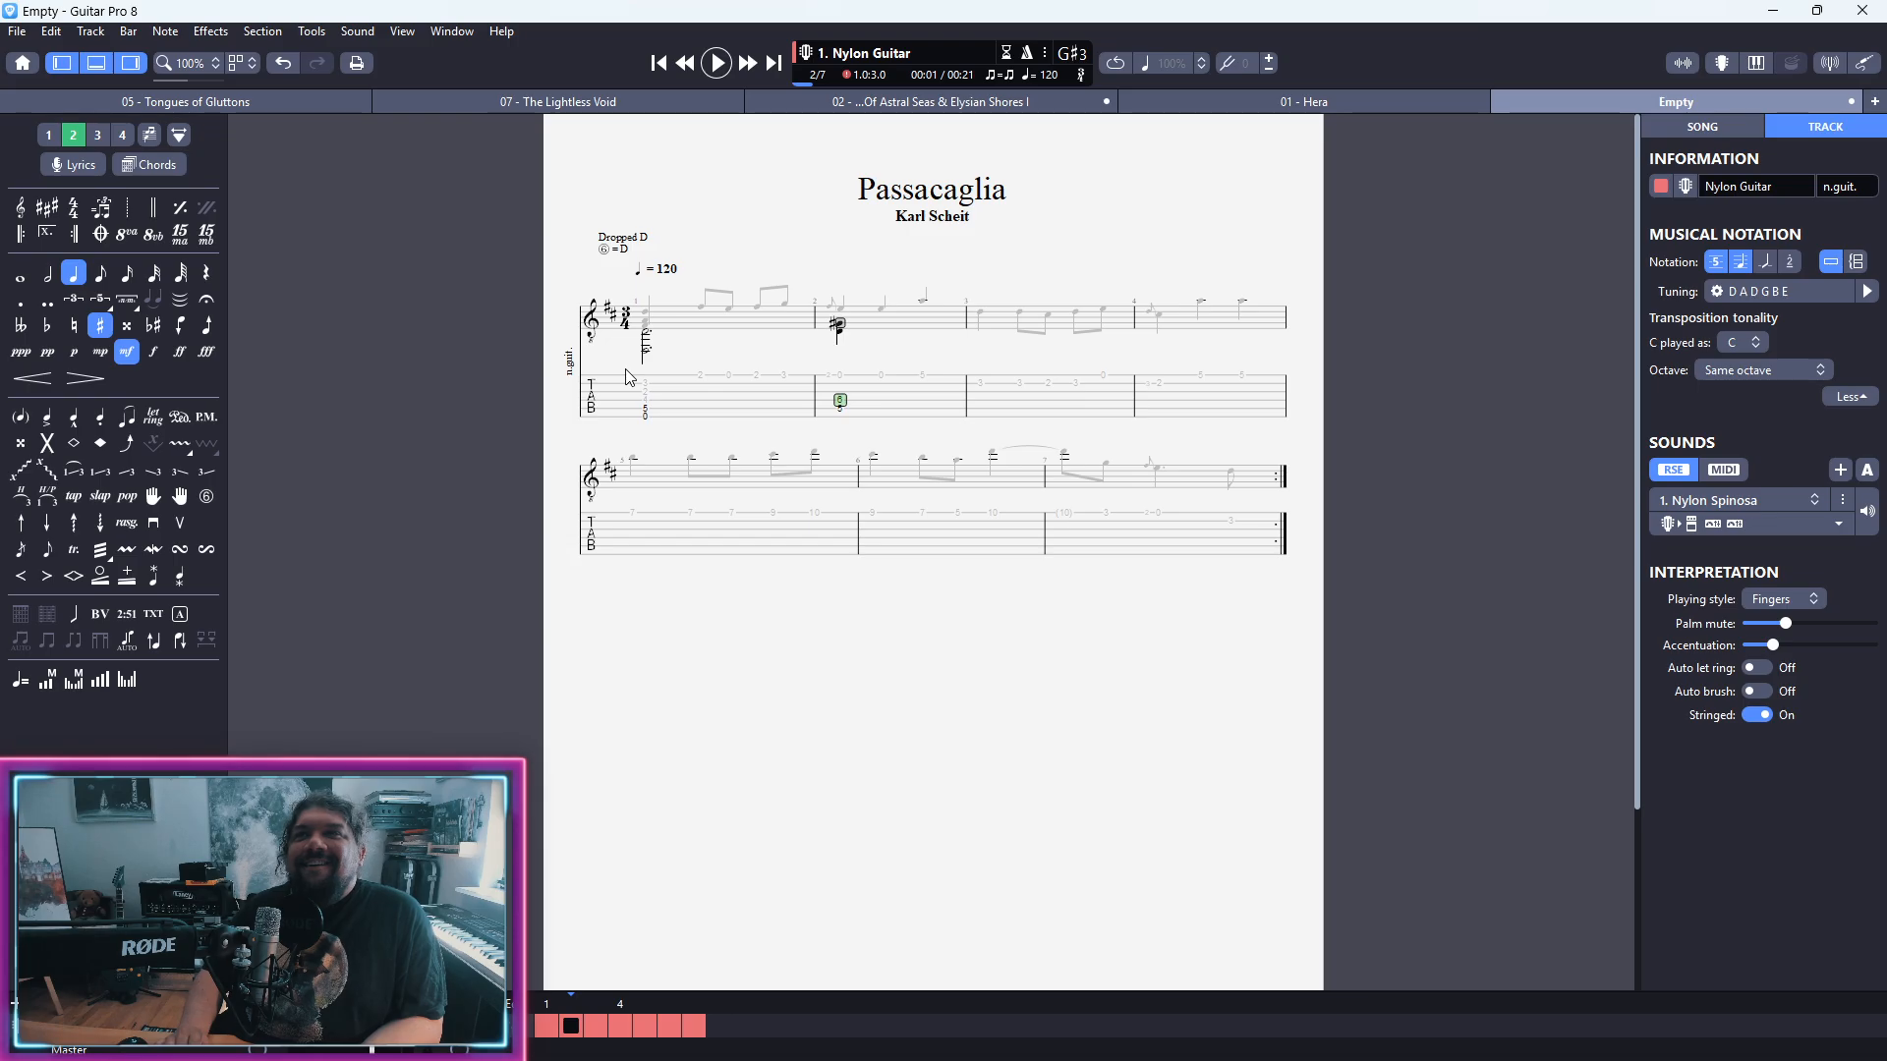
Step: Enter a fret 4 note on the fifth string on the second beat of bar 2
key("Right")
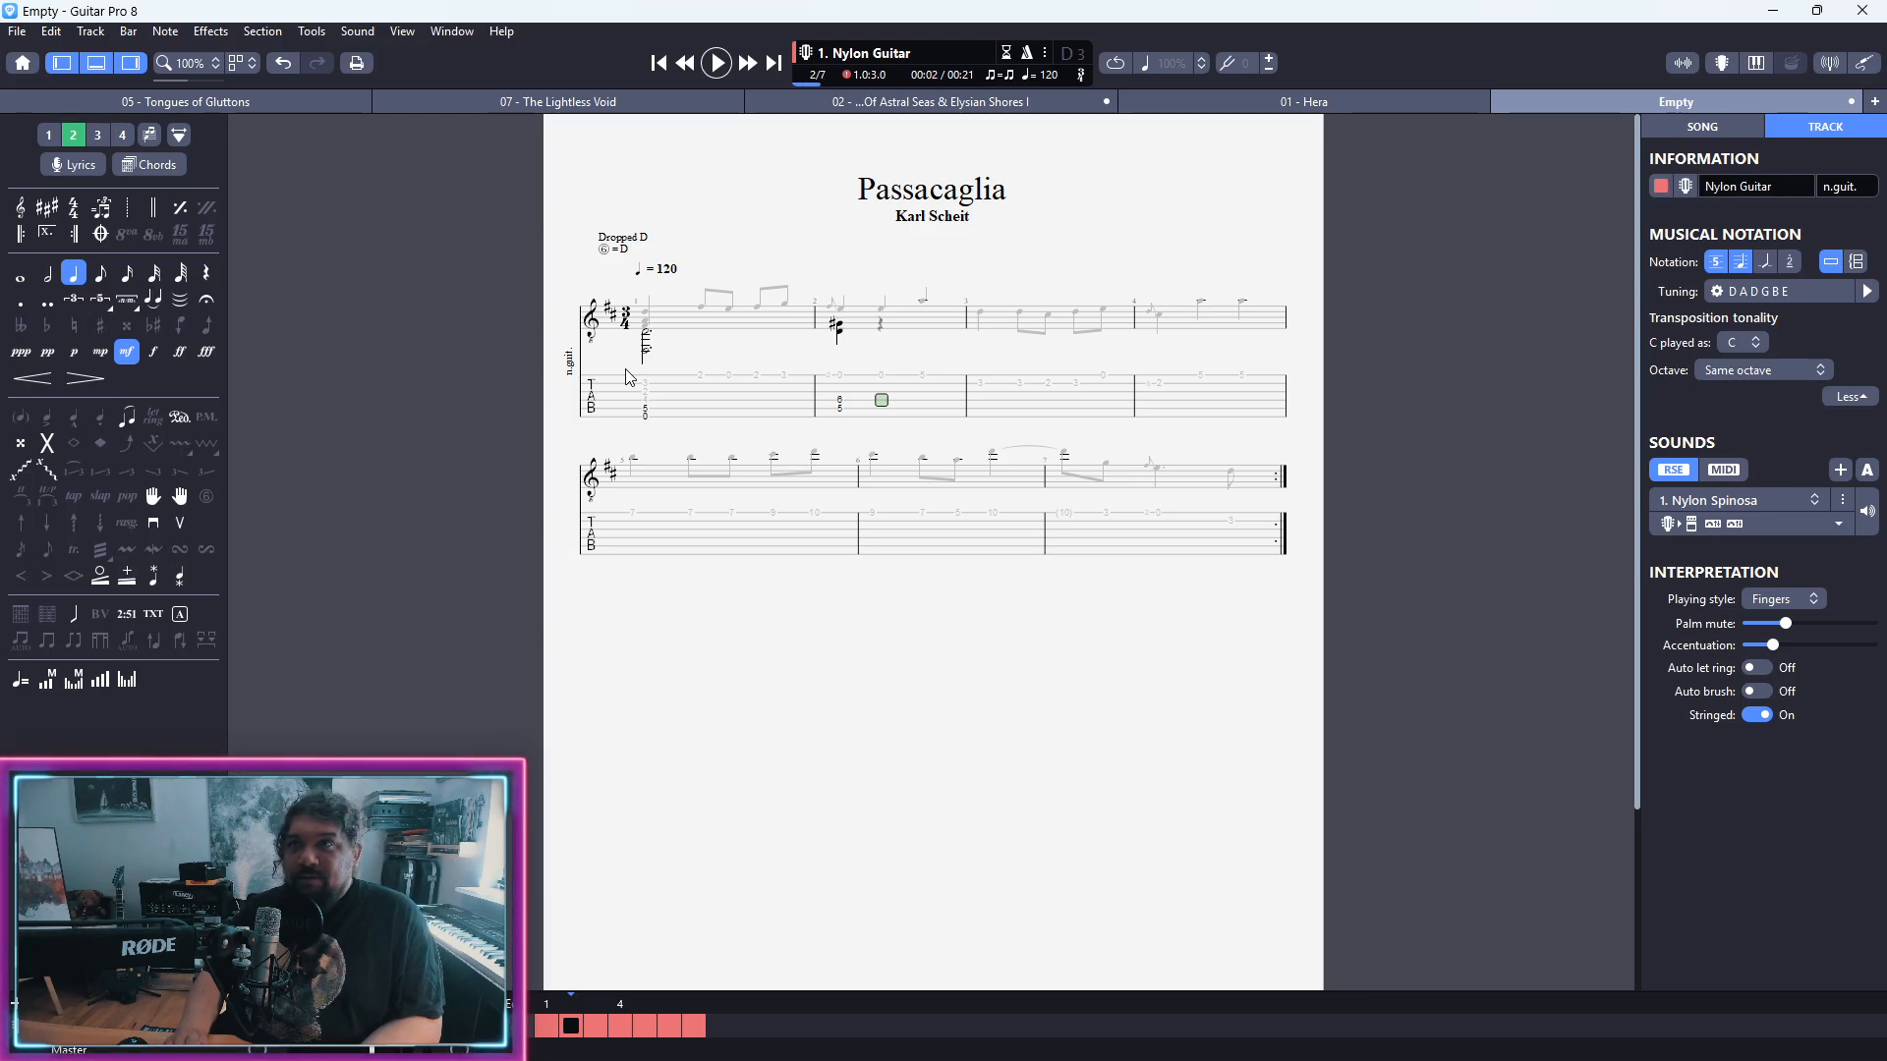
key("Down")
key("3")
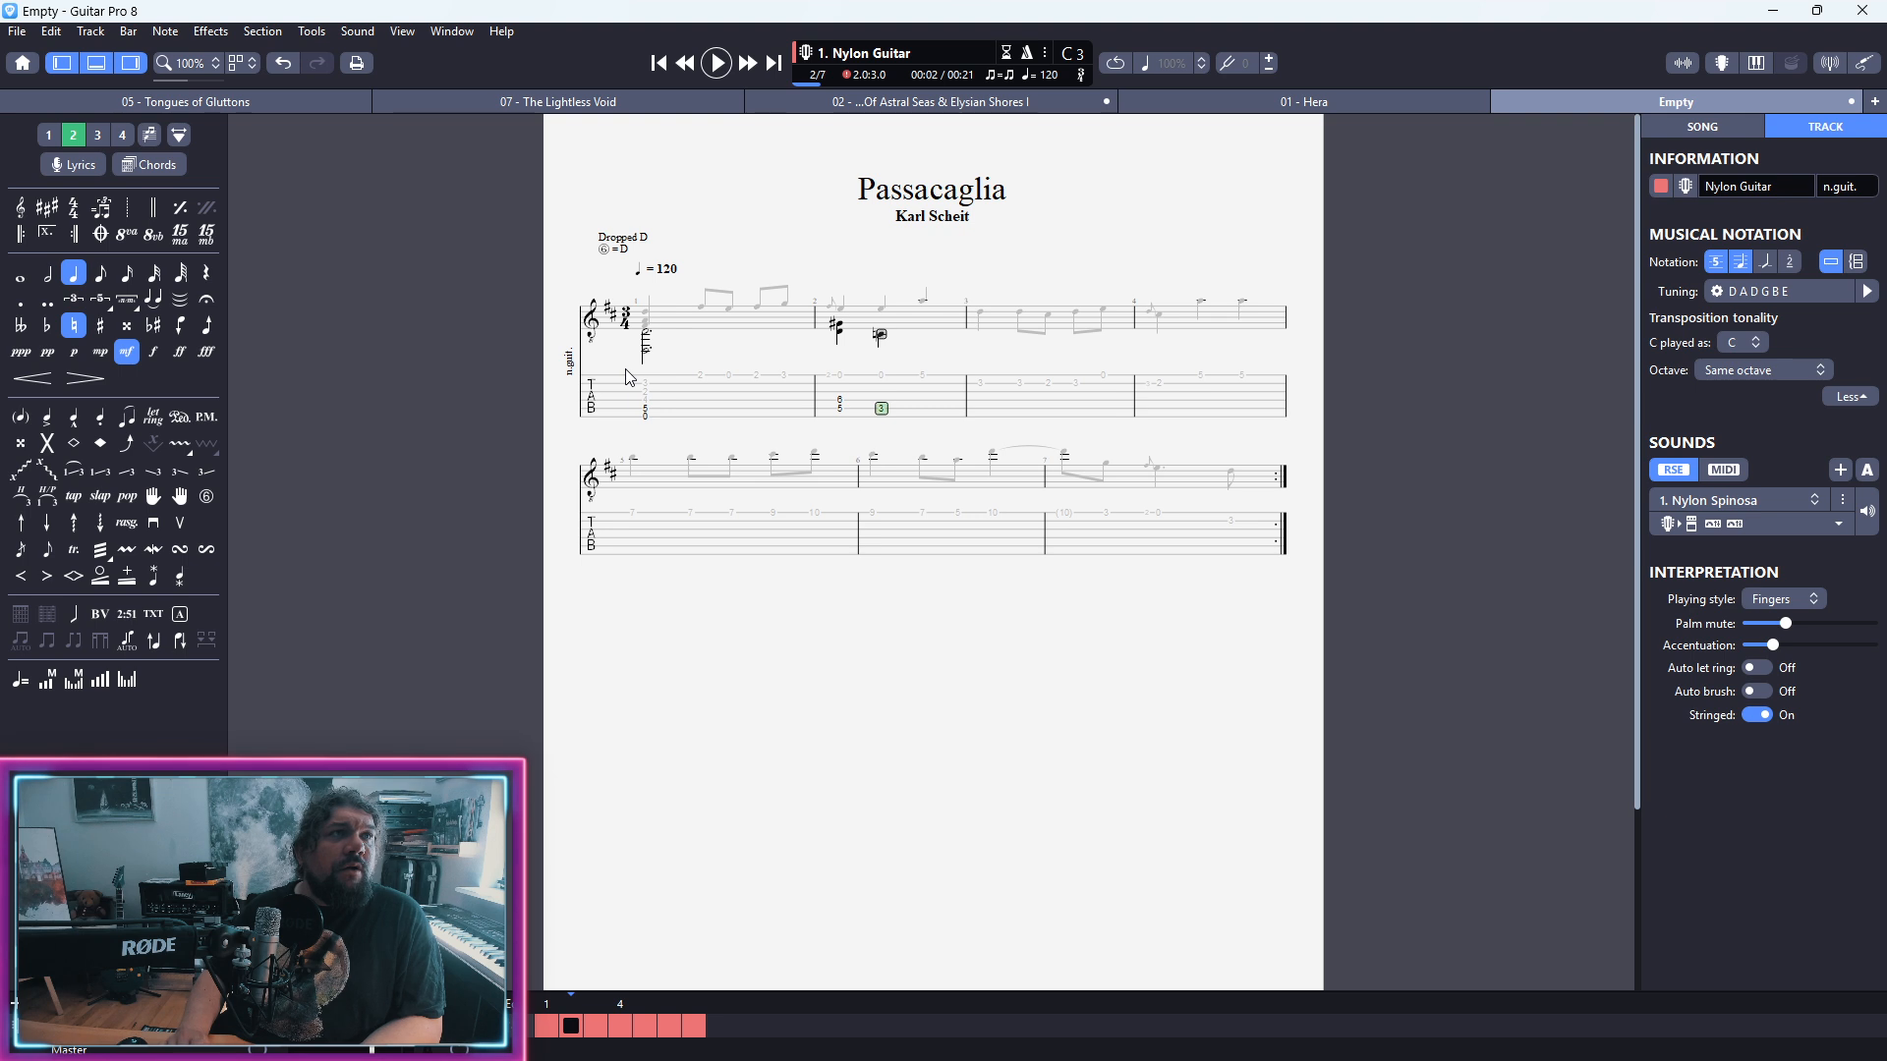
key("4")
key("Delete")
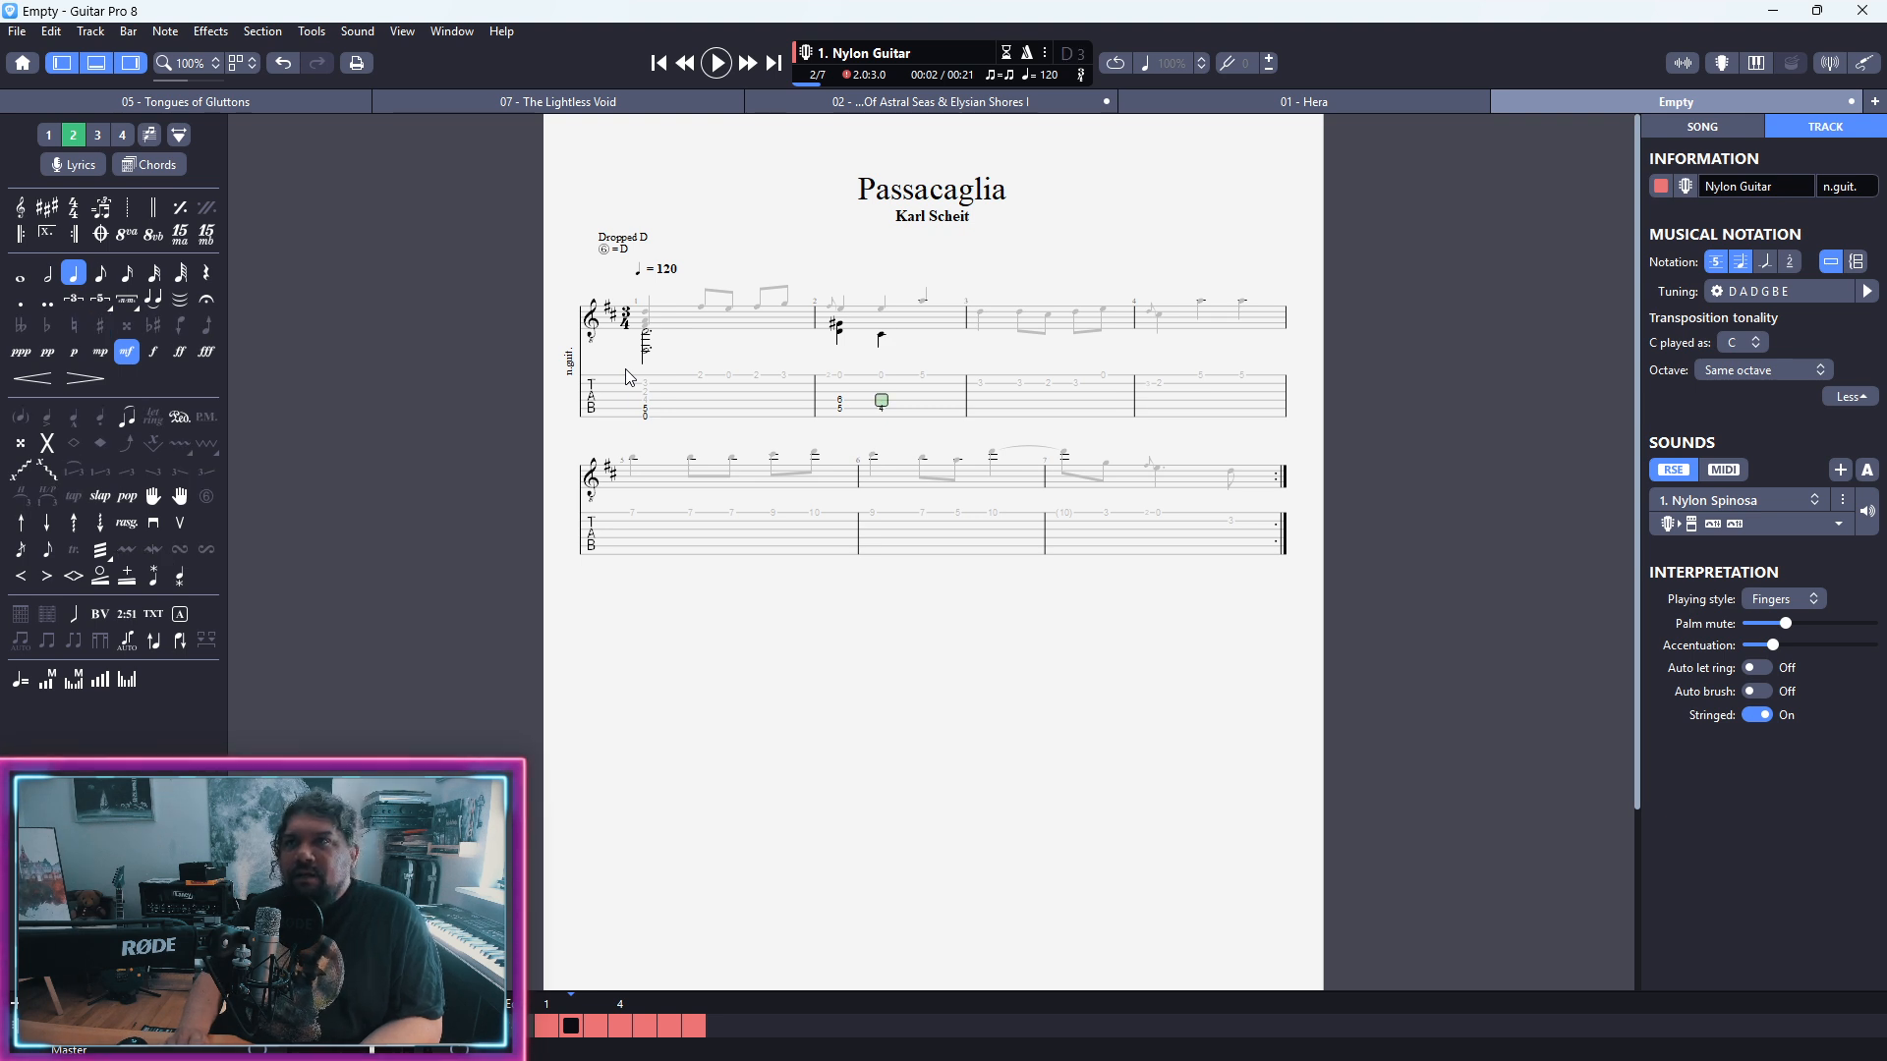
Step: Add fret 2 on the third string to bar 2's second bass chord and lengthen the chord to a half note
key("Up")
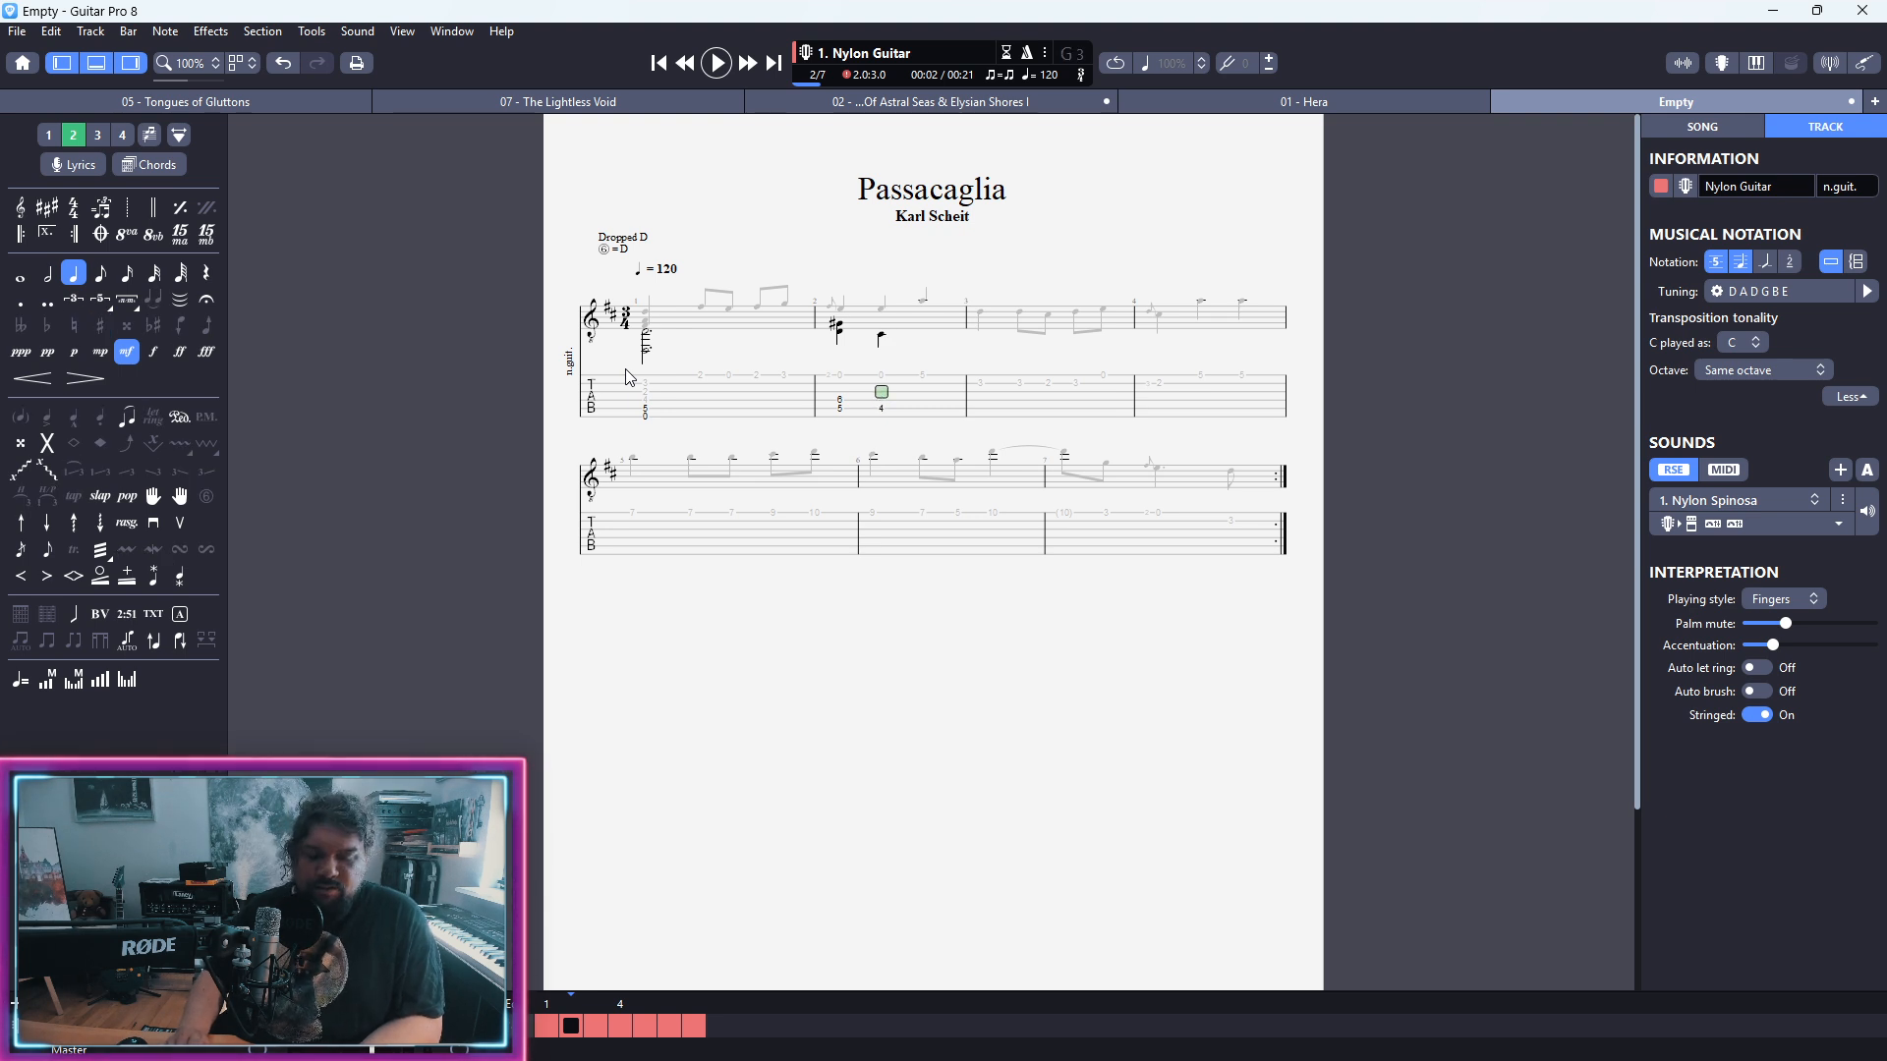
key("Up")
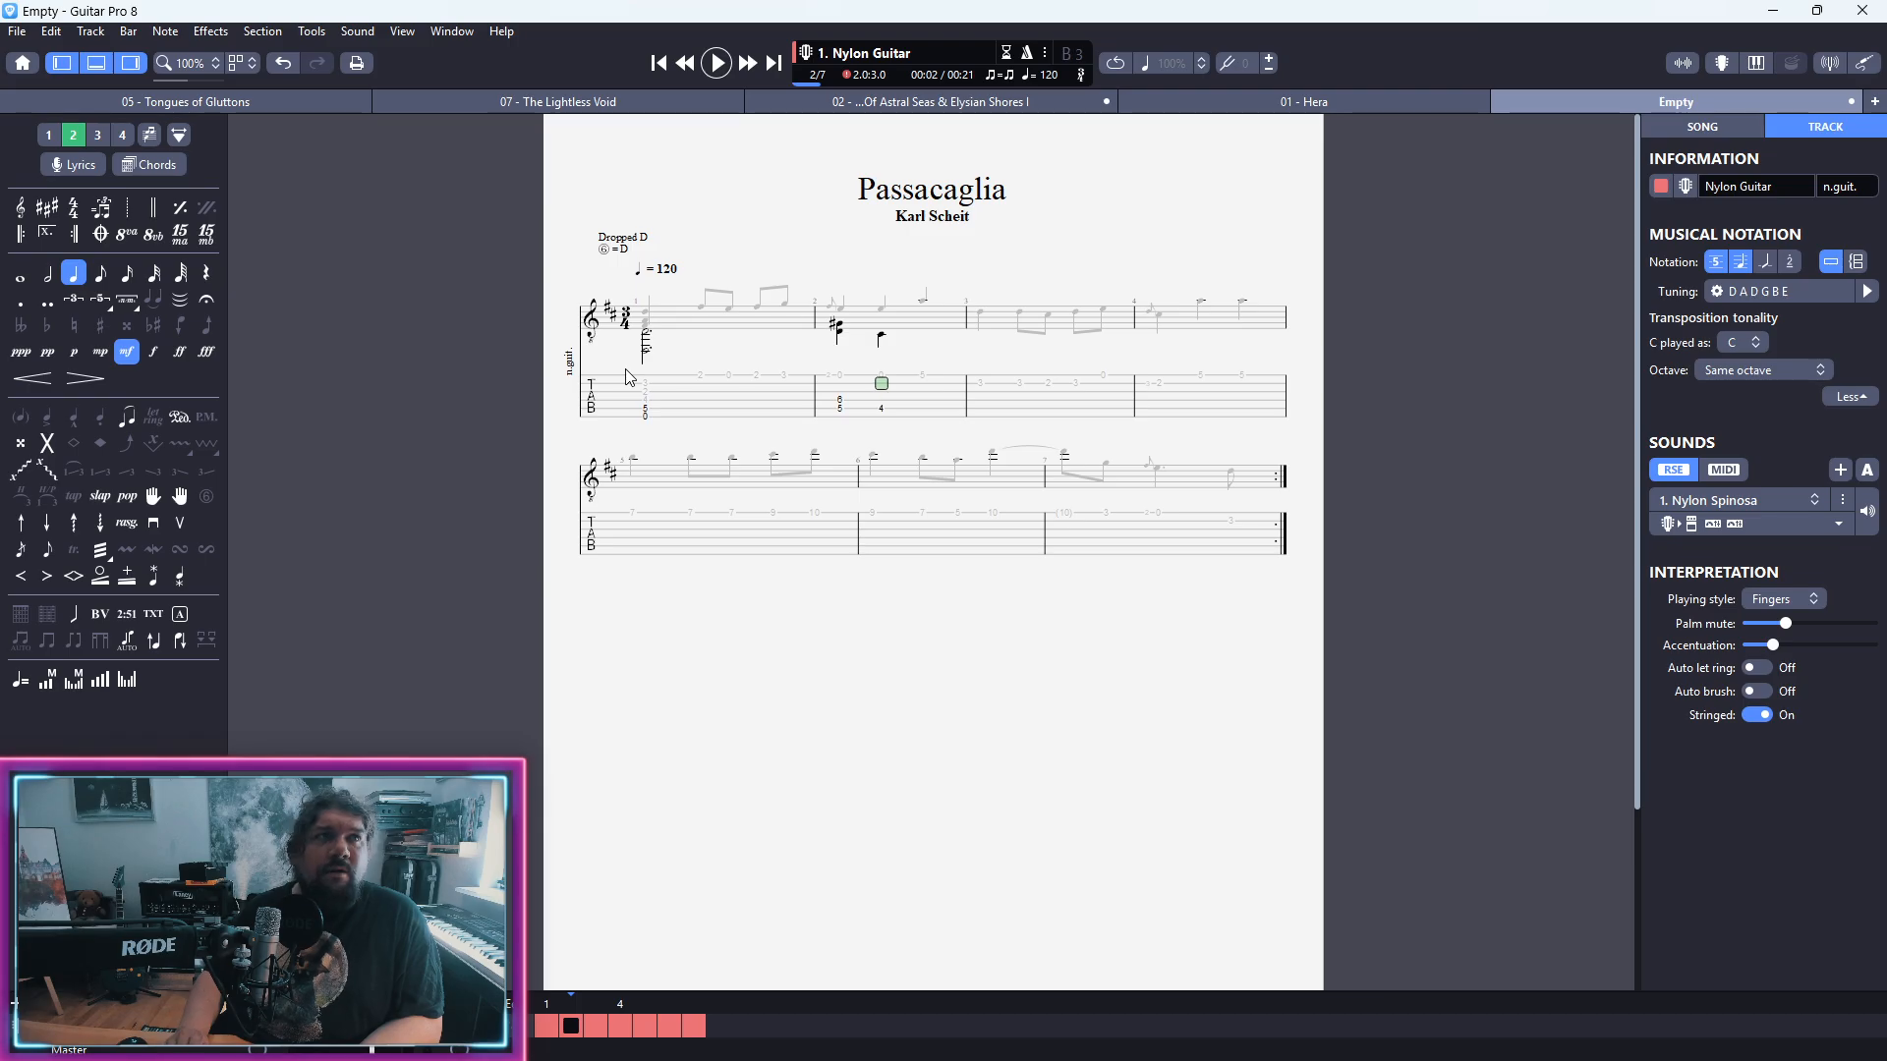
type("0")
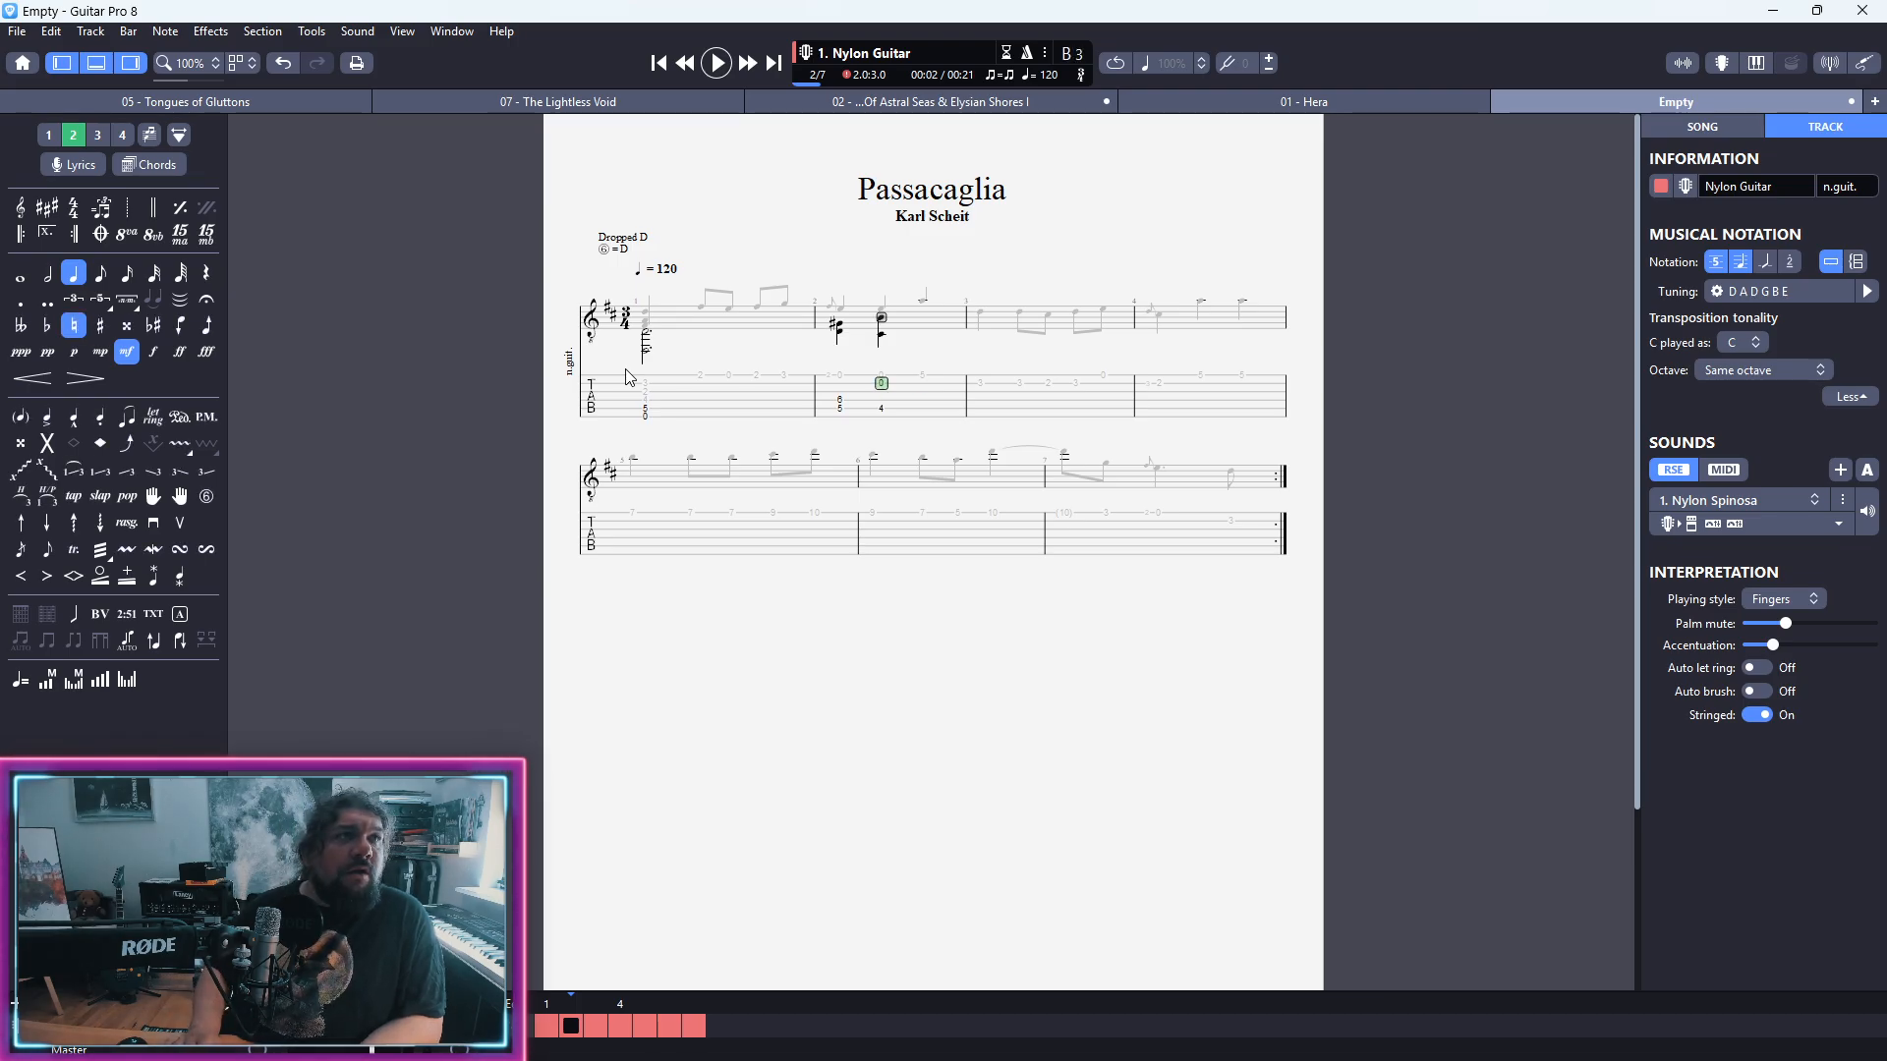
key("Down")
type("4")
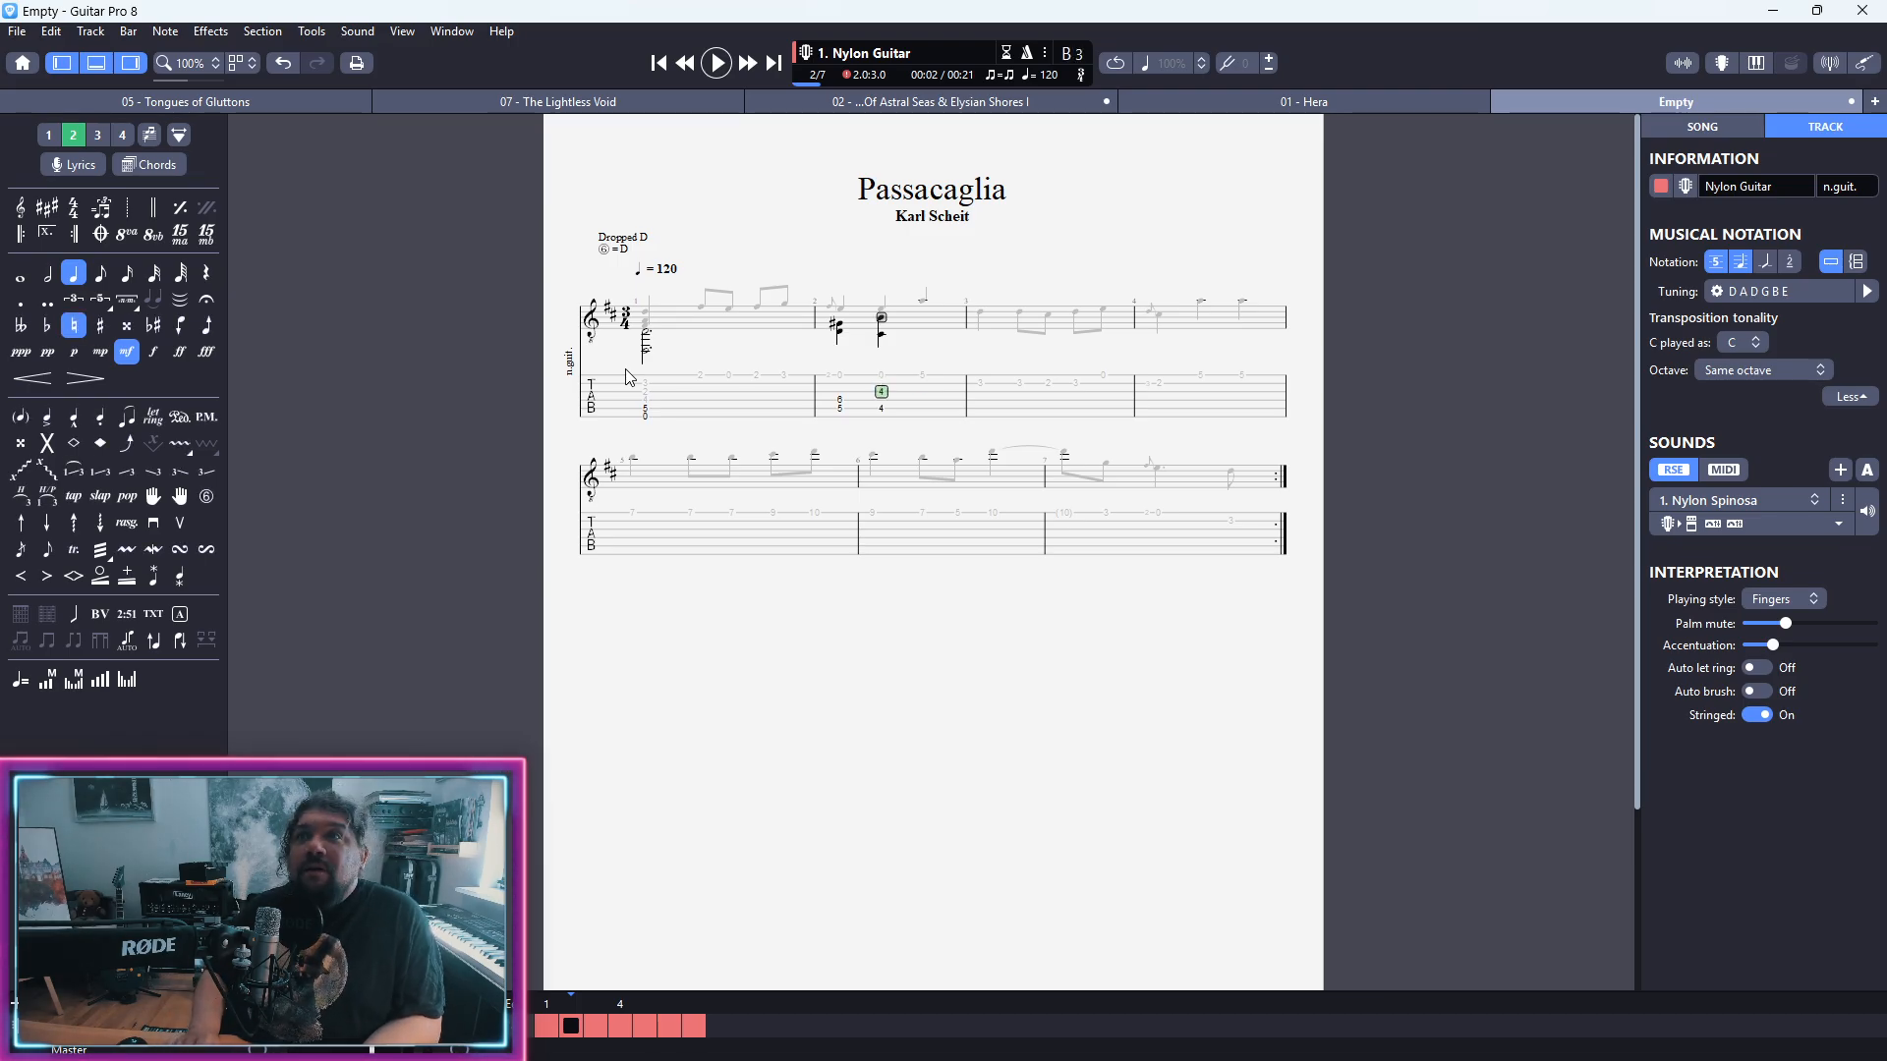
type("2")
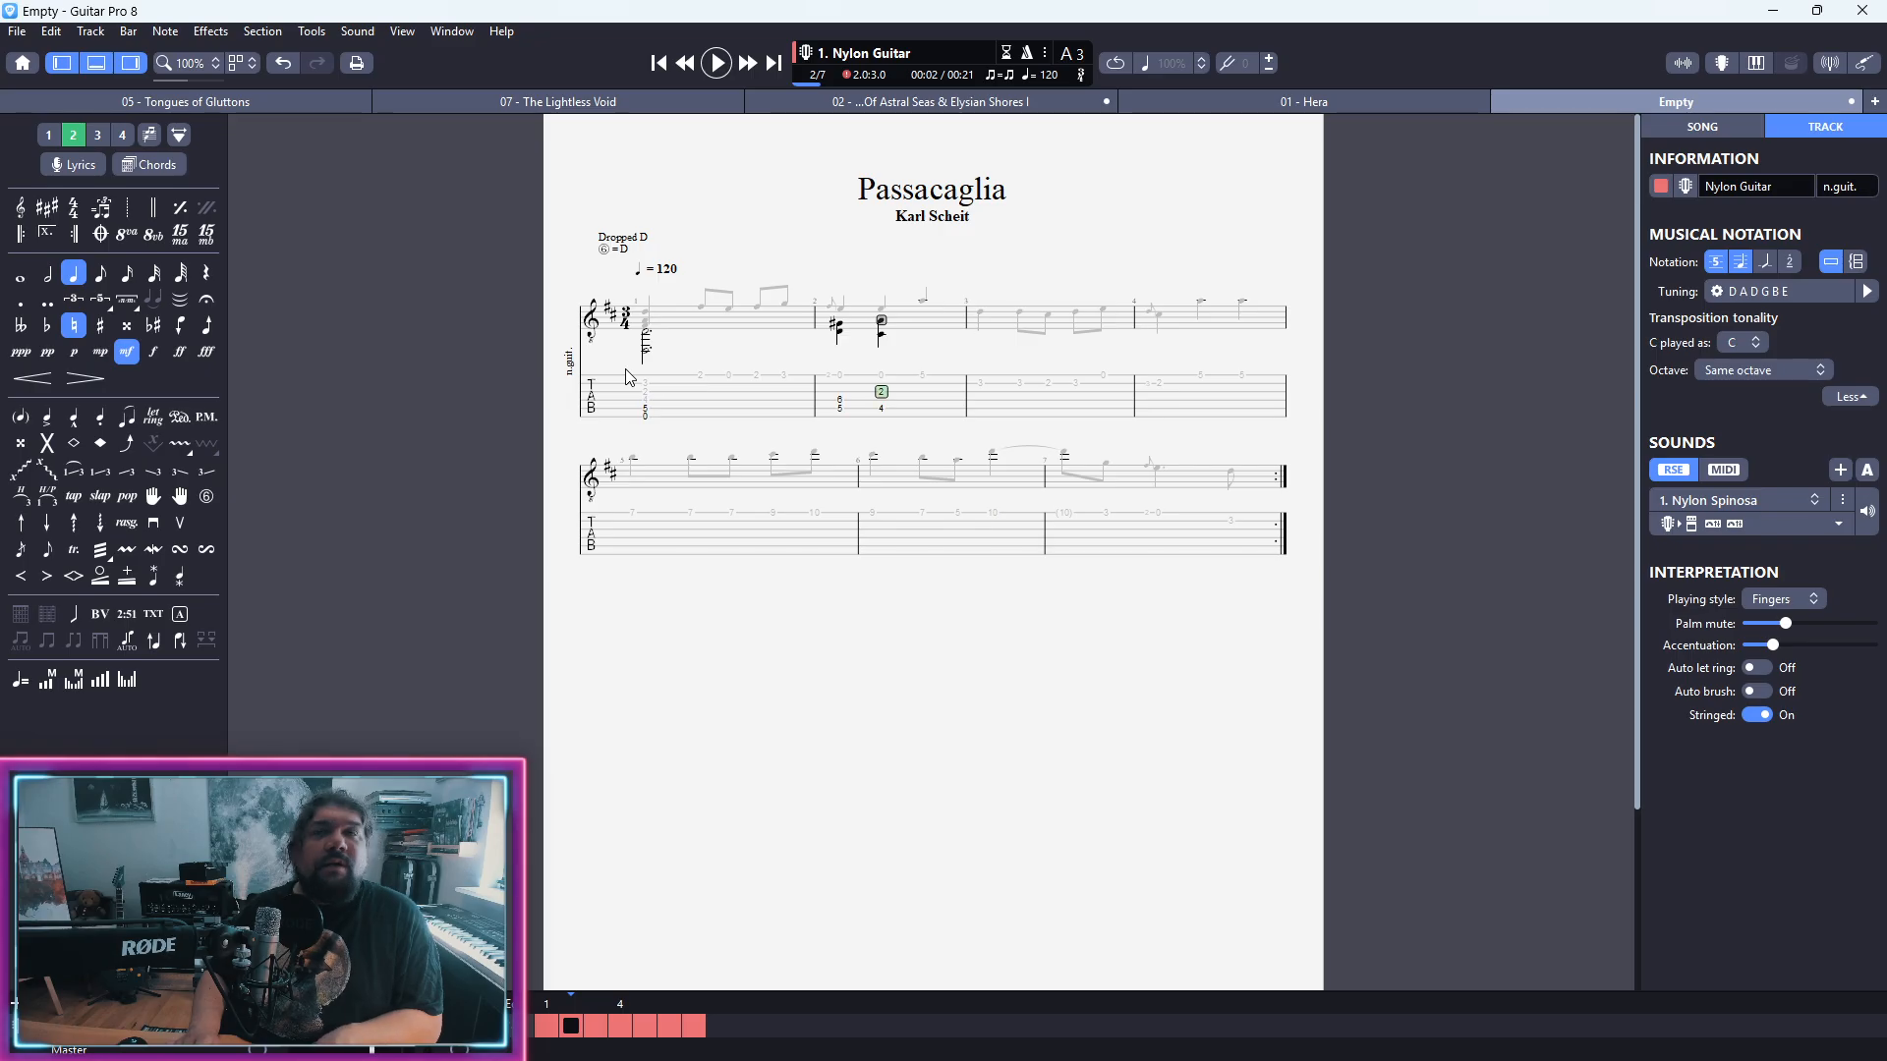
key("Left")
type("6")
key("Right")
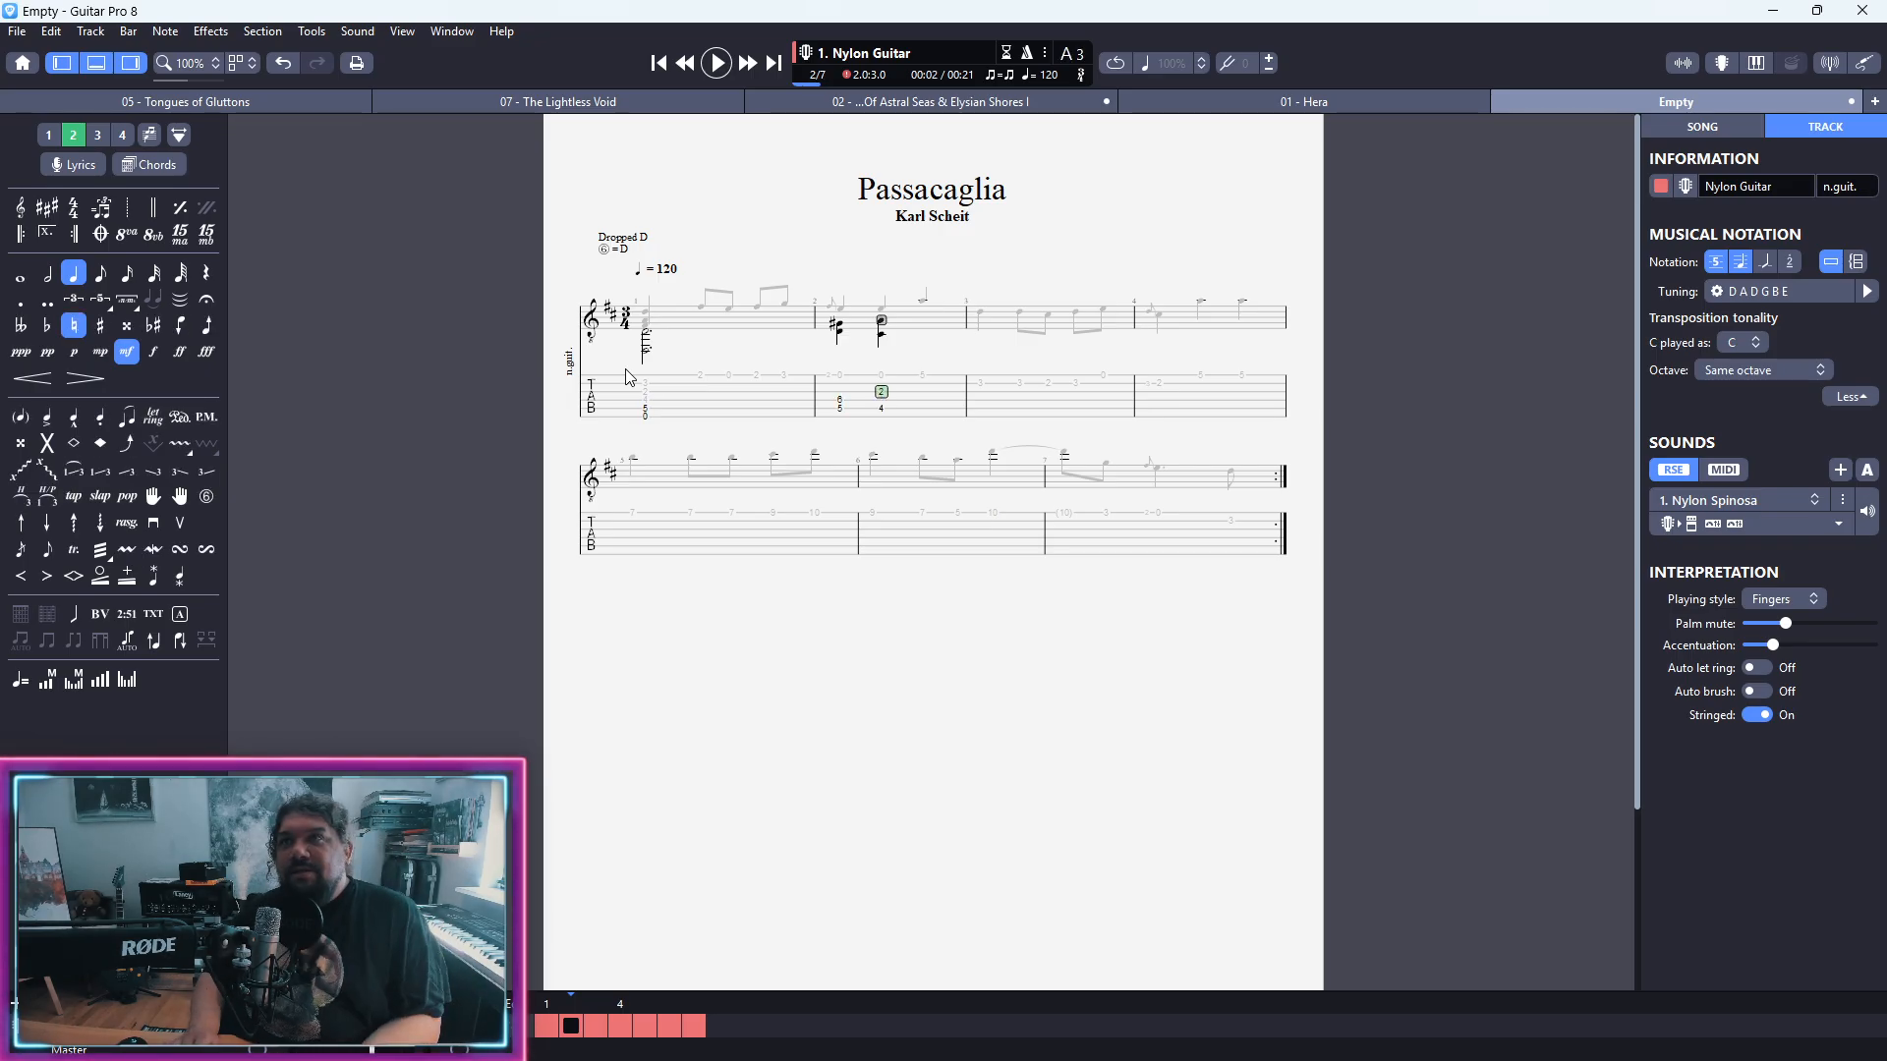
key("minus")
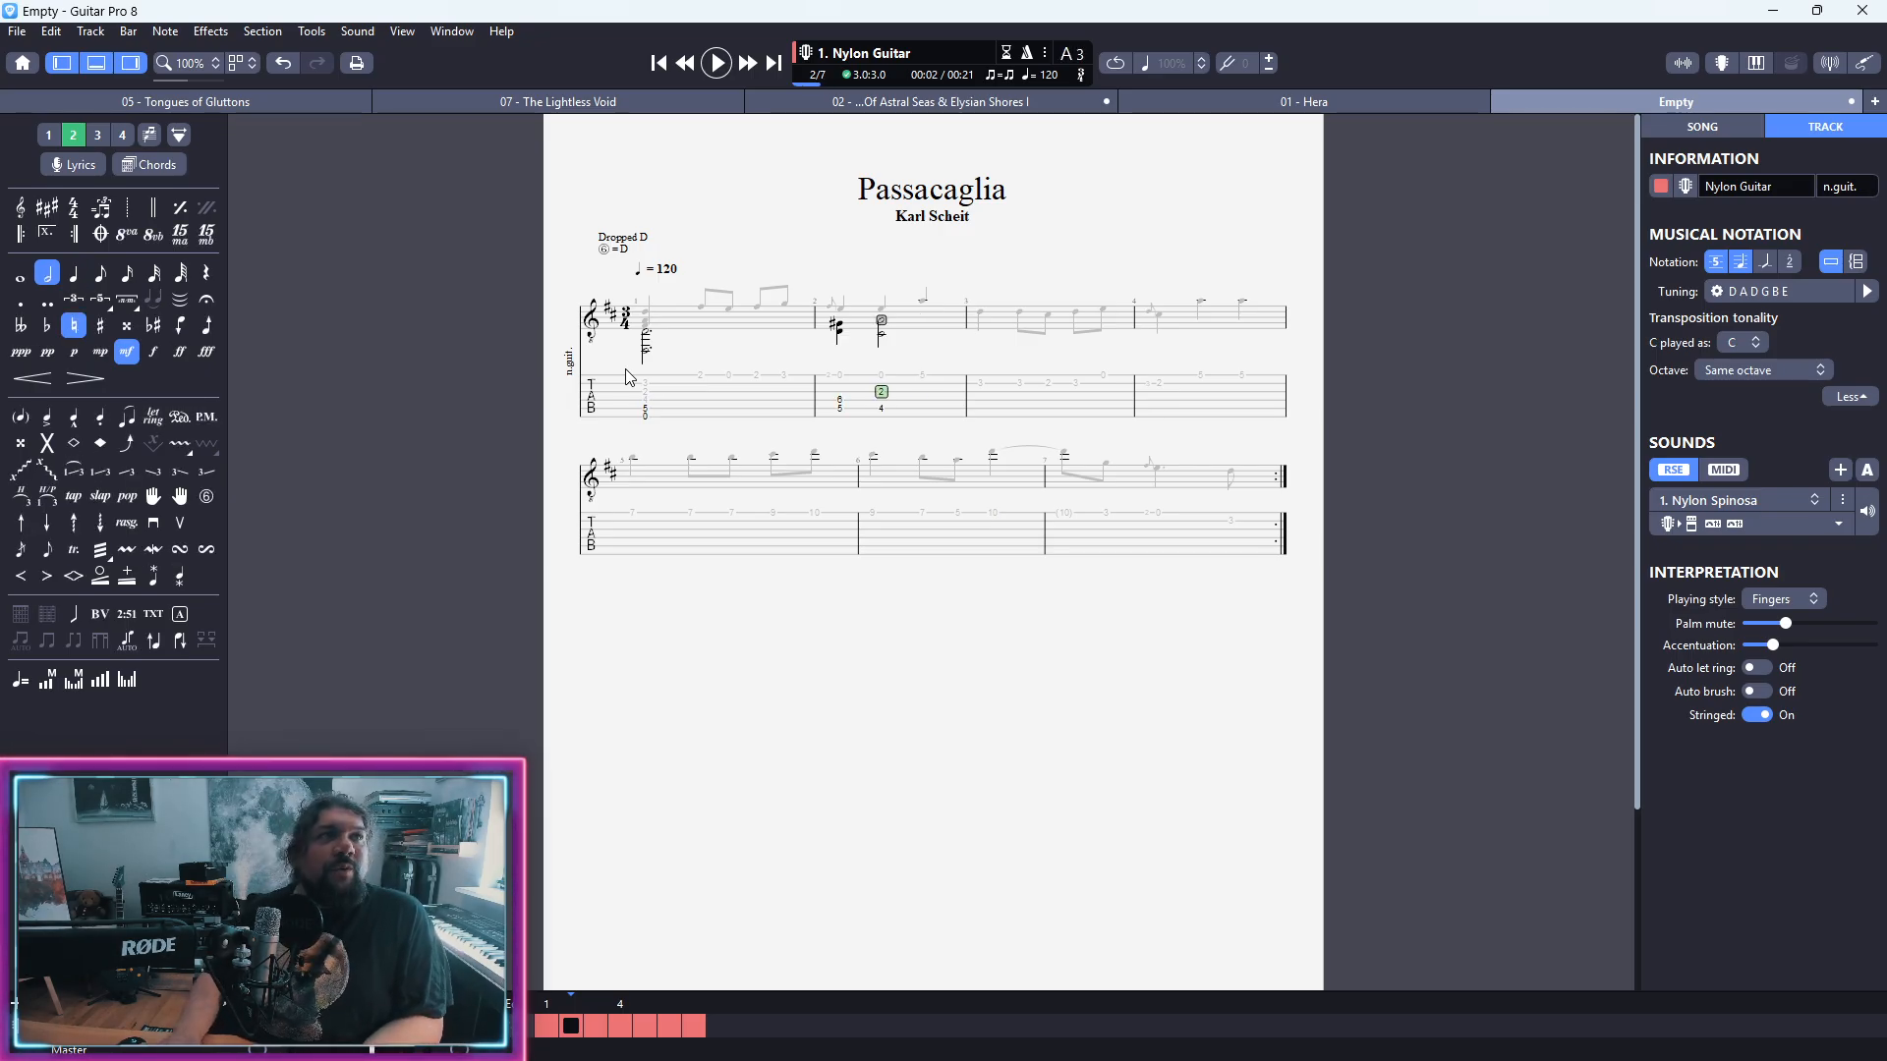
Step: Start bar 3's second voice with a quarter-note chord at fret 4 on both the fifth and fourth strings
key("Right")
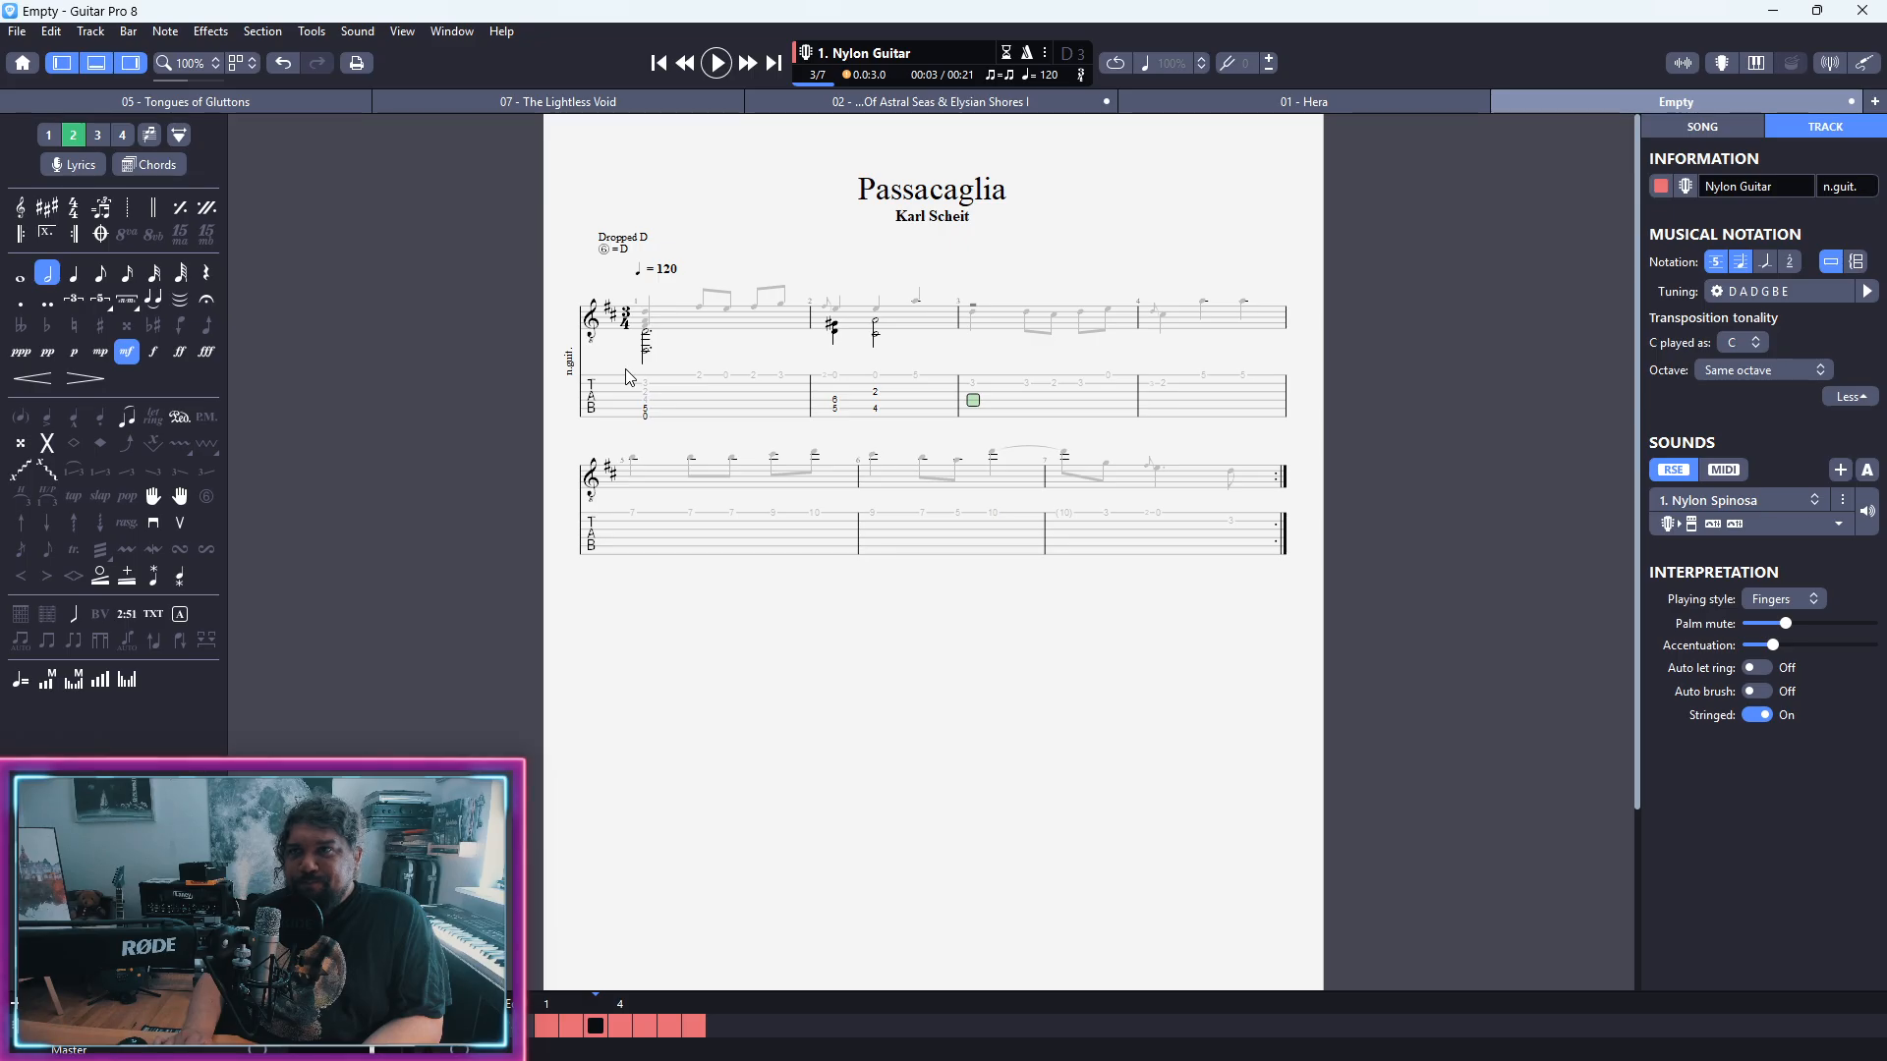
key("Down")
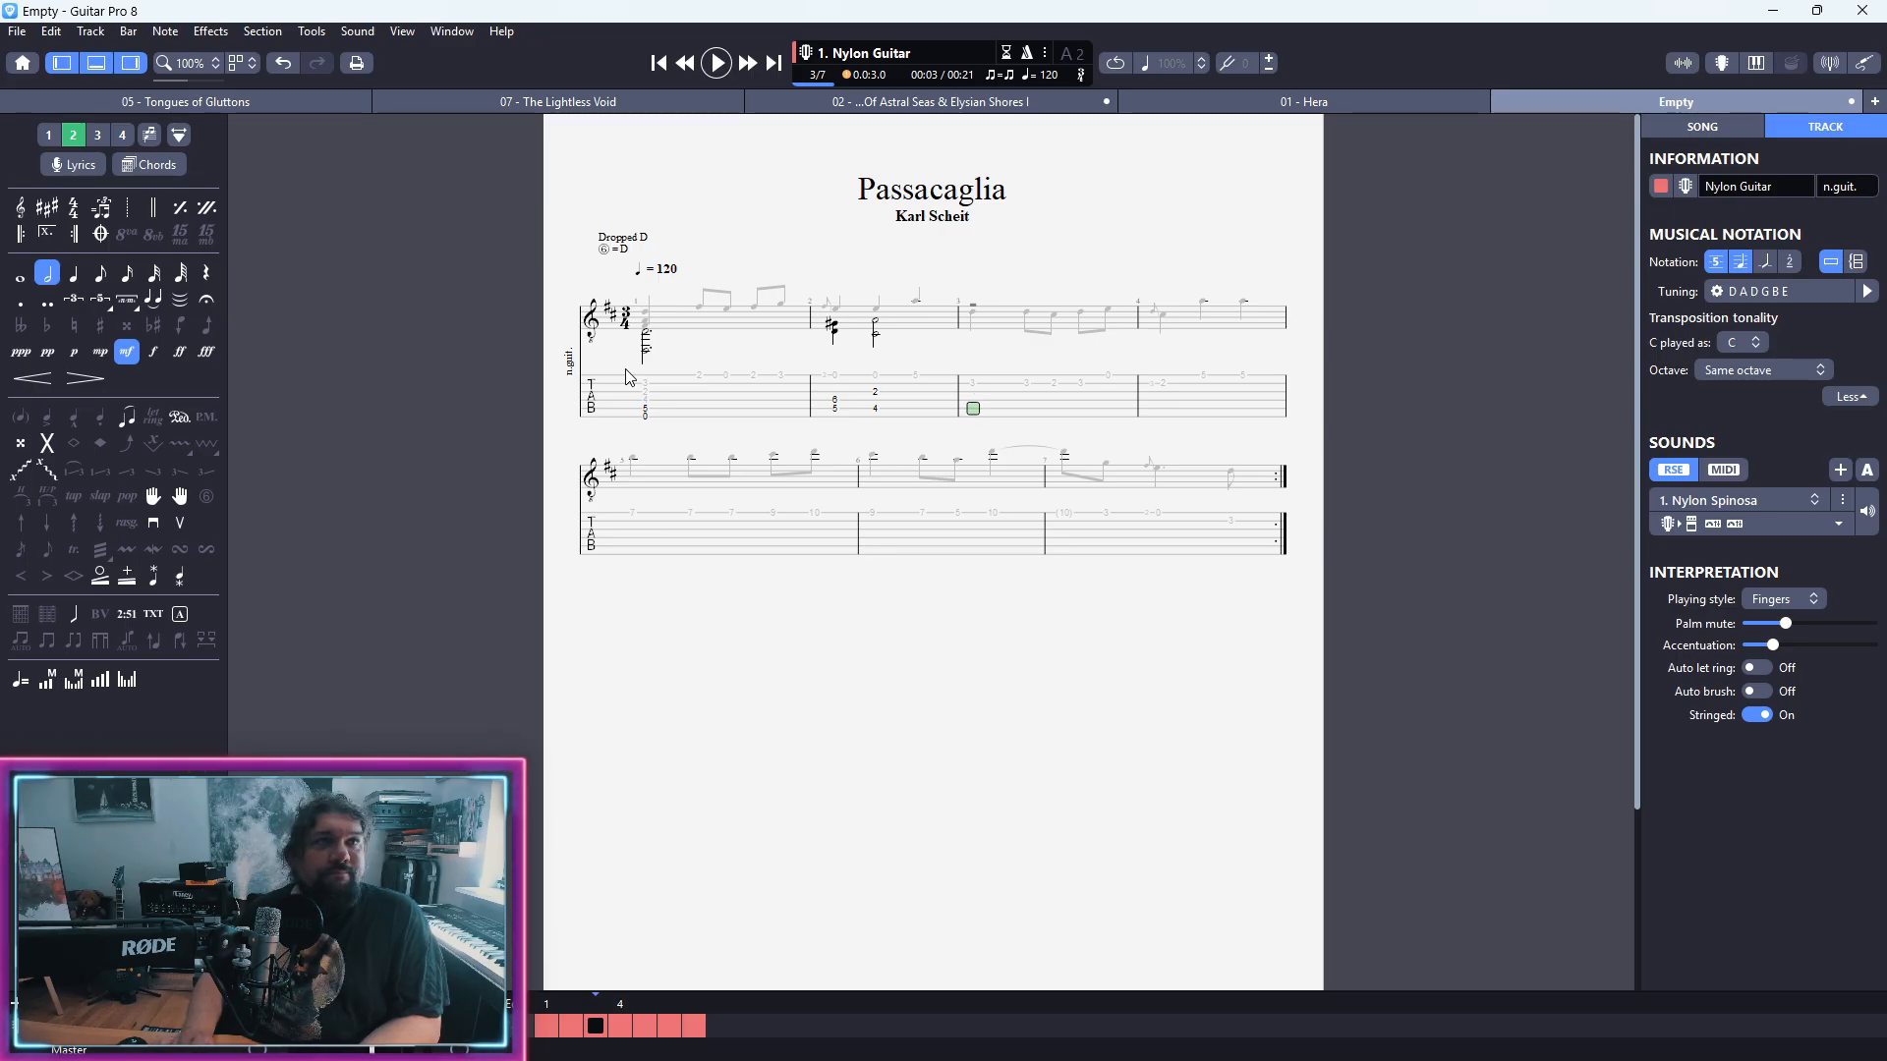
key("4")
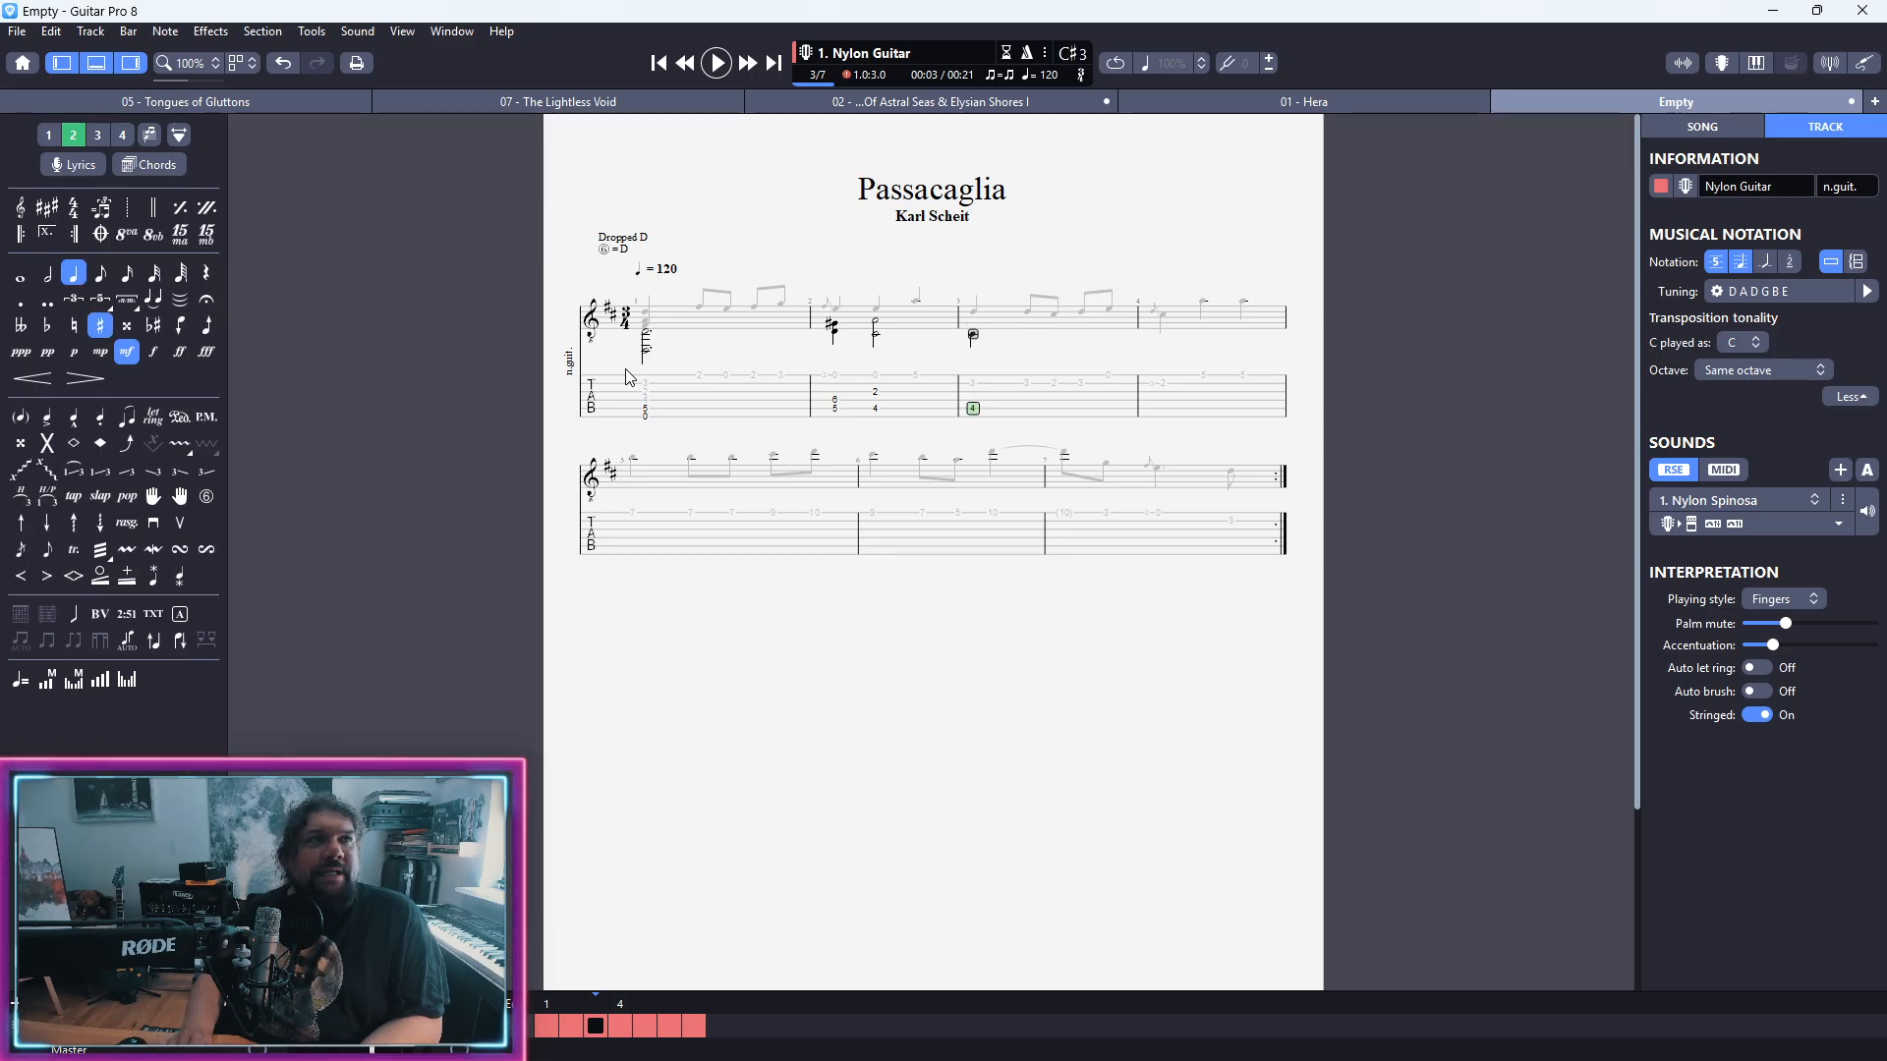
key("Up")
type("4")
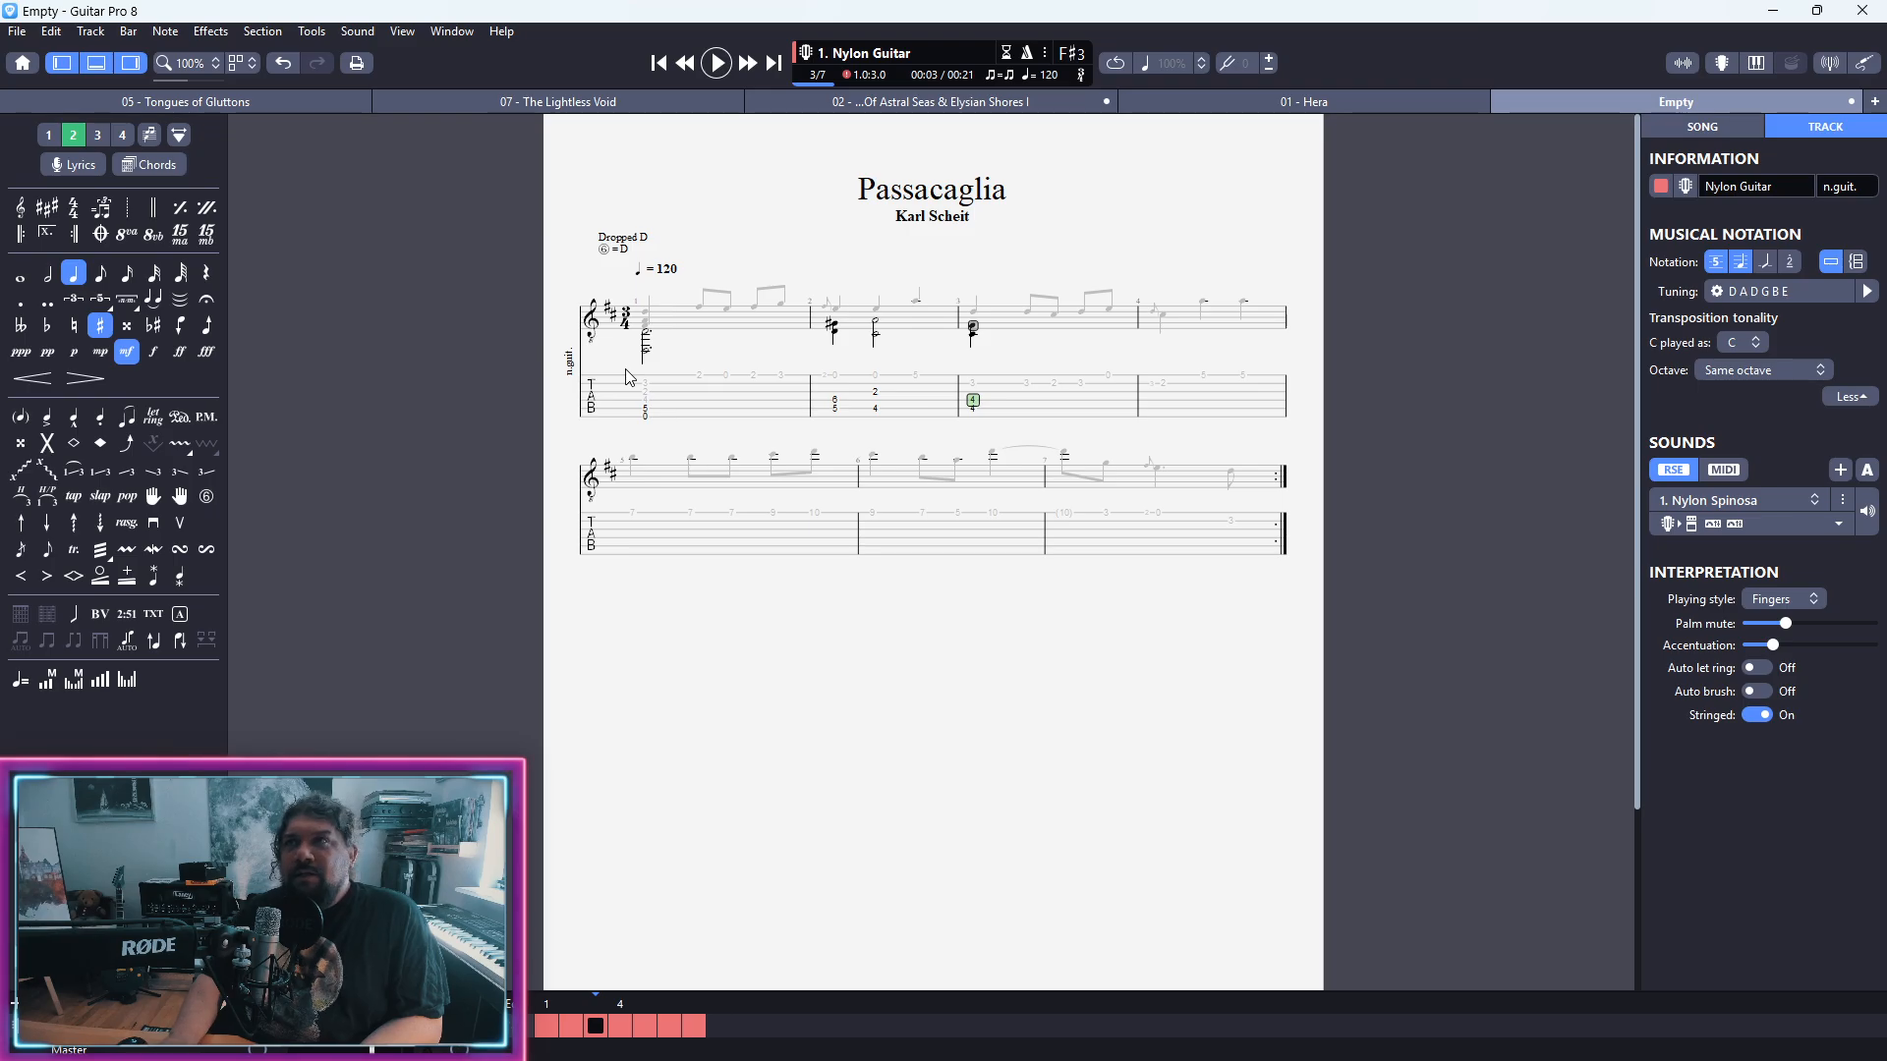
Step: Follow it in bar 3 with a half-note chord at fret 6 on the fourth string and fret 2 on the fifth
key("Right")
type("6")
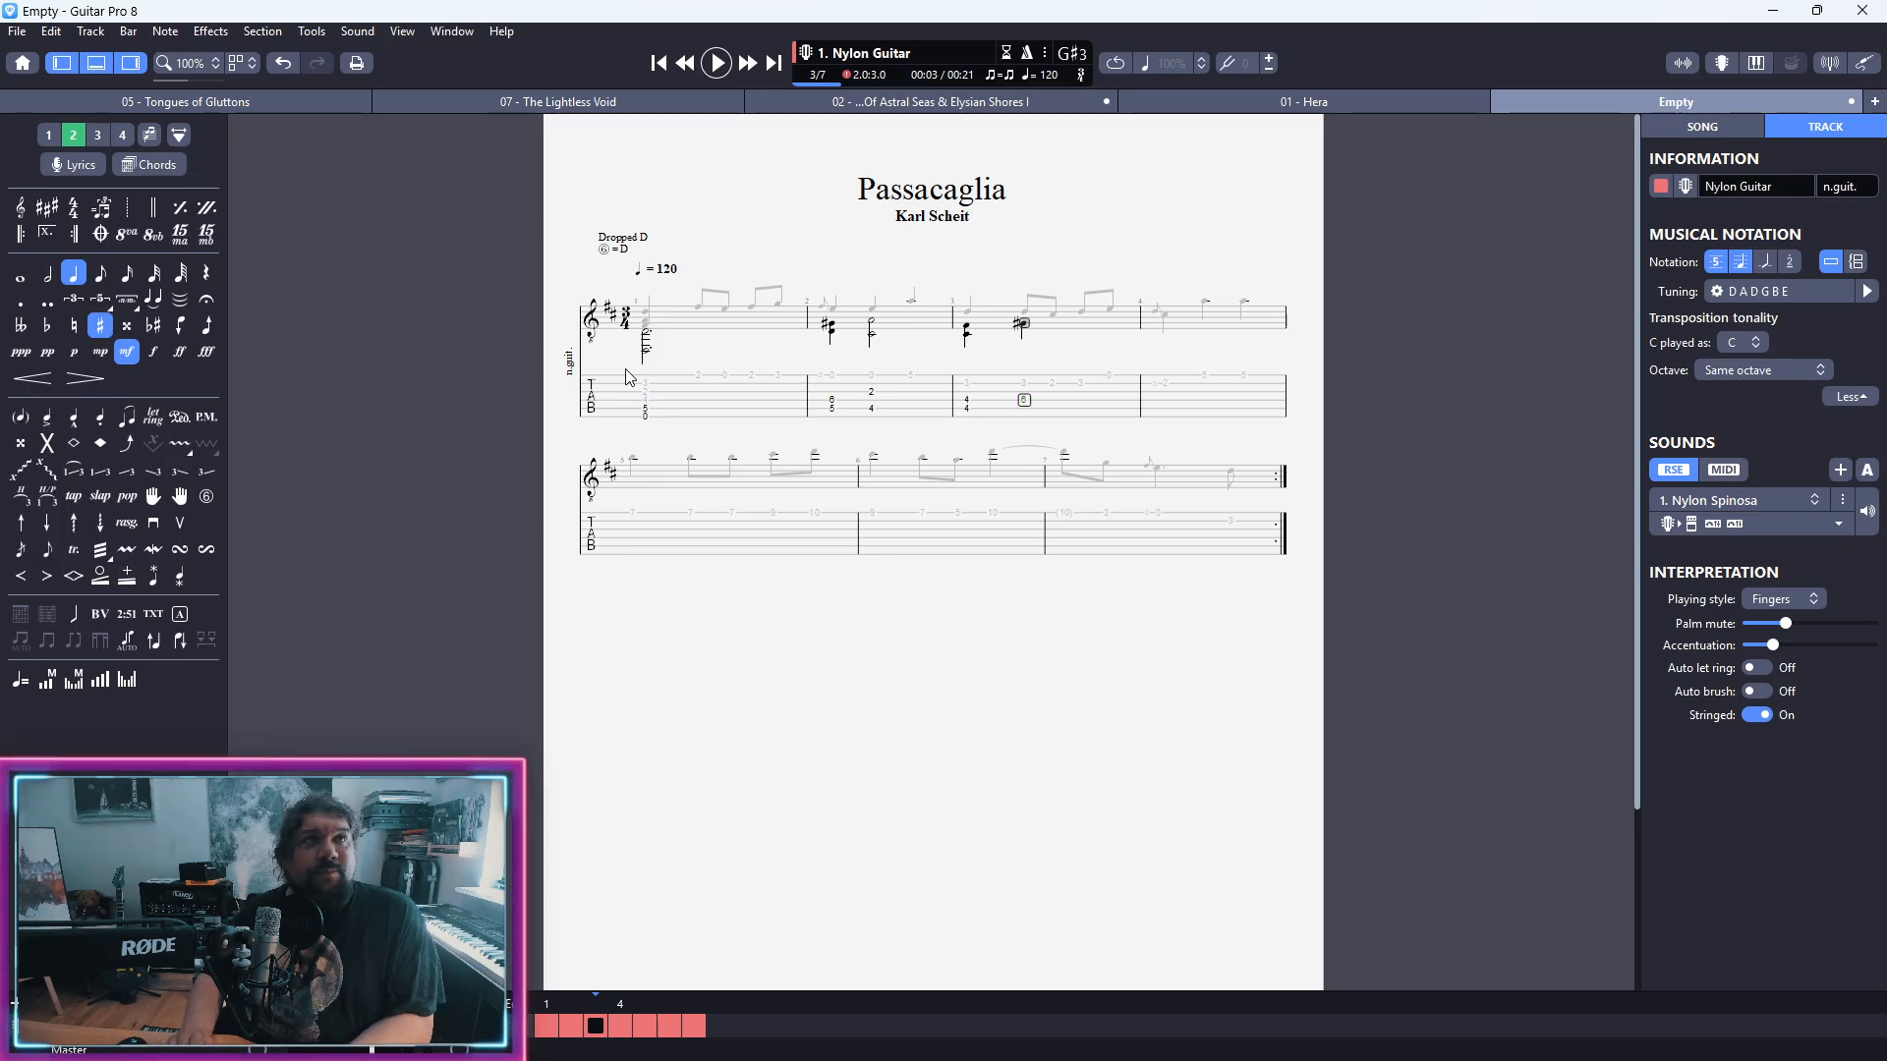
key("Down")
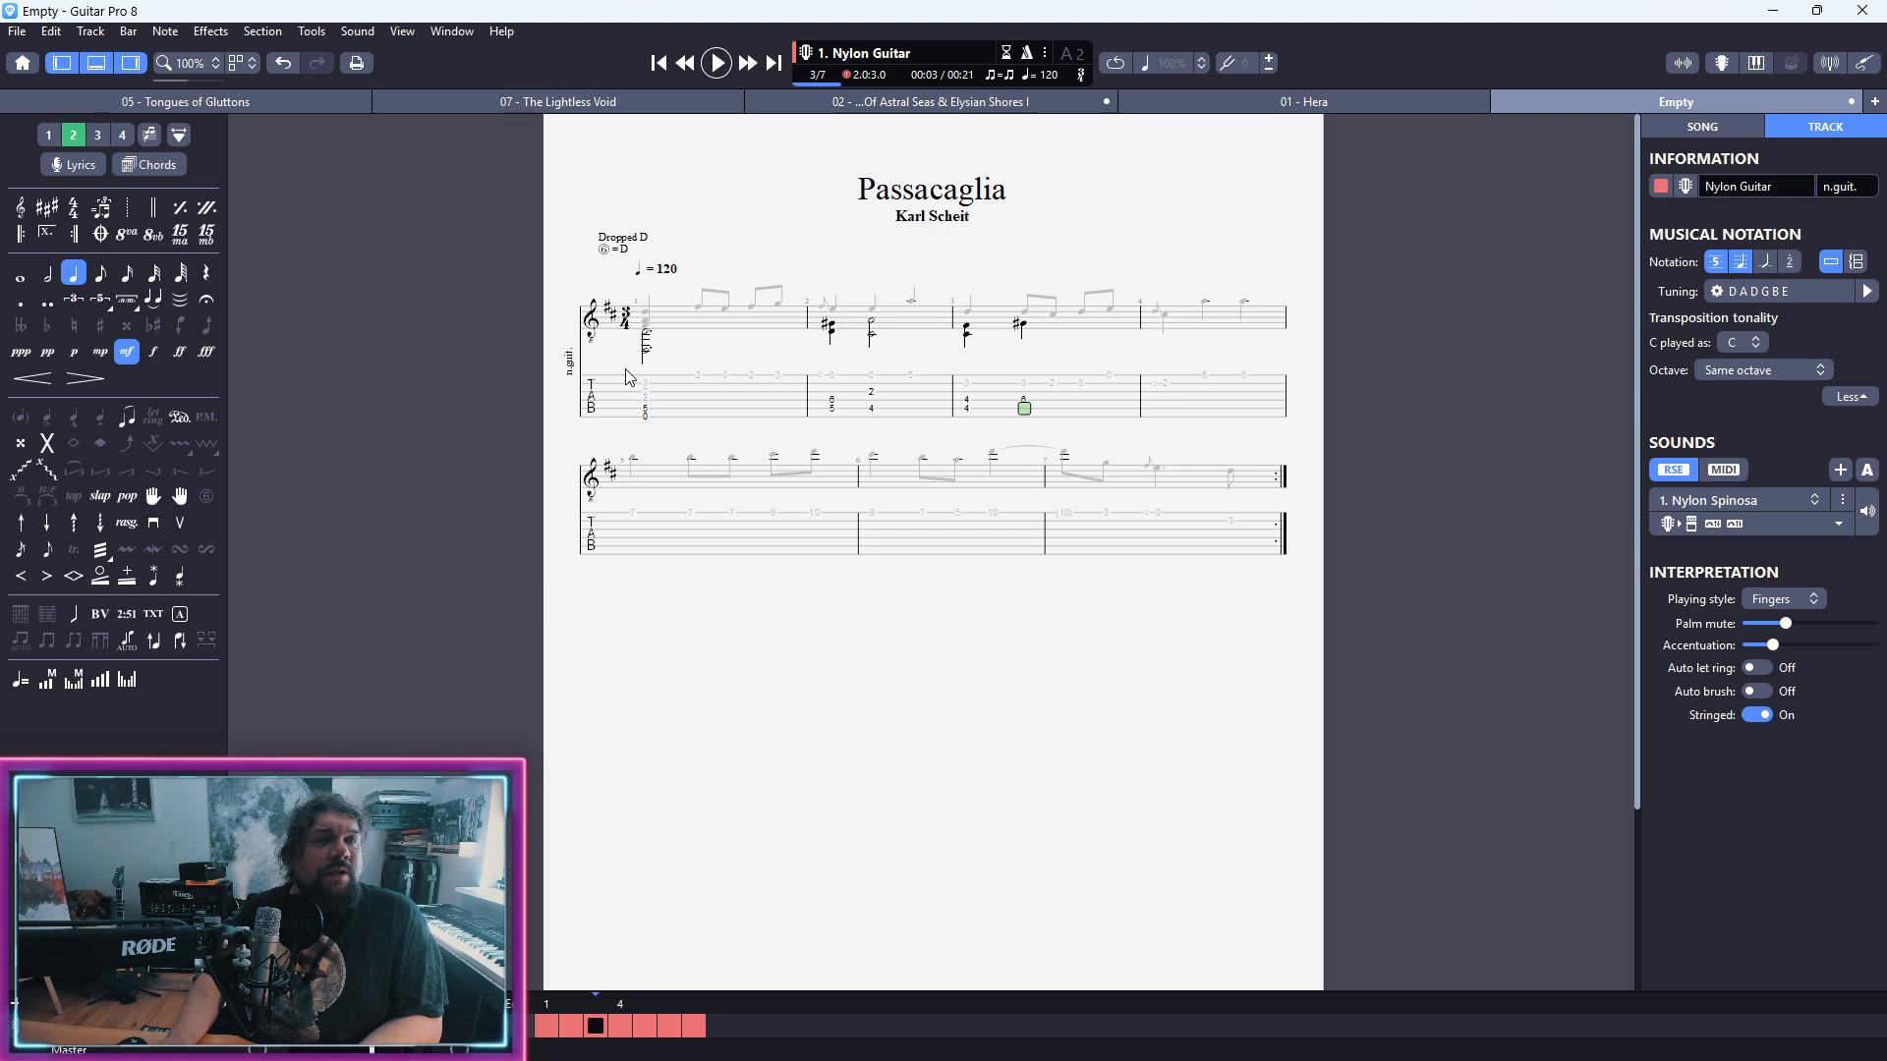
type("2")
key("minus")
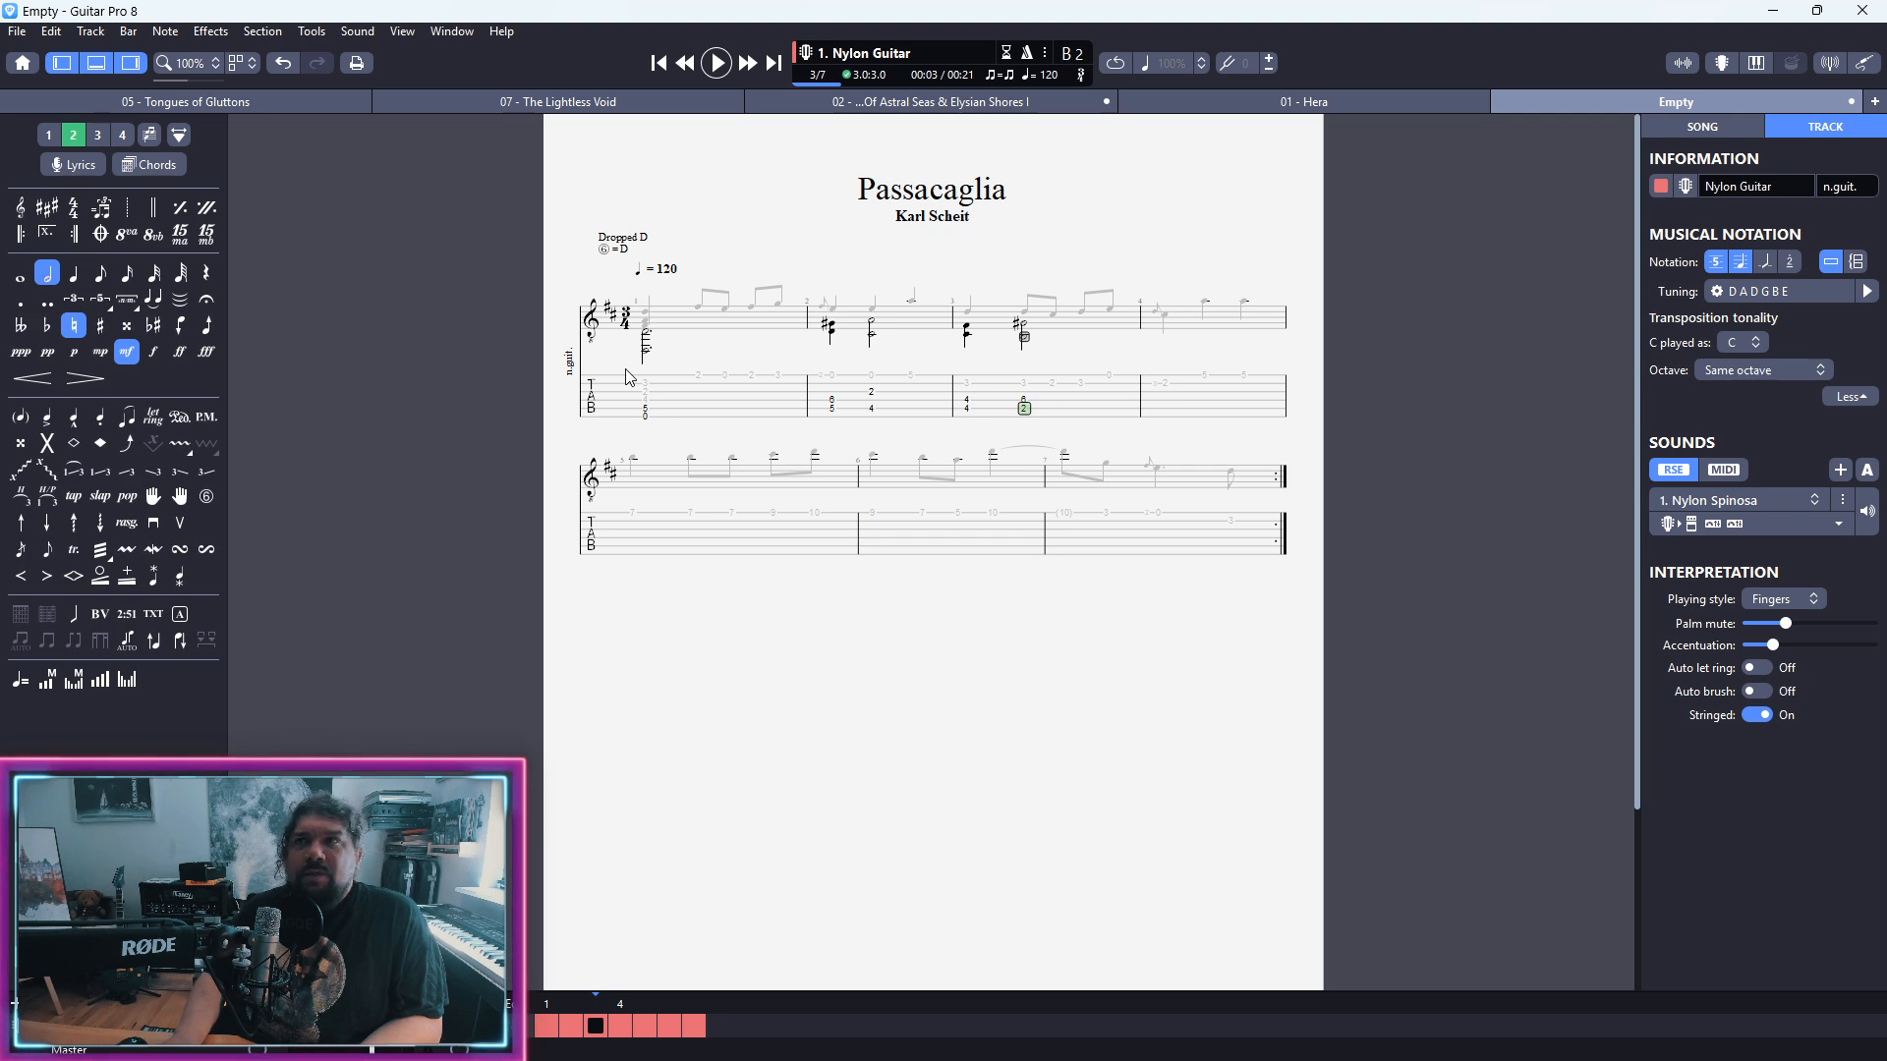
Step: Try a half-note bass at fret 4 on the sixth string at the start of bar 4, and delete it
key("Right")
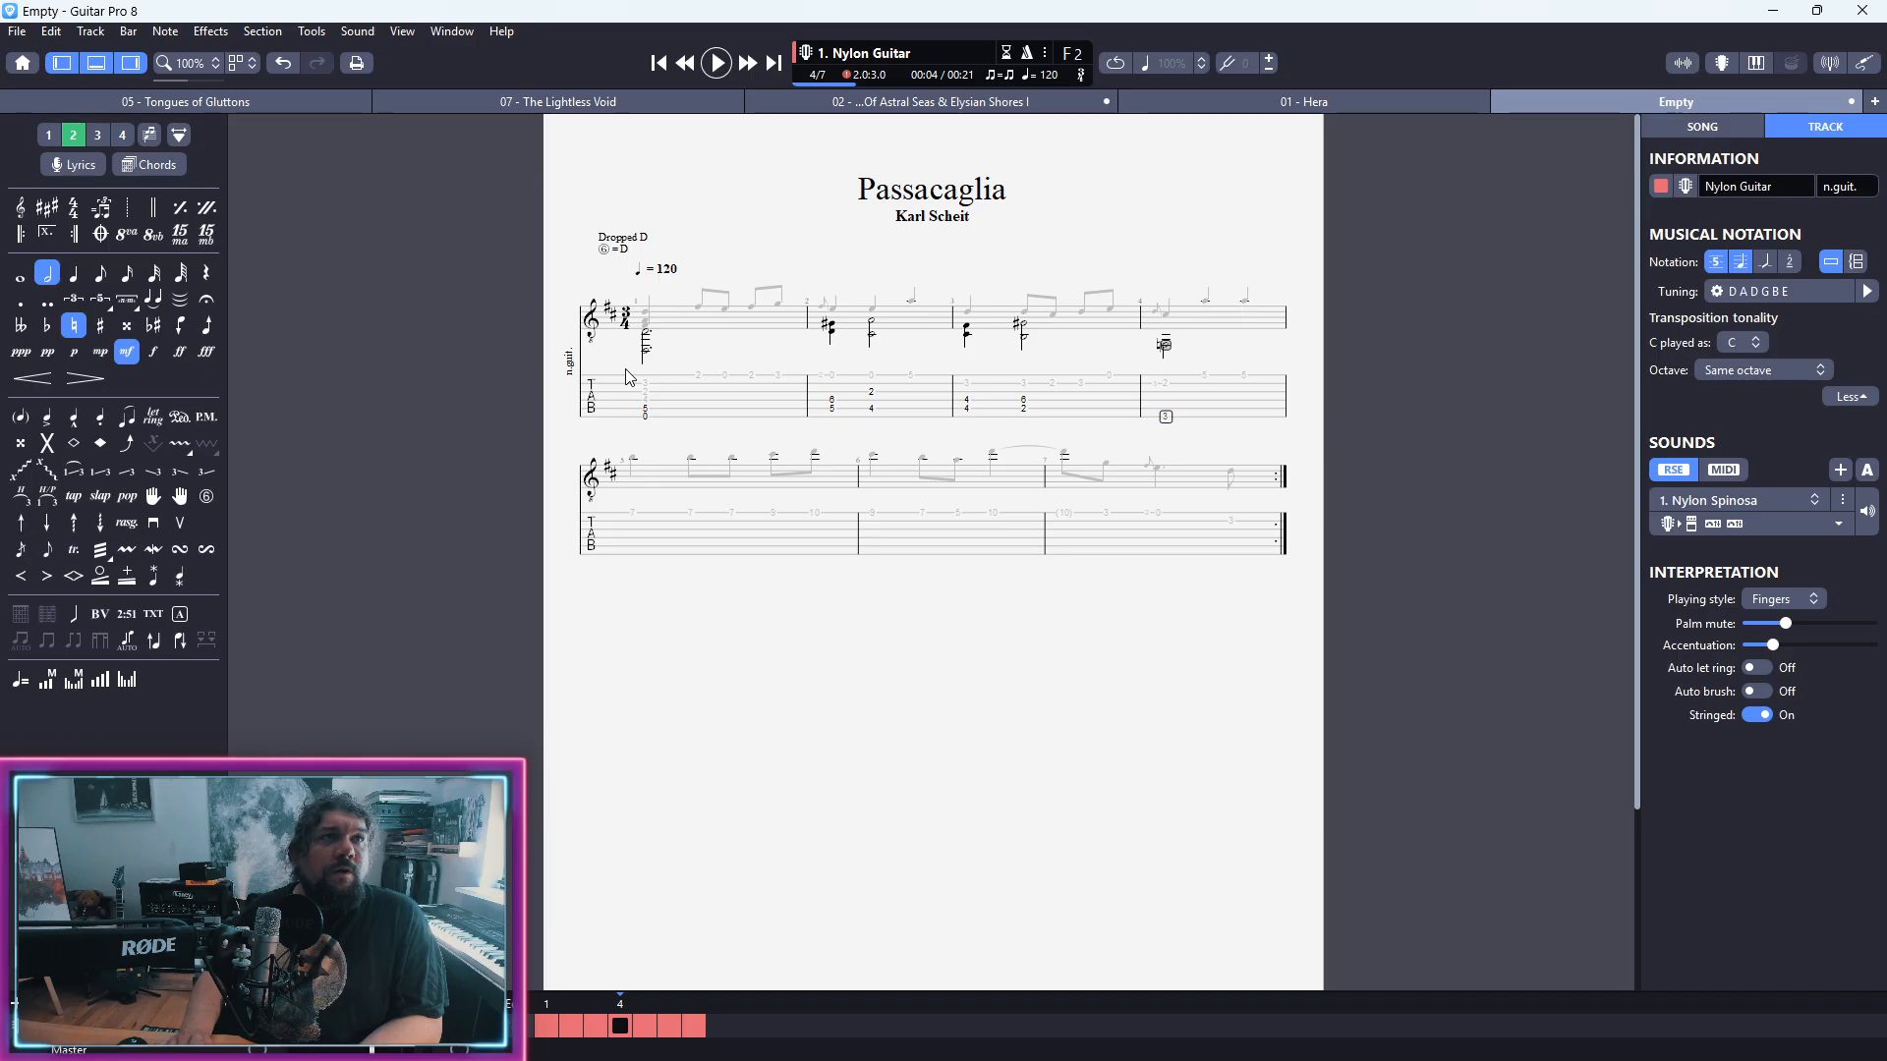
key("4")
key("Right")
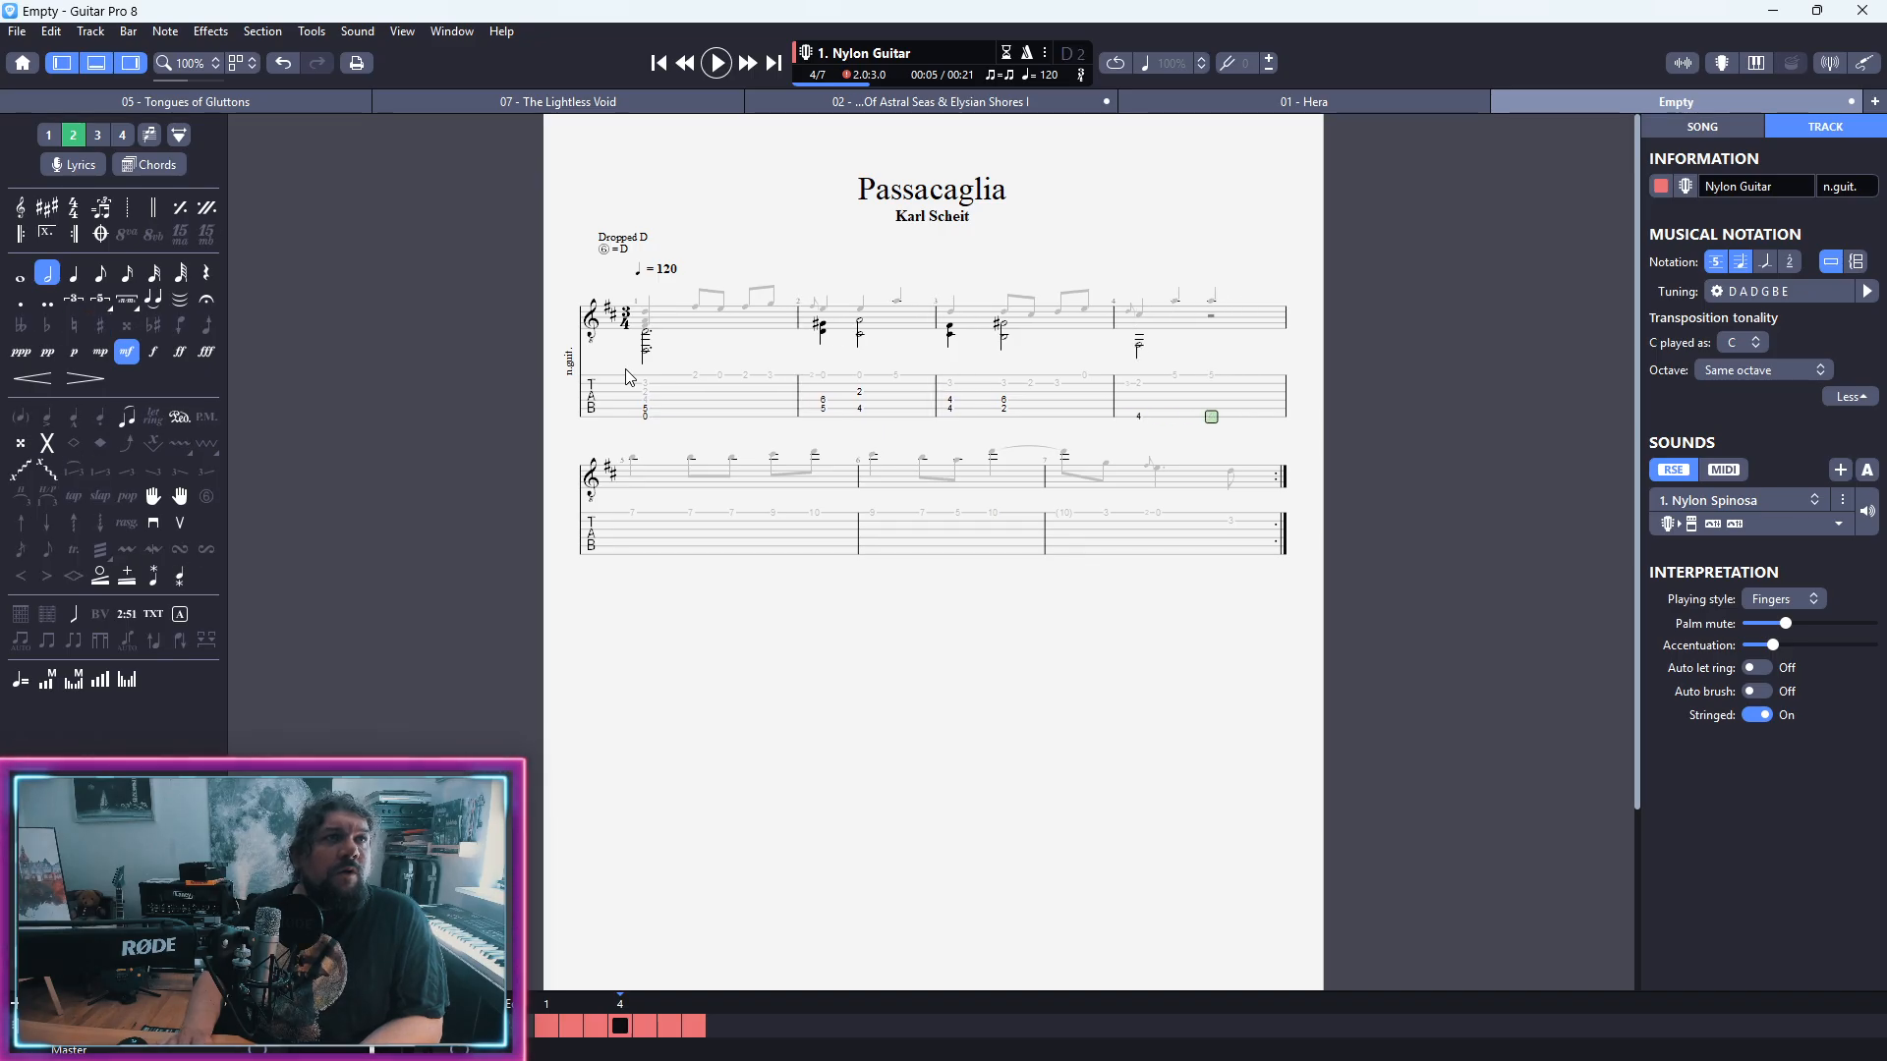
key("Left")
key("Delete")
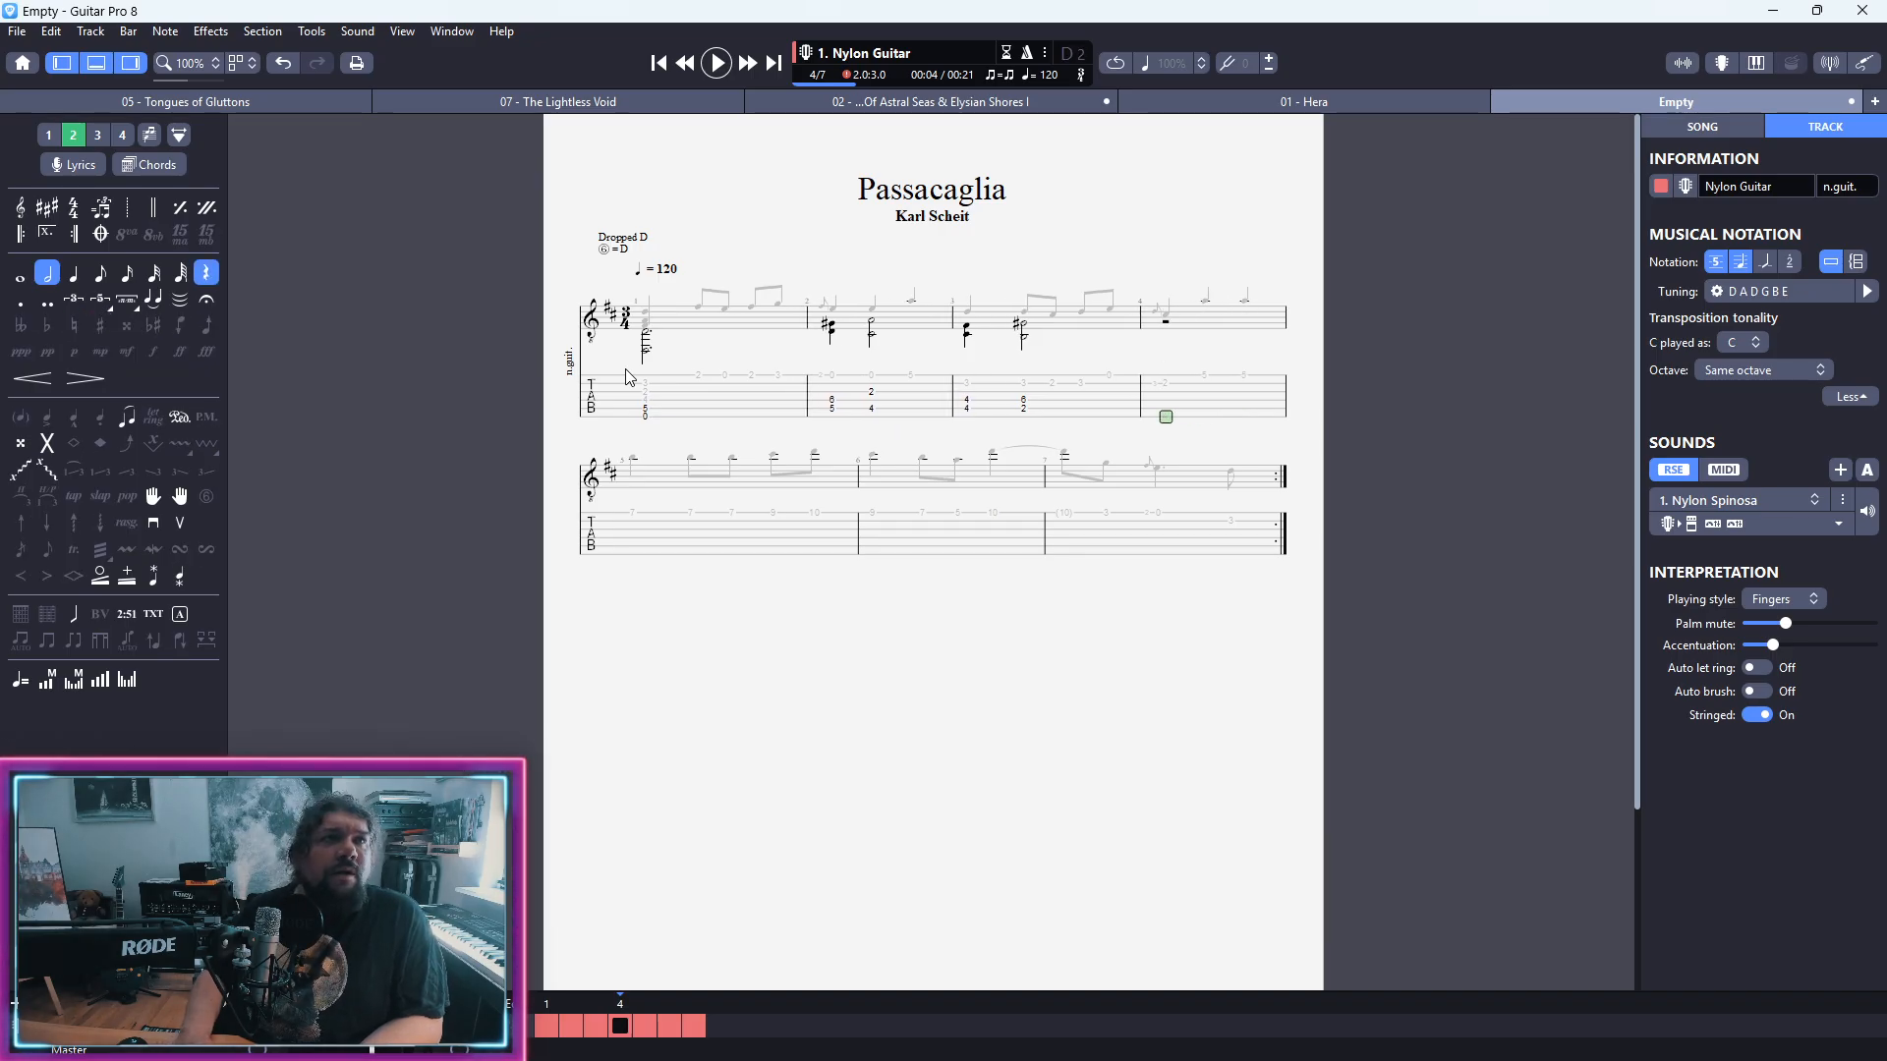
Step: Start bar 4's second voice with a half-note chord of the open fifth string and fret 2 on the third string
key("0")
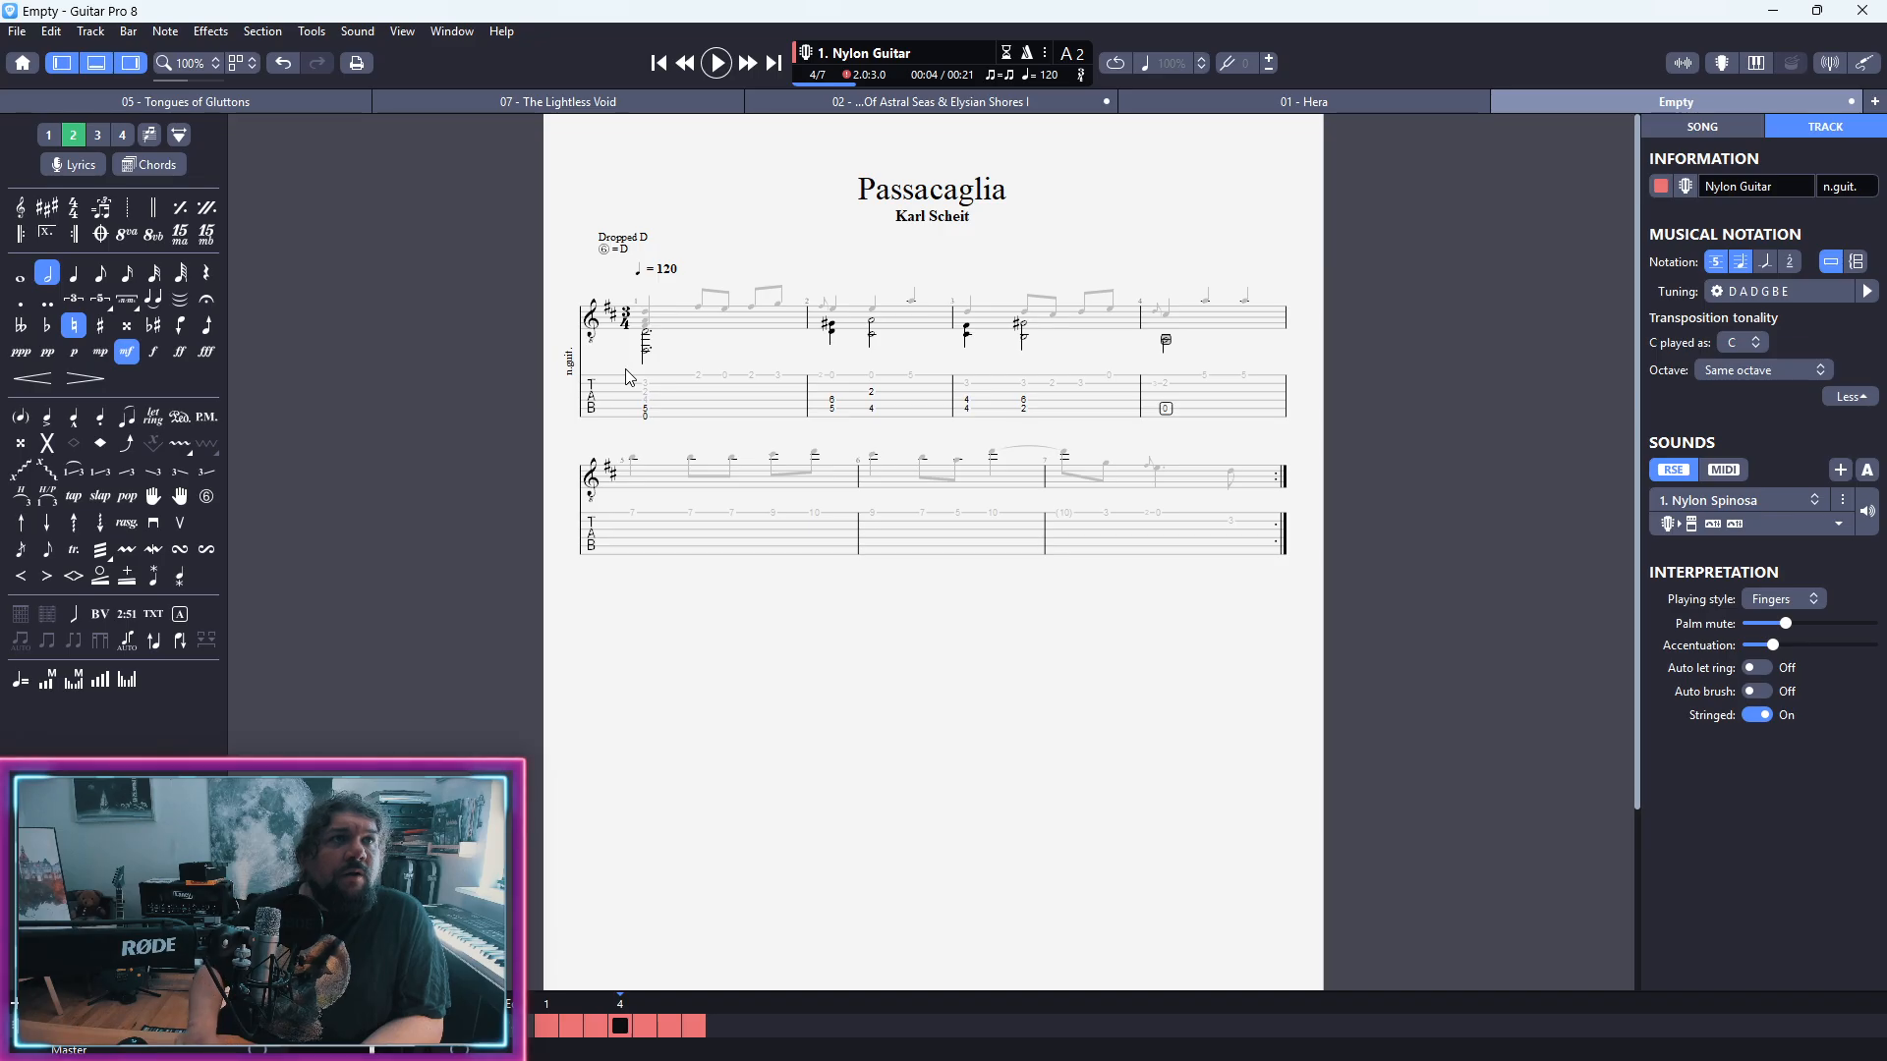
key("Up")
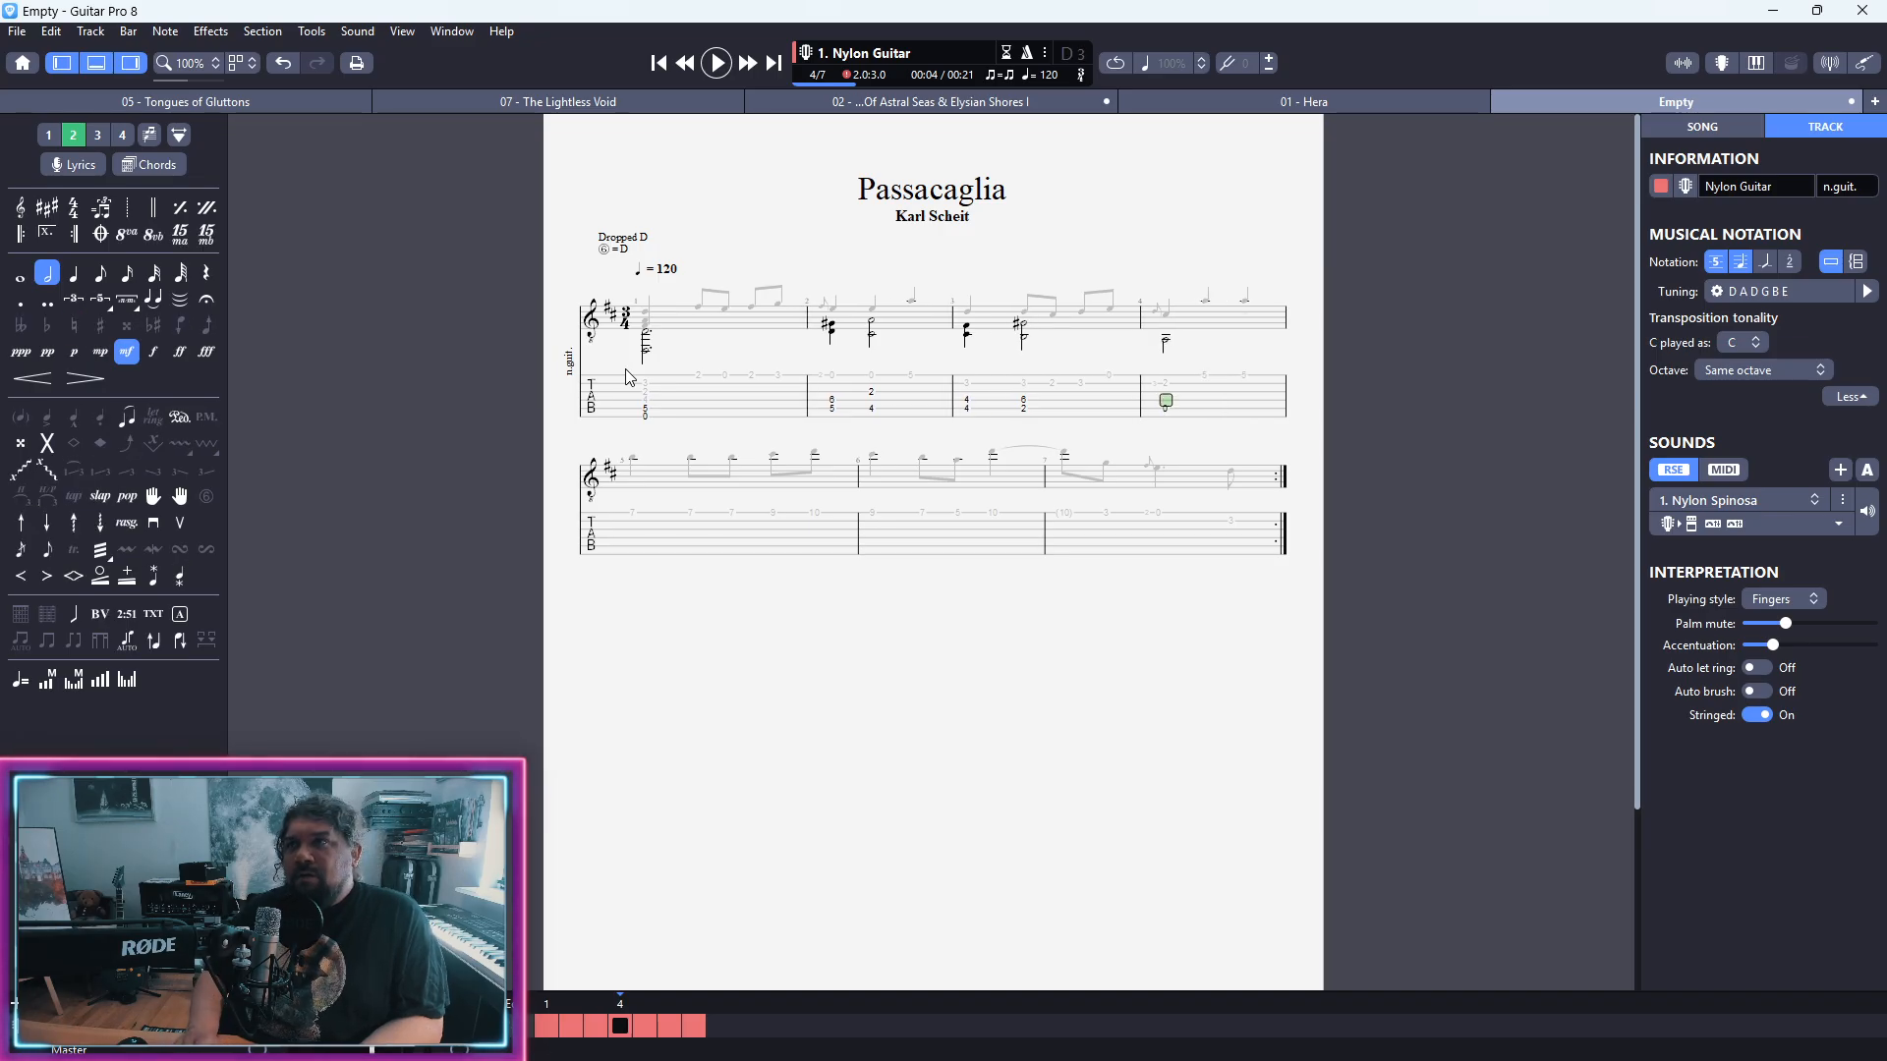
key("2")
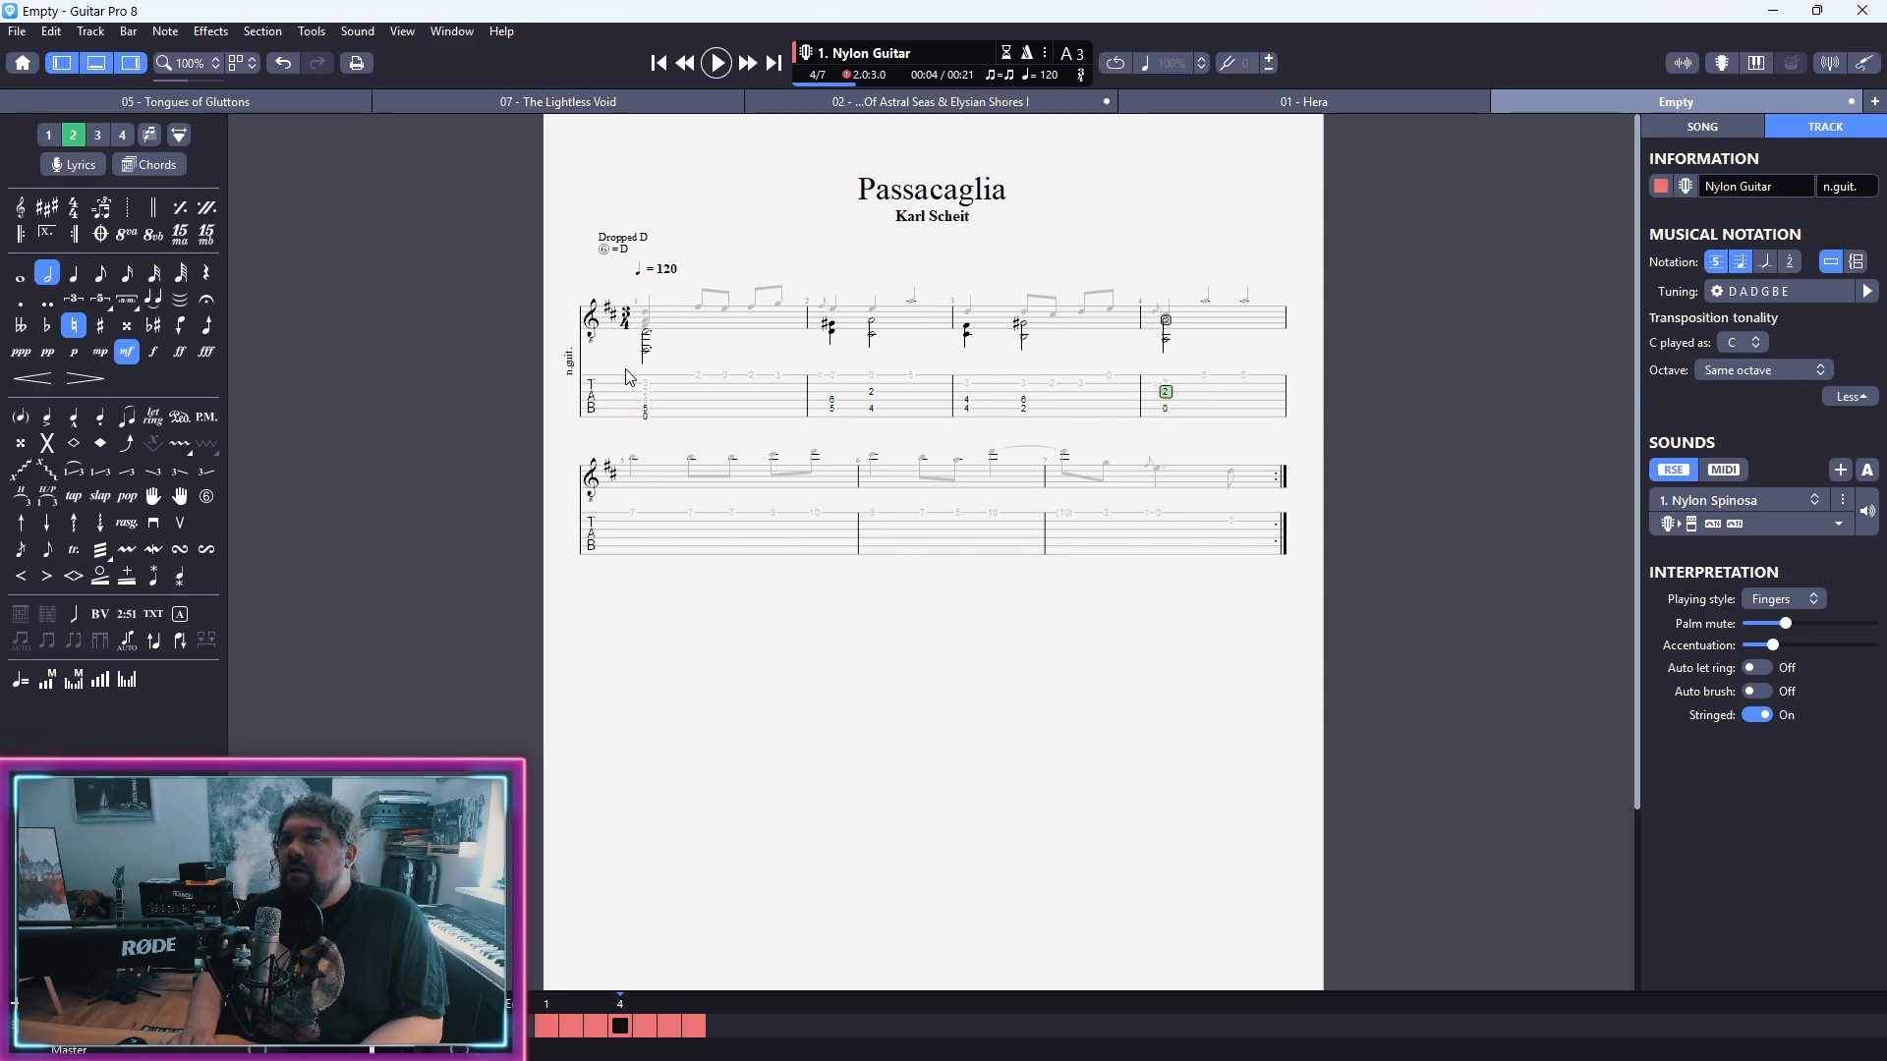
Step: Complete bar 4's second voice with a quarter-note chord at fret 2 on the third and second strings, and play the bar back
key("Right")
key("2")
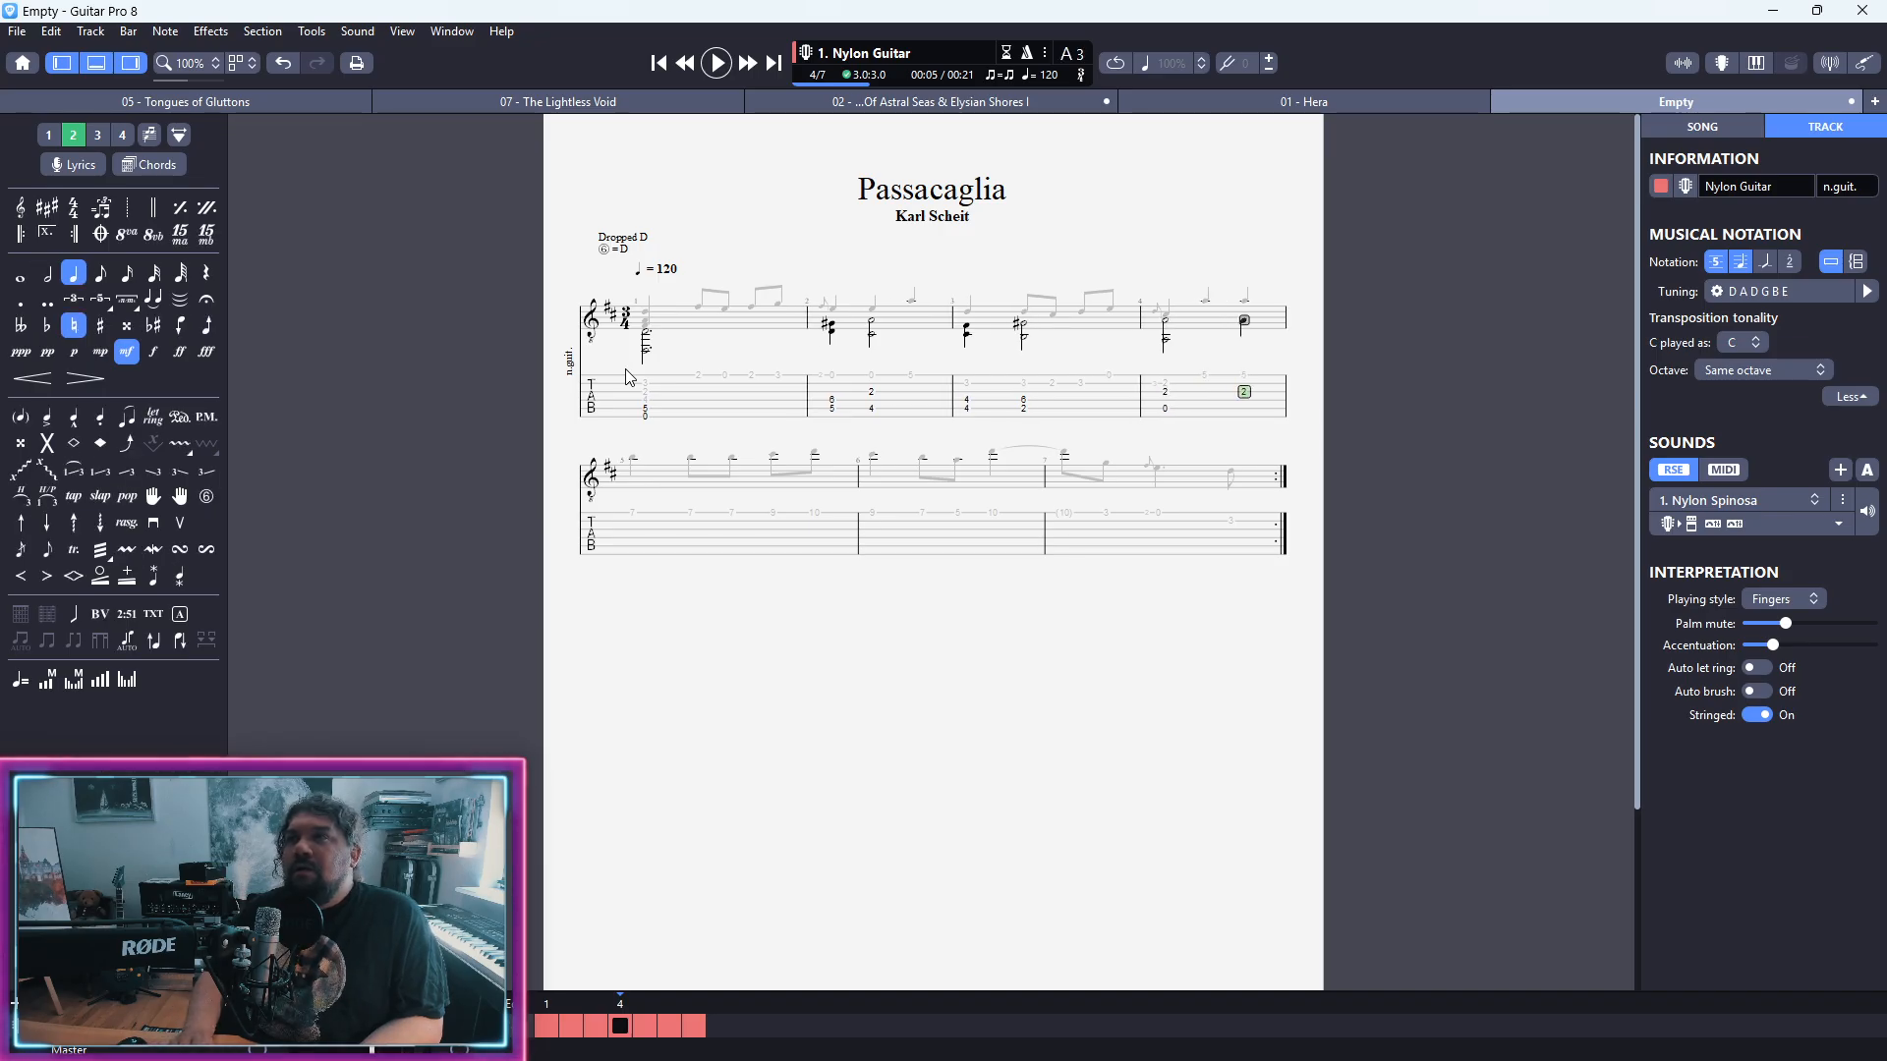
key("Up")
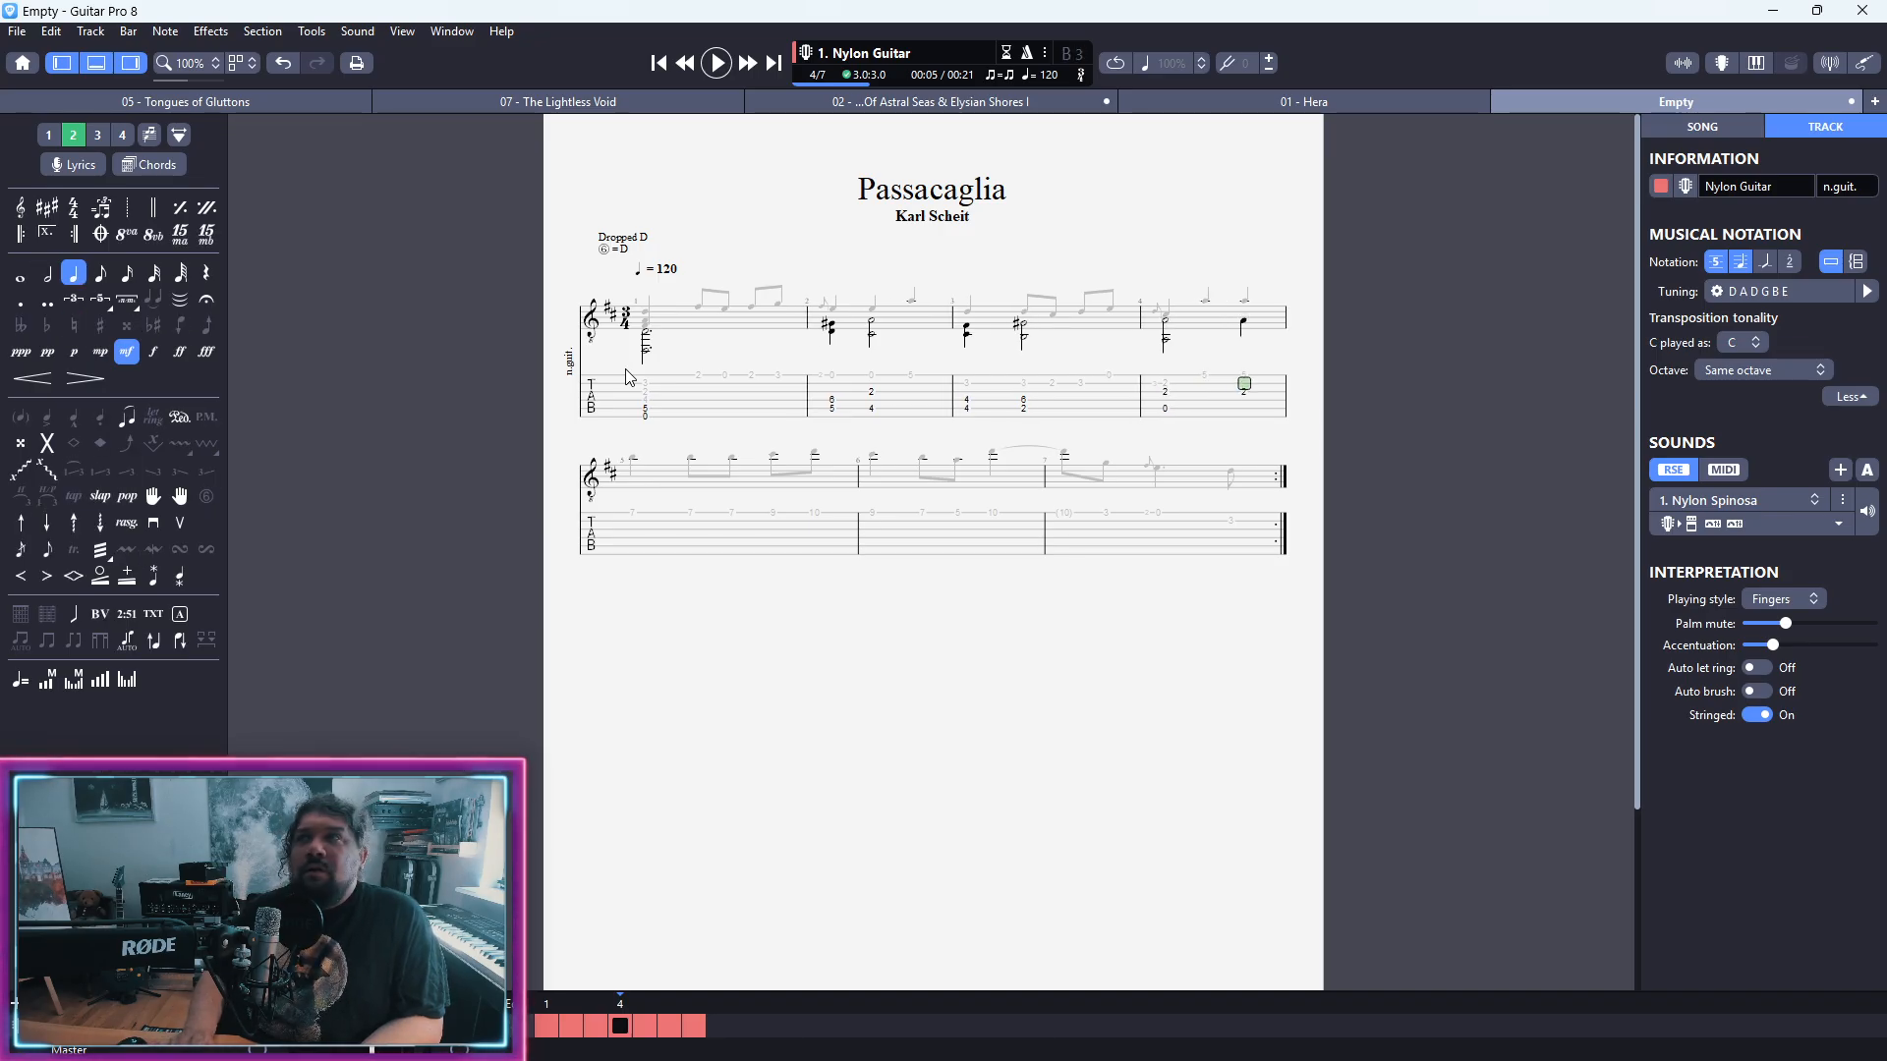
key("1")
key("Down")
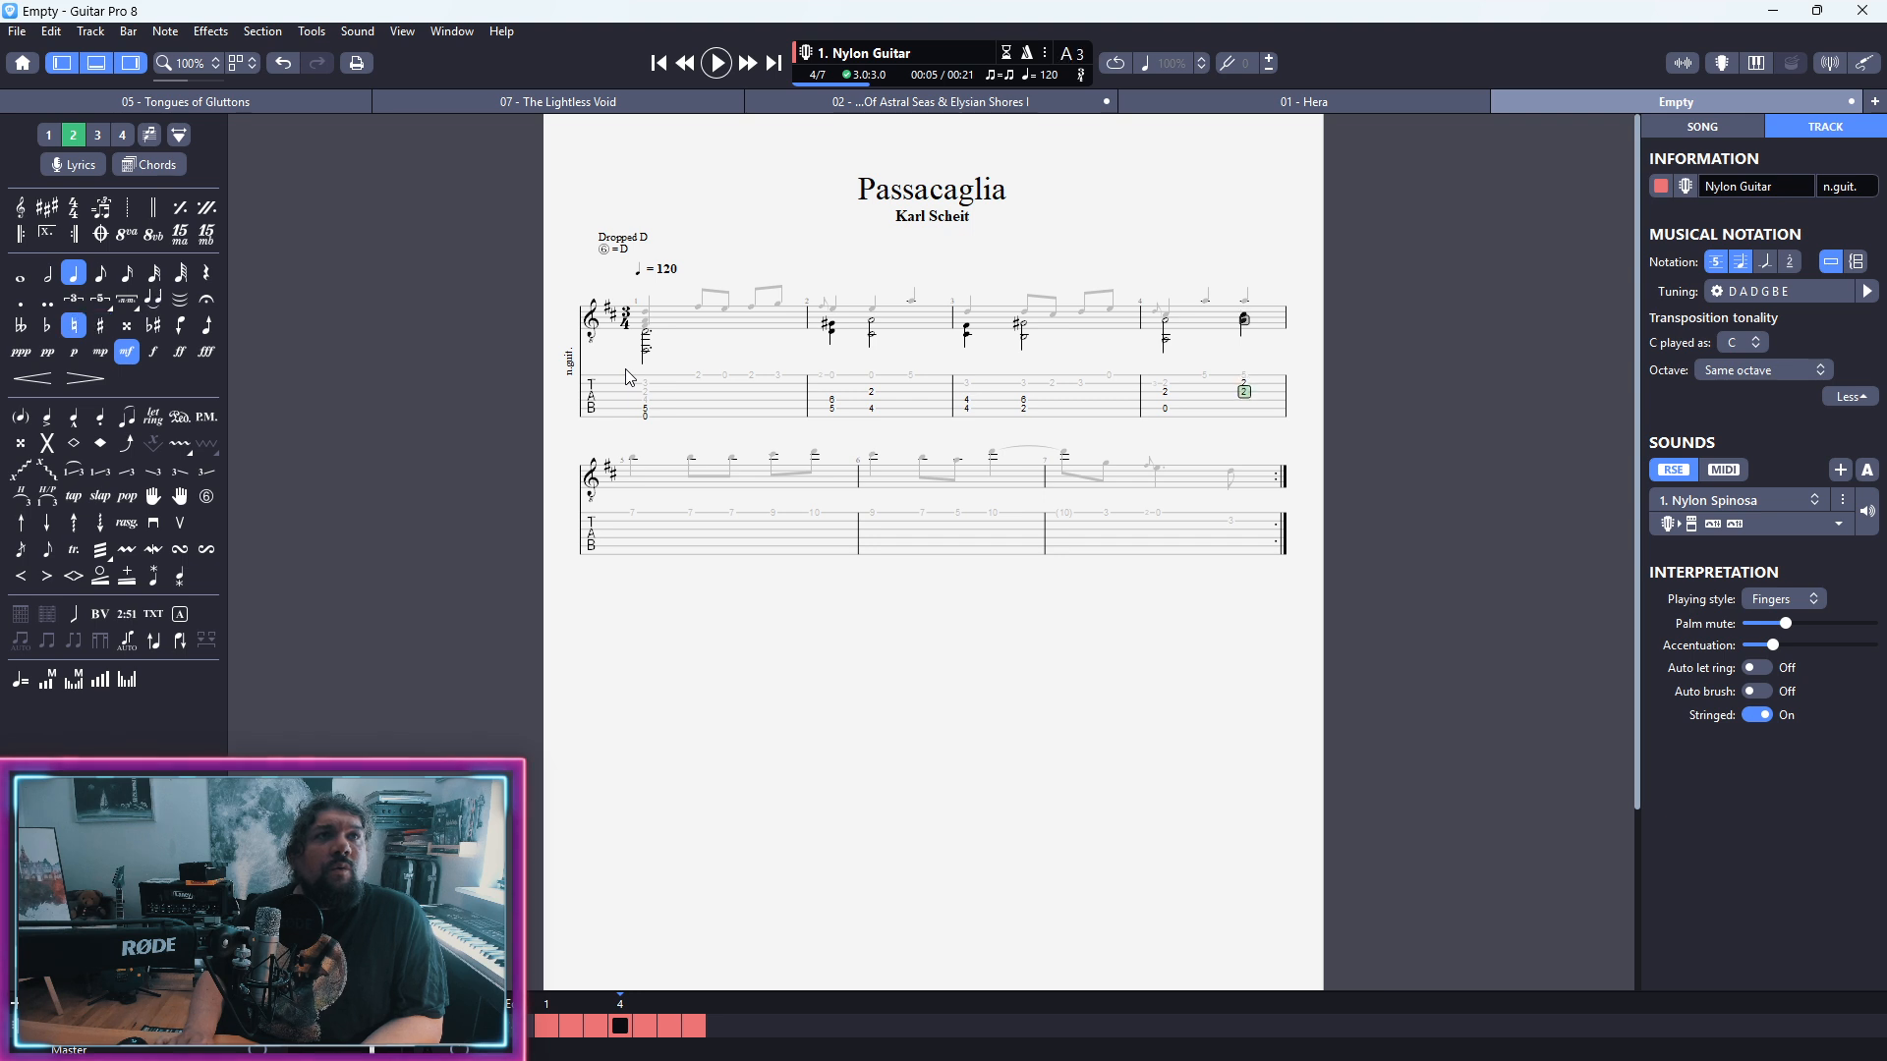
key("Up")
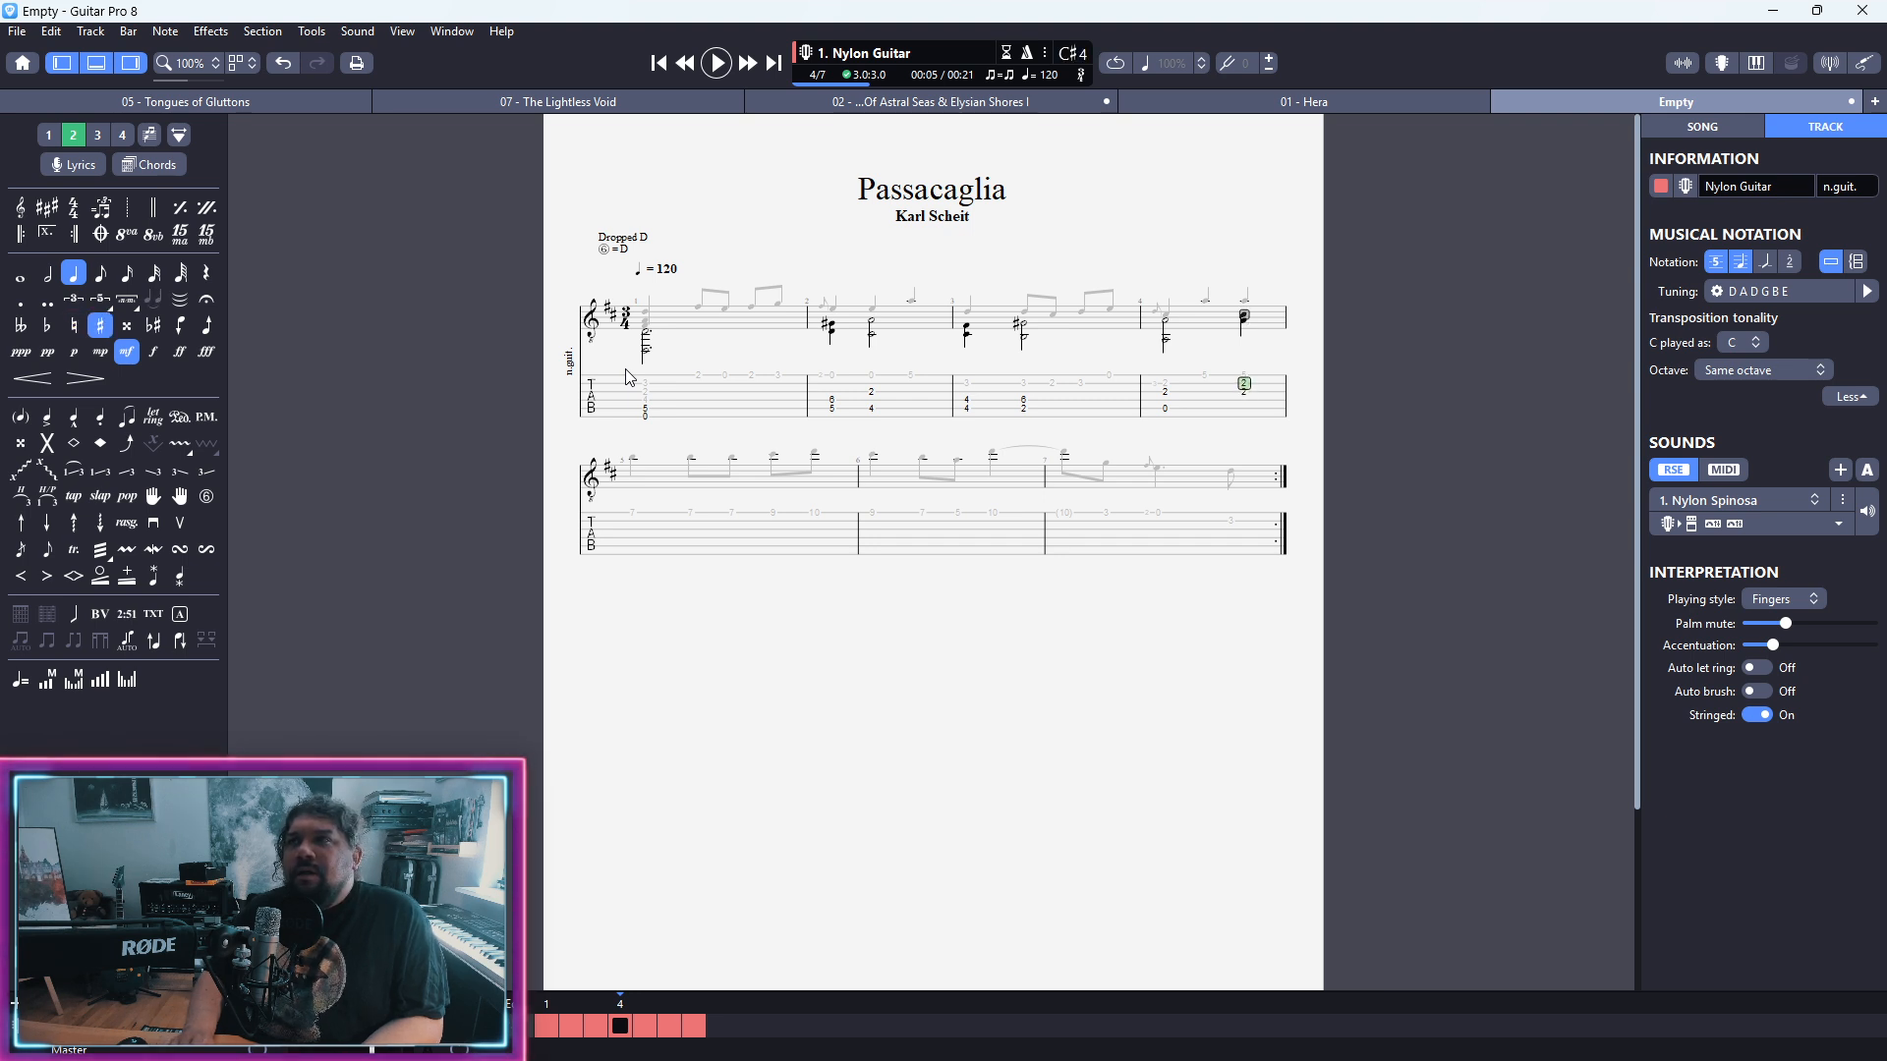
key("Down")
key("space")
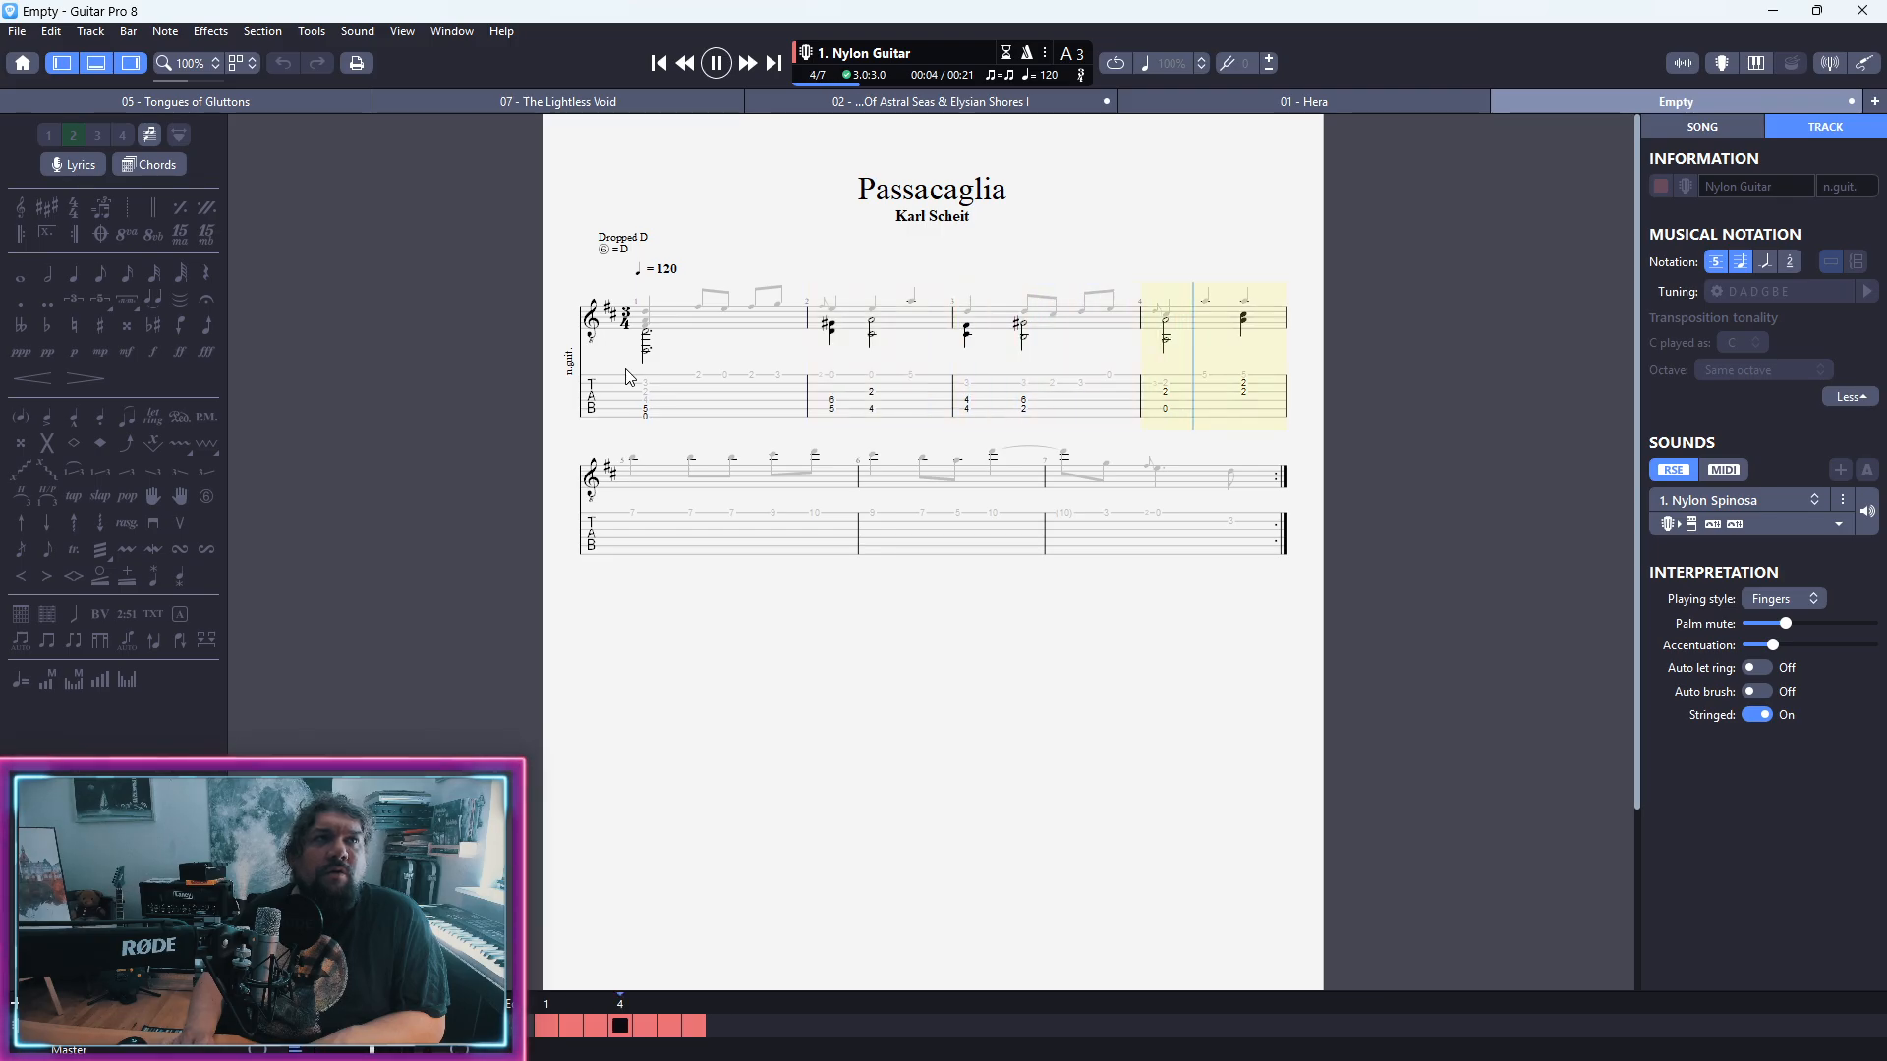
key("space")
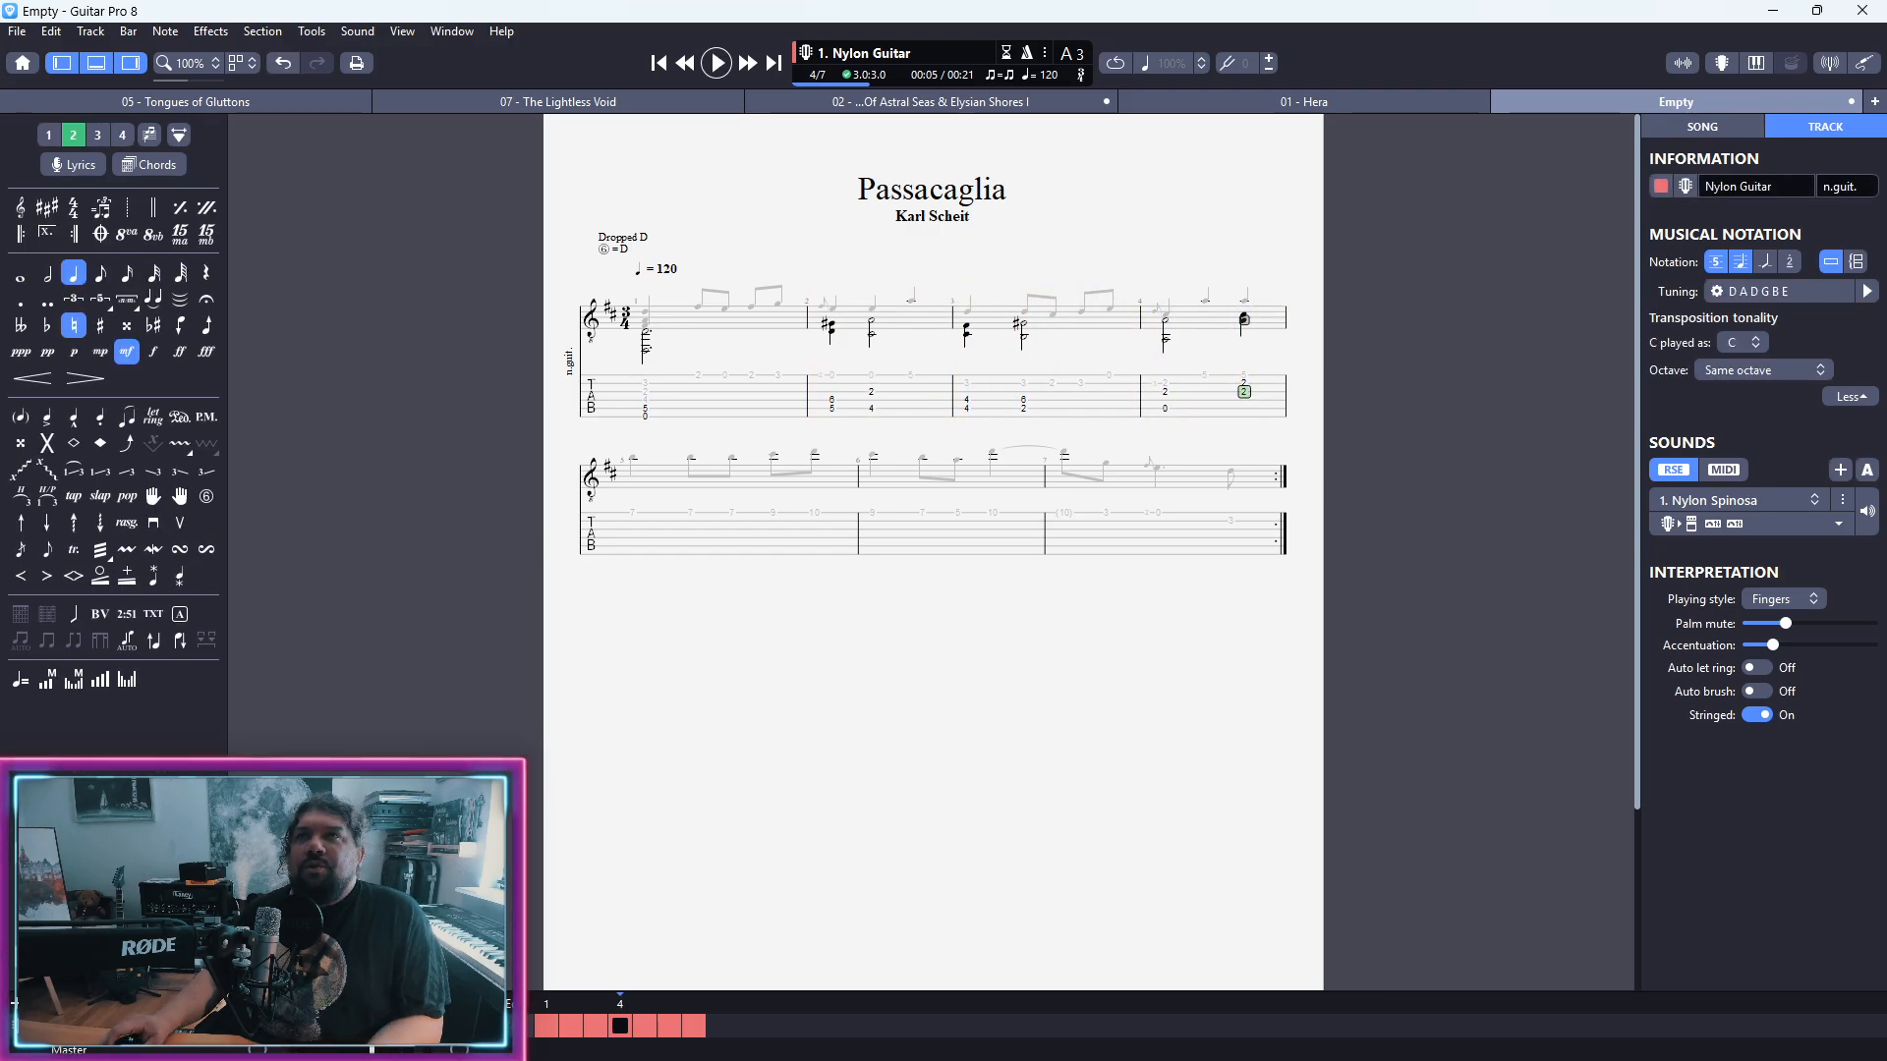
Step: Set the tempo at the beginning of the score to 80 bpm and play the piece back from bar 1
left_click(597, 429)
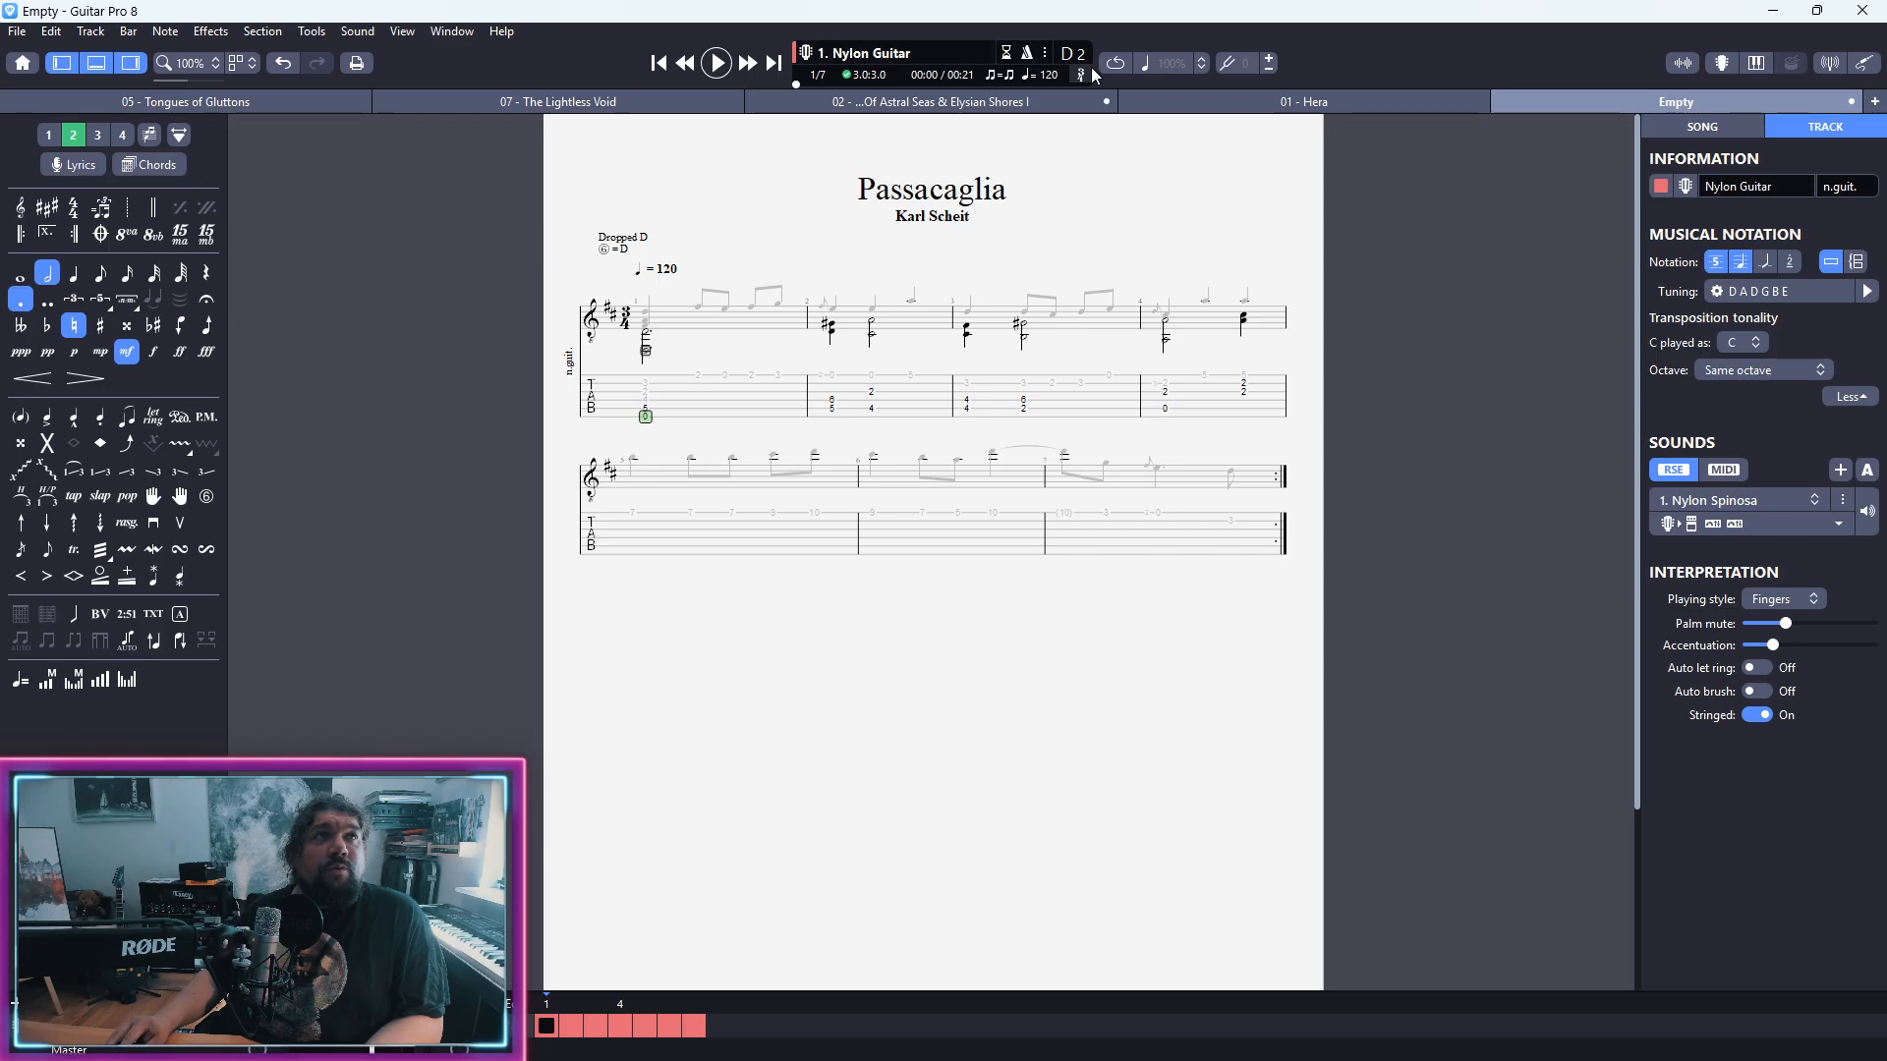
left_click(1053, 73)
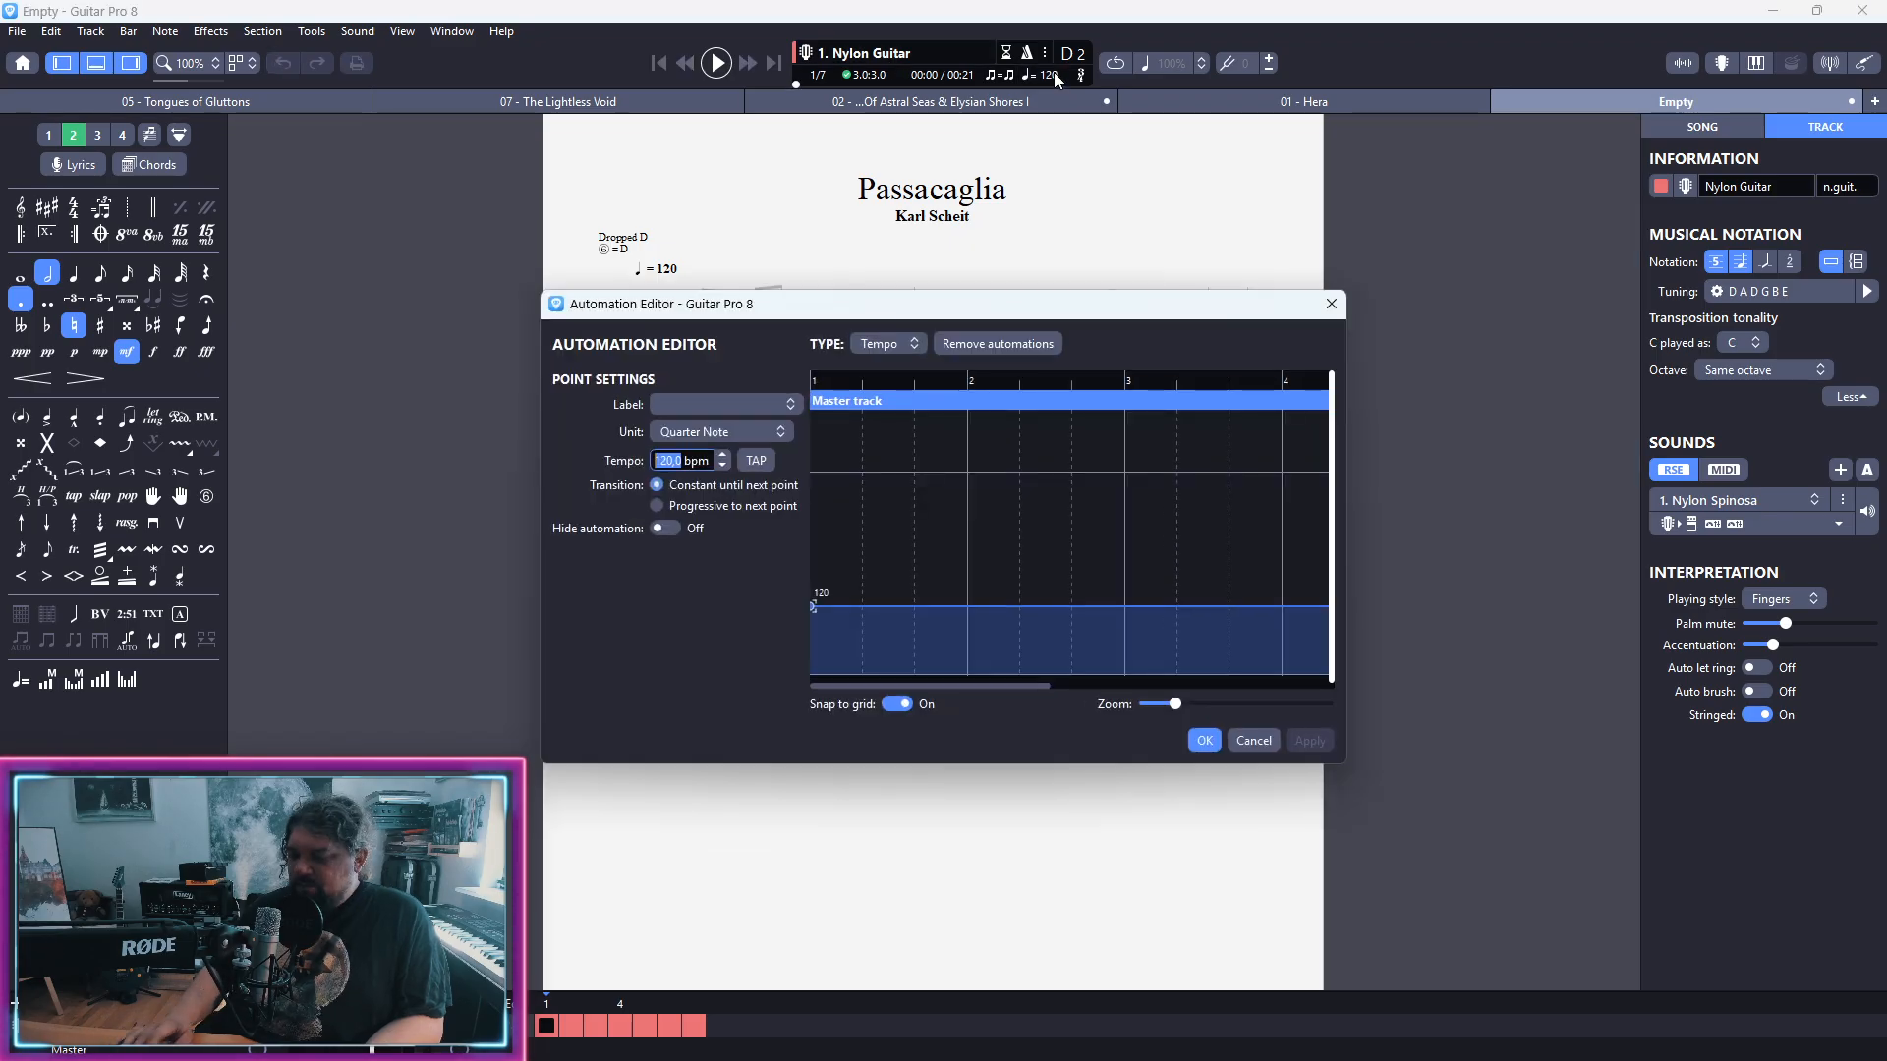
type("80")
key("Return")
key("space")
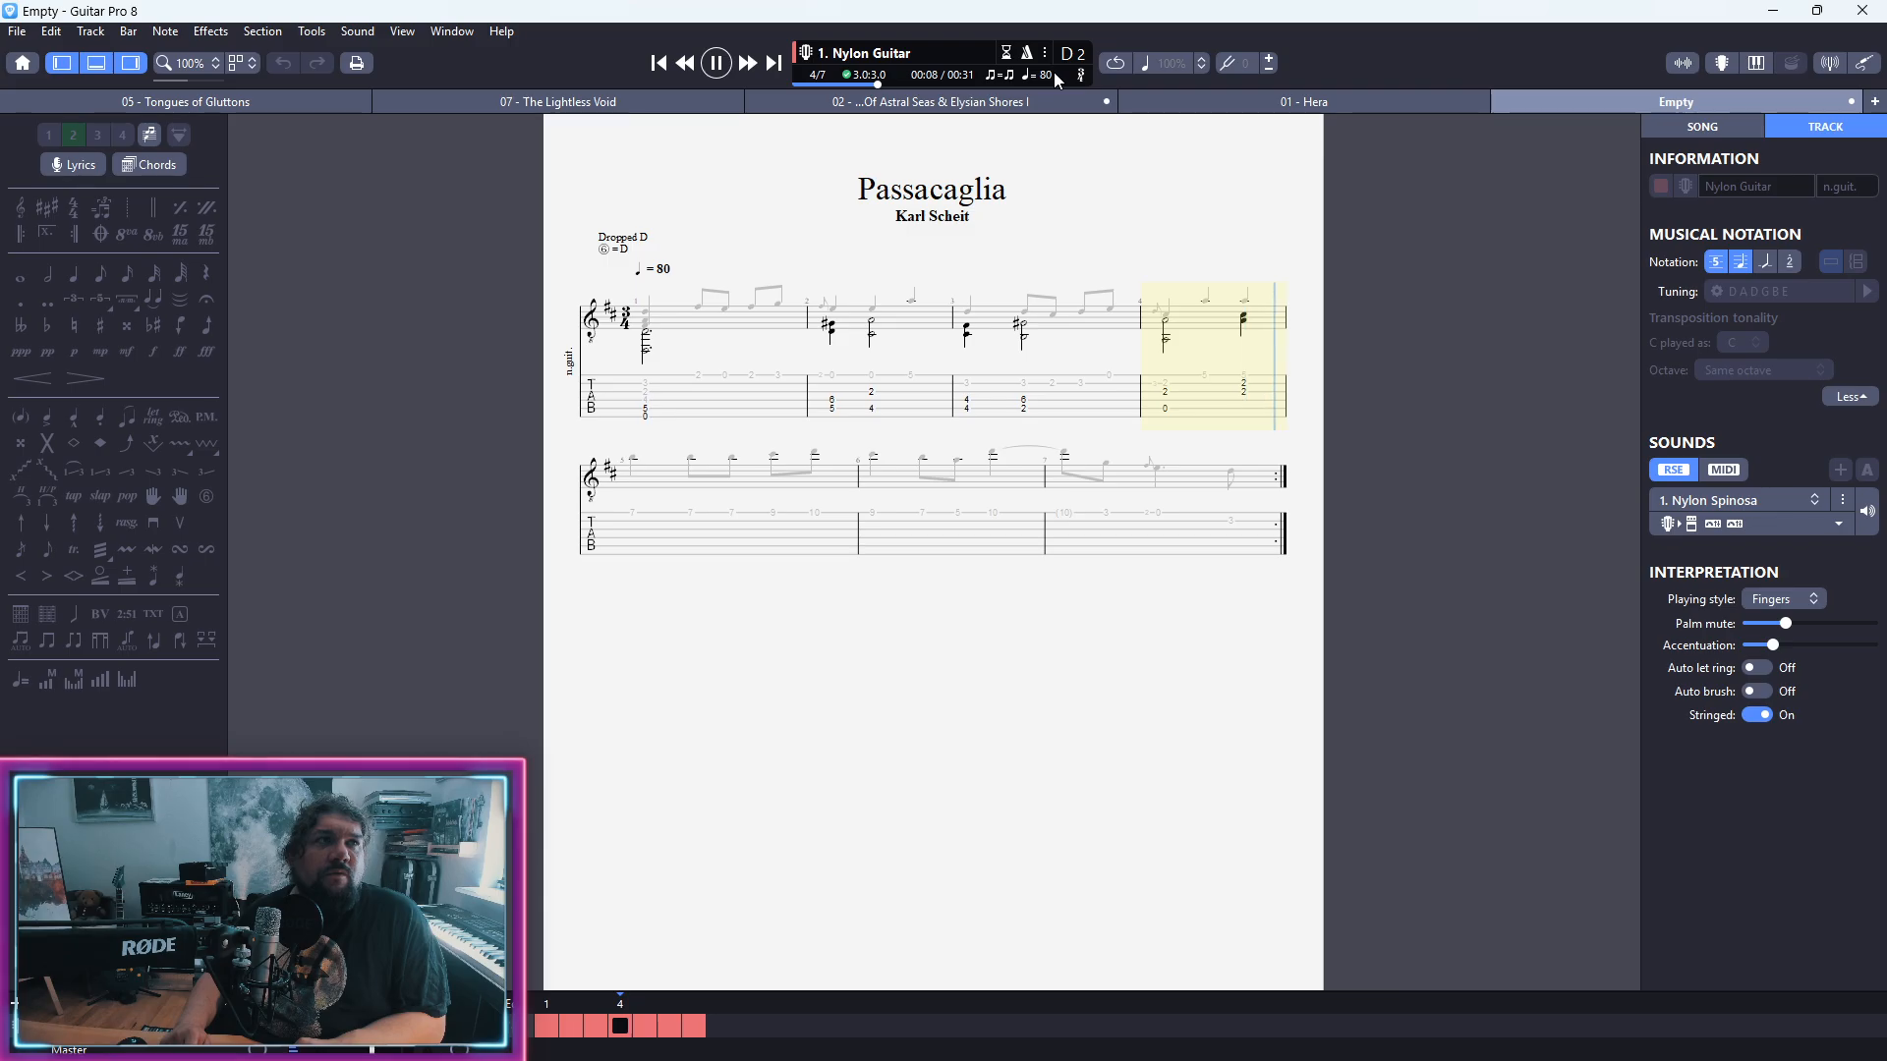
key("space")
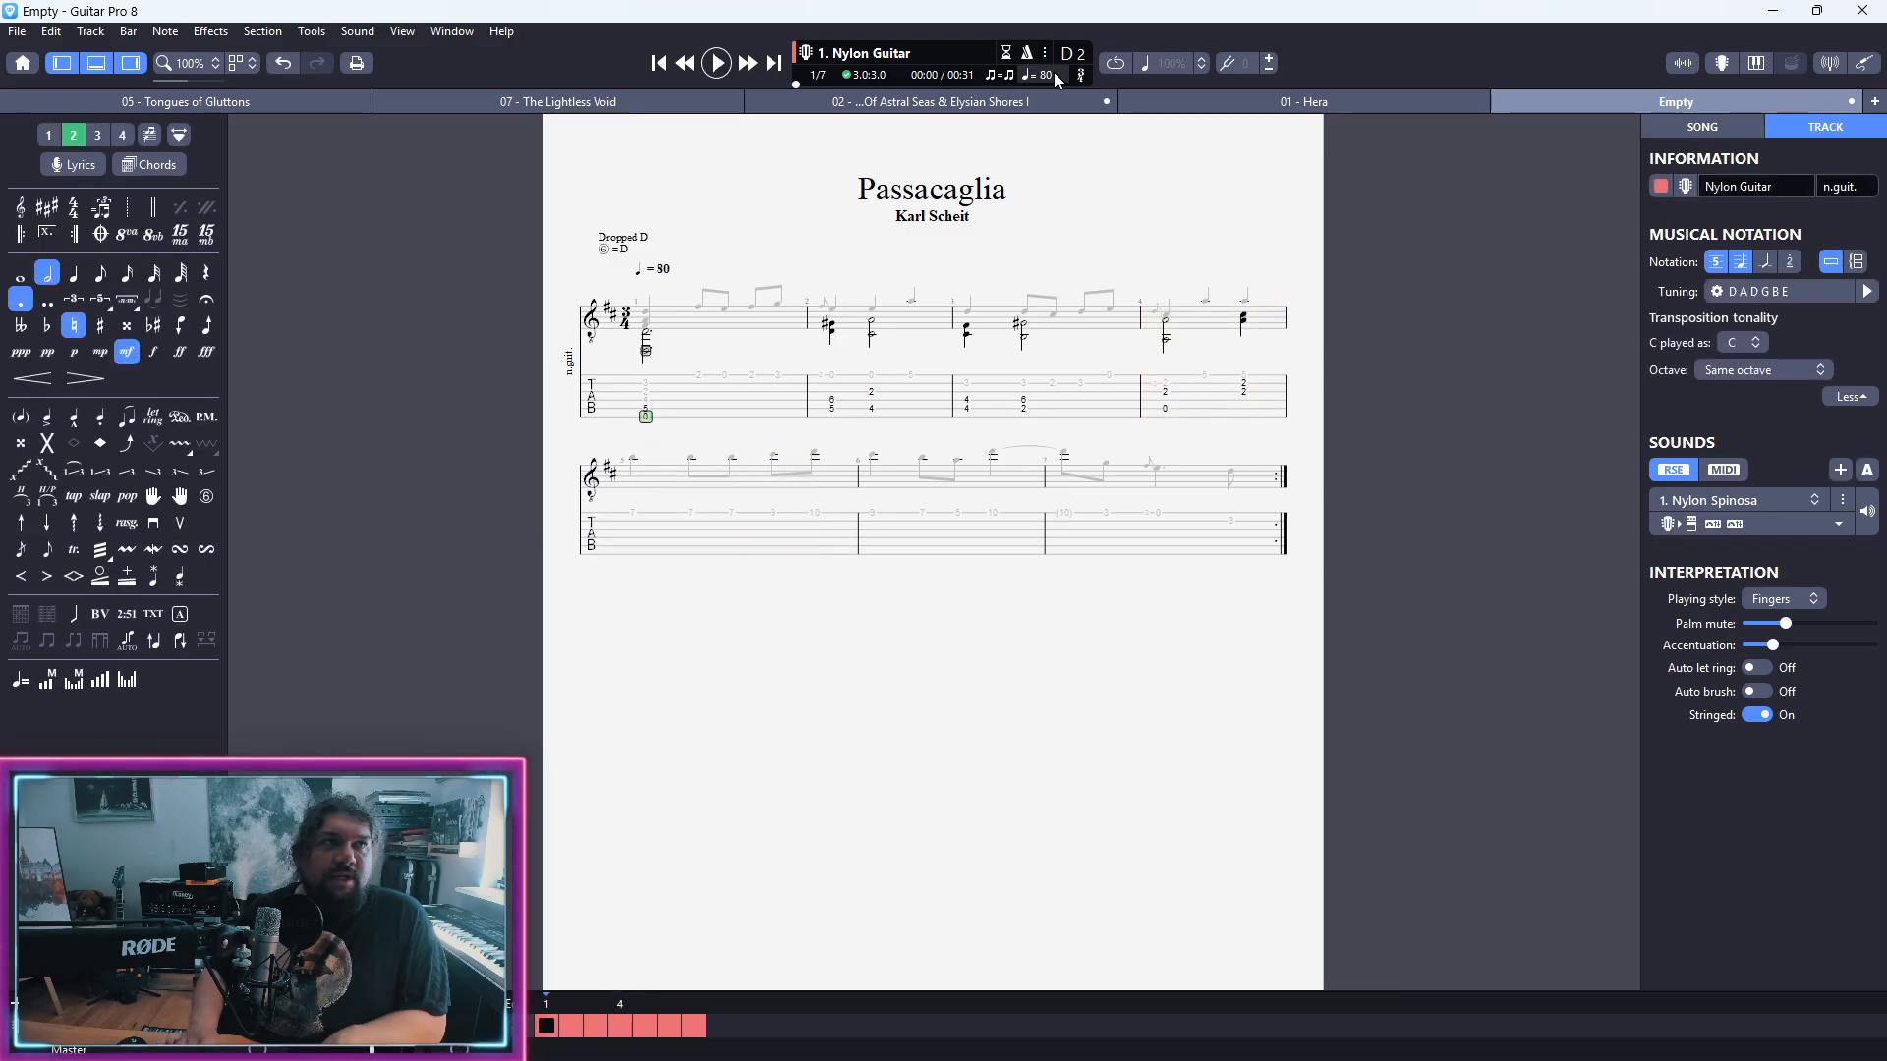
Step: Show both voices together and hide the tablature, leaving only standard notation enlarged to 174%
key("ctrl+m")
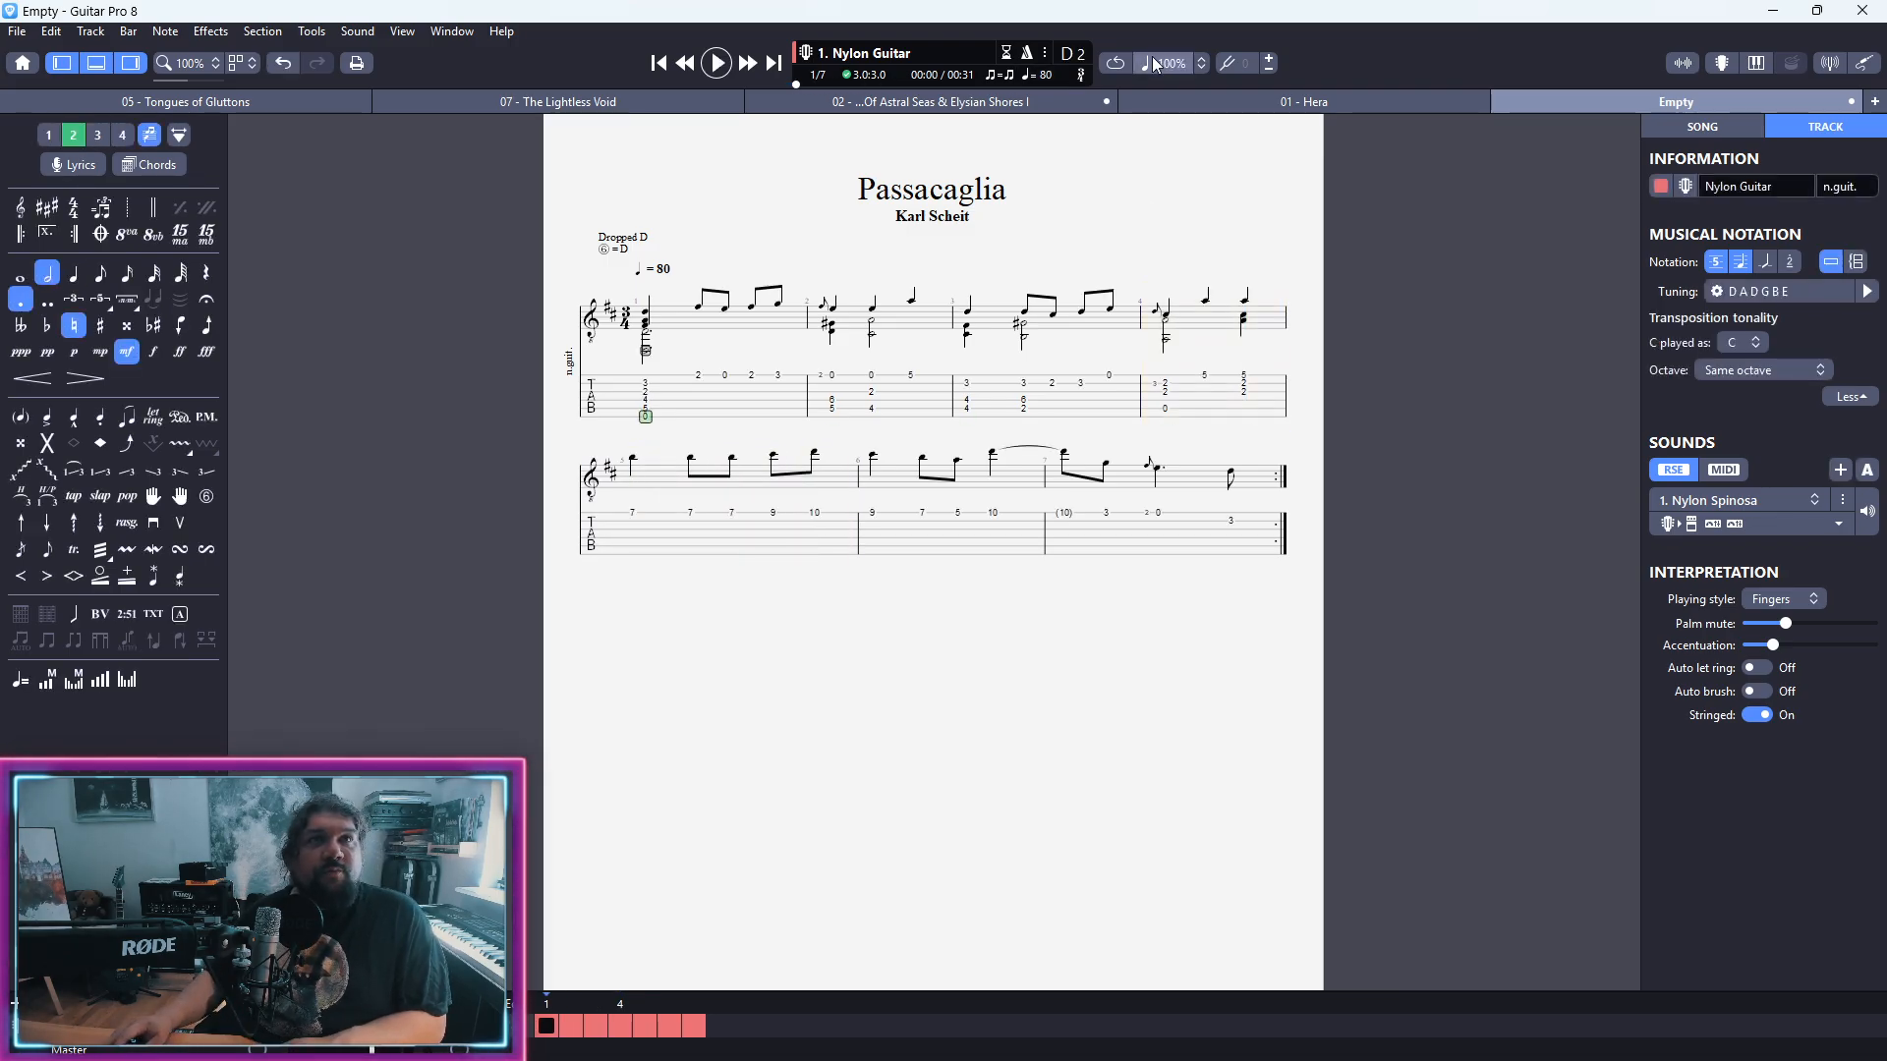
left_click(628, 523)
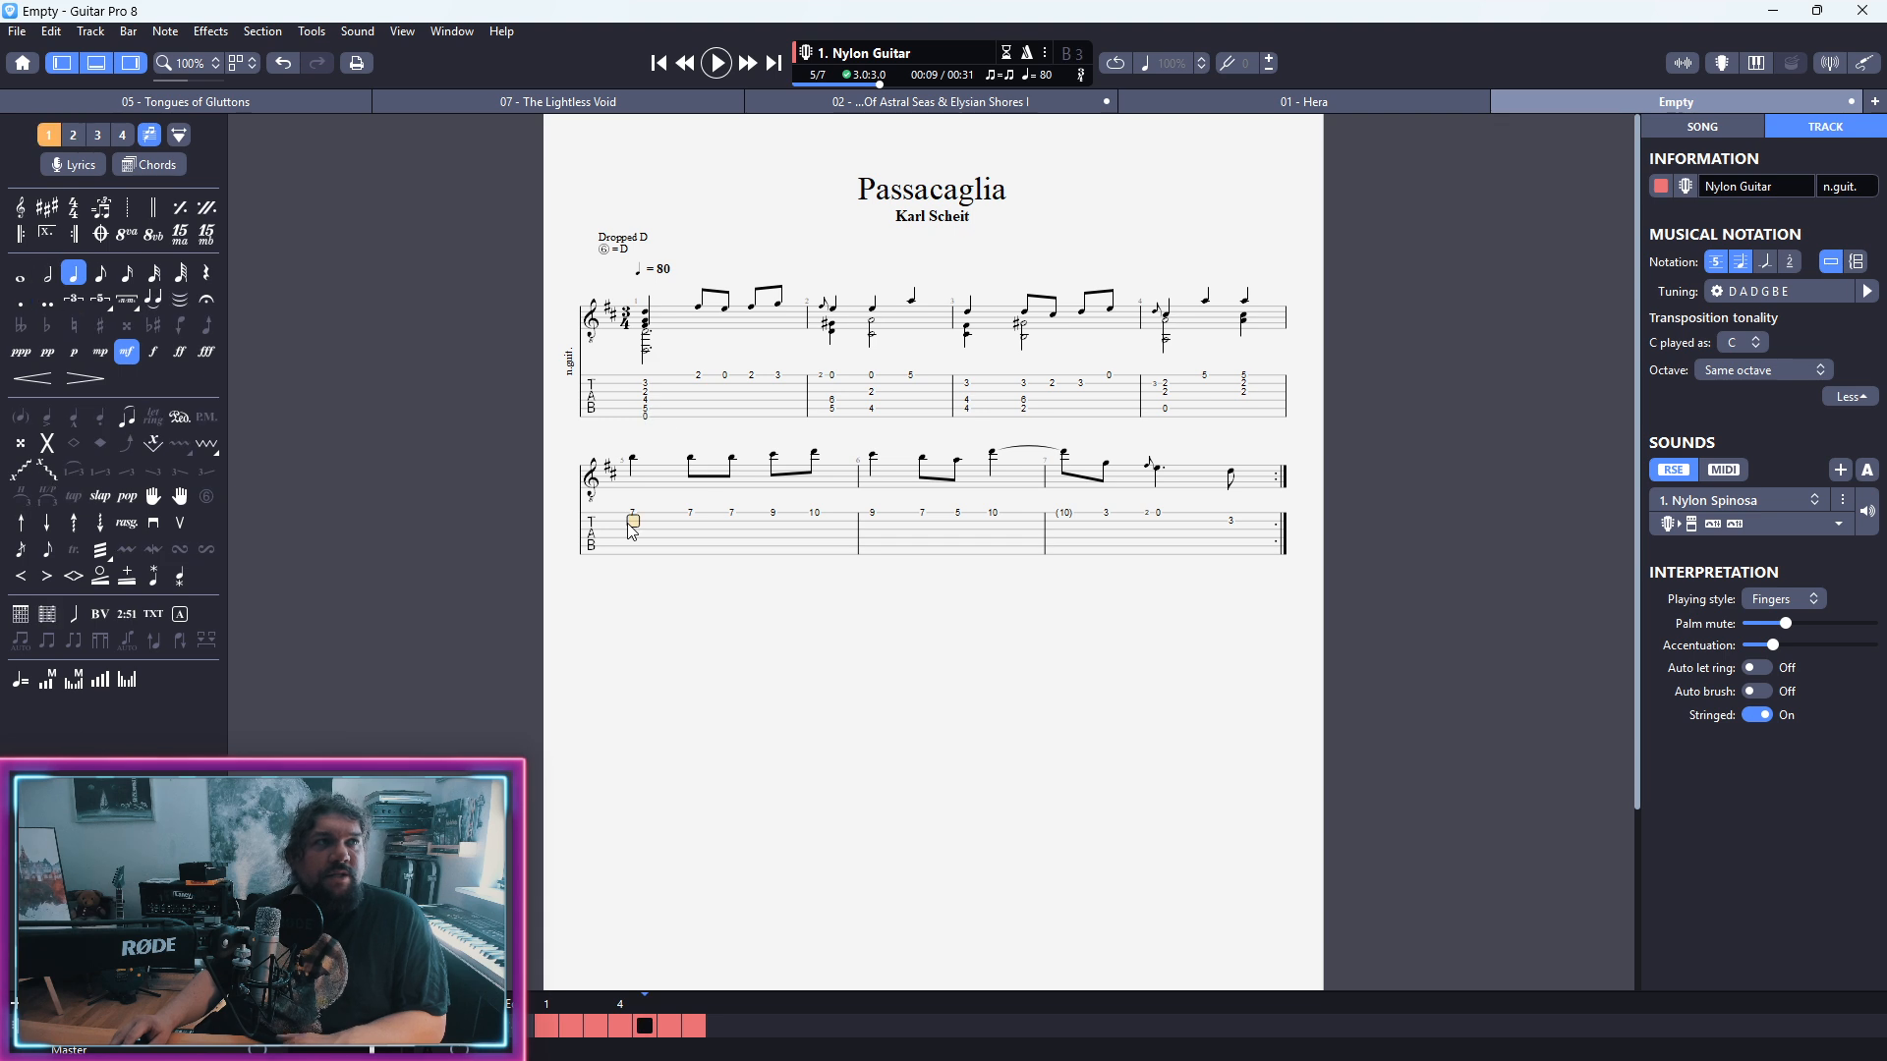
left_click(643, 386)
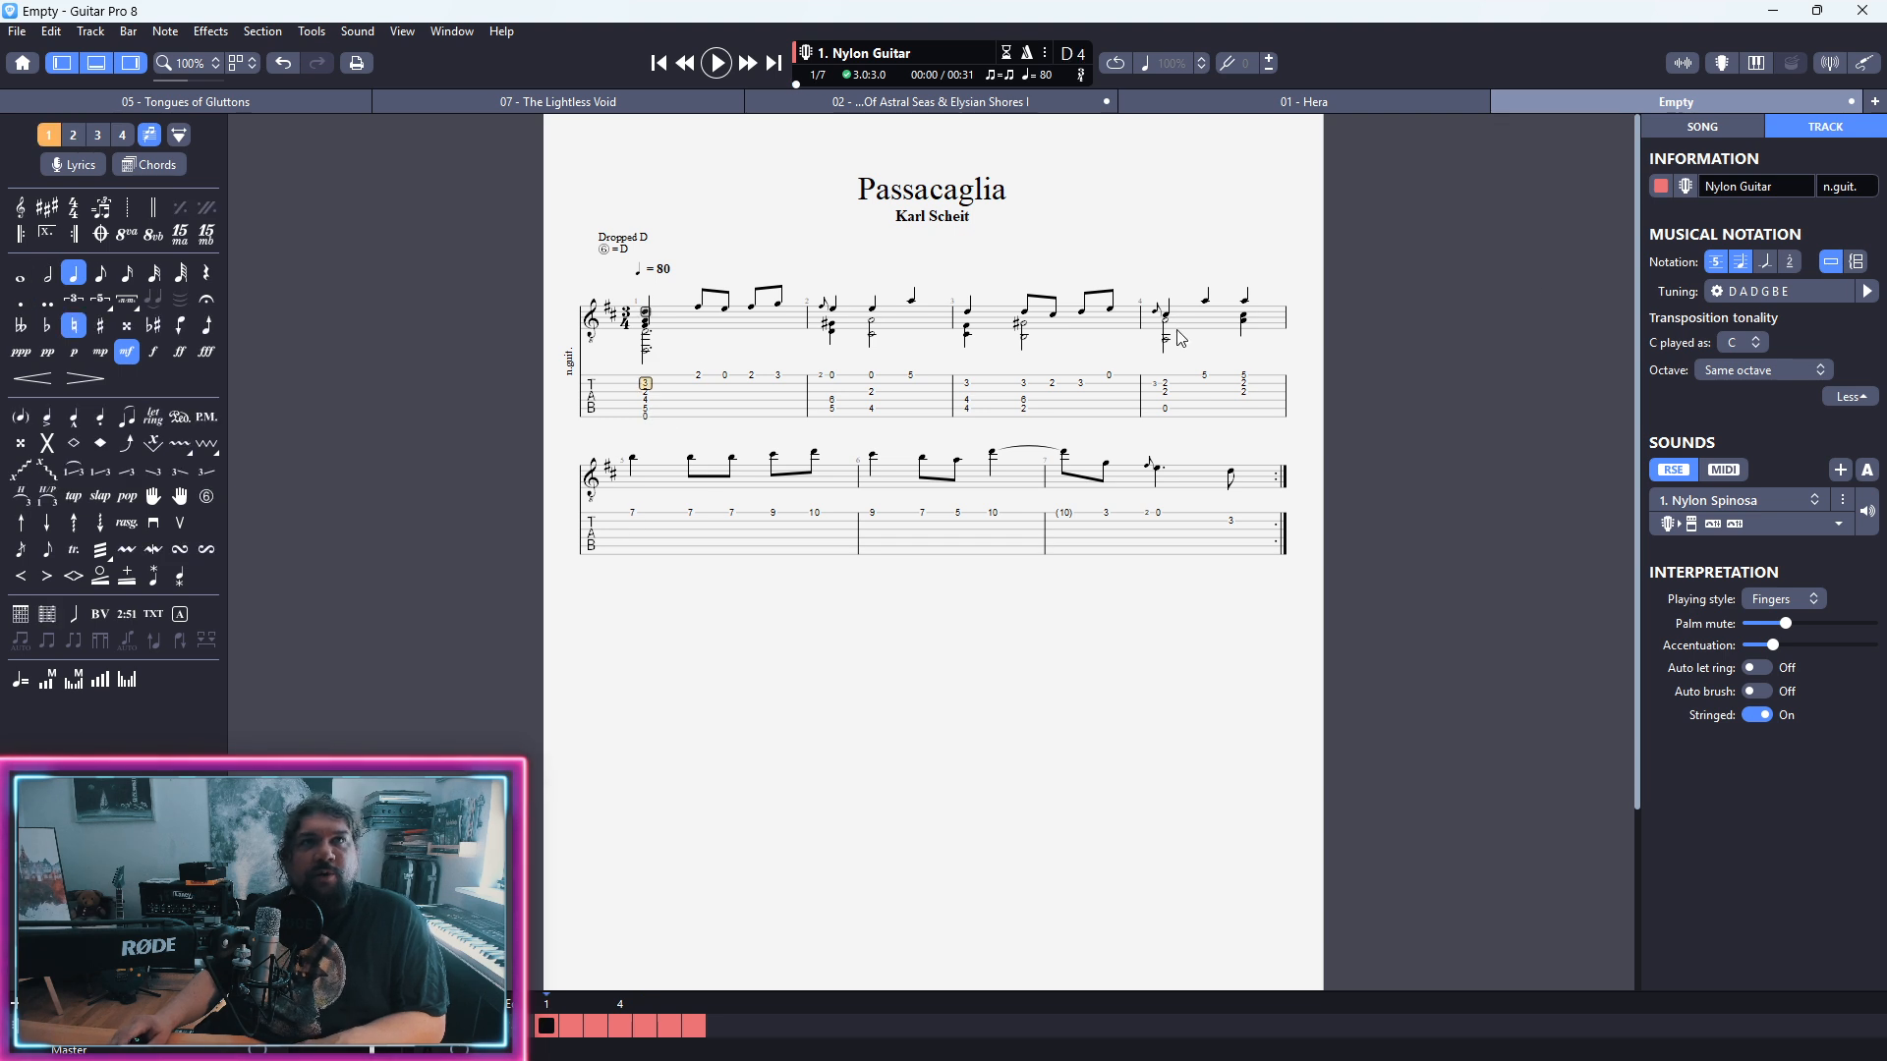
left_click(1714, 263)
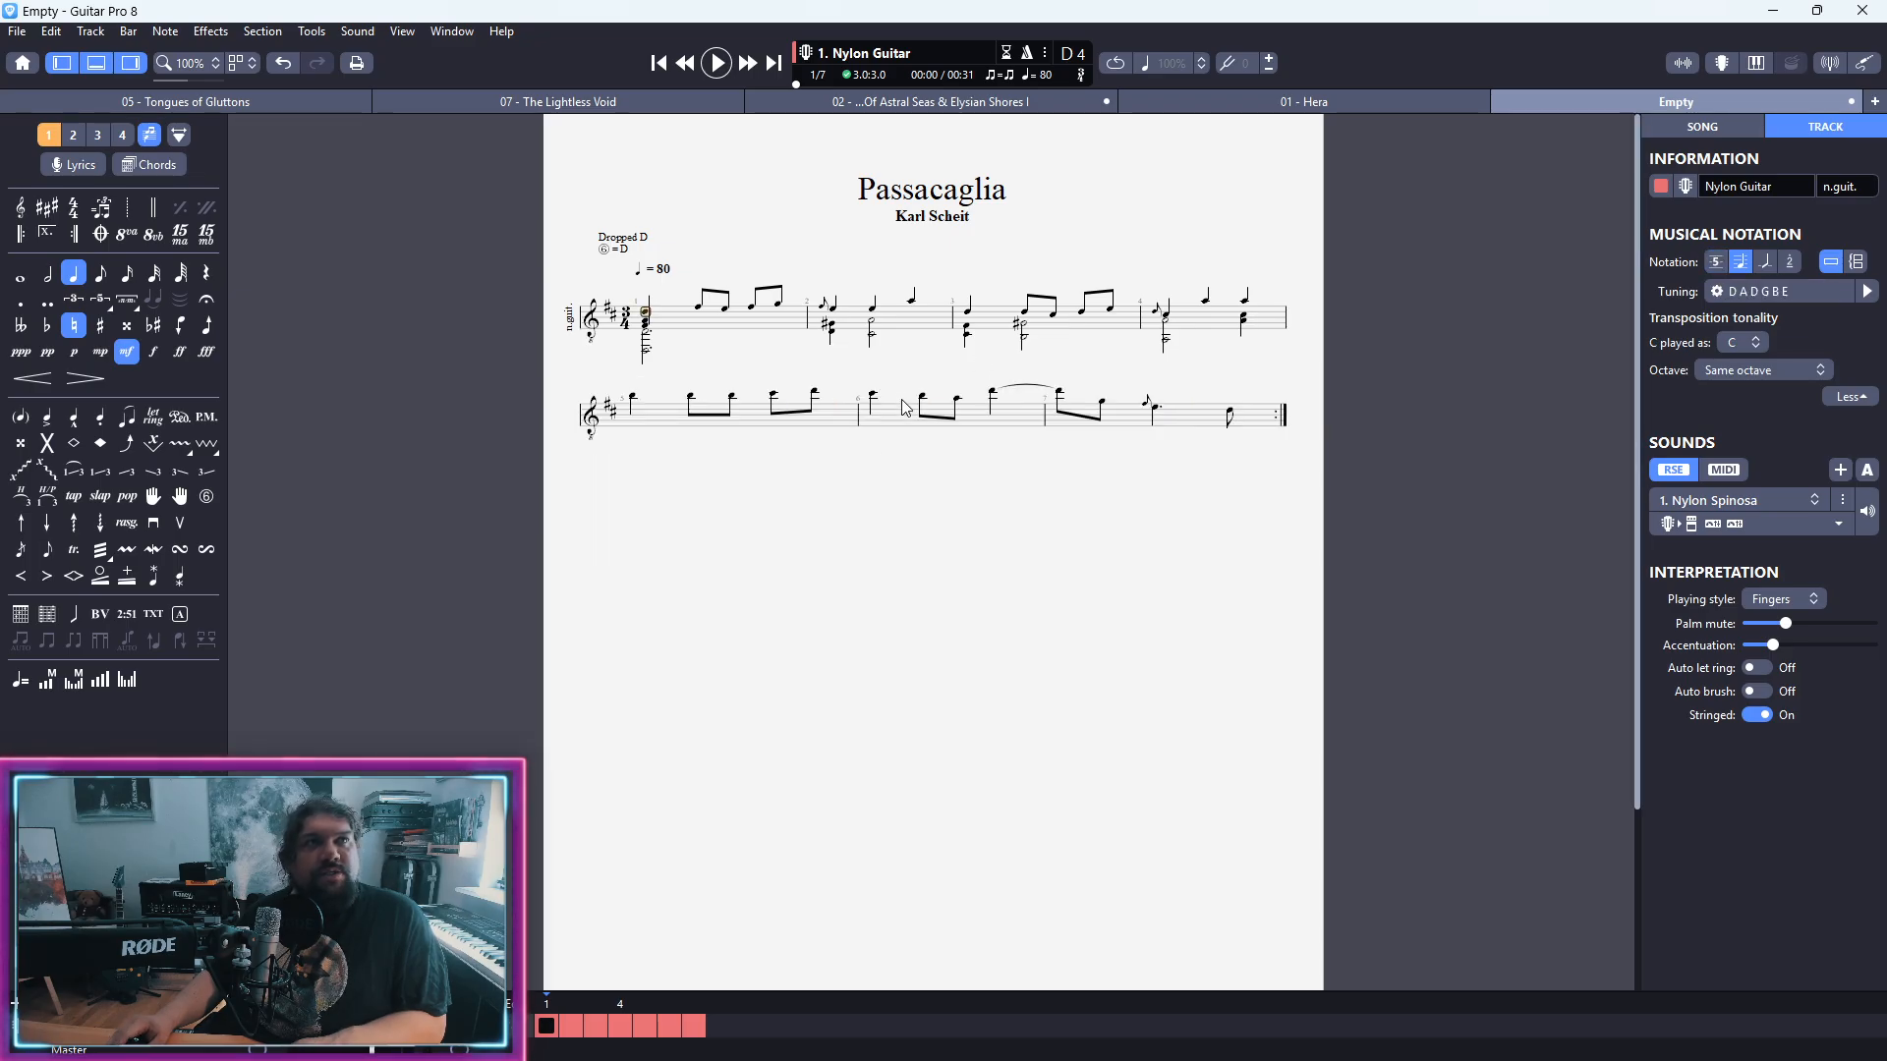
scroll(855, 469, "up", 5)
scroll(856, 470, "up", 2)
scroll(626, 520, "down", 2)
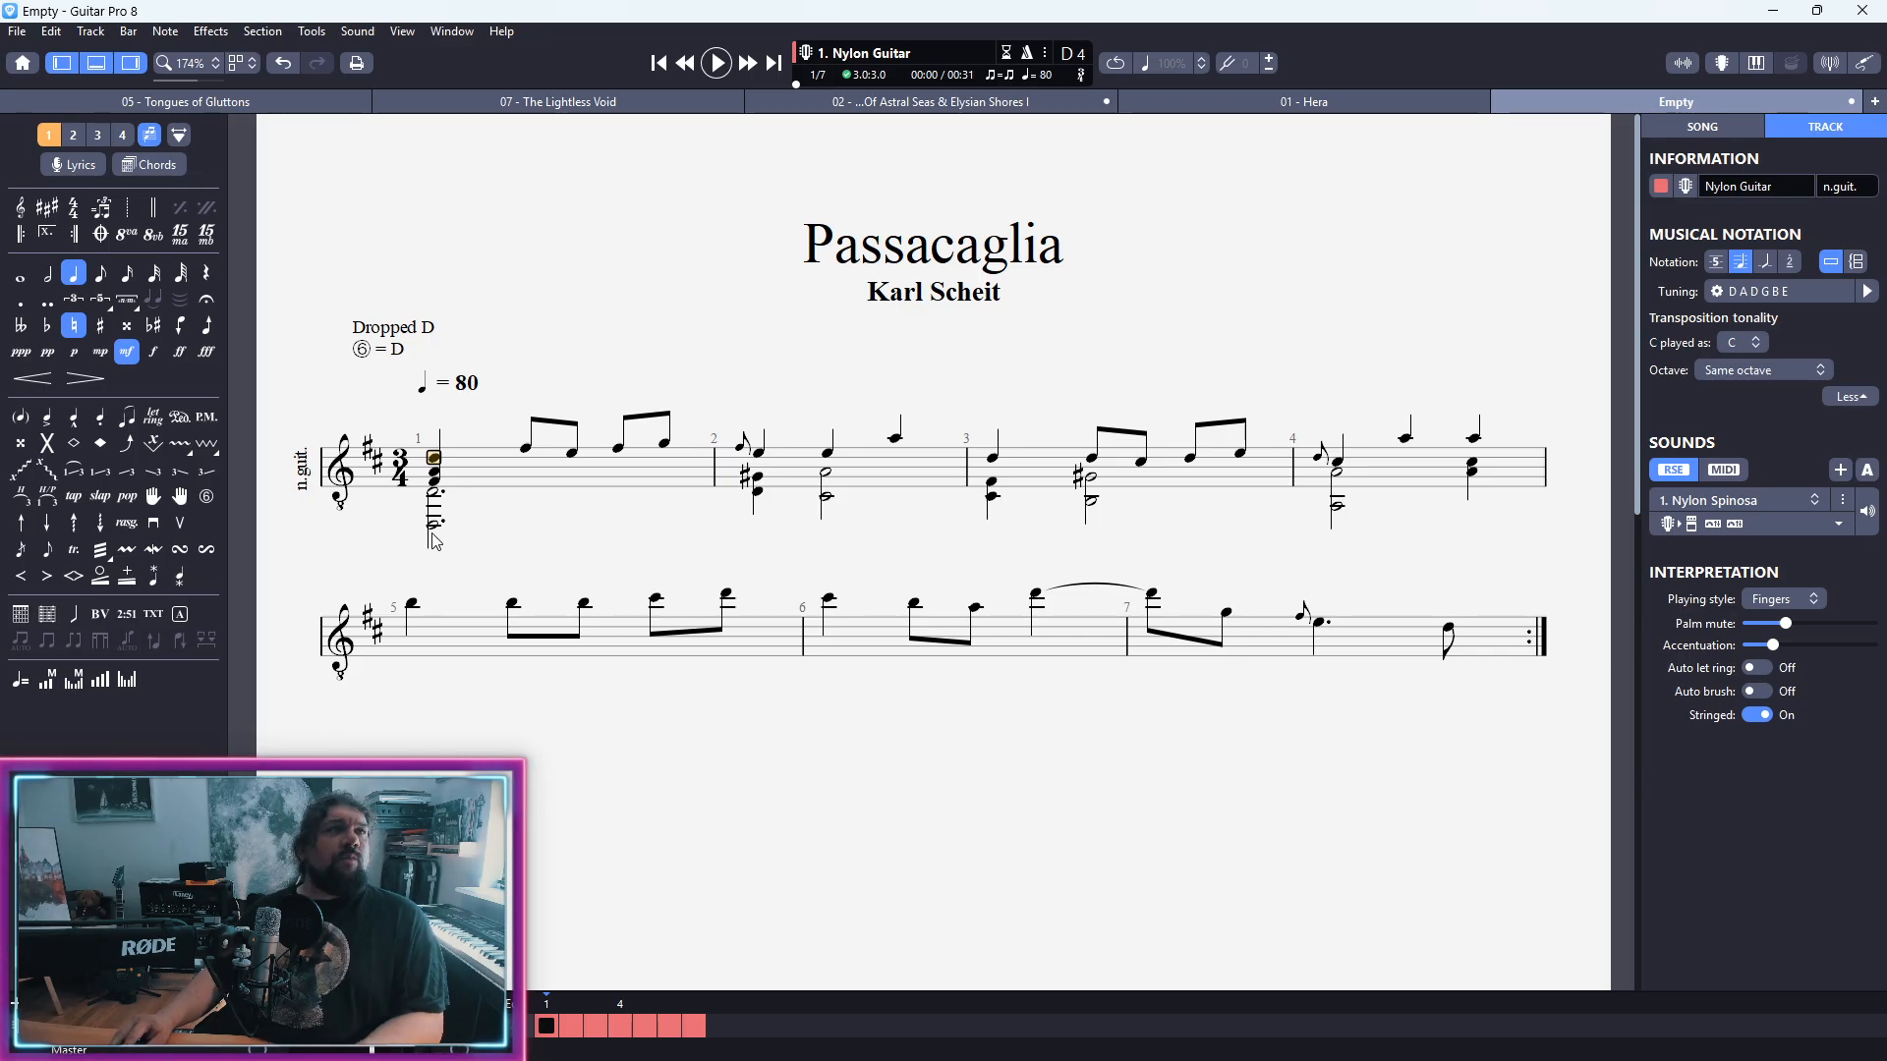
Step: Try an Arpeggio Down with default settings on the first voice's second beat in bar 2, and play the score back
left_click(821, 494)
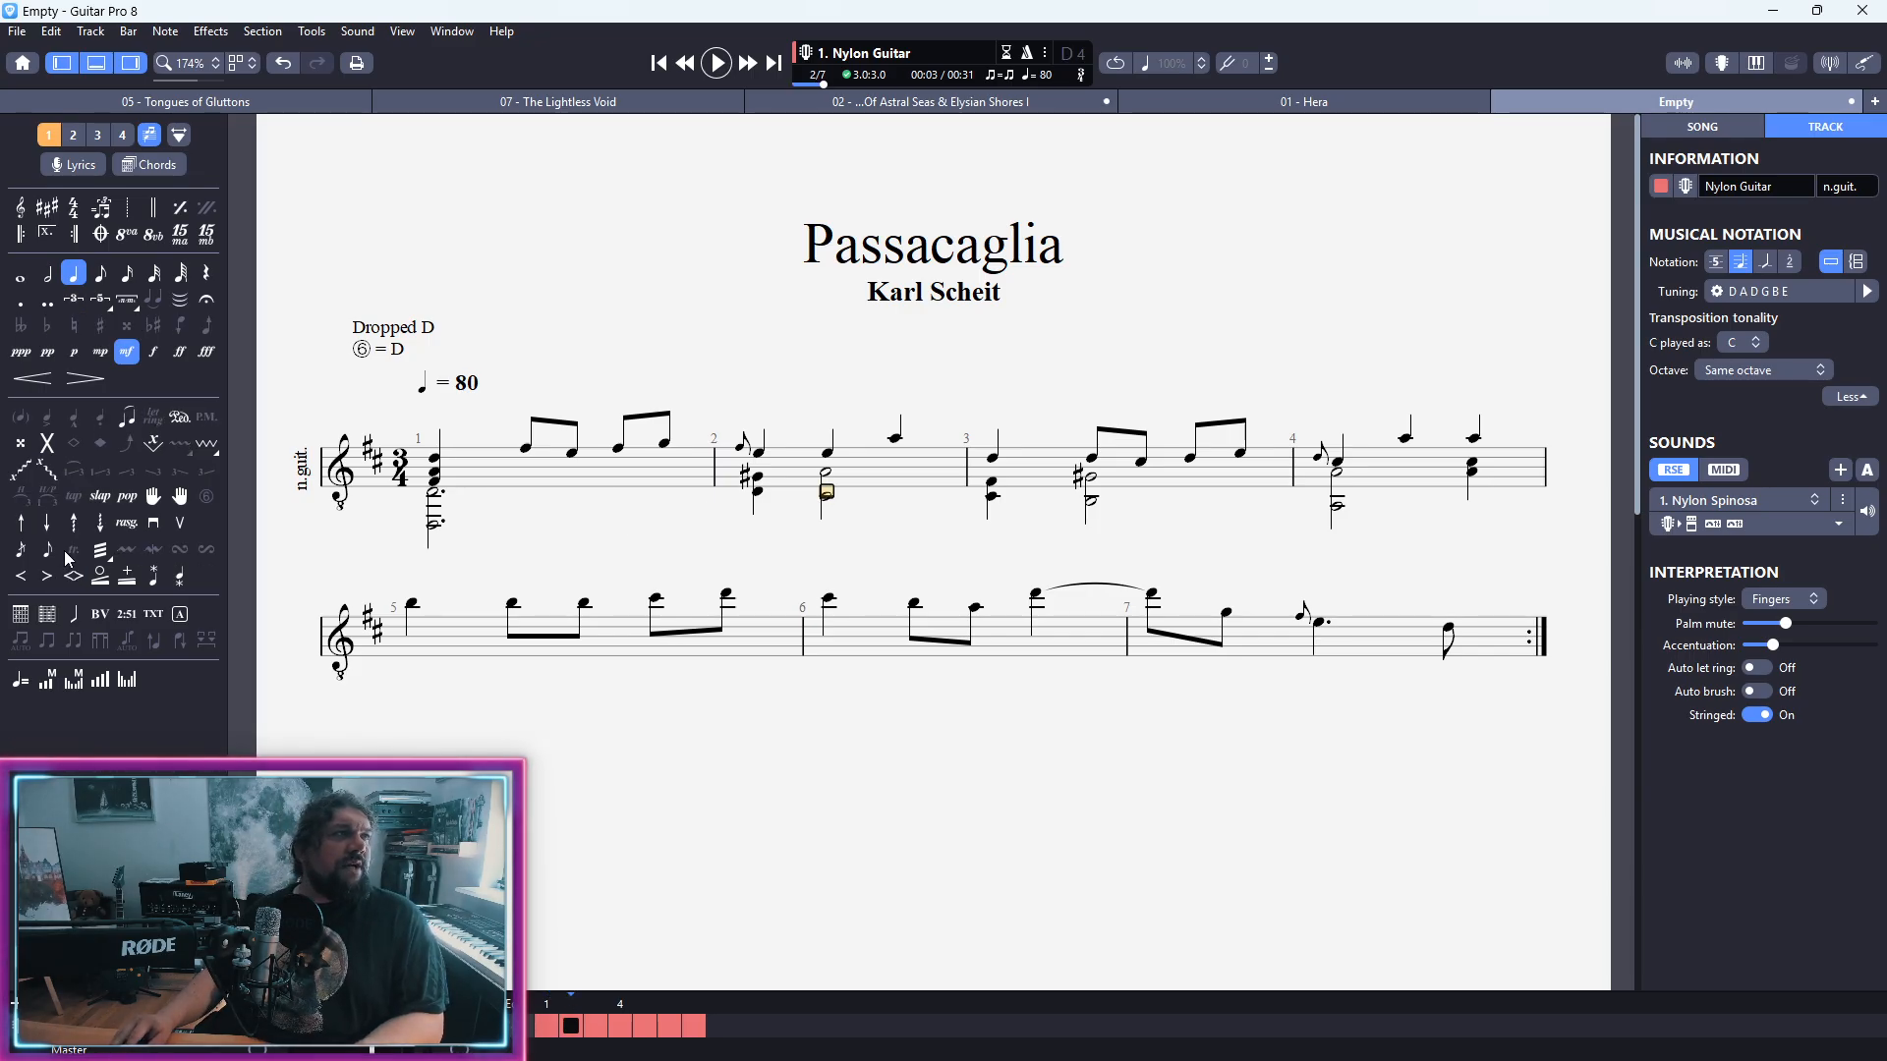
left_click(74, 526)
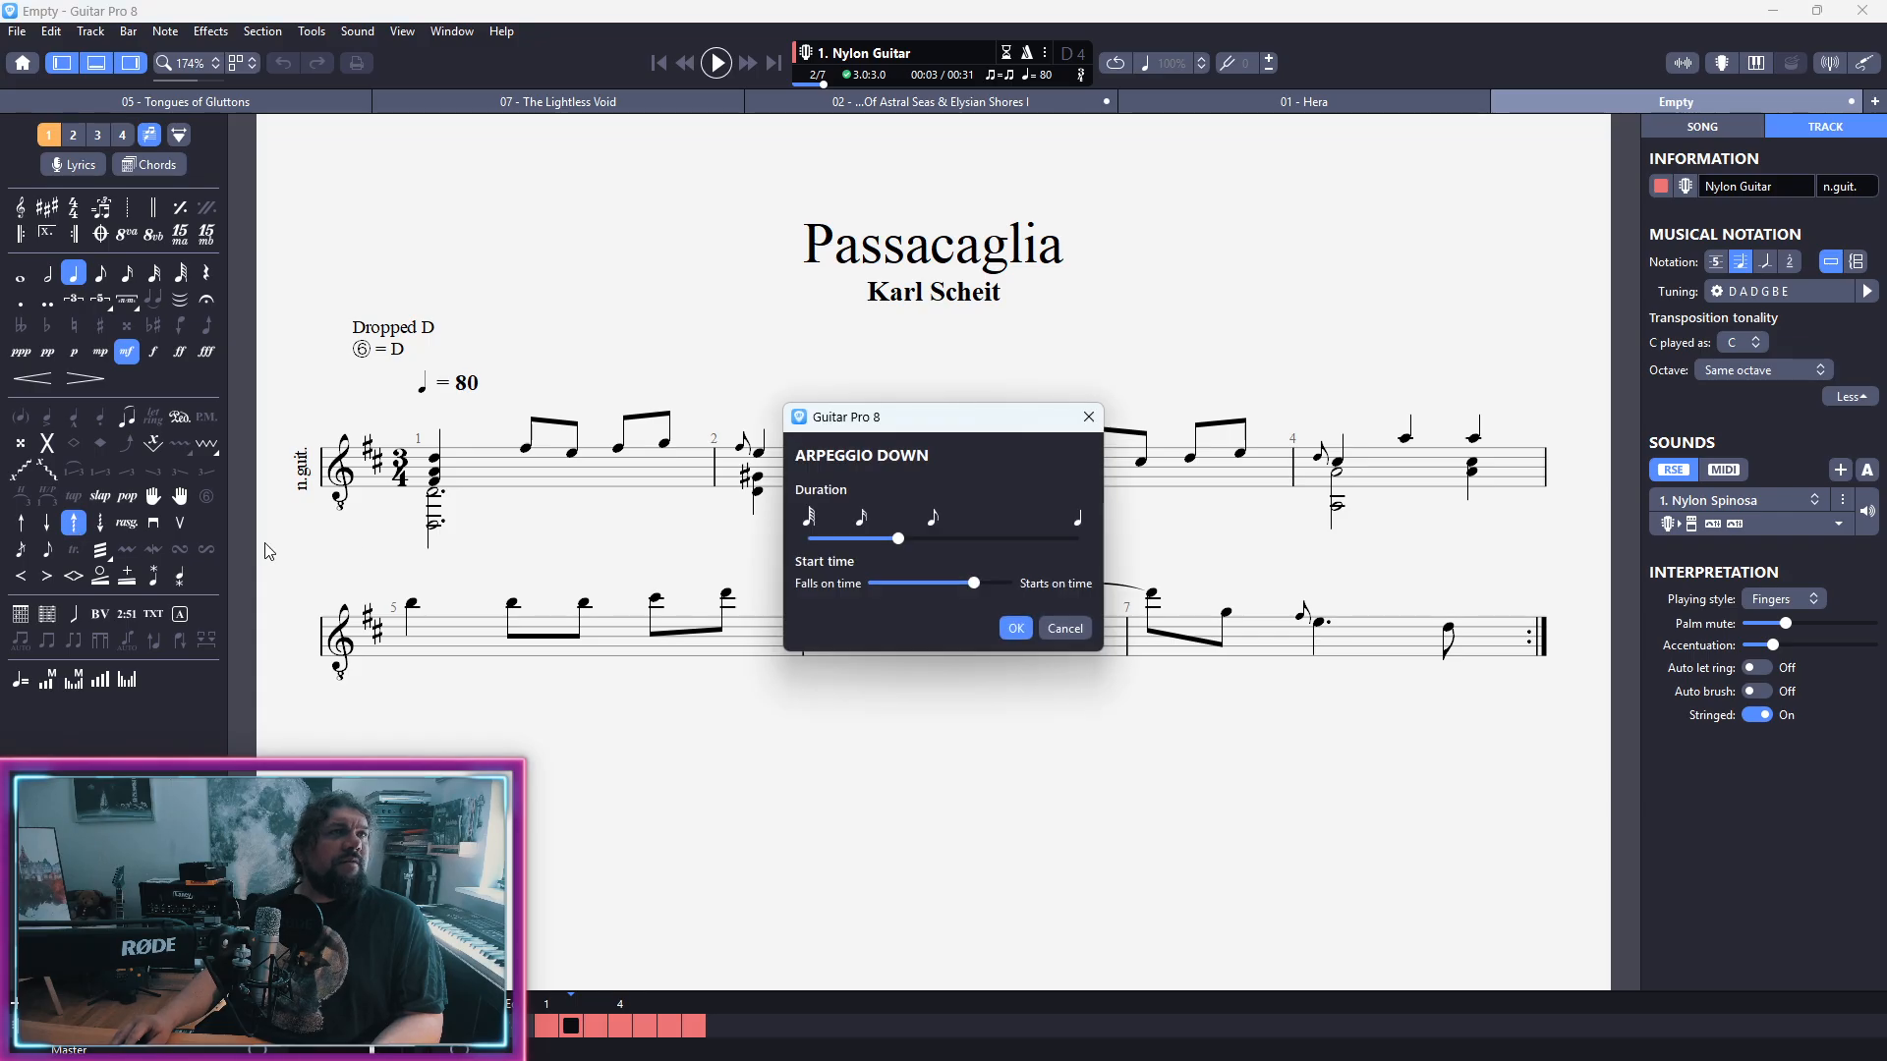
left_click(1013, 628)
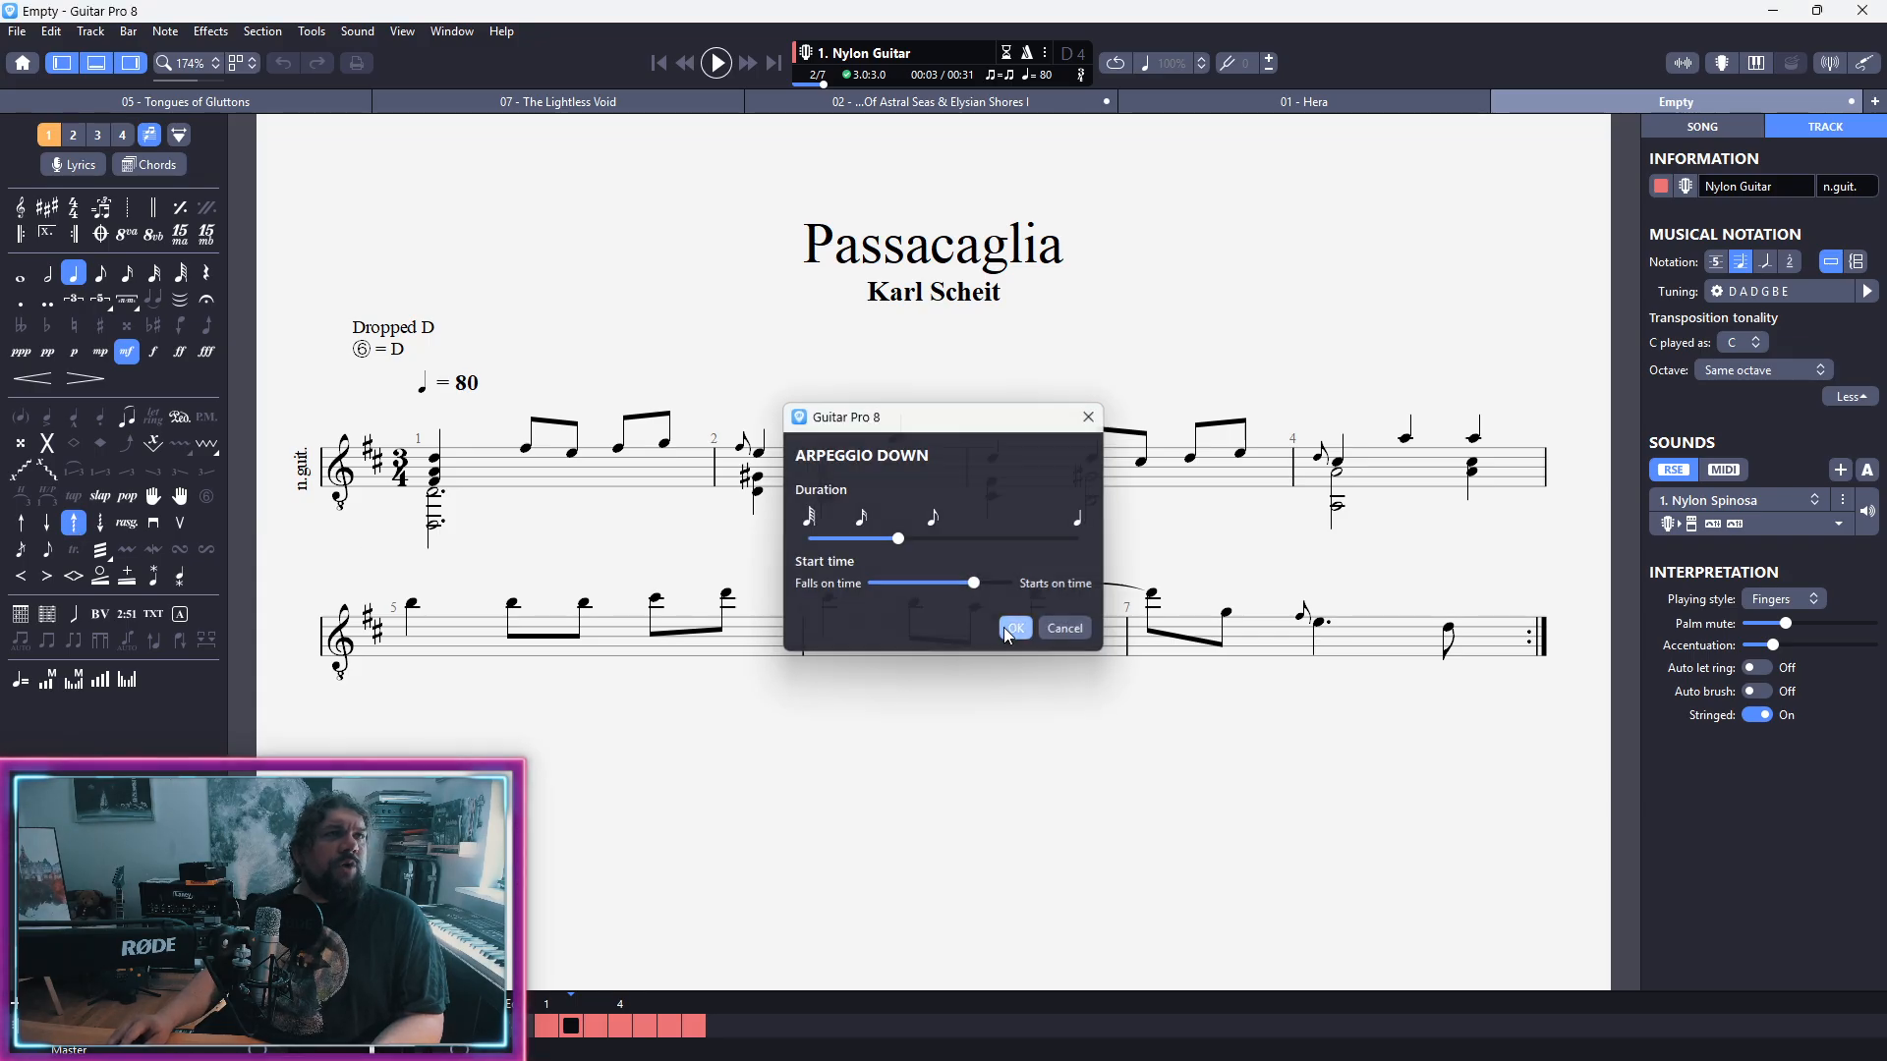
key("space")
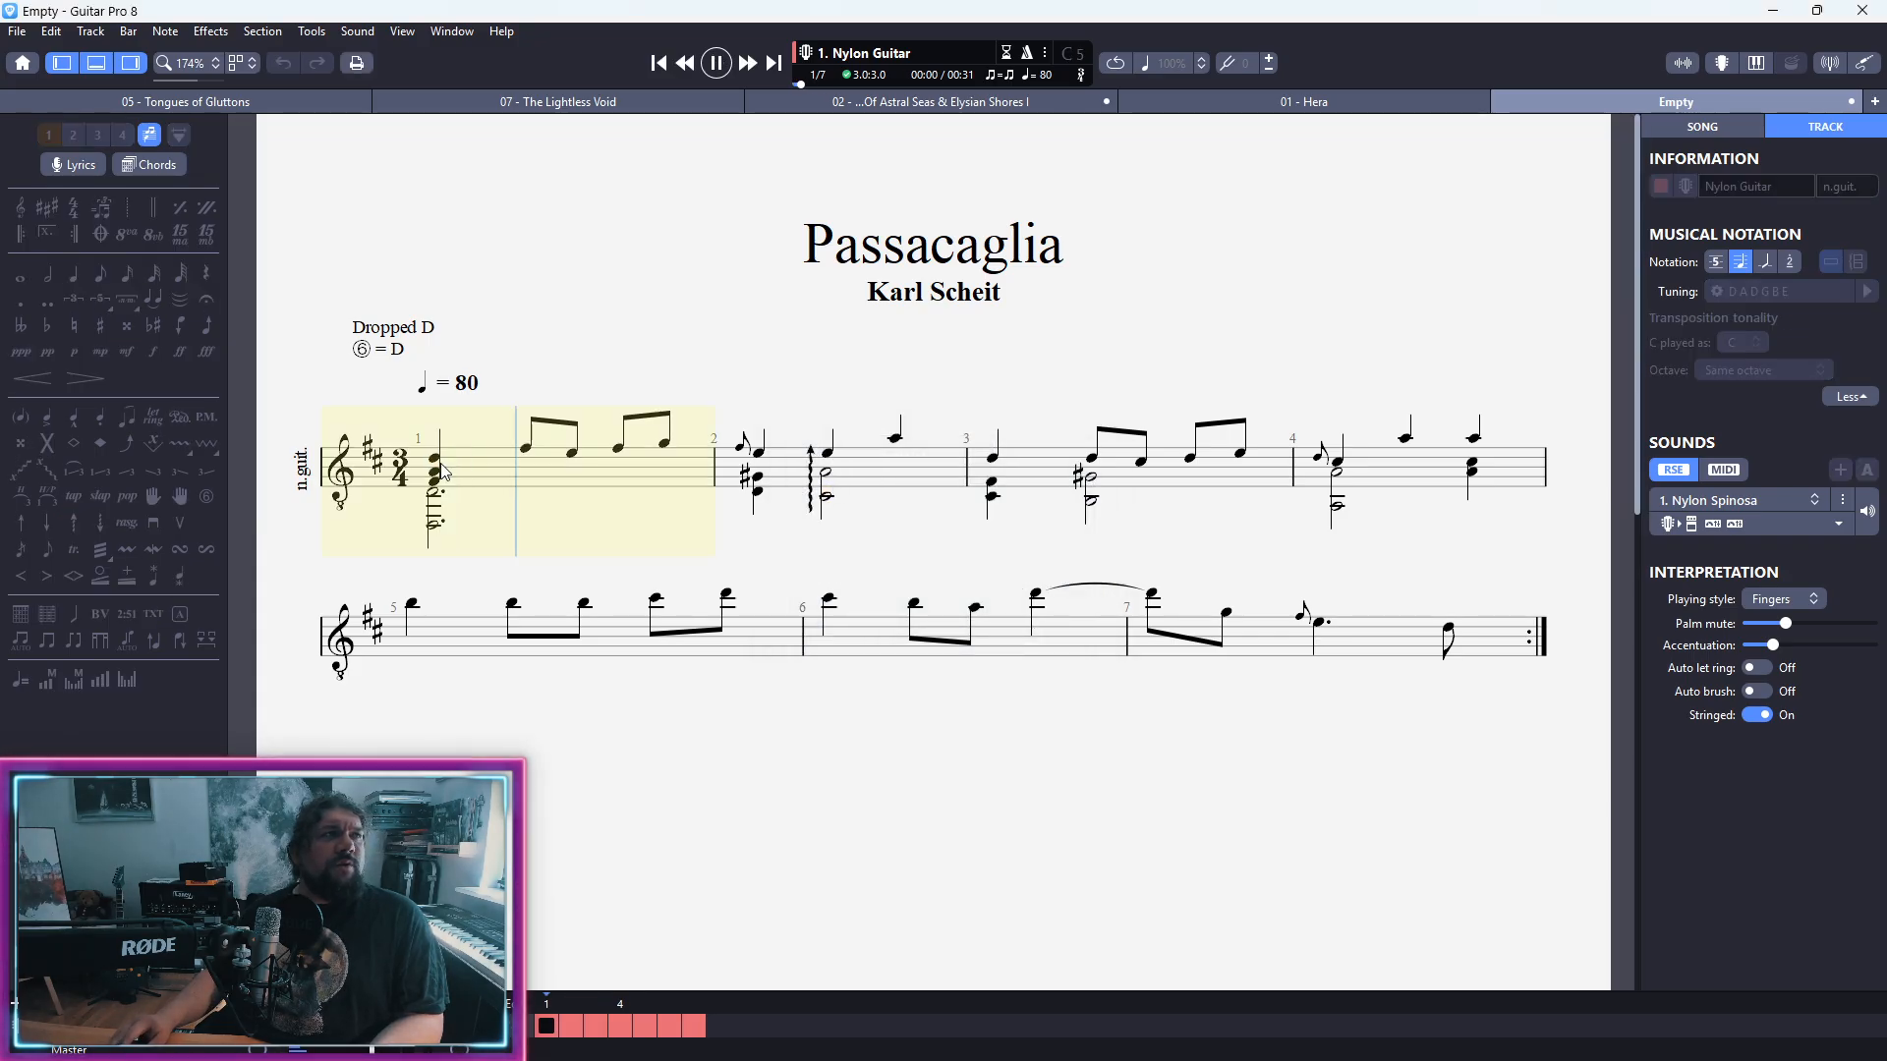
key("space")
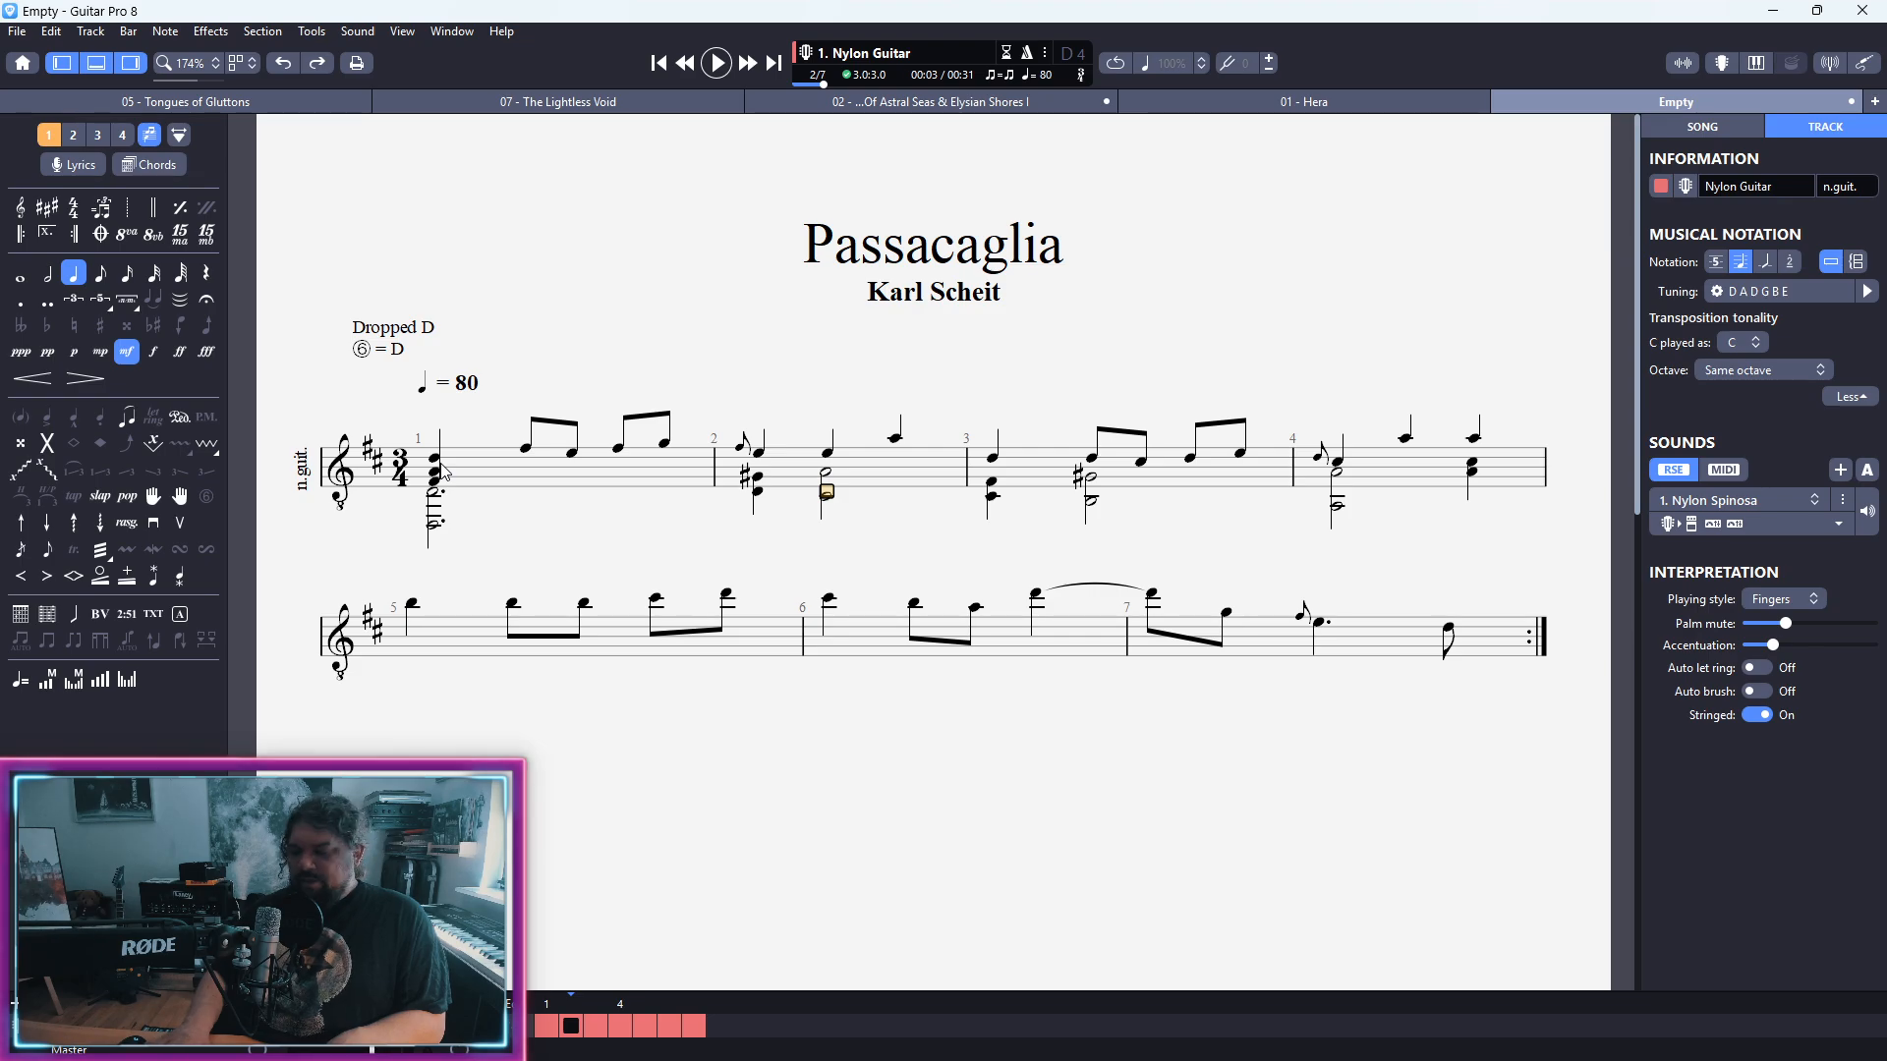
Step: Apply an Arpeggio Down with default settings to bar 2's half-note chord in the second voice and play the score back
left_click(443, 472)
left_click(75, 523)
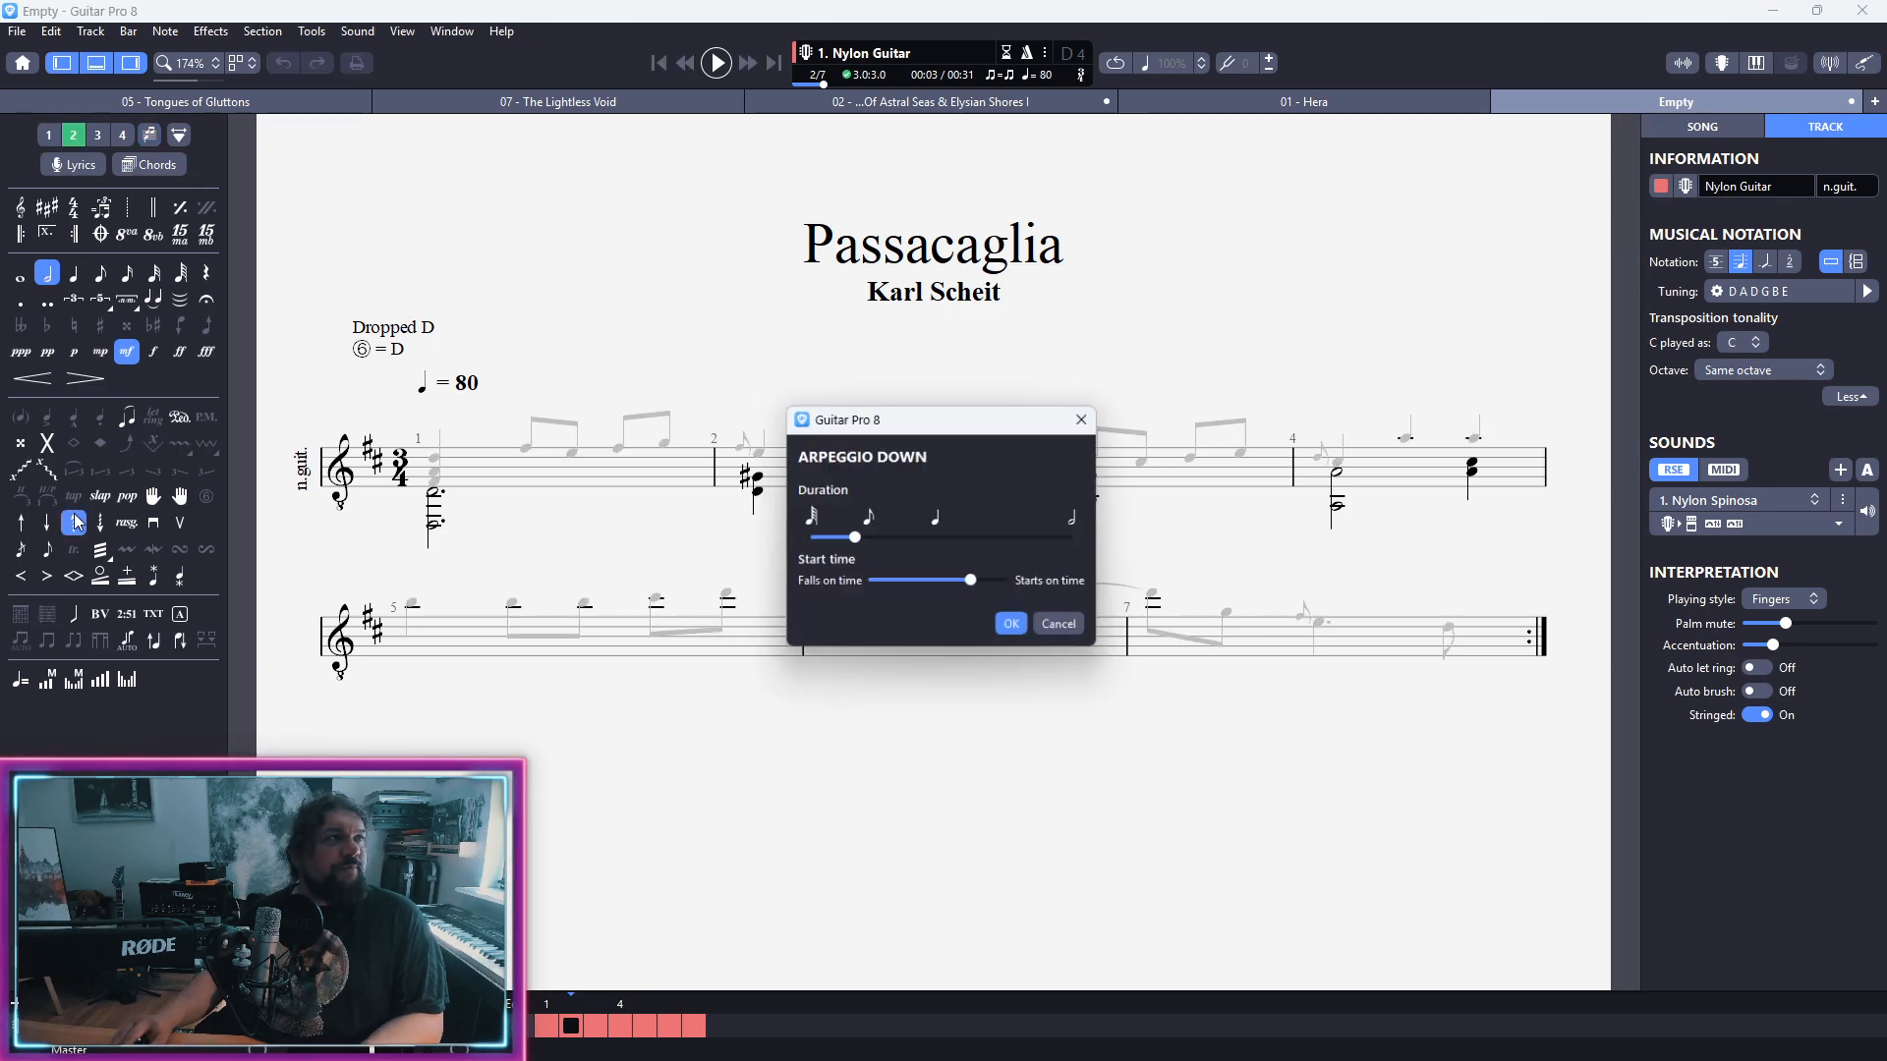
key("Return")
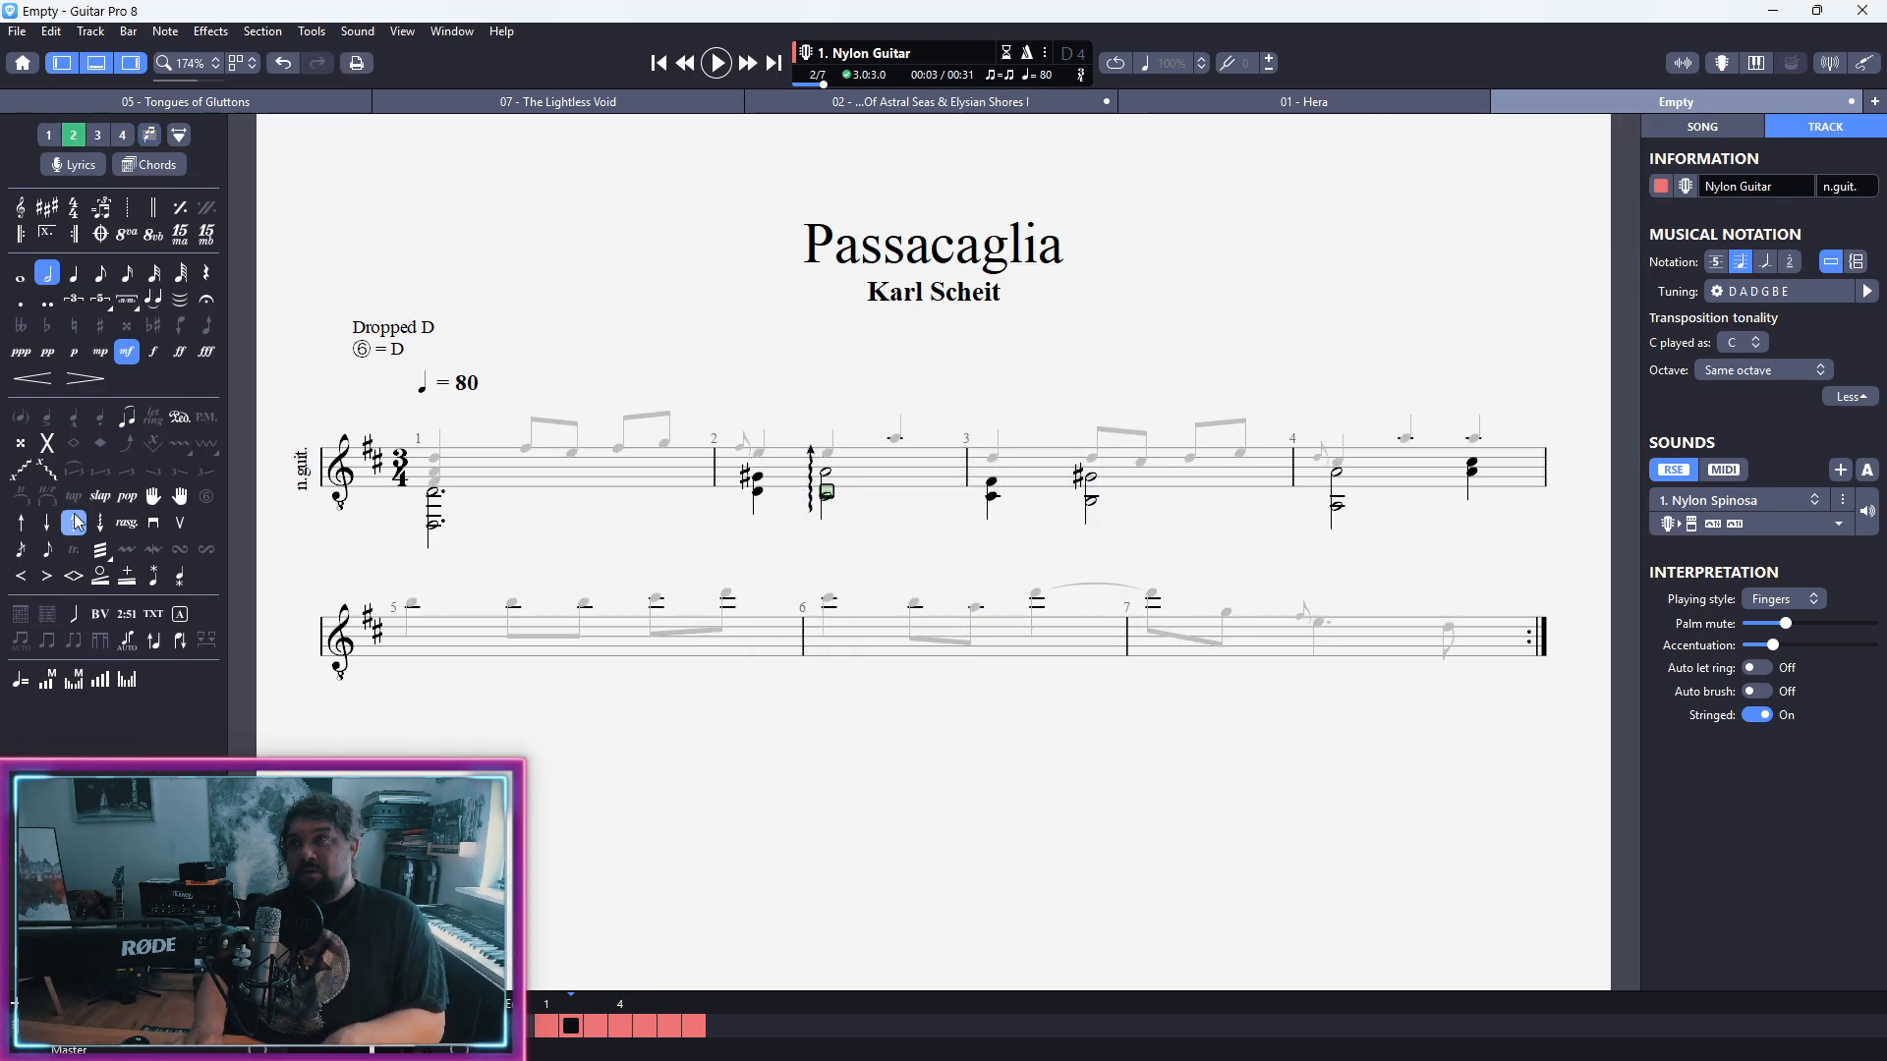
key("space")
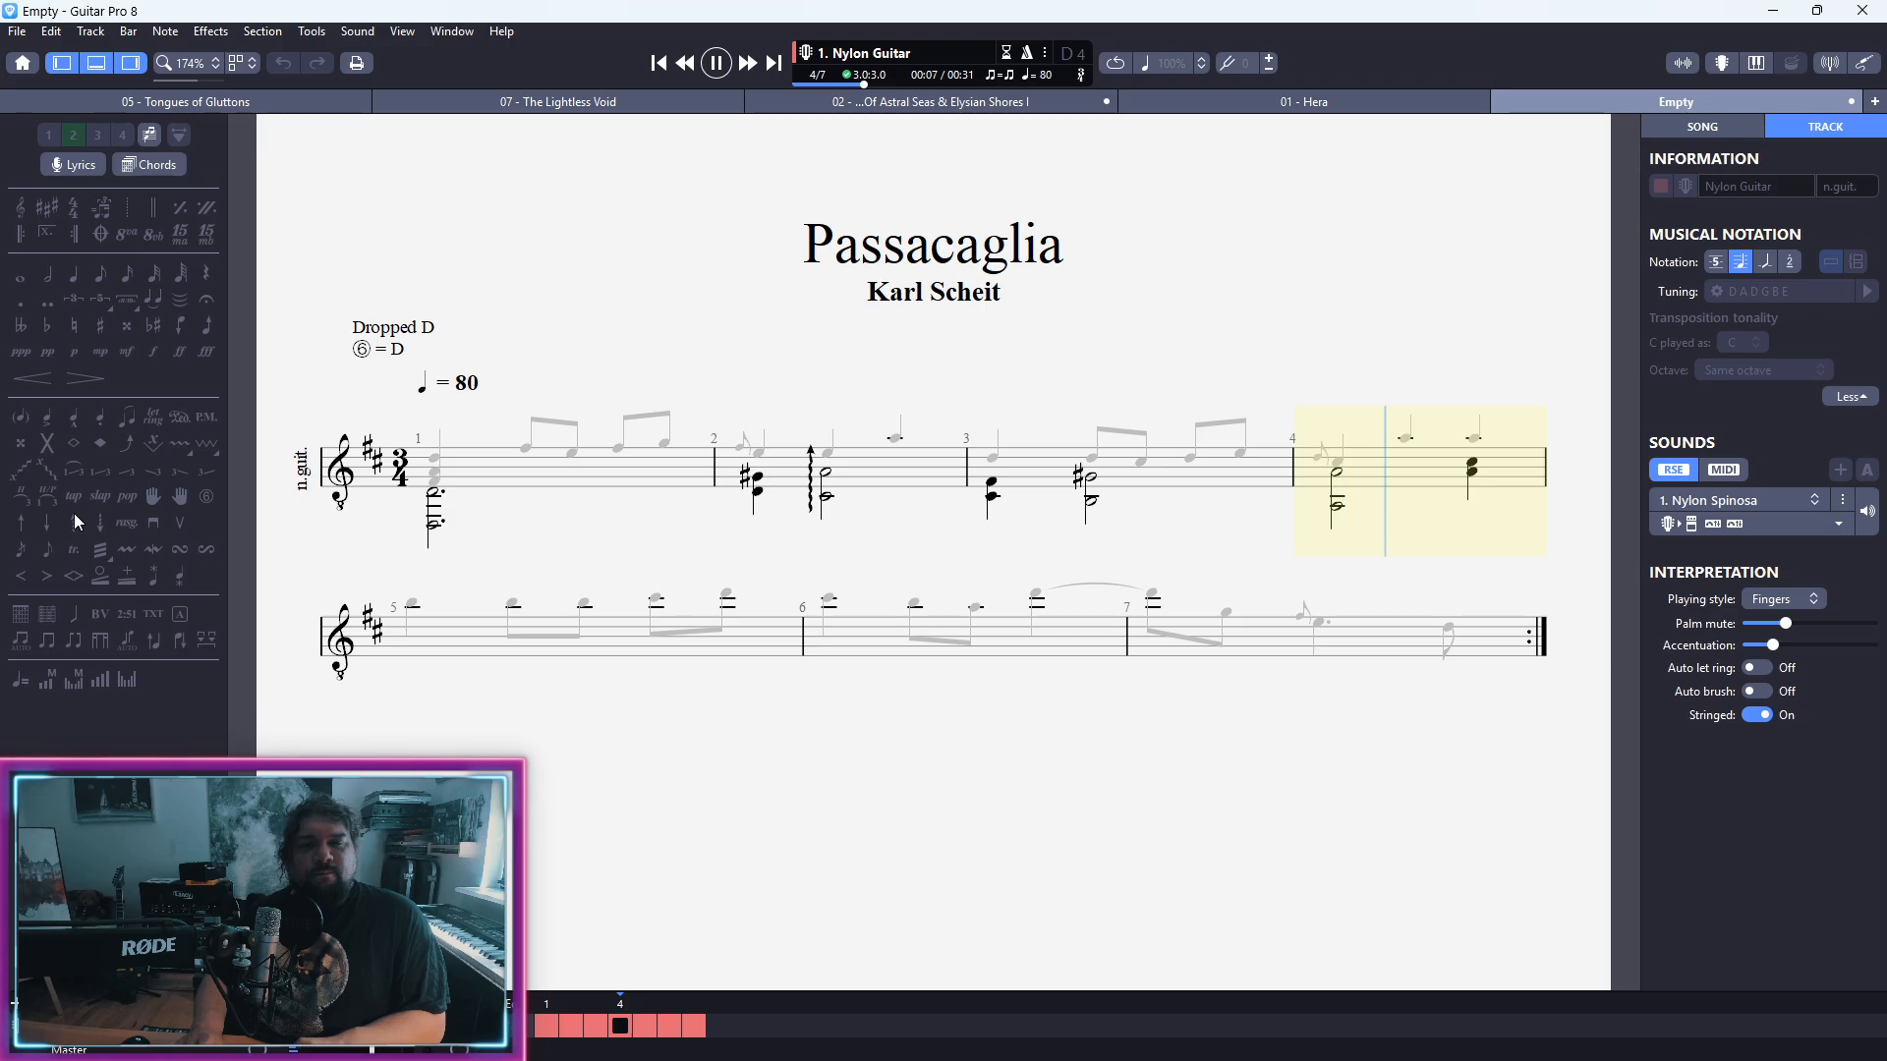
key("space")
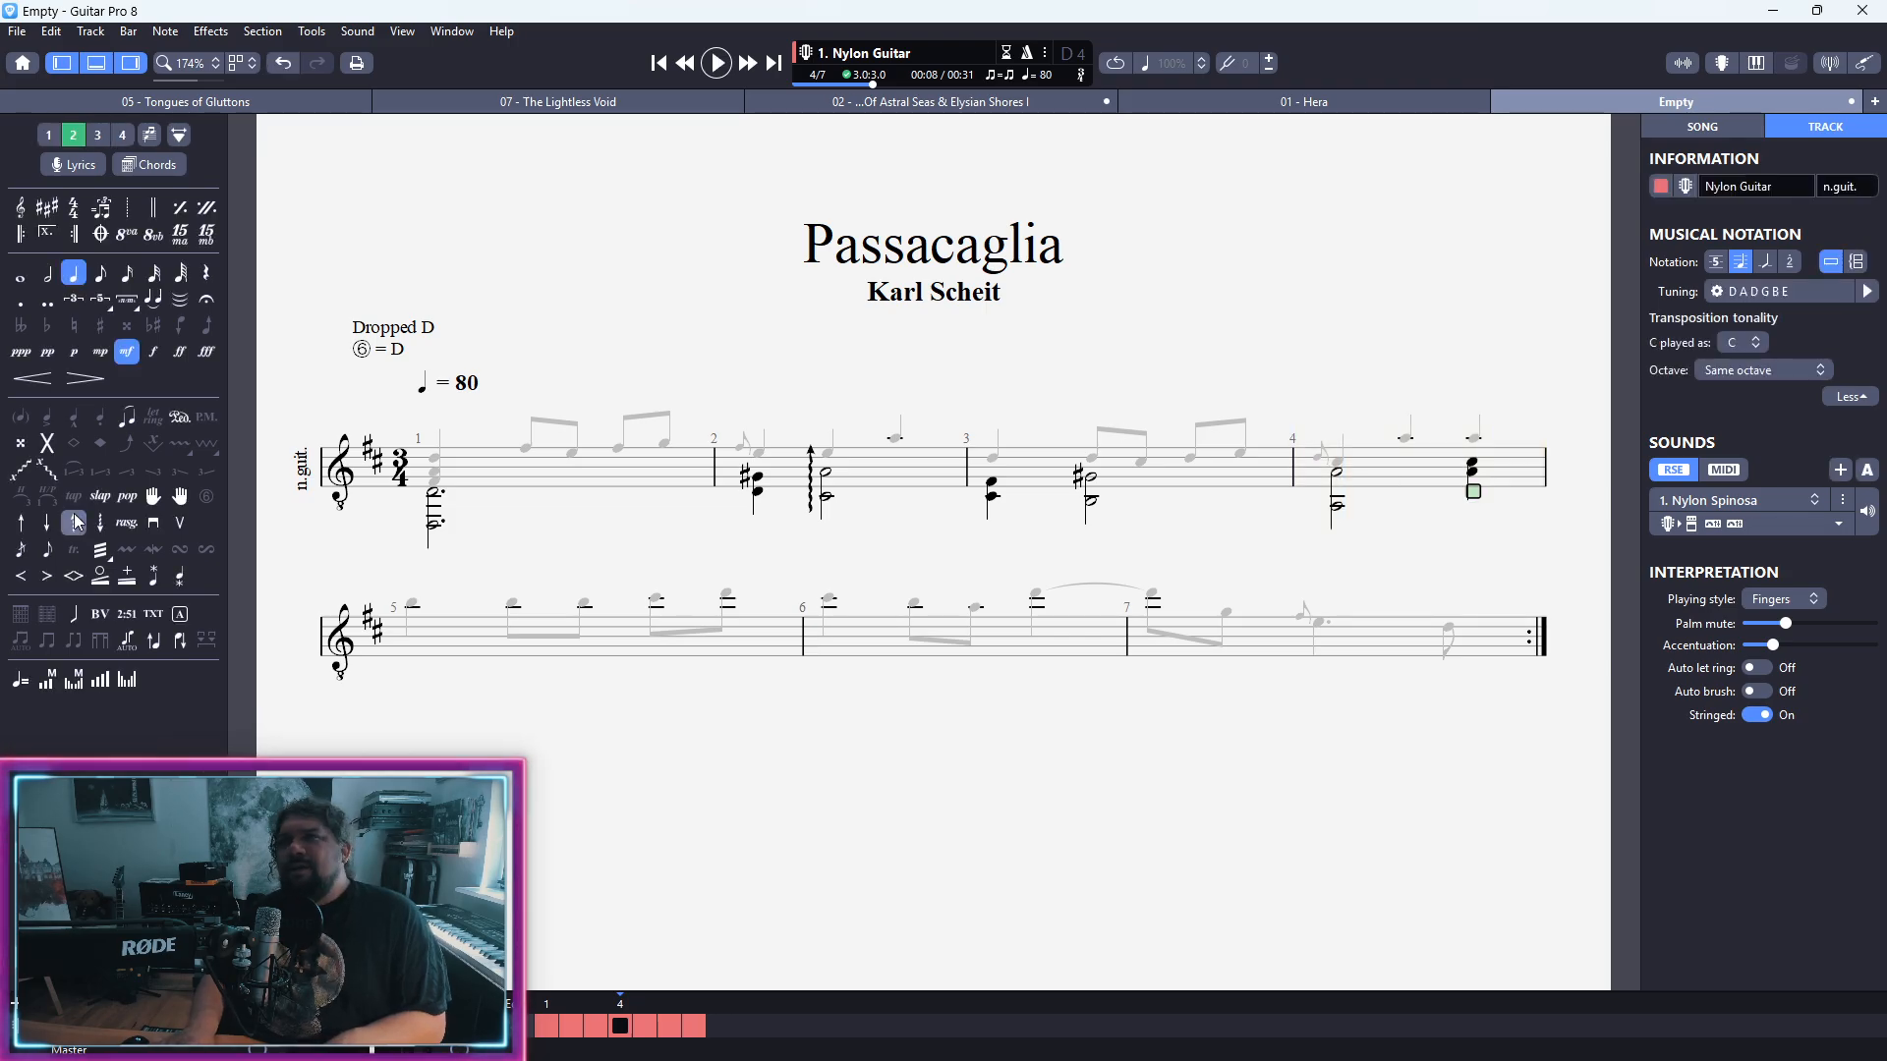
Step: Open left-hand fingering for the first voice's opening chord in bar 1 and move its window below the score
key("ctrl+1")
key("ctrl+Home")
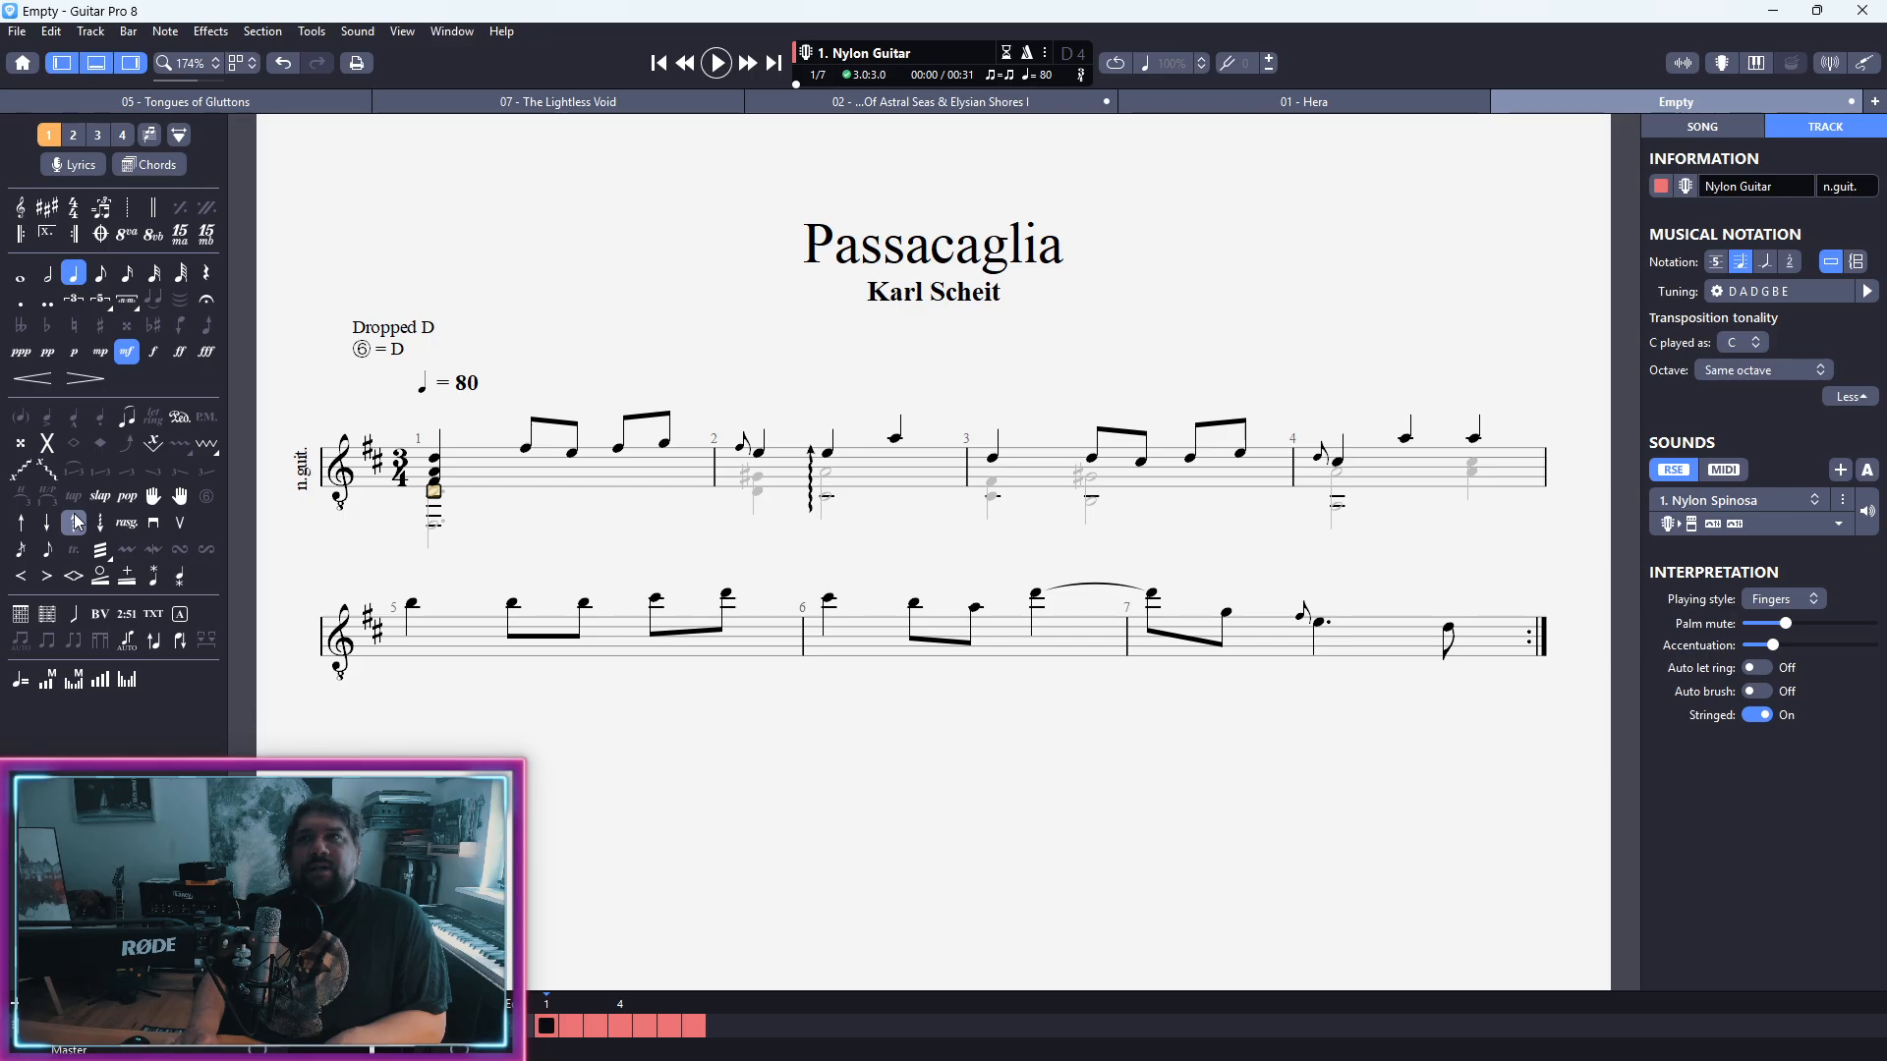
key("Up")
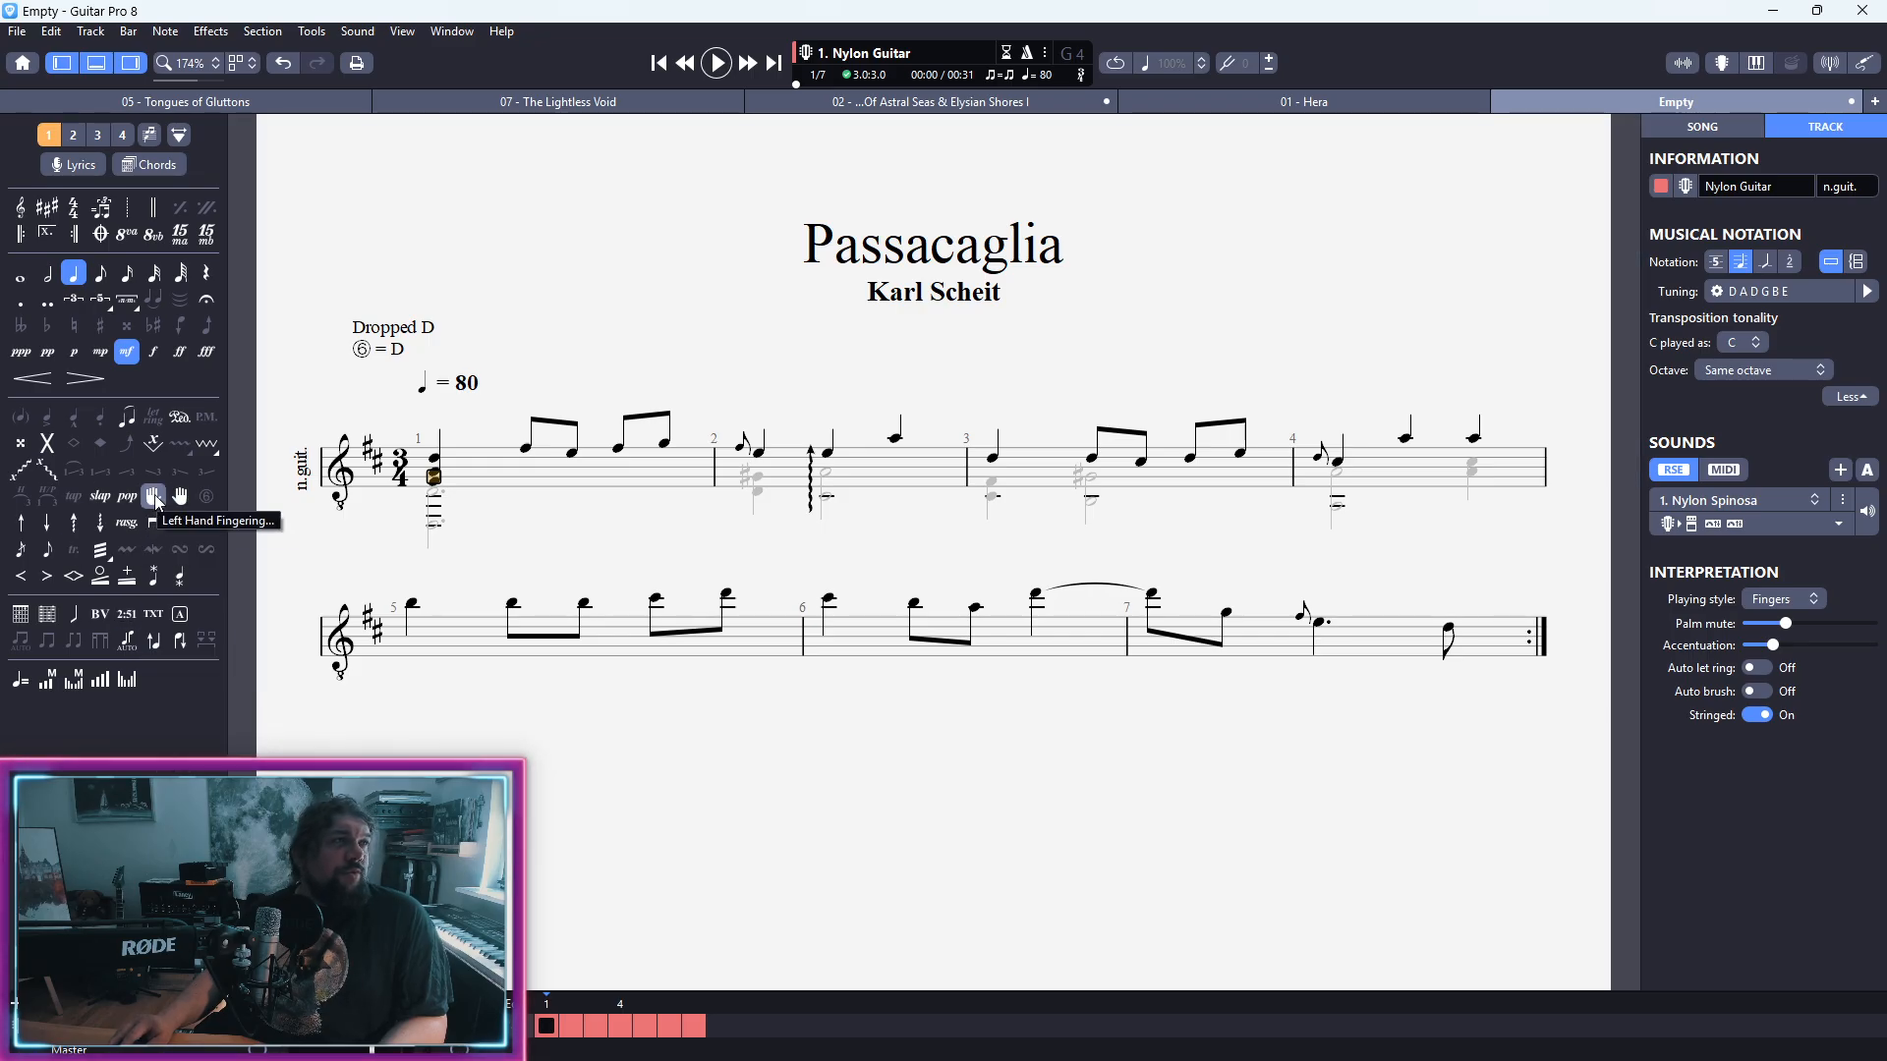
left_click(155, 498)
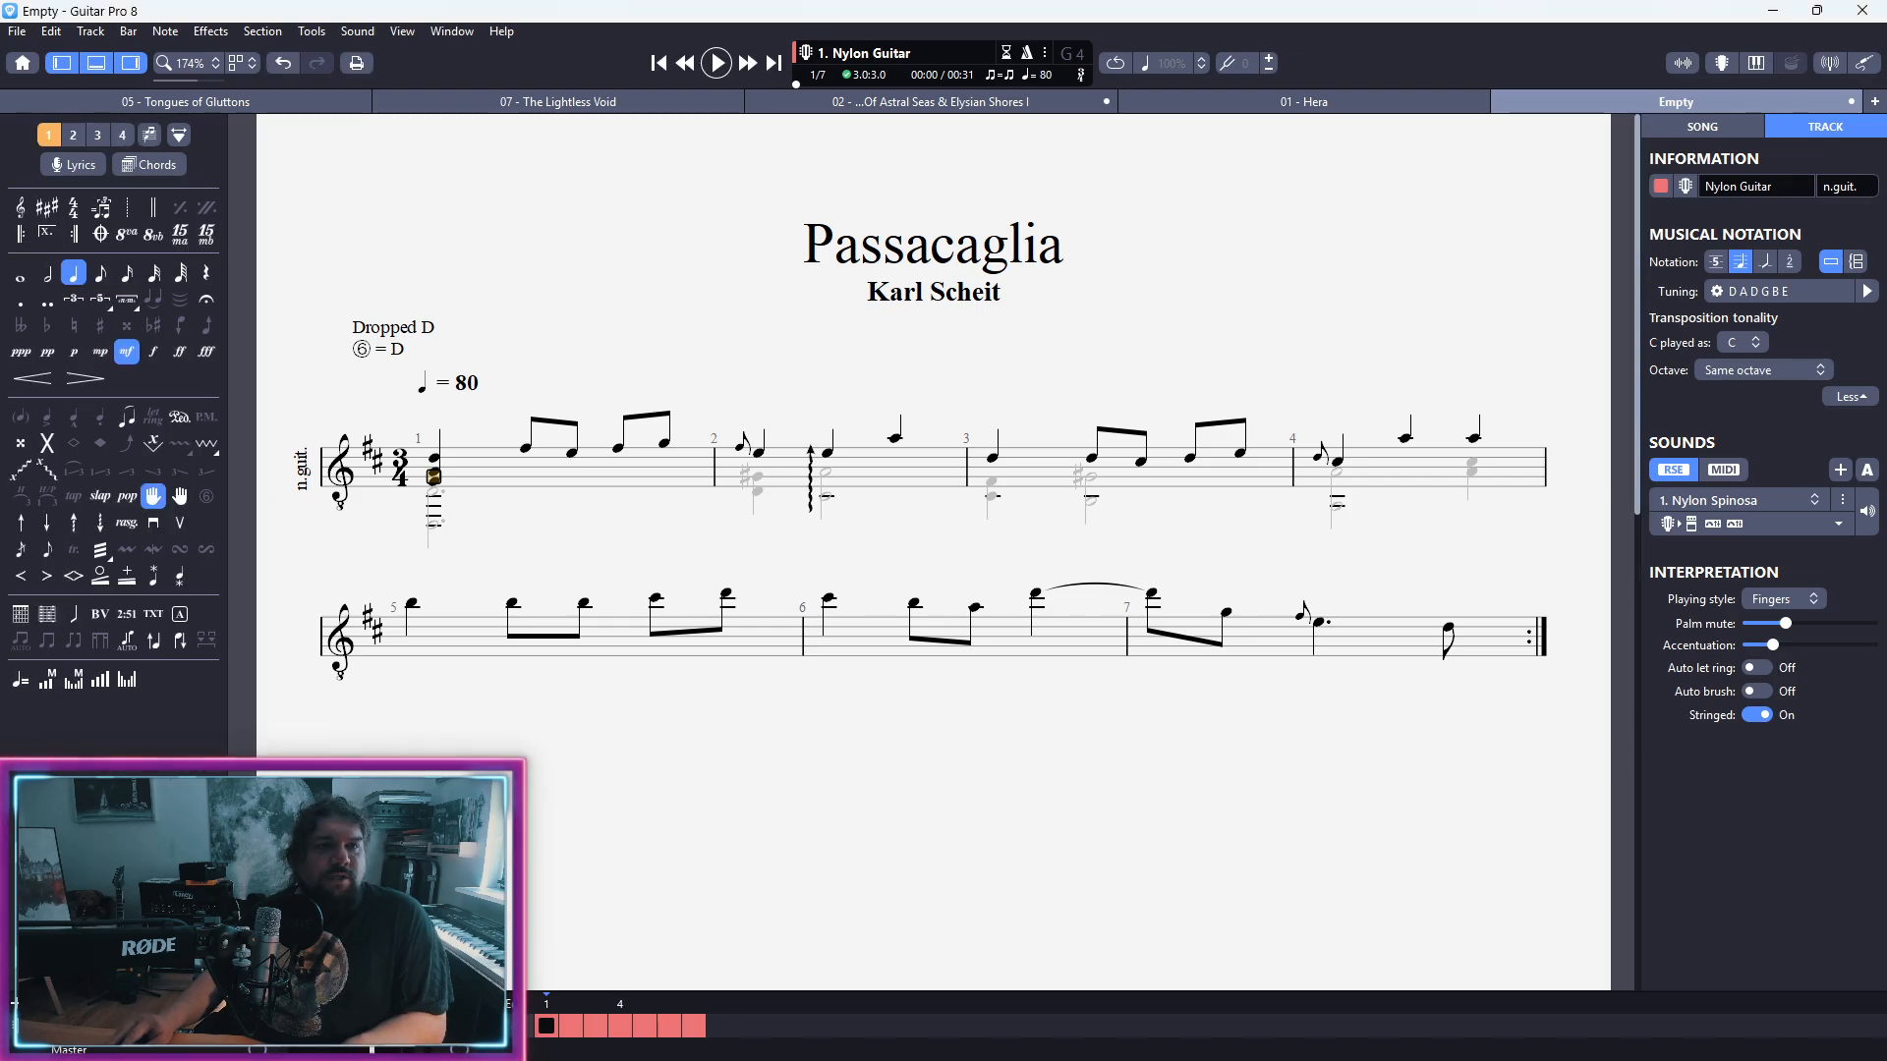
left_click_drag(947, 488, 968, 712)
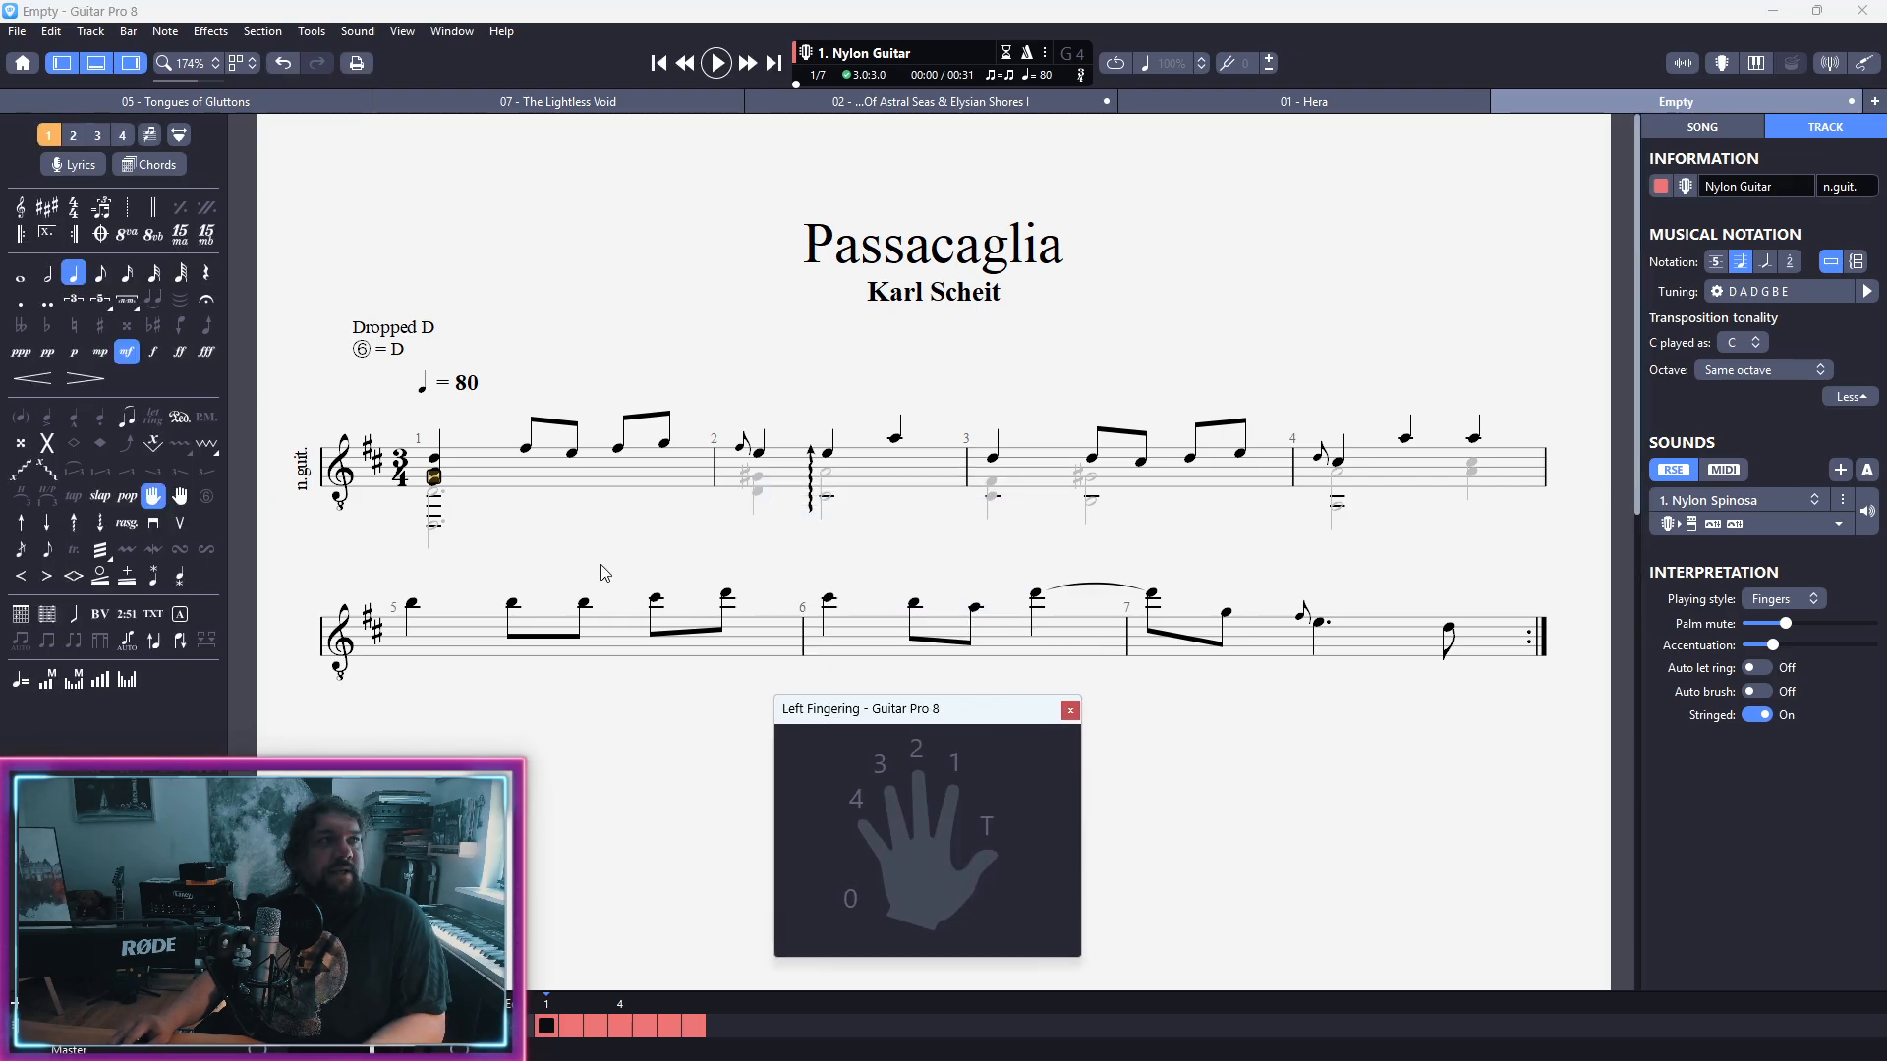
Step: Assign left-hand finger 2 to the top note of bar 1's opening chord, undoing the accidental note change
left_click(437, 470)
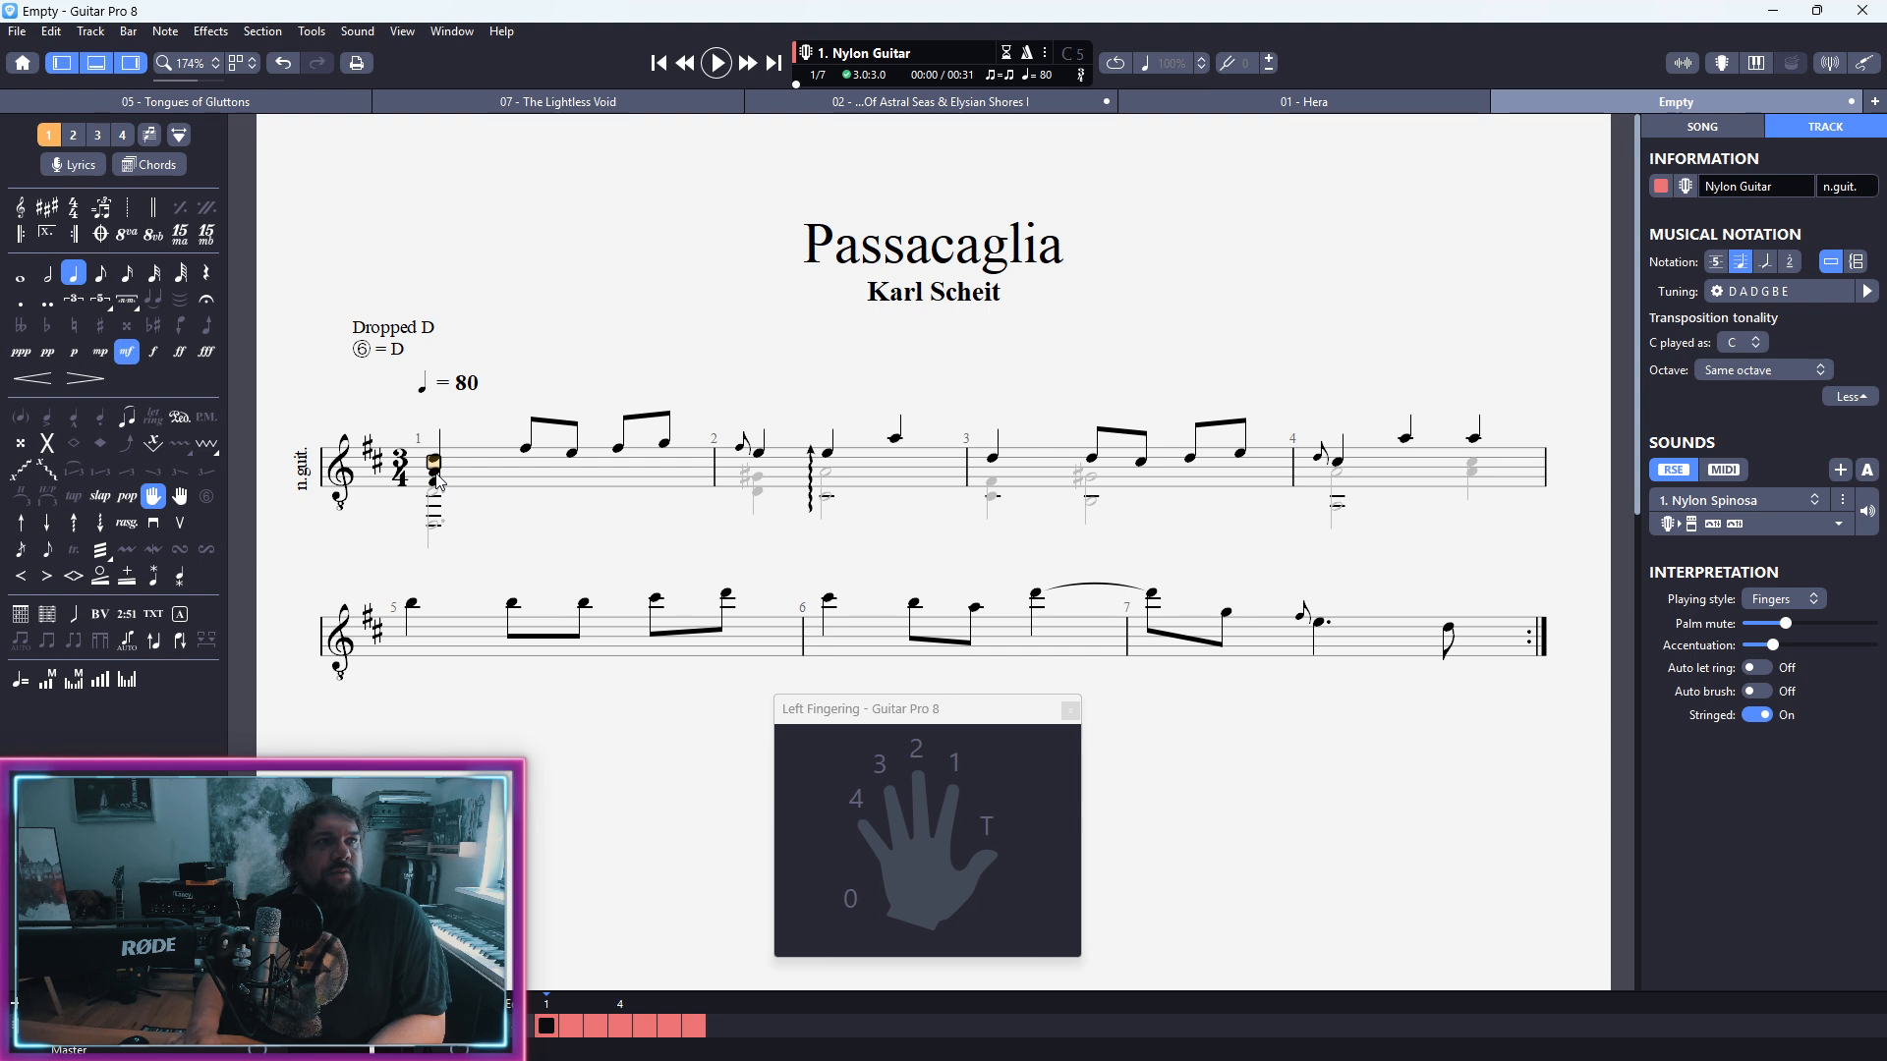
key("Up")
key("Return")
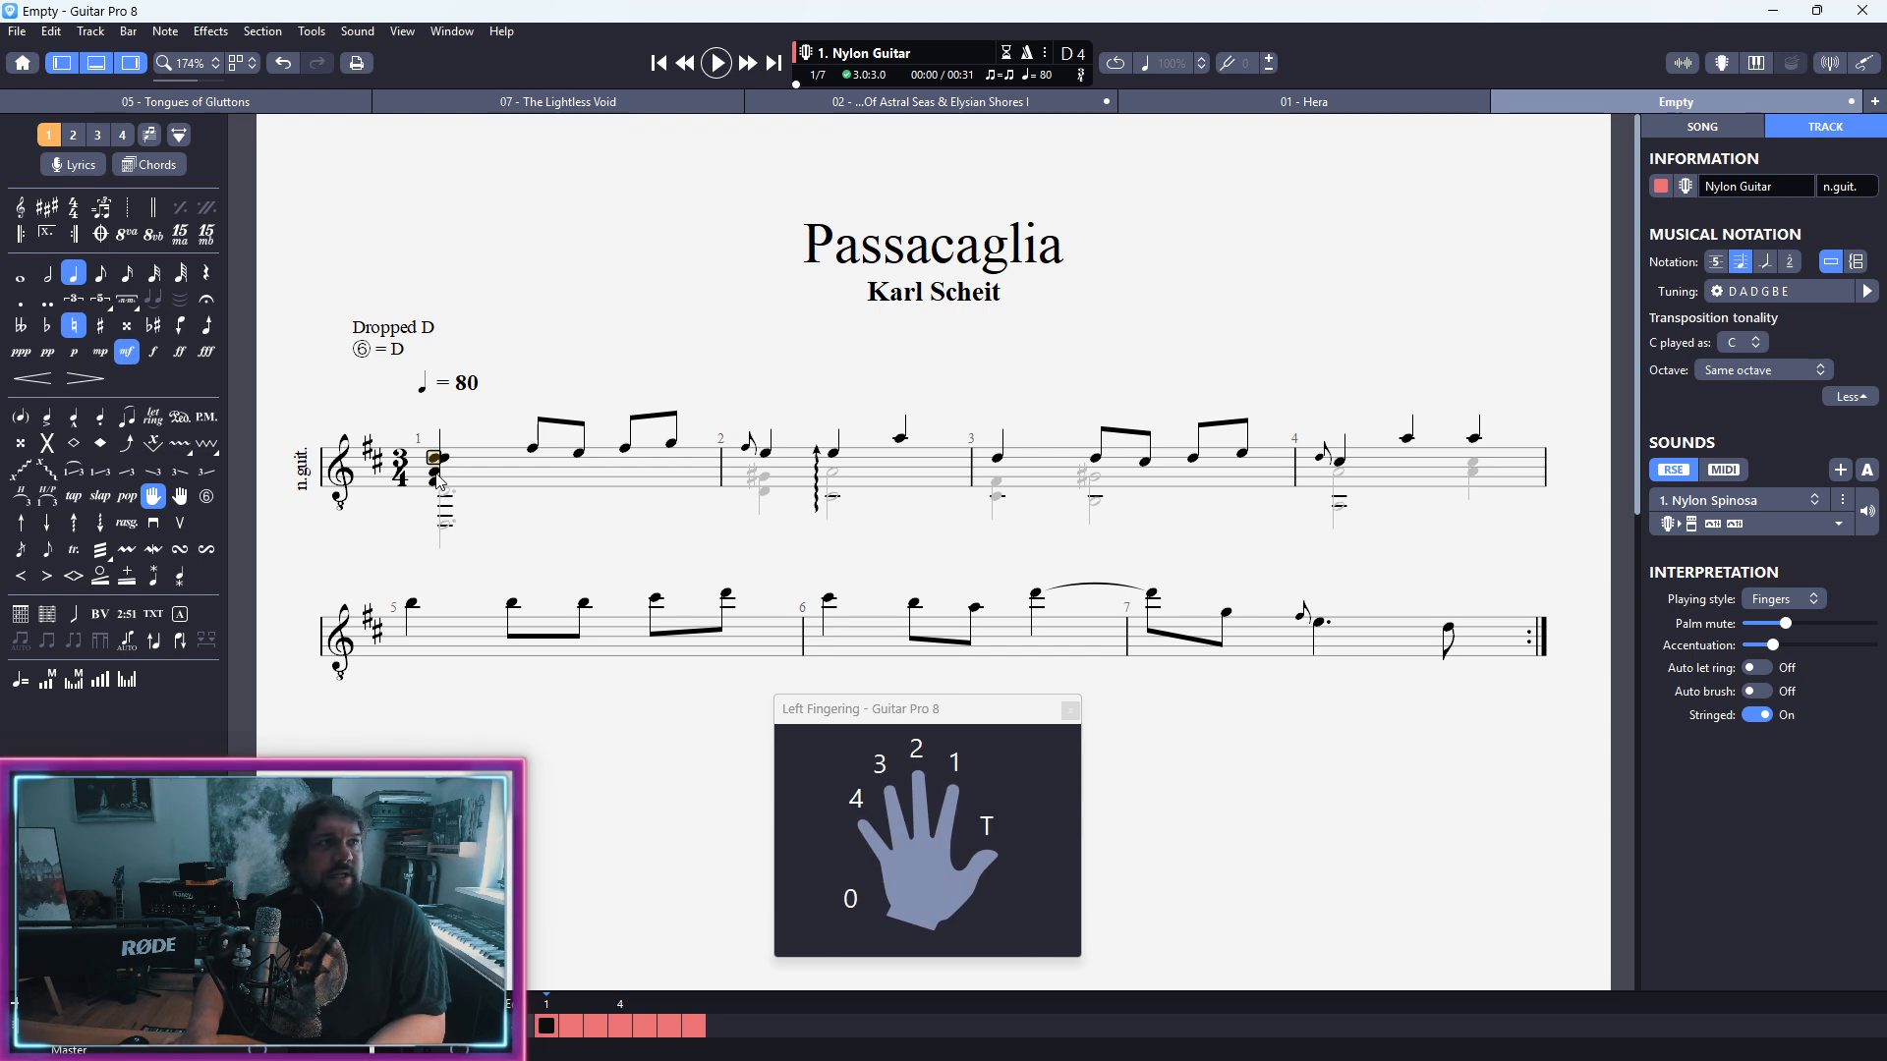
key("ctrl+z")
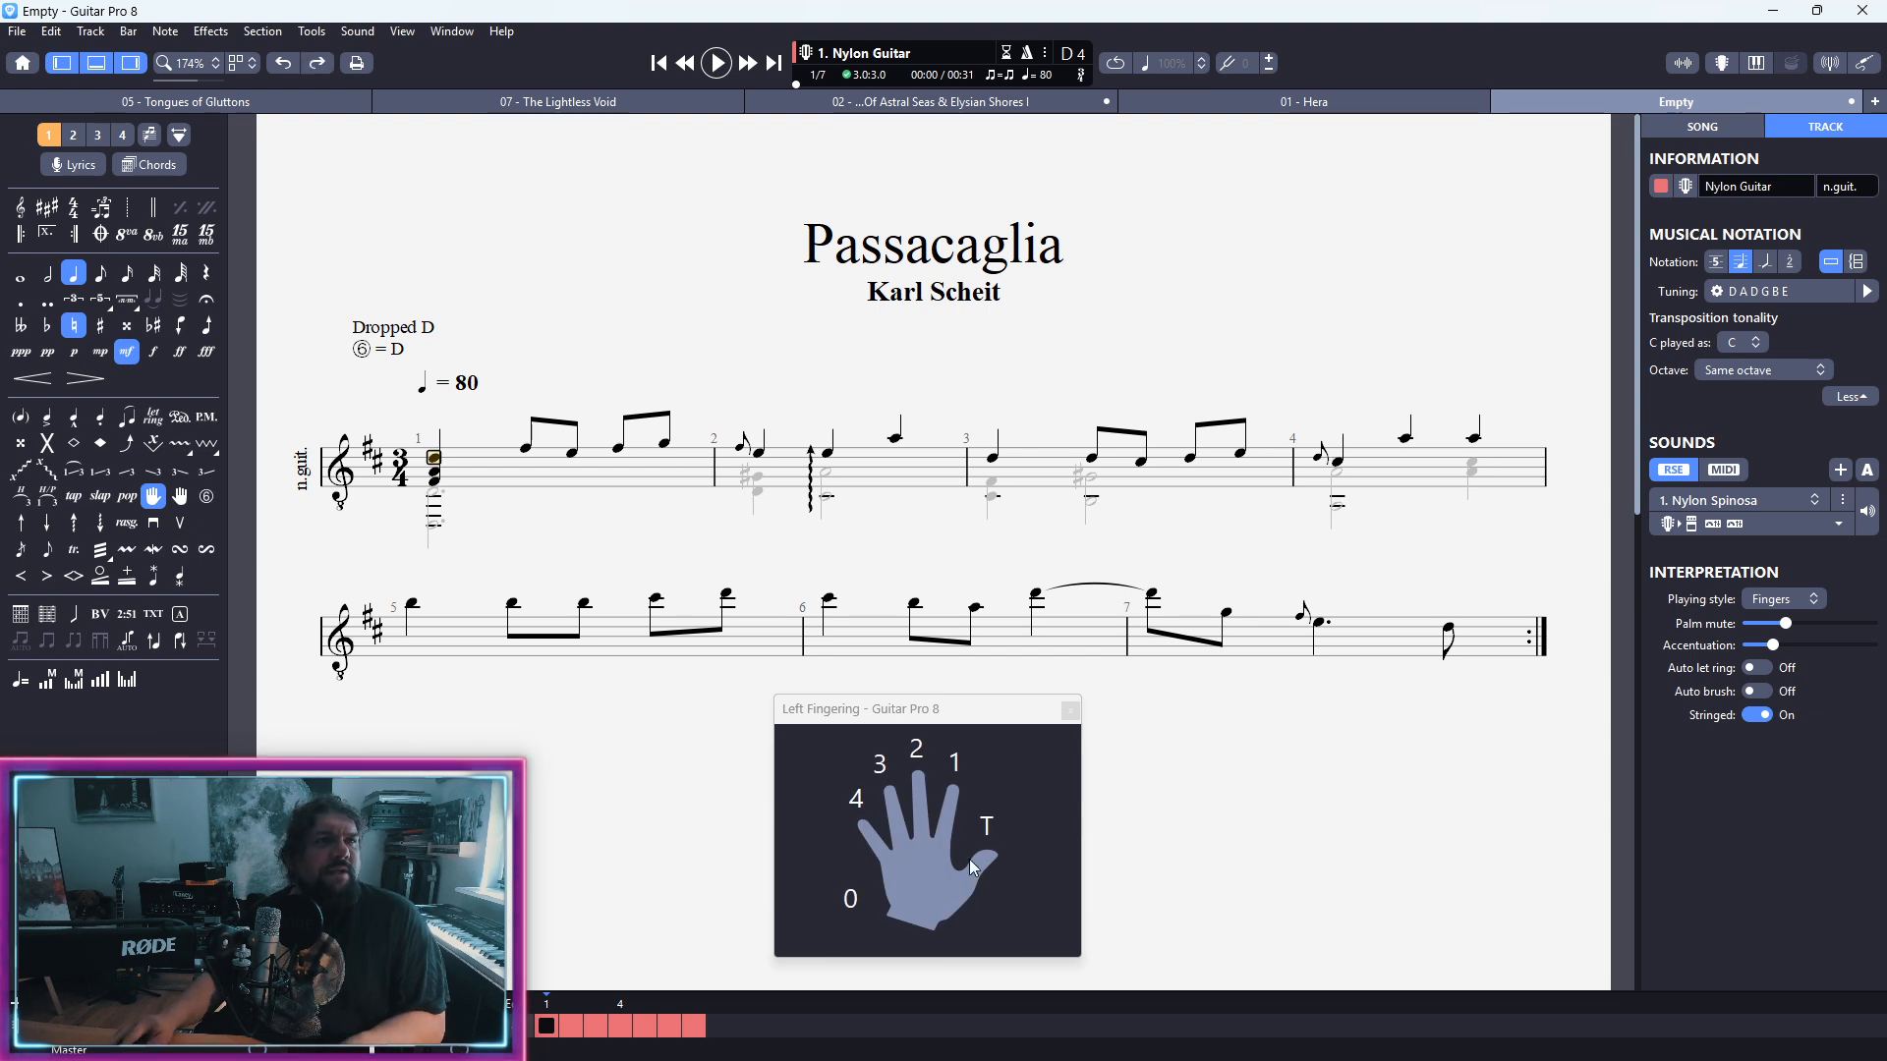
left_click(917, 749)
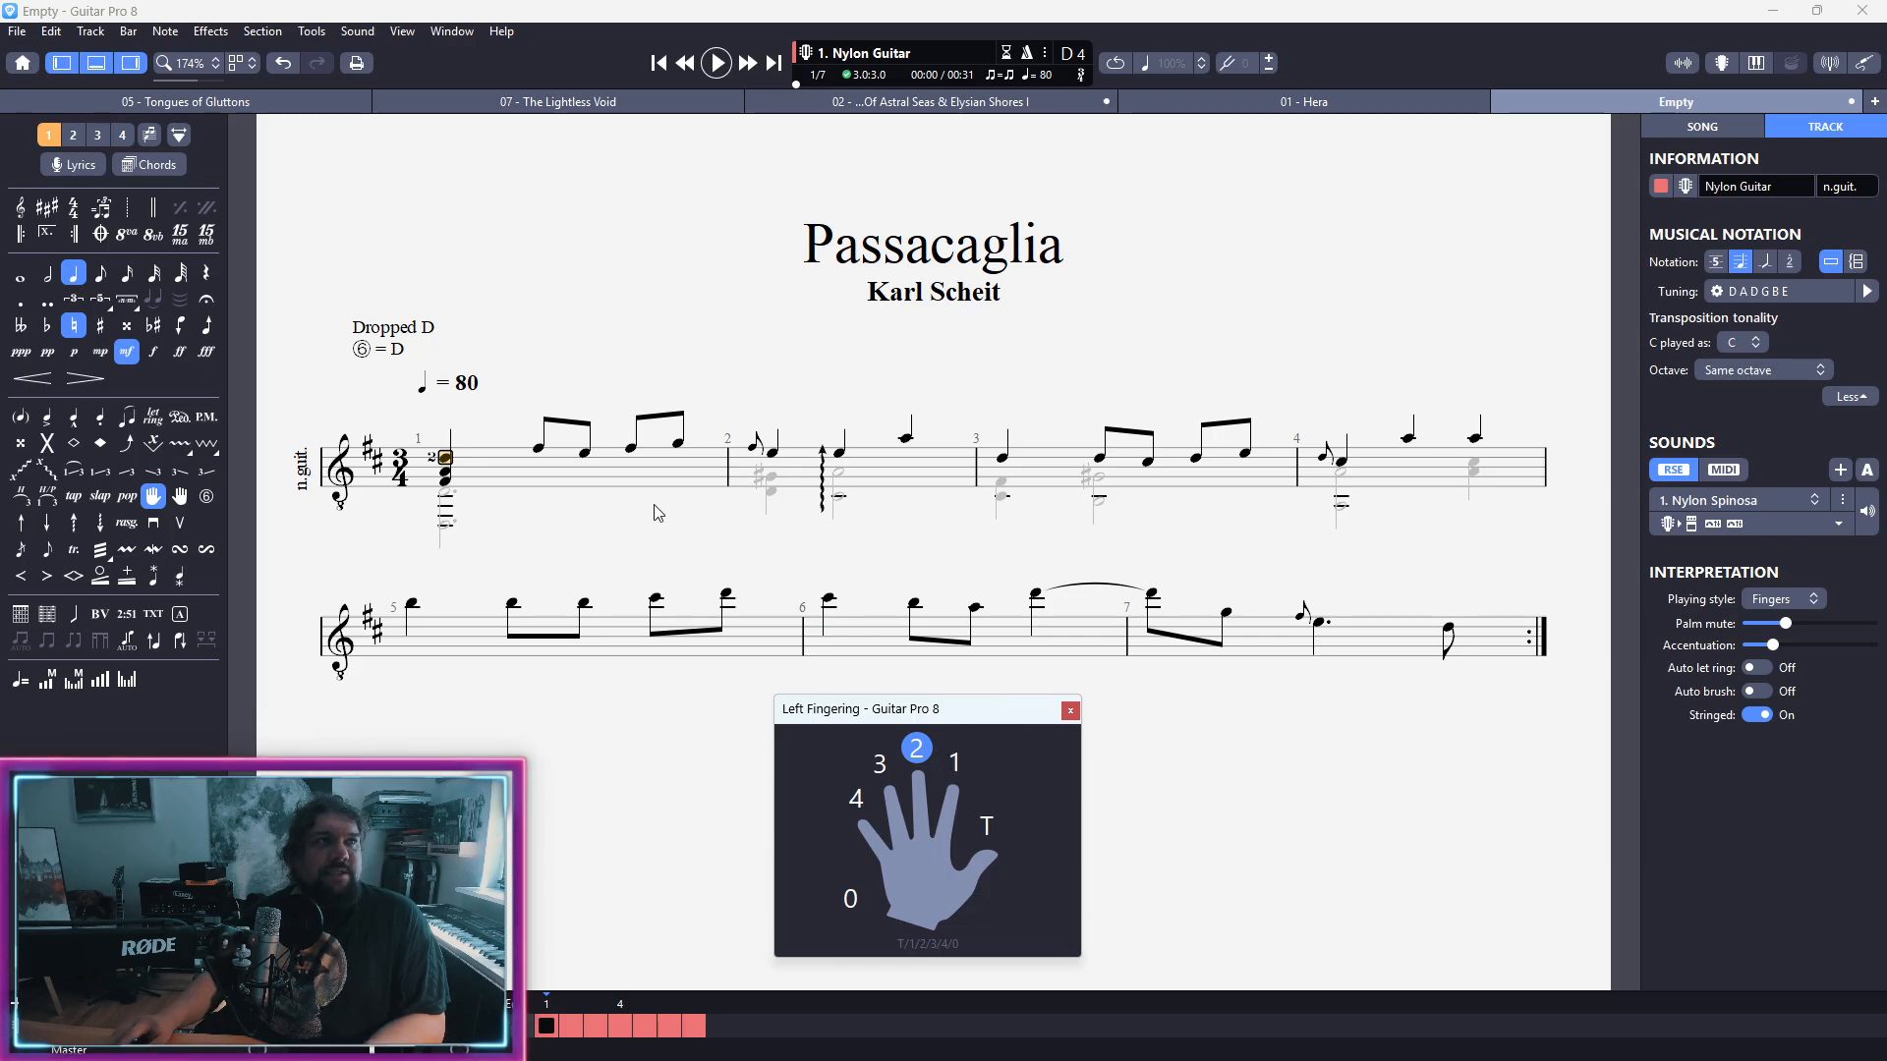
Step: Assign left-hand finger 1 to the A and finger 3 to the F-sharp in the first voice's opening chord of bar 1
key("Down")
key("Down")
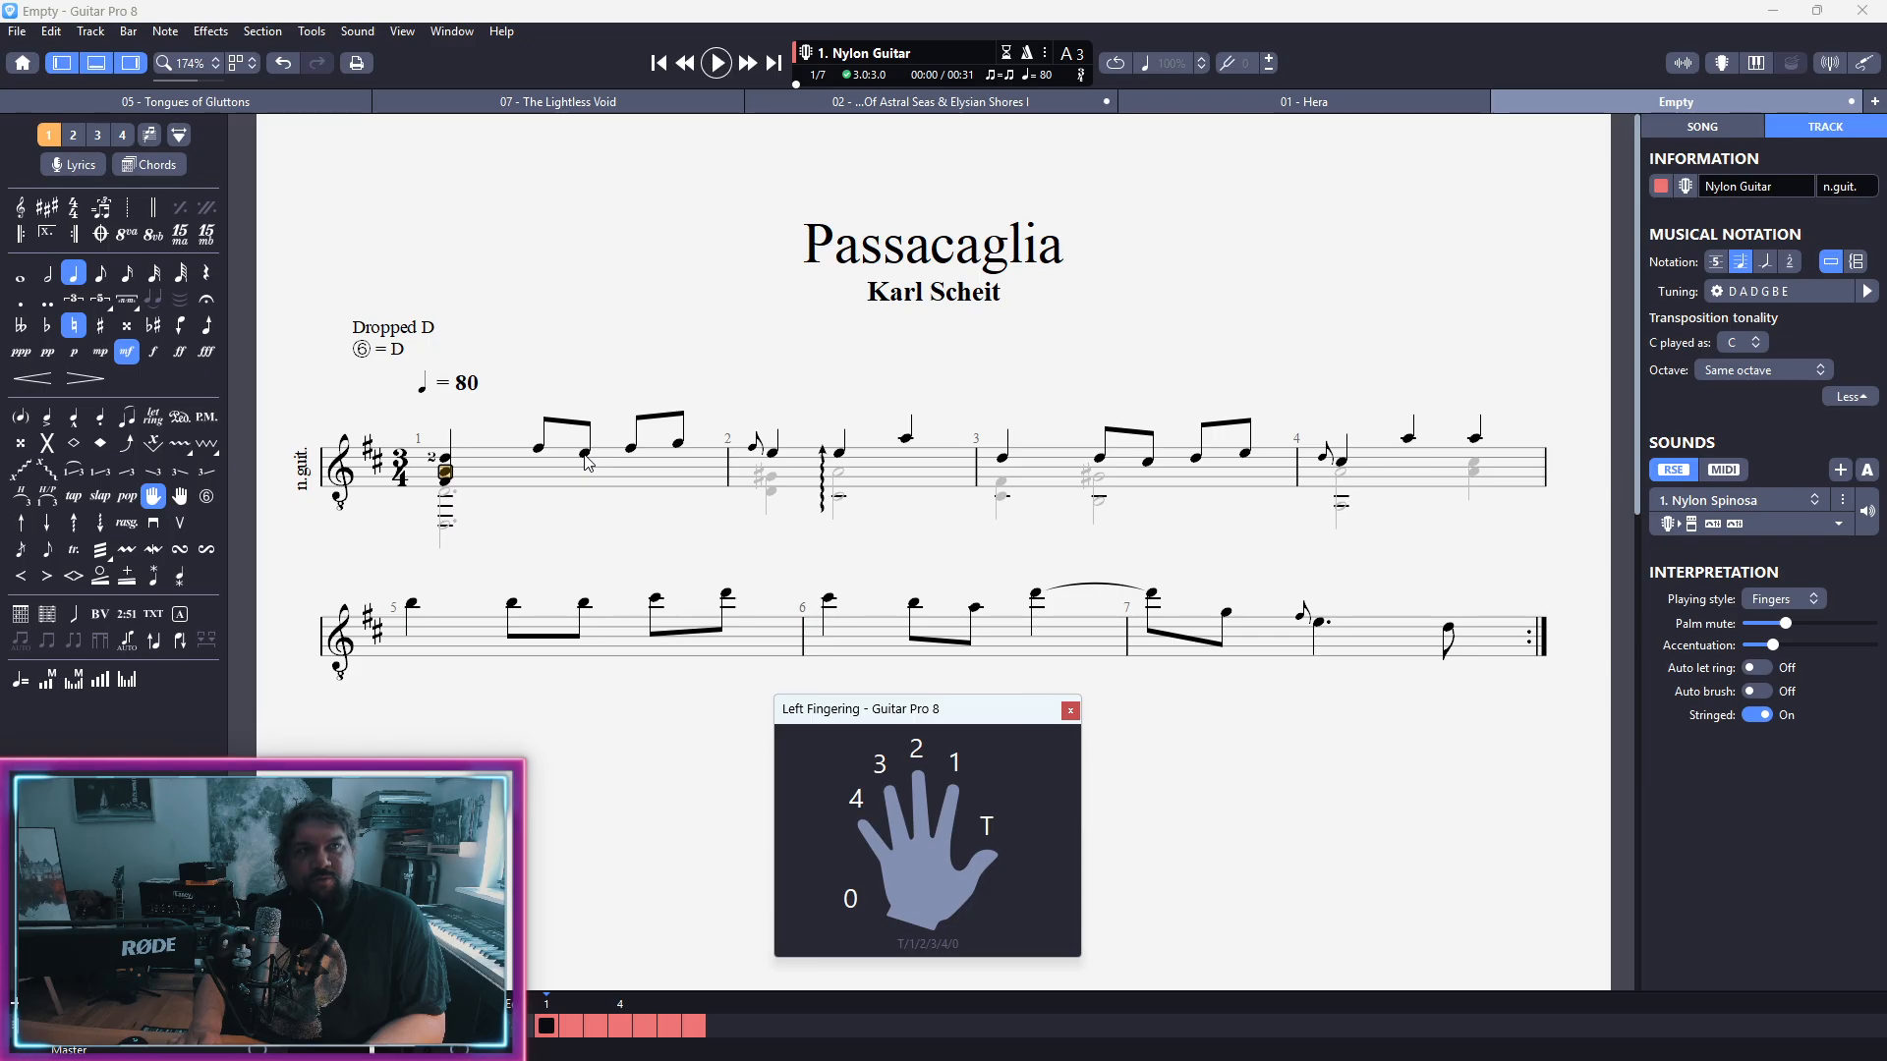
key("t")
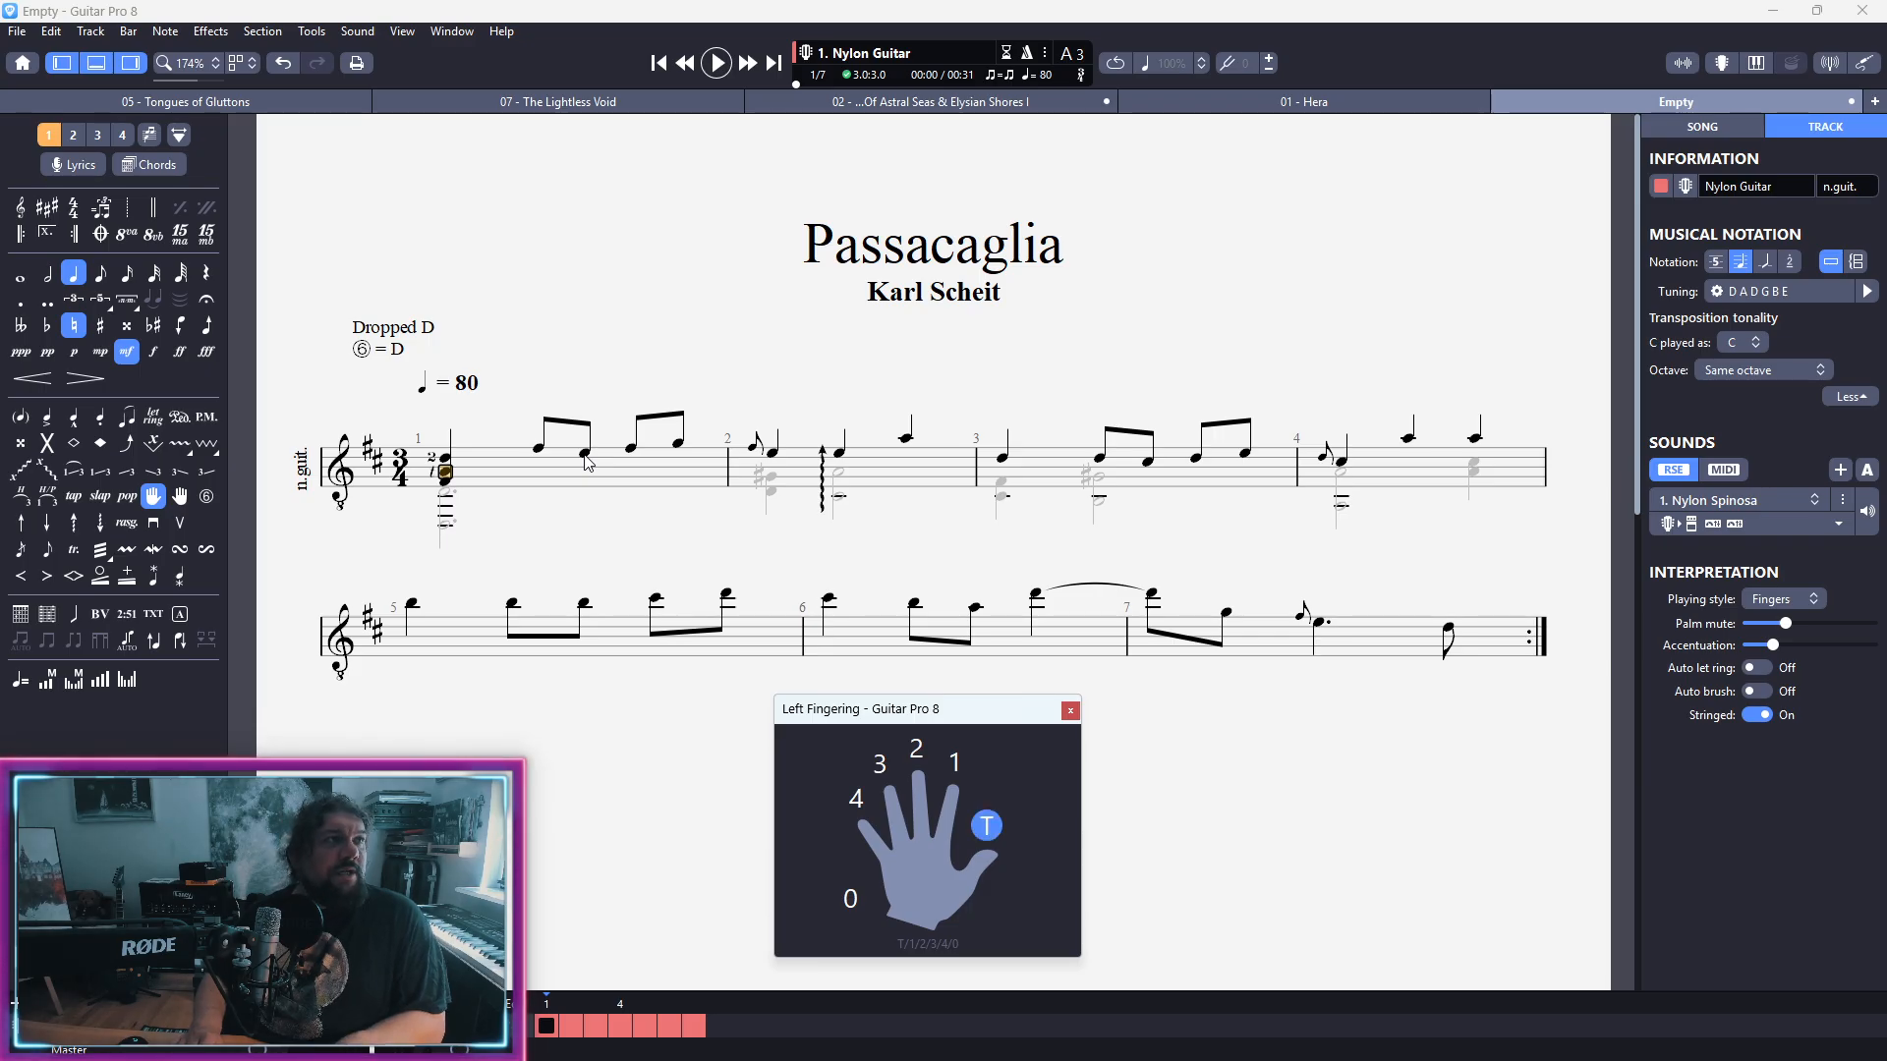
key("1")
key("Down")
key("Down")
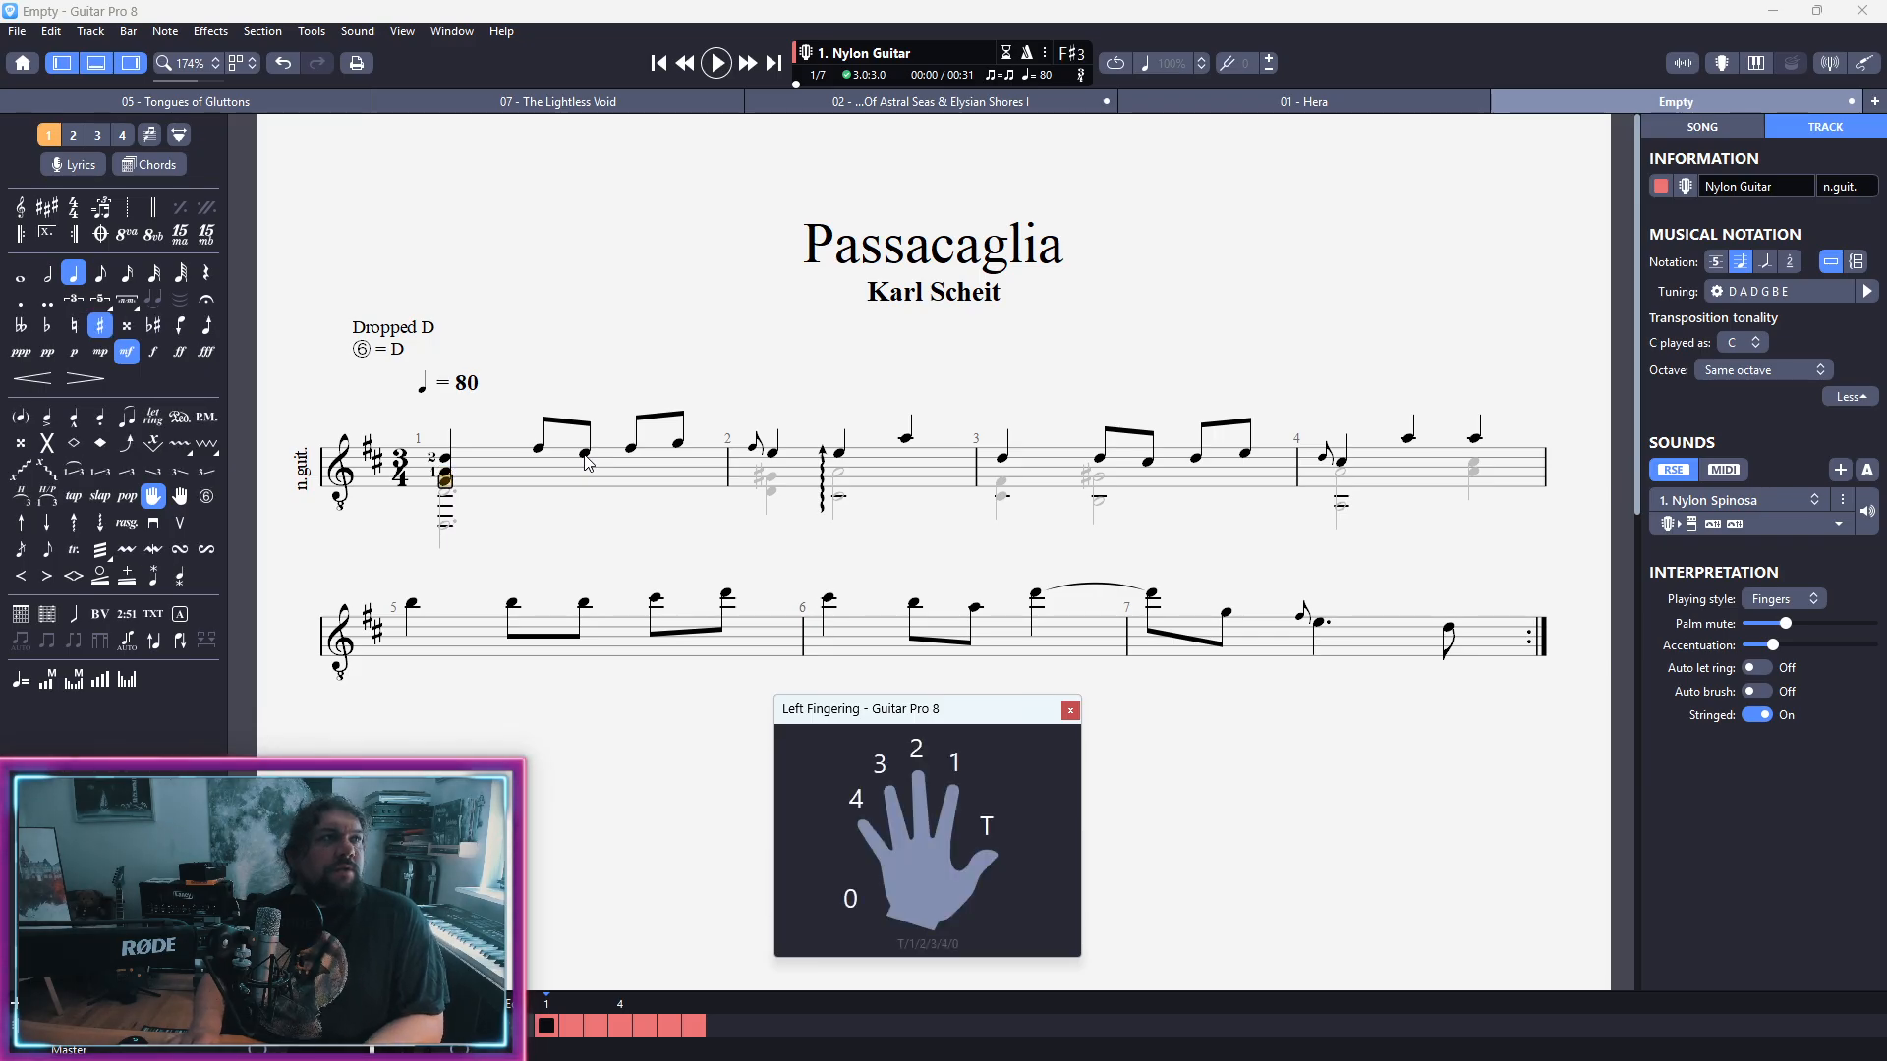
key("3")
Step: Assign left-hand finger 4 to the upper D of the second voice's opening chord in bar 1
key("Down")
key("Down")
key("Down")
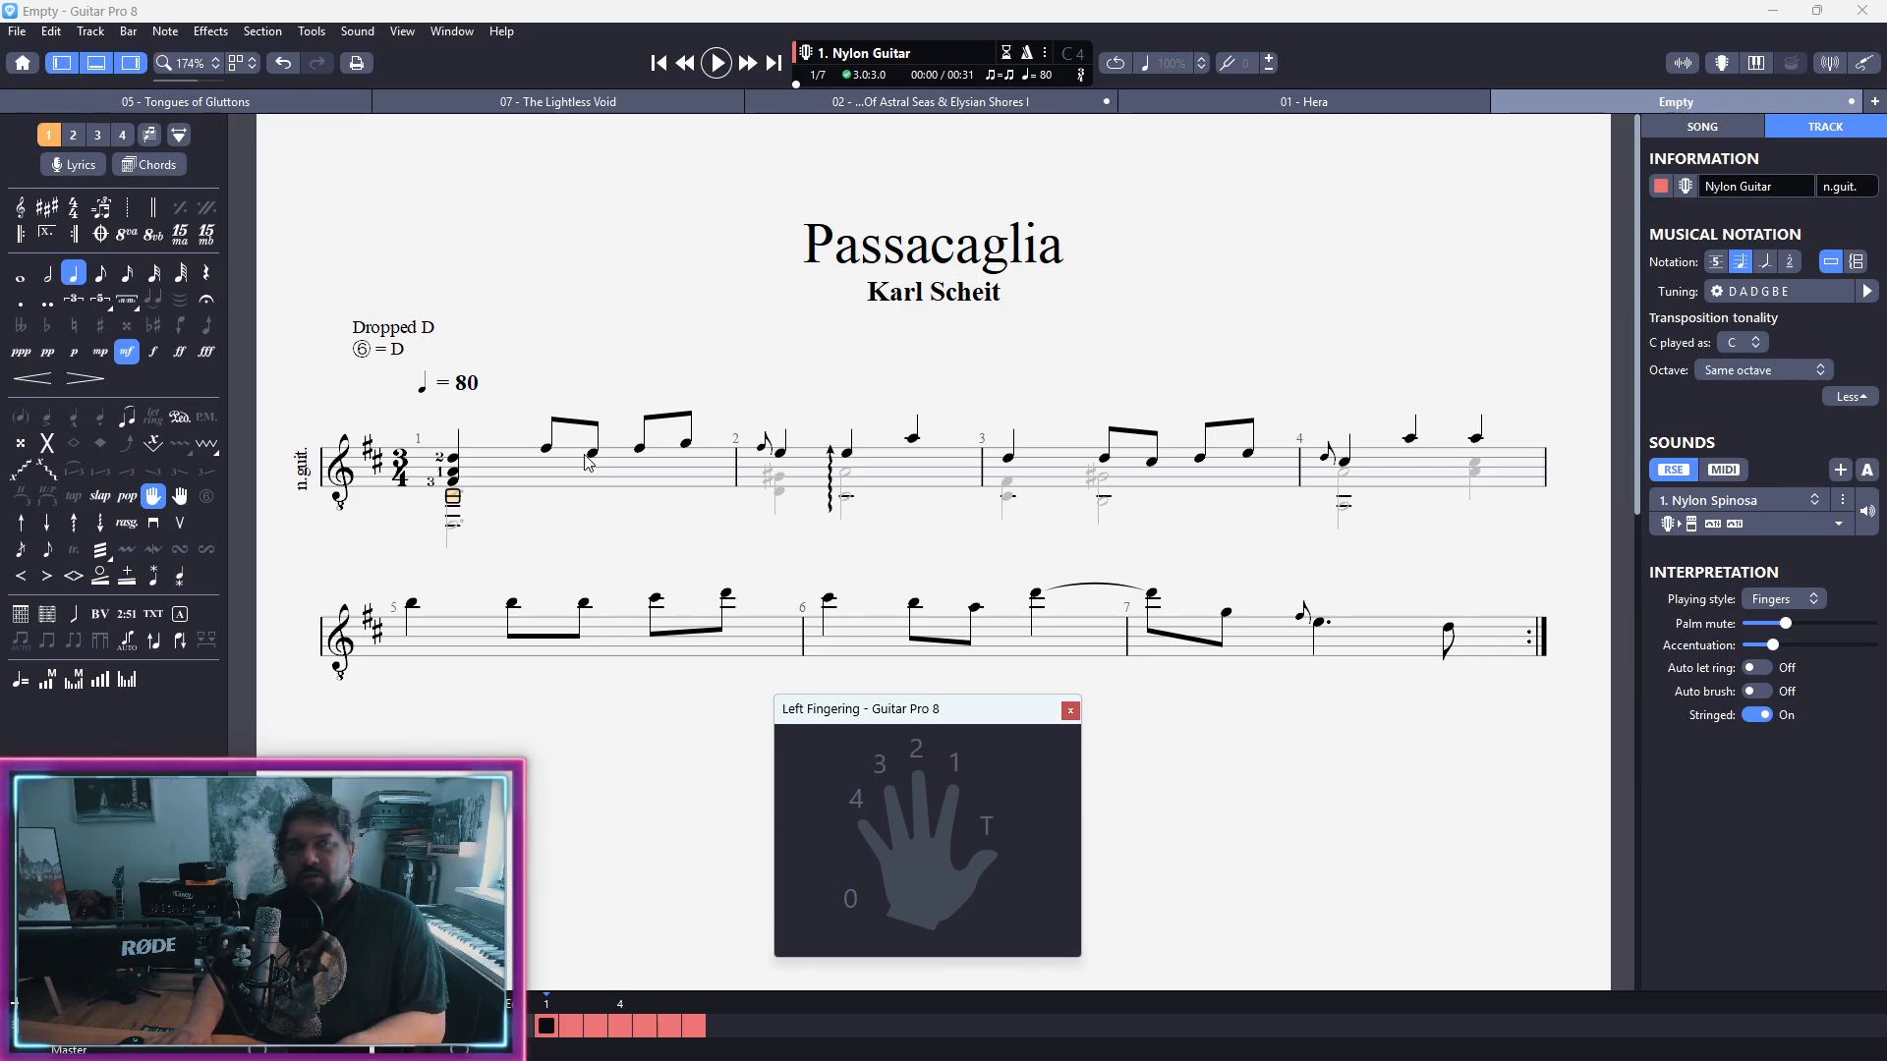
key("ctrl+2")
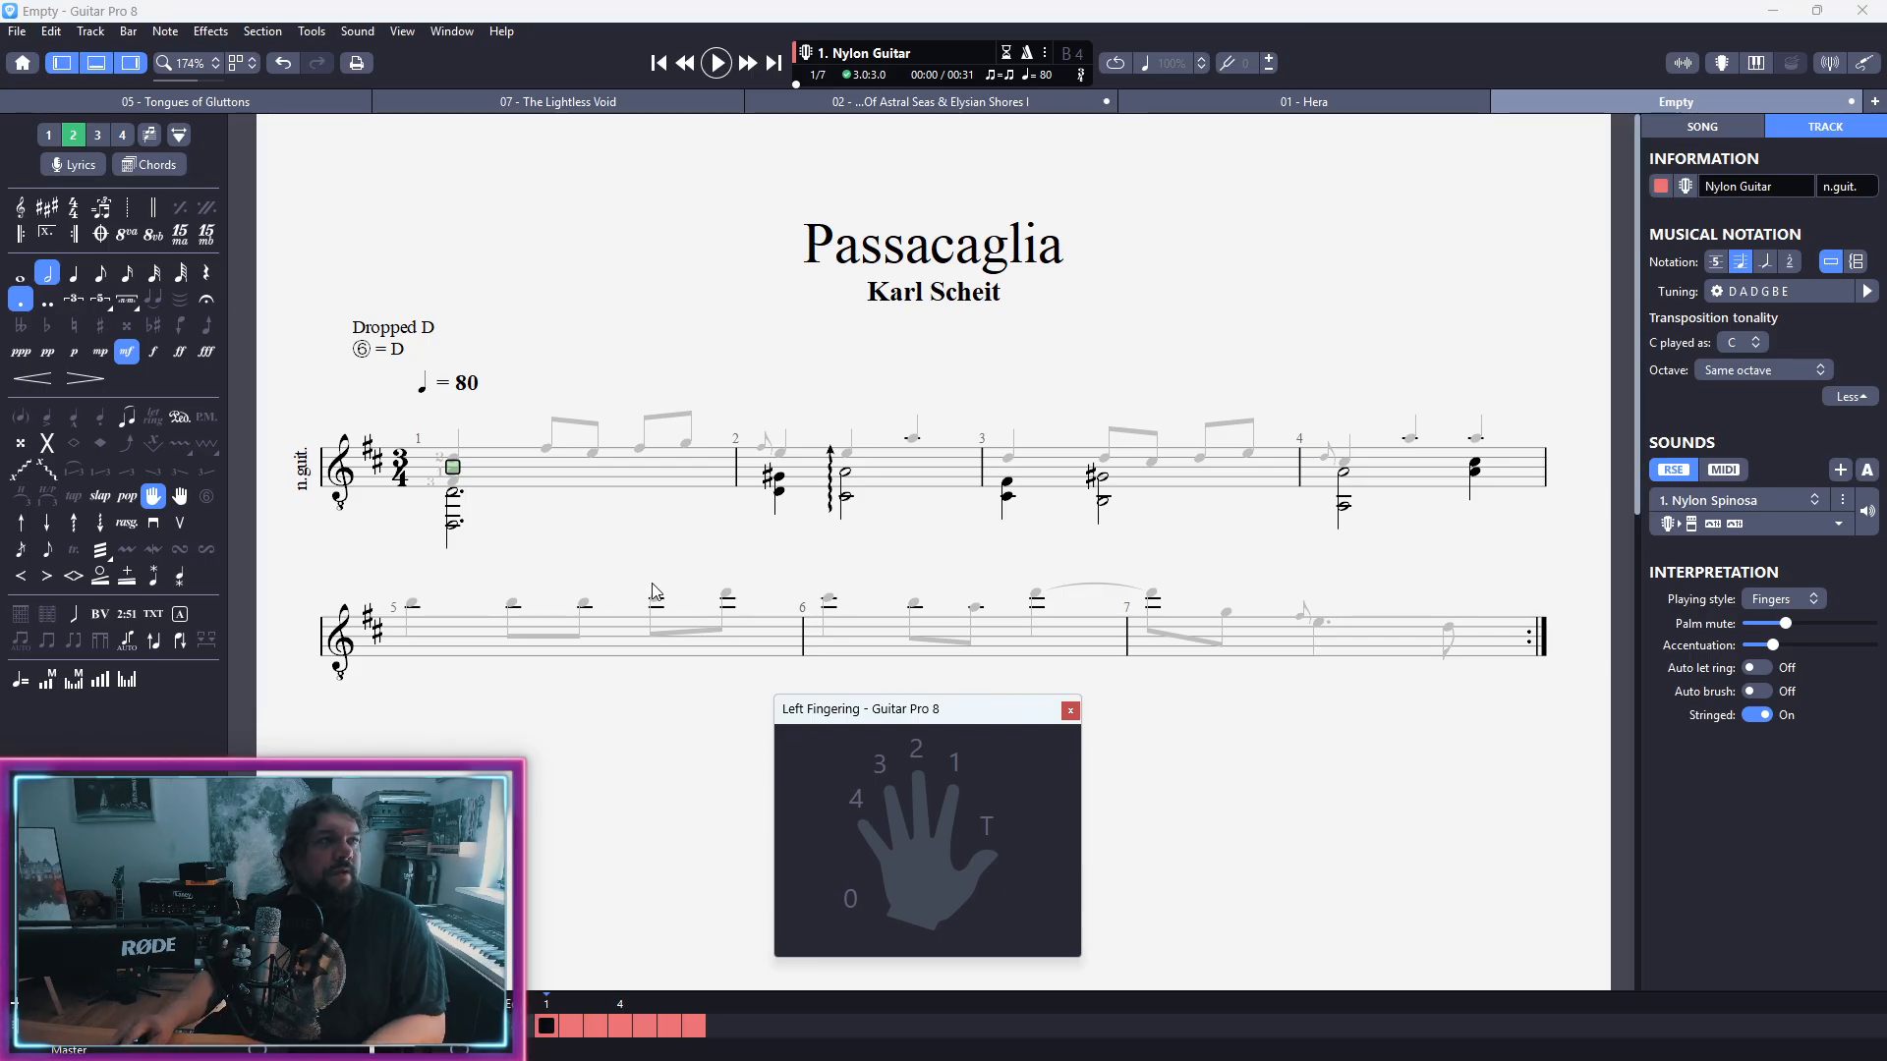
key("Down")
key("Down")
key("Down")
key("Down")
key("Down")
key("Down")
key("Up")
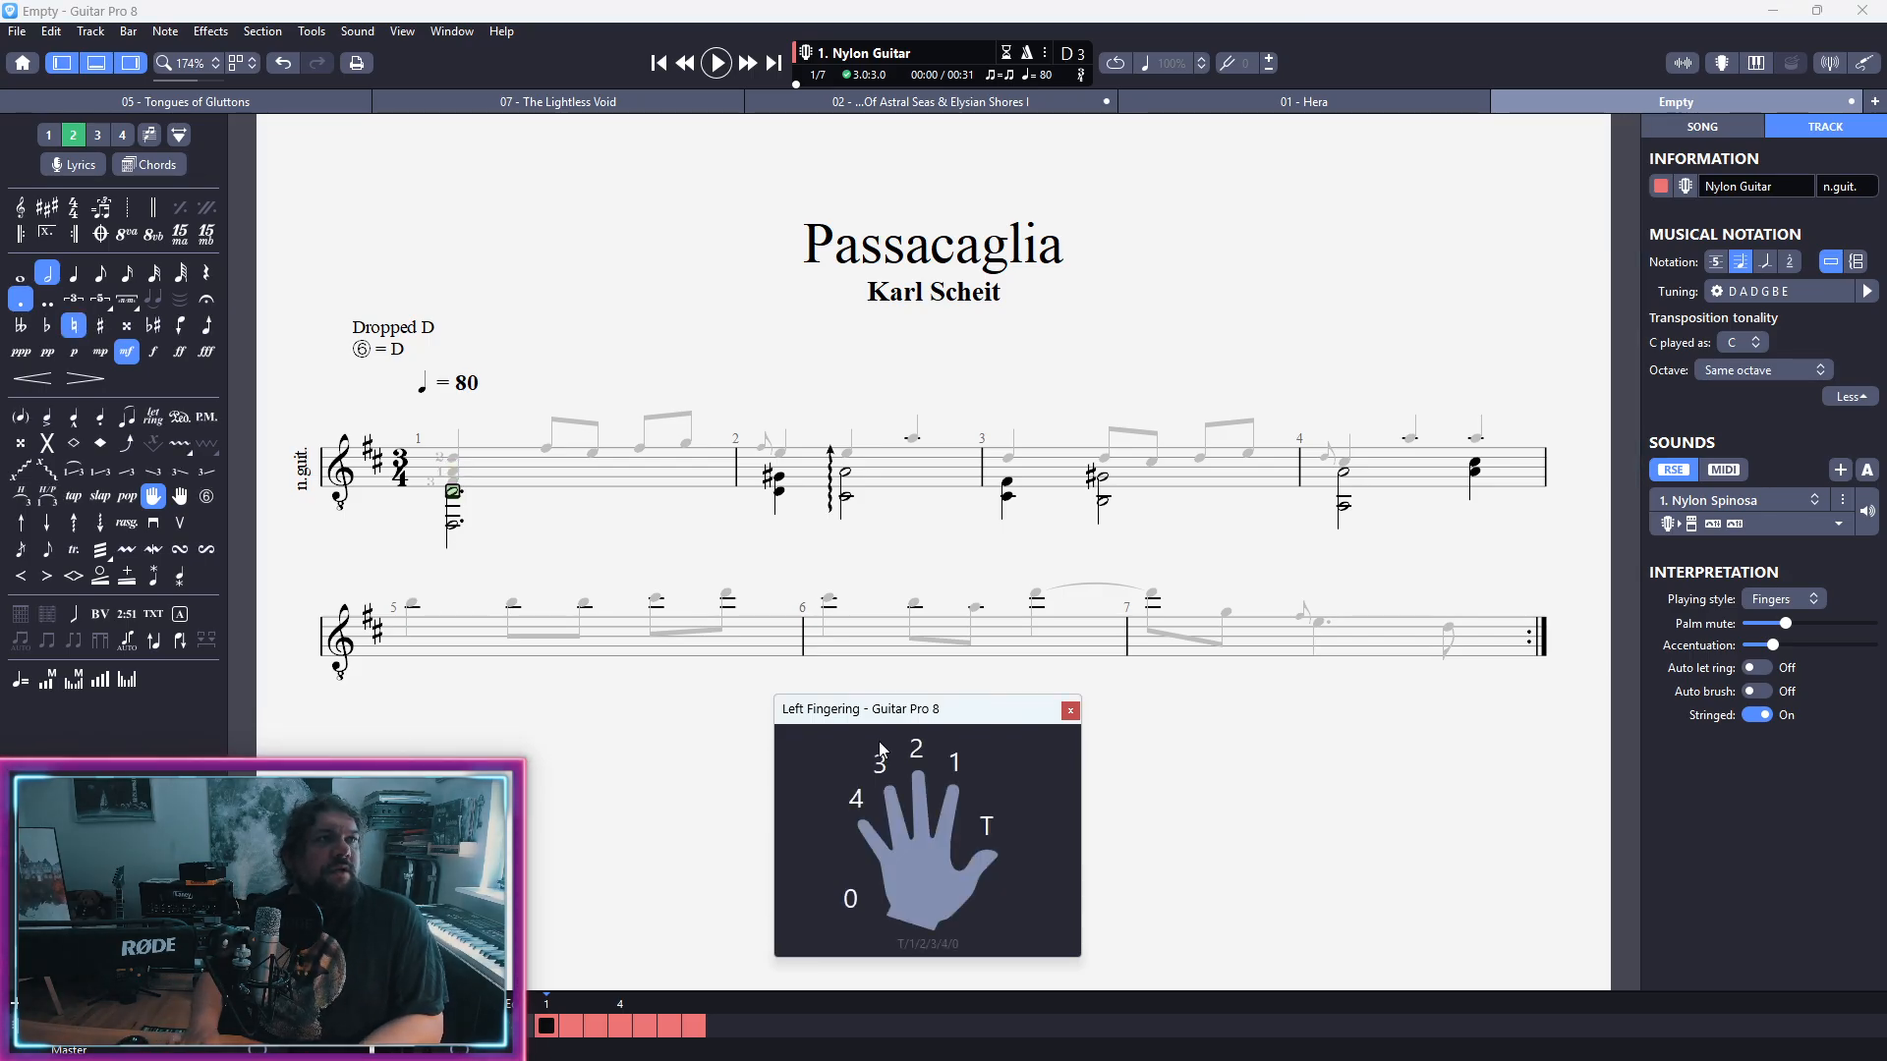
key("4")
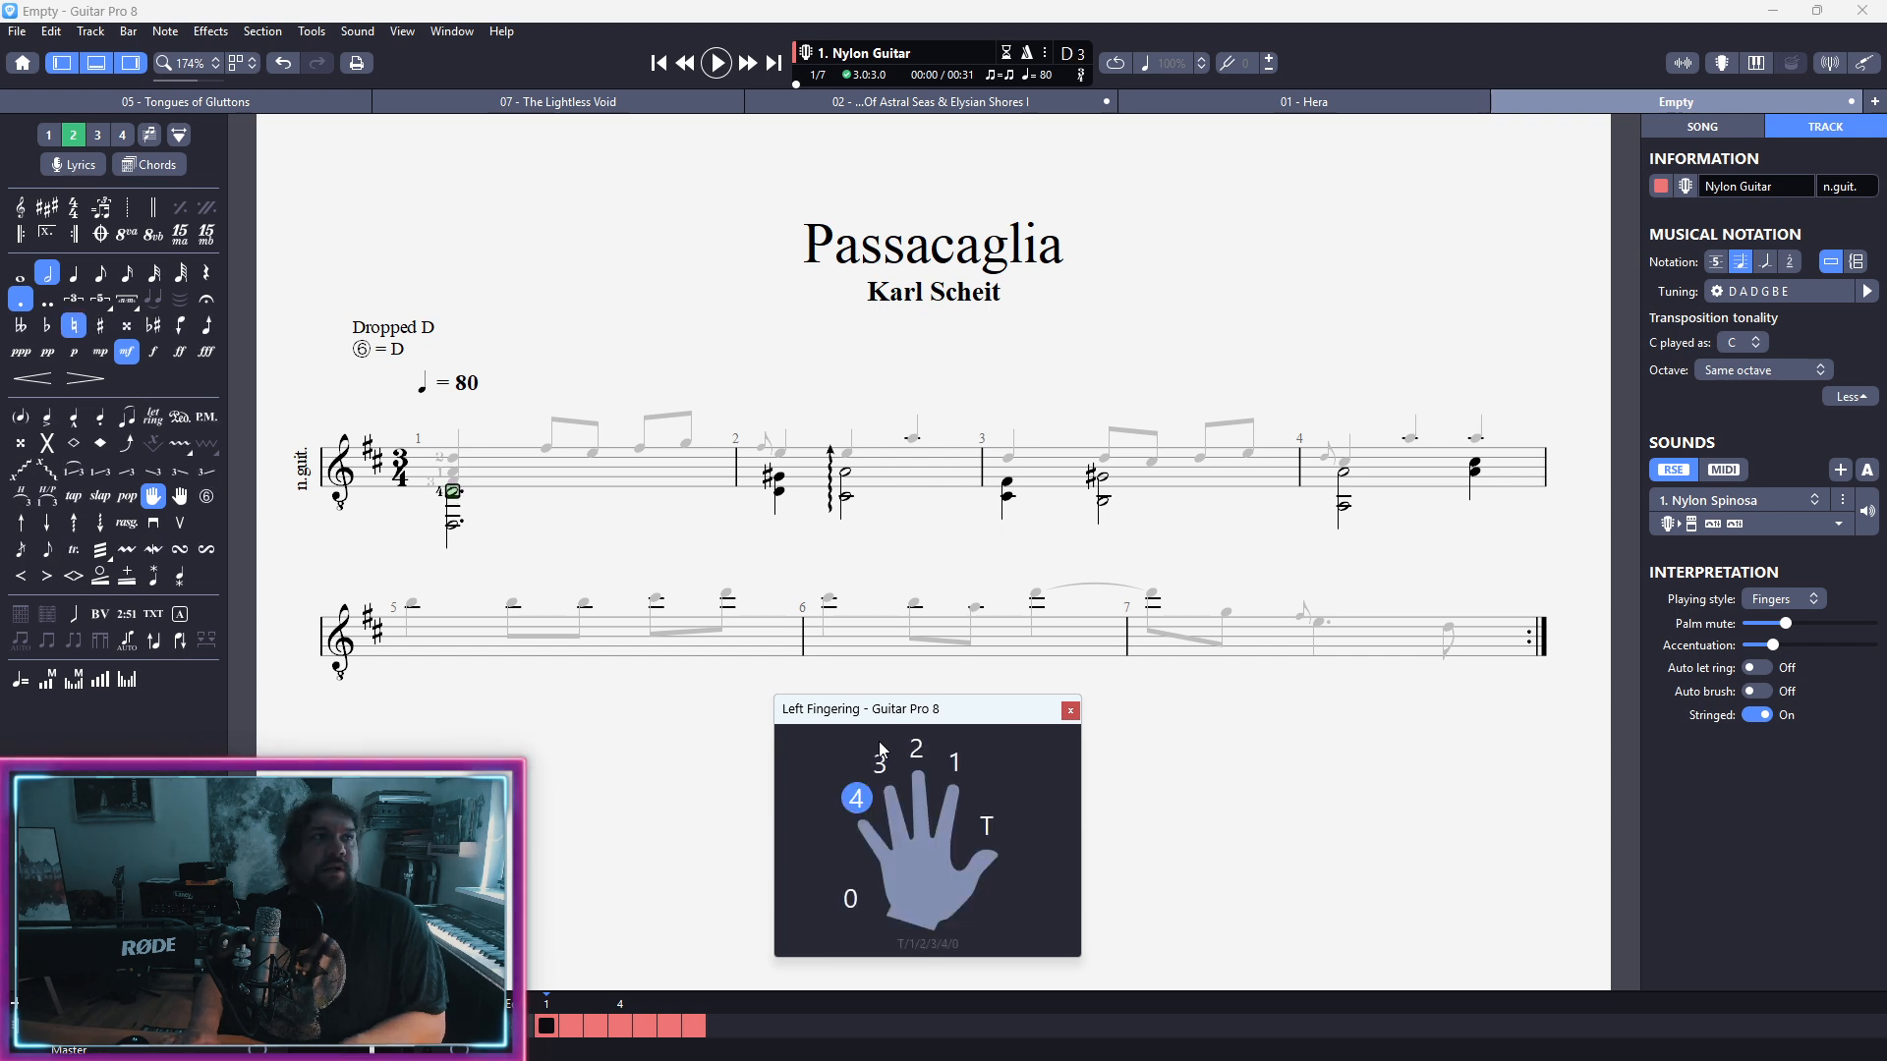
Step: Return to the first voice and turn on multivoice editing
left_click(510, 489)
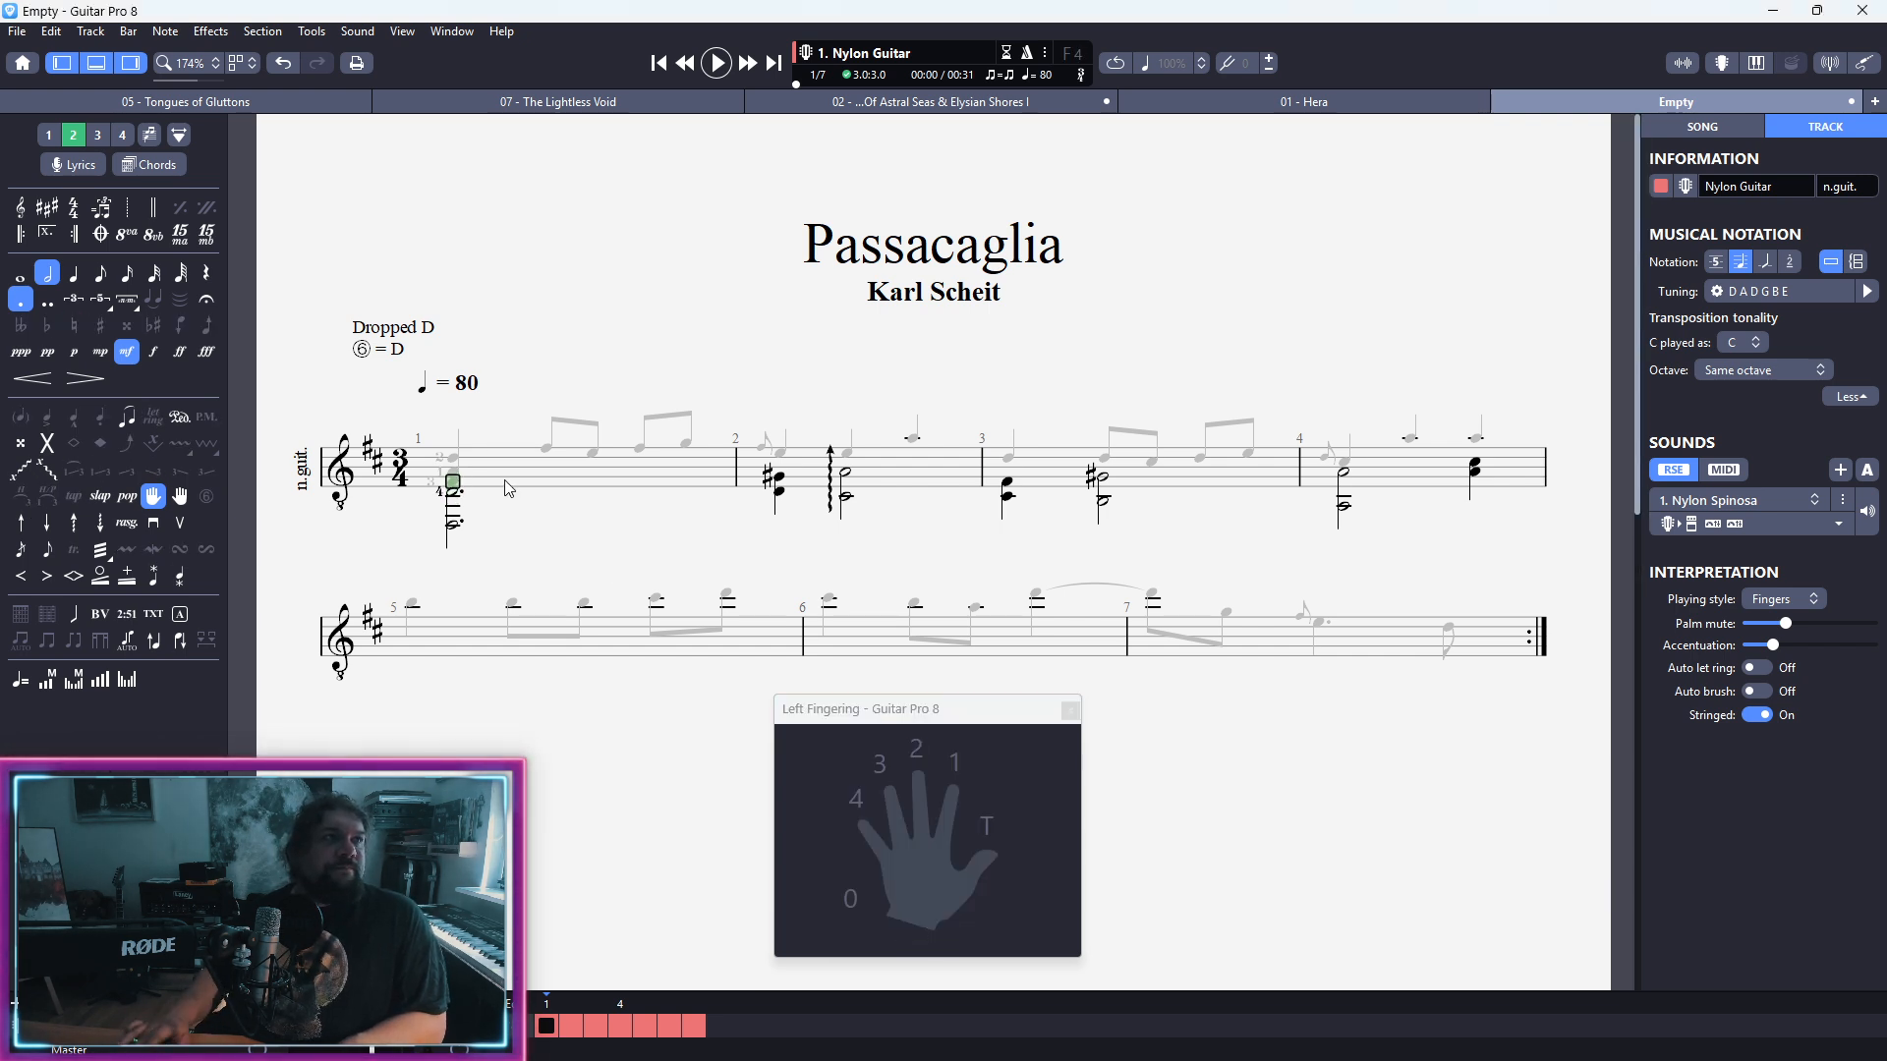
key("ctrl+1")
key("ctrl+m")
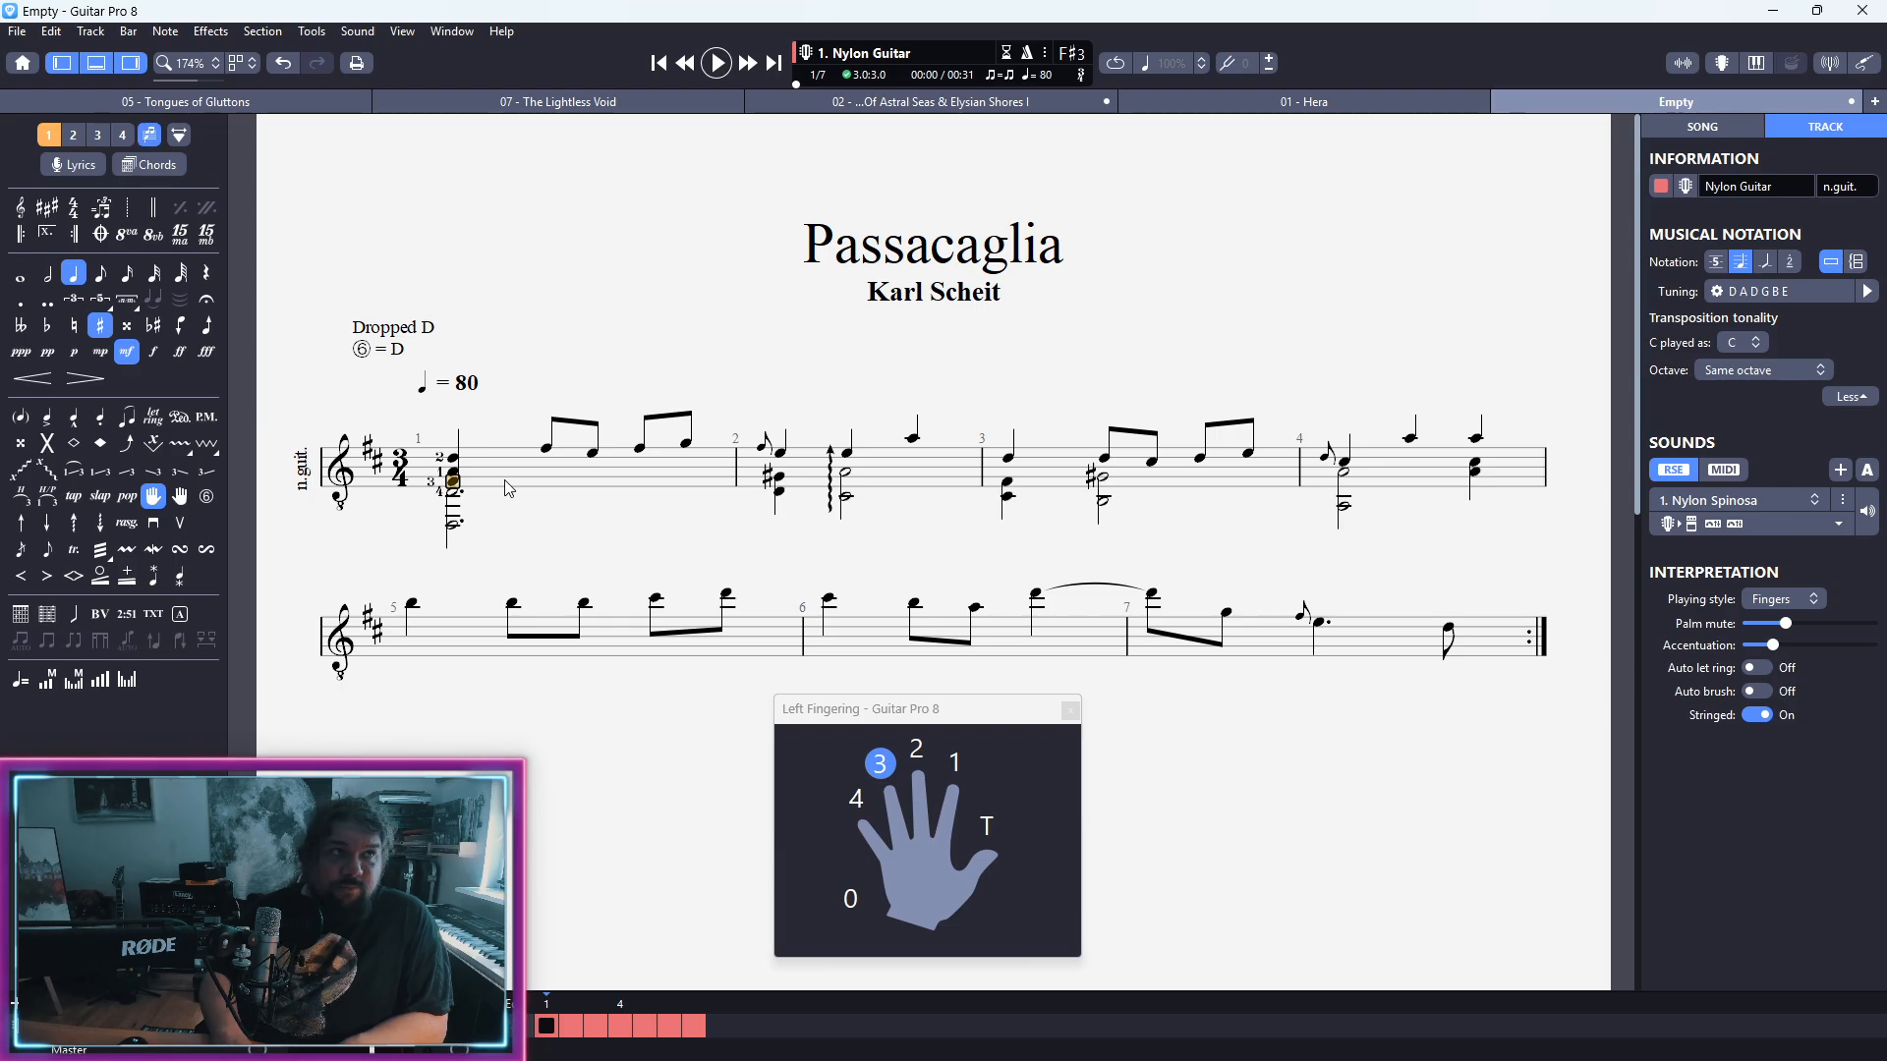
Step: Assign left-hand fingers 1, 0, 1 and 3 in order to the four eighth notes of bar 1
key("Right")
key("Up")
key("Up")
key("Up")
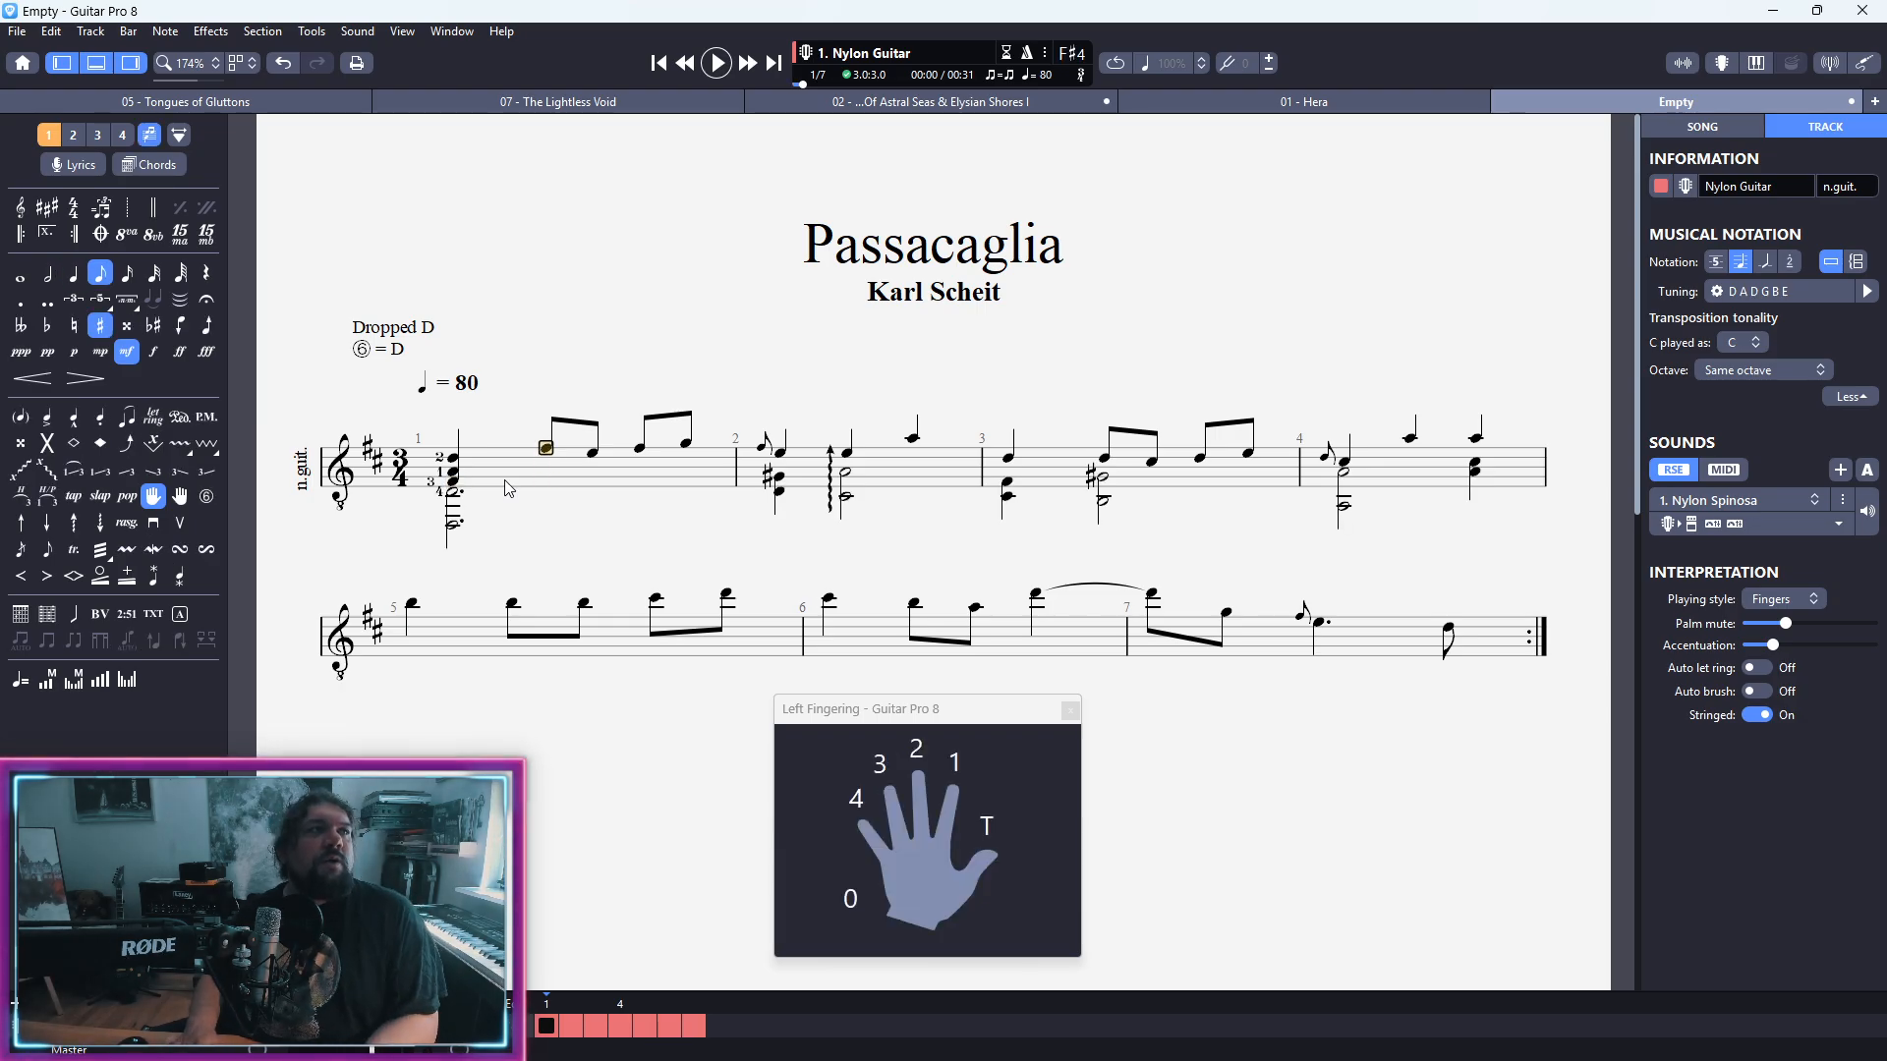
left_click(955, 722)
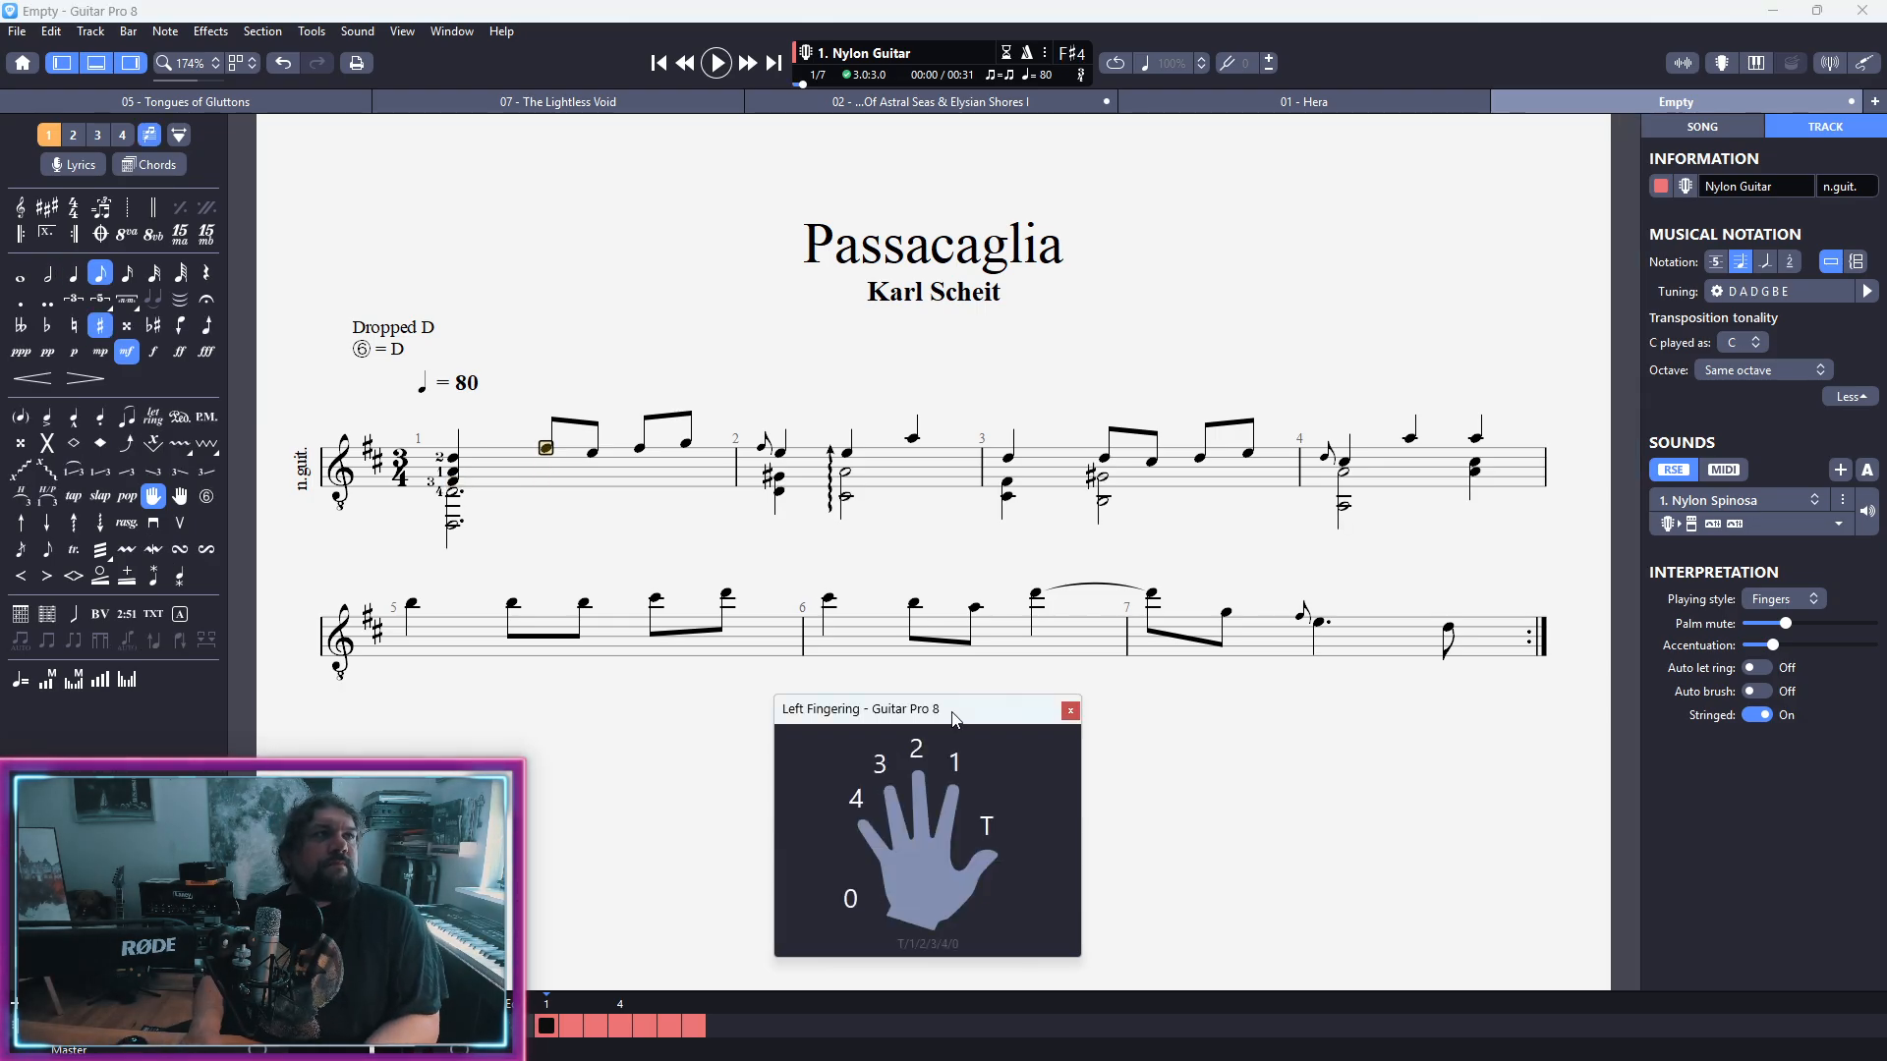
key("1")
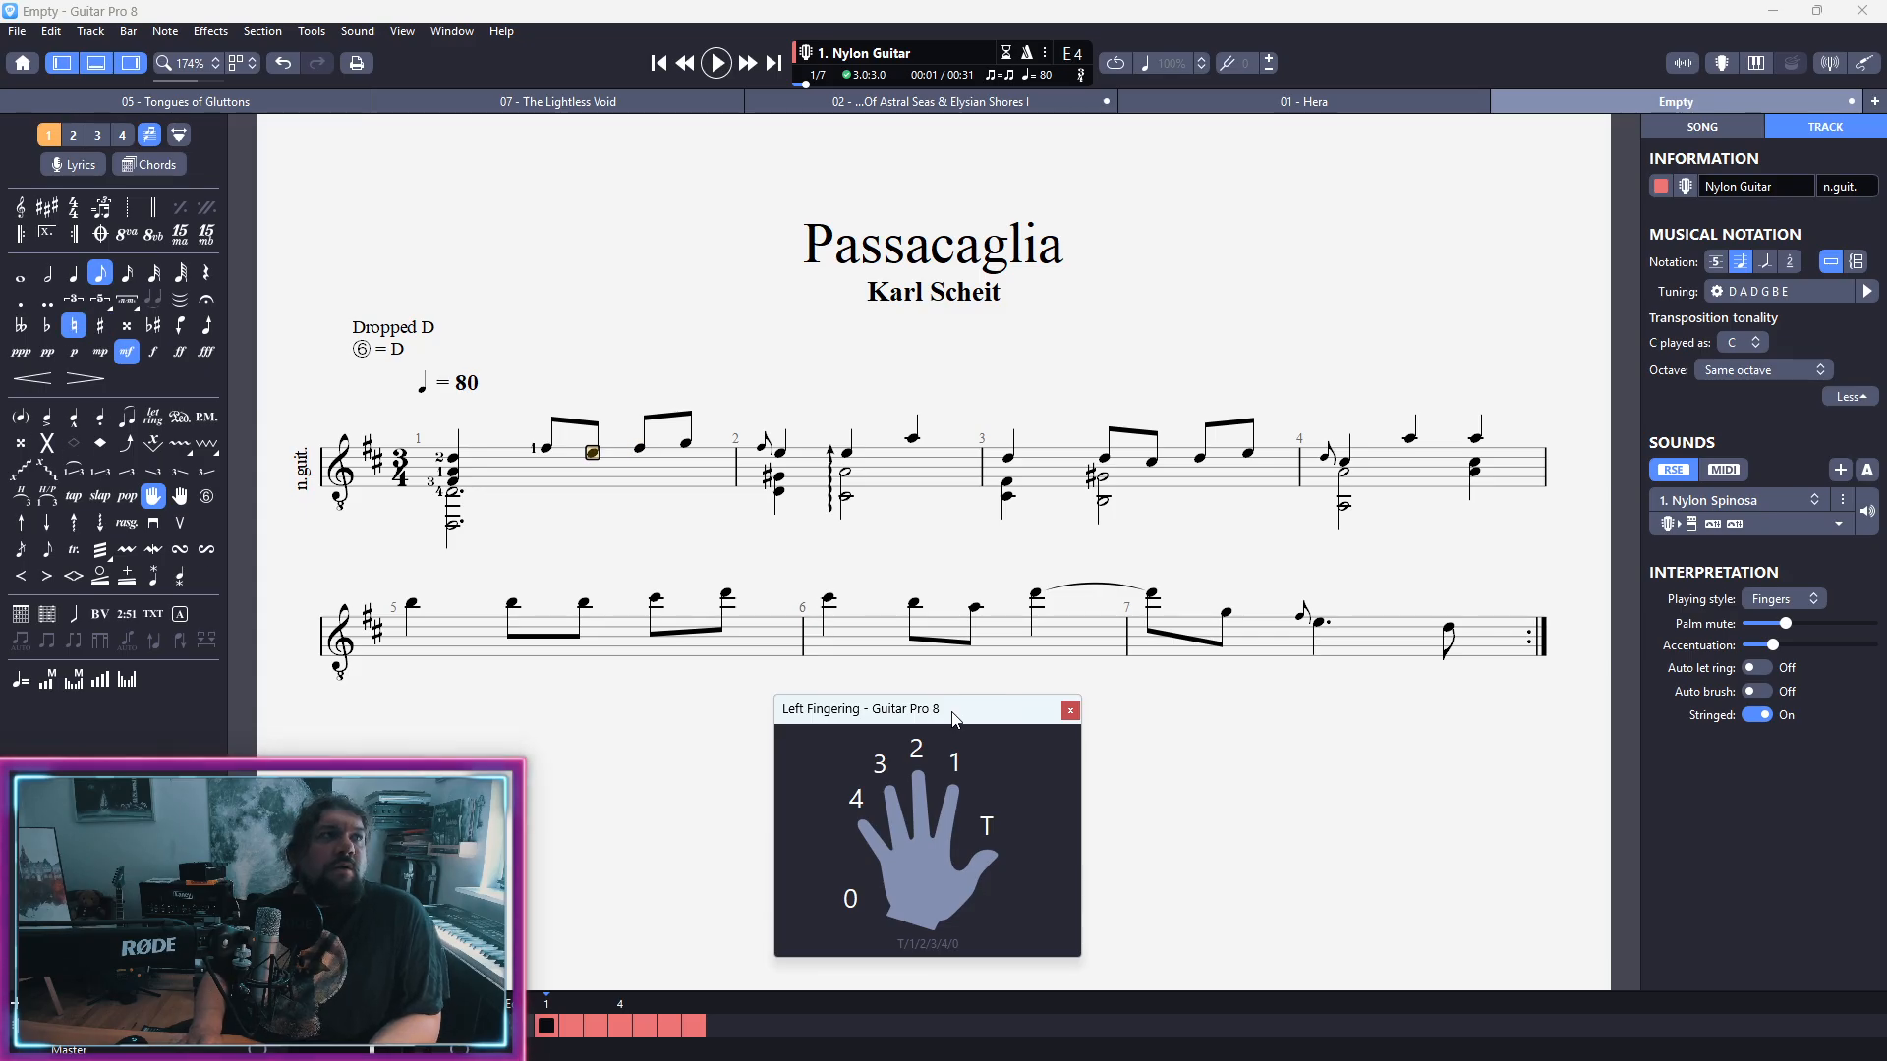
key("0")
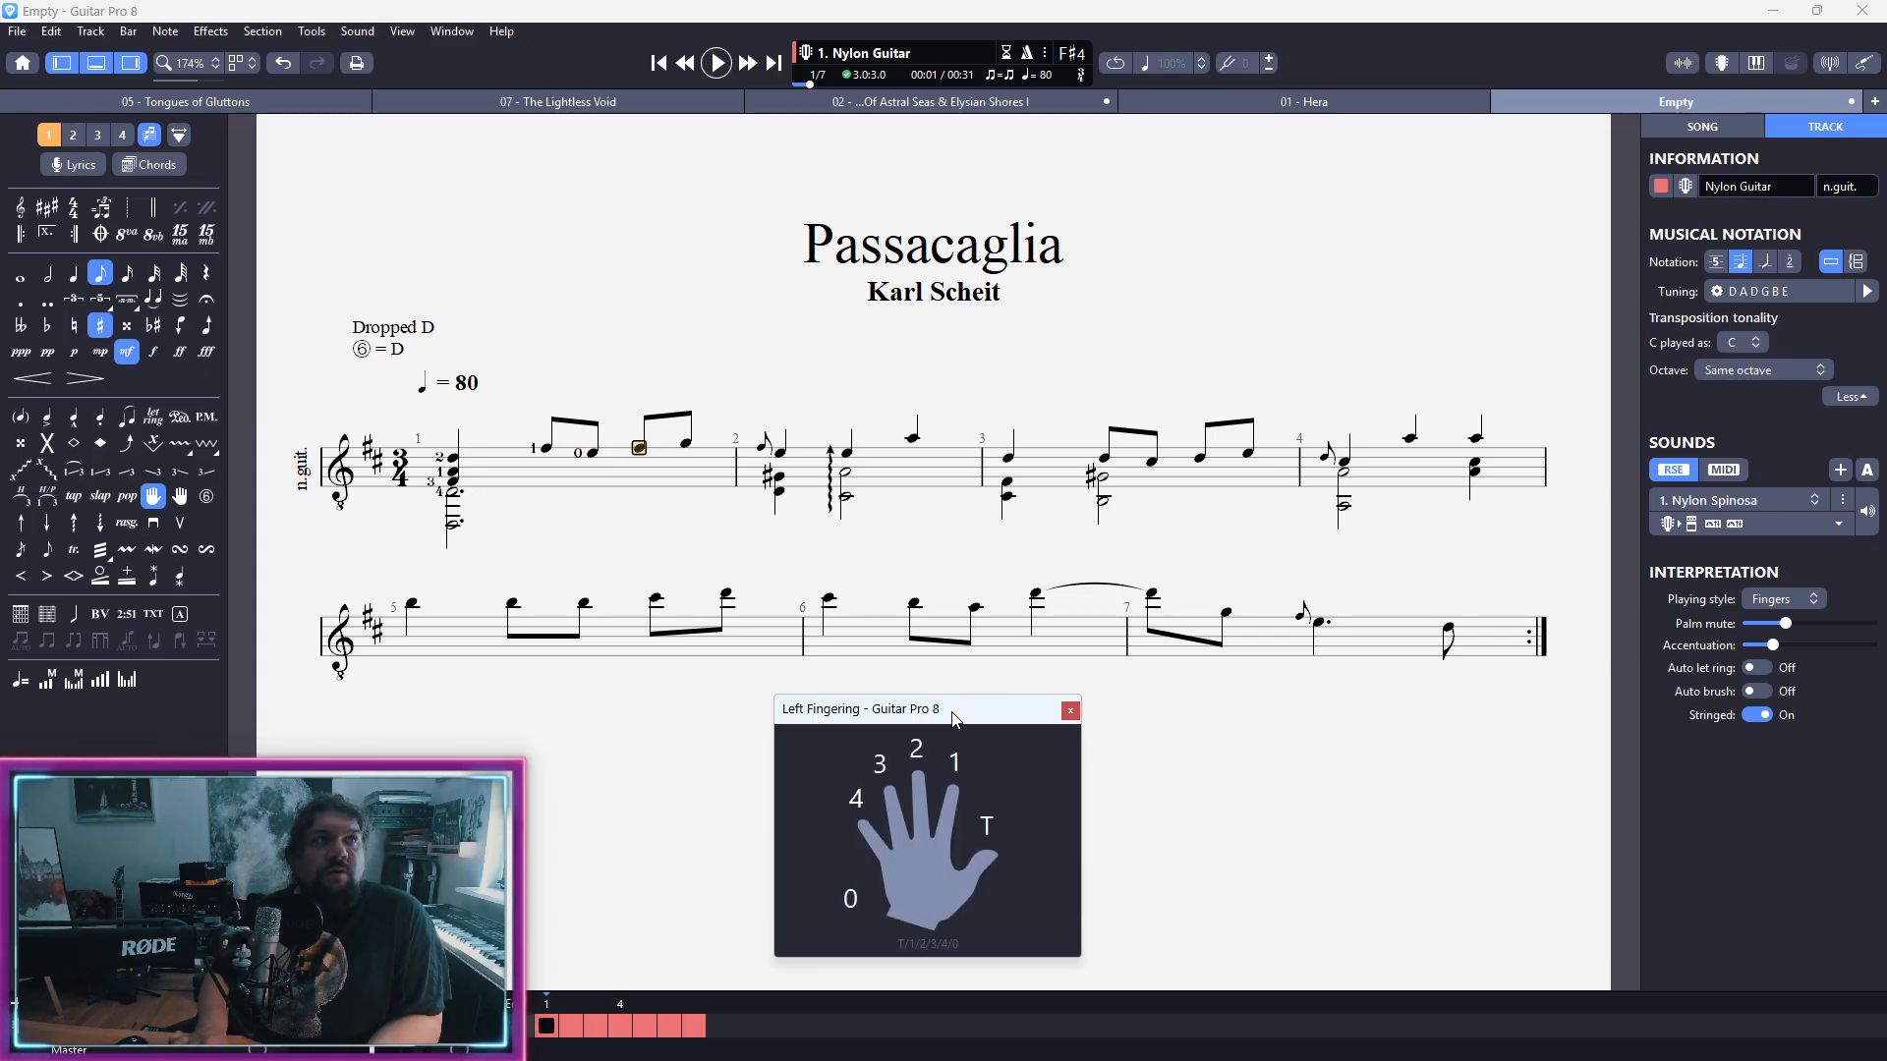
key("1")
key("3")
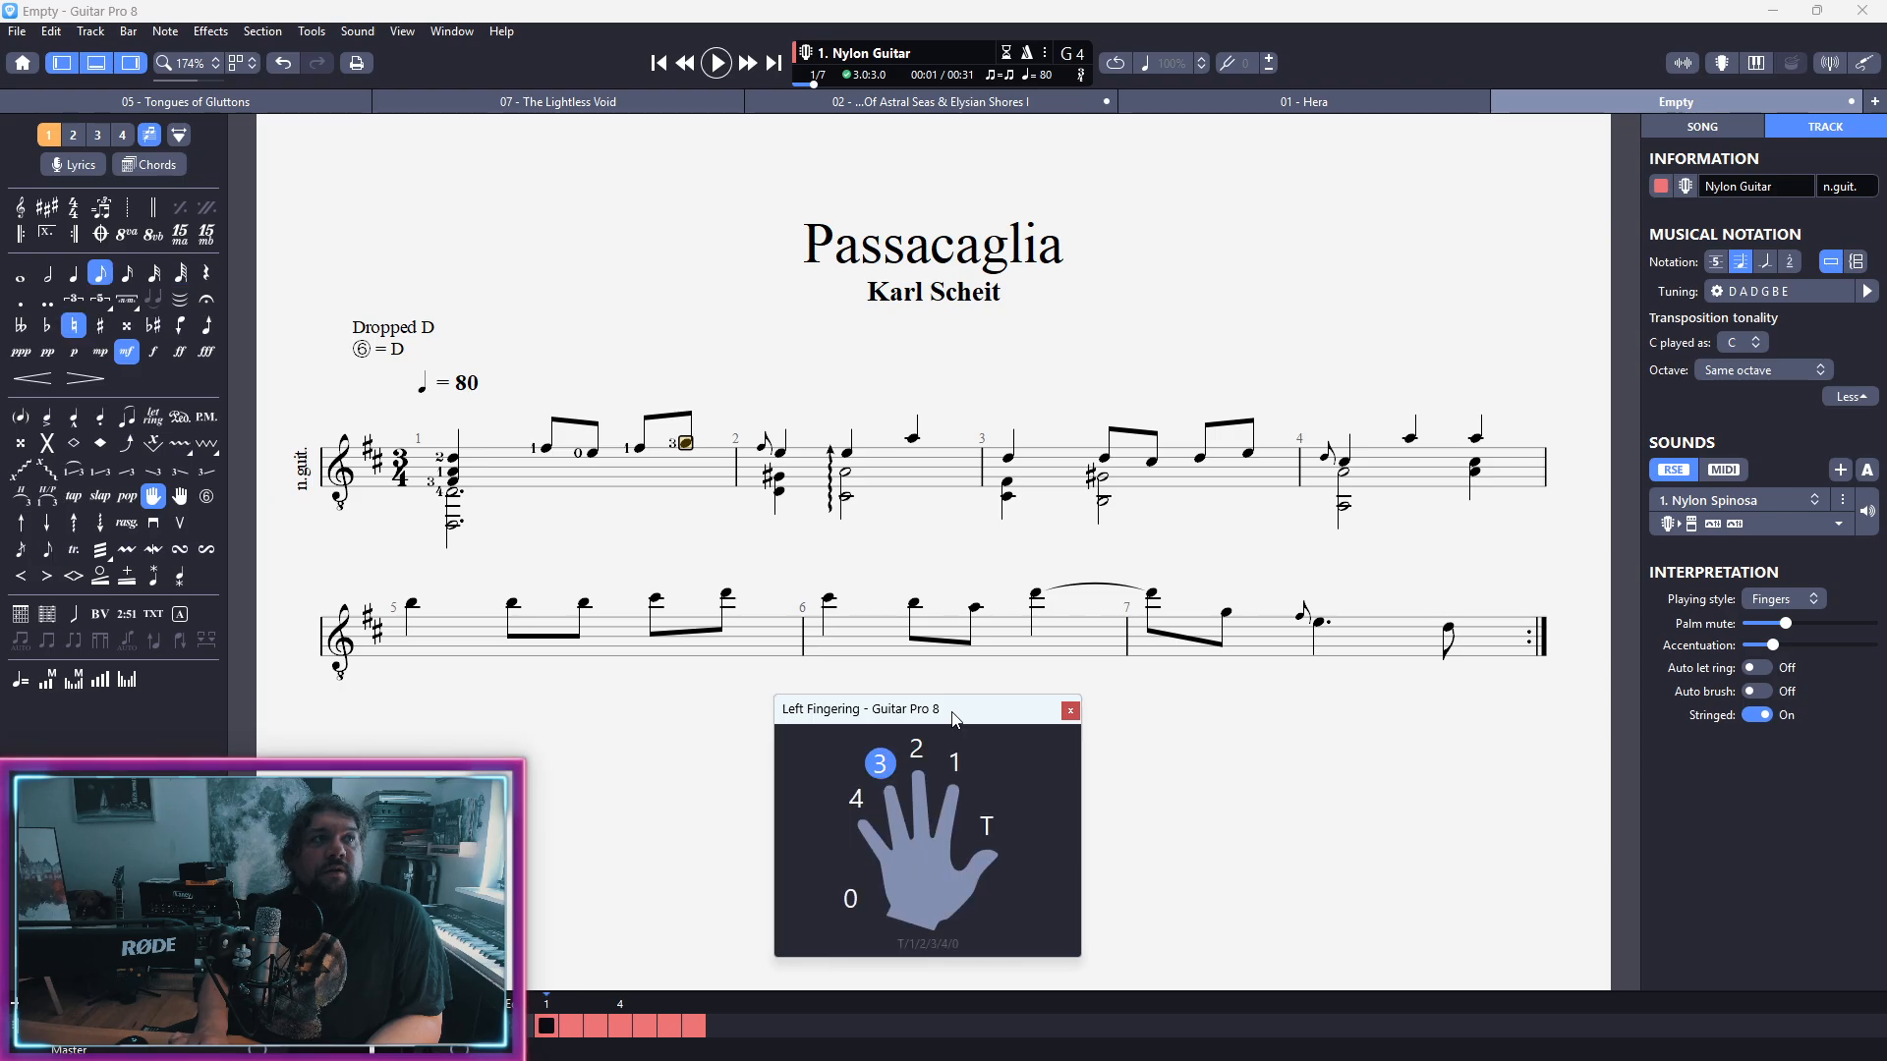
Step: Assign left-hand finger 3 to the grace note at the start of bar 2
key("Down")
key("Left")
key("Up")
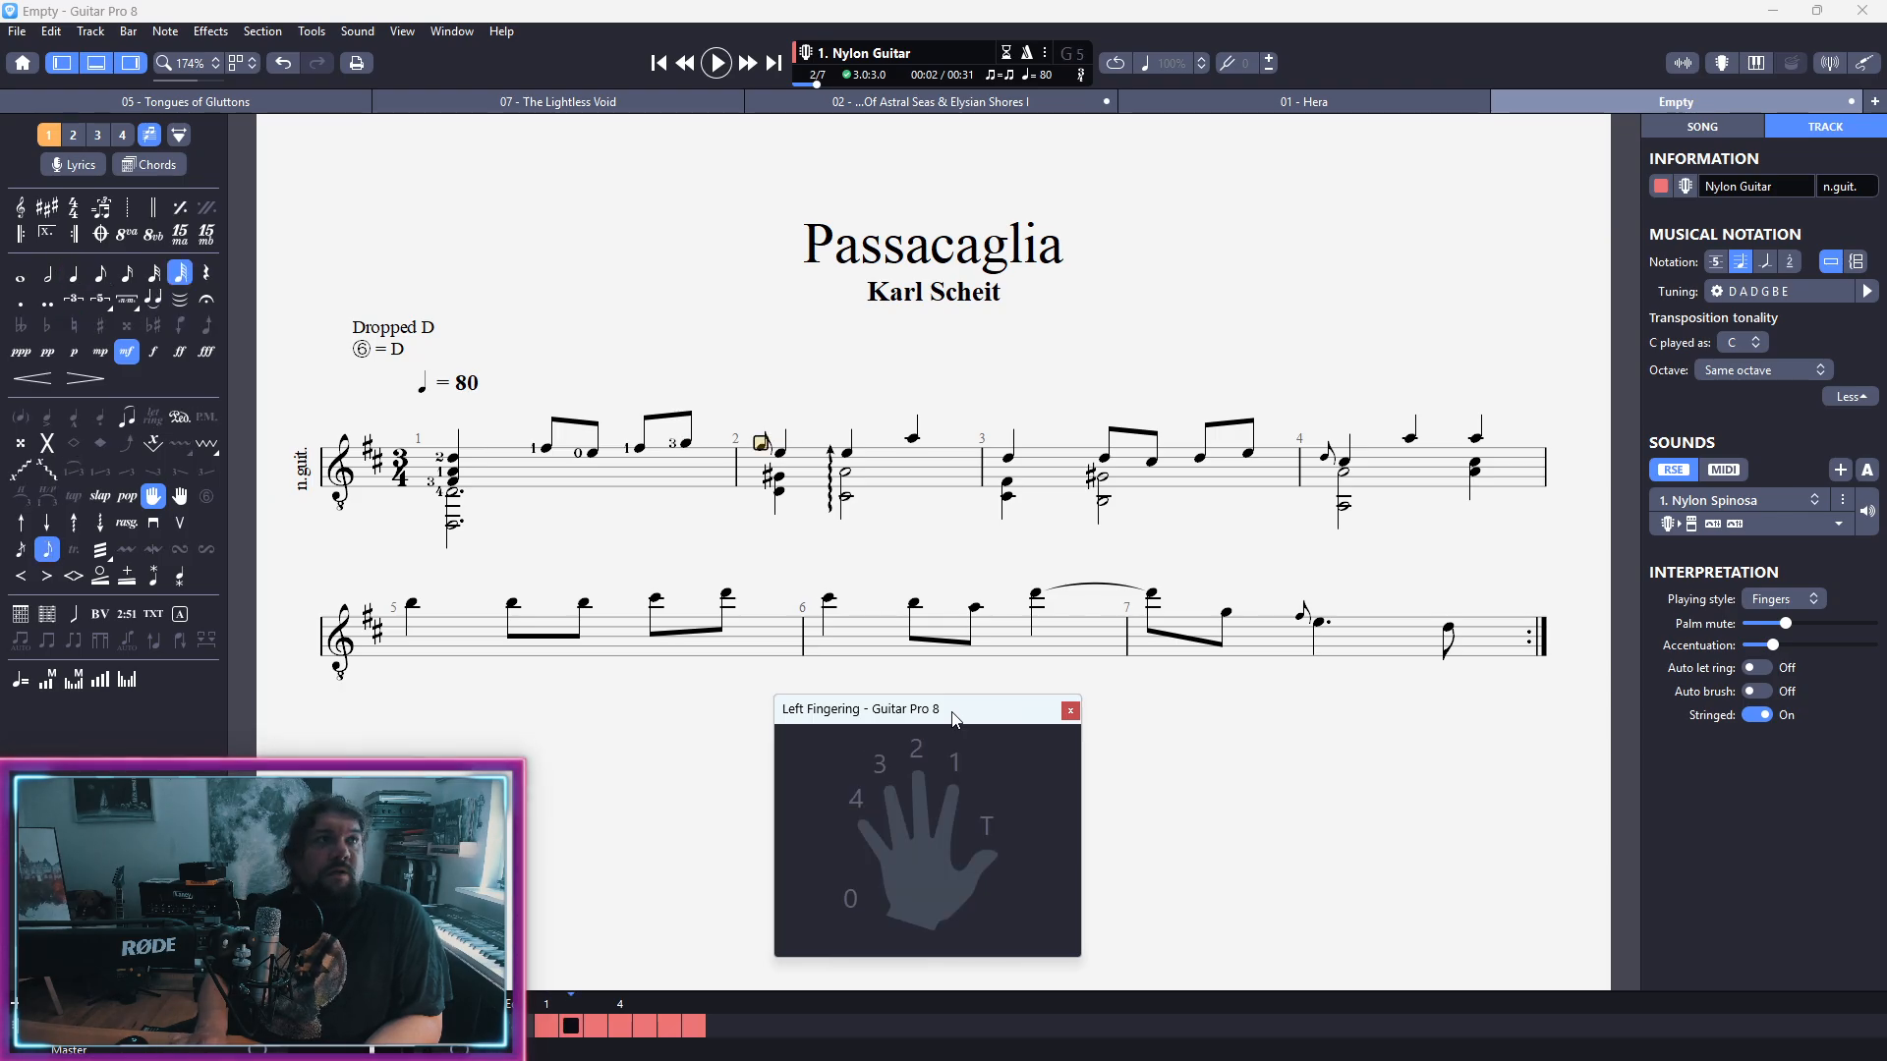
key("Down")
key("3")
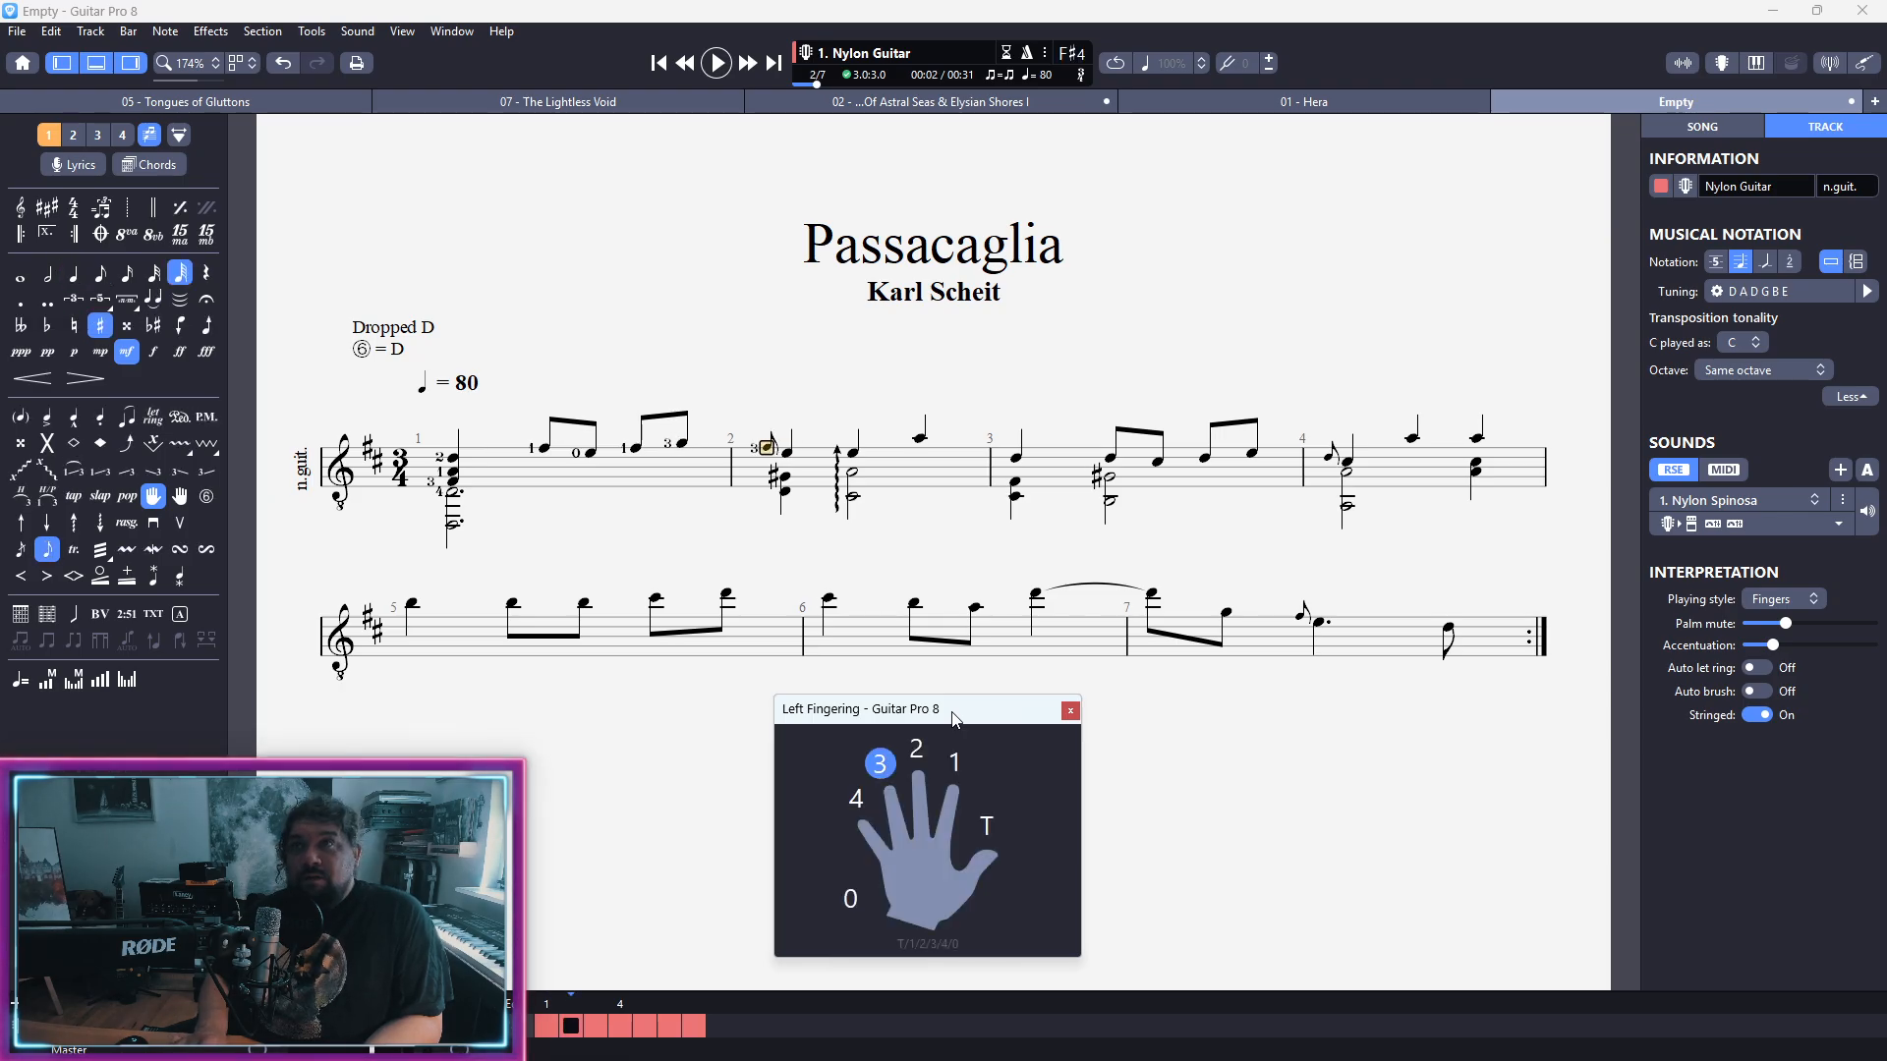
Step: Assign left-hand finger 1 to the top notes, G-sharp and A, of the two second-voice chords in bar 2
key("Down")
key("Down")
key("Down")
key("Down")
key("Right")
key("Down")
key("Down")
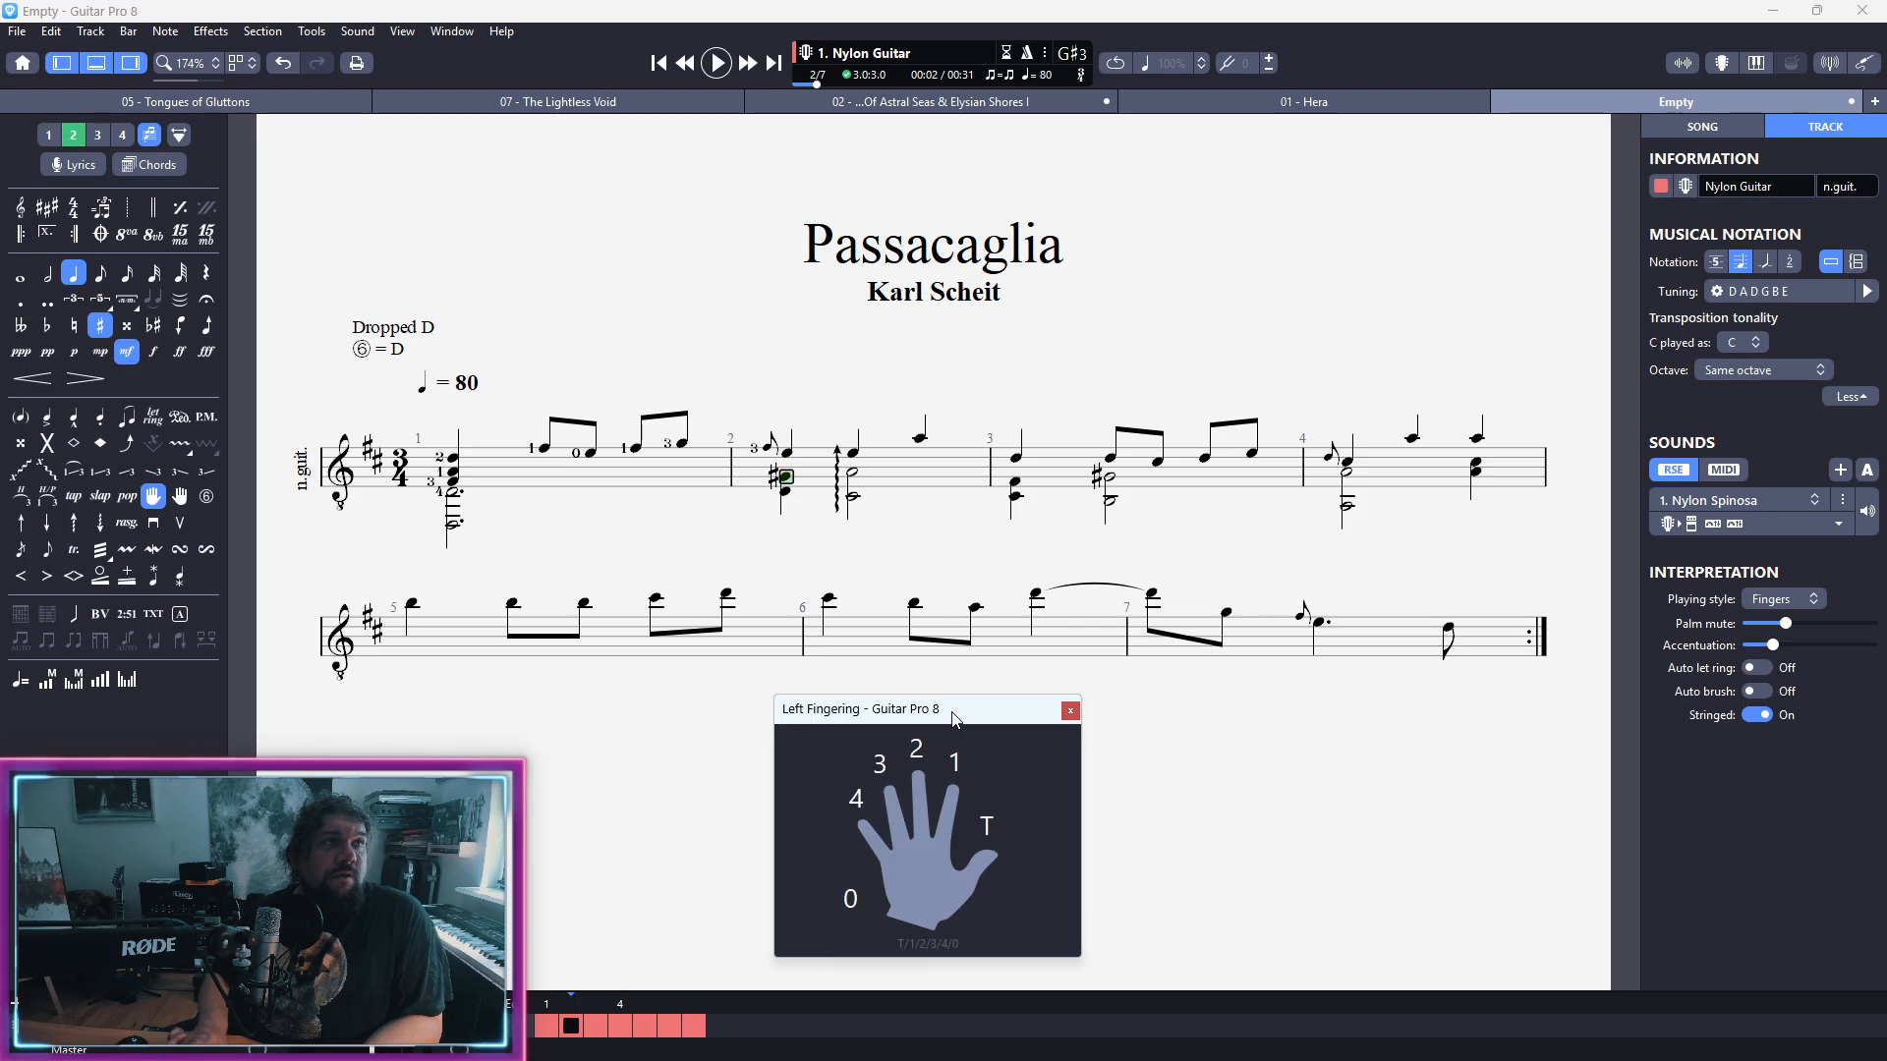
key("1")
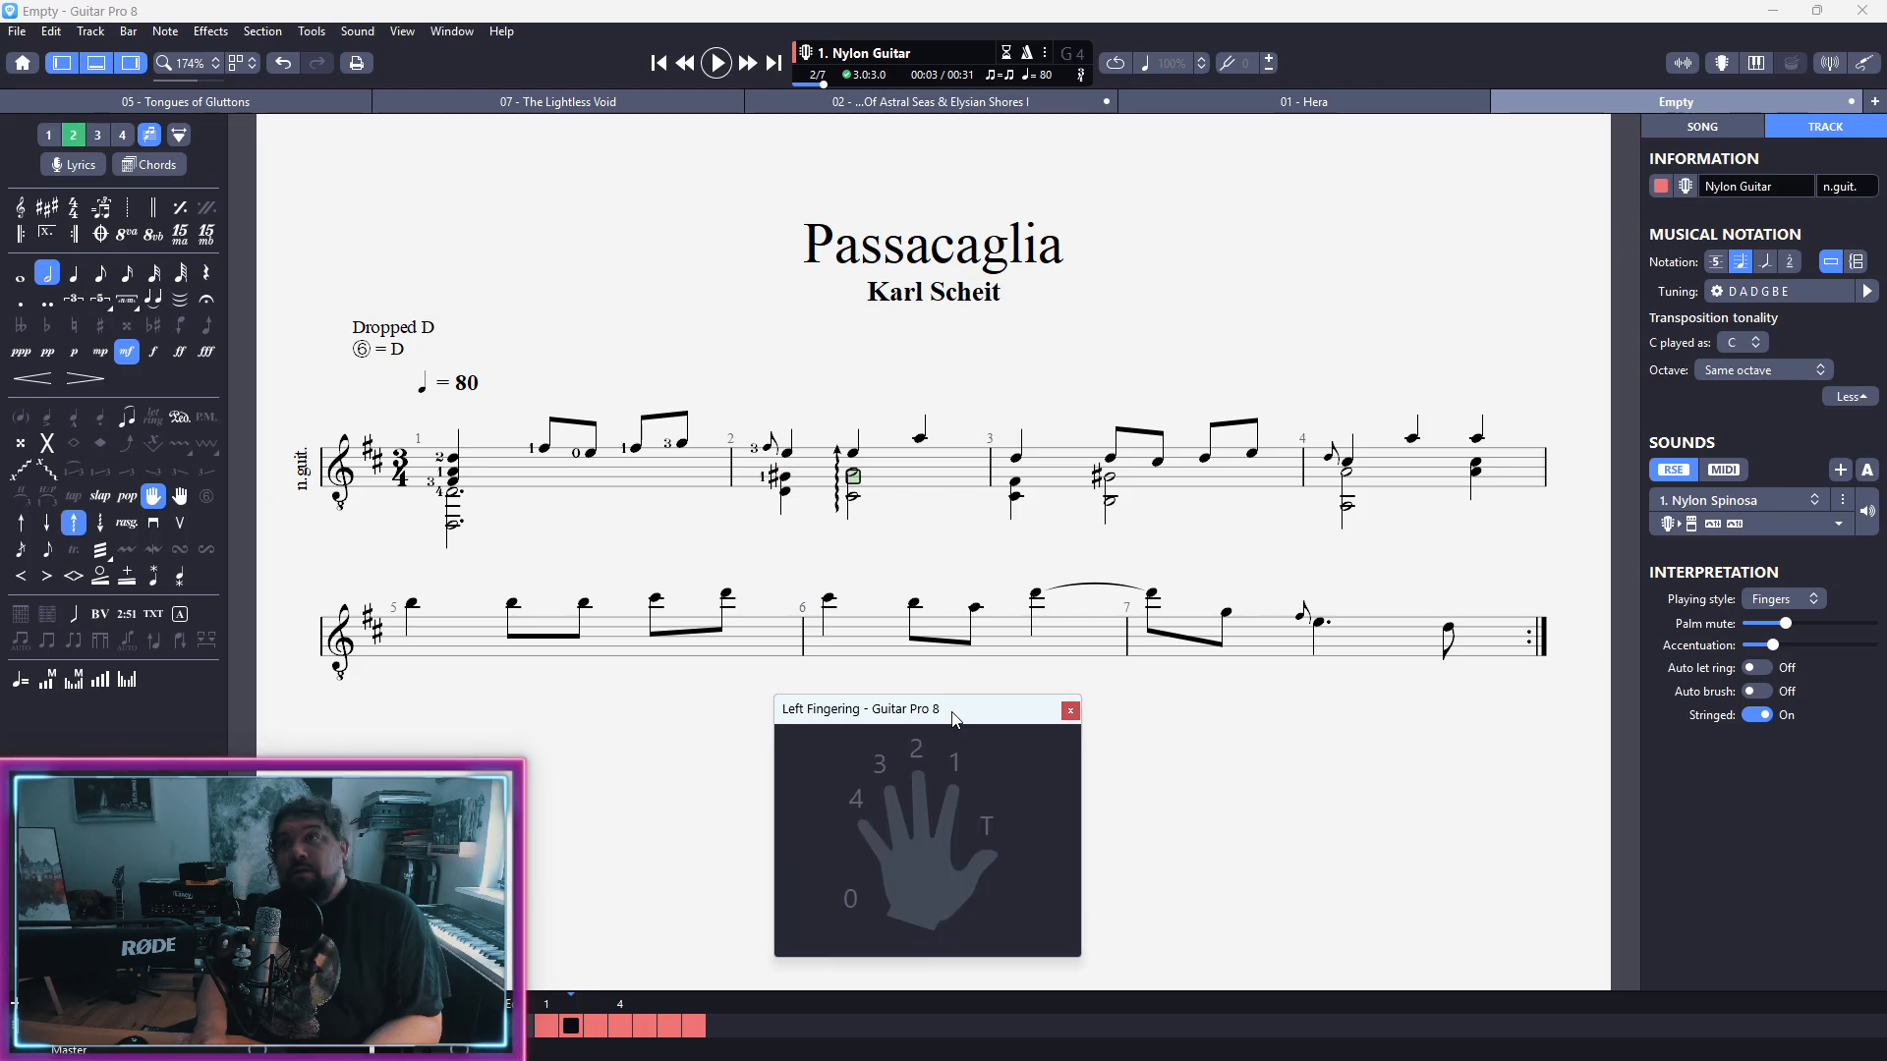
key("Down")
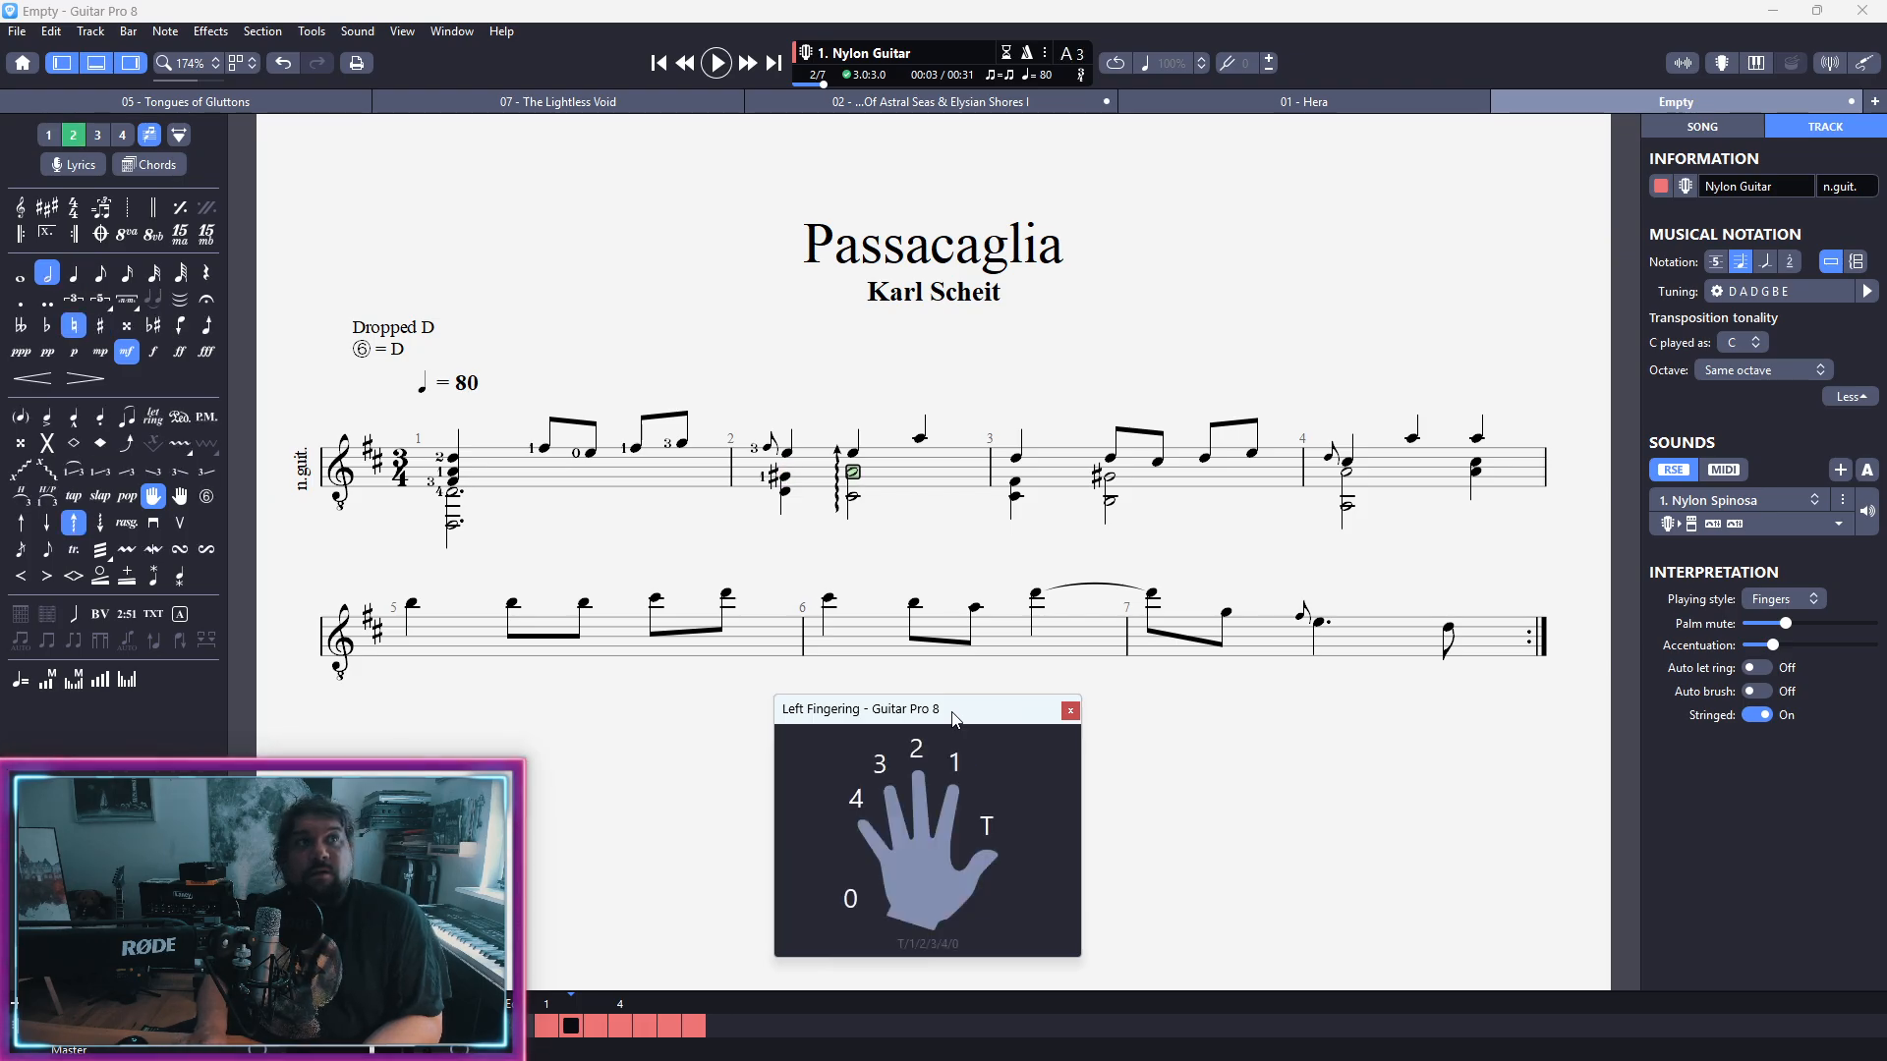
key("1")
Step: Assign left-hand finger 4 to the first voice's A on the third beat of bar 2
key("Right")
key("Right")
key("Up")
key("Up")
key("Left")
key("Left")
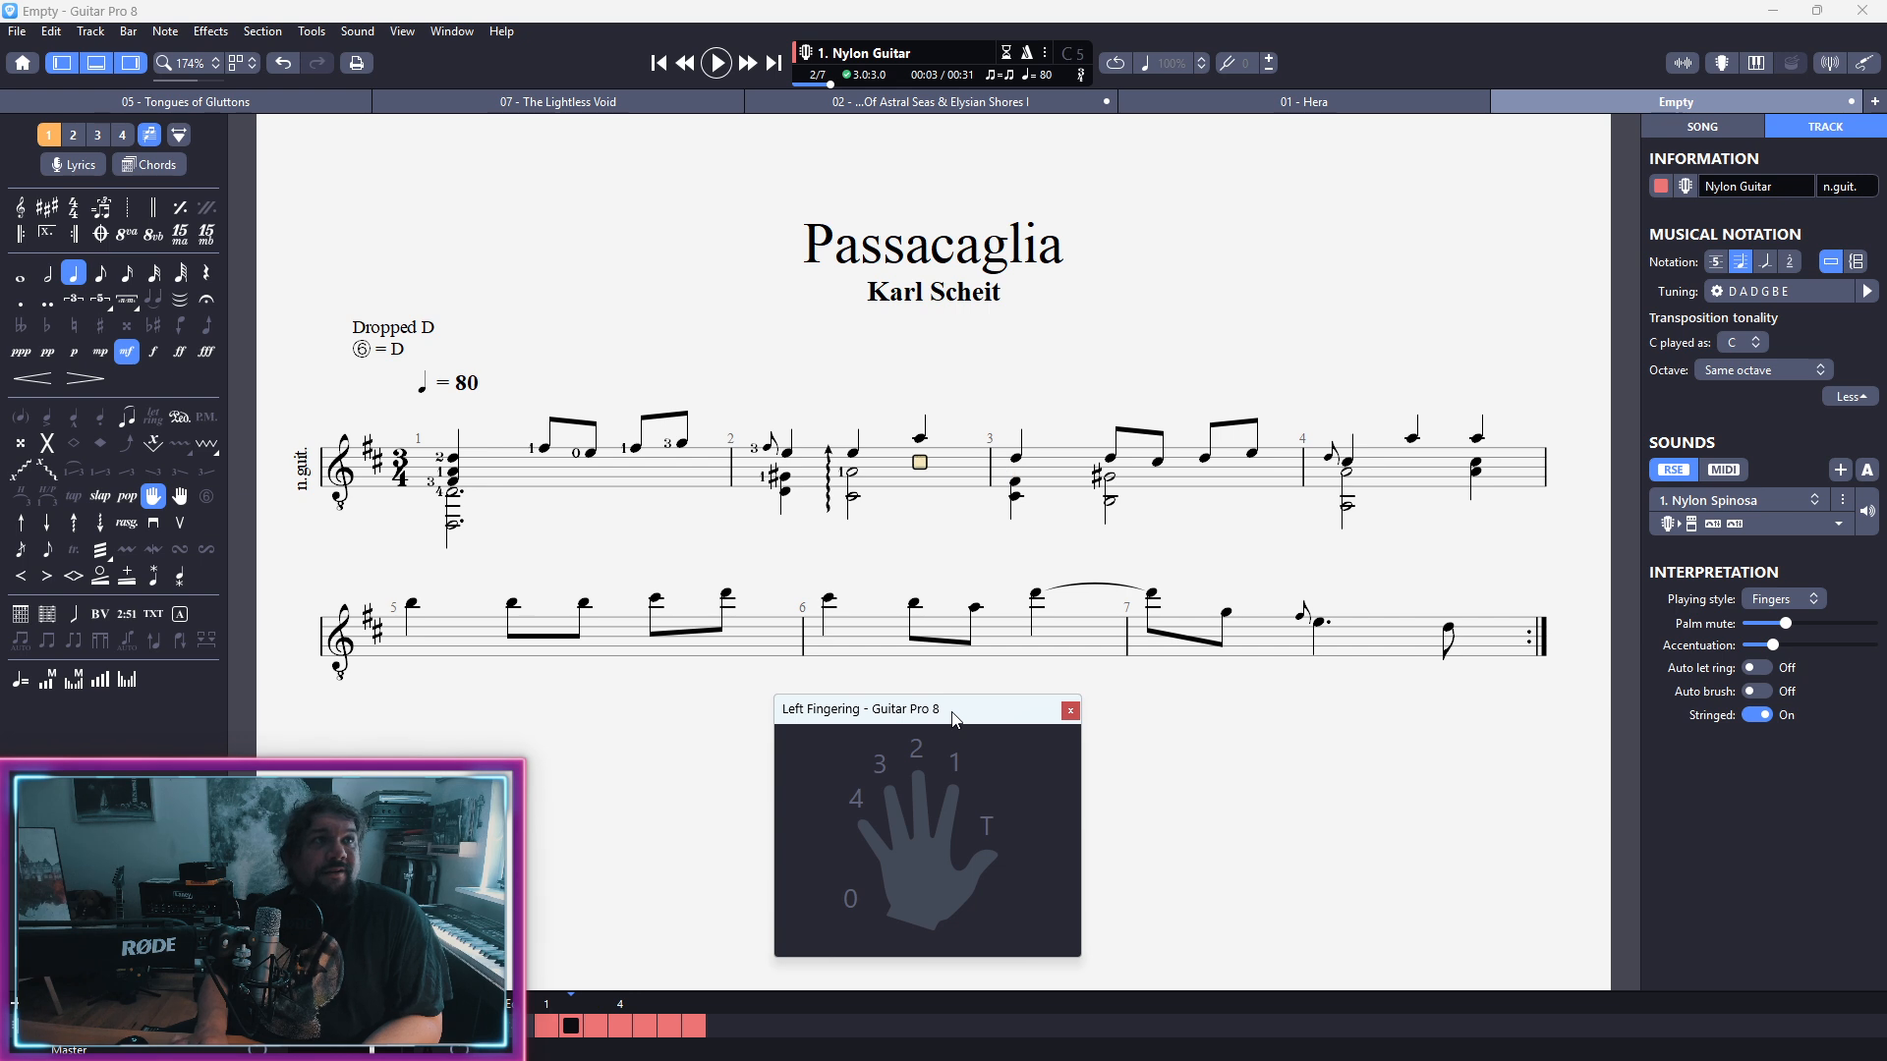
key("Up")
key("Up")
key("Right")
key("Up")
key("Up")
key("Down")
key("4")
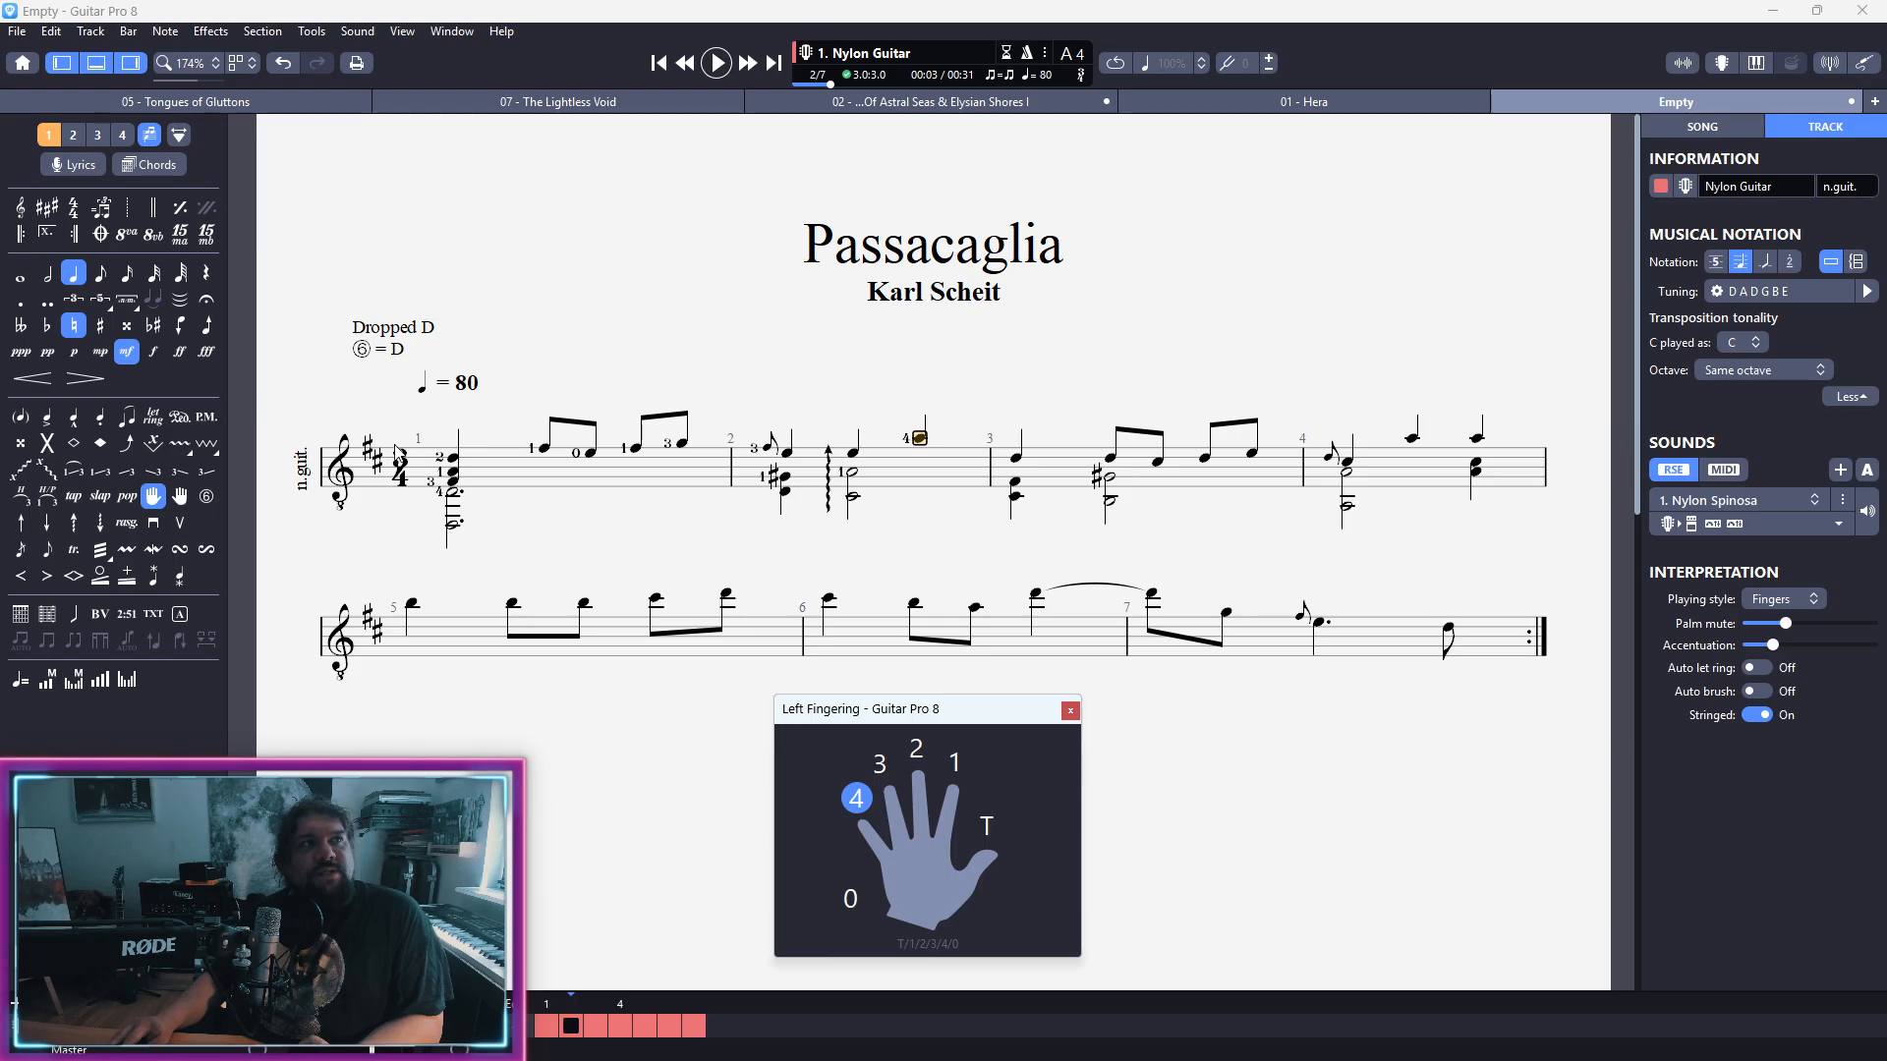
Step: Open right-hand fingering for the top note of bar 1's opening chord, placing its window below the score and enlarging it
left_click(444, 462)
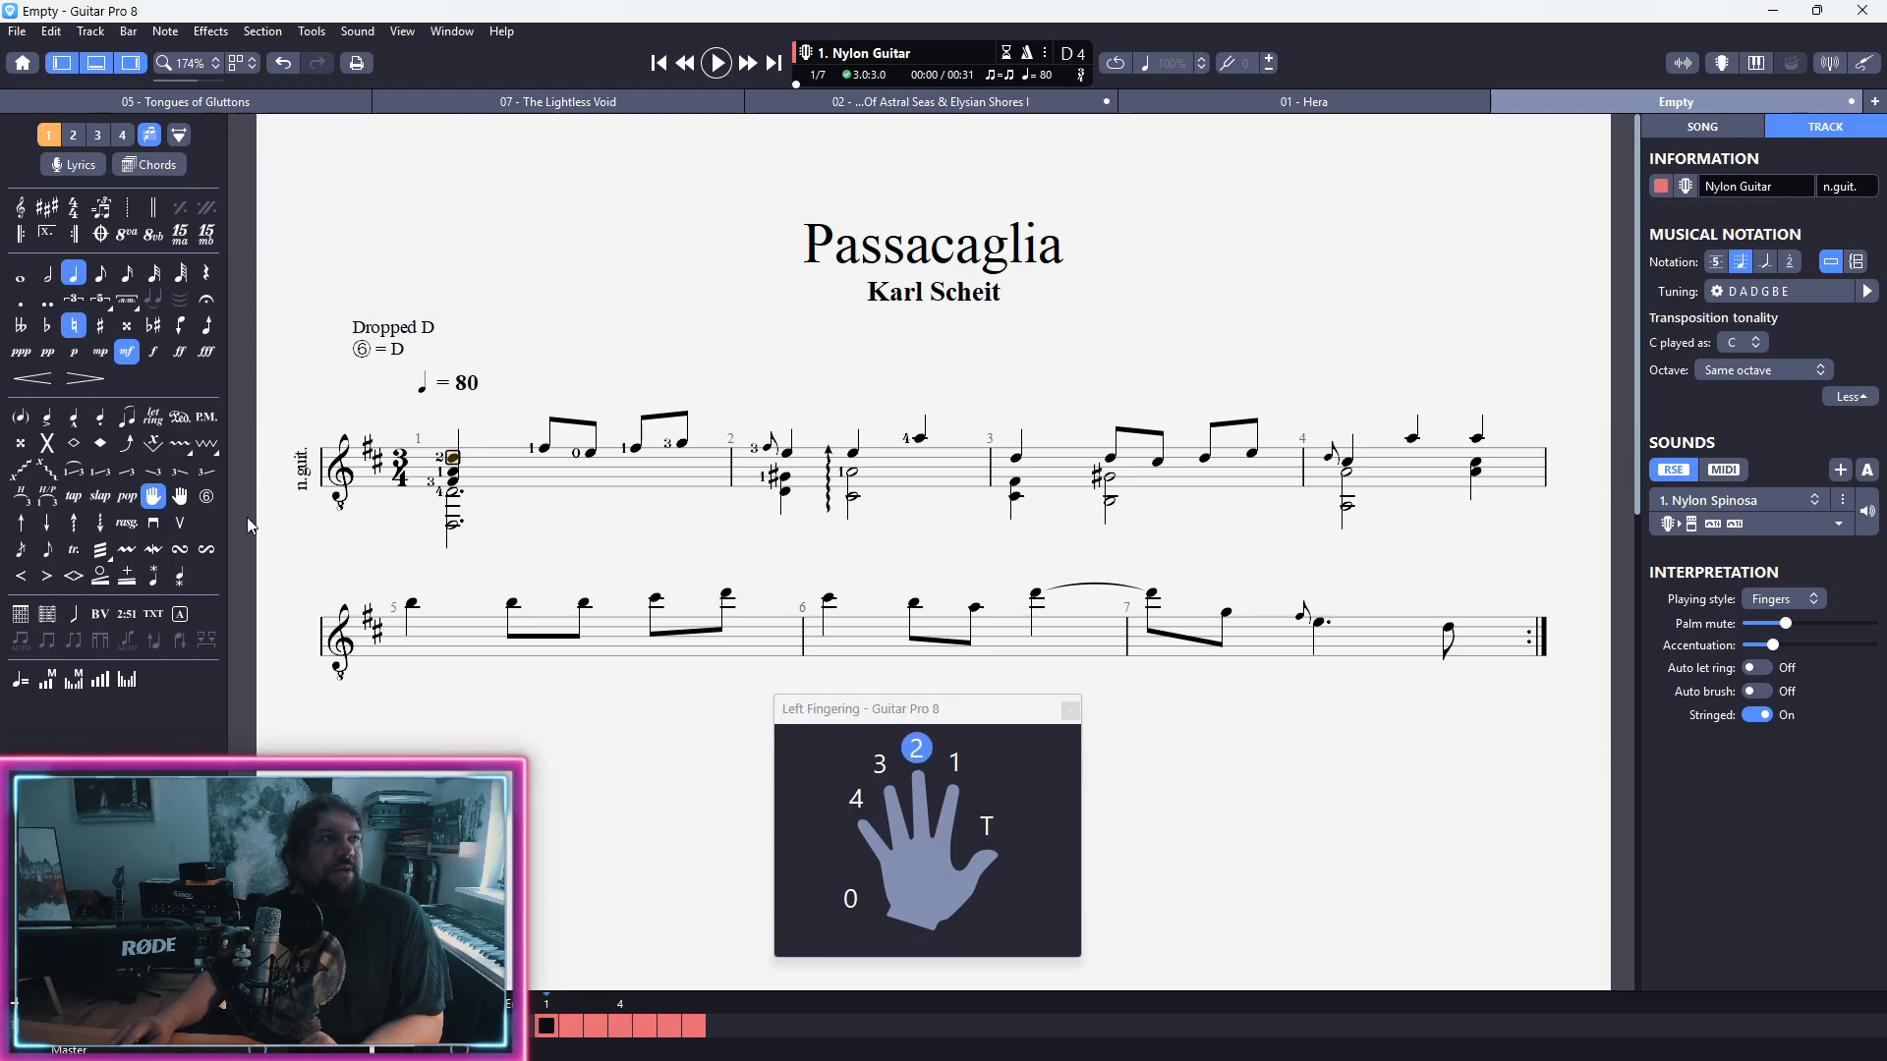
left_click(187, 501)
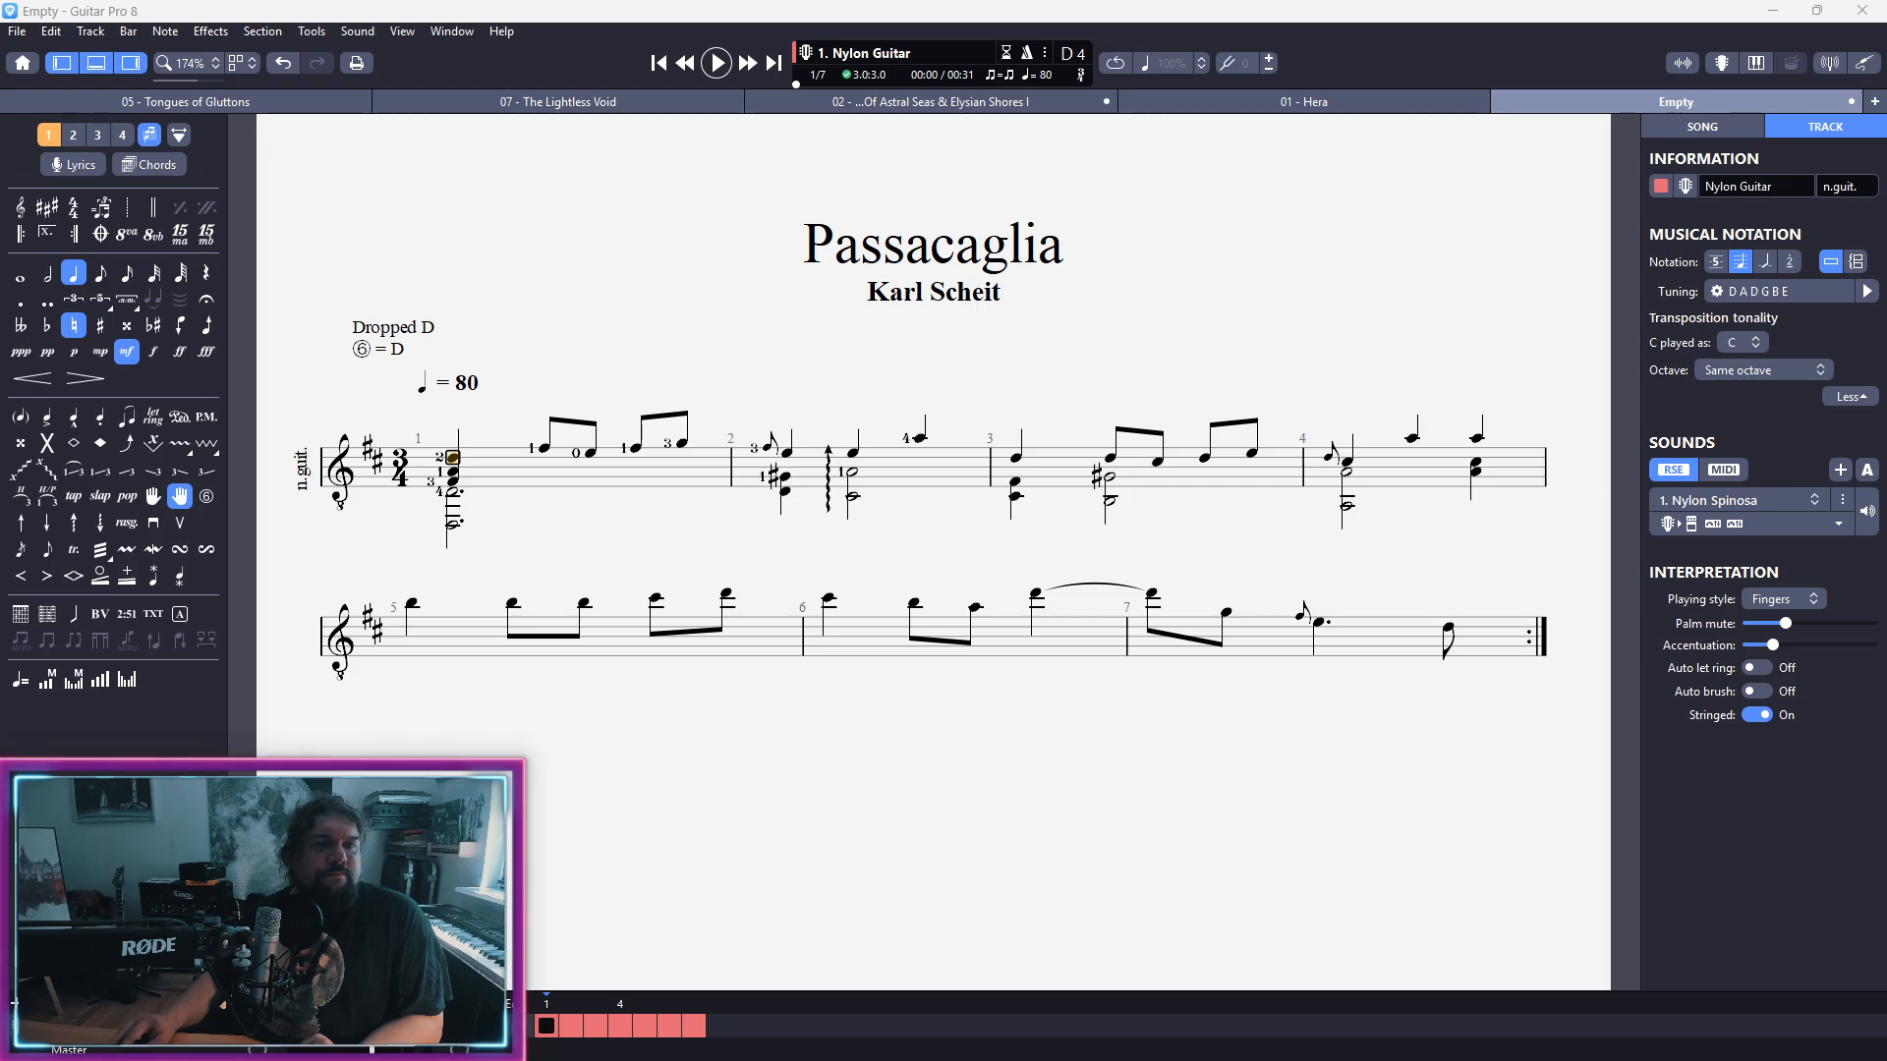
left_click_drag(916, 1059, 901, 776)
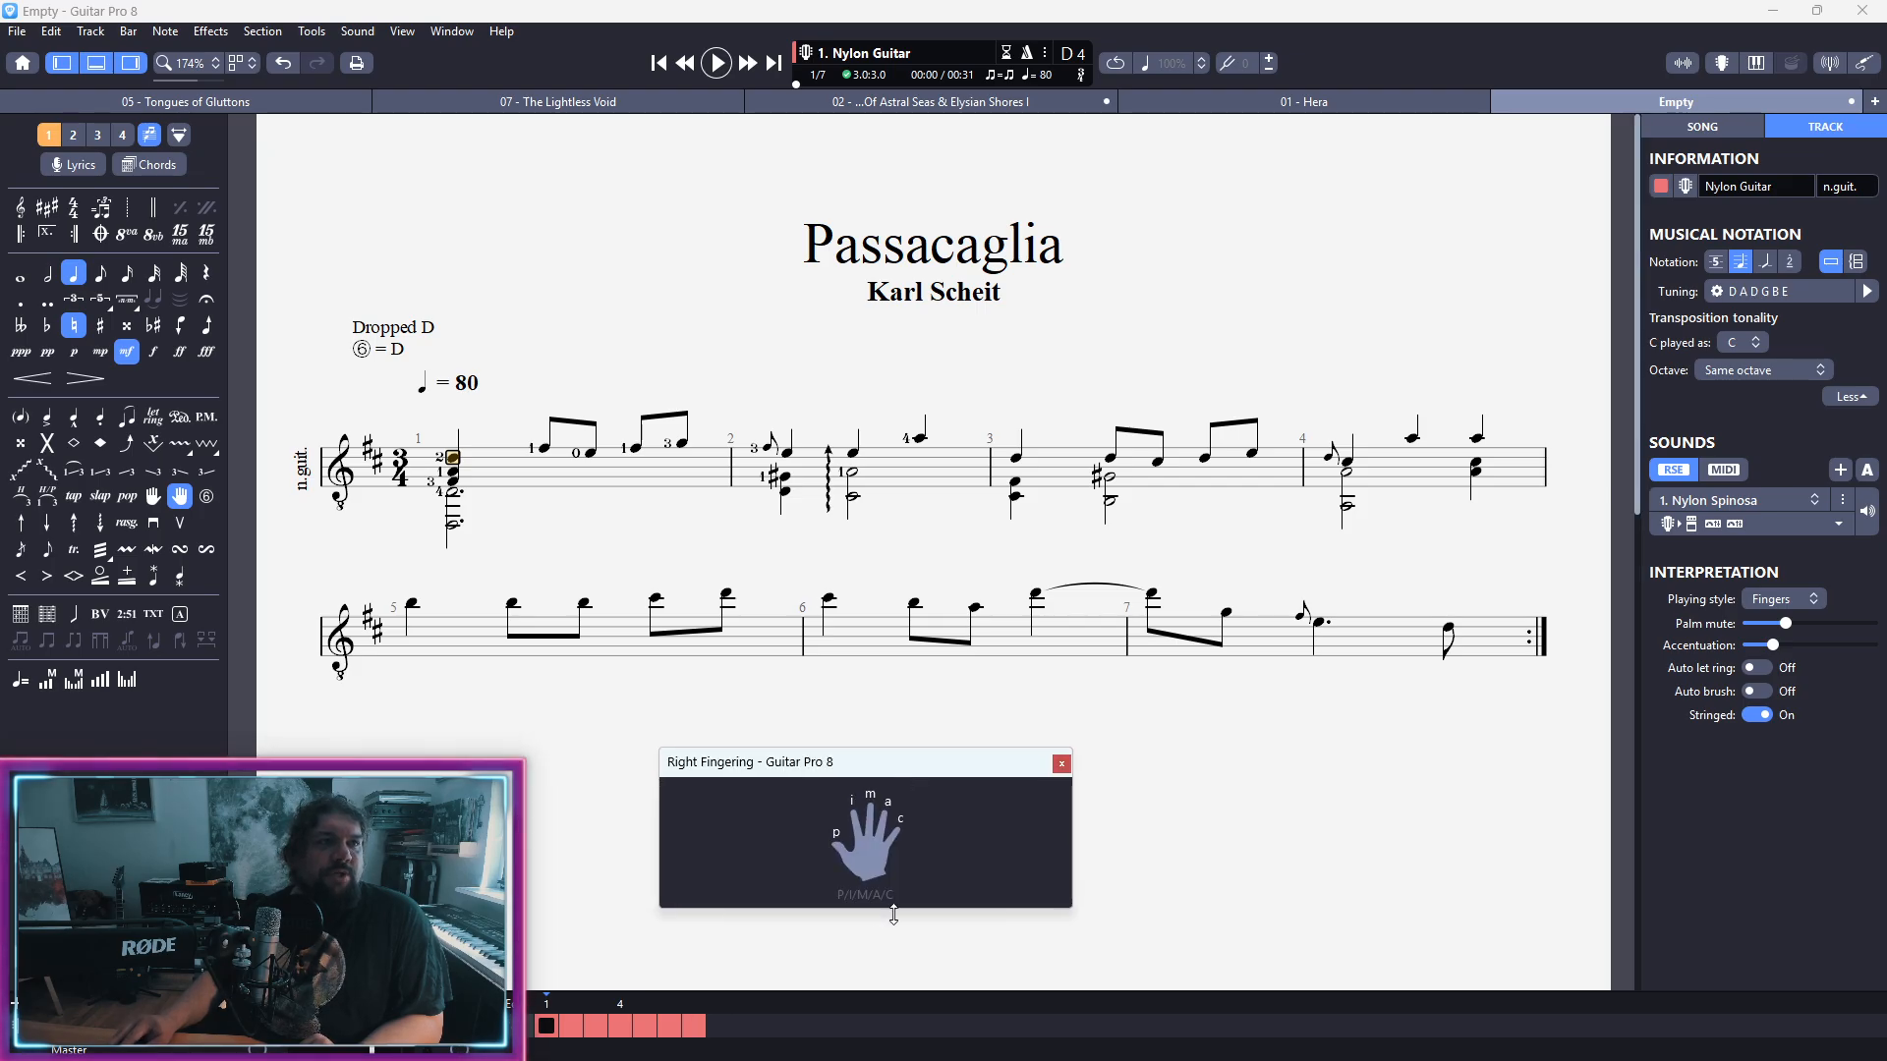
left_click_drag(893, 908, 894, 967)
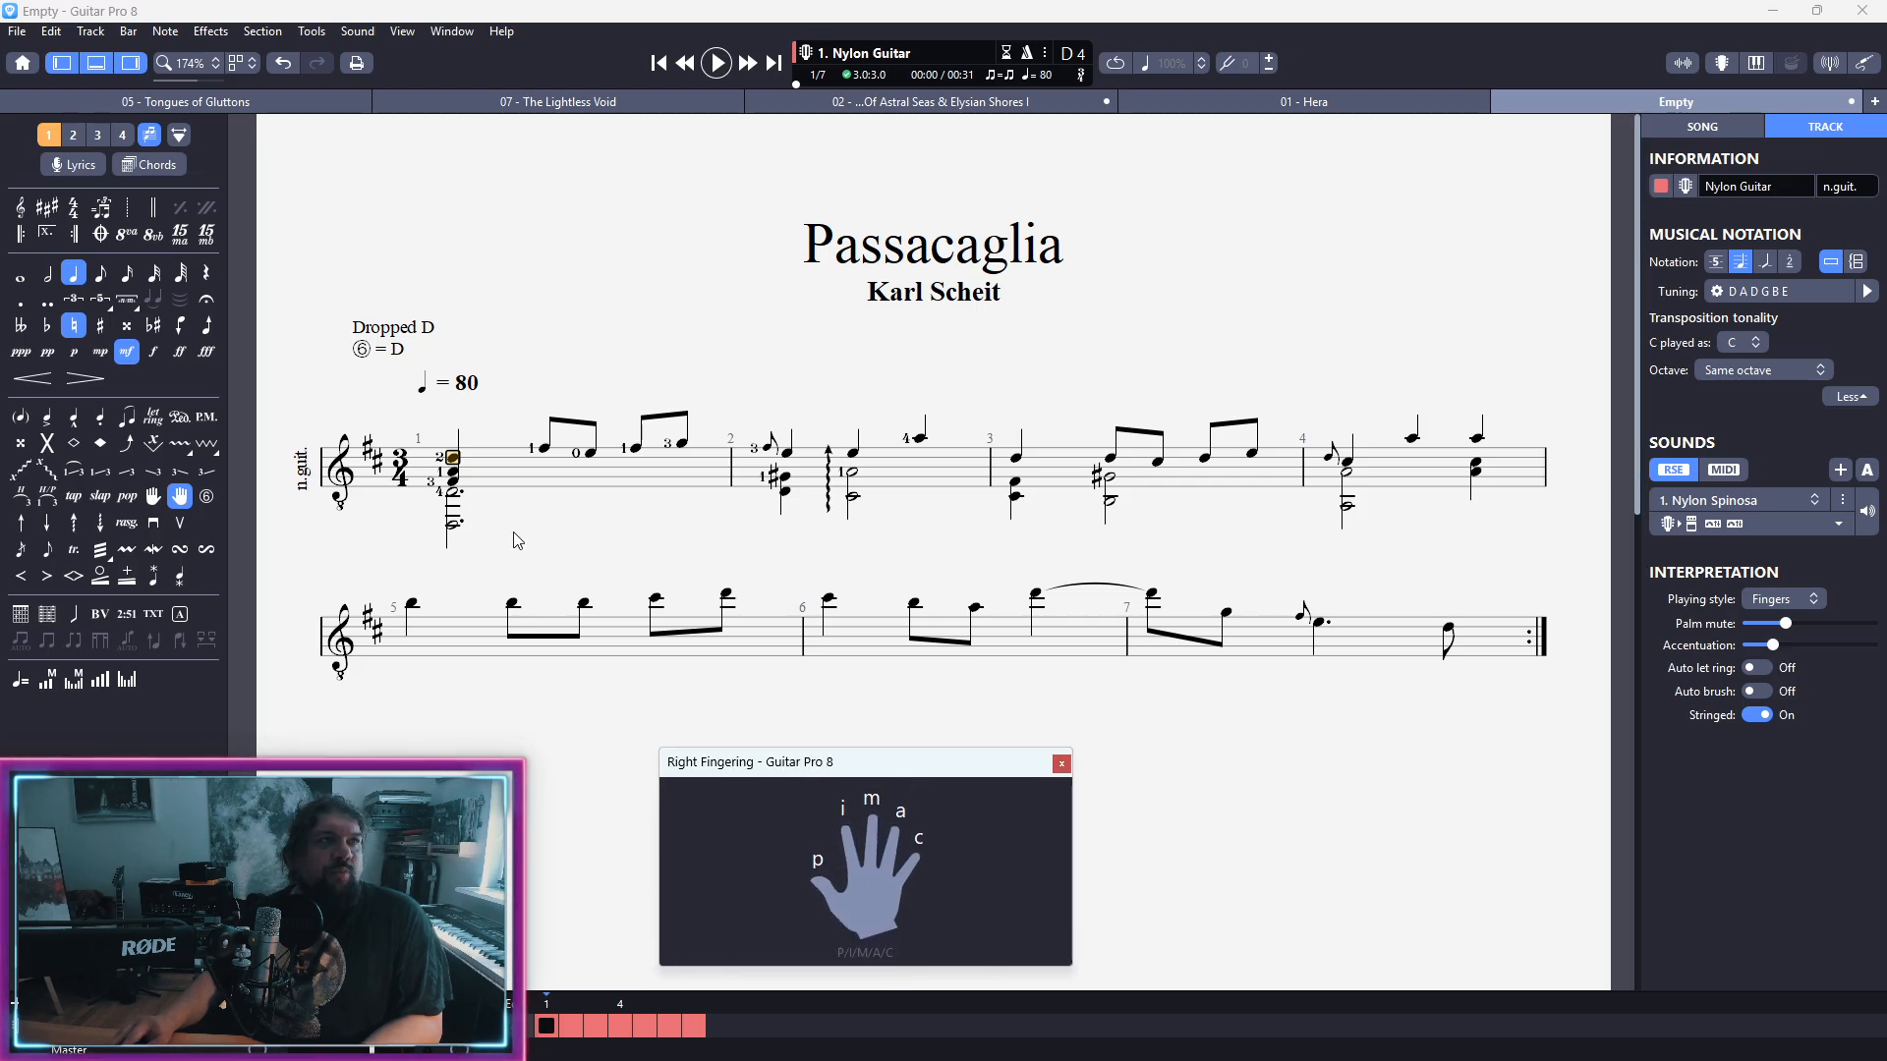
Step: Try right-hand finger m on the top note of bar 1's opening chord, then remove it
left_click(452, 464)
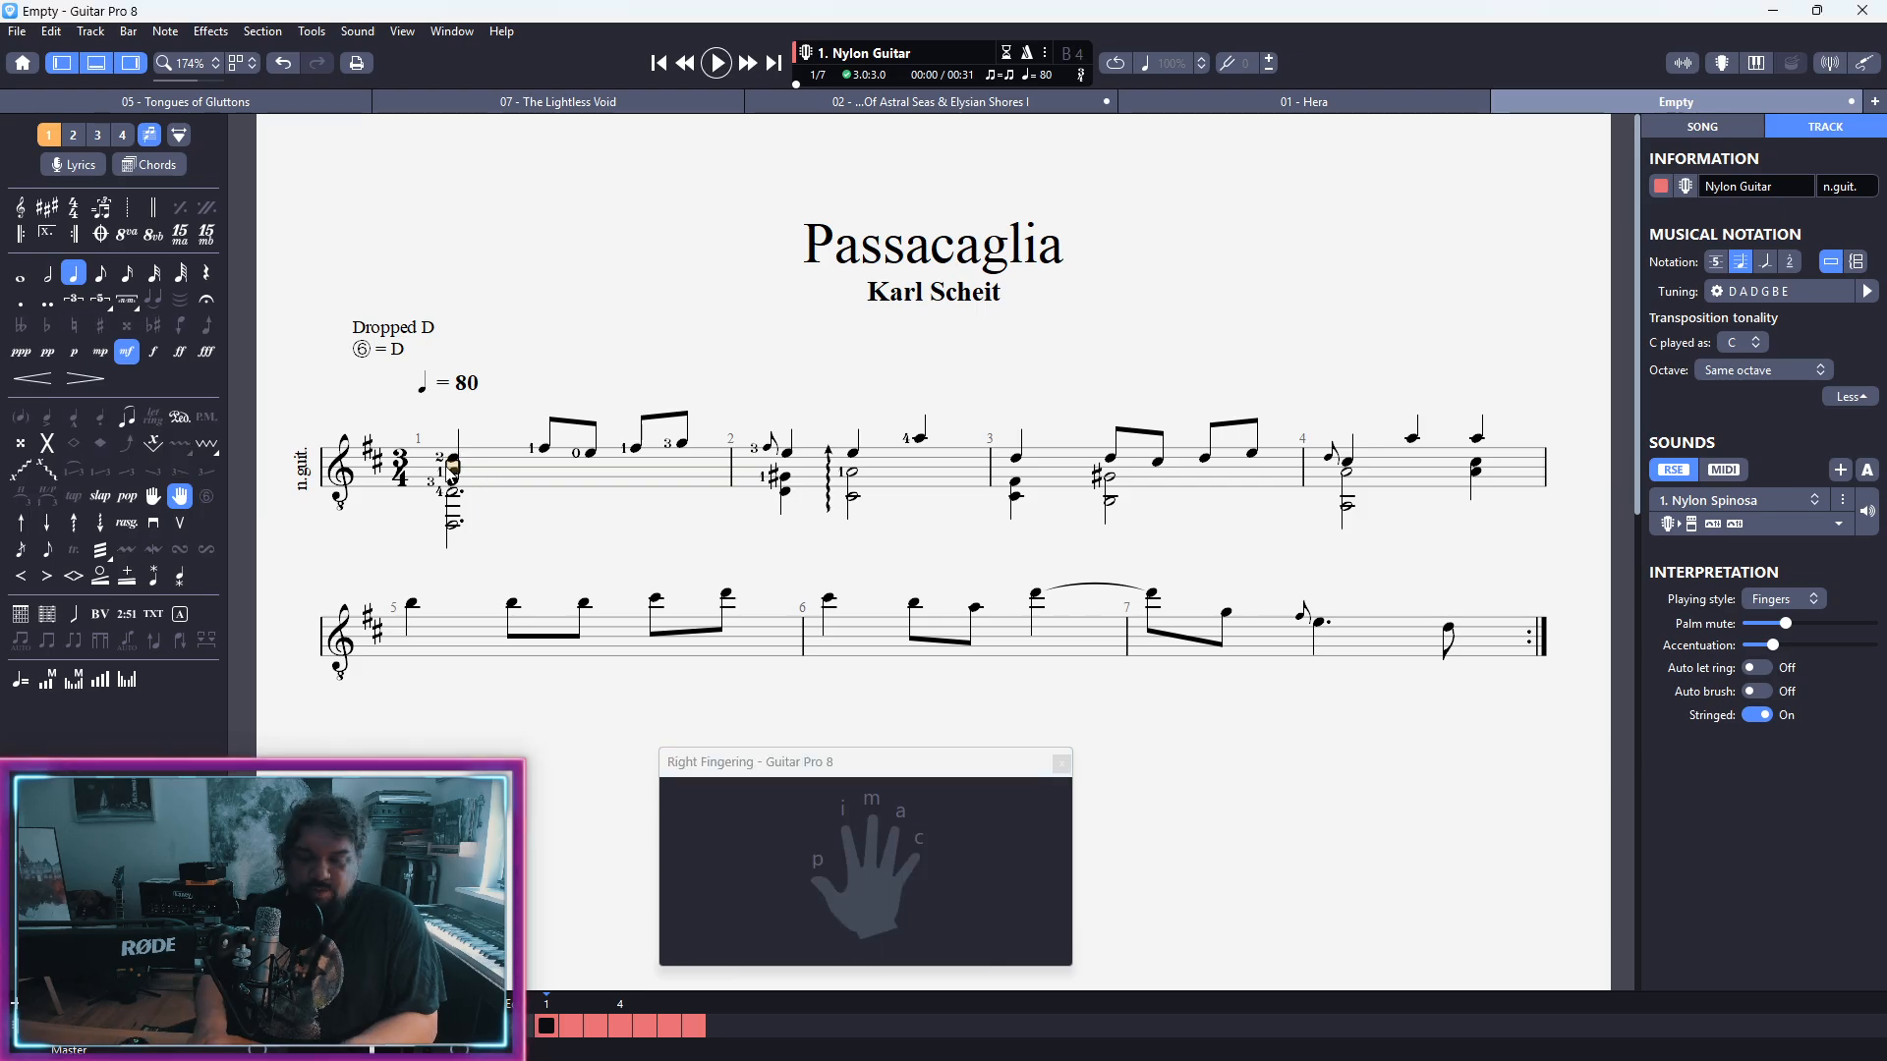
left_click(452, 458)
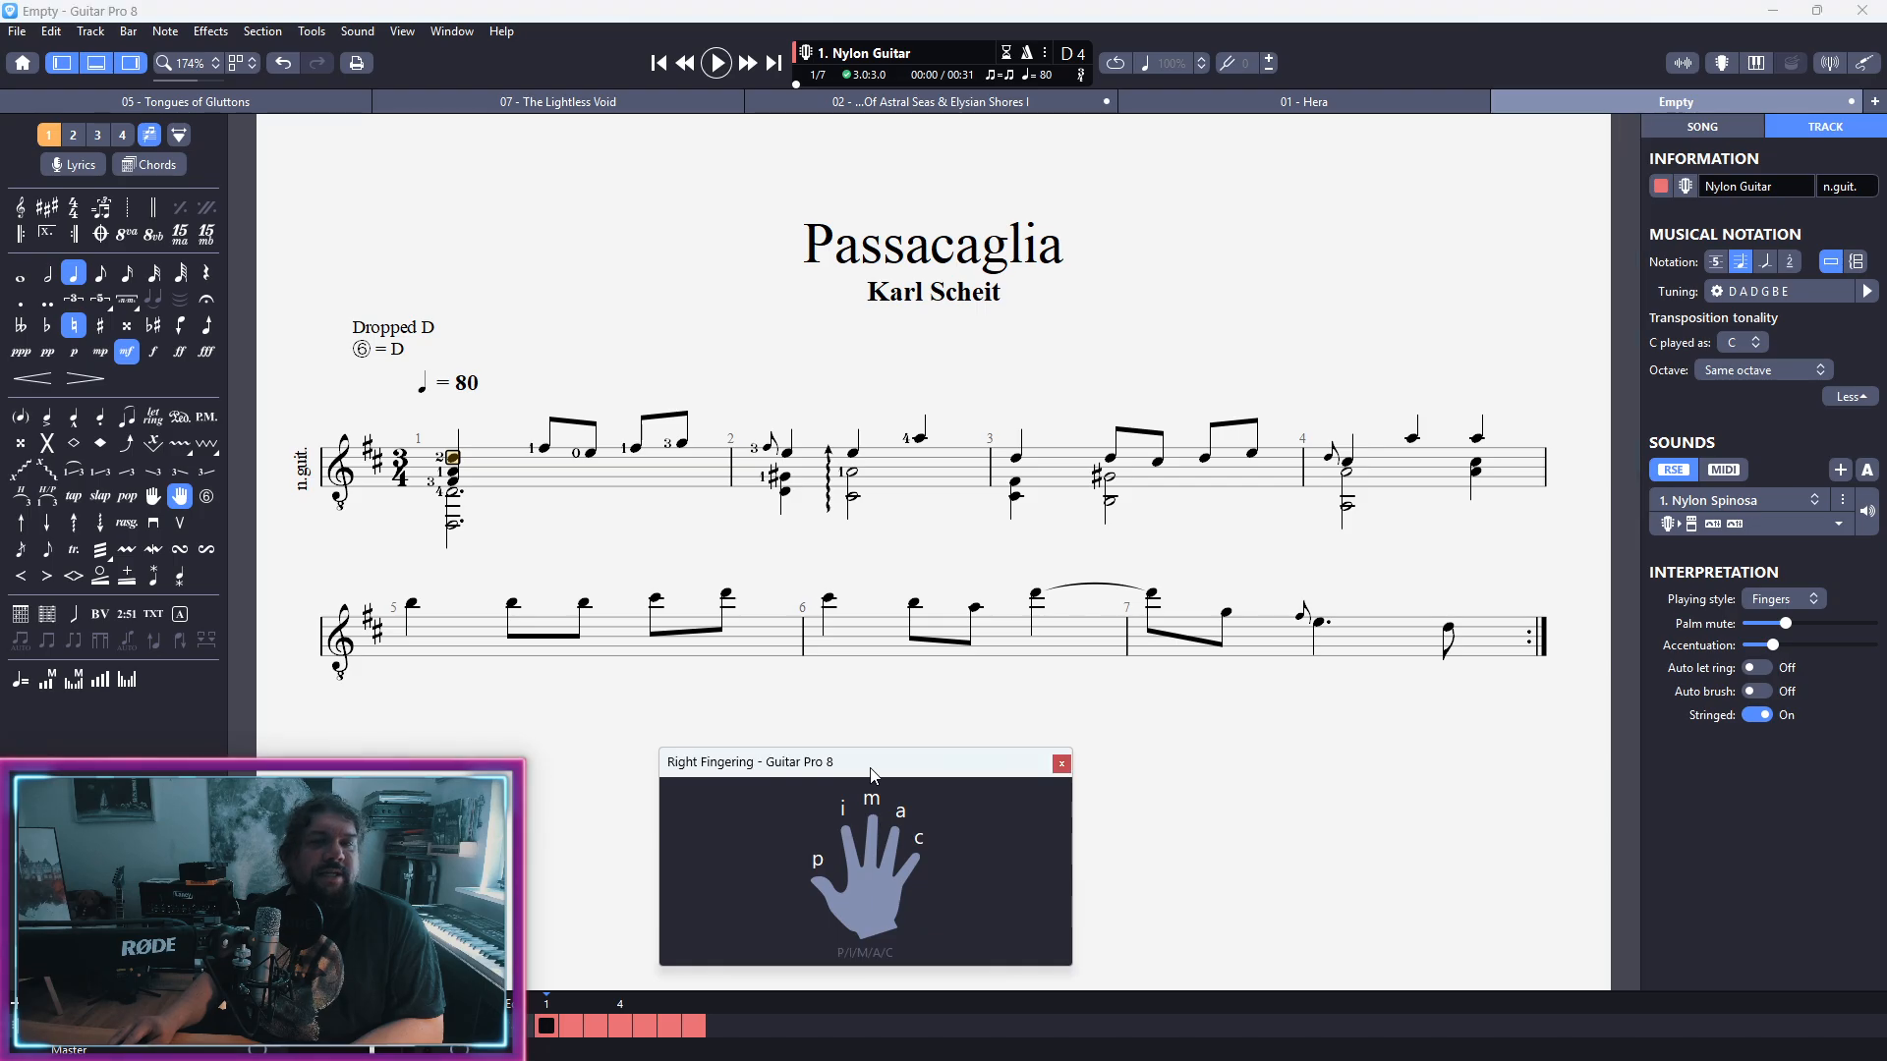
key("m")
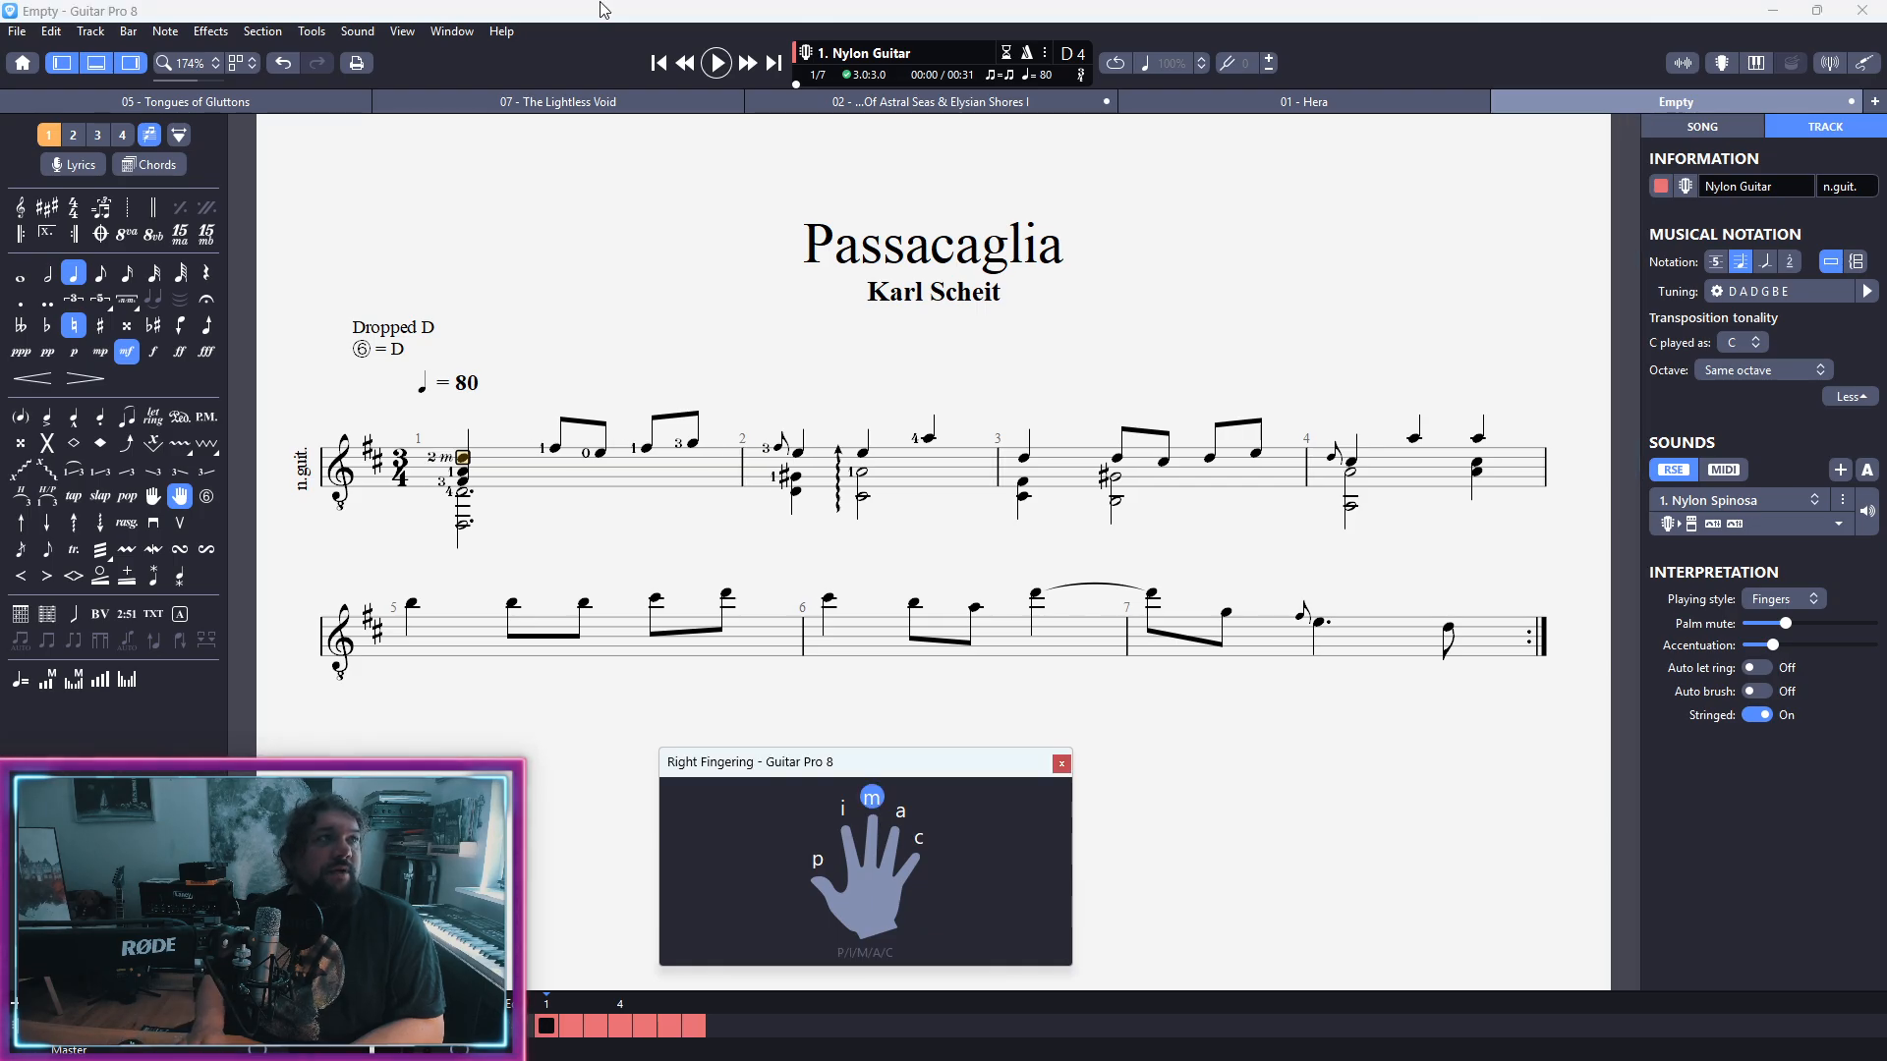
key("m")
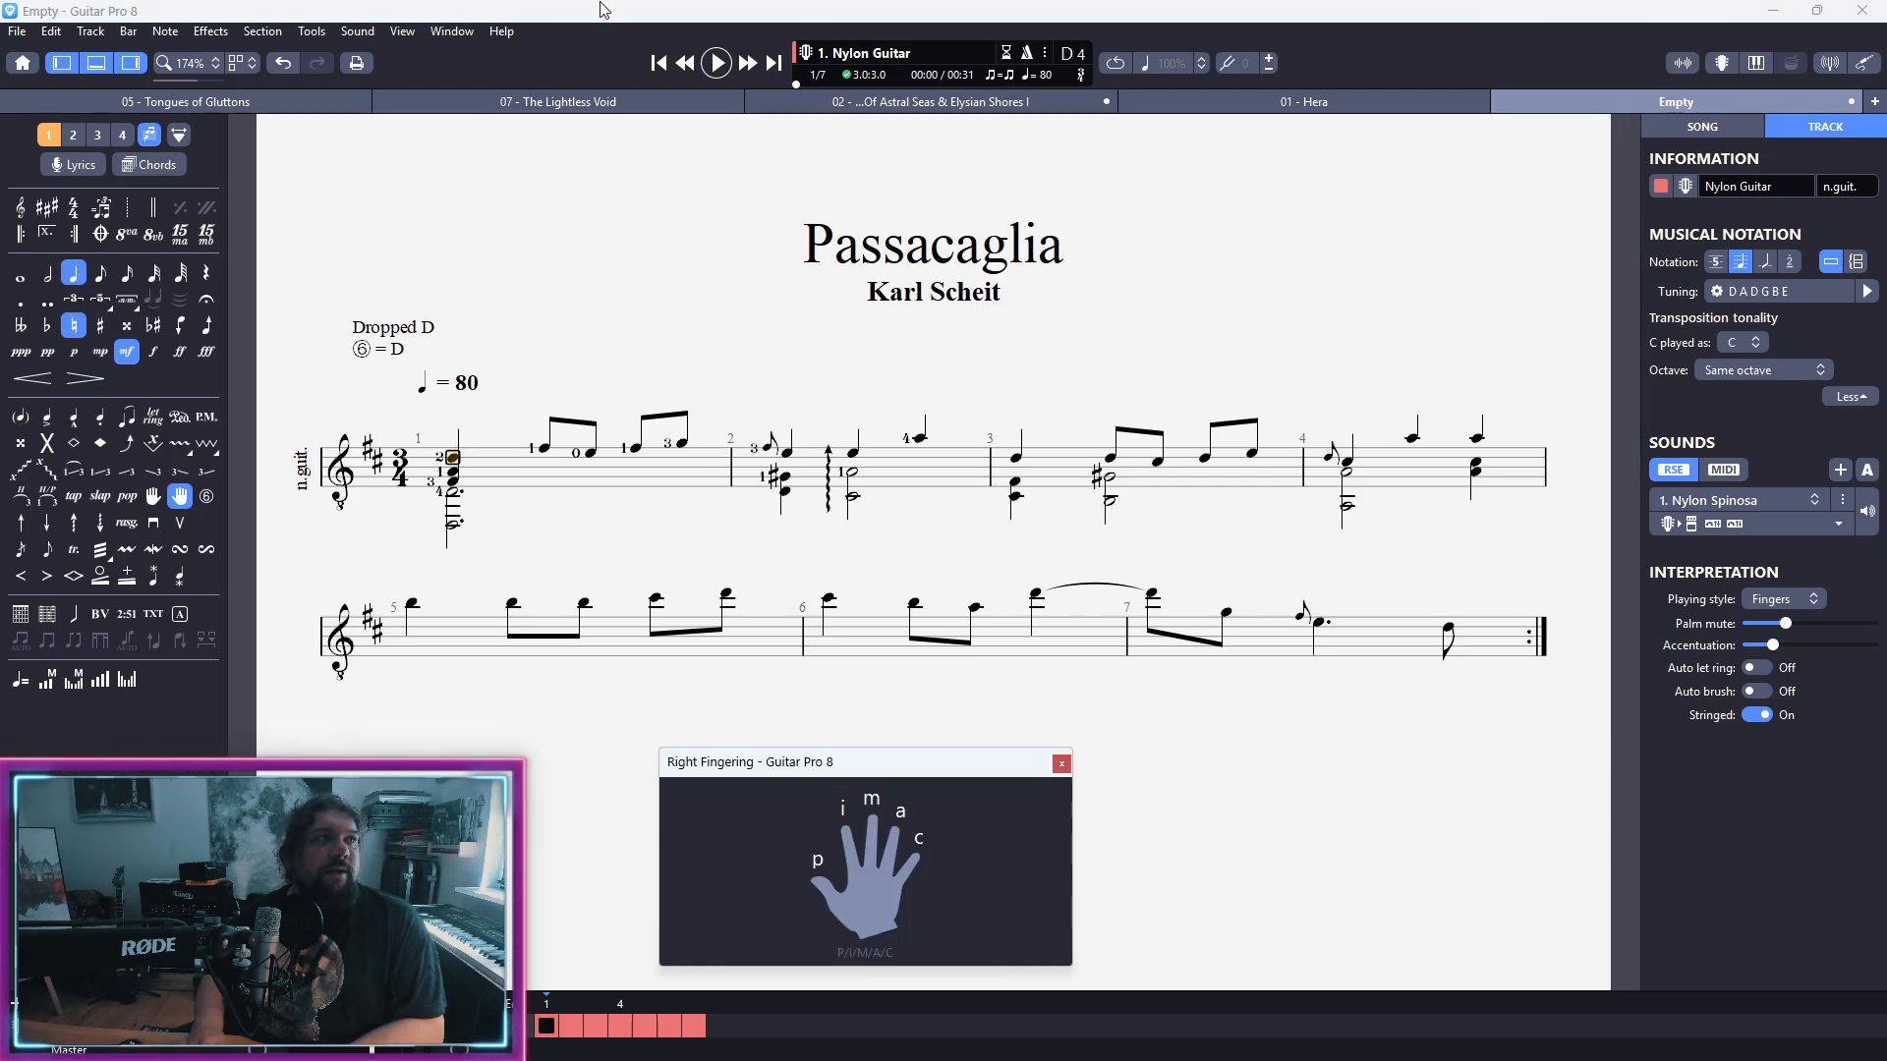
Step: Assign right-hand fingers i, m, i and m in order to the four eighth notes of bar 1
key("Right")
key("Right")
key("Left")
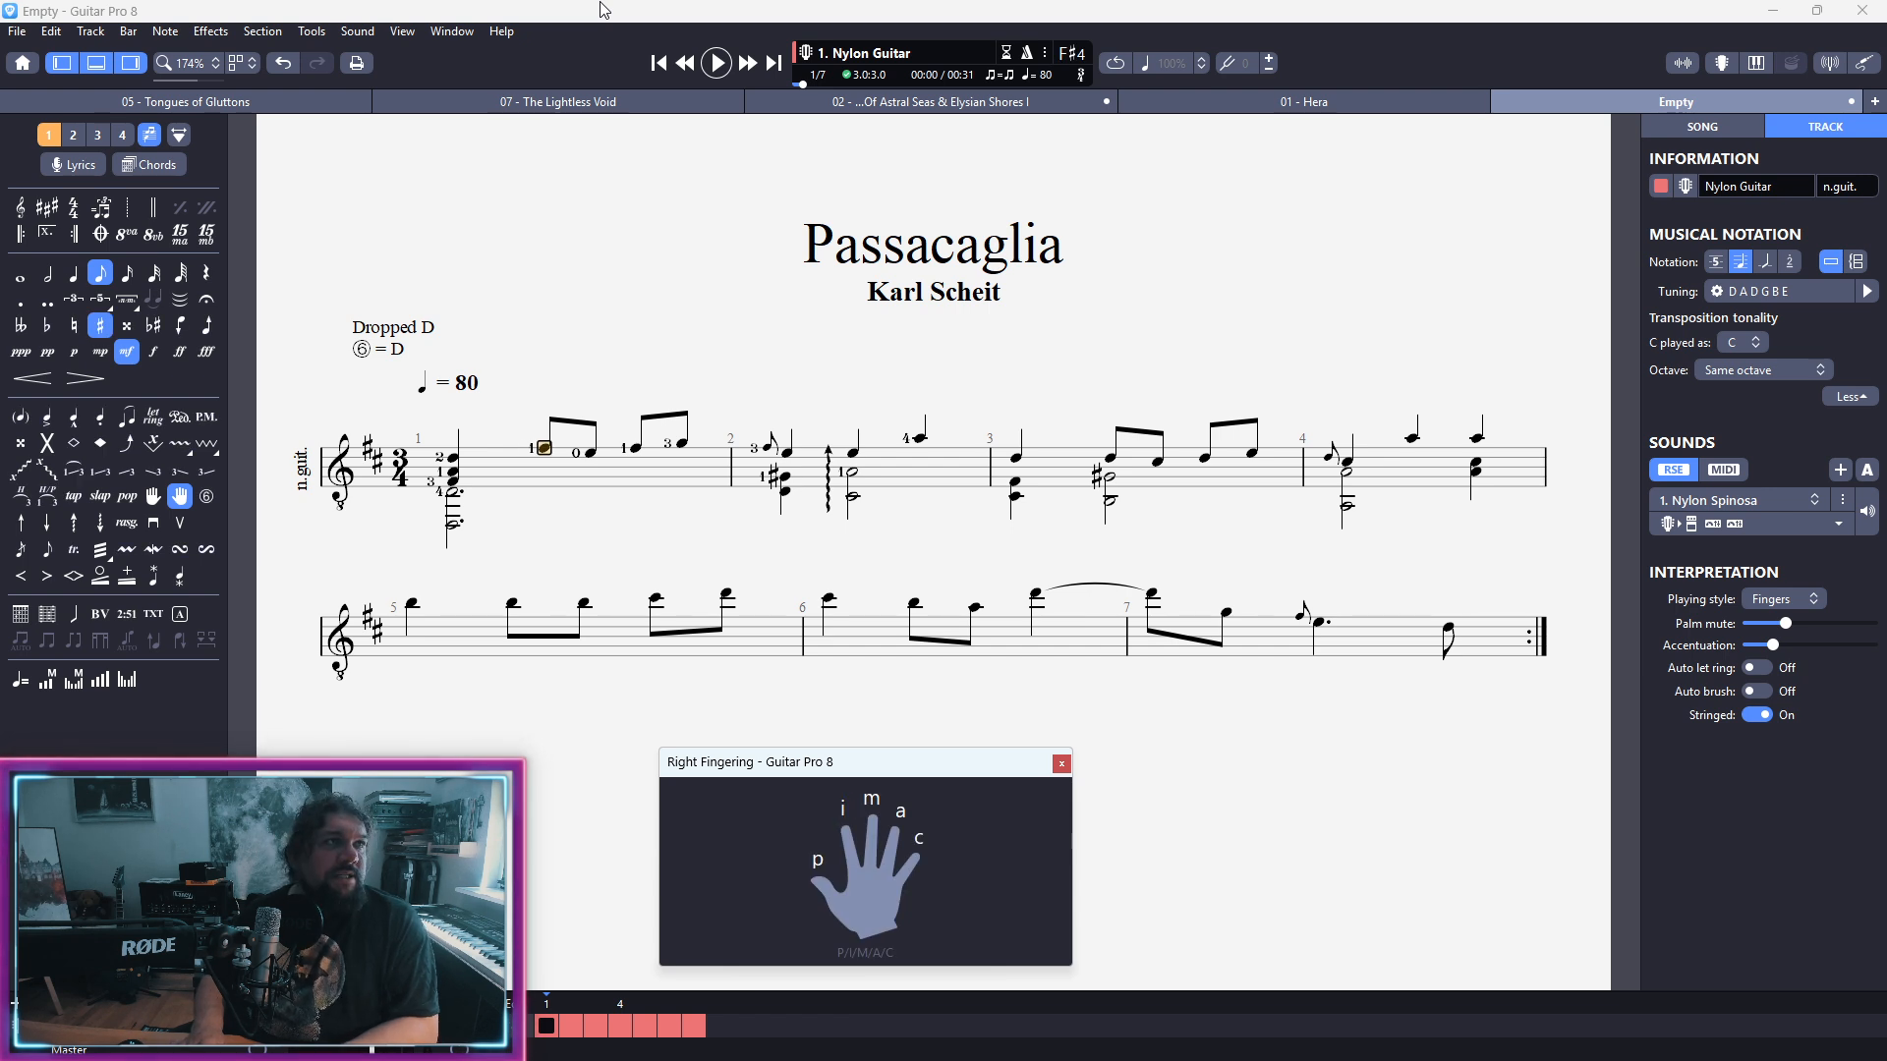
key("i")
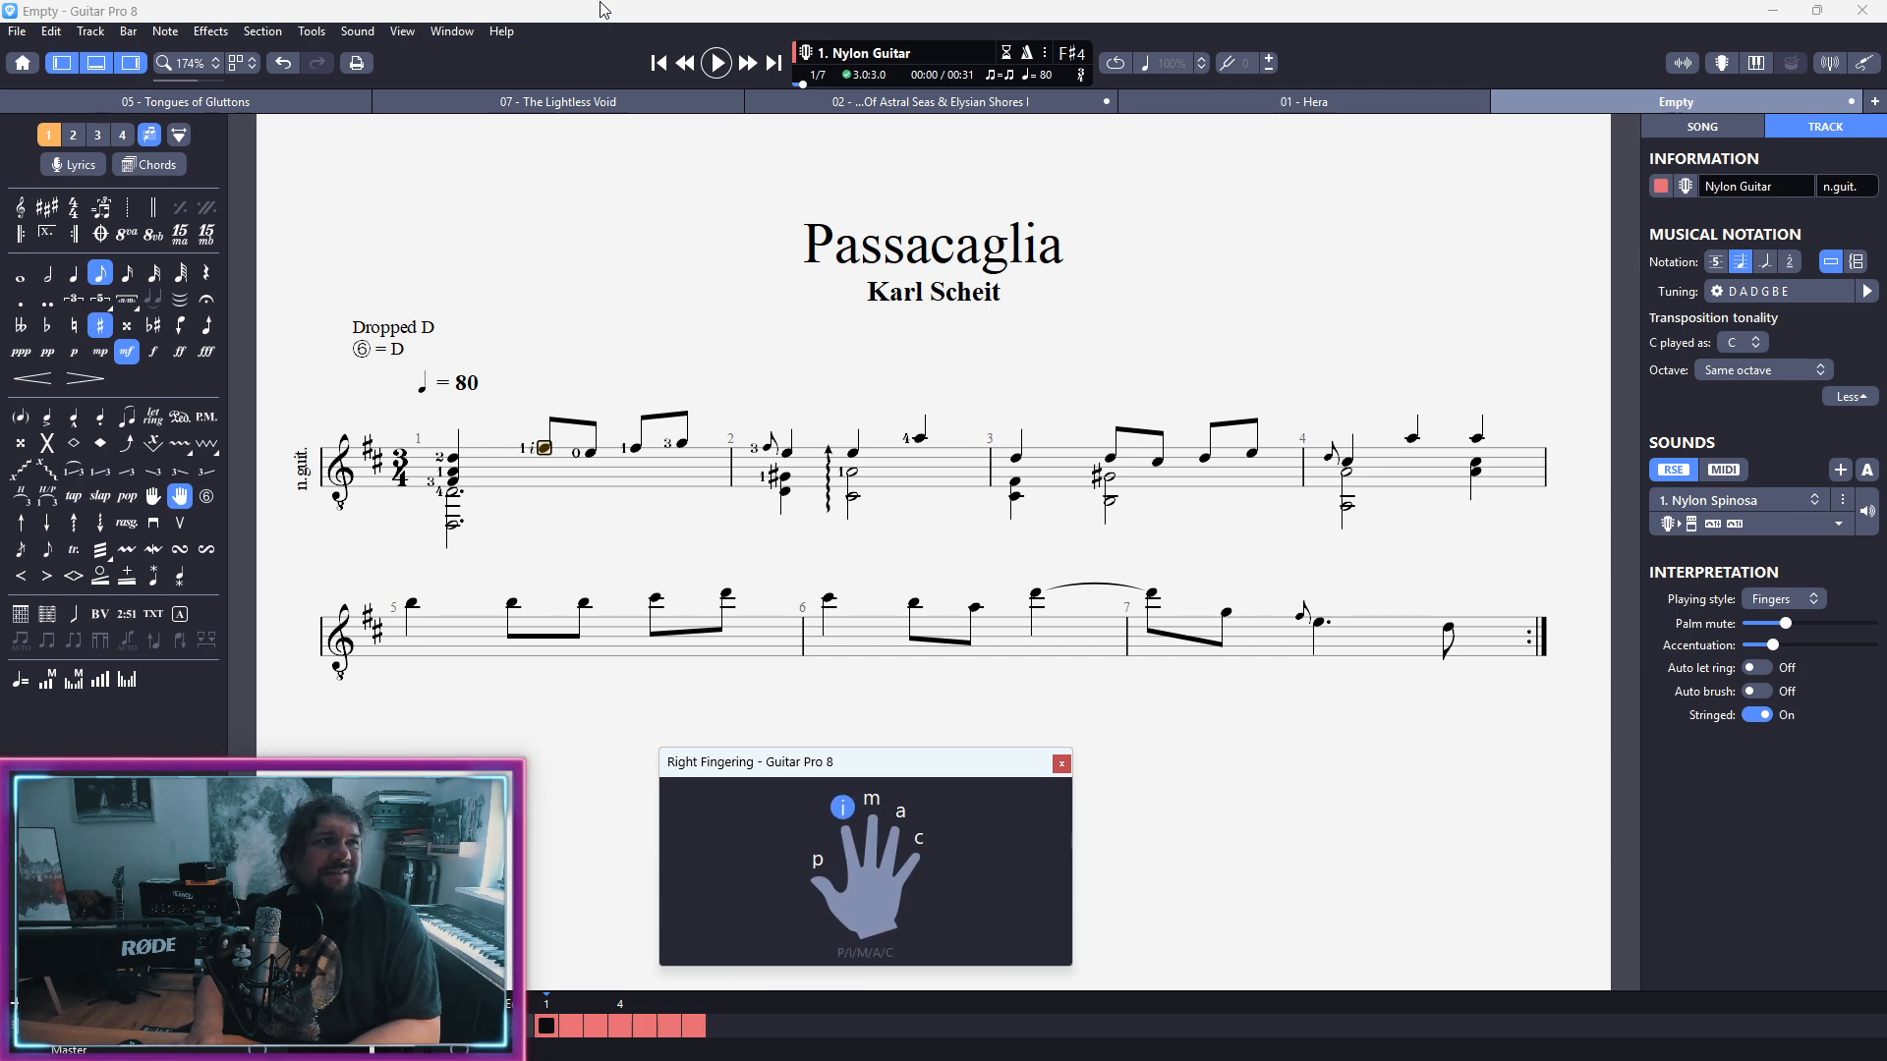
key("Right")
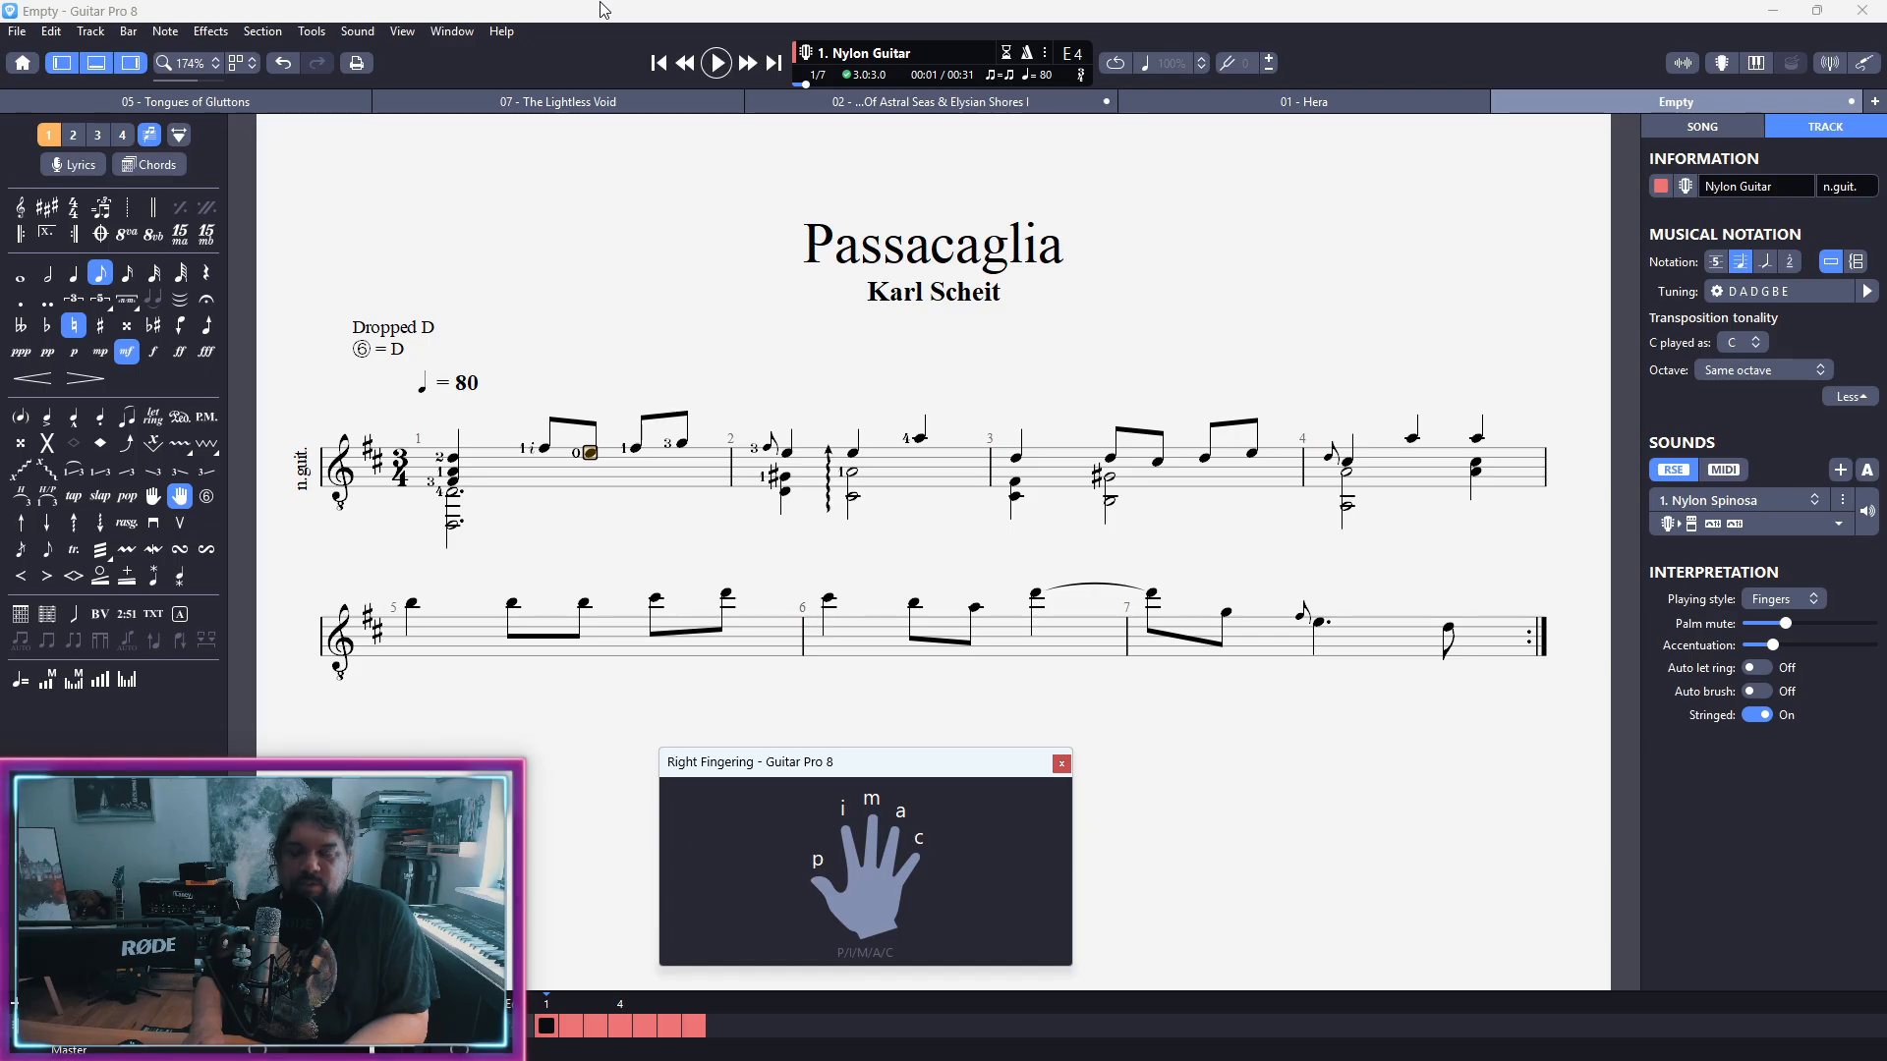
key("m")
key("Right")
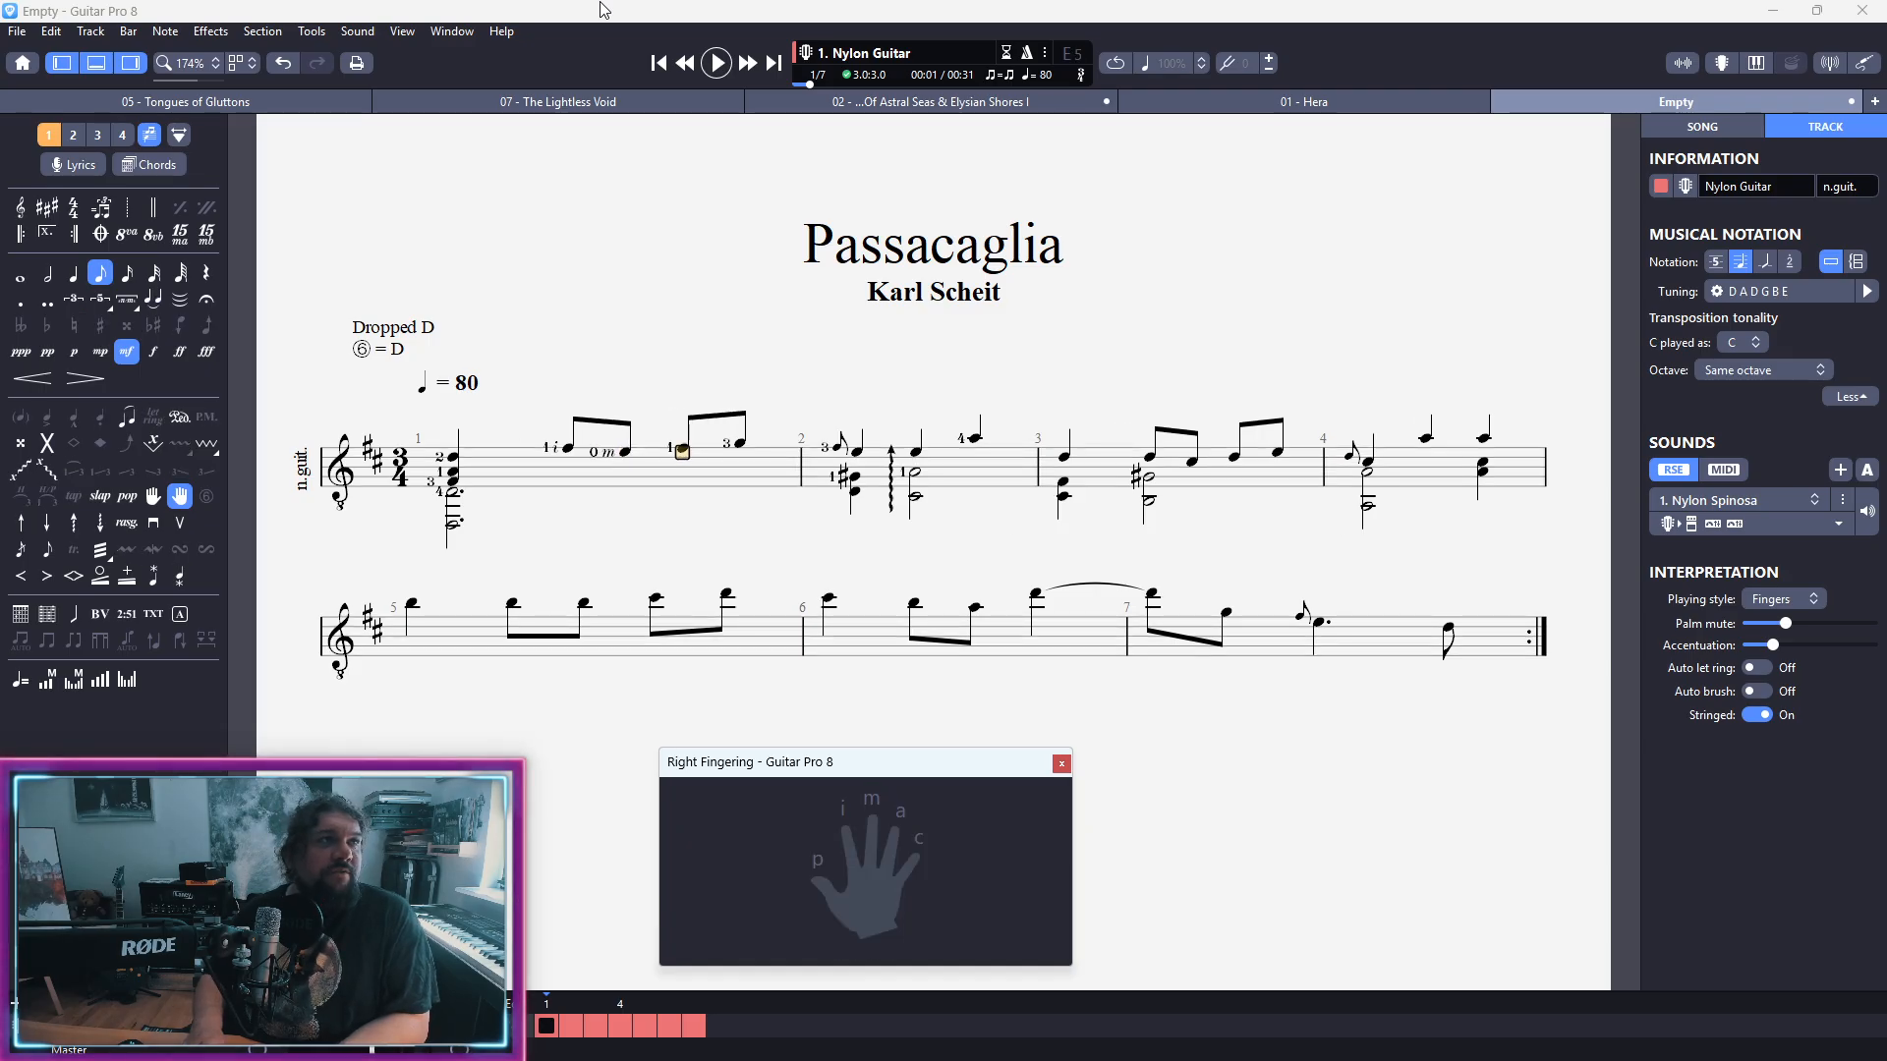
key("i")
key("Right")
key("Up")
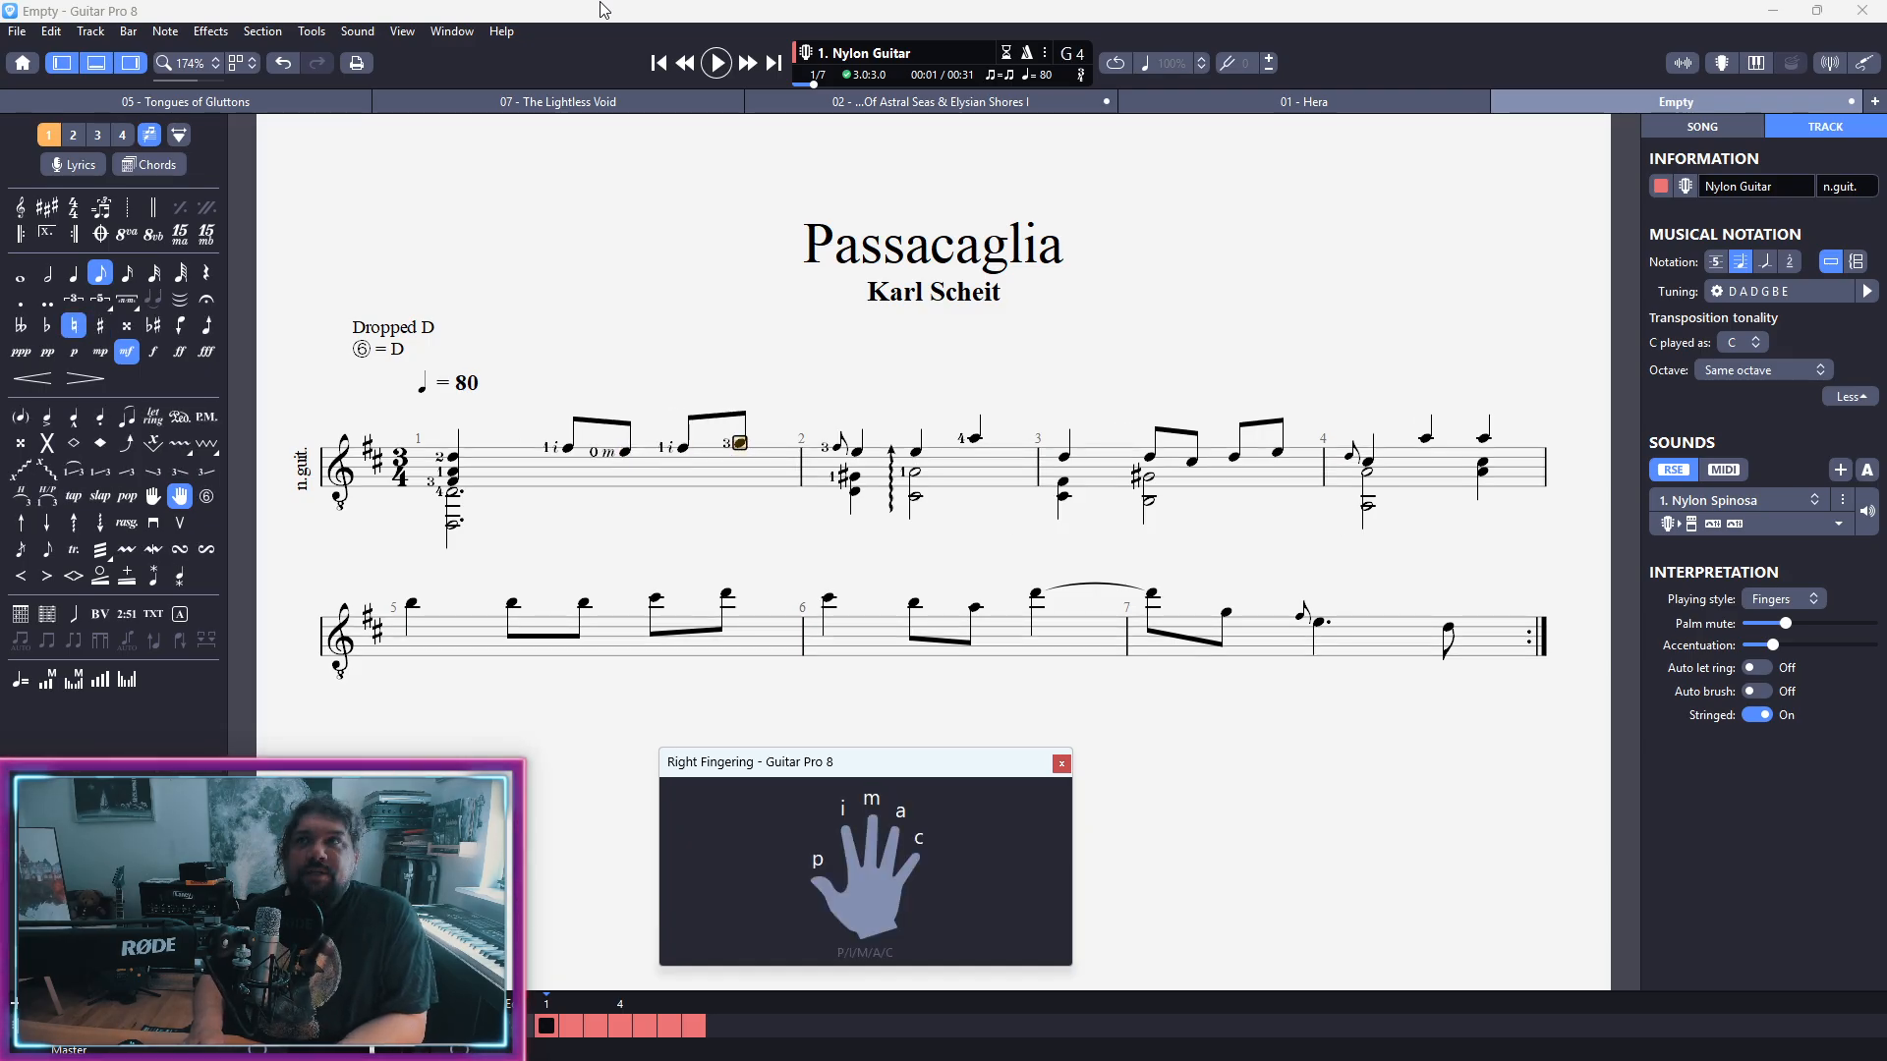
key("m")
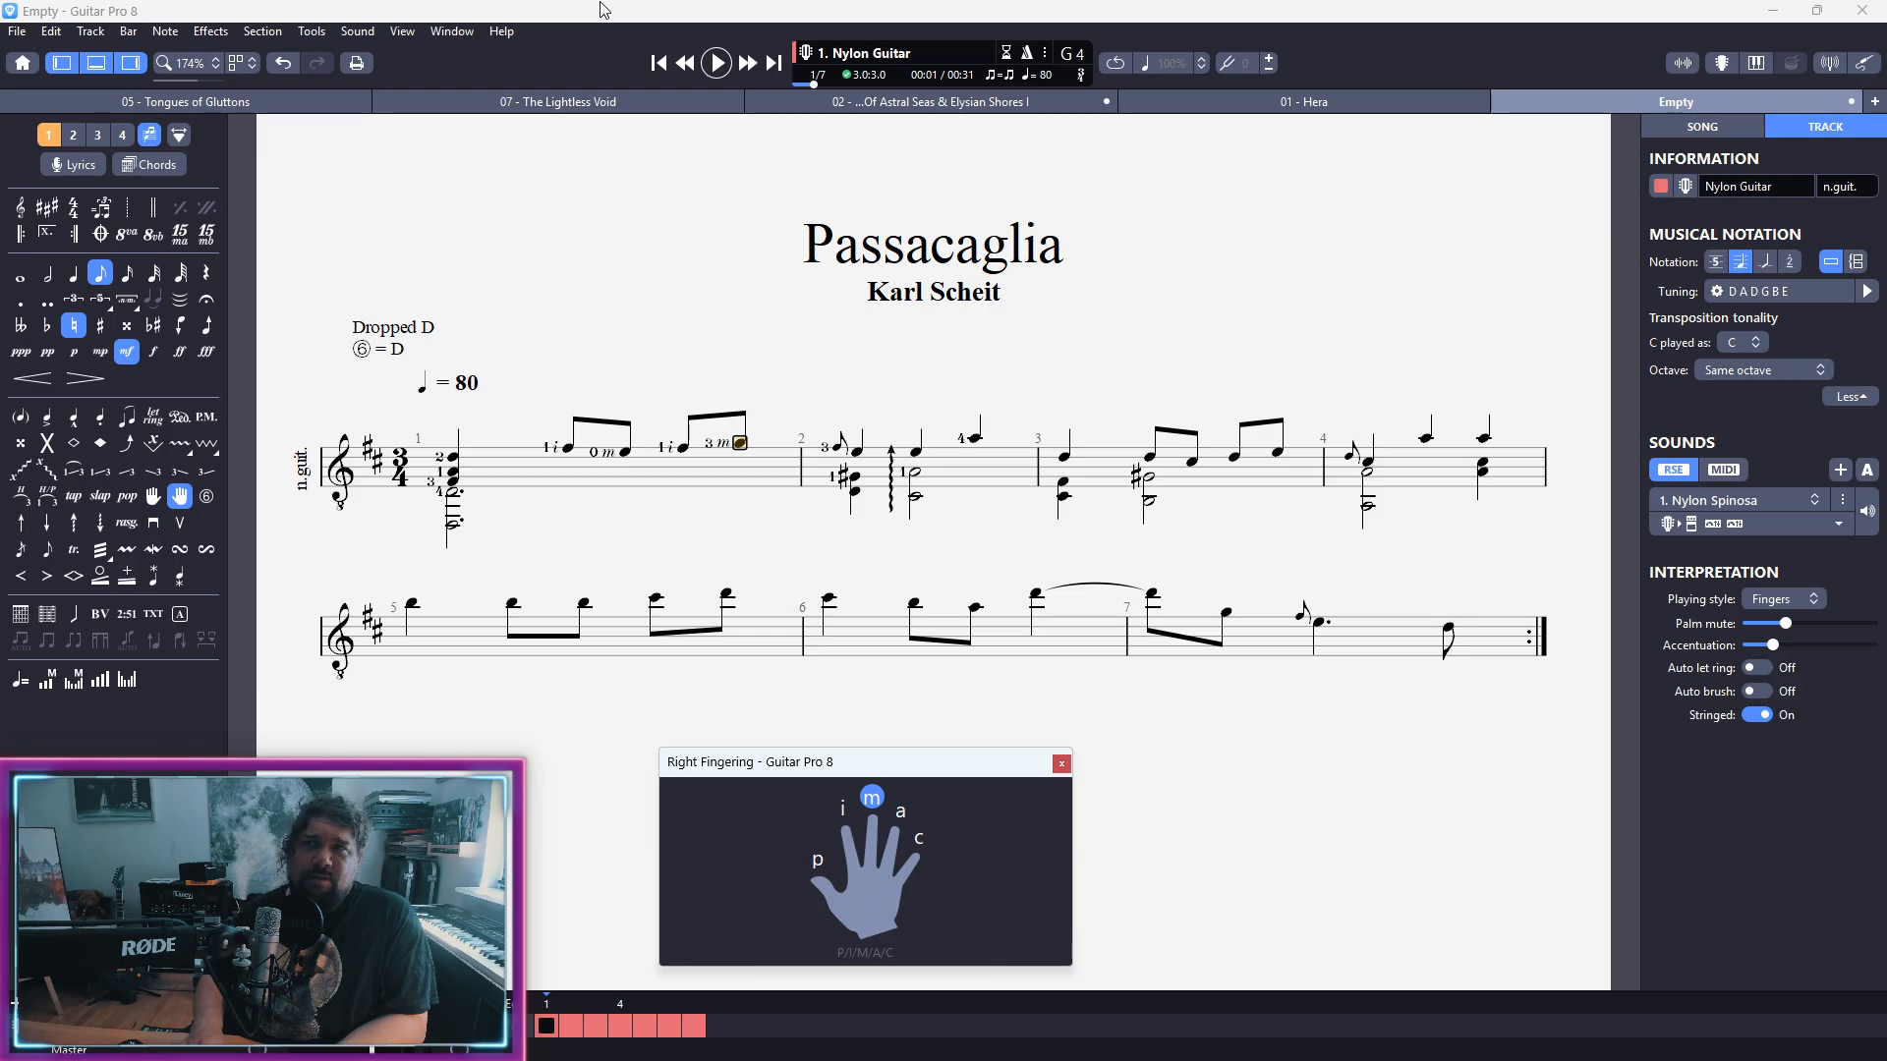
Step: Try an eighth-note duration on the grace note at the start of bar 2 and play the passage back
key("Right")
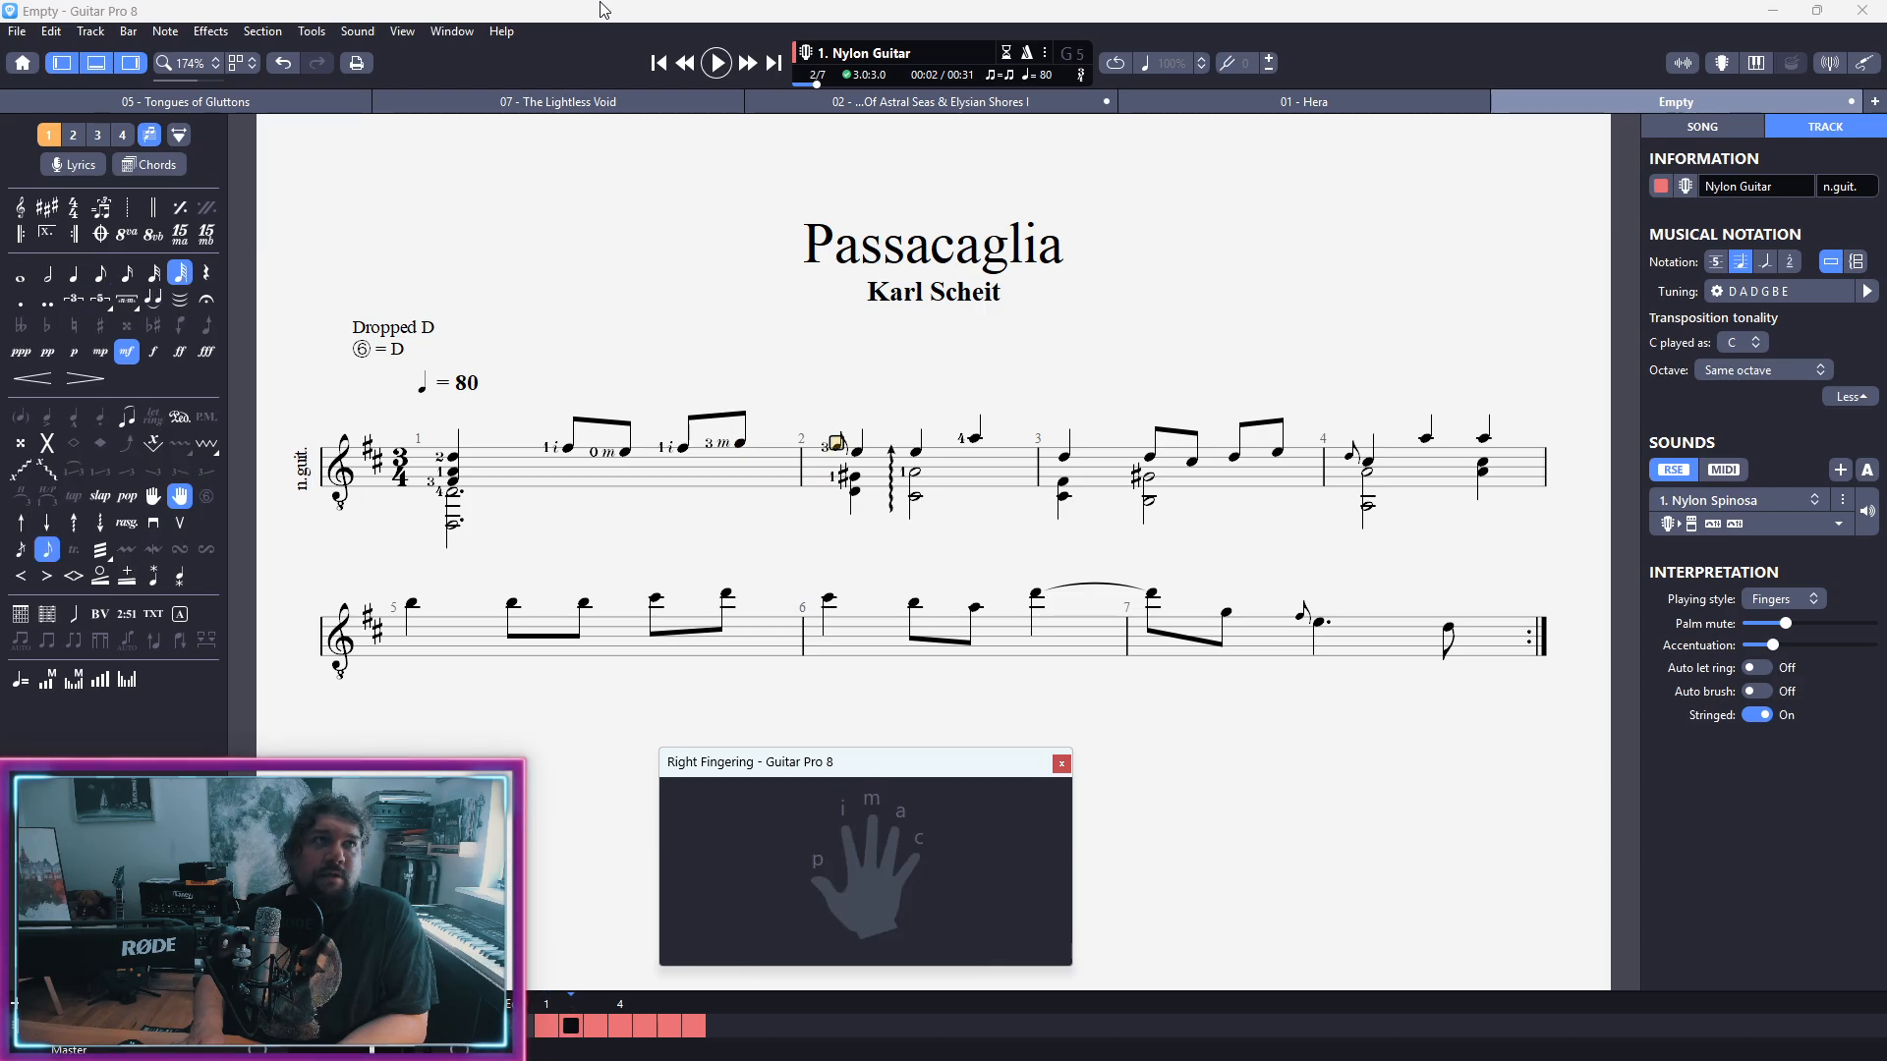
key("Down")
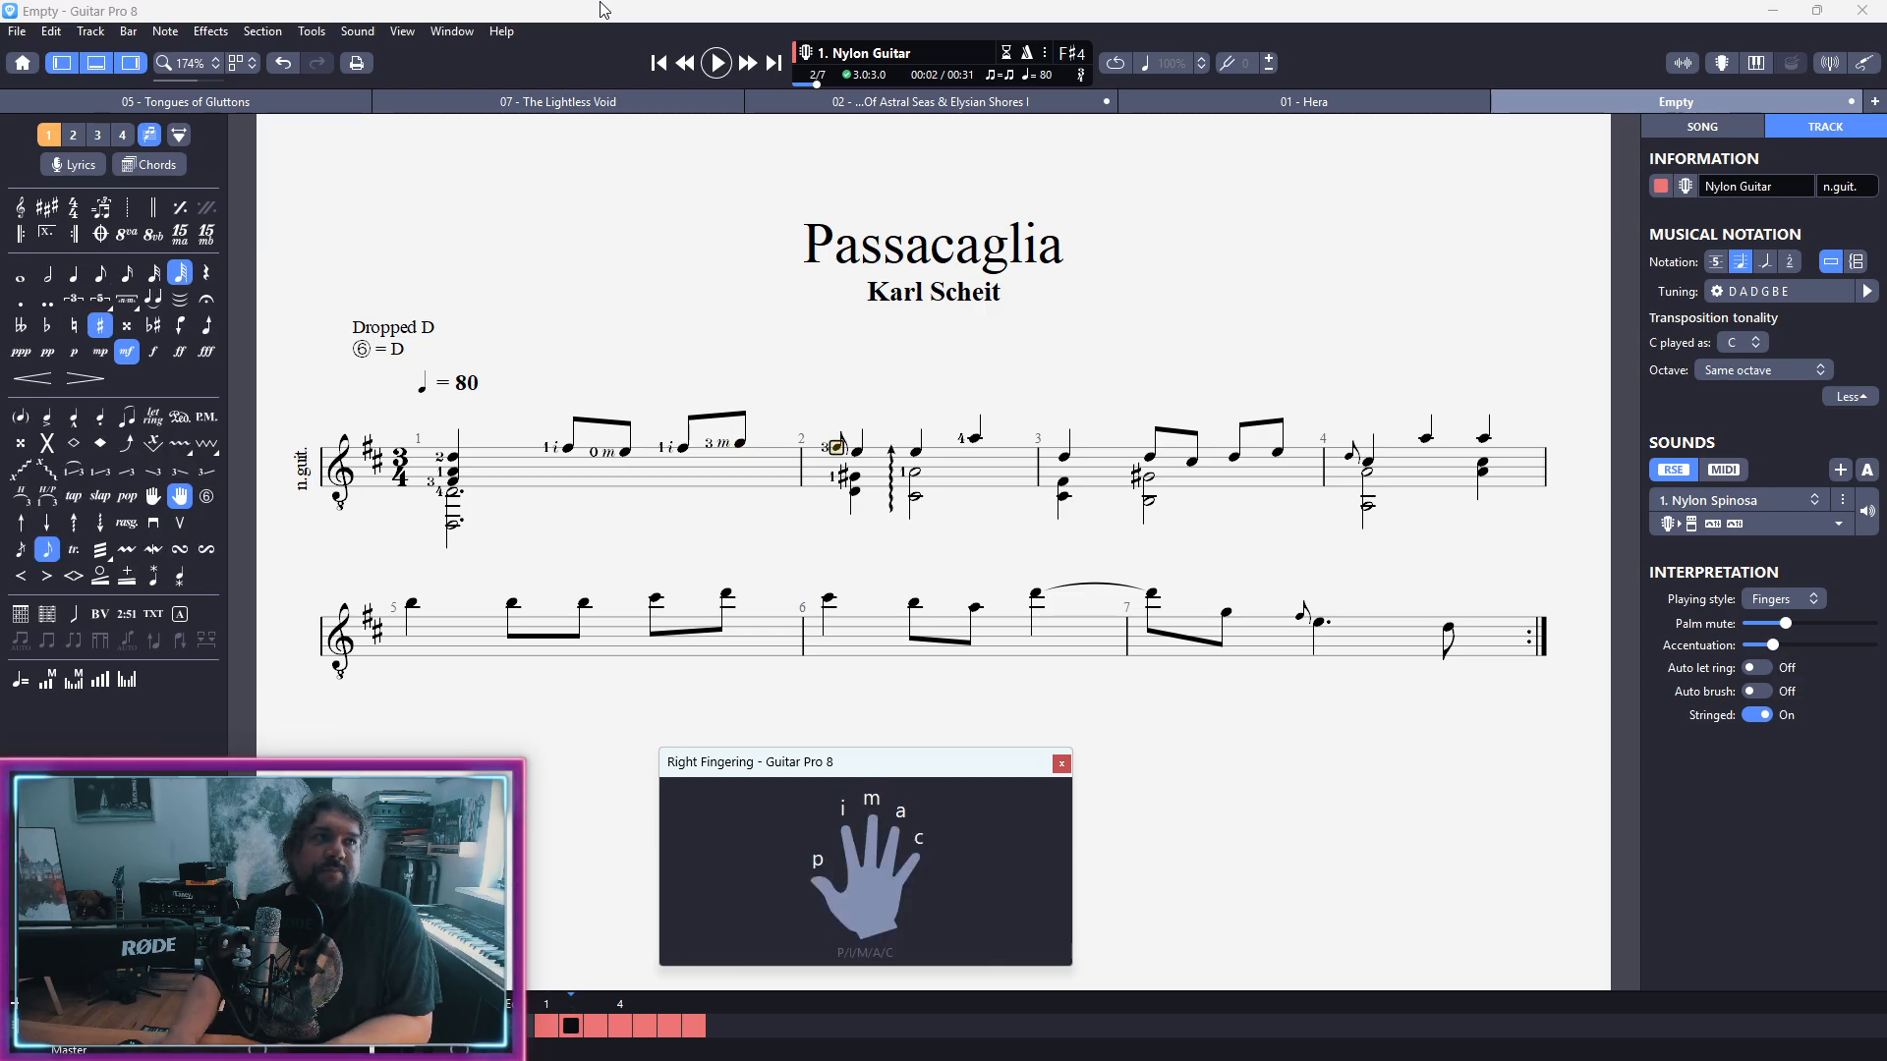
left_click(840, 447)
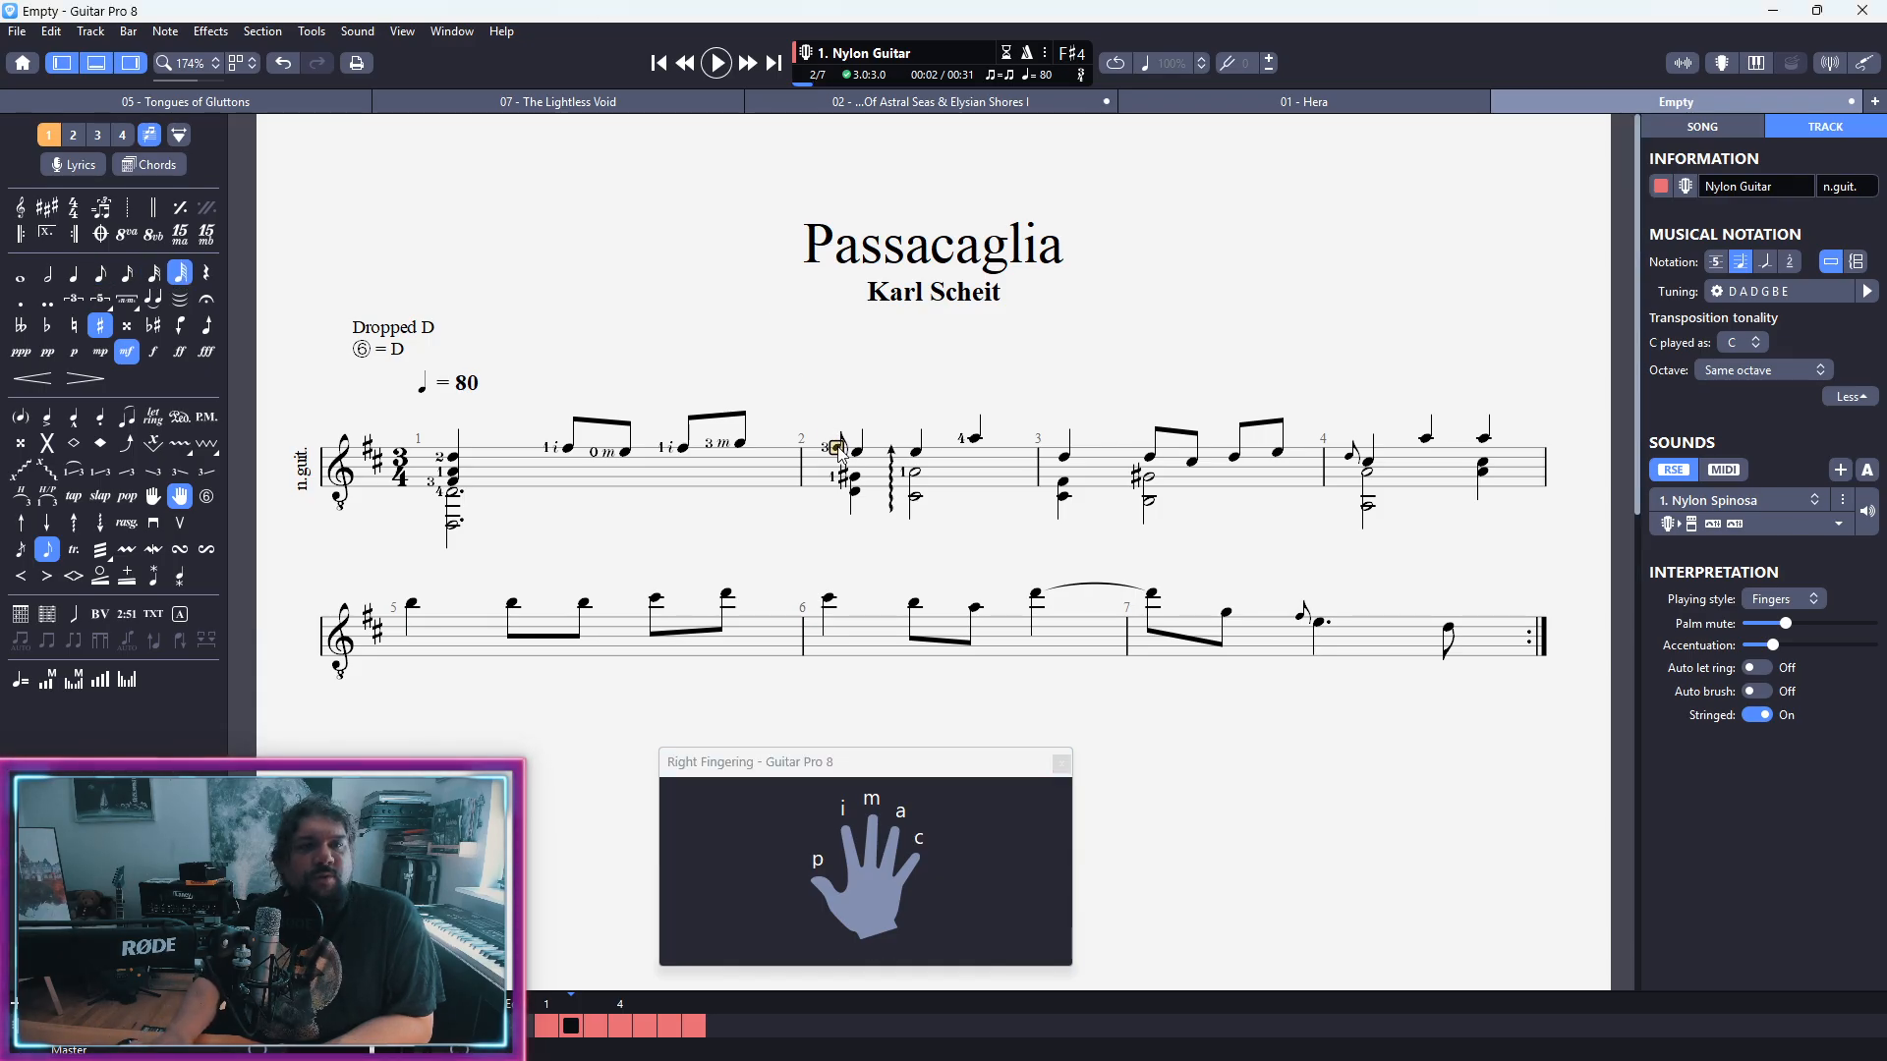
key("minus")
key("minus")
key("minus")
key("plus")
key("plus")
key("plus")
key("minus")
key("minus")
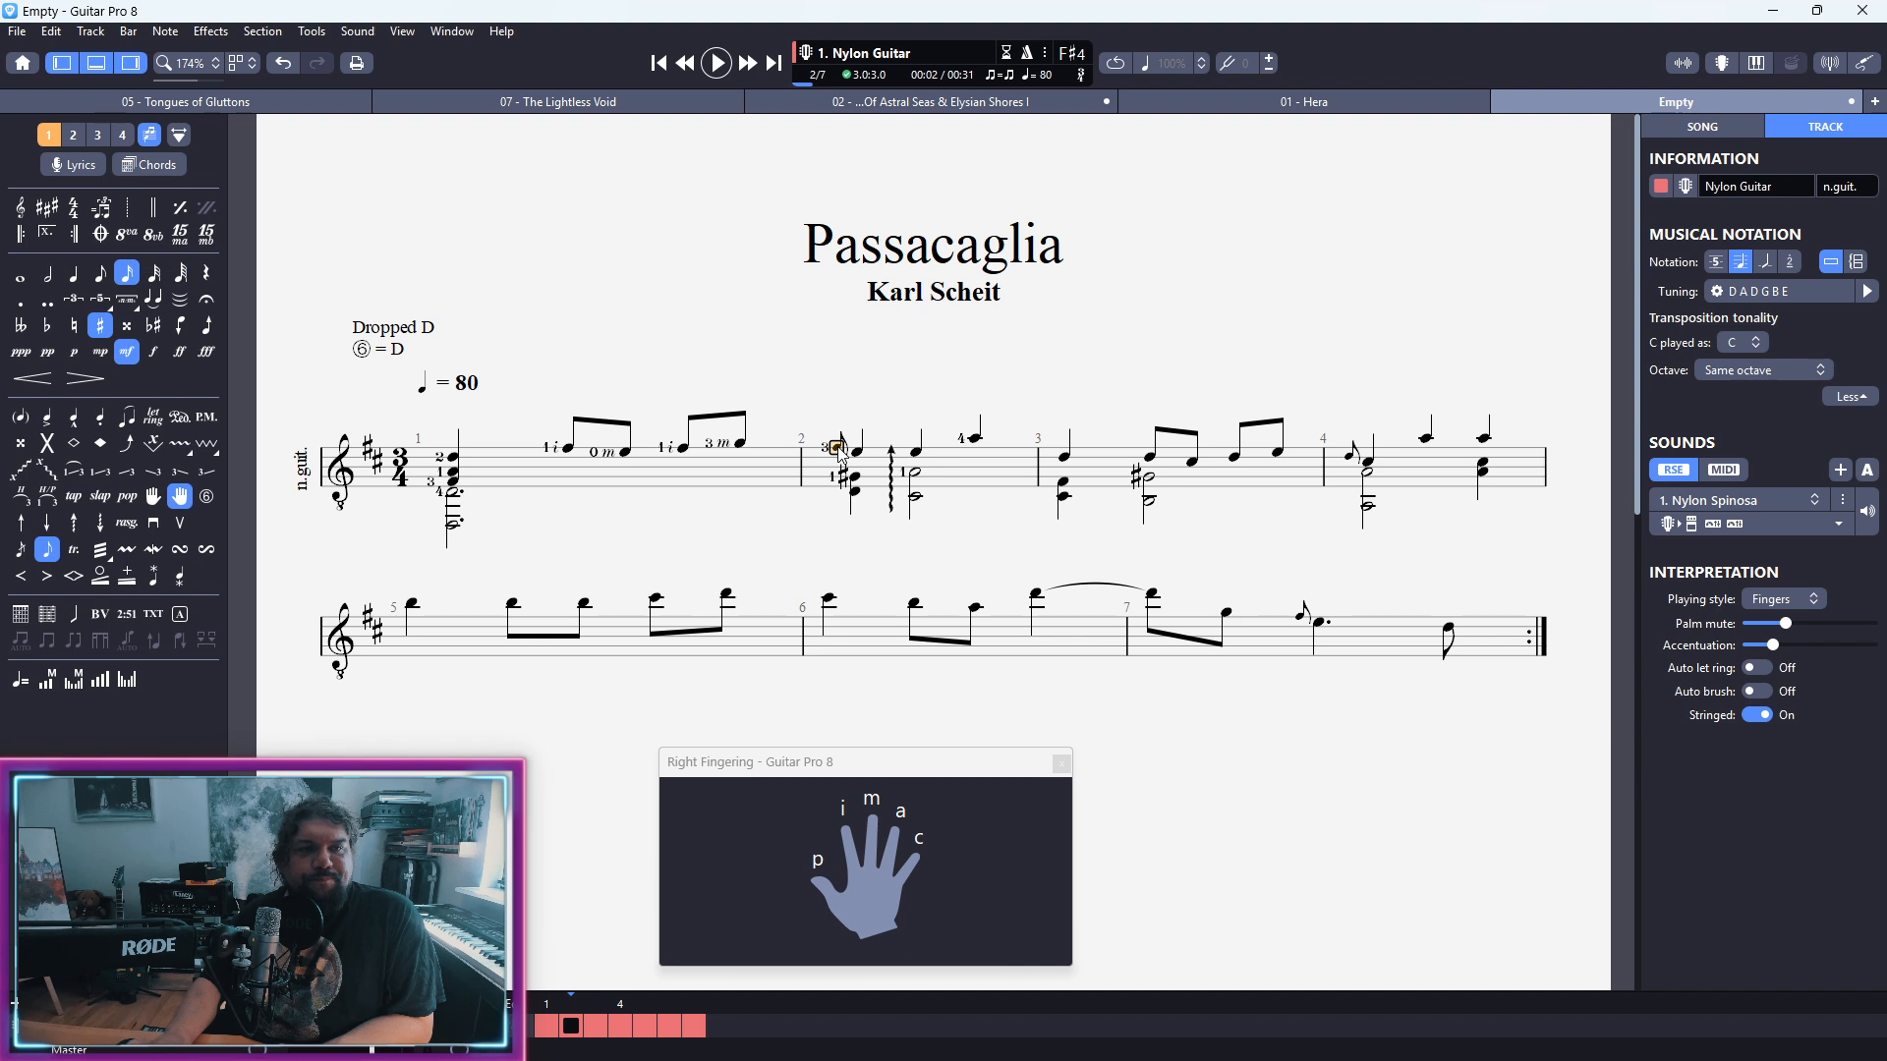
key("minus")
key("plus")
key("plus")
key("minus")
key("minus")
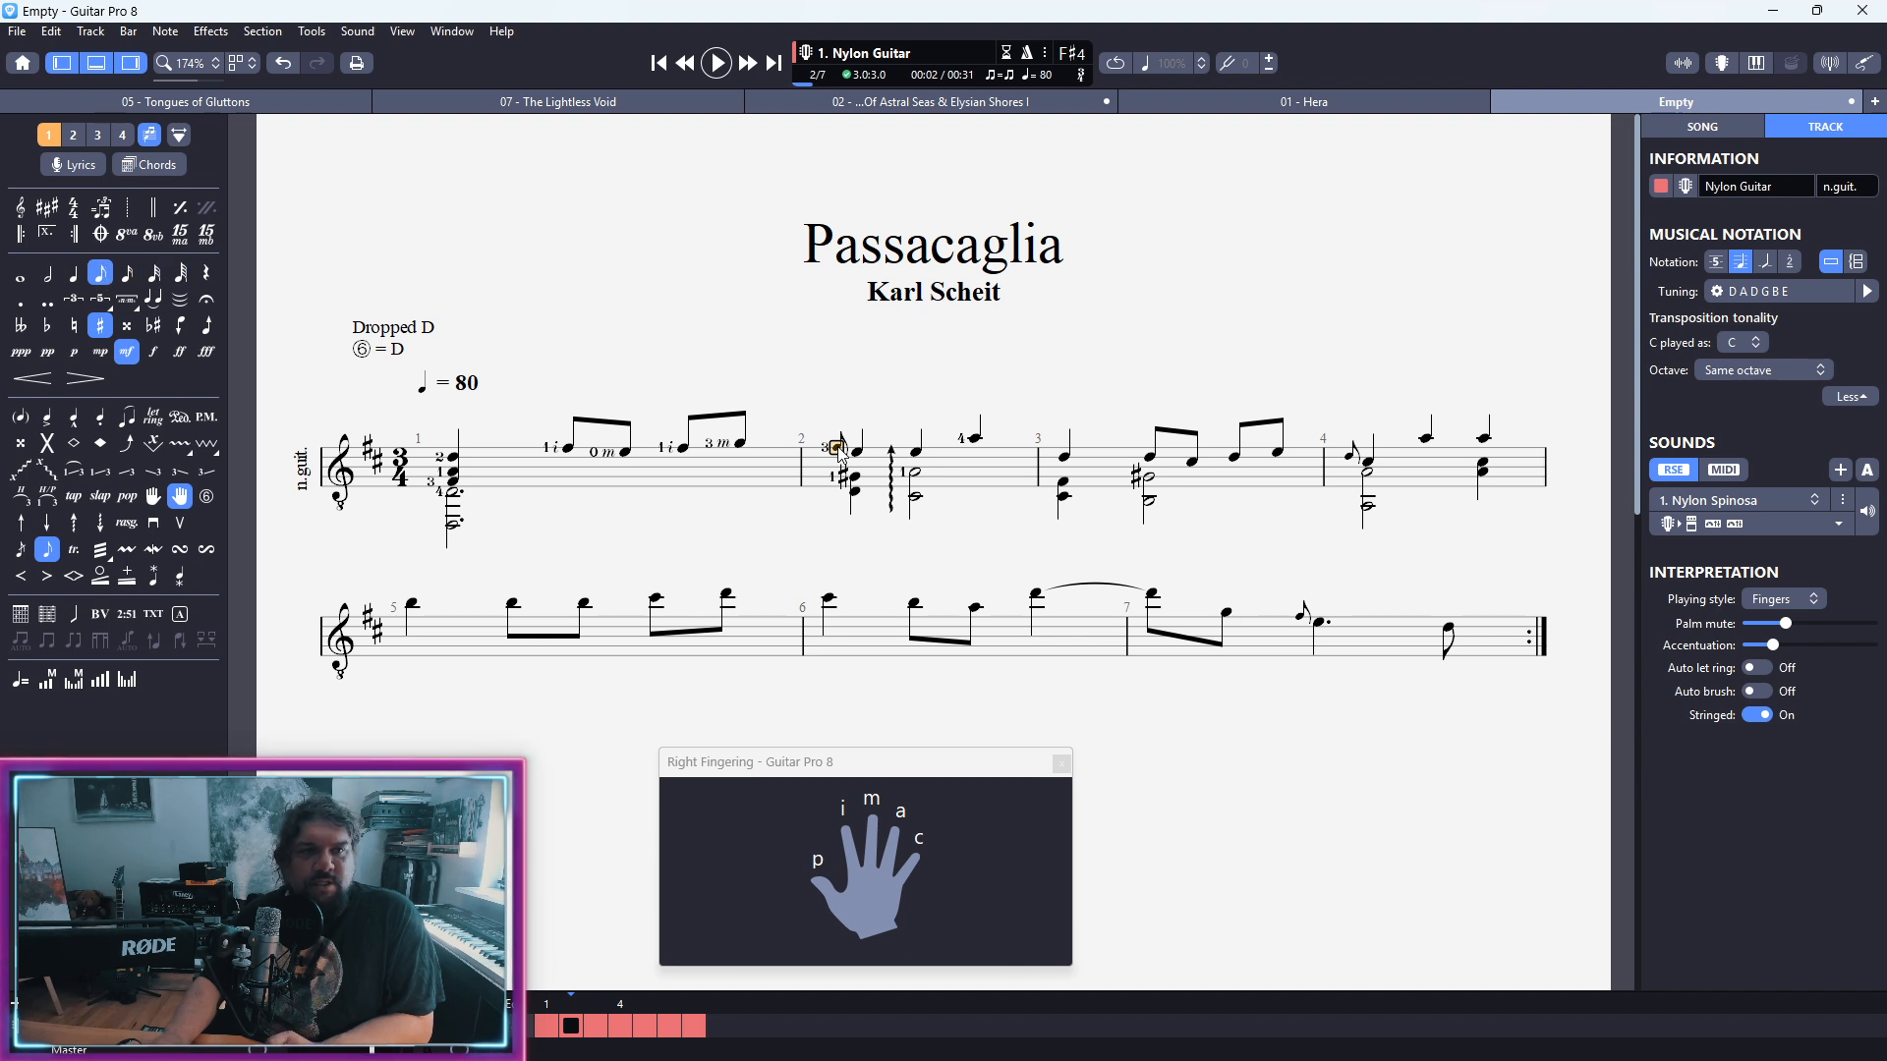
key("space")
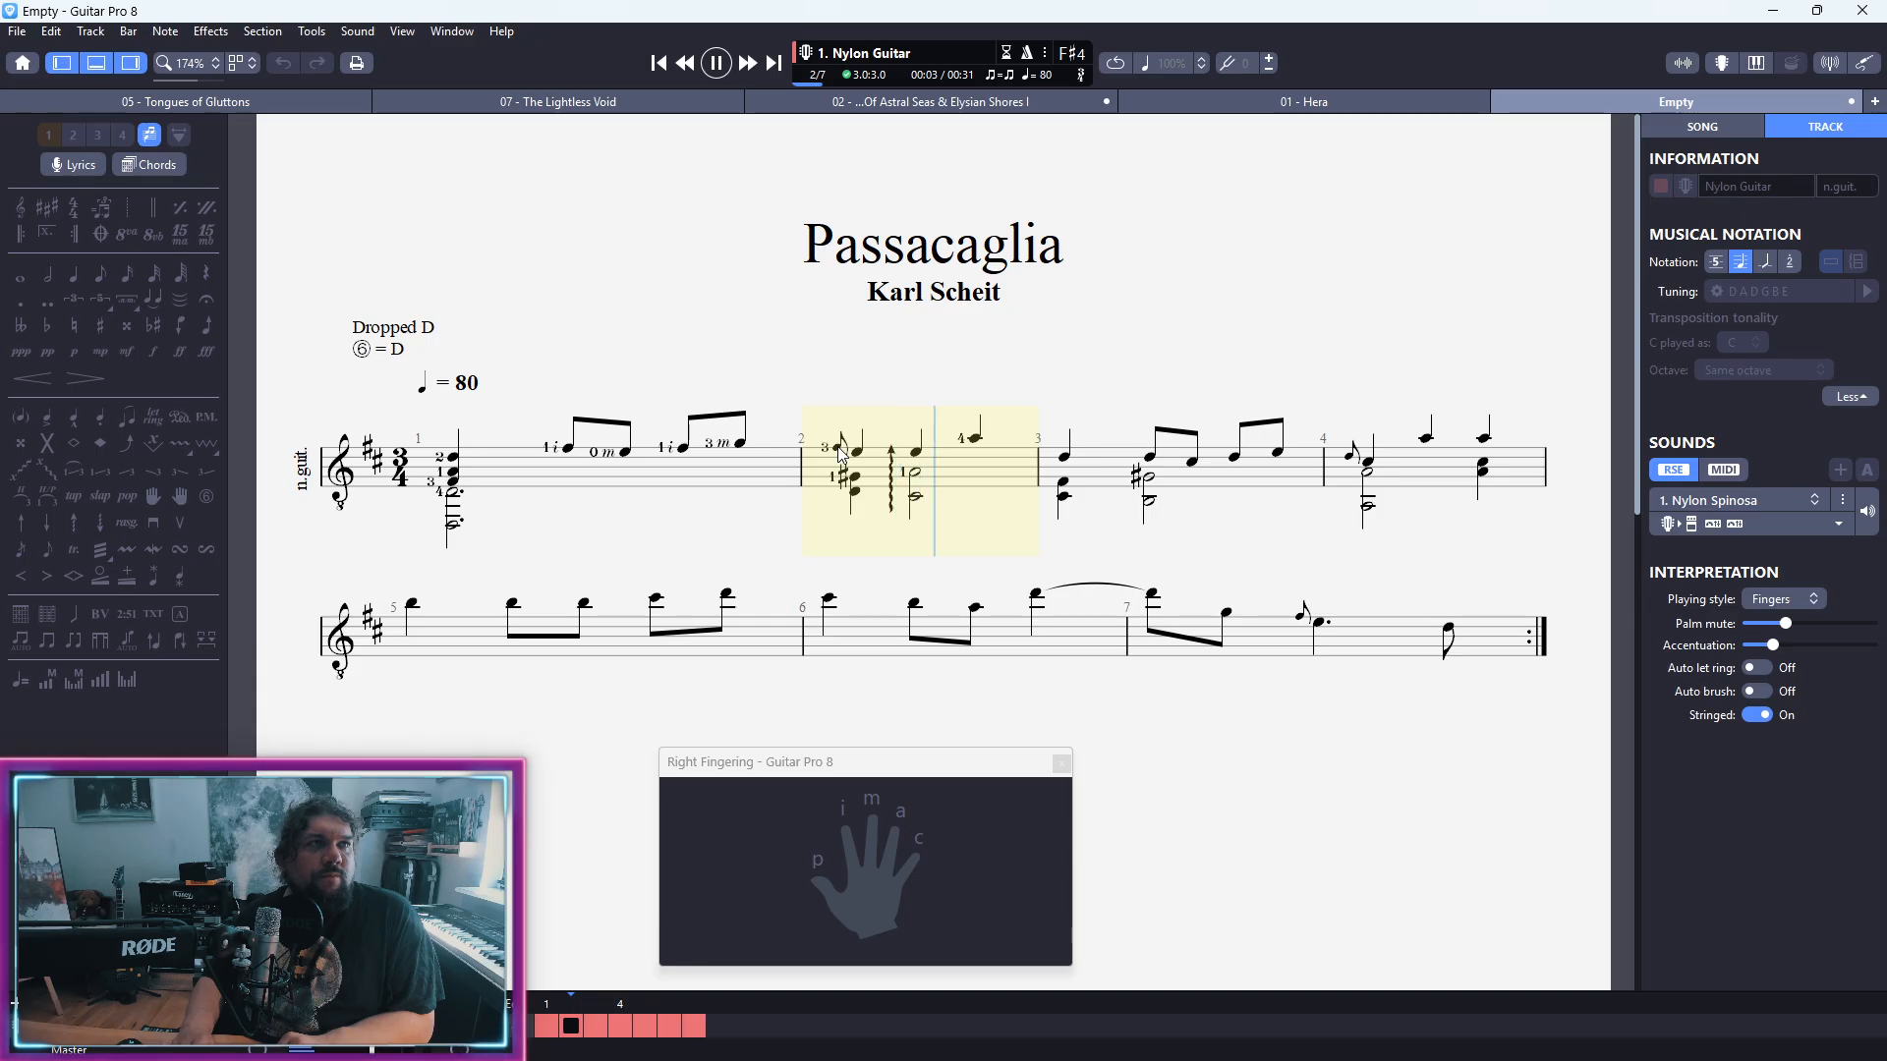
key("space")
Step: Try sixteenth and thirty-second durations on bar 2's opening grace note, playing each one back
left_click(840, 451)
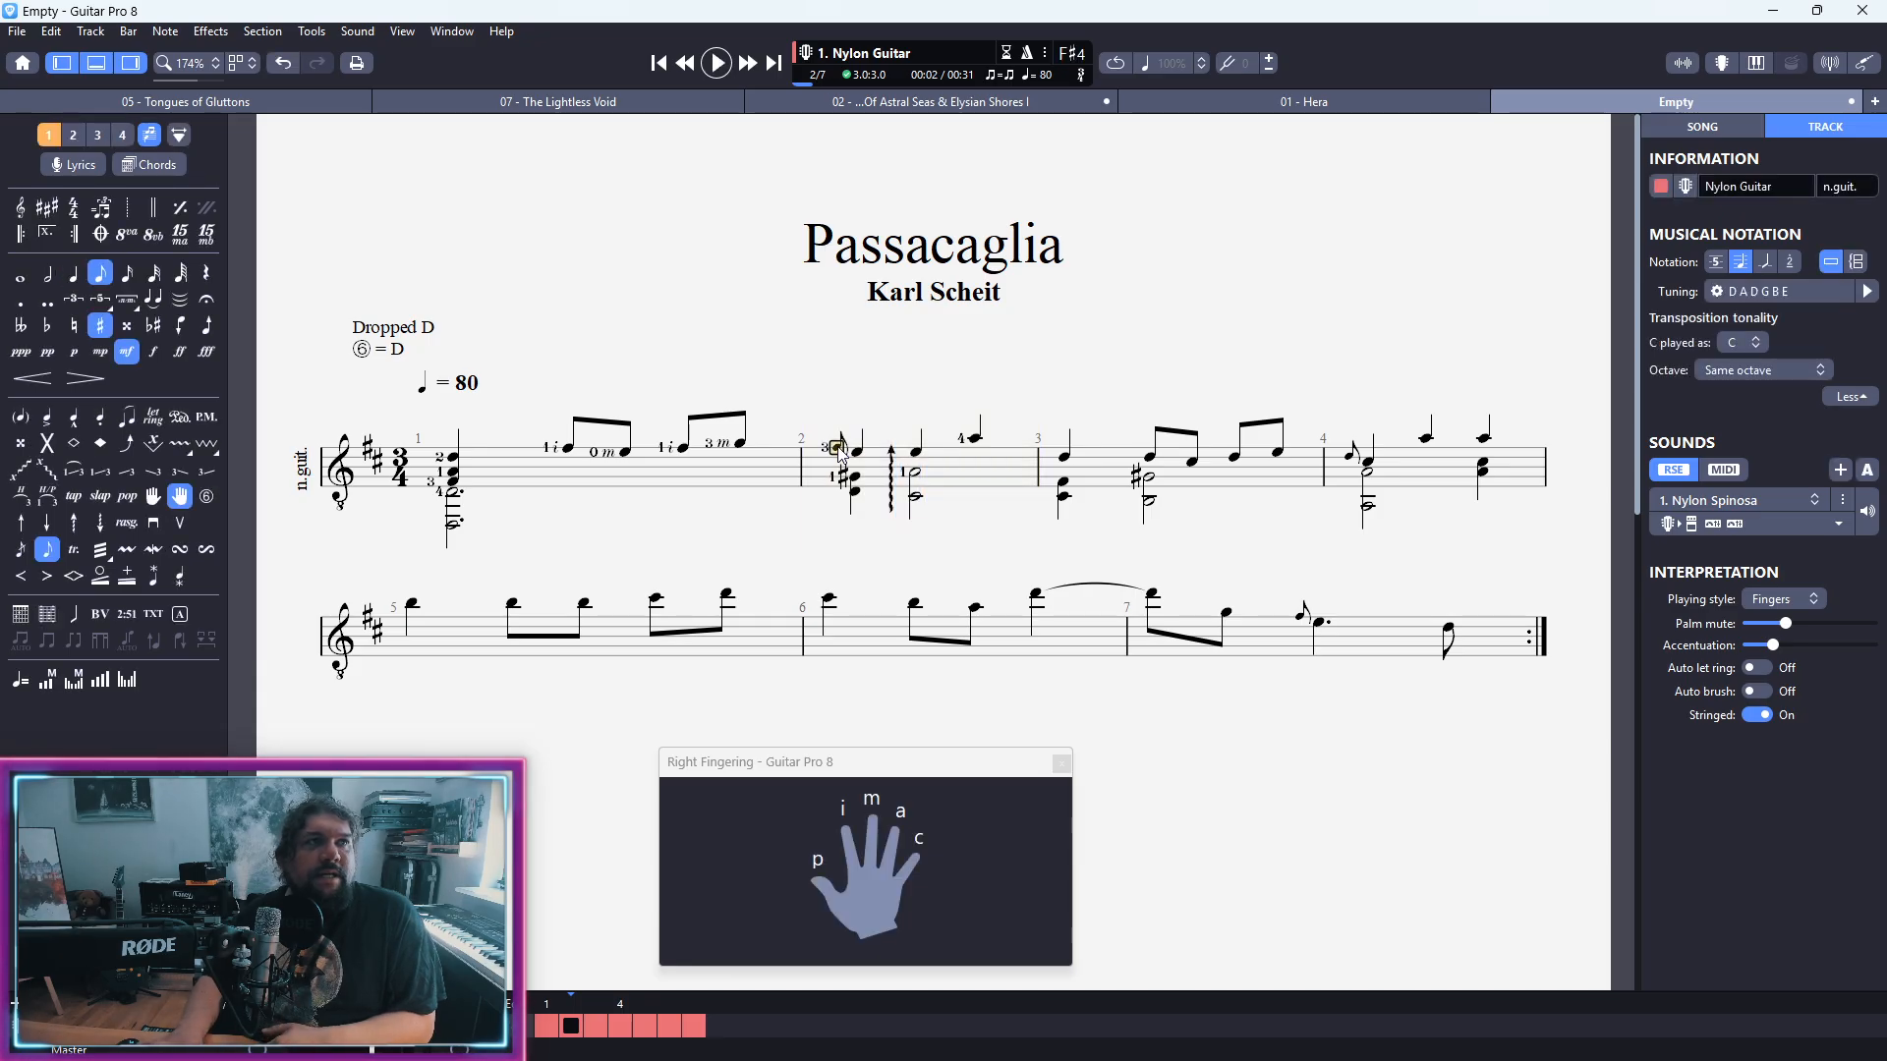
key("KP_Add")
key("KP_Add")
key("KP_Subtract")
key("KP_Subtract")
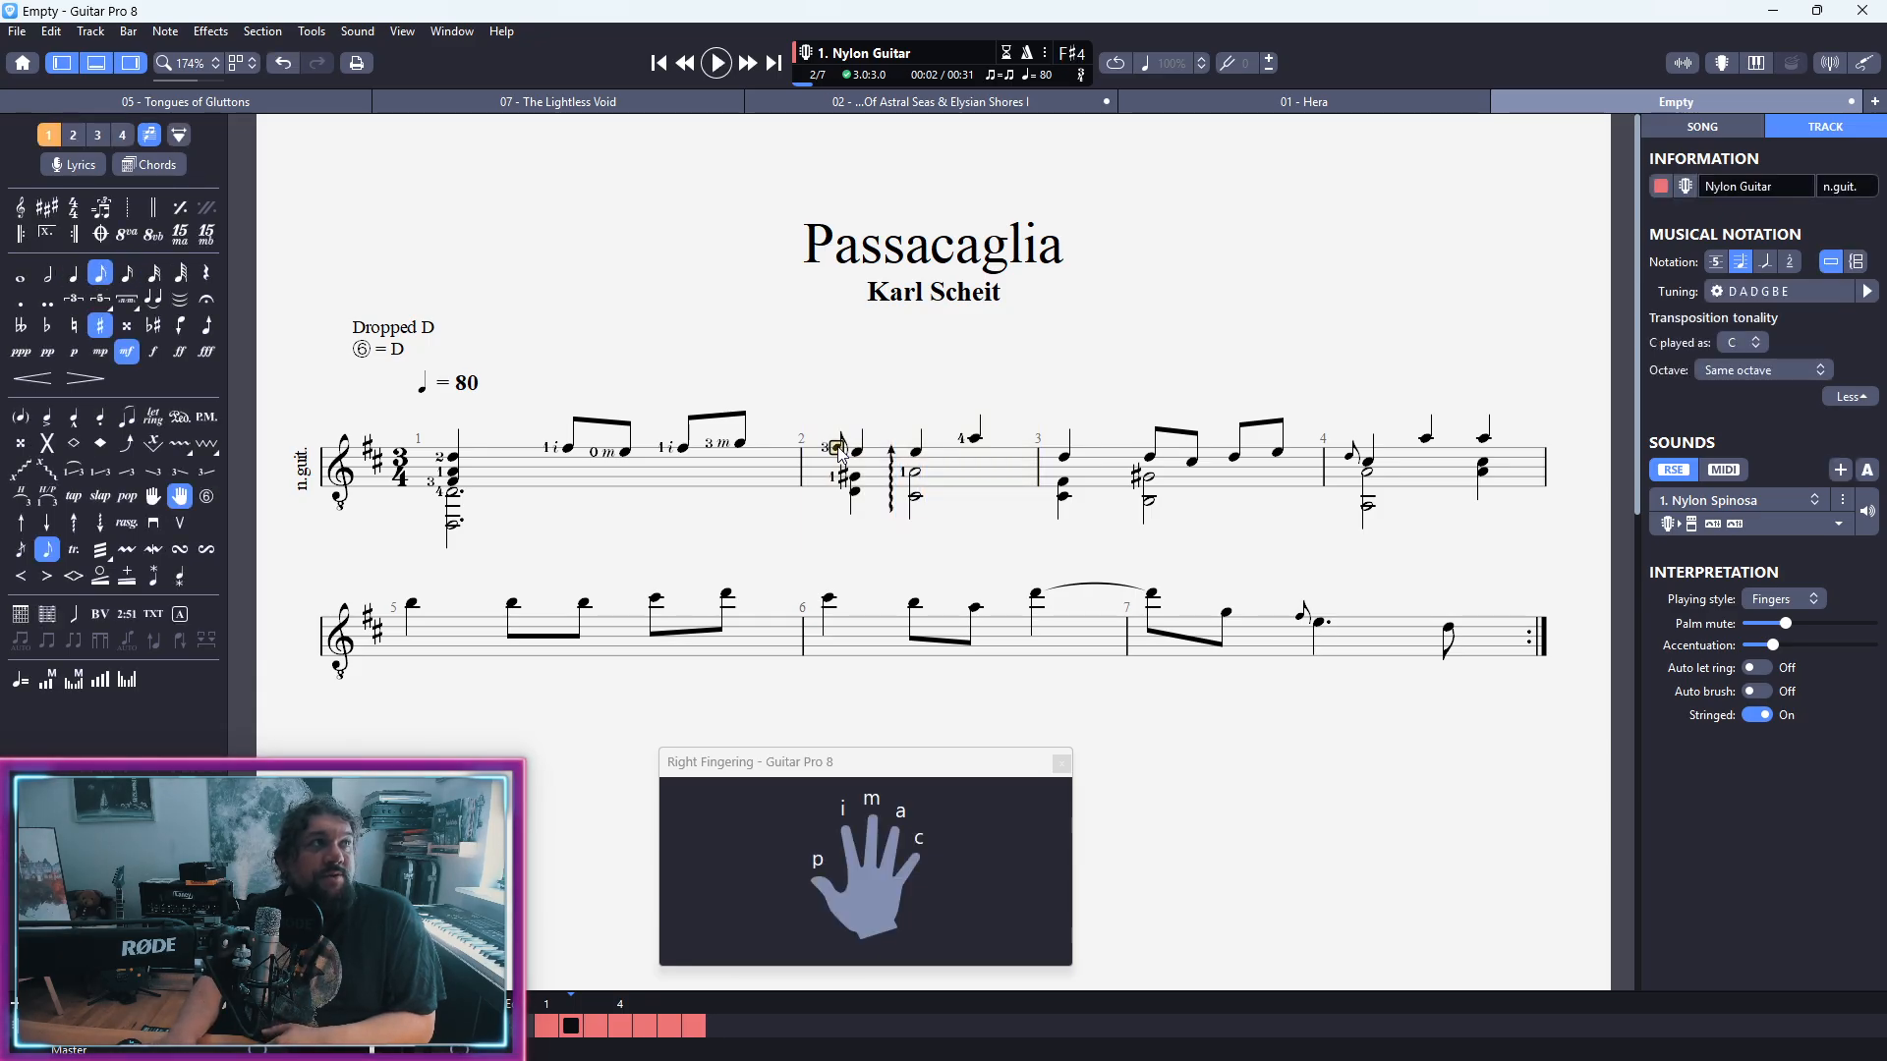
key("KP_Add")
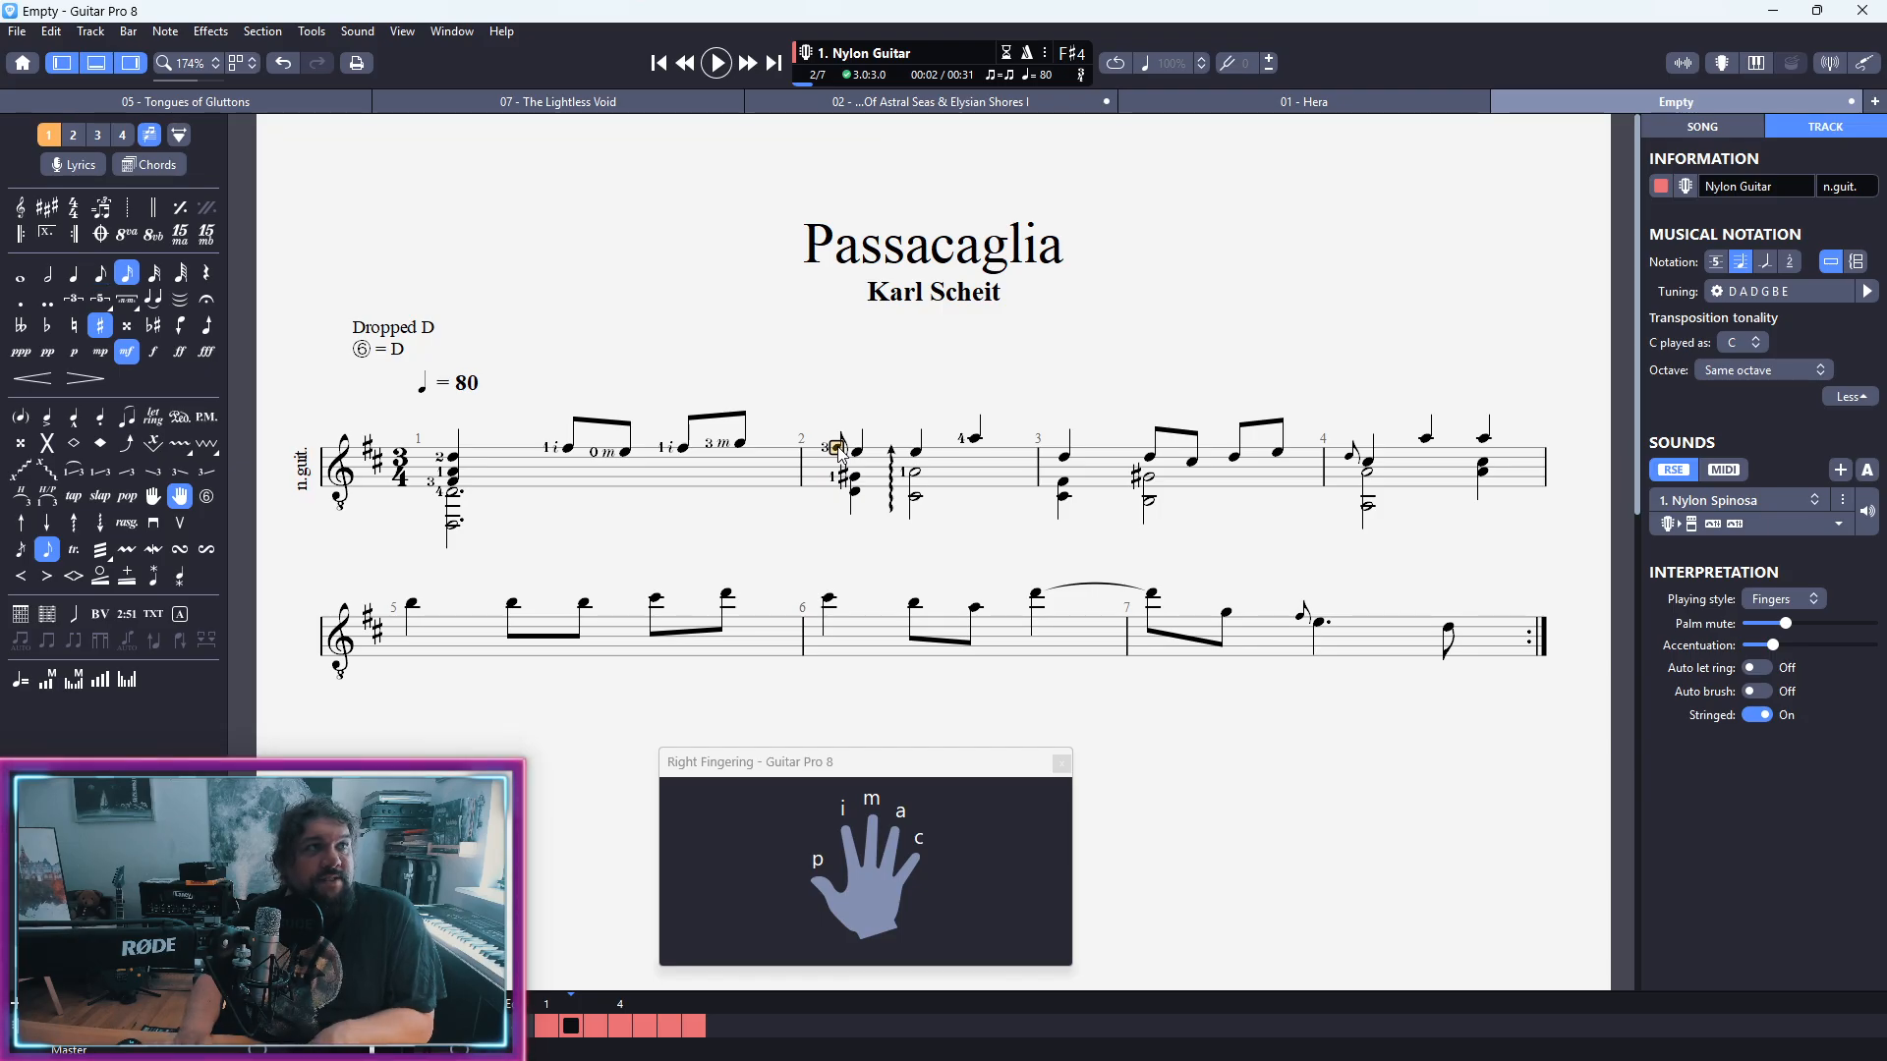
key("space")
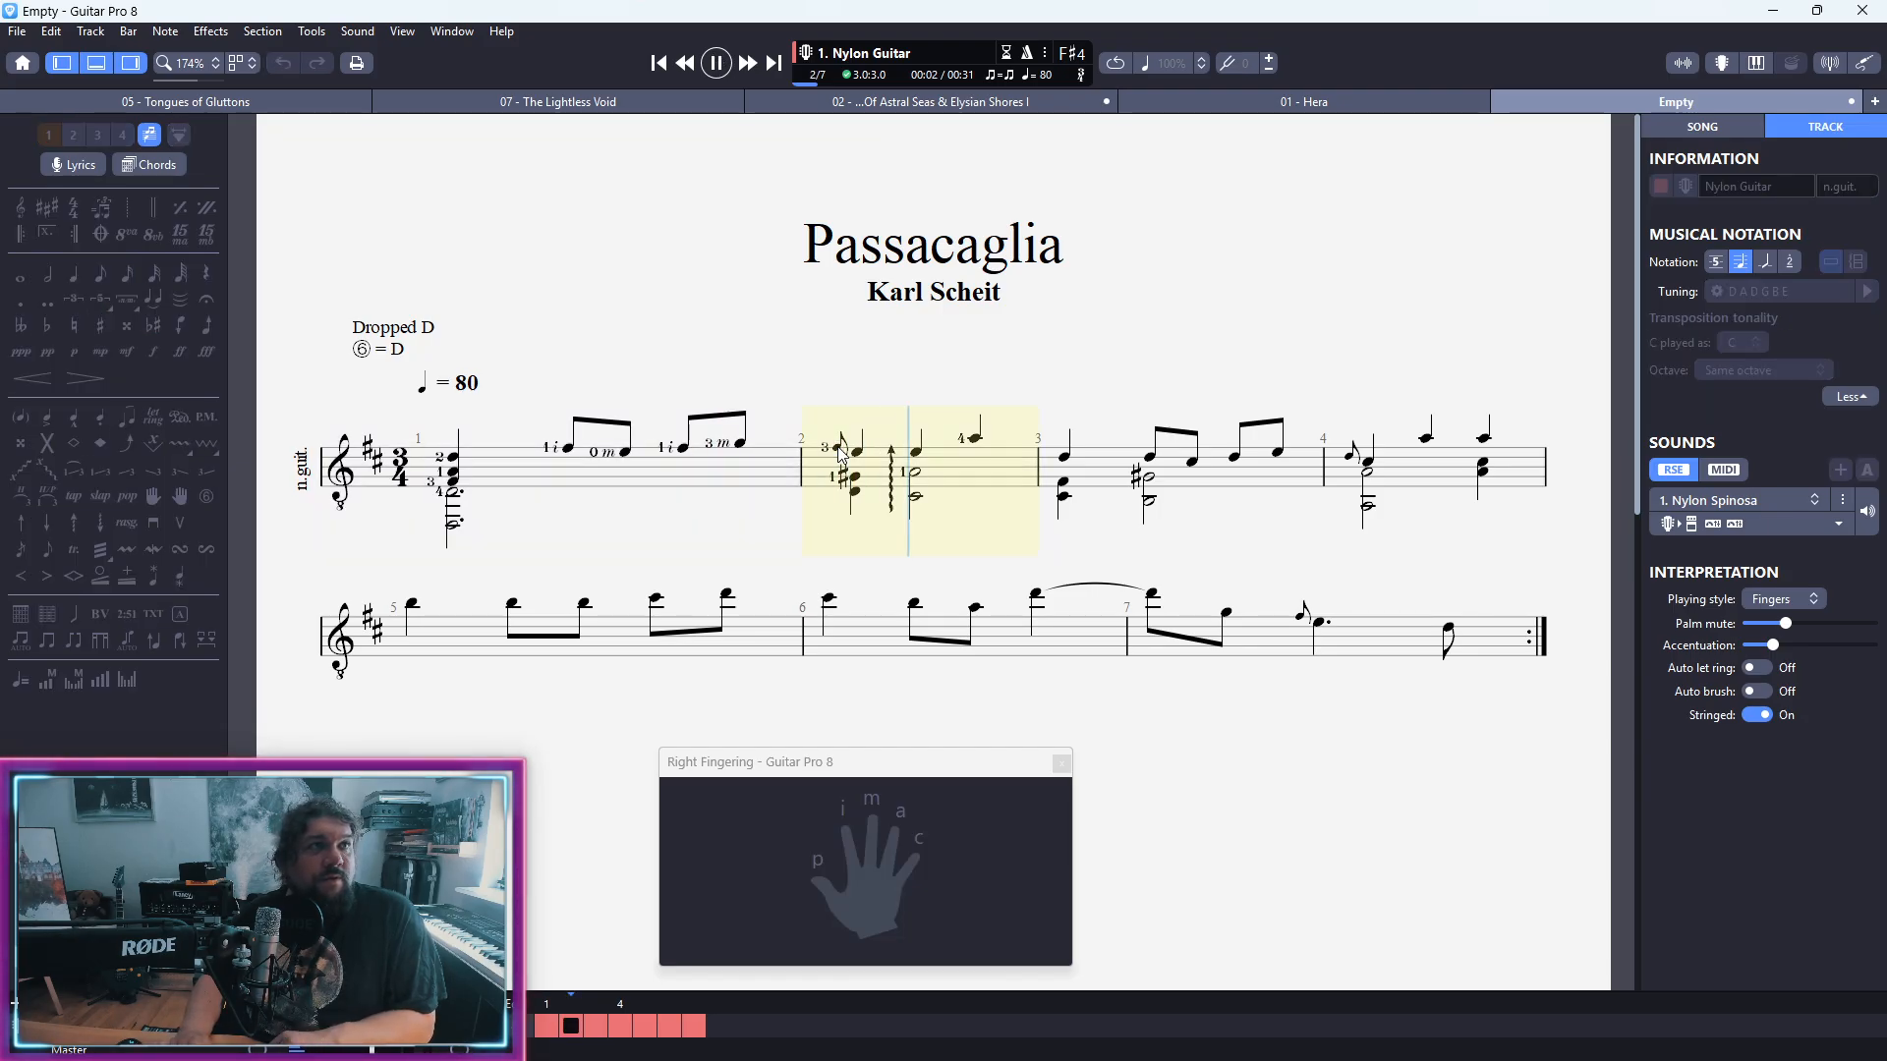
key("space")
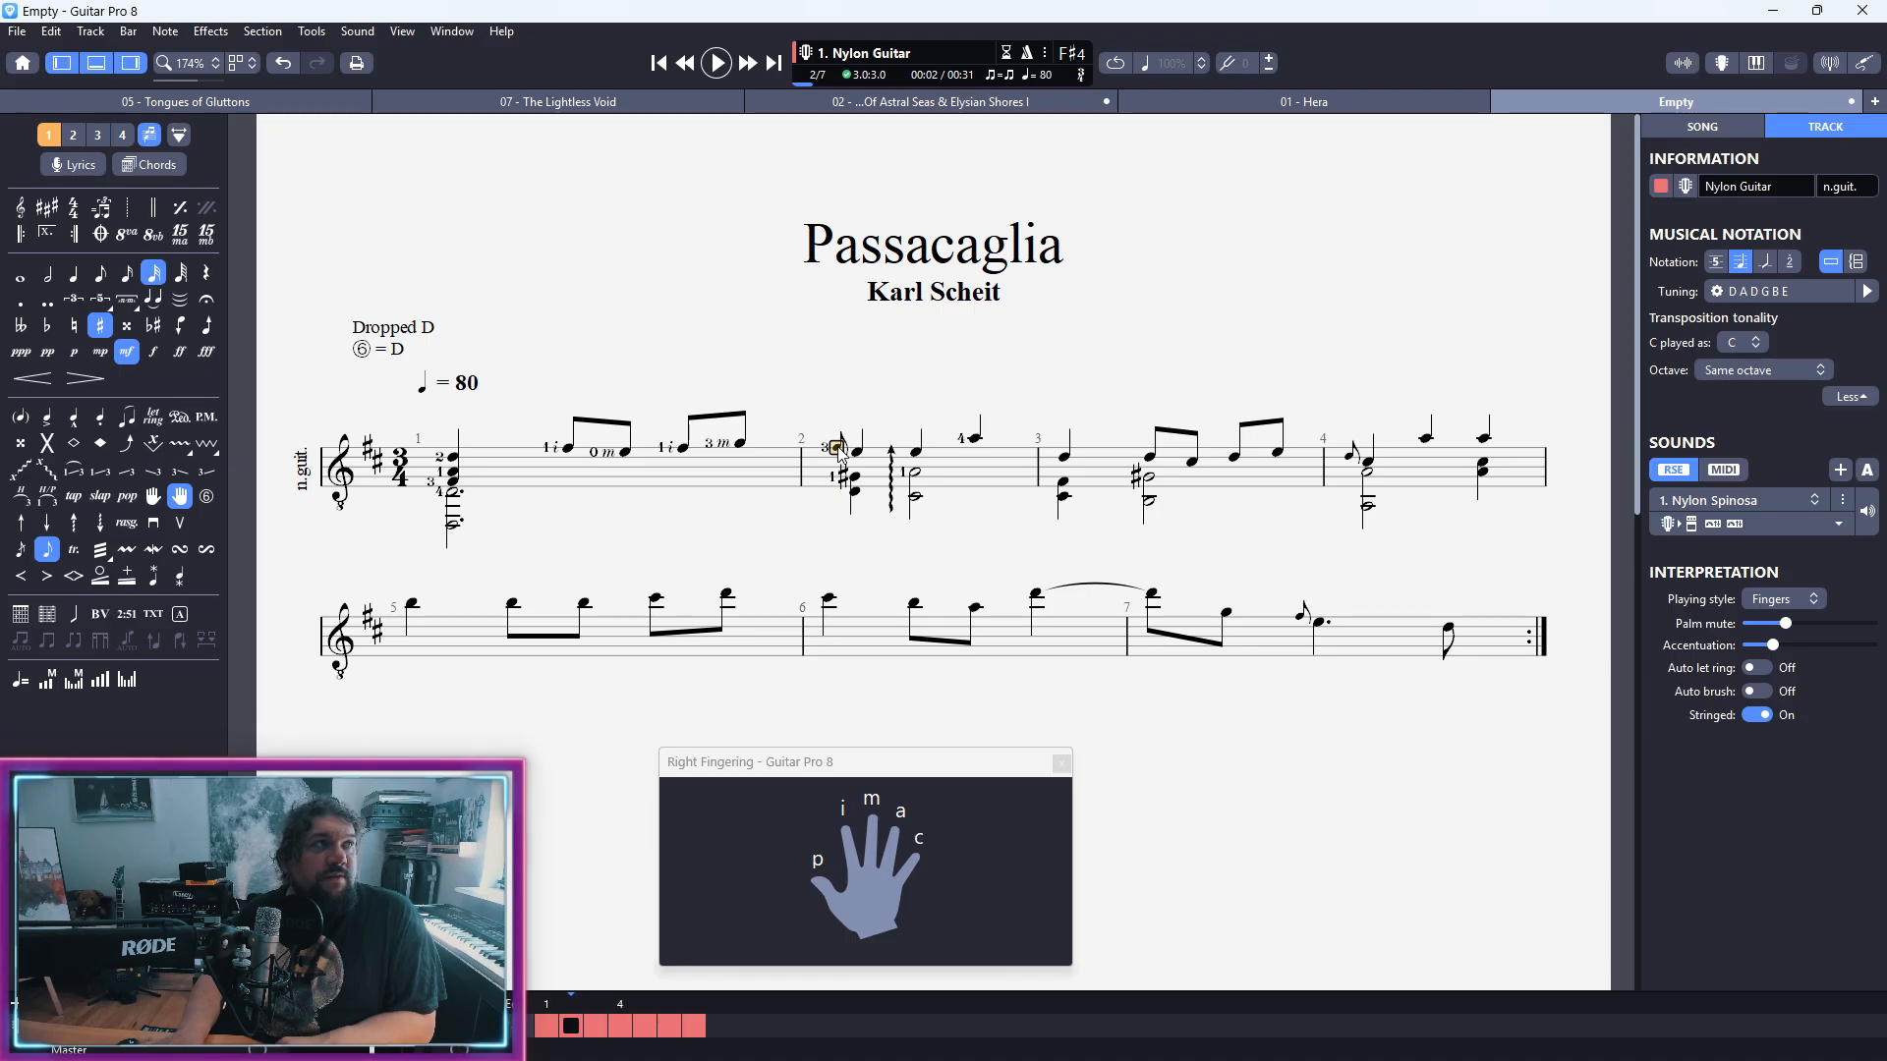
key("space")
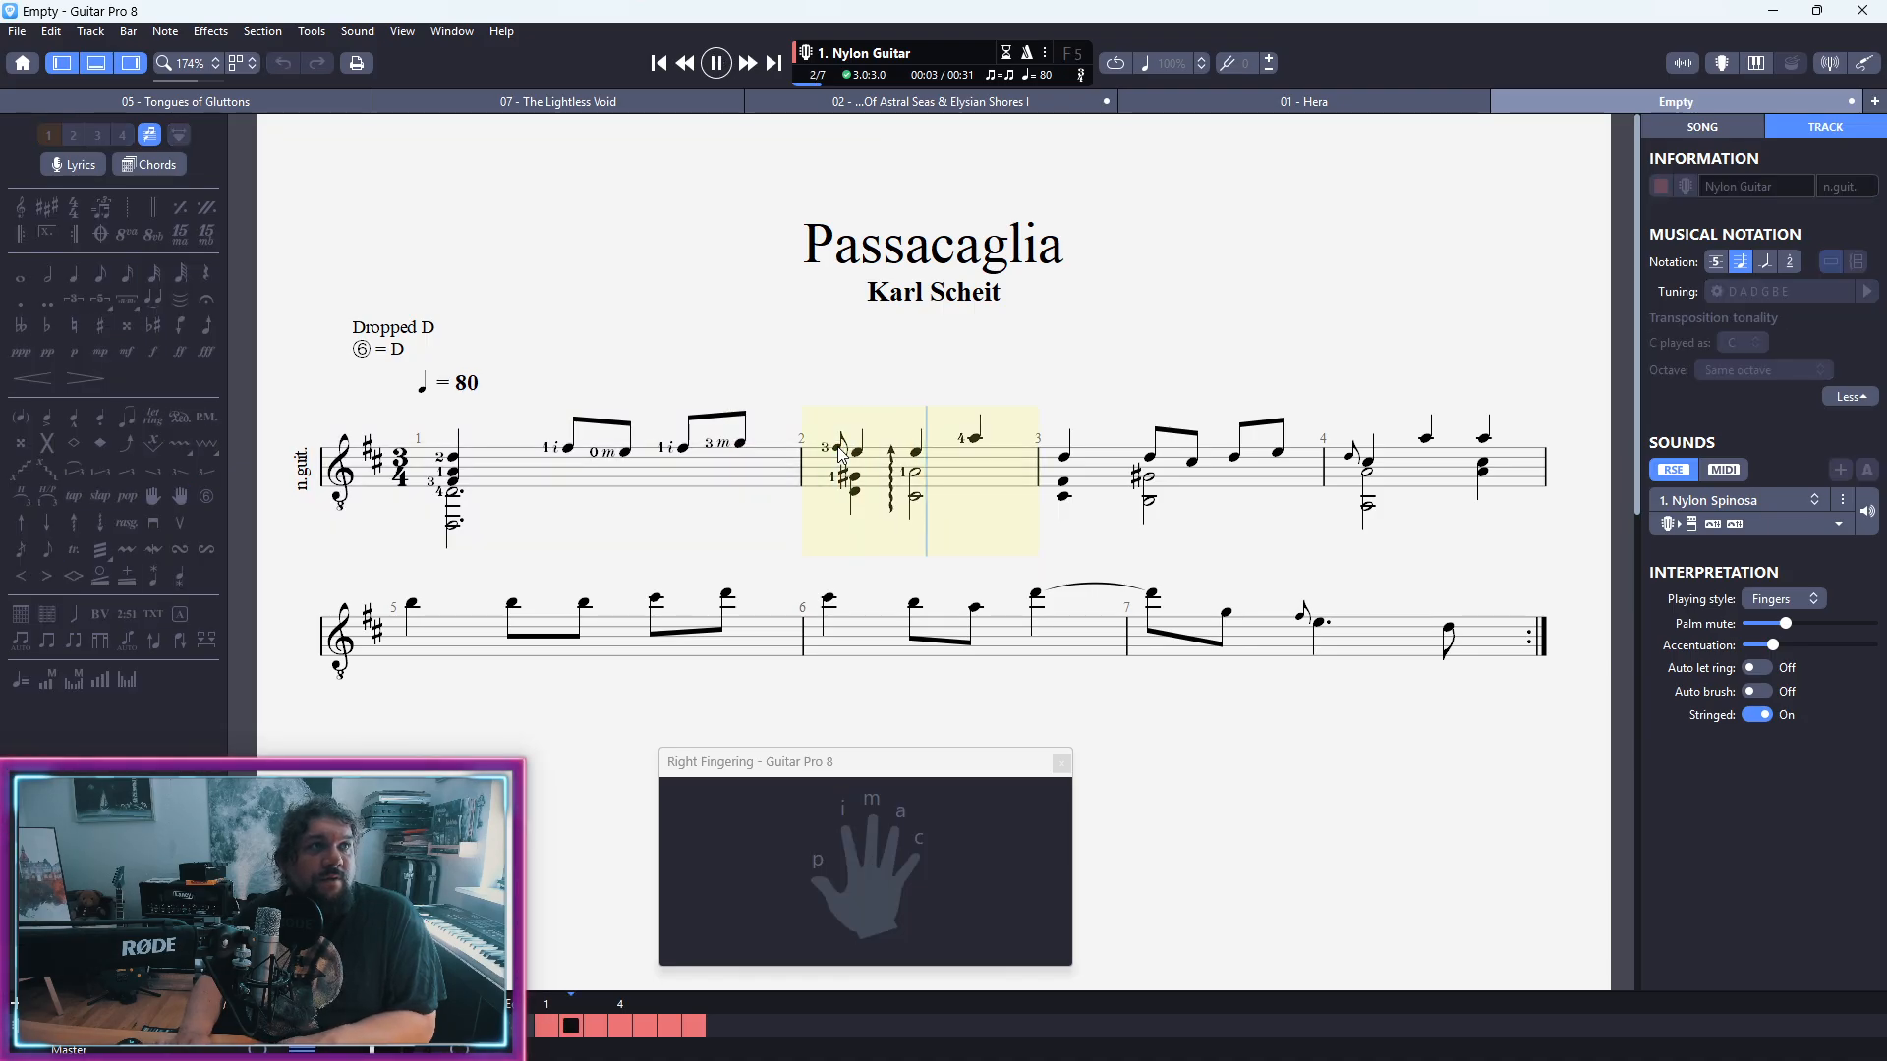
key("space")
Step: Set bar 2's opening grace note to a sixteenth and play back into bar 3
key("KP_Subtract")
key("KP_Subtract")
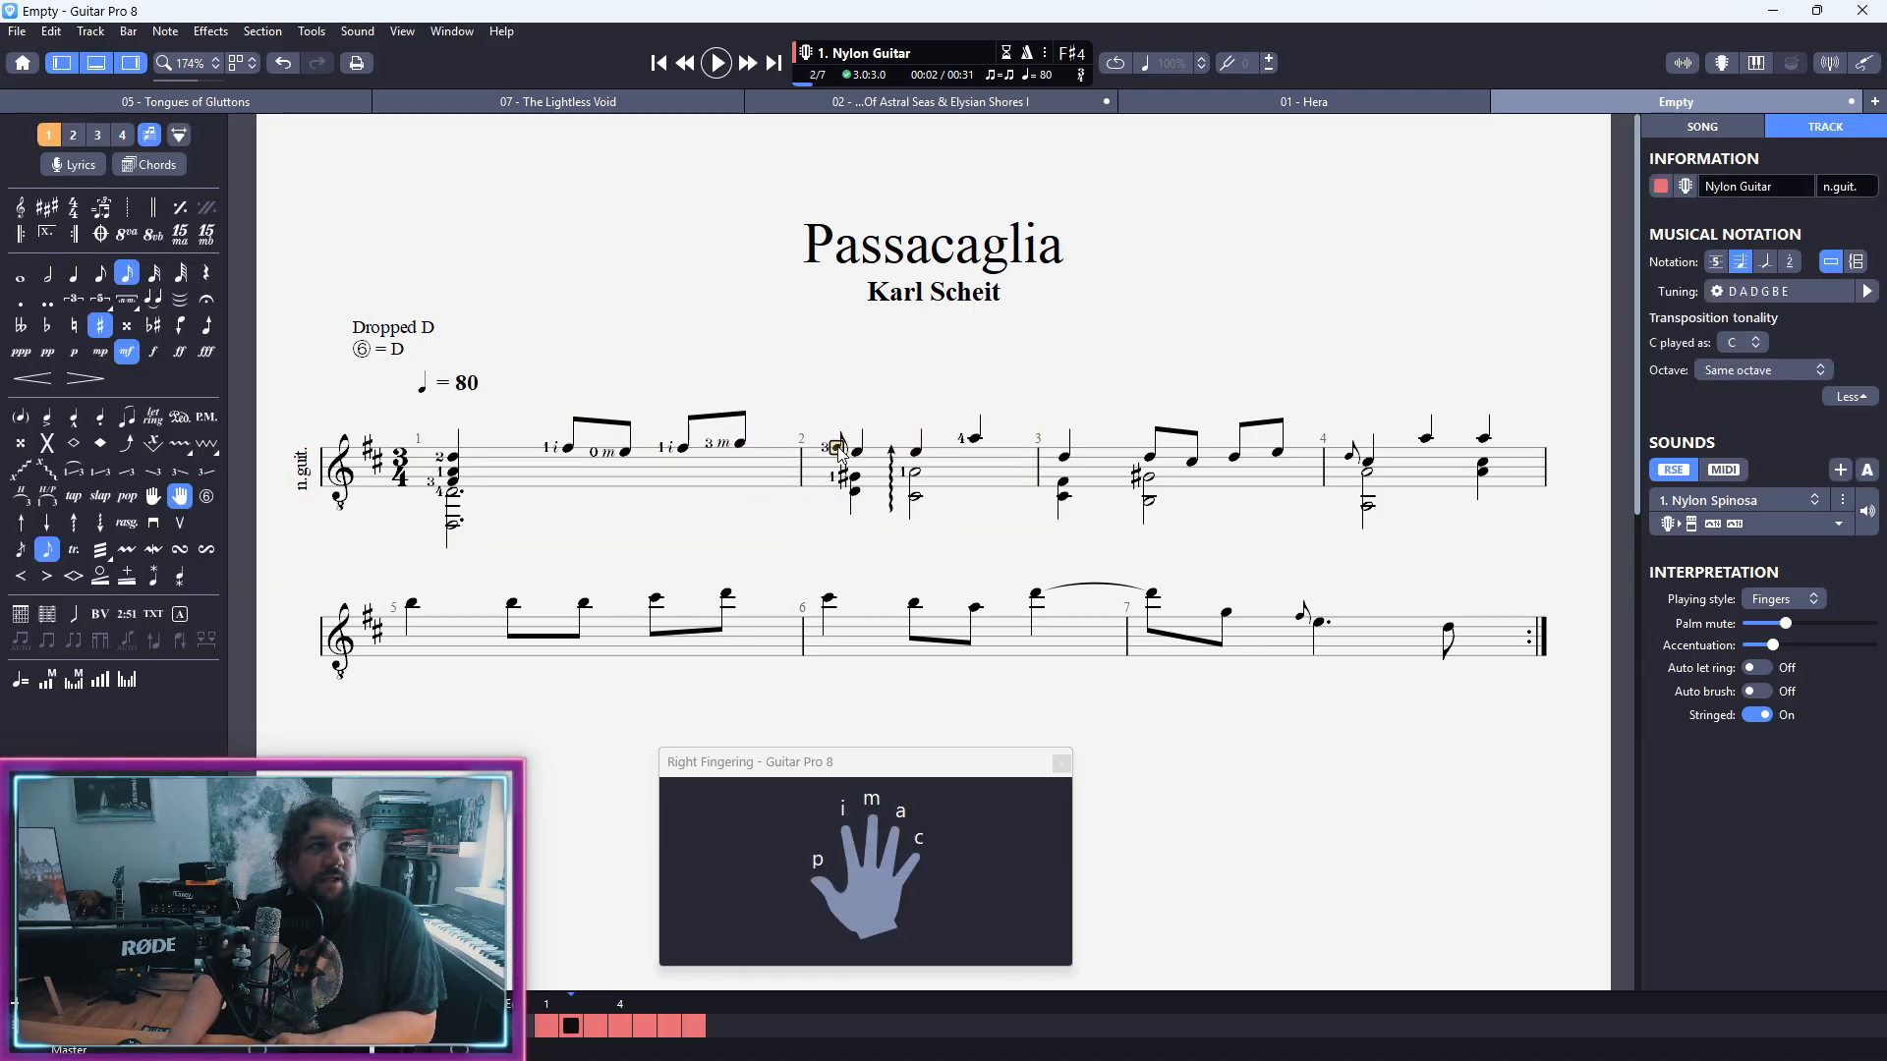
key("space")
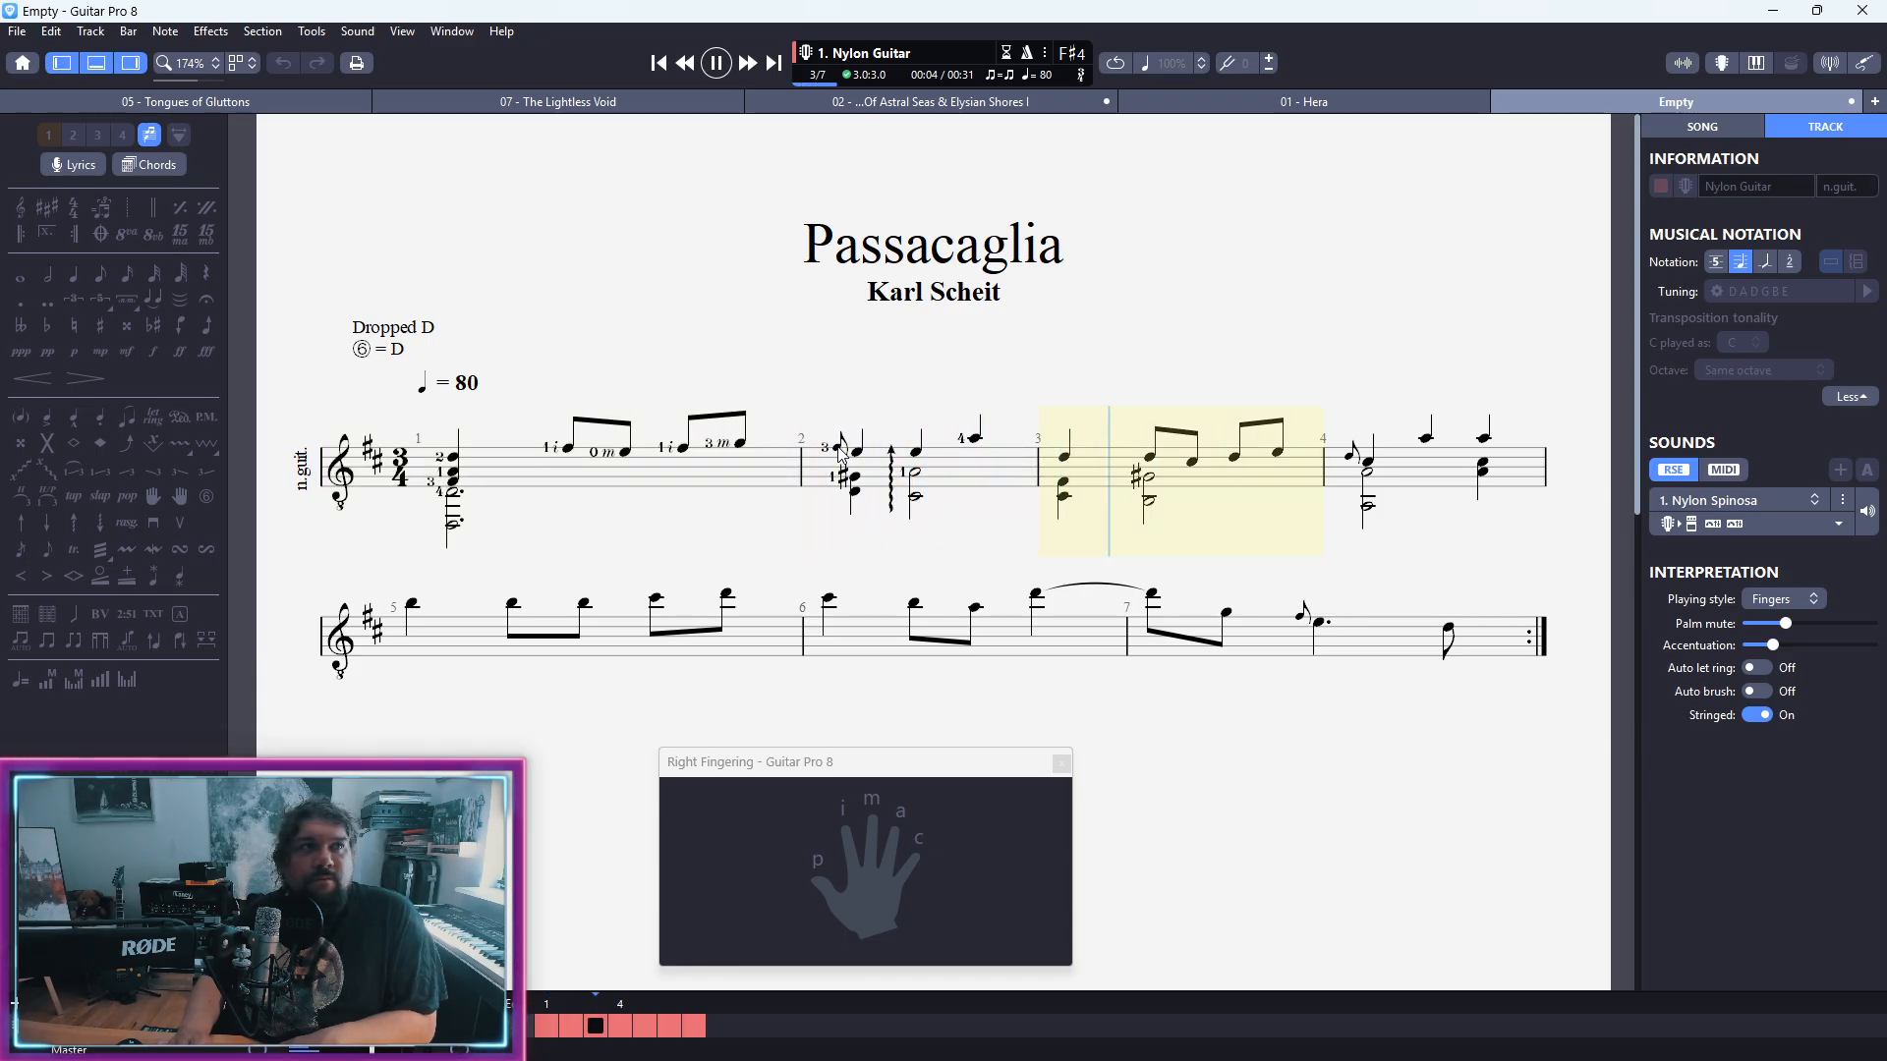
key("space")
Step: Play the score from the first beat of bar 2 through to bar 4 to check the grace note
key("plus")
key("Up")
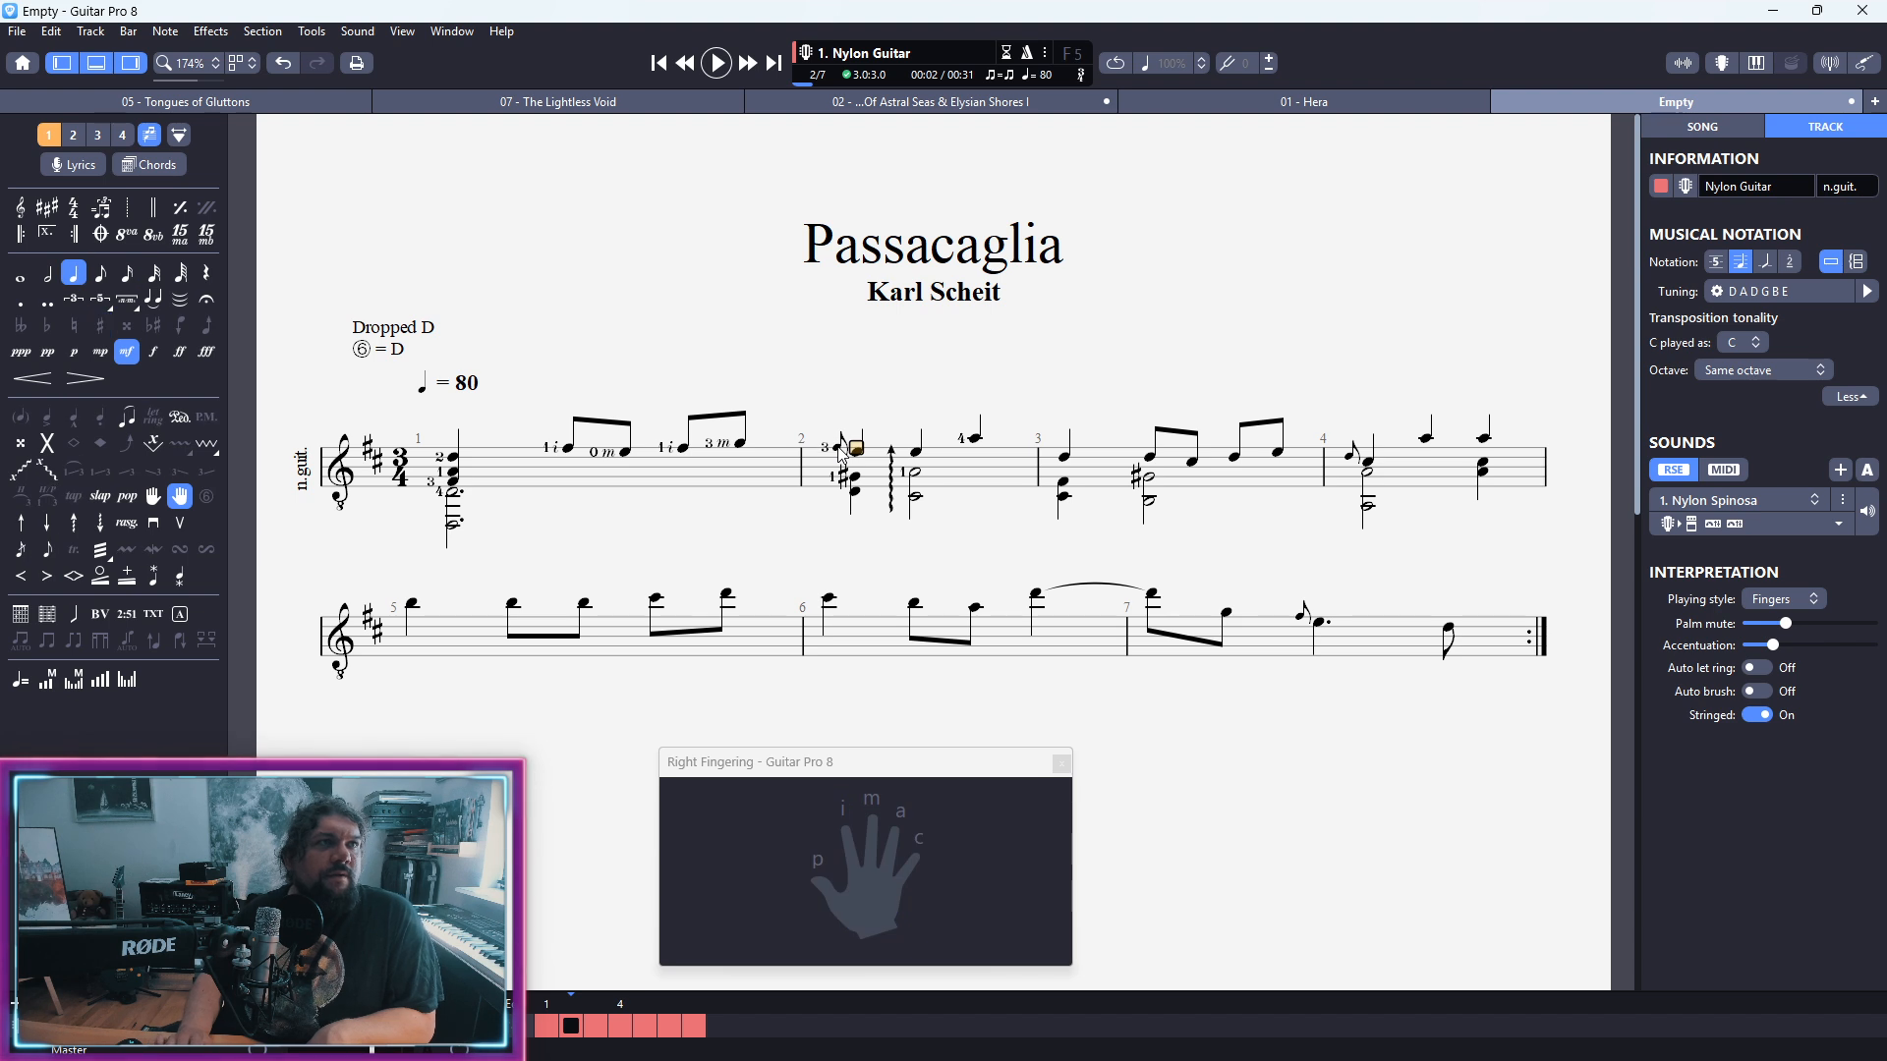
key("Down")
key("space")
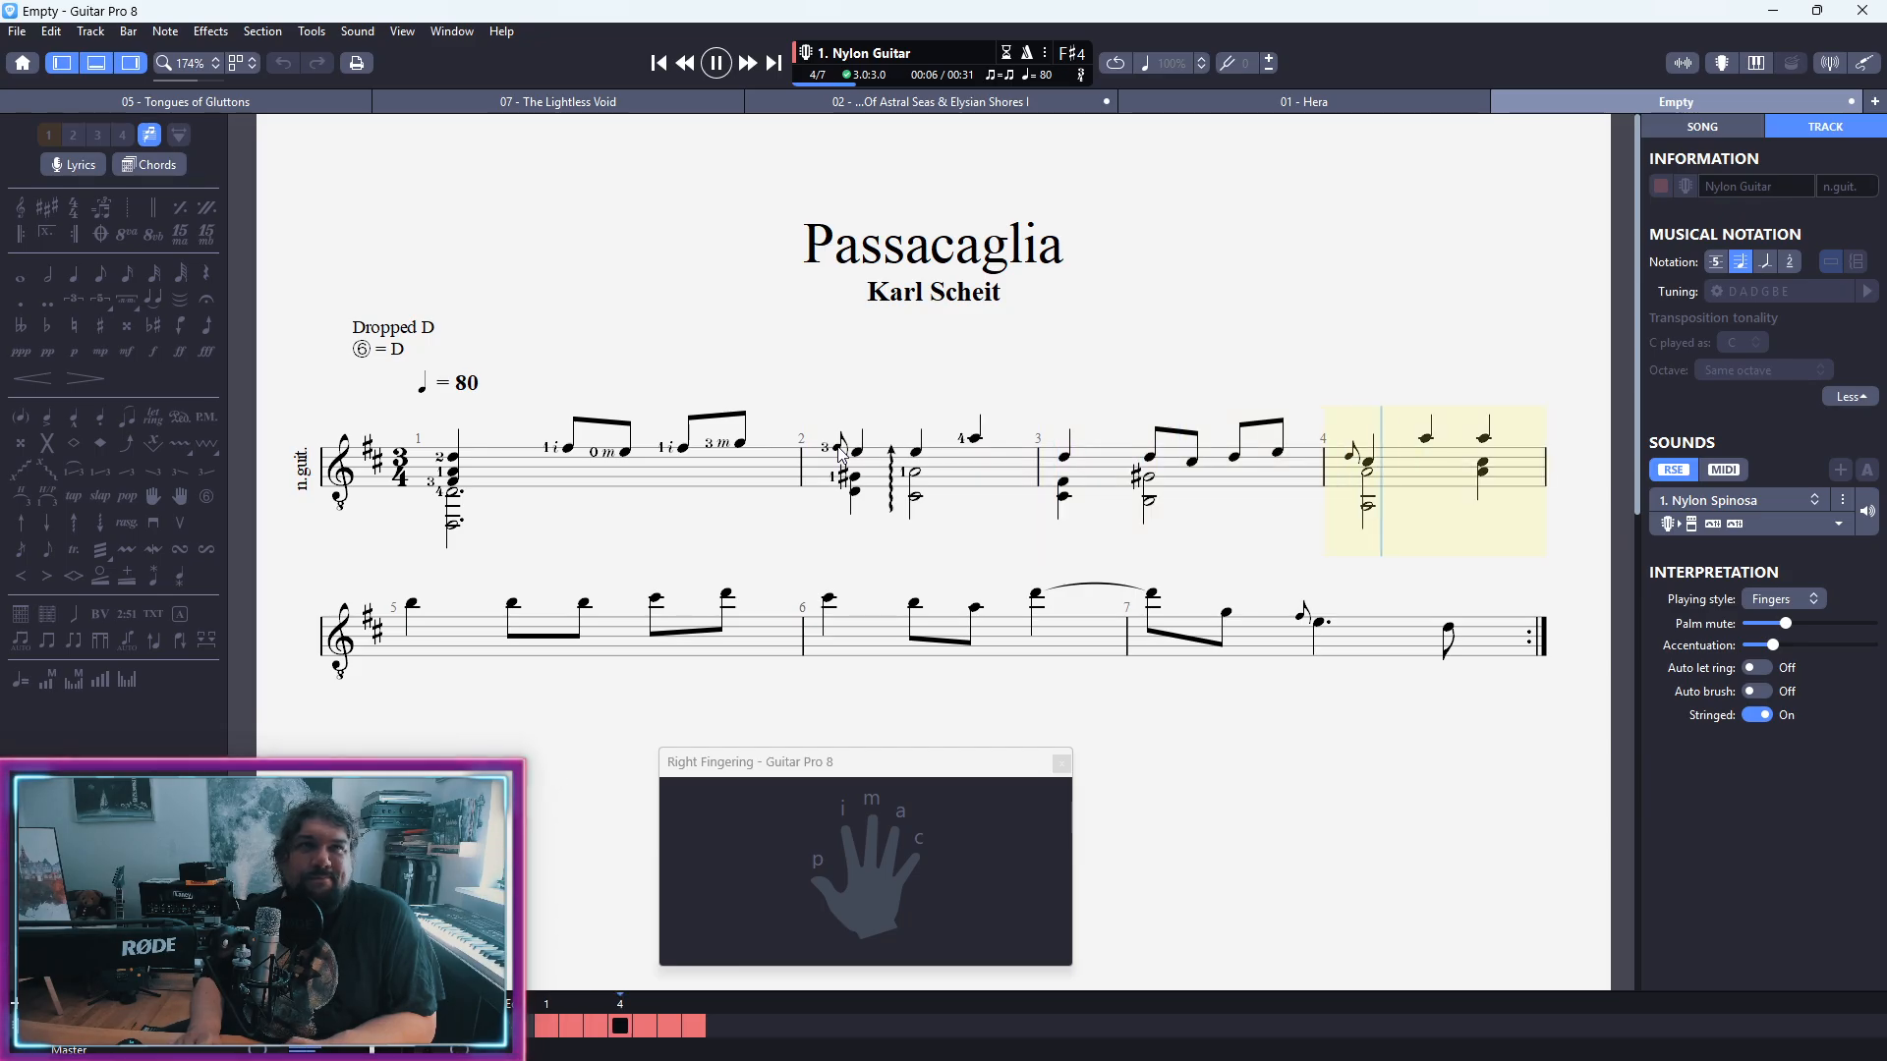
key("space")
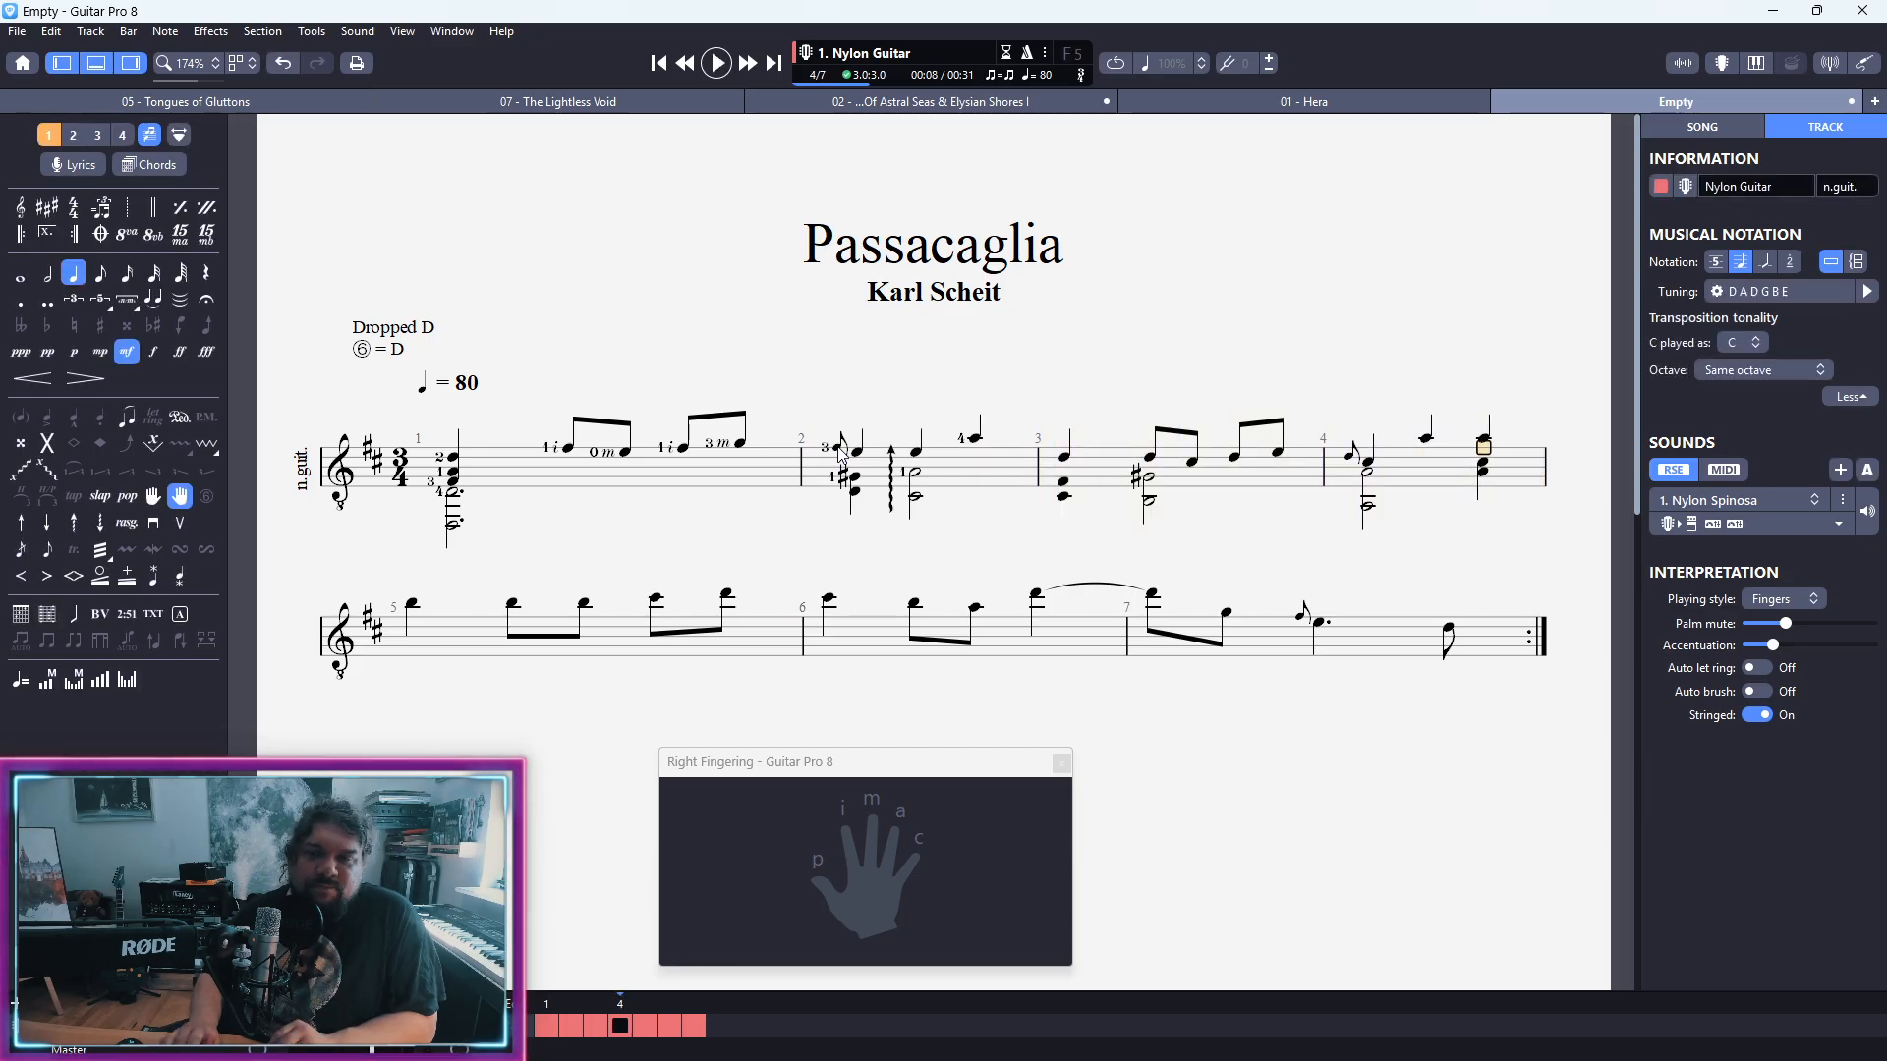